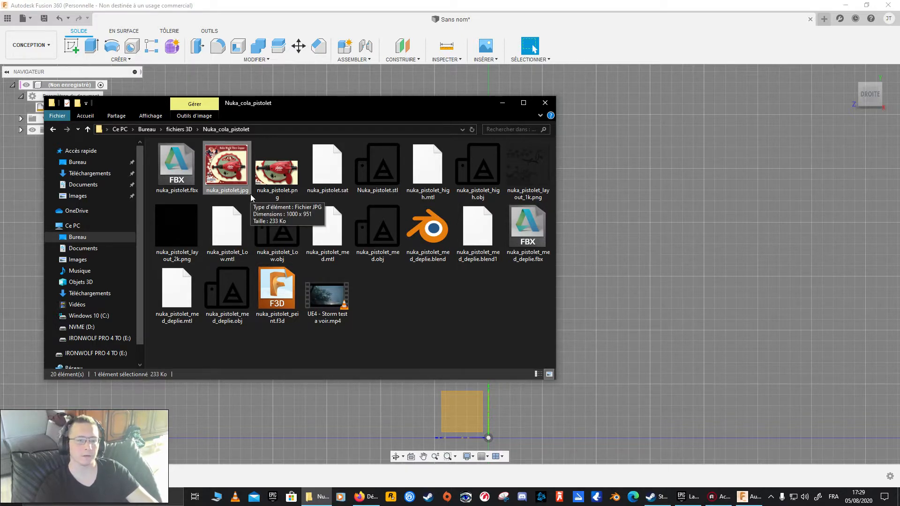
- Open nuka_pistolet.png from the Nuka_cola_pistolet folder to view the reference, and close the image and the folder
{"action": "double_click", "coordinate": [276, 174]}
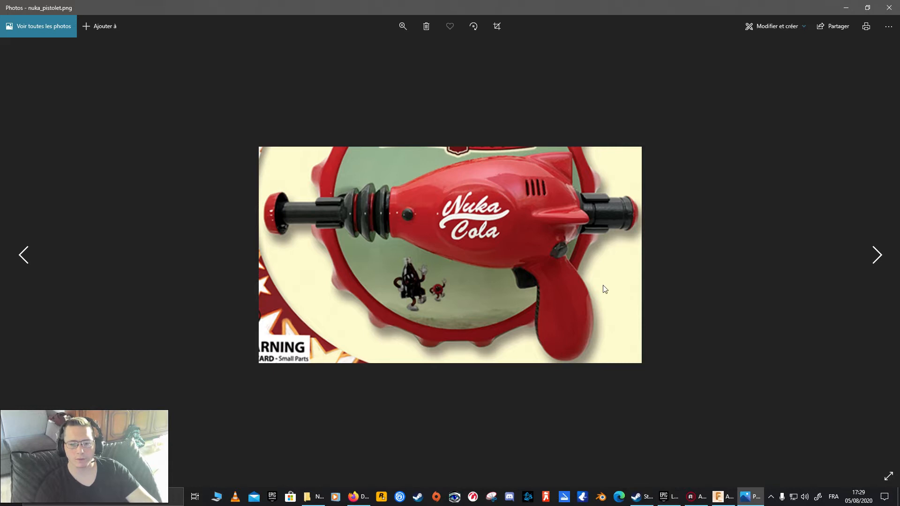
{"action": "left_click", "coordinate": [889, 7]}
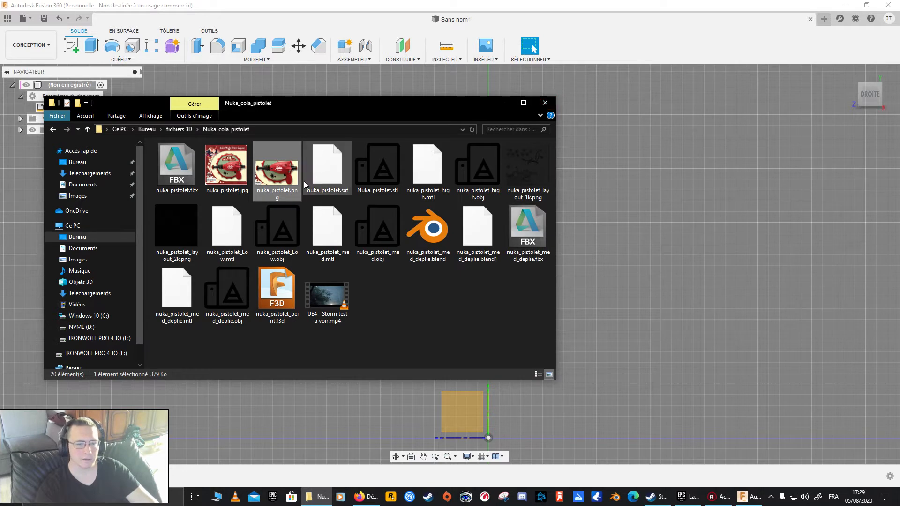
{"action": "left_click", "coordinate": [545, 103]}
{"action": "middle_click_drag", "start_coordinate": [402, 349], "coordinate": [304, 324], "text": "shift"}
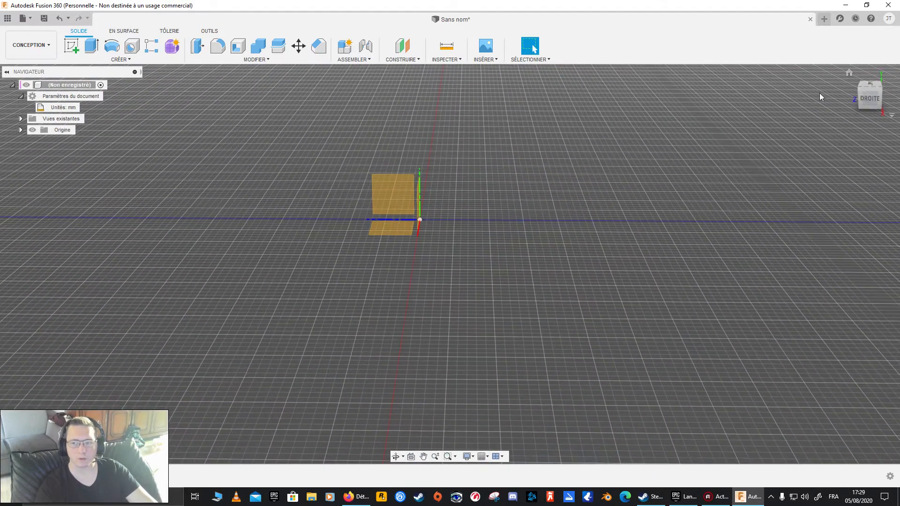
{"action": "left_click", "coordinate": [870, 99]}
{"action": "middle_click_drag", "start_coordinate": [295, 343], "coordinate": [361, 261]}
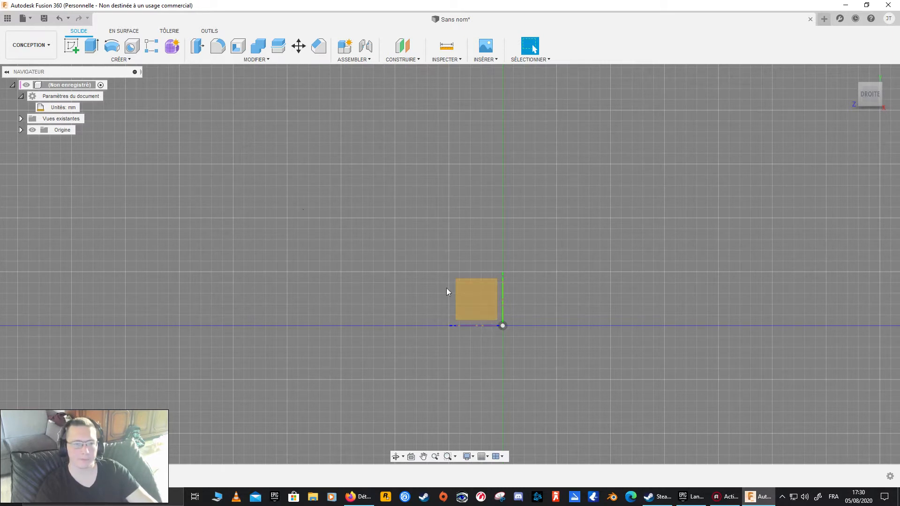
{"action": "left_click", "coordinate": [487, 59]}
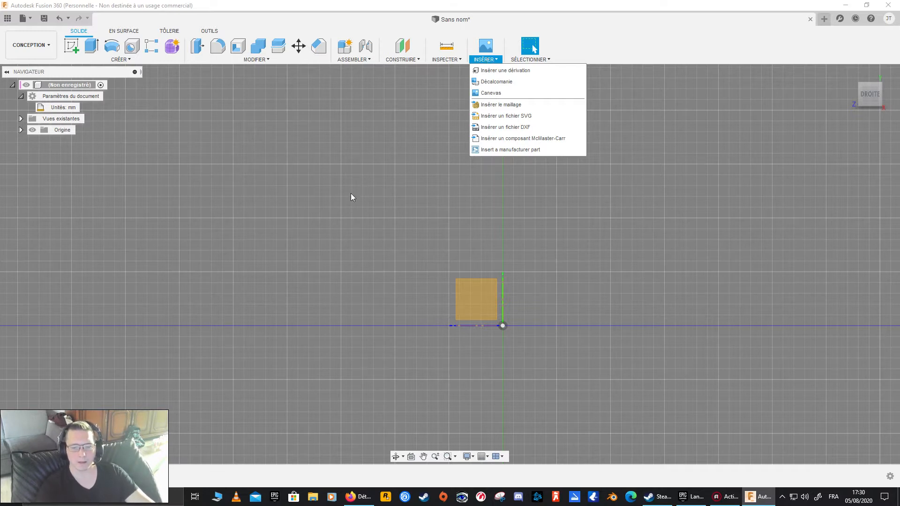
{"action": "left_click", "coordinate": [365, 180]}
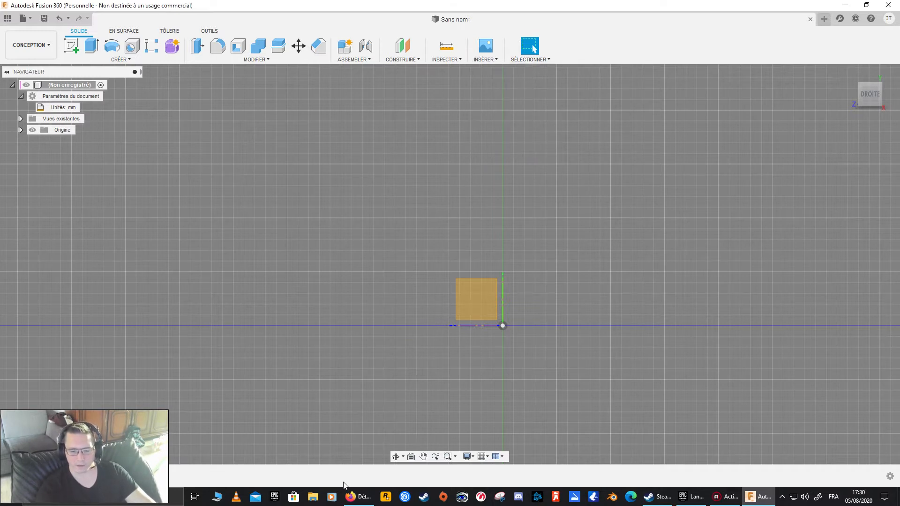
- Insert nuka_pistolet.png from the computer as a canvas on the YZ origin plane
{"action": "left_click", "coordinate": [453, 60]}
{"action": "left_click", "coordinate": [484, 60]}
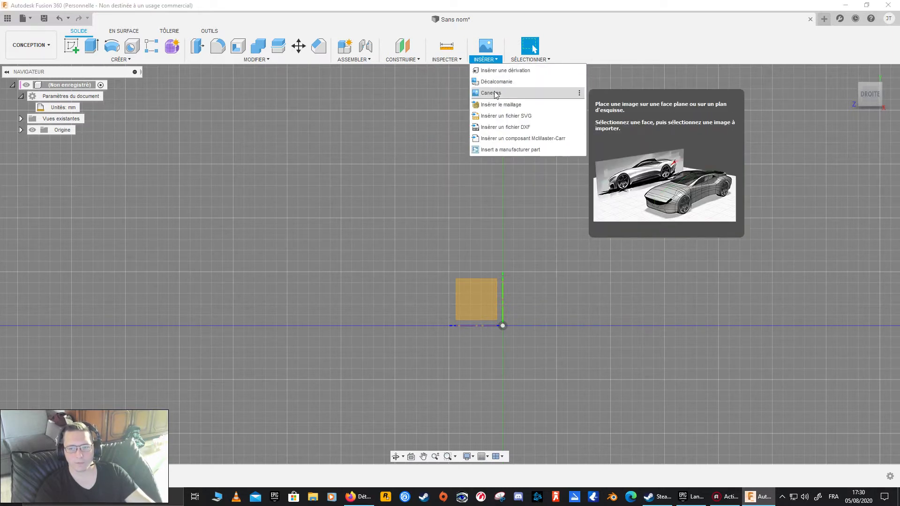
{"action": "left_click", "coordinate": [494, 93]}
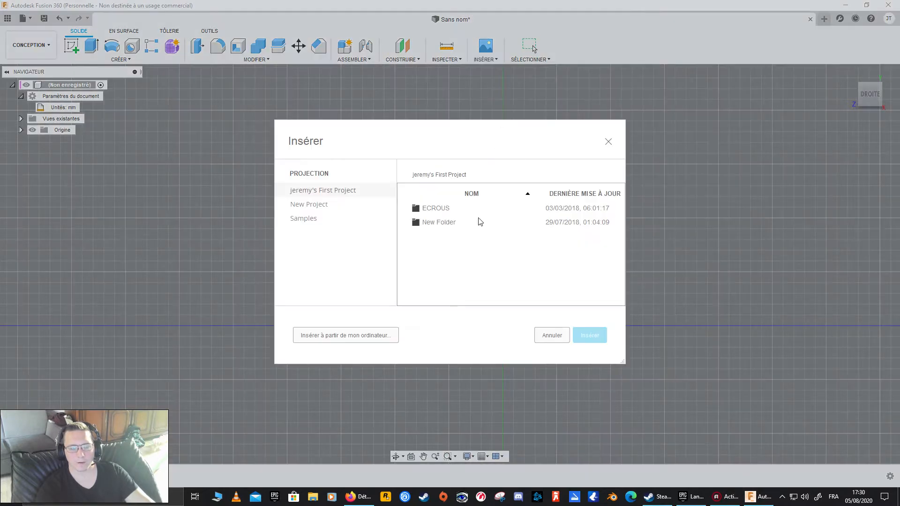
{"action": "left_click", "coordinate": [358, 335]}
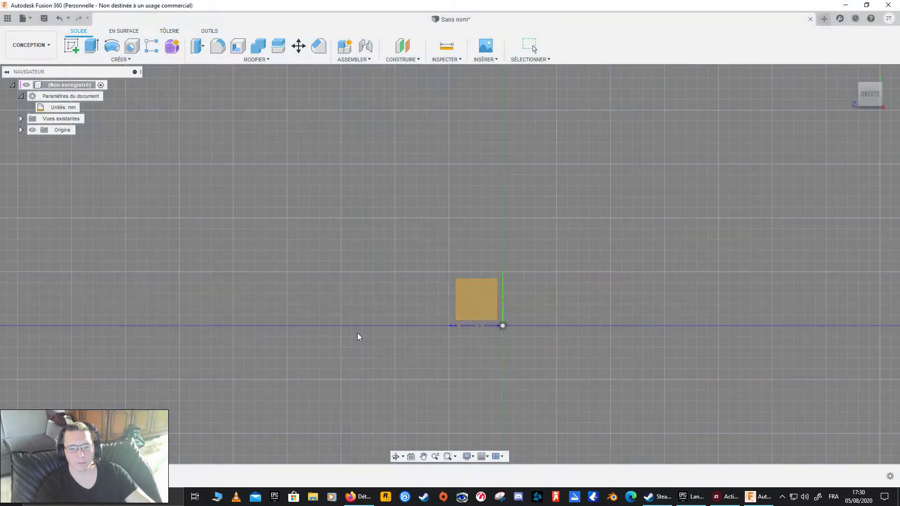
{"action": "left_click", "coordinate": [158, 104]}
{"action": "left_click", "coordinate": [372, 248]}
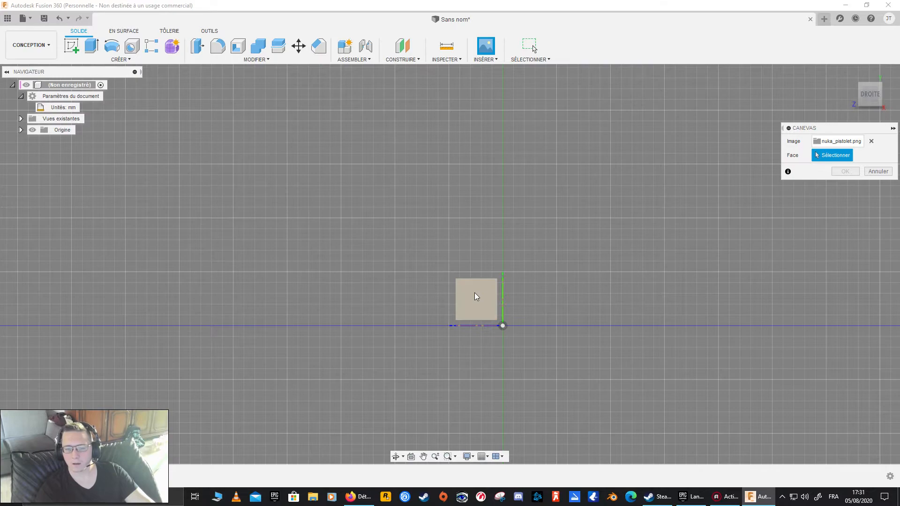
{"action": "middle_click_drag", "start_coordinate": [579, 288], "coordinate": [420, 372], "text": "shift"}
{"action": "left_click", "coordinate": [366, 290]}
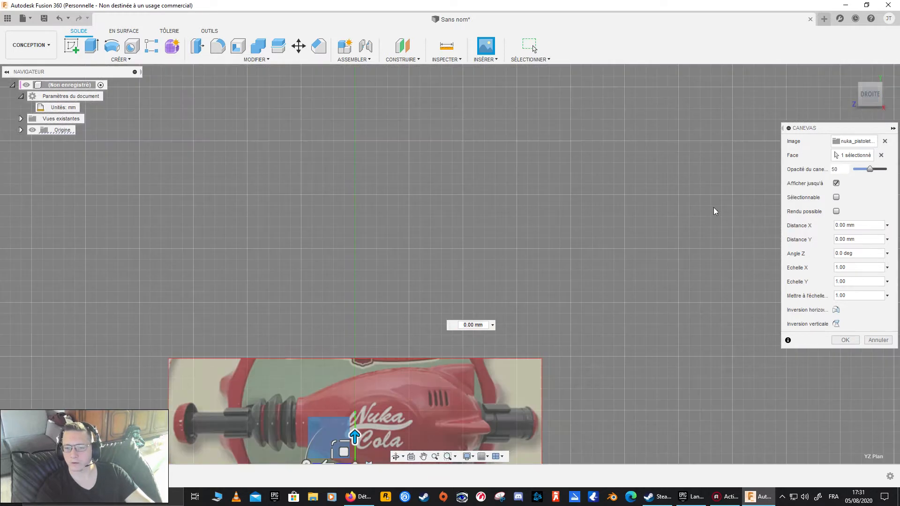
- Set the canvas opacity to 50 and confirm the canvas placement
{"action": "middle_click_drag", "start_coordinate": [333, 320], "coordinate": [373, 144]}
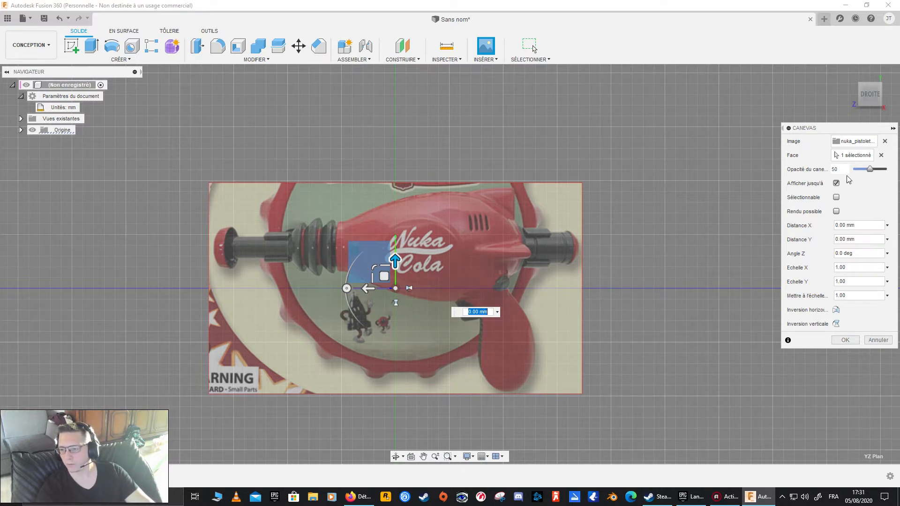
{"action": "left_click", "coordinate": [870, 170]}
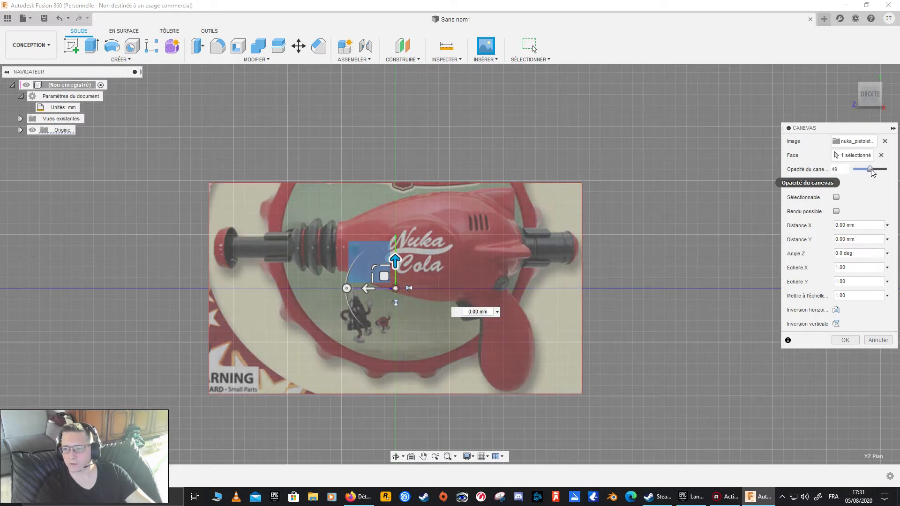
{"action": "double_click", "coordinate": [834, 169]}
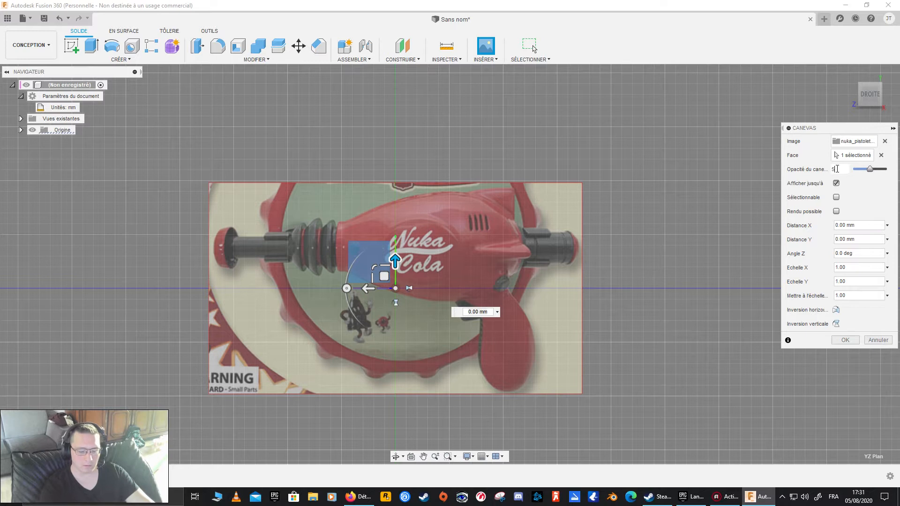
{"action": "key", "text": "Return"}
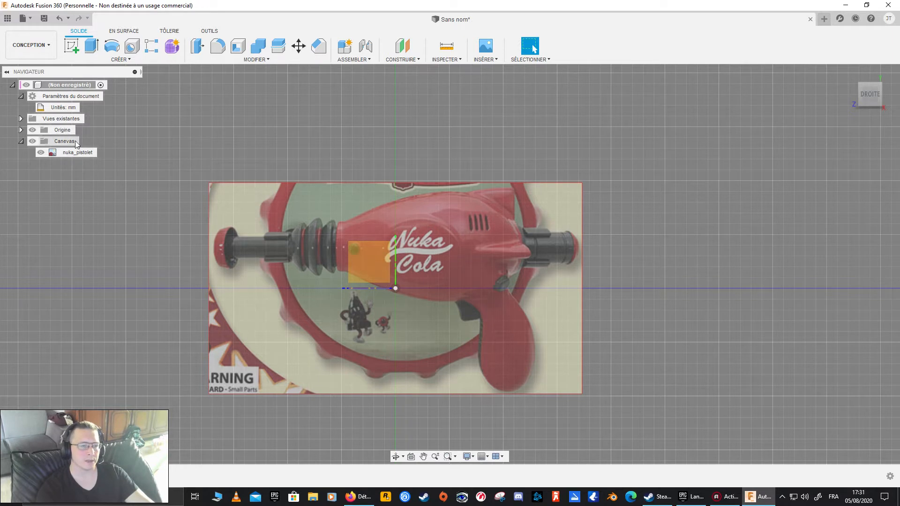
- Toggle the nuka_pistolet canvas visibility off and on, and examine its placement at an angle and from the right side
{"action": "left_click", "coordinate": [41, 153]}
{"action": "left_click", "coordinate": [41, 153]}
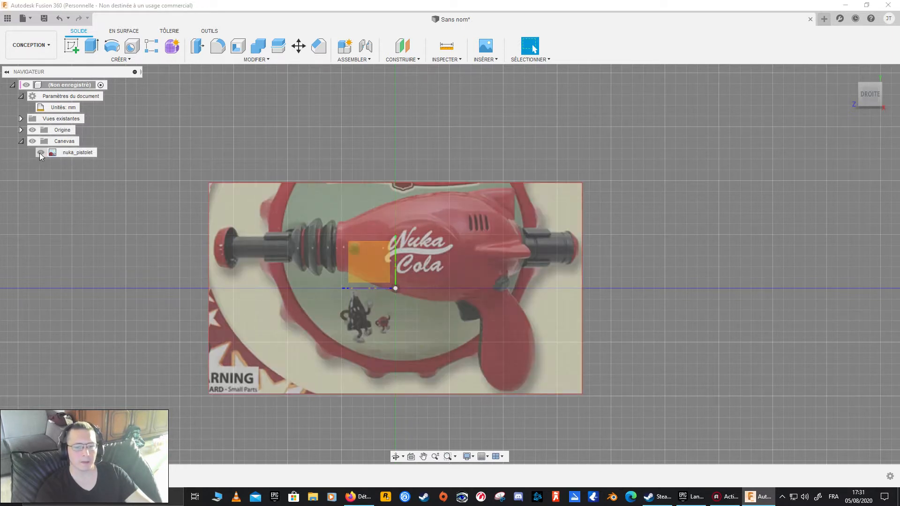
{"action": "scroll", "coordinate": [338, 312], "scroll_direction": "up", "scroll_amount": 1}
{"action": "scroll", "coordinate": [344, 311], "scroll_direction": "down", "scroll_amount": 1}
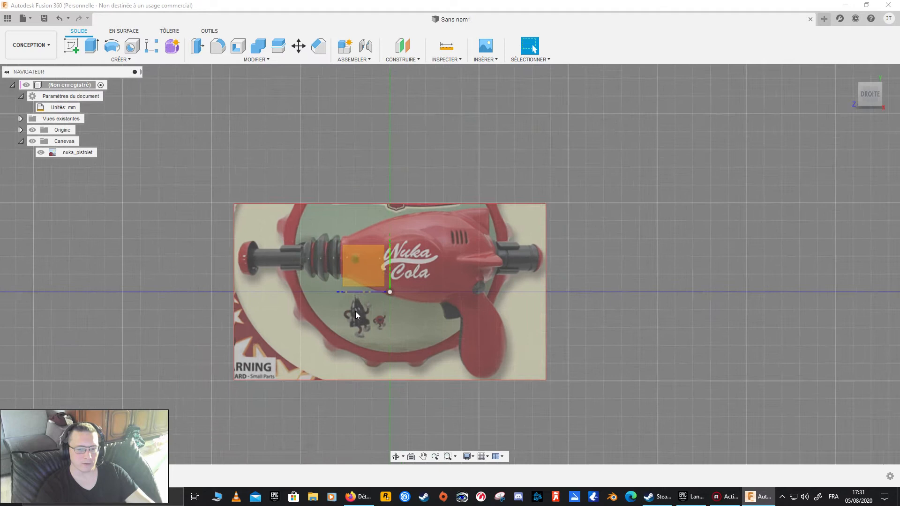
{"action": "scroll", "coordinate": [356, 312], "scroll_direction": "down", "scroll_amount": 2}
{"action": "middle_click_drag", "start_coordinate": [366, 314], "coordinate": [375, 301], "text": "shift"}
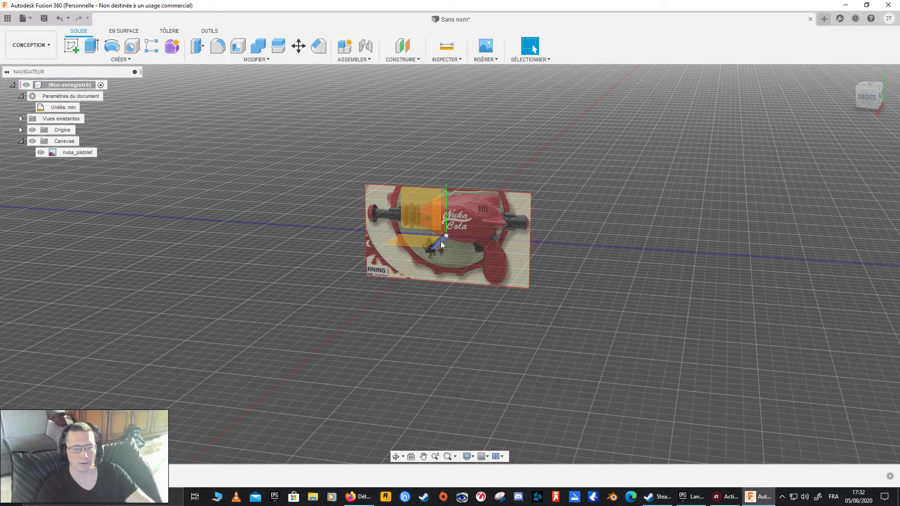
{"action": "middle_click_drag", "start_coordinate": [327, 273], "coordinate": [393, 292]}
{"action": "left_click", "coordinate": [872, 96]}
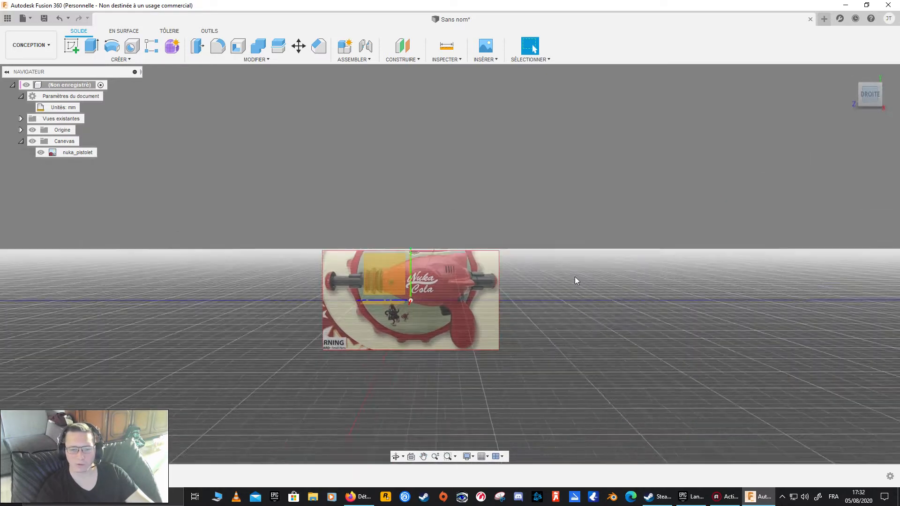
{"action": "scroll", "coordinate": [469, 293], "scroll_direction": "up", "scroll_amount": 3}
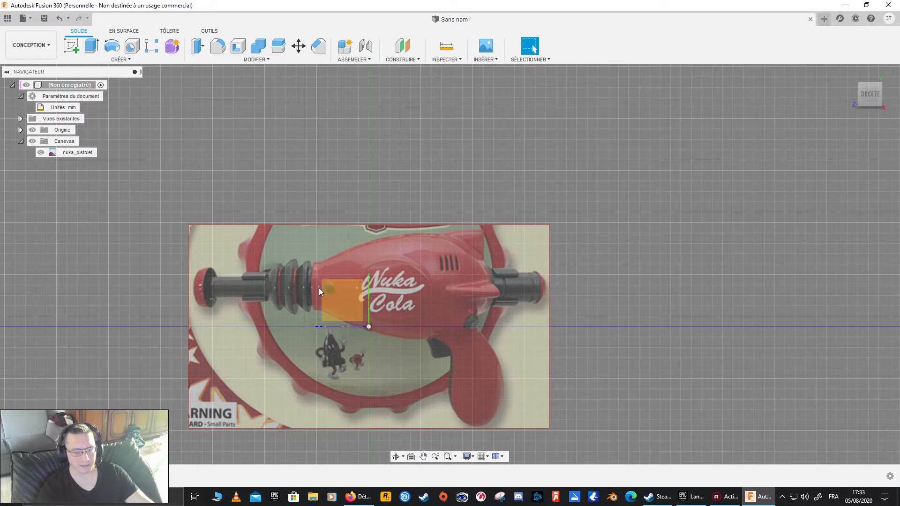
- Set the document's active units to millimetres
{"action": "left_click", "coordinate": [84, 108]}
{"action": "left_click", "coordinate": [876, 141]}
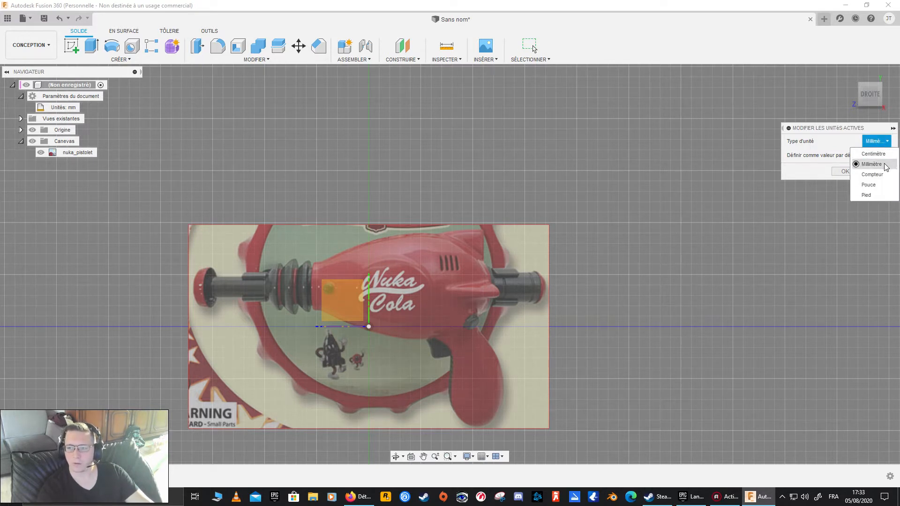
{"action": "left_click", "coordinate": [886, 167]}
{"action": "left_click", "coordinate": [853, 172]}
- Create a sketch on the YZ origin plane holding the canvas and view it straight on from the right side
{"action": "mouse_move", "coordinate": [347, 325]}
{"action": "middle_mouse_down"}
{"action": "mouse_move", "coordinate": [311, 296]}
{"action": "mouse_move", "coordinate": [329, 295]}
{"action": "mouse_move", "coordinate": [324, 308]}
{"action": "middle_mouse_up"}
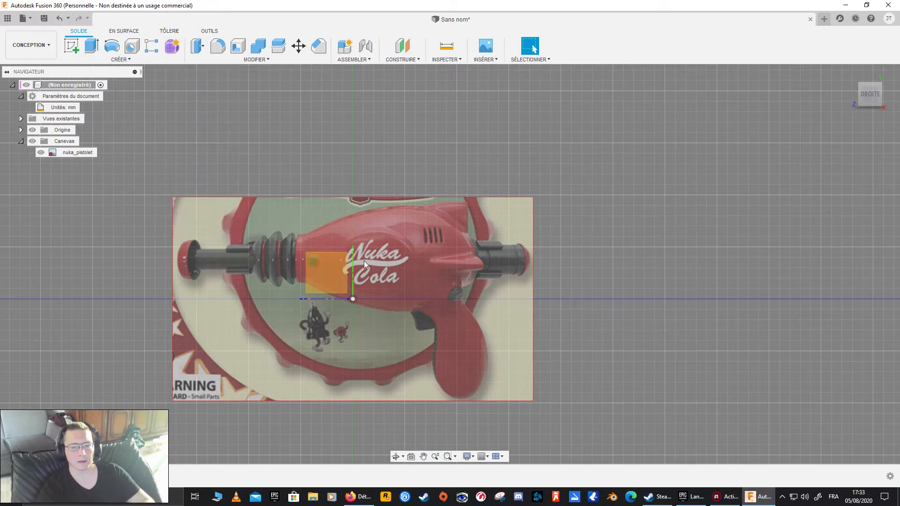
{"action": "scroll", "coordinate": [481, 294], "scroll_direction": "down", "scroll_amount": 2}
{"action": "scroll", "coordinate": [481, 294], "scroll_direction": "up", "scroll_amount": 2}
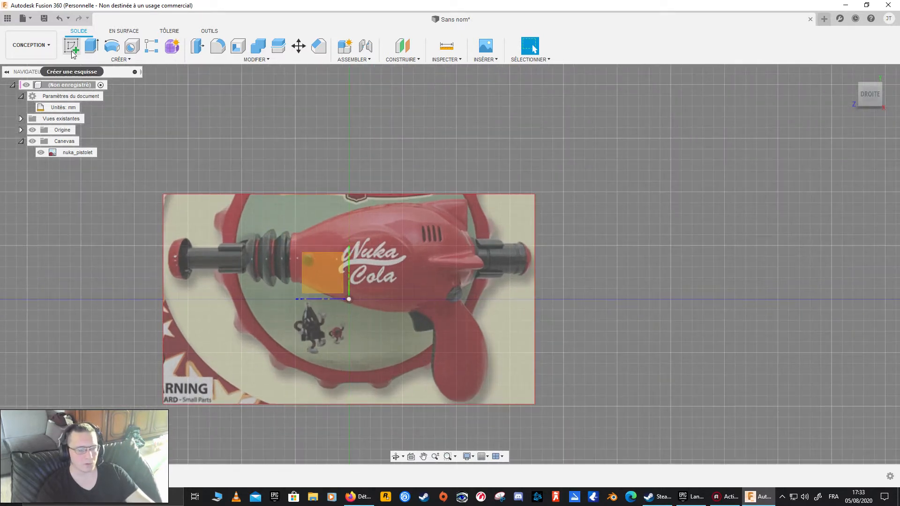
{"action": "middle_click_drag", "start_coordinate": [368, 253], "coordinate": [354, 261], "text": "shift"}
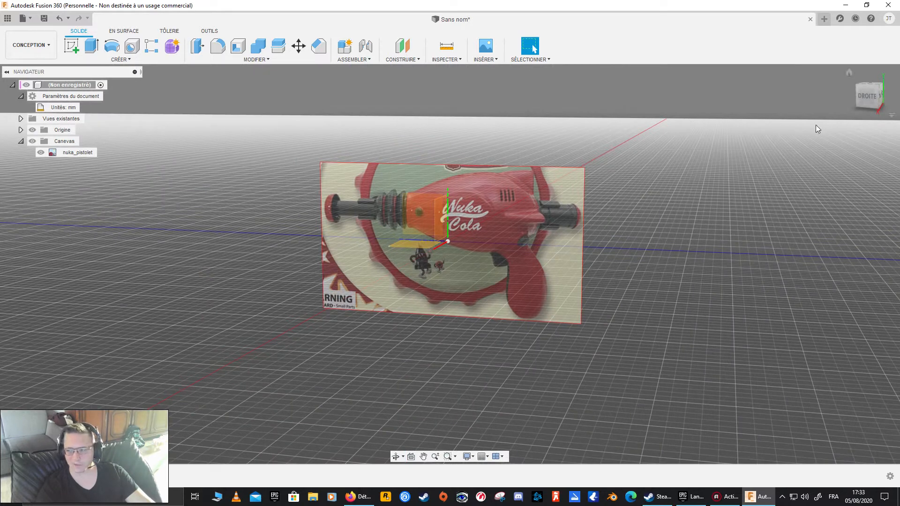
{"action": "left_click", "coordinate": [873, 103]}
{"action": "middle_click_drag", "start_coordinate": [628, 225], "coordinate": [434, 177], "text": "shift"}
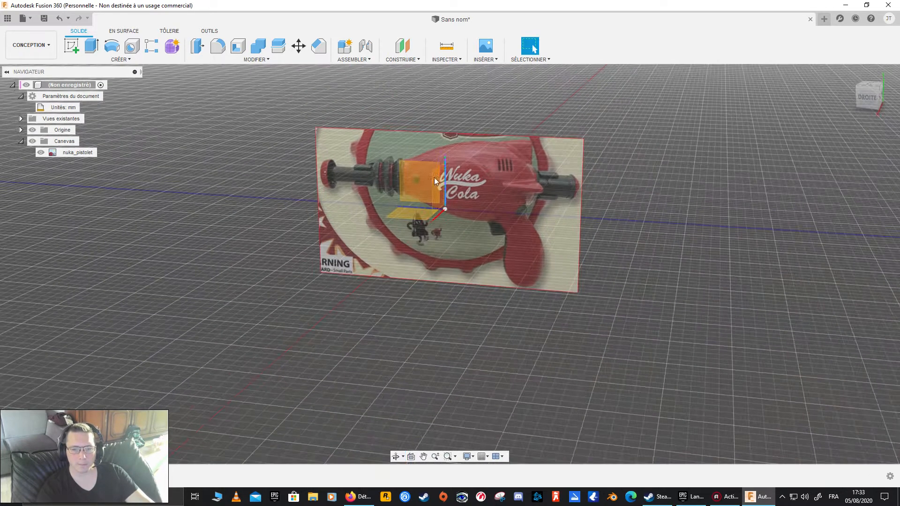
{"action": "left_click", "coordinate": [71, 49]}
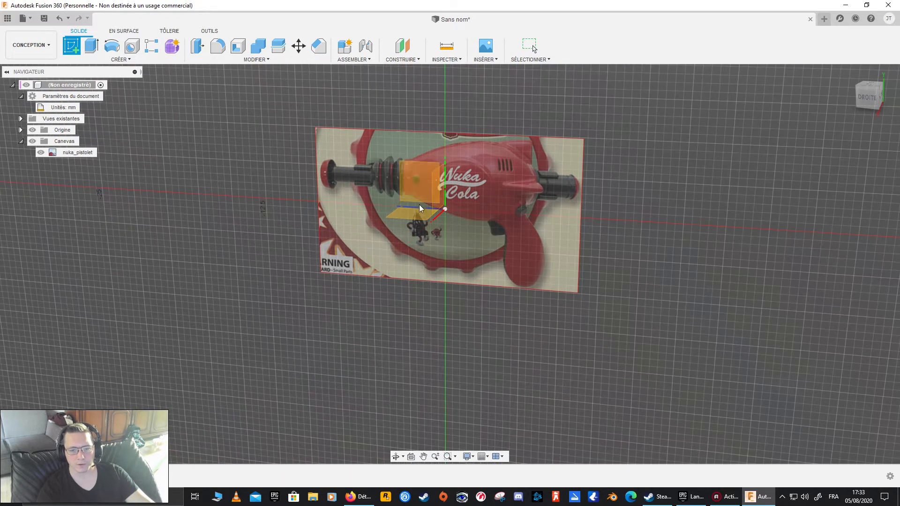
{"action": "left_click", "coordinate": [415, 181]}
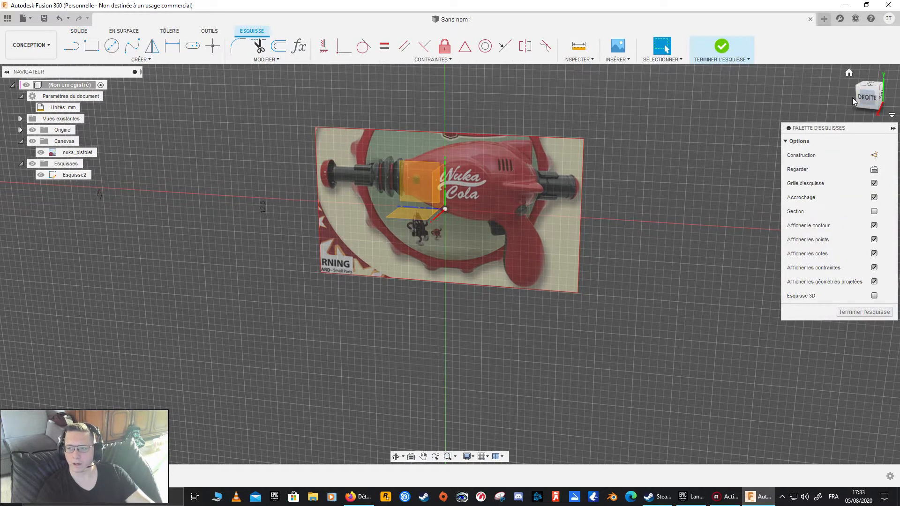
{"action": "left_click", "coordinate": [869, 99]}
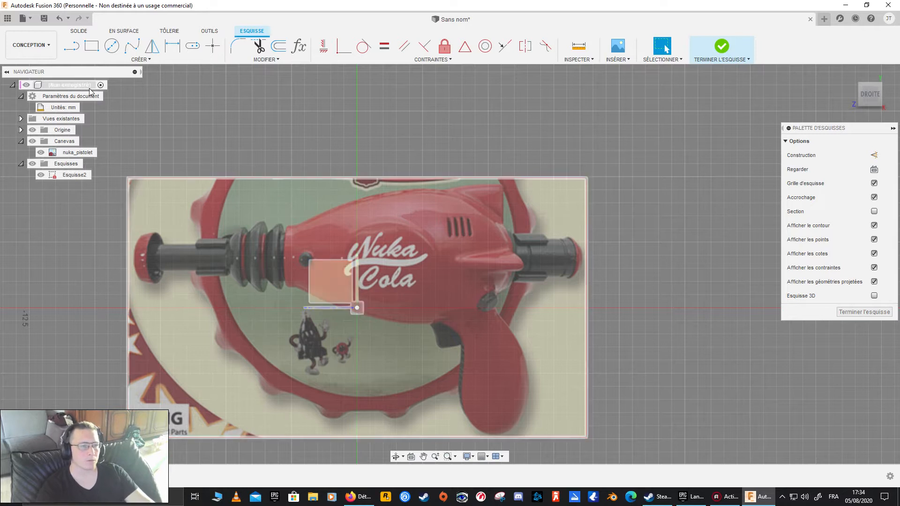
- Sketch a two-point rectangle framing the whole pistol canvas just outside its edges
{"action": "left_click", "coordinate": [91, 46]}
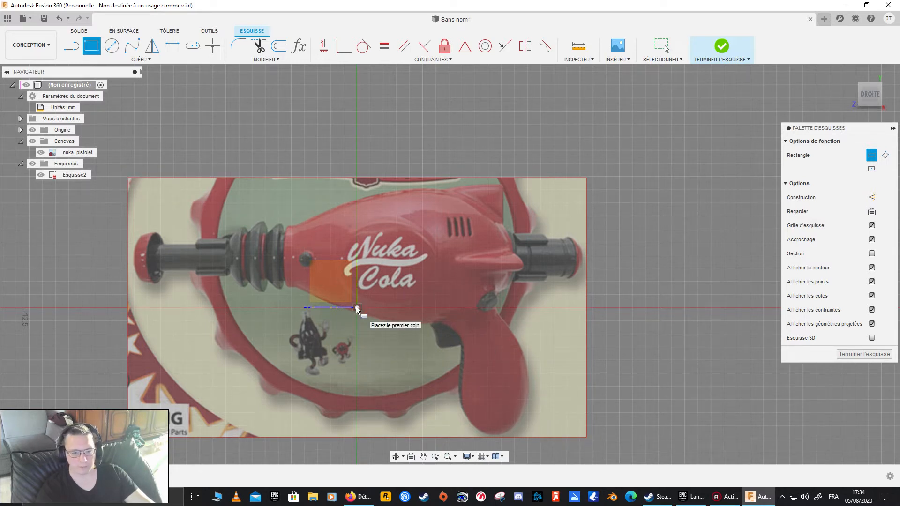
{"action": "left_click", "coordinate": [140, 59]}
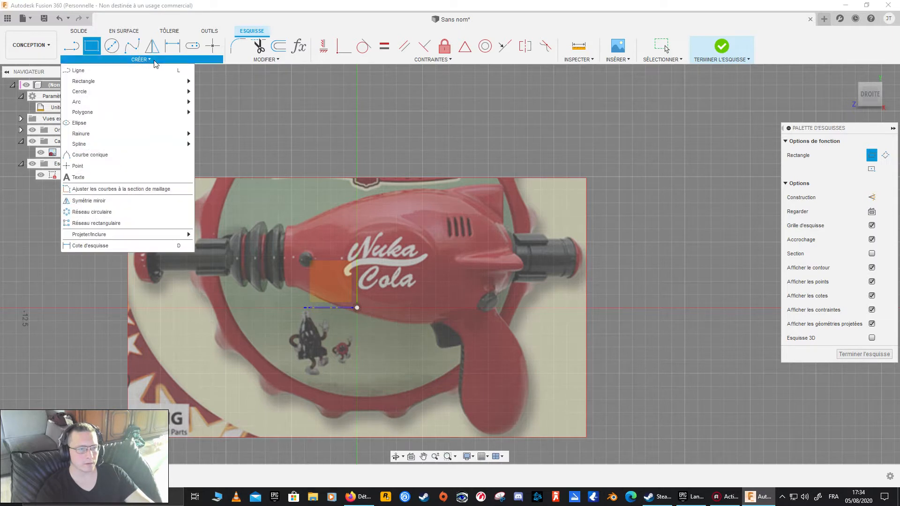
{"action": "mouse_move", "coordinate": [144, 84]}
{"action": "left_click", "coordinate": [220, 81]}
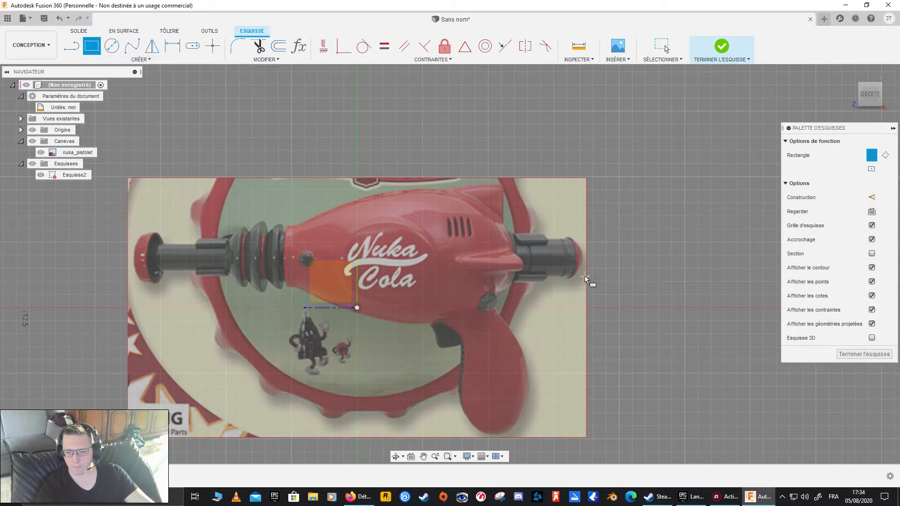
{"action": "left_click", "coordinate": [593, 439]}
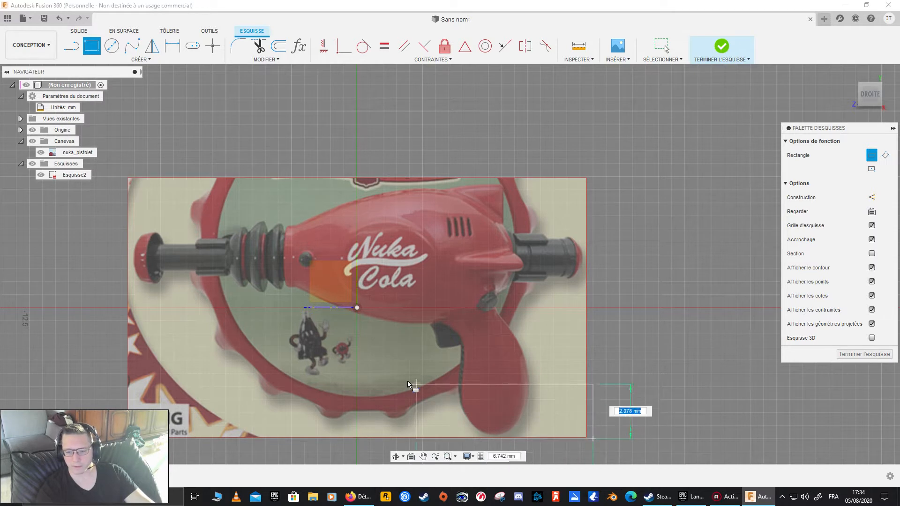
{"action": "left_click", "coordinate": [121, 178]}
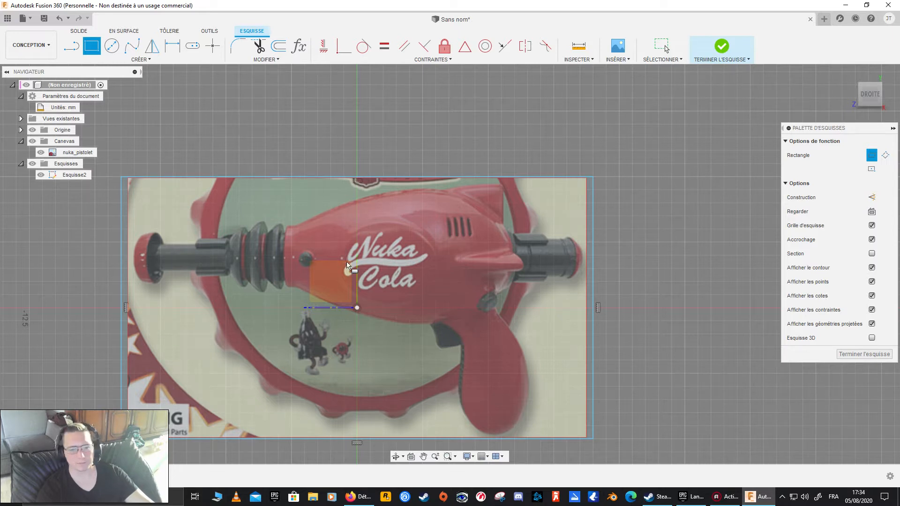
{"action": "key", "text": "Escape"}
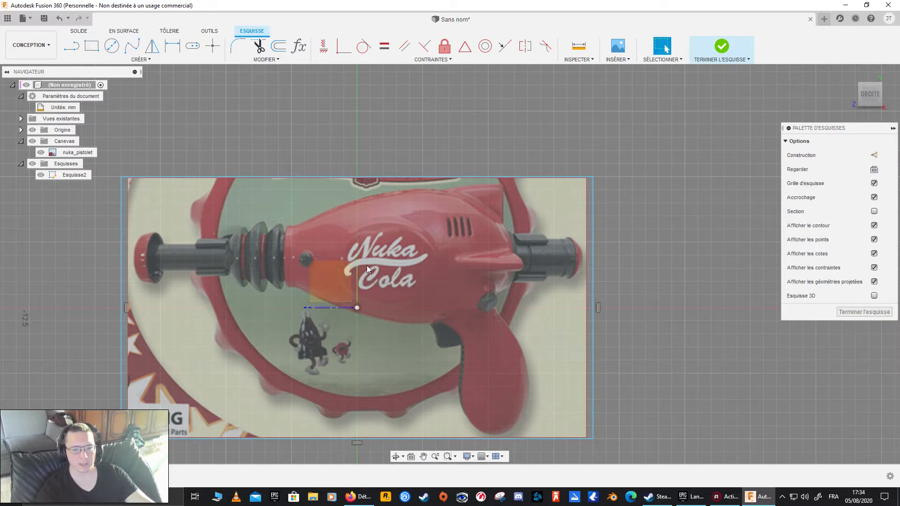
{"action": "left_click", "coordinate": [561, 275]}
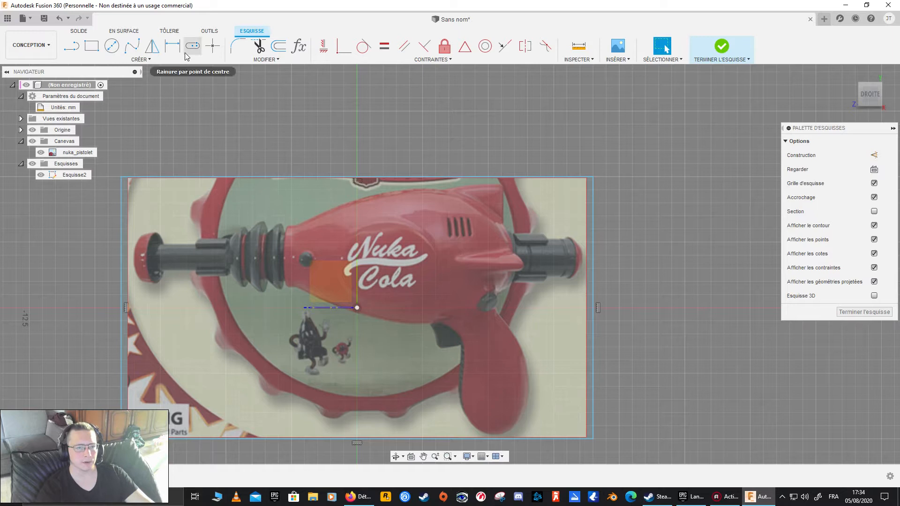
- Toggle the nuka_pistolet canvas visibility to examine the rectangle with and without it at an angle, and return to the right view
{"action": "left_click", "coordinate": [55, 152]}
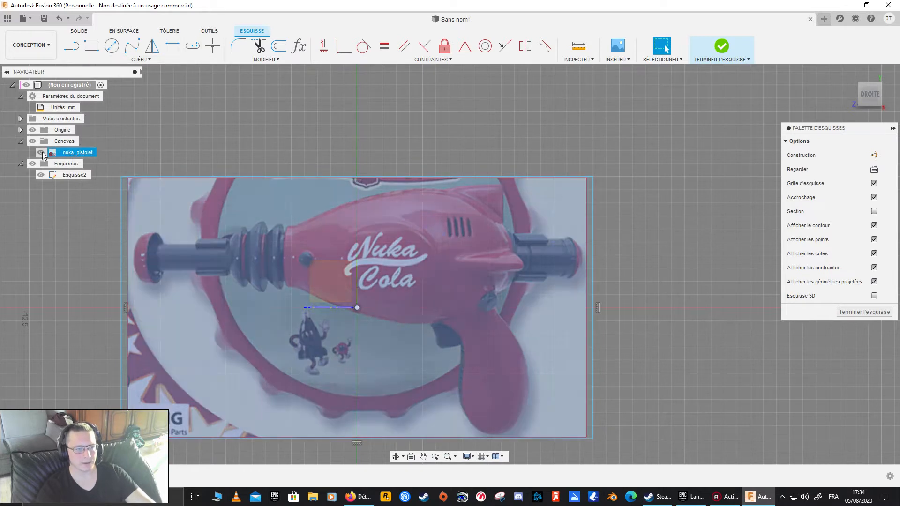
{"action": "left_click", "coordinate": [41, 152]}
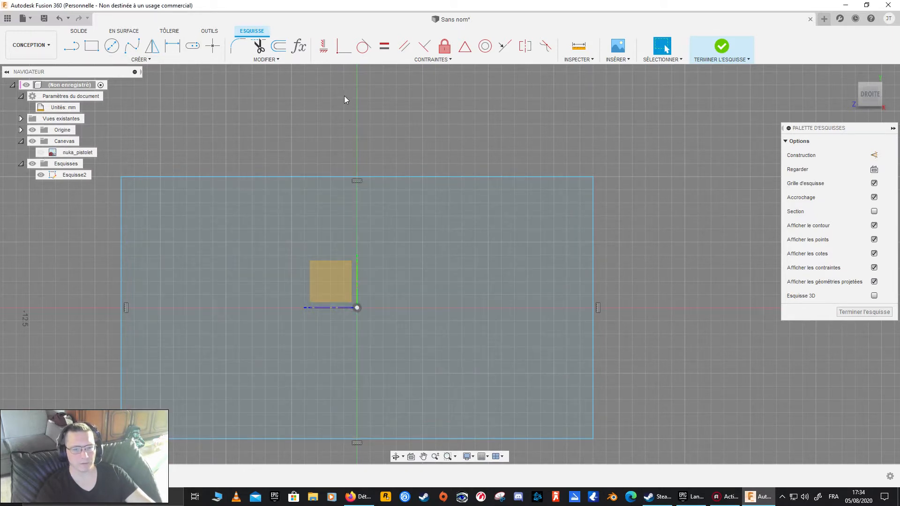
{"action": "key", "text": "F4"}
{"action": "middle_click_drag", "start_coordinate": [422, 239], "coordinate": [207, 305], "text": "shift"}
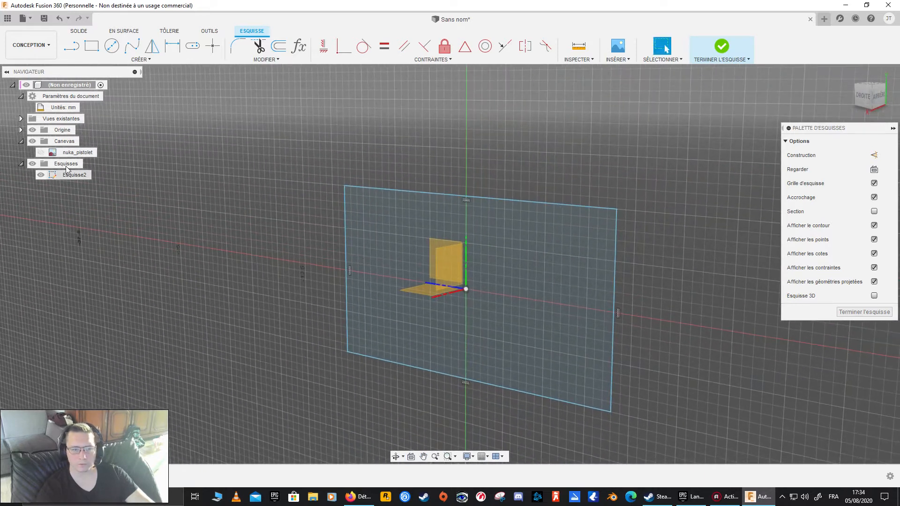
{"action": "left_click", "coordinate": [40, 153]}
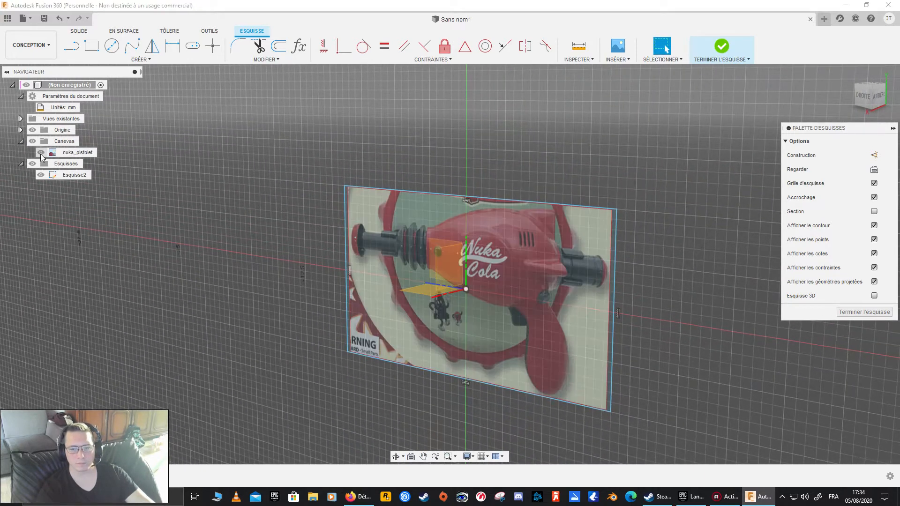
{"action": "left_click", "coordinate": [40, 153]}
{"action": "left_click", "coordinate": [41, 153]}
{"action": "left_click", "coordinate": [41, 153]}
{"action": "left_click", "coordinate": [41, 153]}
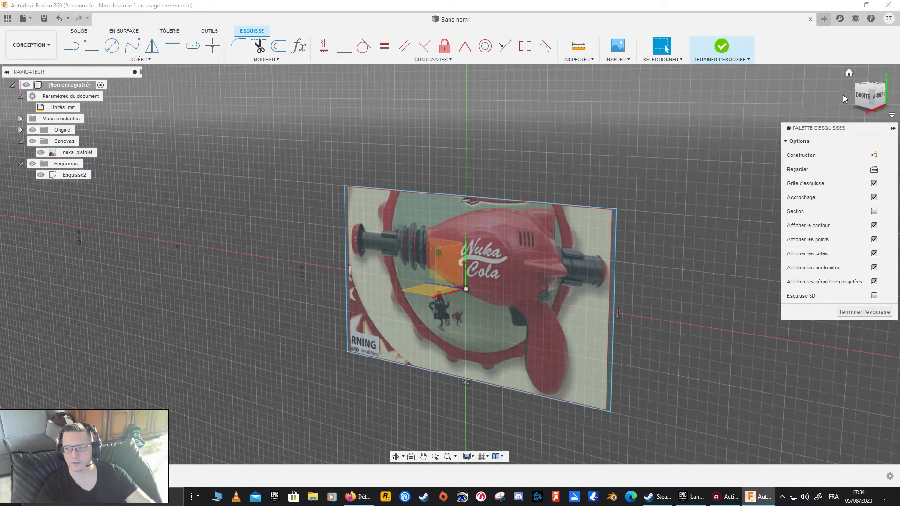
{"action": "left_click", "coordinate": [863, 96]}
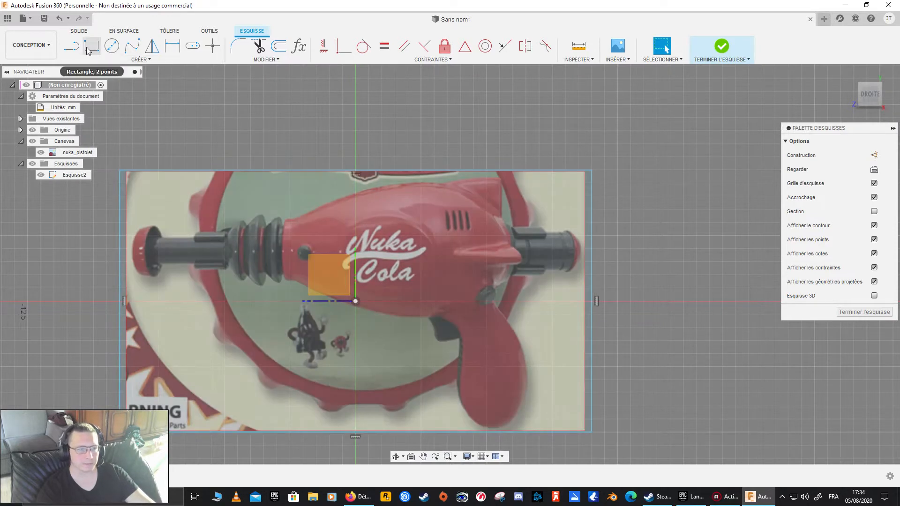
- Sketch a horizontal line about 18 mm long along the barrel's axis, from one vertical side of the rectangle to the other
{"action": "left_click", "coordinate": [71, 46]}
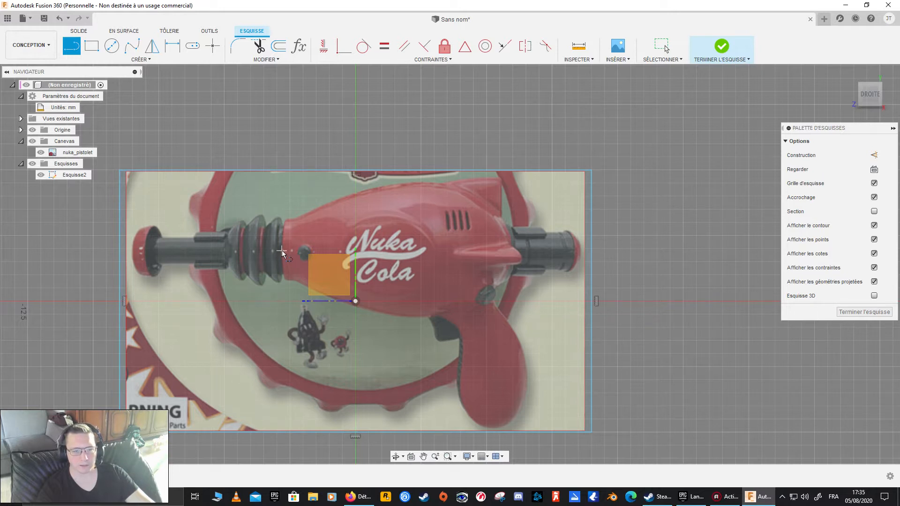
{"action": "left_click", "coordinate": [119, 249]}
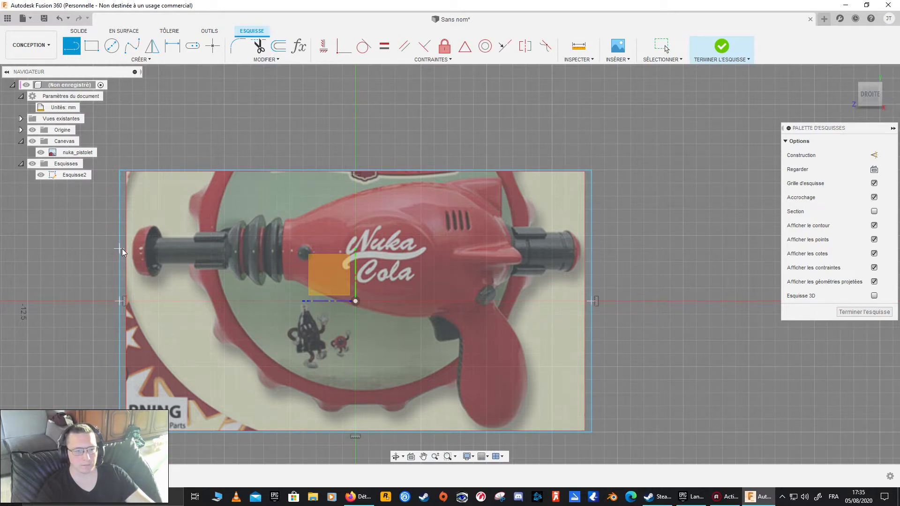
{"action": "double_click", "coordinate": [590, 250]}
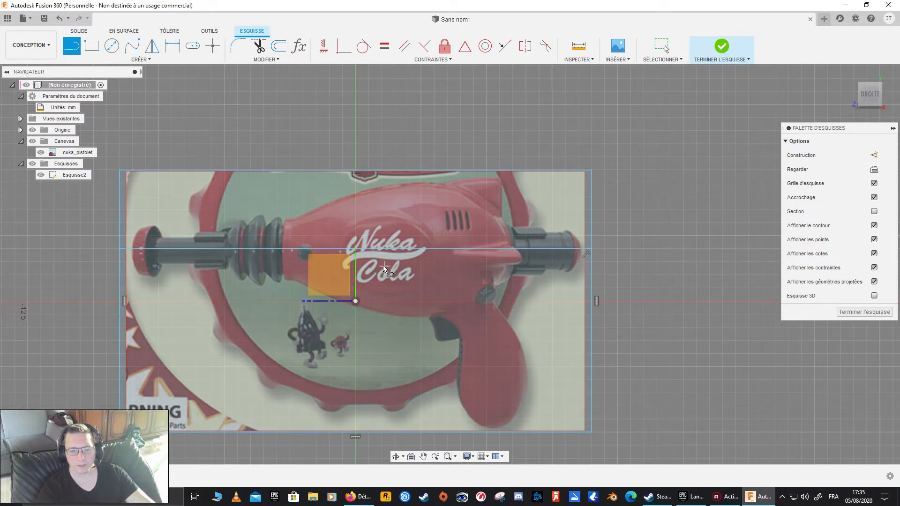
{"action": "key", "text": "Escape"}
- Convert the horizontal line along the barrel's axis to construction geometry
{"action": "left_click", "coordinate": [494, 249]}
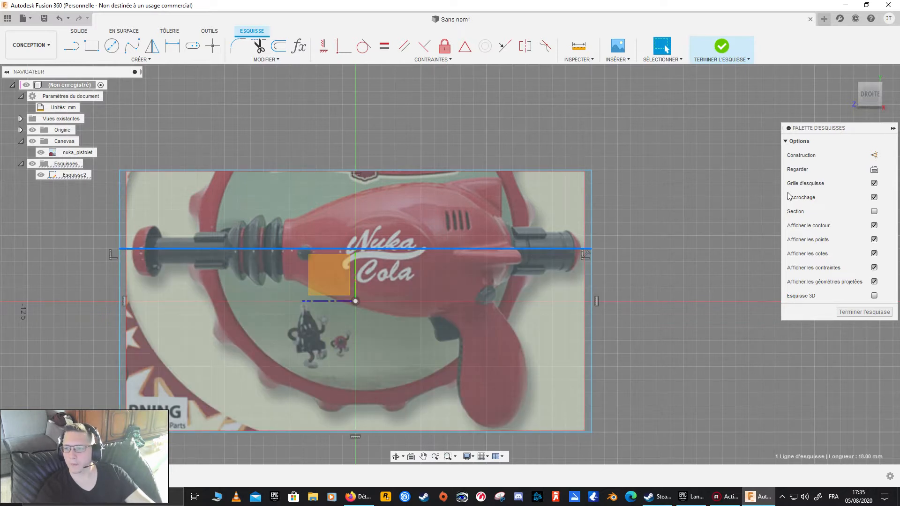
{"action": "left_click", "coordinate": [874, 155]}
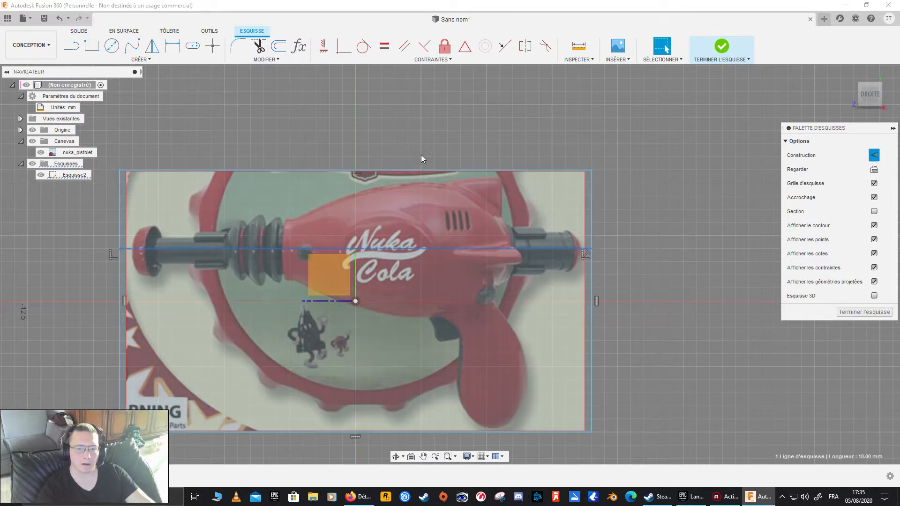
{"action": "left_click", "coordinate": [421, 154]}
{"action": "left_click", "coordinate": [439, 248]}
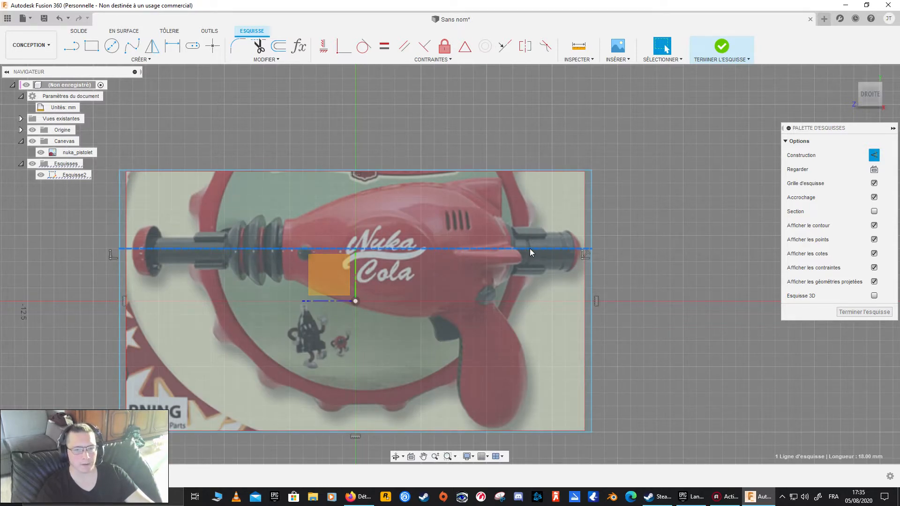
{"action": "left_click", "coordinate": [593, 241]}
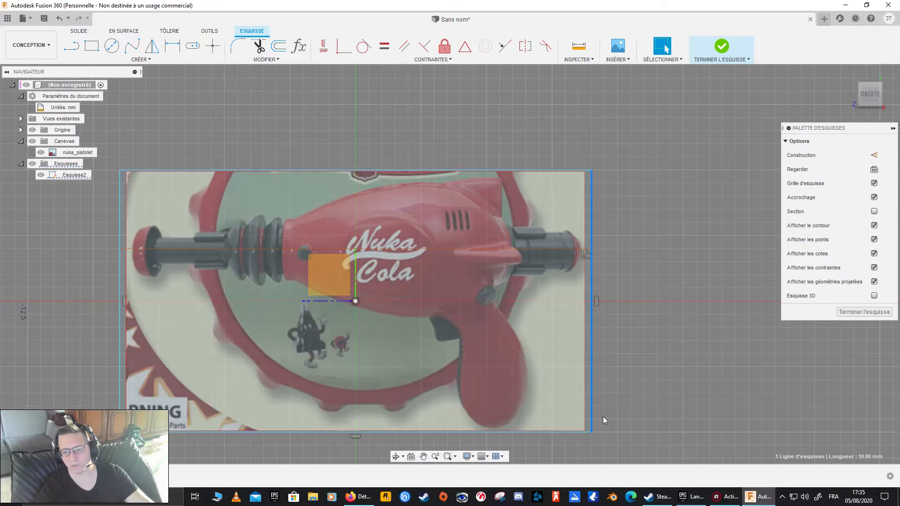
{"action": "left_click", "coordinate": [537, 248]}
{"action": "left_click", "coordinate": [605, 242]}
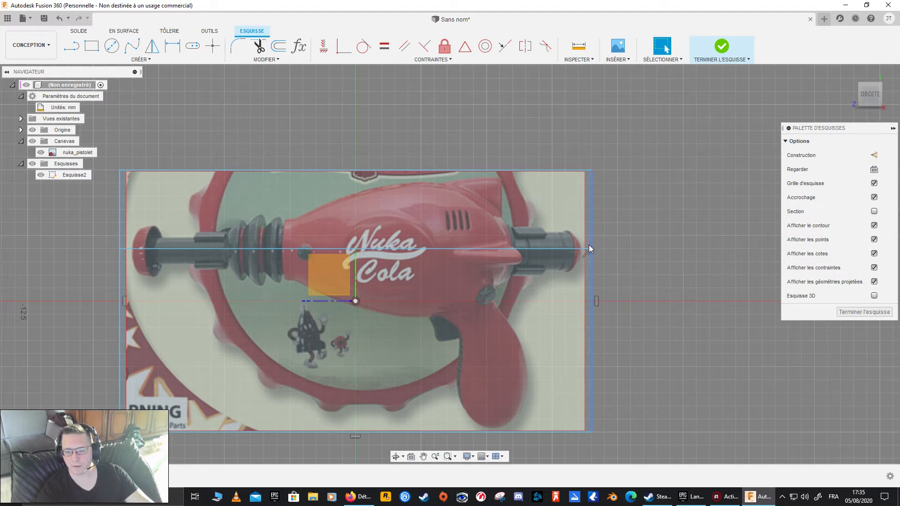
{"action": "left_click", "coordinate": [580, 249]}
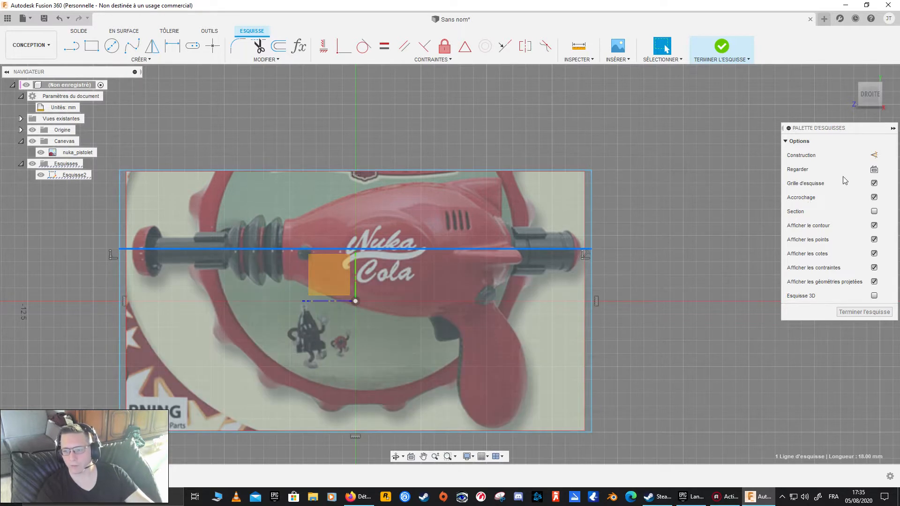
{"action": "left_click", "coordinate": [873, 156]}
{"action": "left_click", "coordinate": [679, 226]}
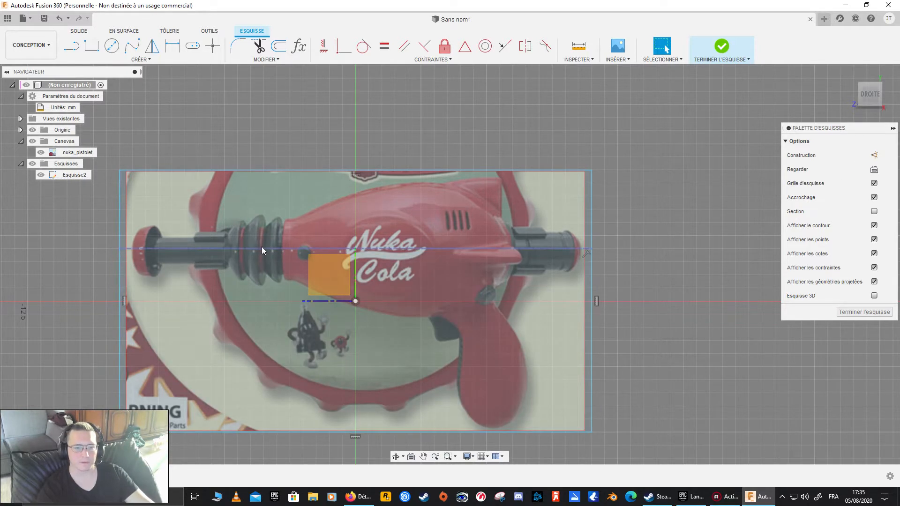
{"action": "scroll", "coordinate": [262, 247], "scroll_direction": "up", "scroll_amount": 3}
{"action": "middle_click_drag", "start_coordinate": [349, 240], "coordinate": [283, 265]}
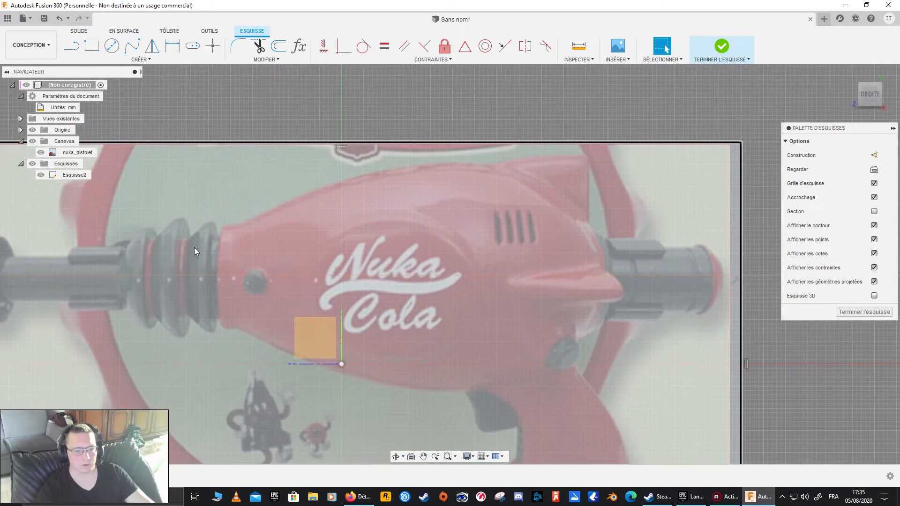
{"action": "left_click", "coordinate": [132, 53]}
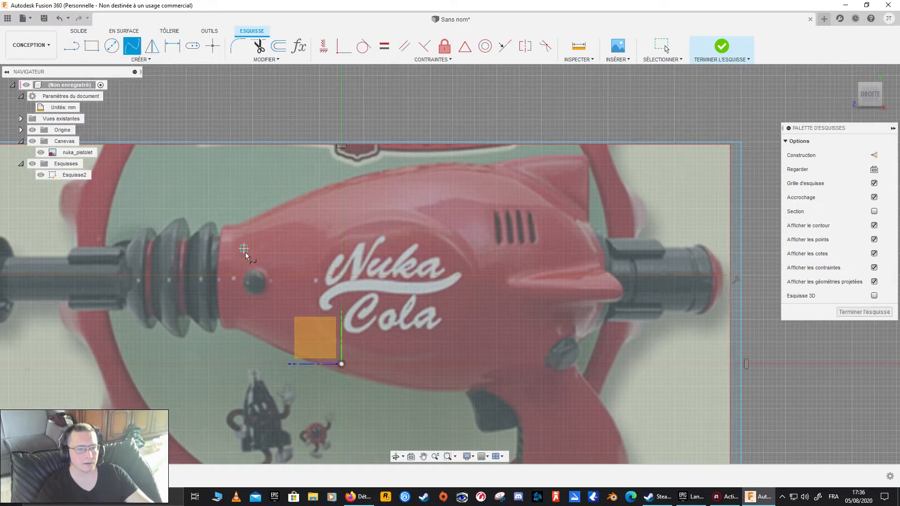
{"action": "left_click", "coordinate": [217, 275]}
{"action": "left_click", "coordinate": [221, 227]}
{"action": "scroll", "coordinate": [233, 224], "scroll_direction": "up", "scroll_amount": 5}
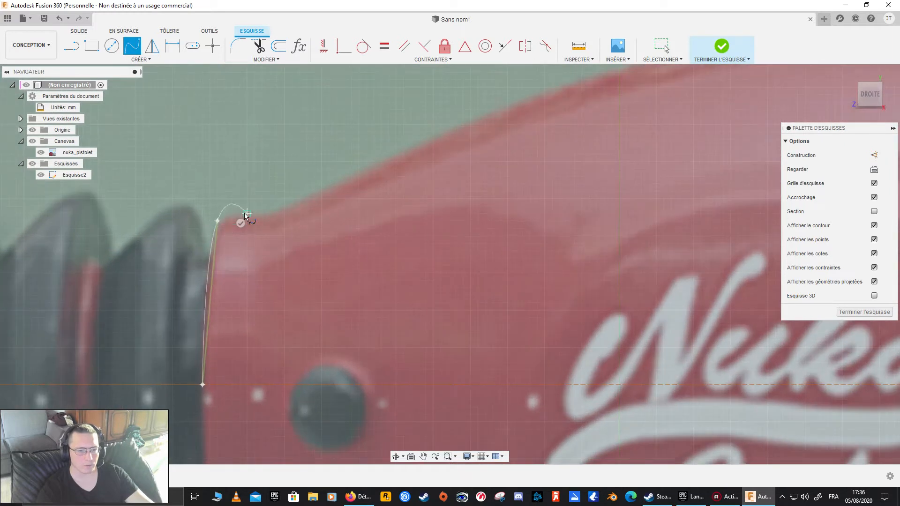
{"action": "key", "text": "Escape"}
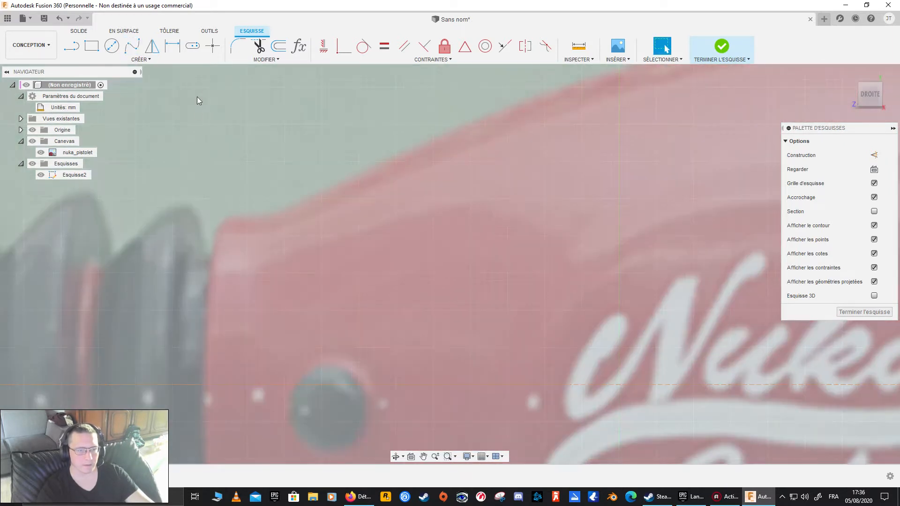
- Start a fit-point spline on the construction axis and trace the red body's front edge up and around its upper front corner
{"action": "left_click", "coordinate": [131, 45]}
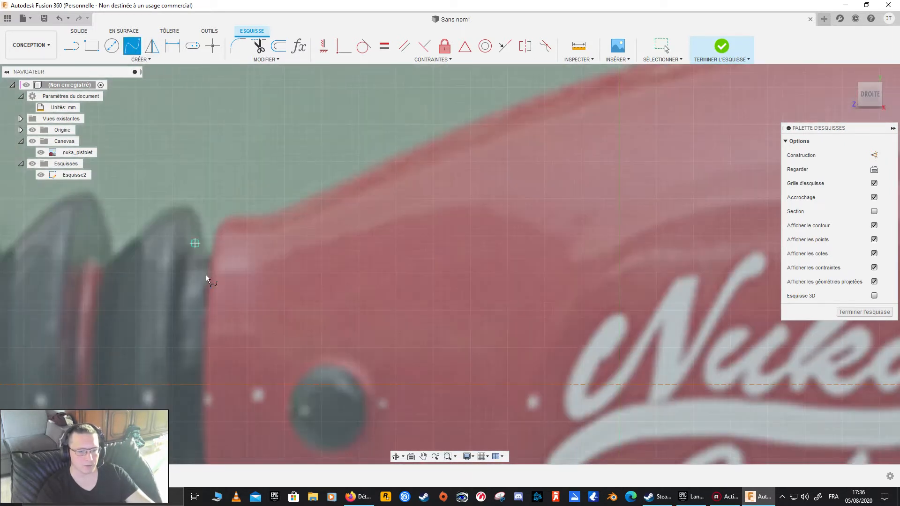
{"action": "left_click", "coordinate": [204, 384]}
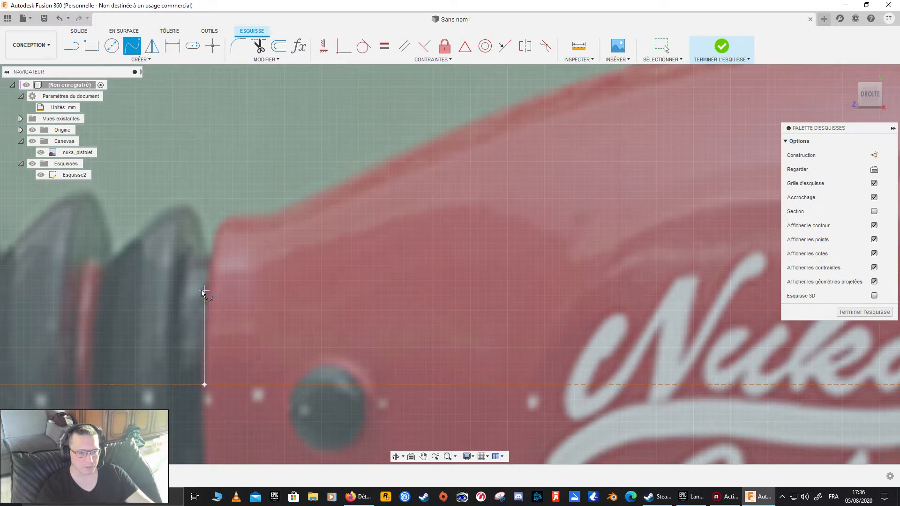
{"action": "scroll", "coordinate": [207, 303], "scroll_direction": "up", "scroll_amount": 1}
{"action": "left_click", "coordinate": [210, 302]}
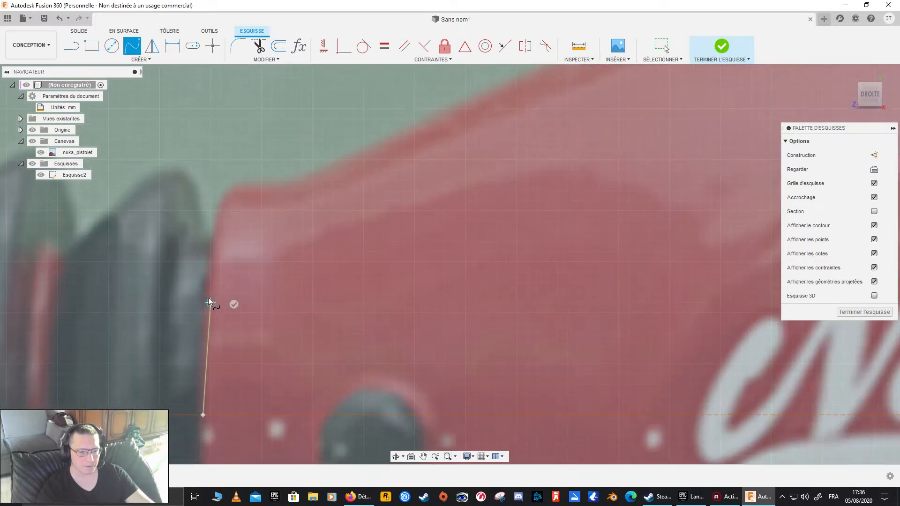
{"action": "left_click", "coordinate": [221, 209]}
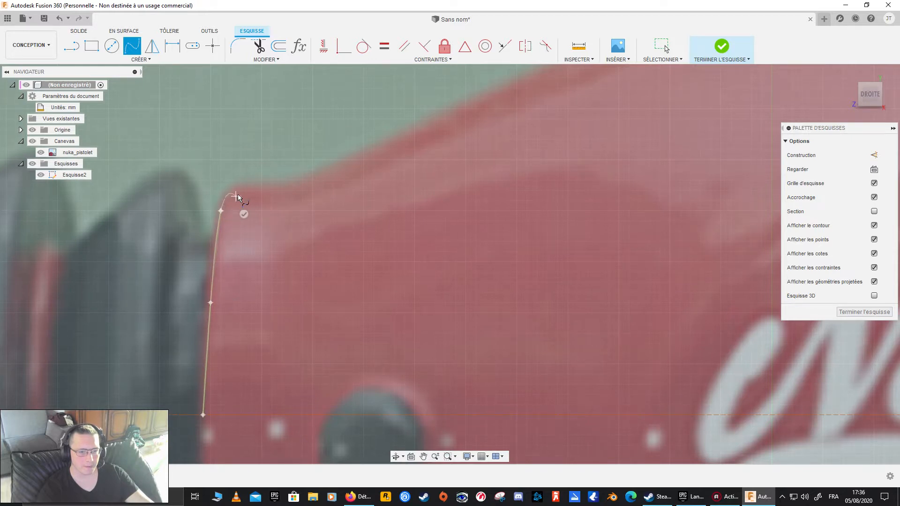
{"action": "left_click", "coordinate": [275, 188]}
{"action": "left_click", "coordinate": [314, 179]}
- Continue the spline with two fit points along the rising upper outline of the red body
{"action": "scroll", "coordinate": [383, 161], "scroll_direction": "down", "scroll_amount": 5}
{"action": "middle_click_drag", "start_coordinate": [379, 161], "coordinate": [406, 162], "text": "shift"}
{"action": "left_click", "coordinate": [872, 100]}
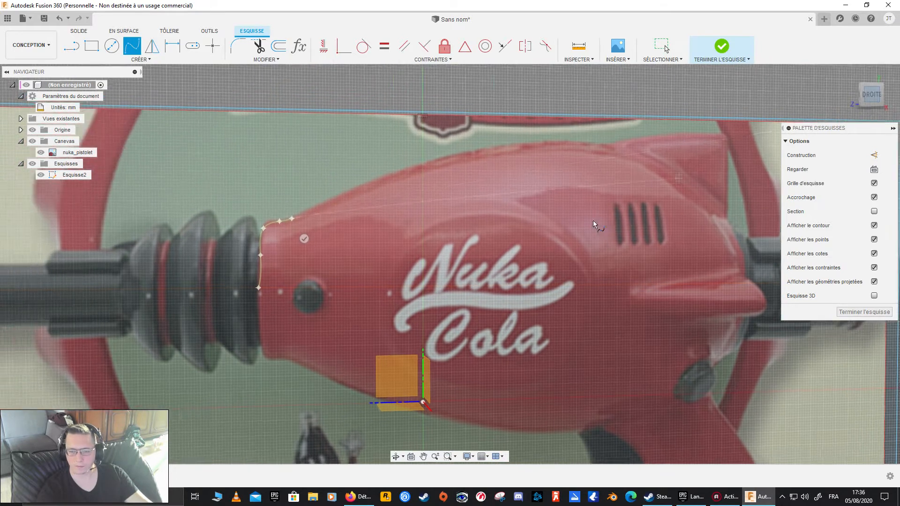
{"action": "scroll", "coordinate": [533, 241], "scroll_direction": "up", "scroll_amount": 5}
{"action": "mouse_move", "coordinate": [423, 297]}
{"action": "middle_mouse_down"}
{"action": "mouse_move", "coordinate": [411, 248]}
{"action": "mouse_move", "coordinate": [276, 340]}
{"action": "mouse_move", "coordinate": [240, 352]}
{"action": "middle_mouse_up"}
{"action": "left_click", "coordinate": [333, 197]}
{"action": "left_click", "coordinate": [547, 114]}
- Extend the spline over the body's highest point and down its rear to the black knob above the grip, and finish the curve
{"action": "middle_click_drag", "start_coordinate": [541, 141], "coordinate": [192, 301]}
{"action": "scroll", "coordinate": [358, 249], "scroll_direction": "down", "scroll_amount": 6}
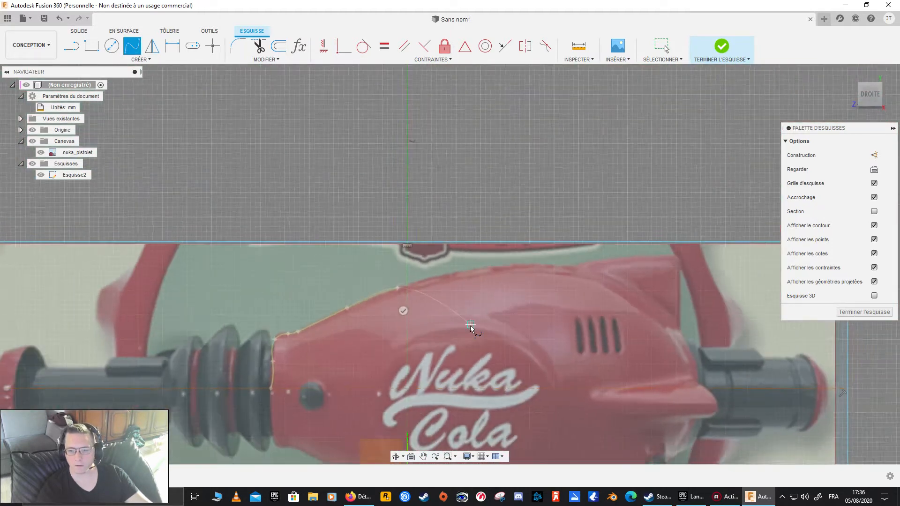
{"action": "scroll", "coordinate": [471, 328], "scroll_direction": "down", "scroll_amount": 2}
{"action": "middle_click_drag", "start_coordinate": [491, 316], "coordinate": [391, 285]}
{"action": "left_click", "coordinate": [394, 255]}
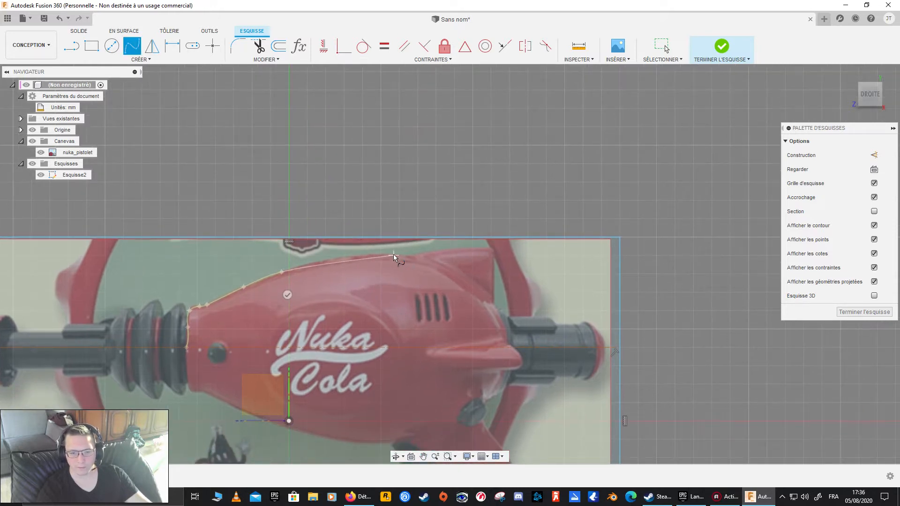
{"action": "left_click", "coordinate": [502, 320]}
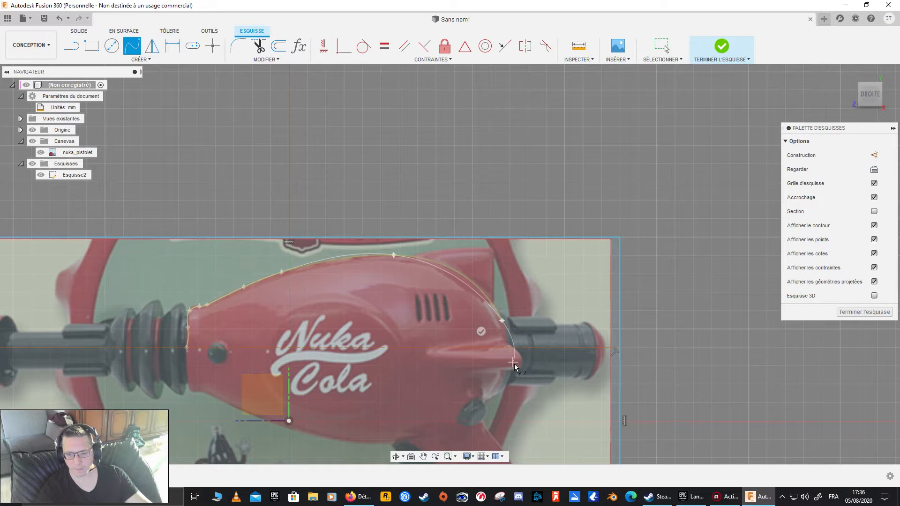
{"action": "left_click", "coordinate": [474, 415]}
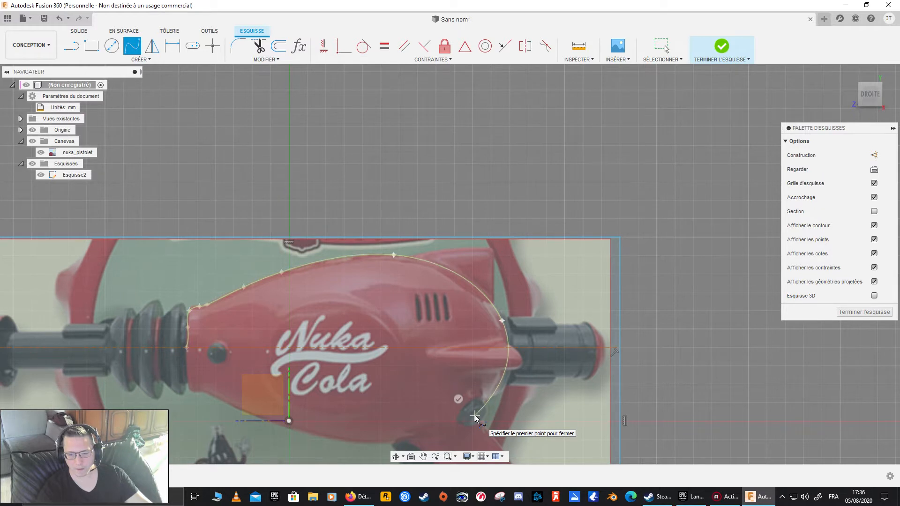
{"action": "left_click", "coordinate": [459, 399]}
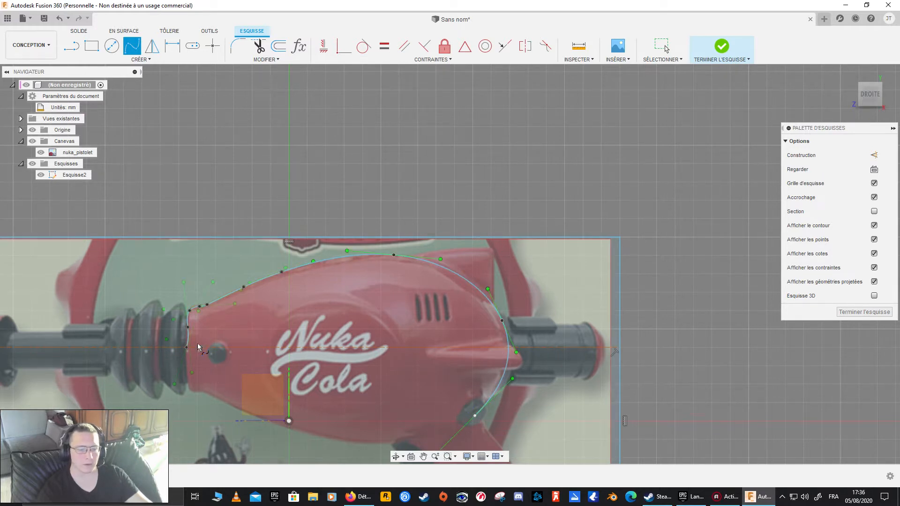
- Try to move the spline's start point on the construction axis with Move/Copy
{"action": "scroll", "coordinate": [193, 354], "scroll_direction": "up", "scroll_amount": 1}
{"action": "scroll", "coordinate": [193, 353], "scroll_direction": "up", "scroll_amount": 5}
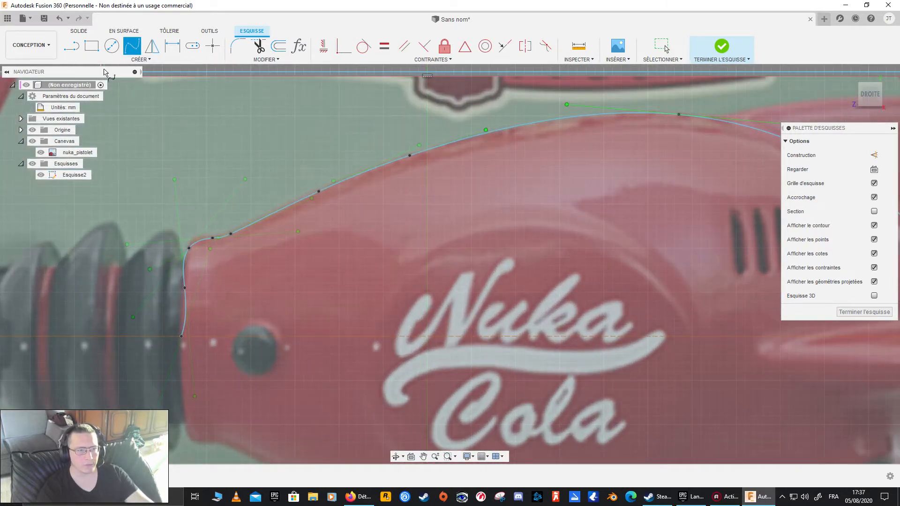
{"action": "key", "text": "Escape"}
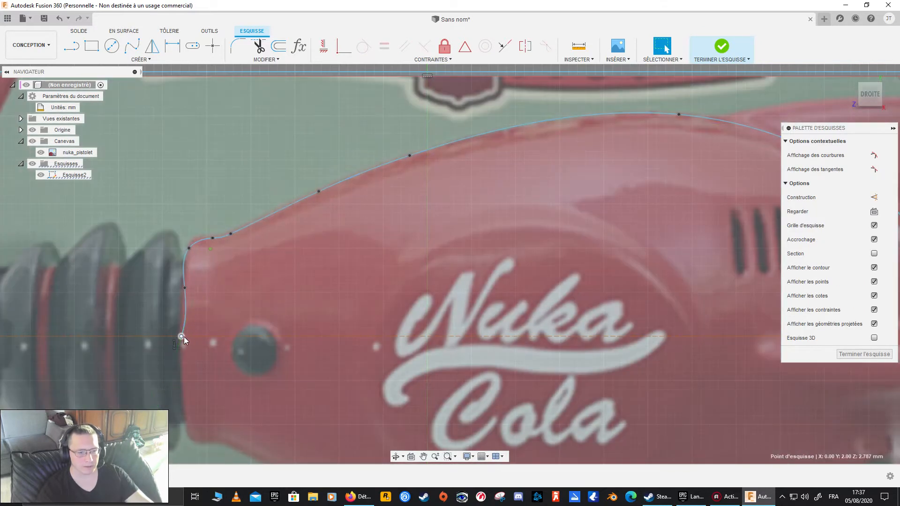
{"action": "right_click", "coordinate": [181, 338]}
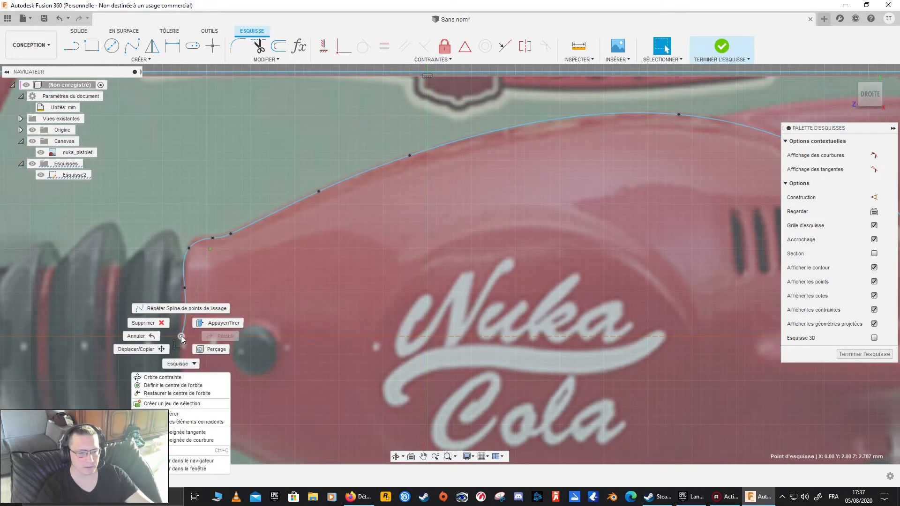
{"action": "left_click", "coordinate": [141, 350]}
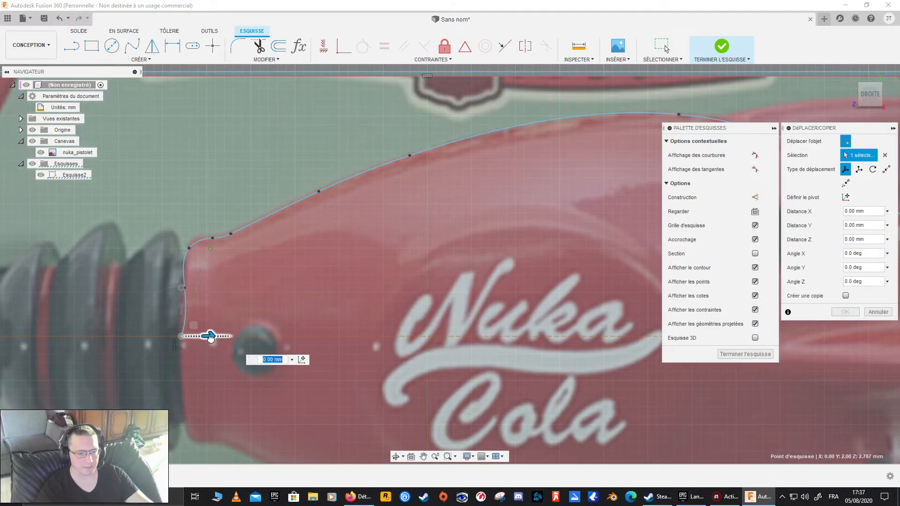
{"action": "left_click_drag", "start_coordinate": [193, 325], "coordinate": [193, 325]}
{"action": "key", "text": "Return"}
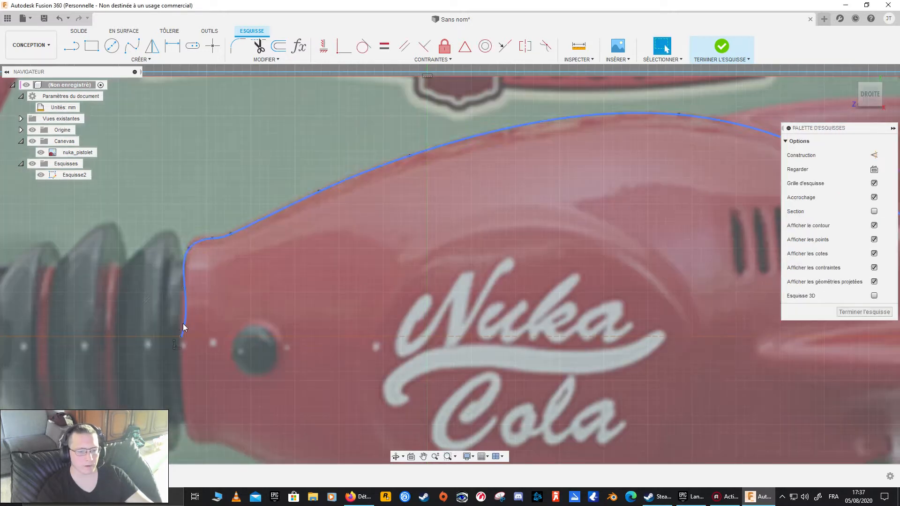
- Steepen the tangent handle at the spline's start point with the reference canvas temporarily hidden, and show the canvas again
{"action": "scroll", "coordinate": [165, 313], "scroll_direction": "down", "scroll_amount": 2}
{"action": "scroll", "coordinate": [165, 313], "scroll_direction": "up", "scroll_amount": 4}
{"action": "scroll", "coordinate": [166, 321], "scroll_direction": "up", "scroll_amount": 2}
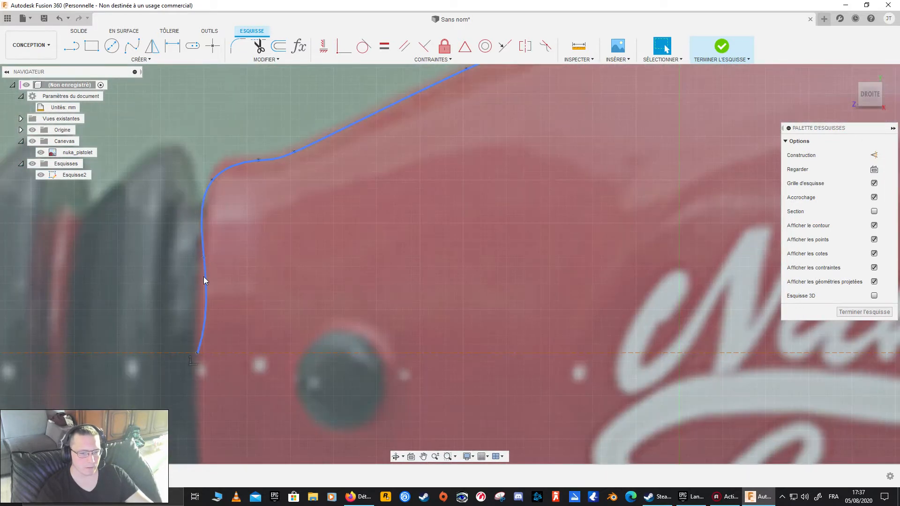
{"action": "left_click", "coordinate": [197, 352]}
{"action": "scroll", "coordinate": [216, 382], "scroll_direction": "up", "scroll_amount": 1}
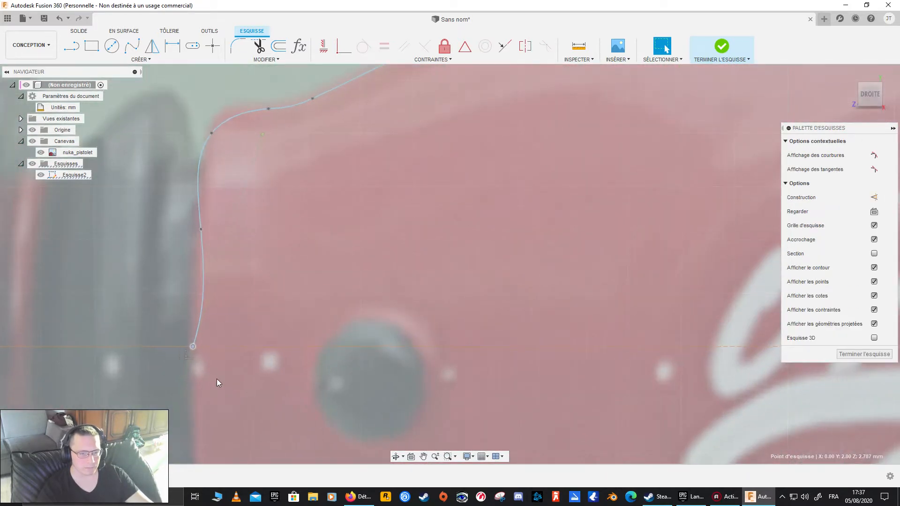
{"action": "scroll", "coordinate": [285, 287], "scroll_direction": "down", "scroll_amount": 4}
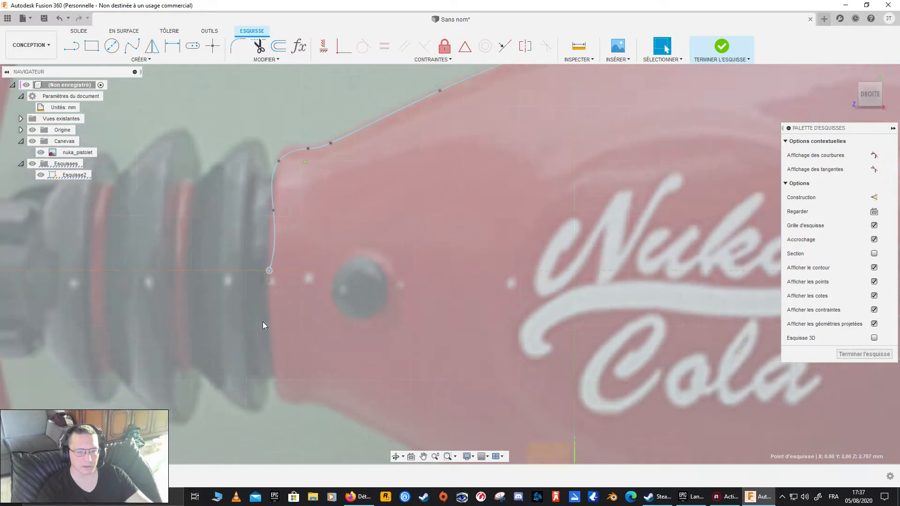
{"action": "left_click", "coordinate": [269, 271]}
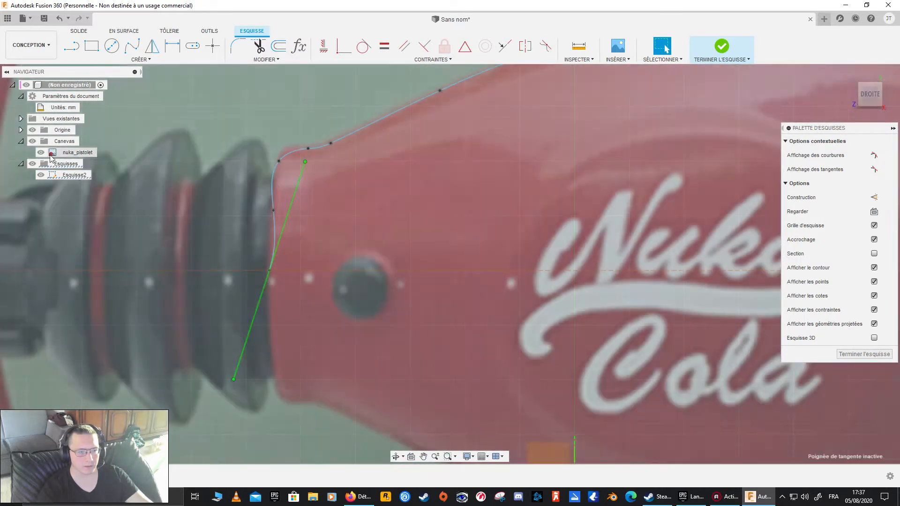
{"action": "left_click", "coordinate": [53, 153]}
{"action": "left_click", "coordinate": [40, 152]}
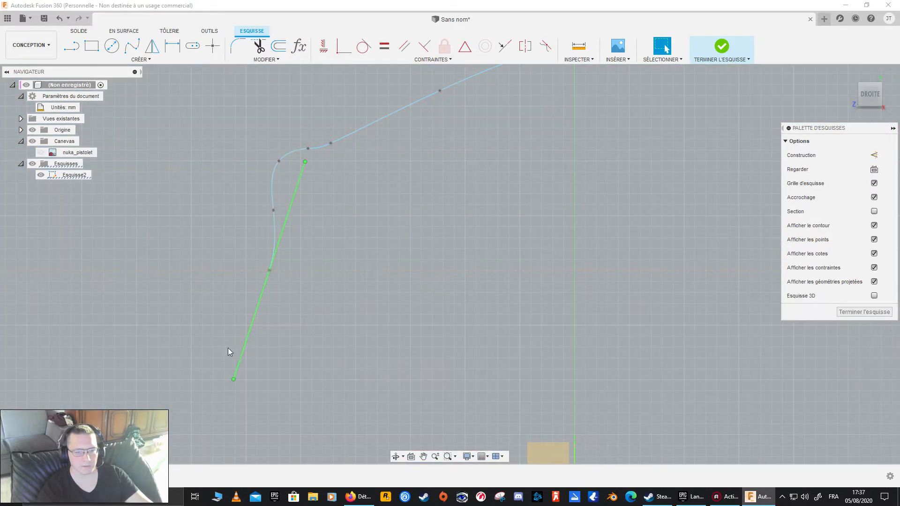
{"action": "left_click_drag", "start_coordinate": [234, 379], "coordinate": [256, 384]}
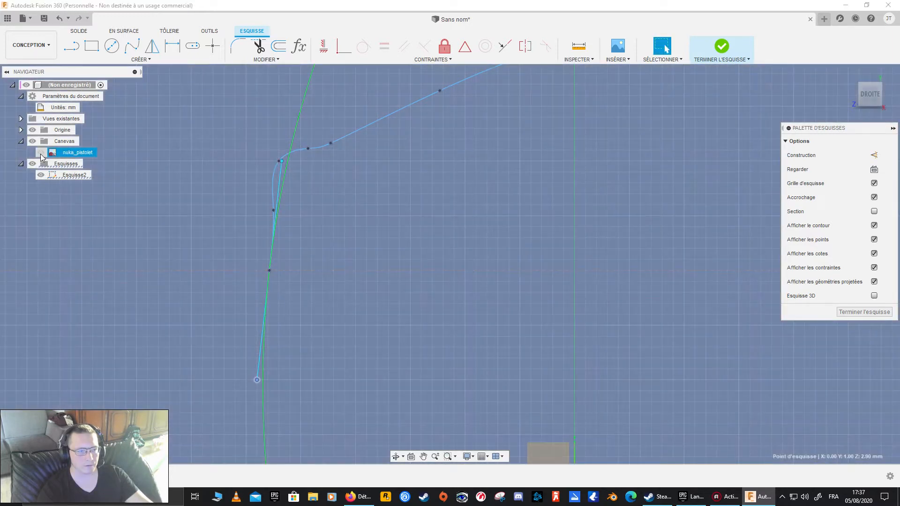
{"action": "left_click", "coordinate": [41, 152]}
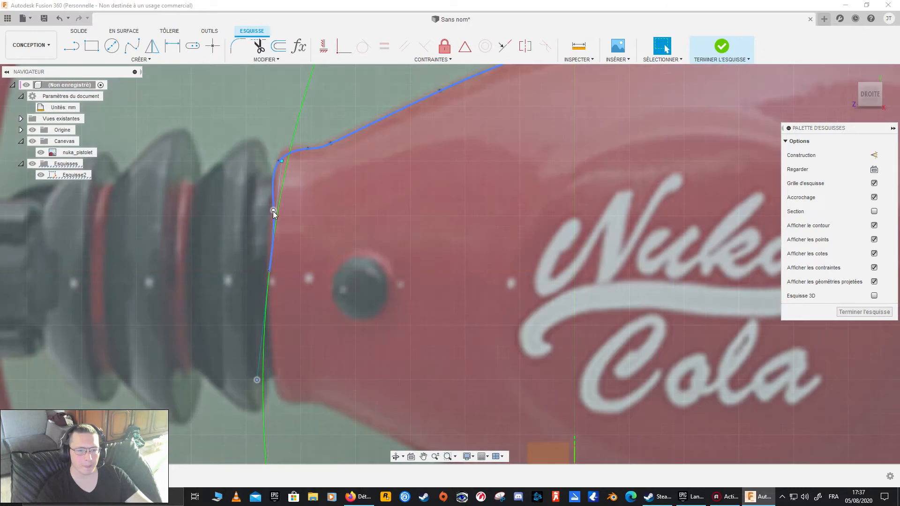
- Try to move the fit point on the body's front edge horizontally with Move/Copy
{"action": "left_click", "coordinate": [273, 211]}
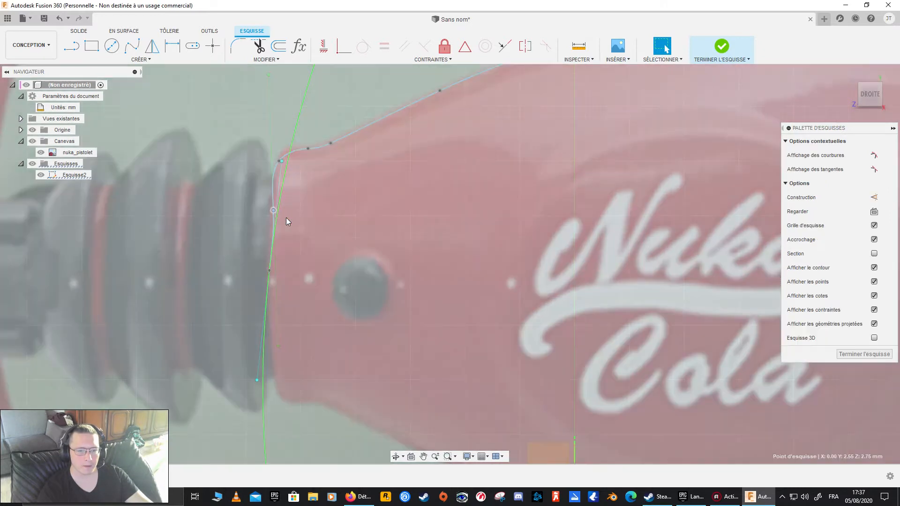
{"action": "key", "text": "m"}
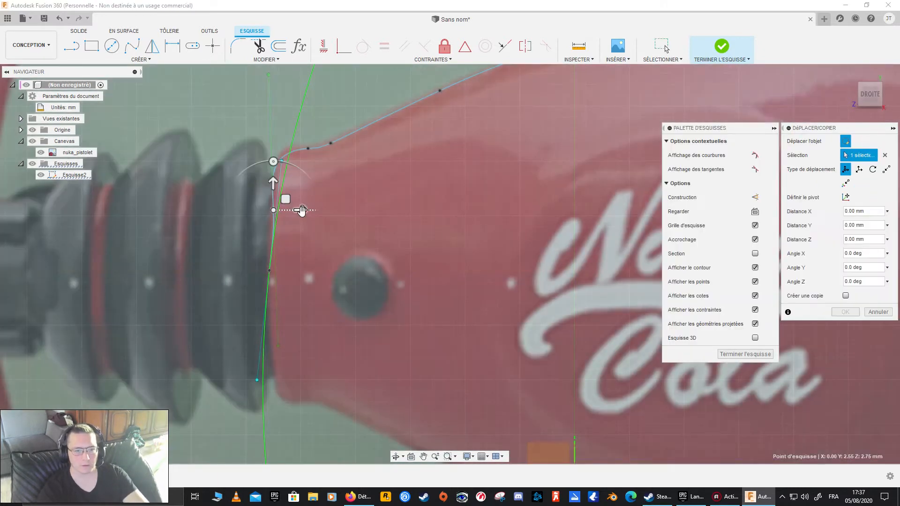
{"action": "left_click", "coordinate": [300, 210]}
{"action": "left_click_drag", "start_coordinate": [296, 211], "coordinate": [291, 207]}
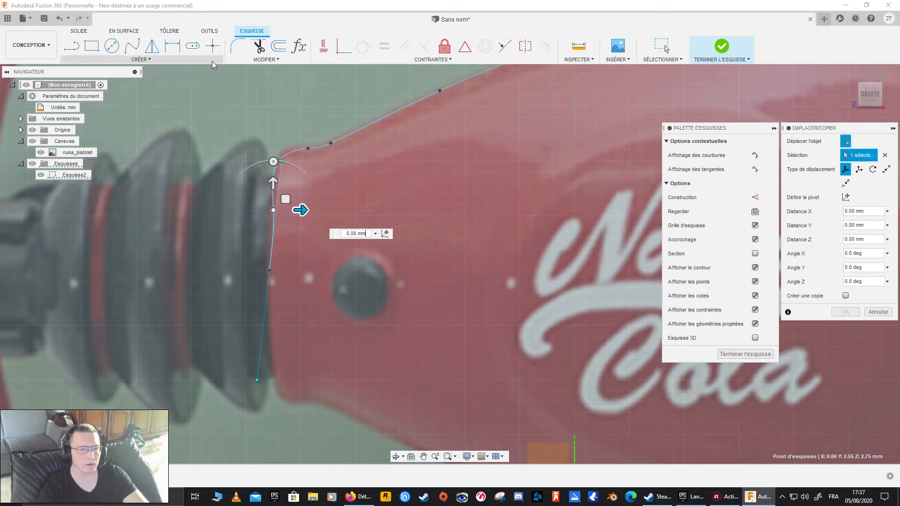
{"action": "left_click", "coordinate": [245, 60]}
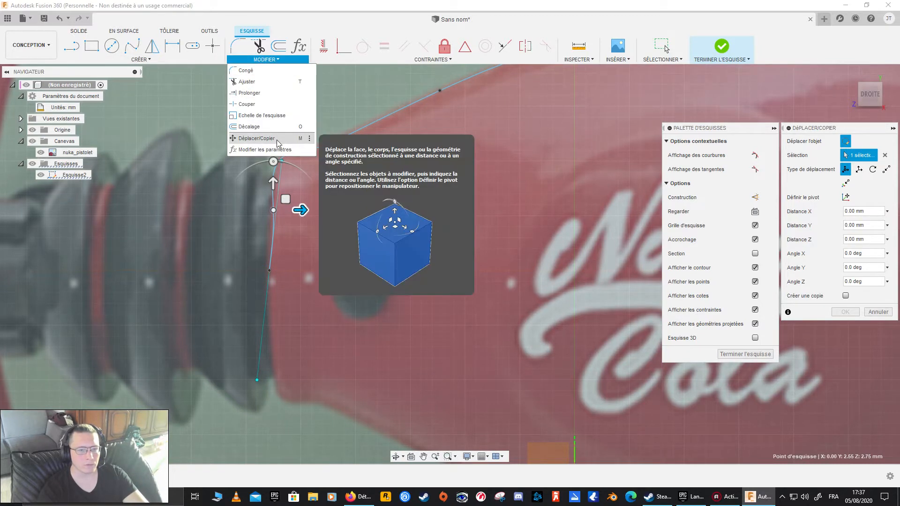
{"action": "left_click", "coordinate": [269, 61]}
{"action": "scroll", "coordinate": [265, 268], "scroll_direction": "up", "scroll_amount": 3}
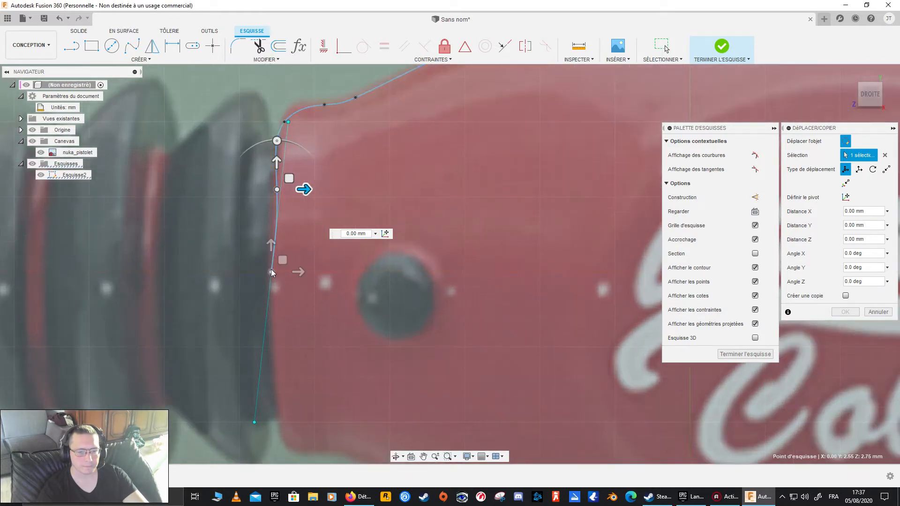
- Rotate the spline's start point and the lower end of its tangent handle 5 degrees about Z with Move/Copy
{"action": "left_click", "coordinate": [271, 269]}
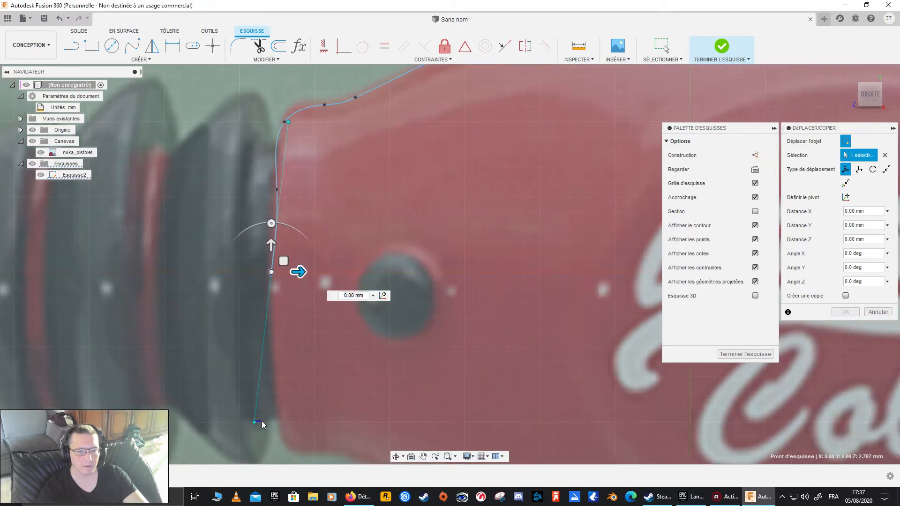
{"action": "left_click_drag", "start_coordinate": [290, 425], "coordinate": [257, 424]}
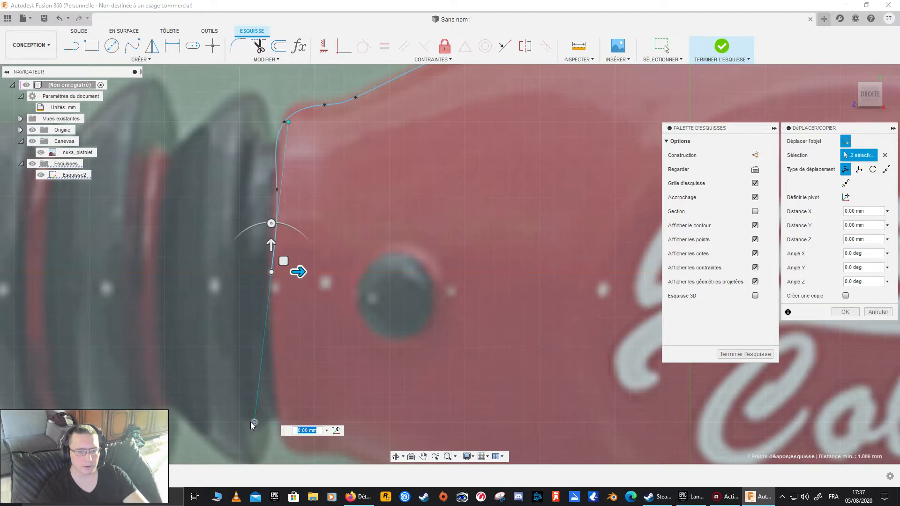
{"action": "left_click_drag", "start_coordinate": [271, 223], "coordinate": [267, 224]}
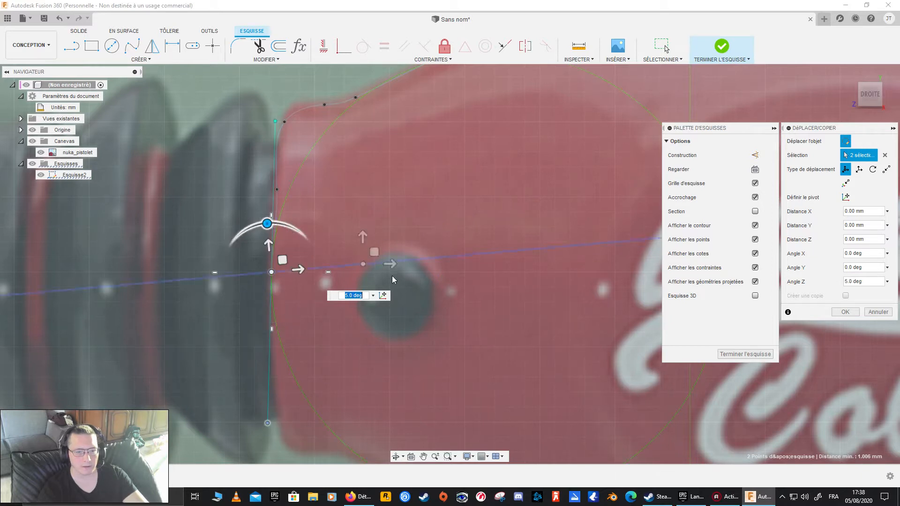
{"action": "left_click", "coordinate": [836, 312]}
{"action": "left_click", "coordinate": [183, 210]}
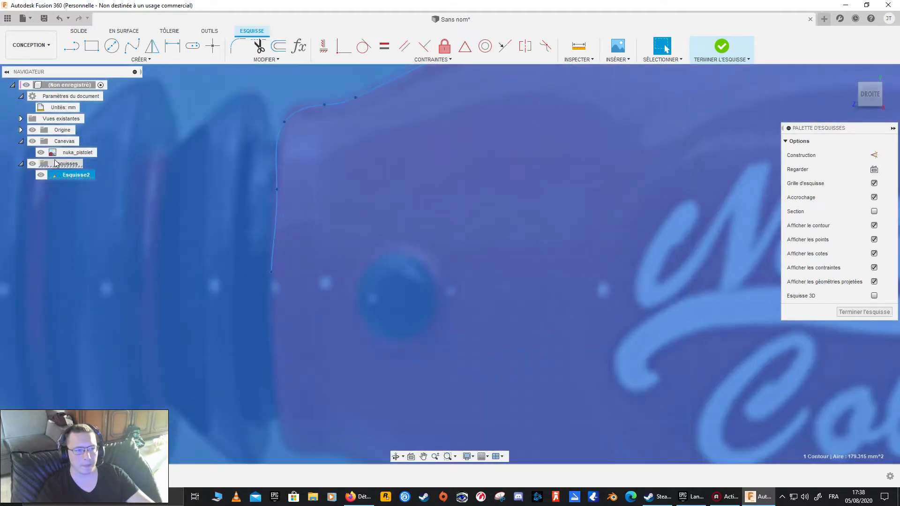
- Inspect the whole spline with the canvas hidden, return to the right-side view and show the canvas again
{"action": "left_click", "coordinate": [40, 152]}
{"action": "scroll", "coordinate": [186, 196], "scroll_direction": "up", "scroll_amount": 2}
{"action": "scroll", "coordinate": [282, 244], "scroll_direction": "down", "scroll_amount": 9}
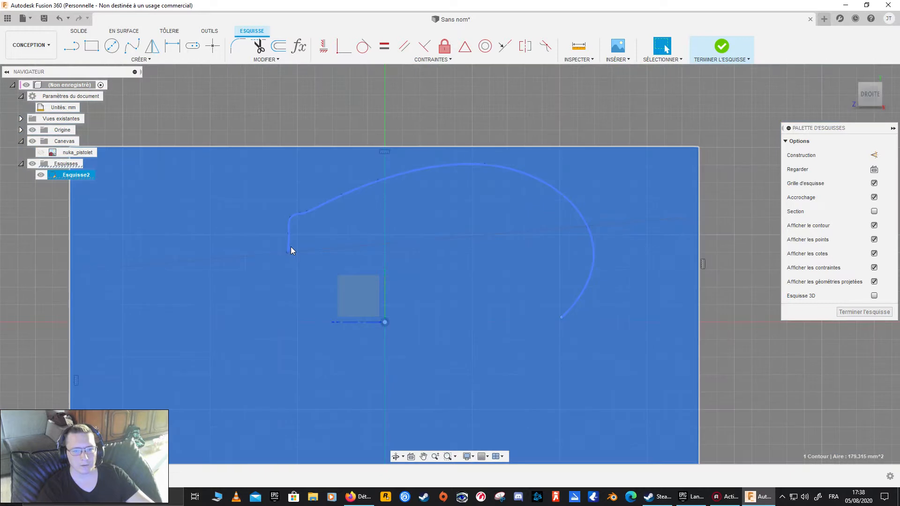
{"action": "left_click", "coordinate": [349, 157]}
{"action": "scroll", "coordinate": [139, 250], "scroll_direction": "up", "scroll_amount": 3}
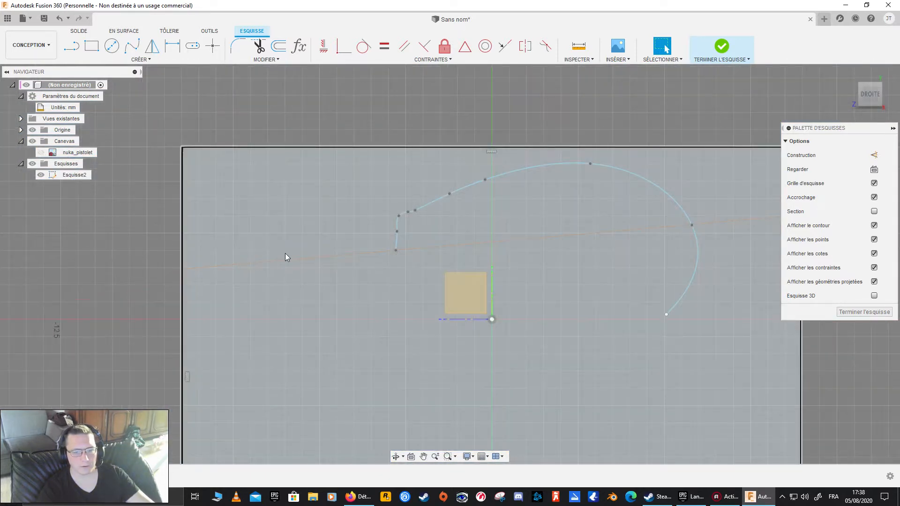
{"action": "mouse_move", "coordinate": [346, 276]}
{"action": "middle_mouse_down", "text": "shift"}
{"action": "mouse_move", "coordinate": [329, 274]}
{"action": "mouse_move", "coordinate": [399, 261]}
{"action": "mouse_move", "coordinate": [802, 109]}
{"action": "middle_mouse_up", "text": "shift"}
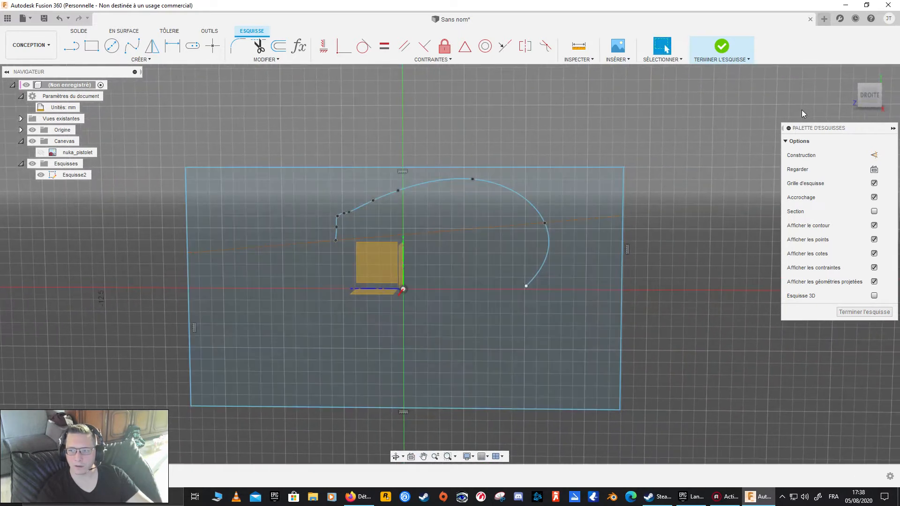
{"action": "left_click_drag", "start_coordinate": [859, 99], "coordinate": [877, 97]}
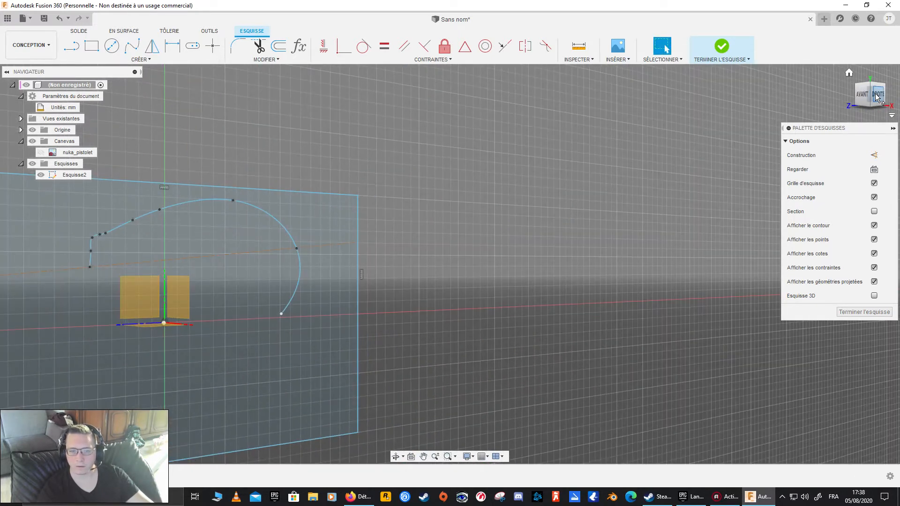
{"action": "left_click", "coordinate": [877, 97]}
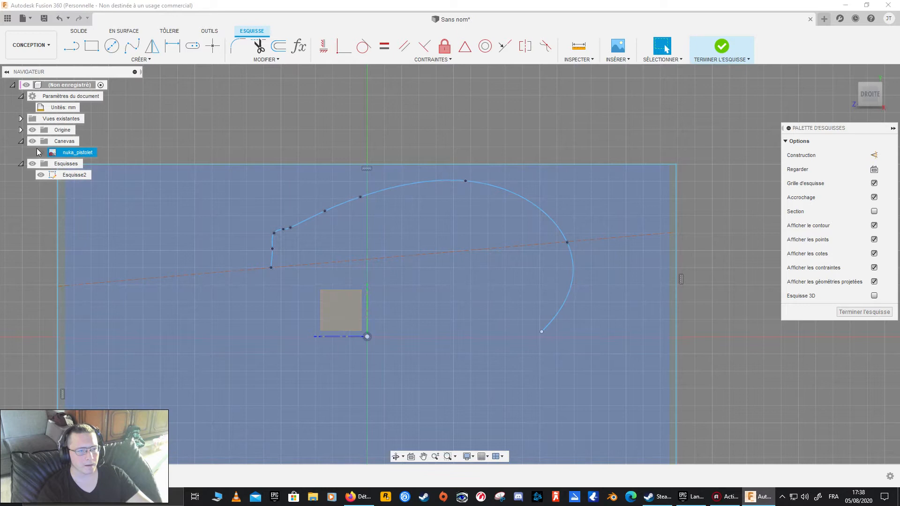
{"action": "scroll", "coordinate": [449, 261], "scroll_direction": "up", "scroll_amount": 2}
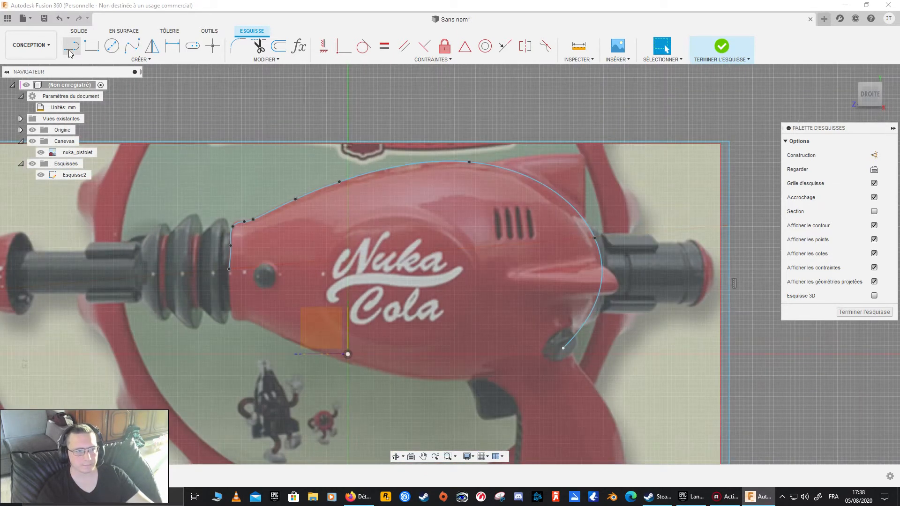
- Draw a horizontal line about 8.76 mm long from the spline's start point to the rear of the curve
{"action": "left_click", "coordinate": [72, 45]}
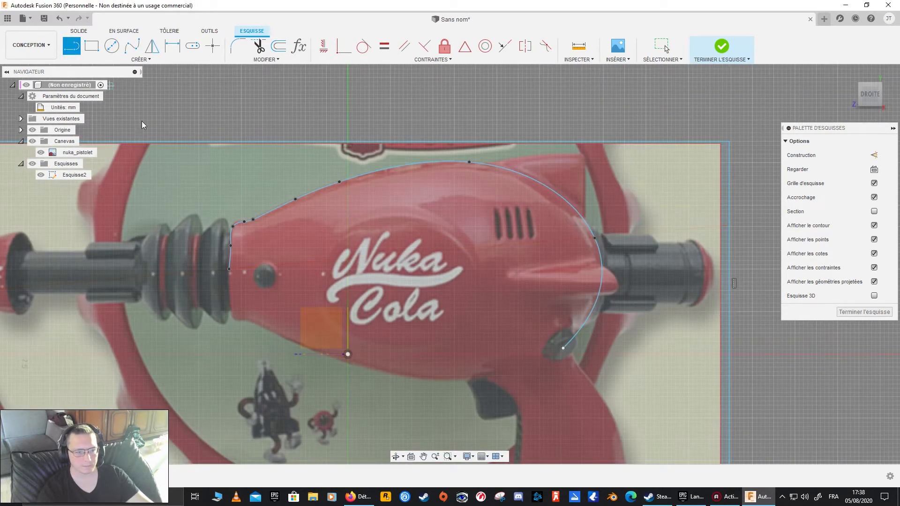
{"action": "left_click", "coordinate": [229, 269]}
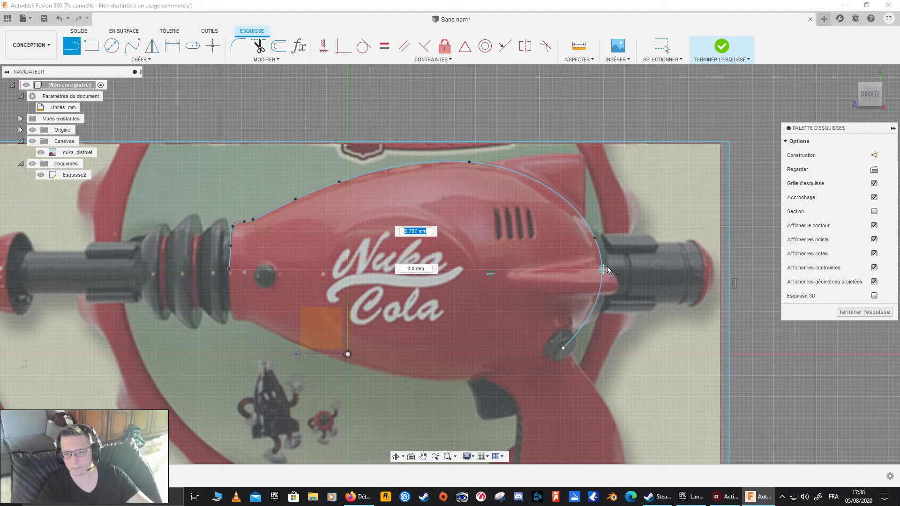
{"action": "scroll", "coordinate": [601, 270], "scroll_direction": "up", "scroll_amount": 5}
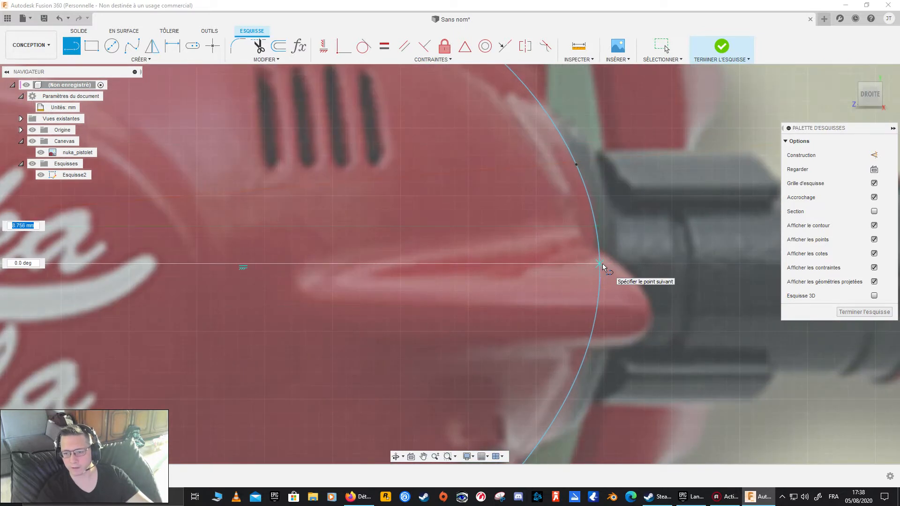
{"action": "double_click", "coordinate": [603, 267]}
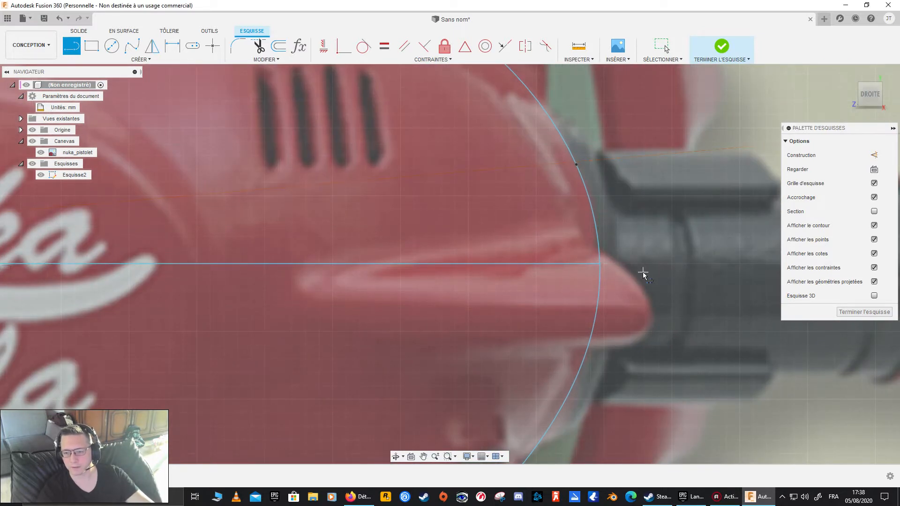
{"action": "key", "text": "Escape"}
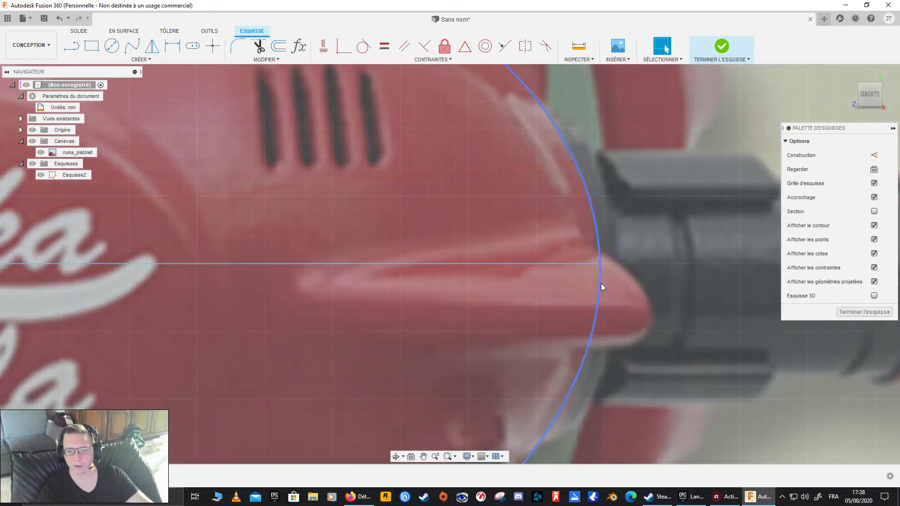
- Trim the rear part of the spline that extends below the horizontal line
{"action": "left_click", "coordinate": [252, 45]}
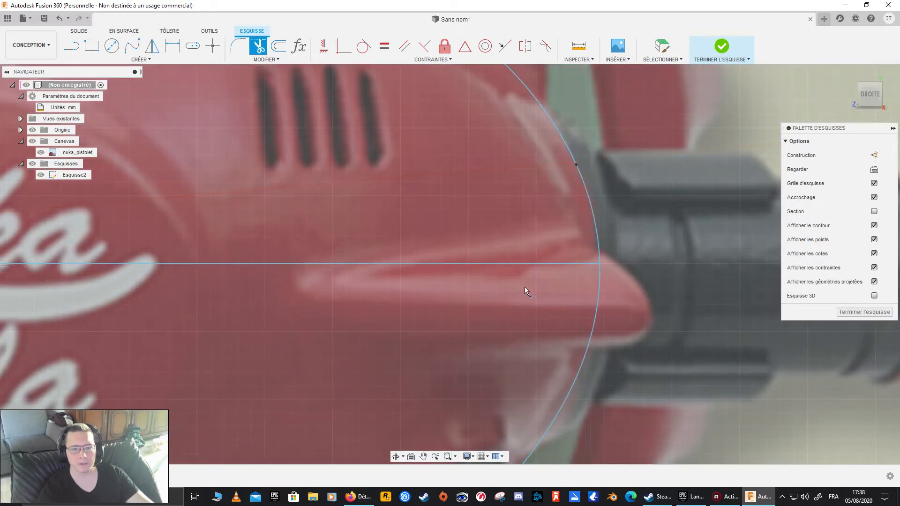
{"action": "left_click", "coordinate": [595, 312]}
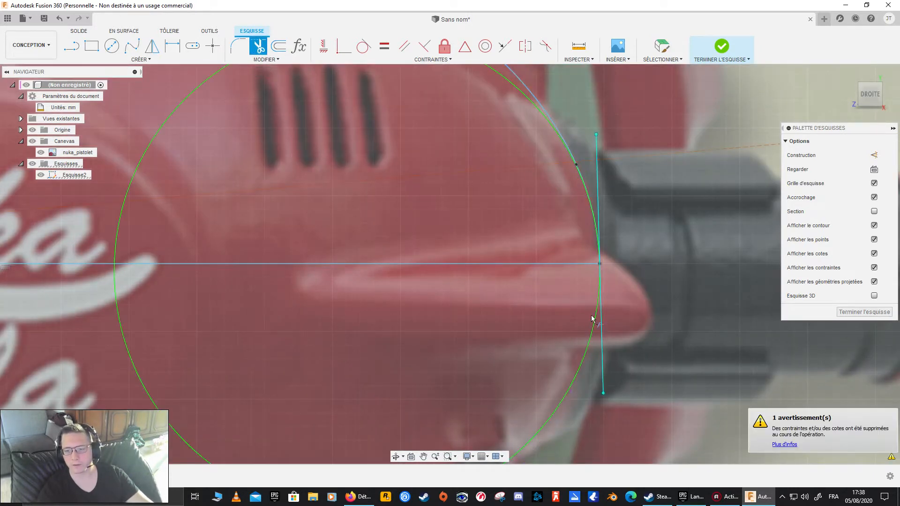
{"action": "key", "text": "Escape"}
{"action": "scroll", "coordinate": [655, 289], "scroll_direction": "down", "scroll_amount": 6}
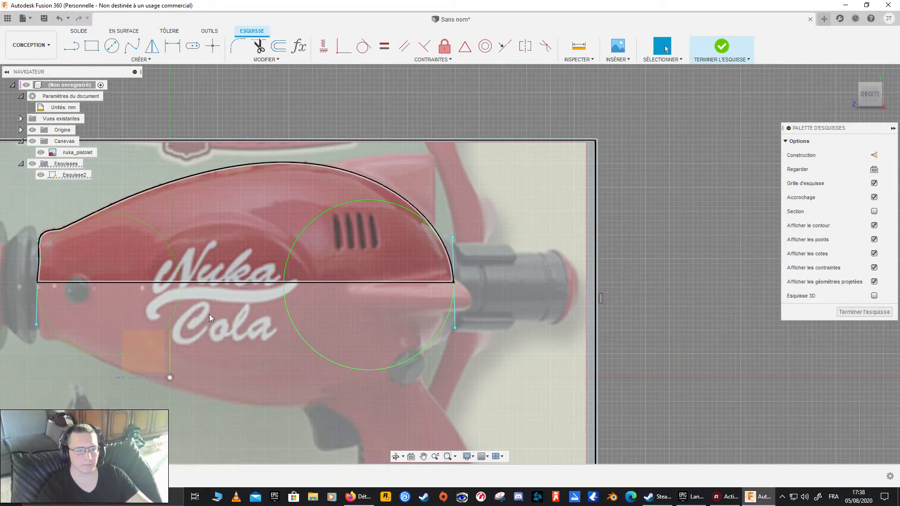
- Shift the fit point on the front edge forward, vertically in line with the start point, and check the closed half-body profile
{"action": "middle_click_drag", "start_coordinate": [214, 313], "coordinate": [277, 329]}
{"action": "scroll", "coordinate": [293, 279], "scroll_direction": "up", "scroll_amount": 5}
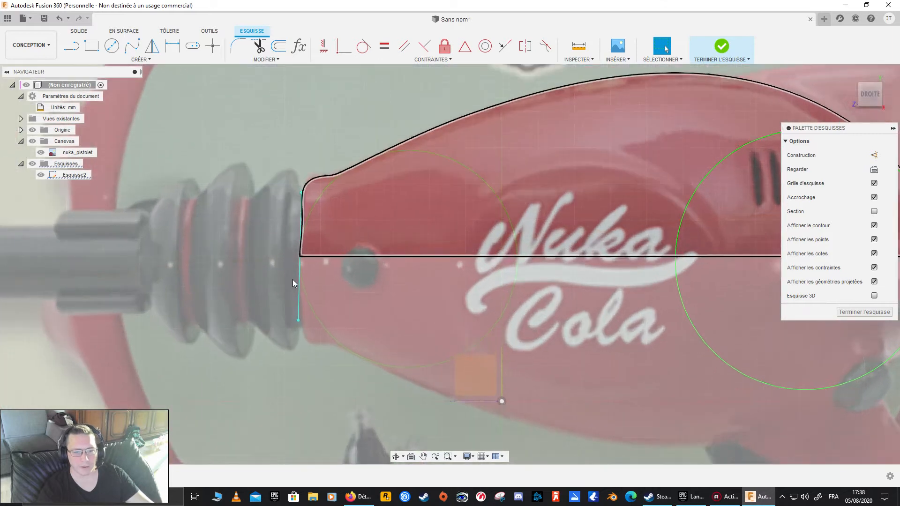
{"action": "scroll", "coordinate": [293, 280], "scroll_direction": "up", "scroll_amount": 3}
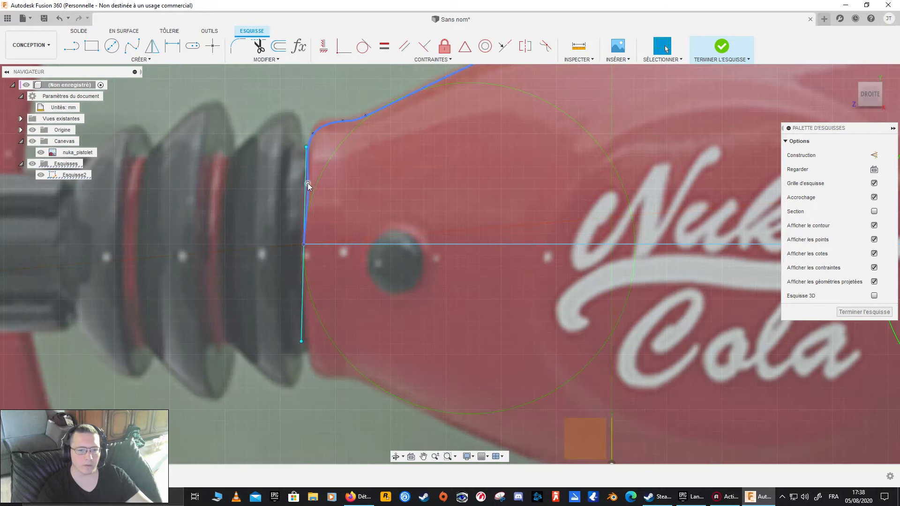
{"action": "left_click", "coordinate": [307, 182]}
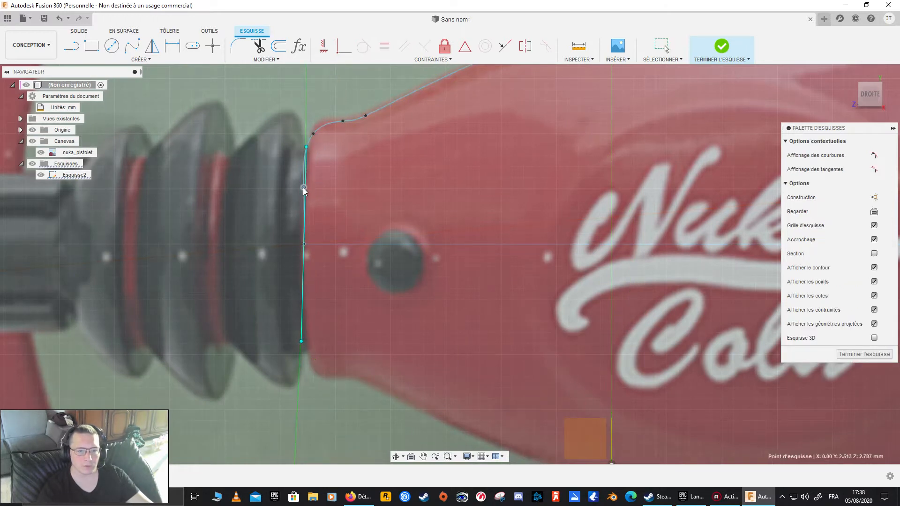
{"action": "key", "text": "Escape"}
{"action": "left_click", "coordinate": [251, 187]}
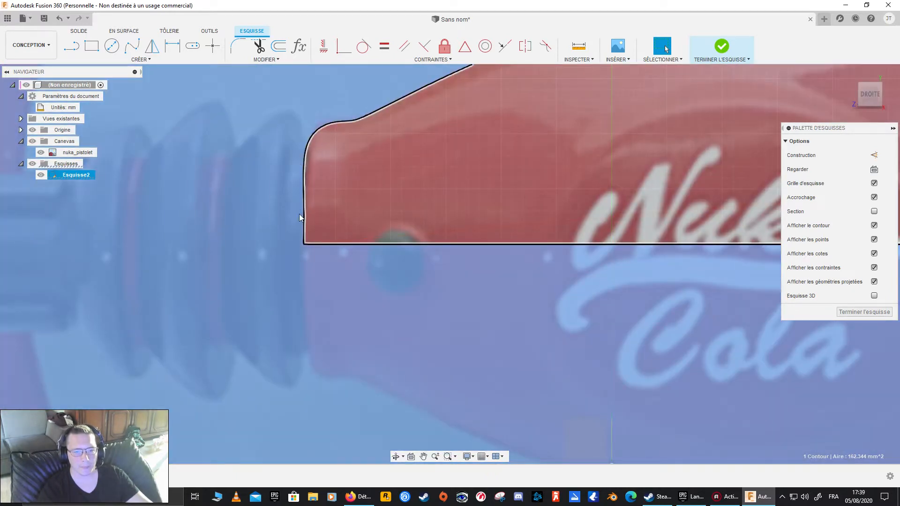
{"action": "scroll", "coordinate": [299, 244], "scroll_direction": "down", "scroll_amount": 3}
{"action": "scroll", "coordinate": [297, 242], "scroll_direction": "down", "scroll_amount": 3}
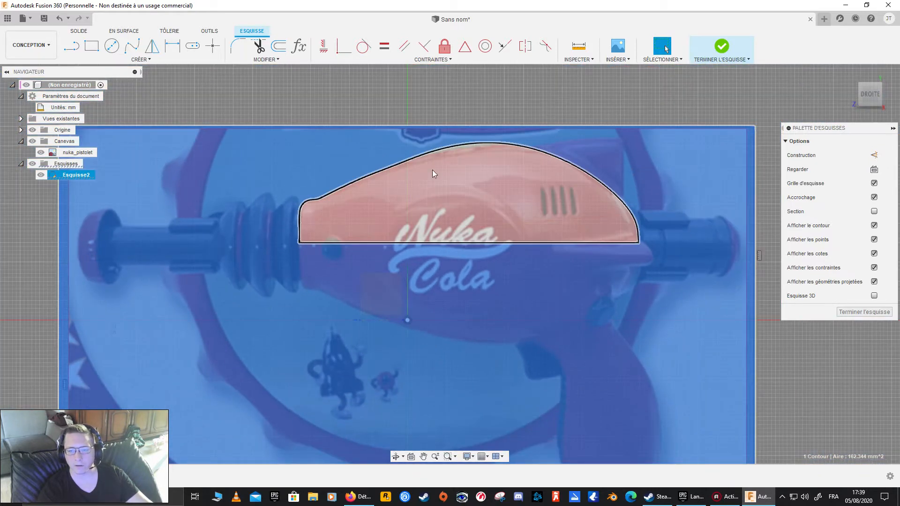
- Move the spline's fit point on the upper rear curve to about Y 4.40, Z -3.60 mm so it follows the canvas outline
{"action": "mouse_move", "coordinate": [454, 187]}
{"action": "middle_mouse_down"}
{"action": "mouse_move", "coordinate": [368, 240]}
{"action": "mouse_move", "coordinate": [356, 232]}
{"action": "mouse_move", "coordinate": [361, 211]}
{"action": "mouse_move", "coordinate": [366, 231]}
{"action": "middle_mouse_up"}
{"action": "left_click", "coordinate": [441, 98]}
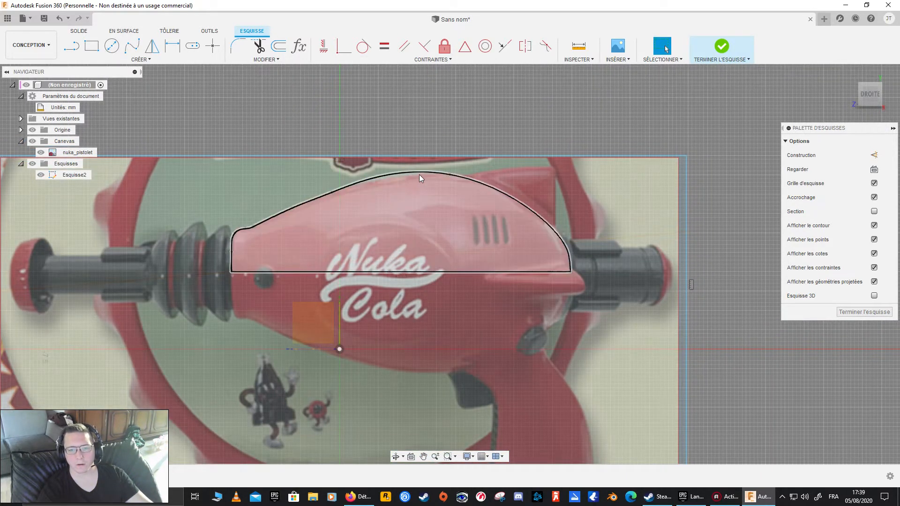
{"action": "left_click", "coordinate": [419, 174]}
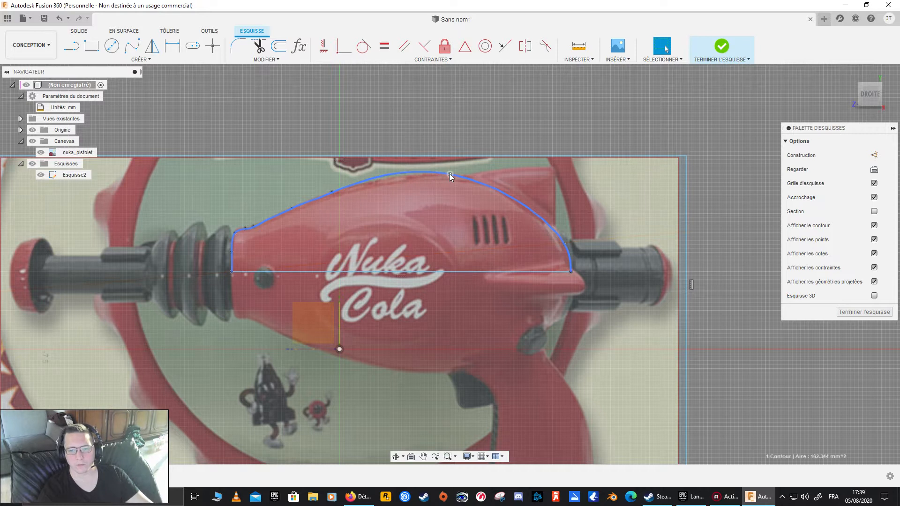
{"action": "scroll", "coordinate": [447, 173], "scroll_direction": "up", "scroll_amount": 5}
{"action": "left_click_drag", "start_coordinate": [407, 178], "coordinate": [474, 189]}
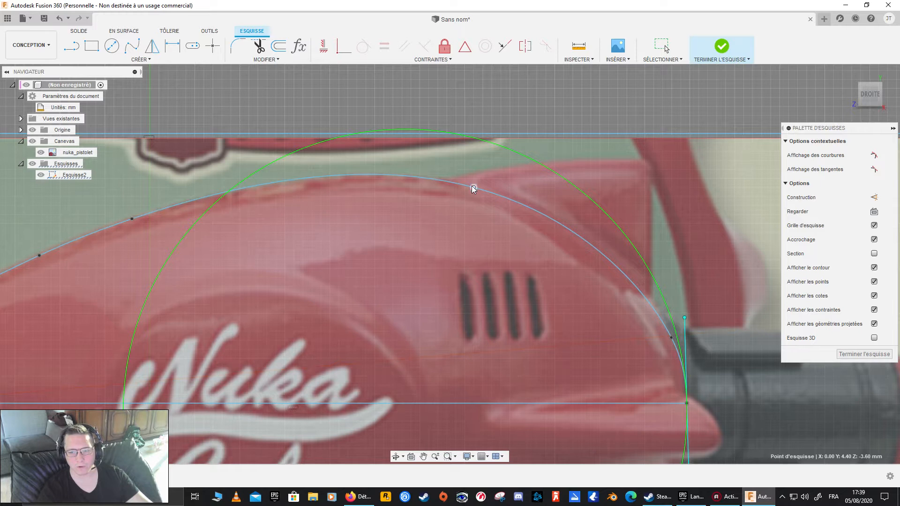
{"action": "left_click", "coordinate": [257, 104]}
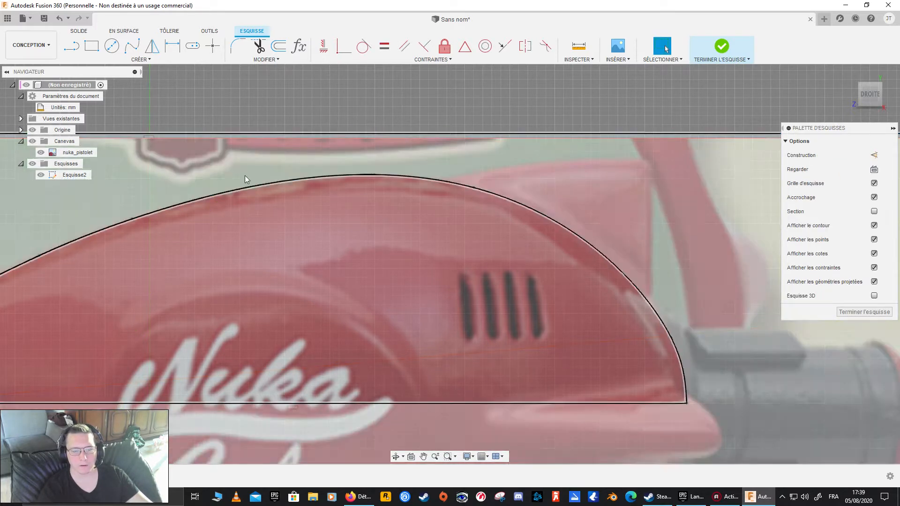
- Examine the closed half-body profile against the canvas image, checking that the outline forms a single selectable region
{"action": "scroll", "coordinate": [275, 168], "scroll_direction": "down", "scroll_amount": 2}
{"action": "left_click", "coordinate": [274, 166]}
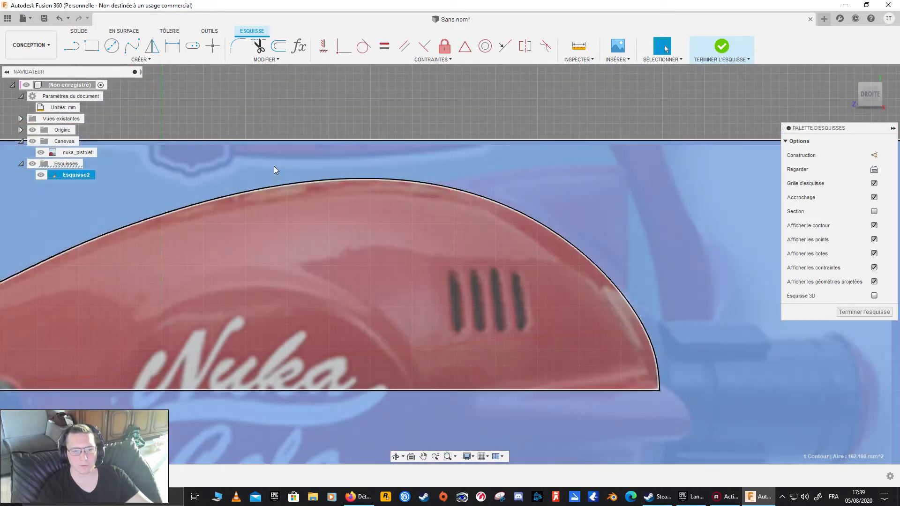
{"action": "scroll", "coordinate": [289, 244], "scroll_direction": "down", "scroll_amount": 3}
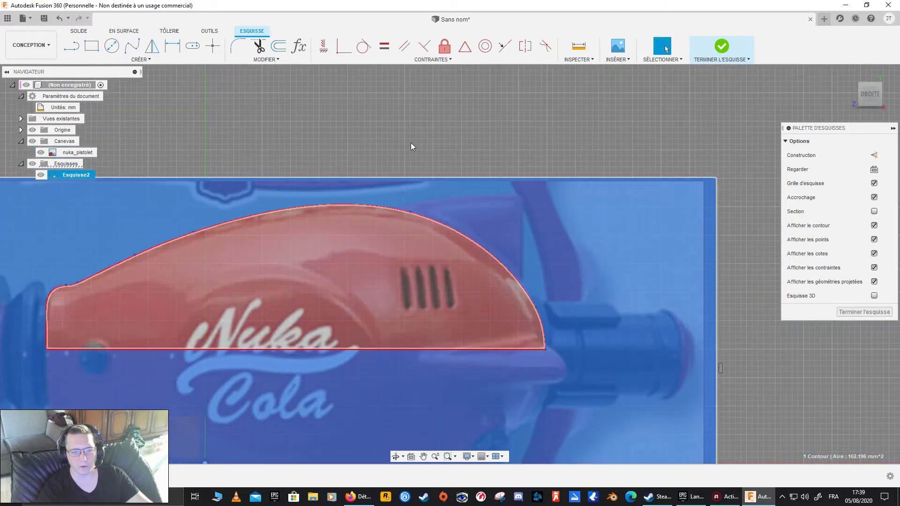
{"action": "left_click", "coordinate": [379, 240]}
{"action": "left_click", "coordinate": [426, 117]}
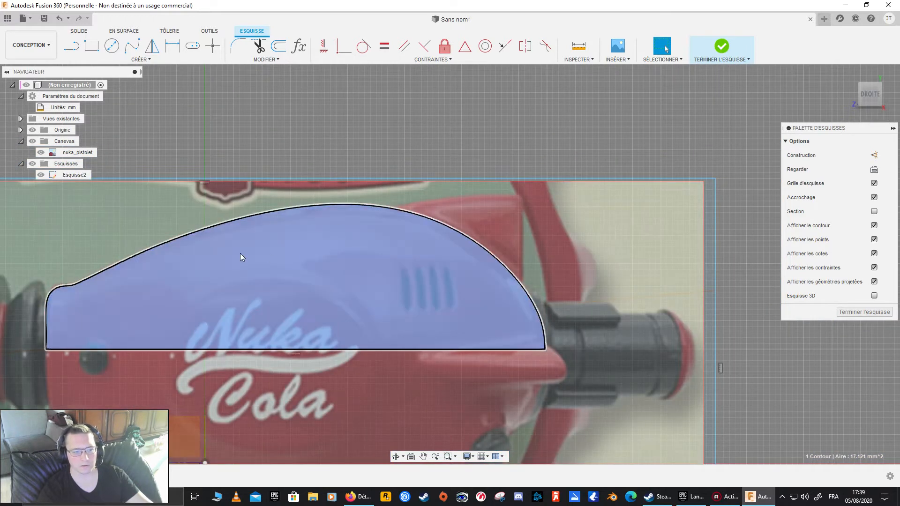
{"action": "left_click", "coordinate": [169, 263]}
{"action": "left_click", "coordinate": [203, 208]}
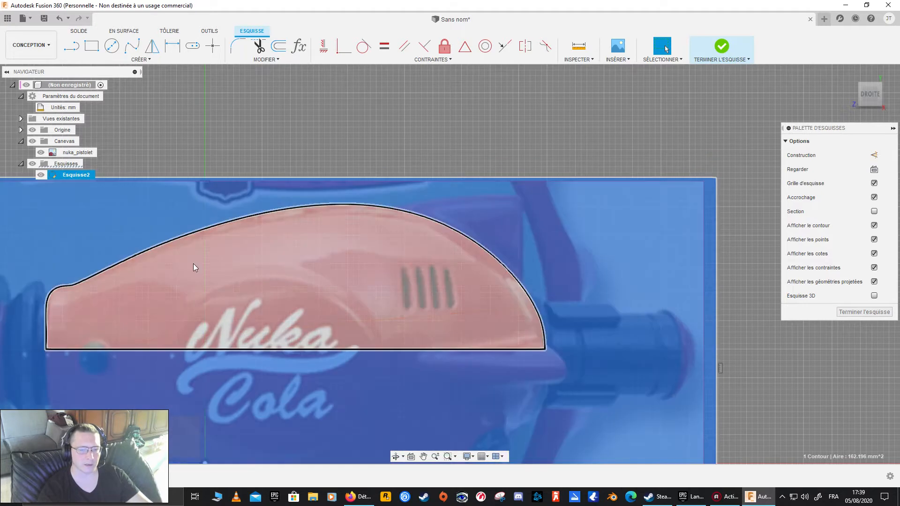
{"action": "scroll", "coordinate": [194, 284], "scroll_direction": "up", "scroll_amount": 2}
{"action": "scroll", "coordinate": [193, 285], "scroll_direction": "down", "scroll_amount": 4}
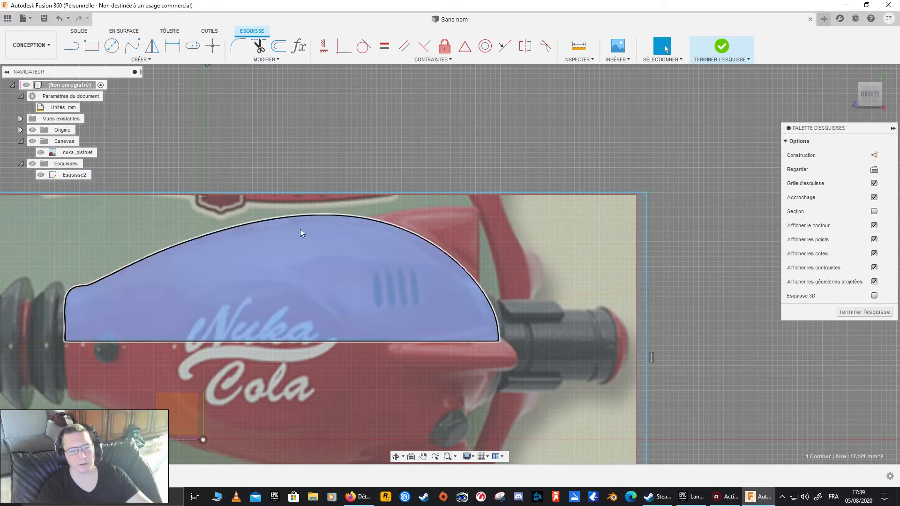
{"action": "middle_click_drag", "start_coordinate": [324, 158], "coordinate": [411, 142]}
{"action": "scroll", "coordinate": [412, 142], "scroll_direction": "down", "scroll_amount": 4}
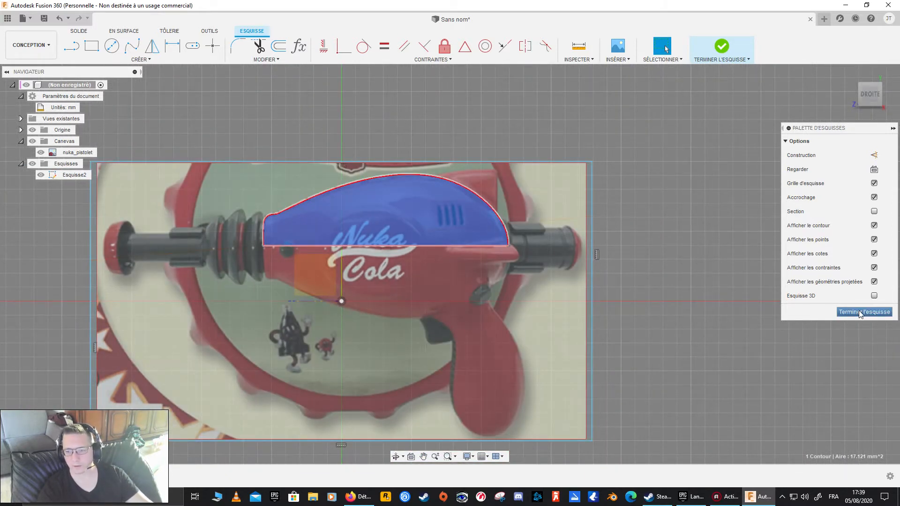
- Finish the sketch and rename it "corp pistolet"
{"action": "left_click", "coordinate": [860, 312]}
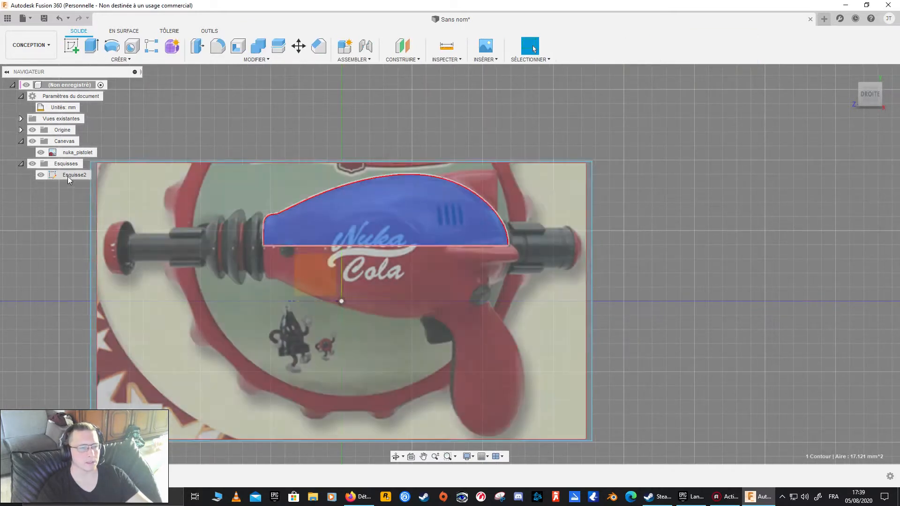
{"action": "left_click", "coordinate": [75, 175]}
{"action": "left_click", "coordinate": [78, 176]}
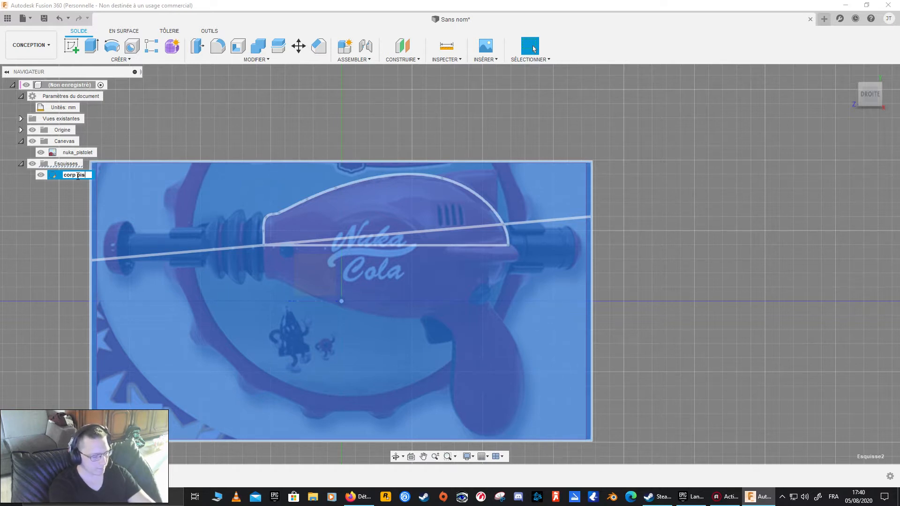
{"action": "key", "text": "Return"}
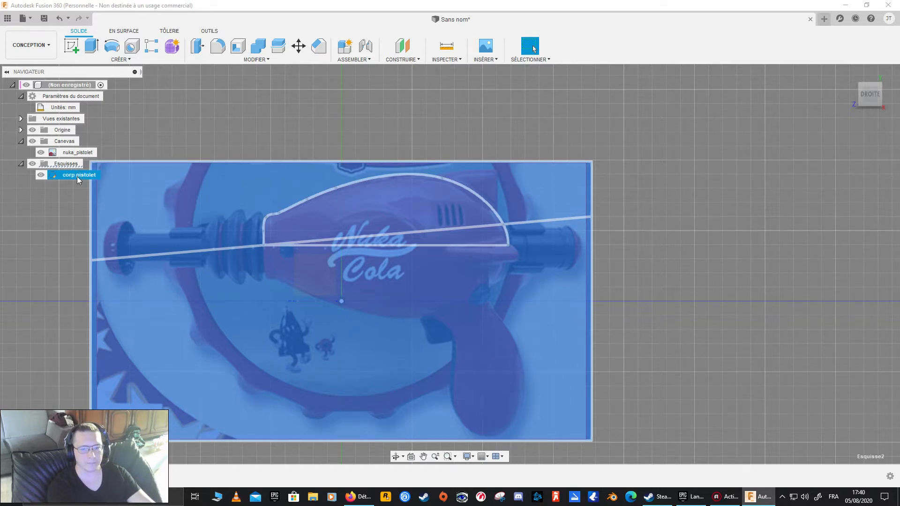
{"action": "left_click", "coordinate": [228, 127]}
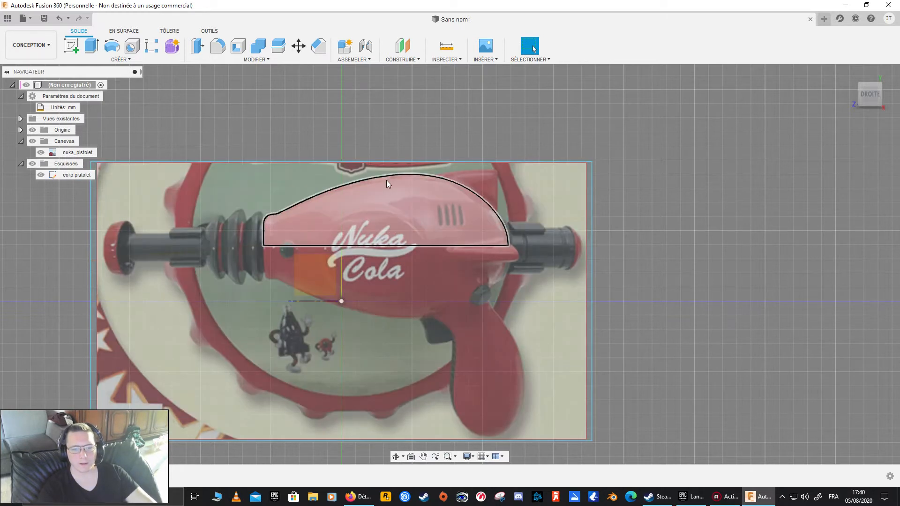
- Start a Revolve of the half-body profile, using its horizontal base line as the axis
{"action": "left_click", "coordinate": [410, 219]}
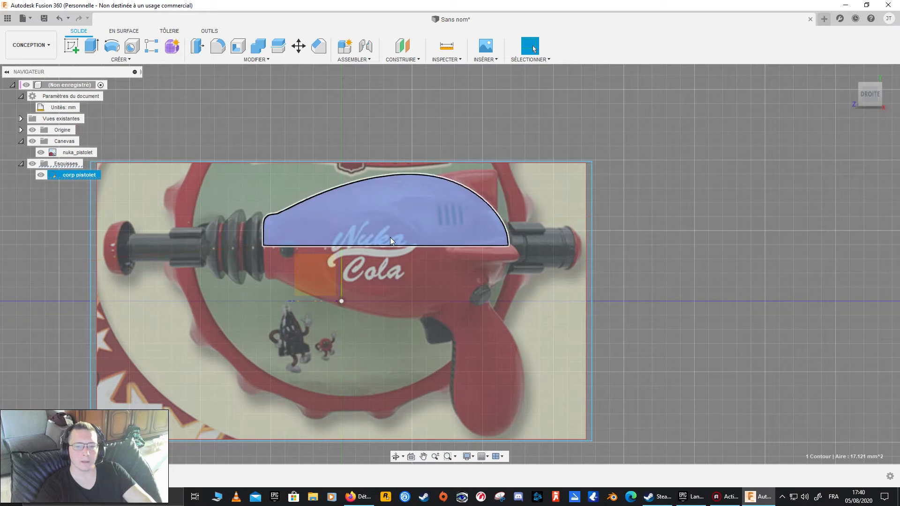
{"action": "left_click", "coordinate": [130, 60]}
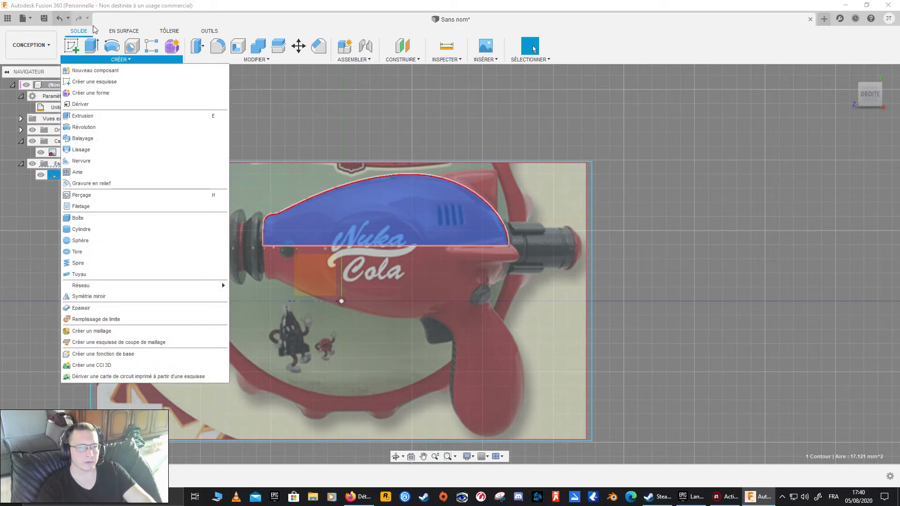
{"action": "left_click", "coordinate": [128, 31]}
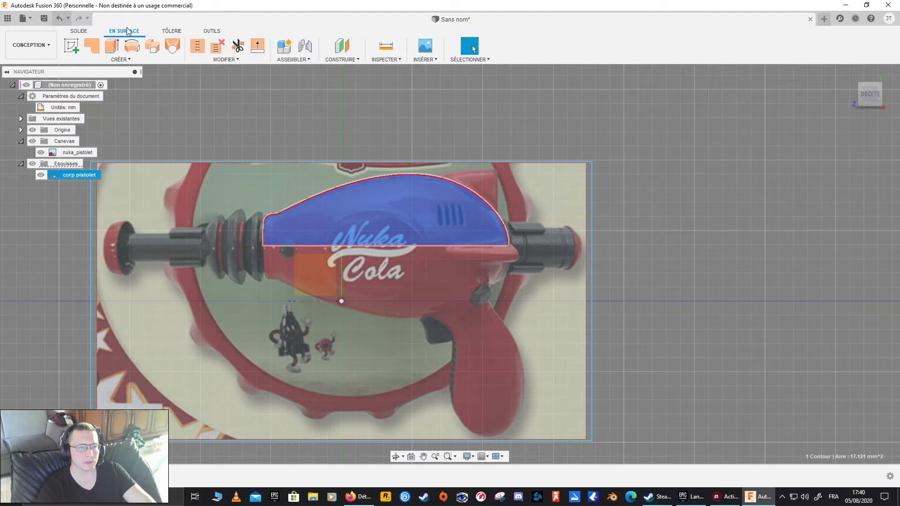
{"action": "left_click", "coordinate": [173, 31]}
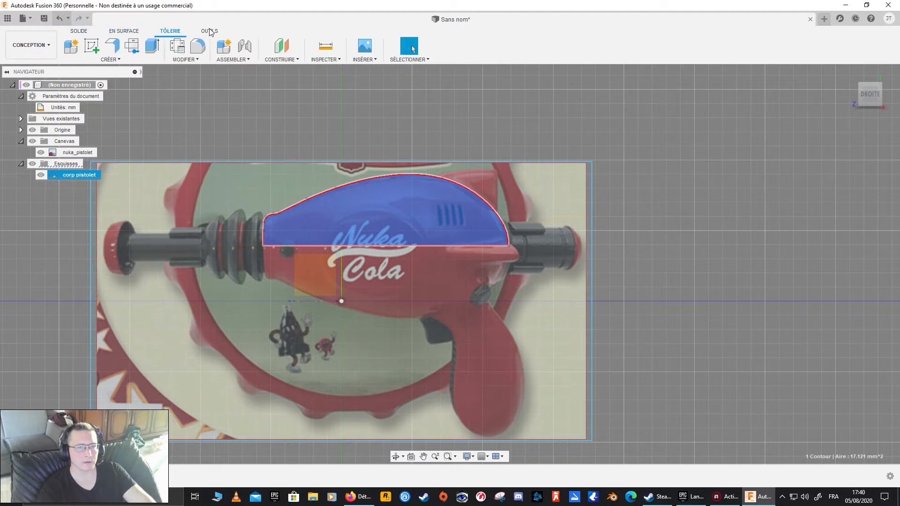
{"action": "left_click", "coordinate": [80, 32]}
{"action": "left_click", "coordinate": [129, 59]}
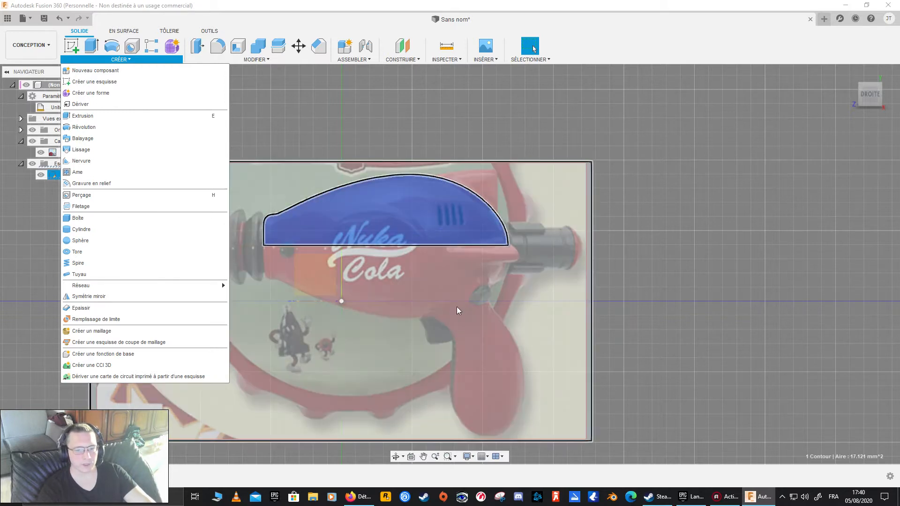
{"action": "left_click", "coordinate": [148, 127]}
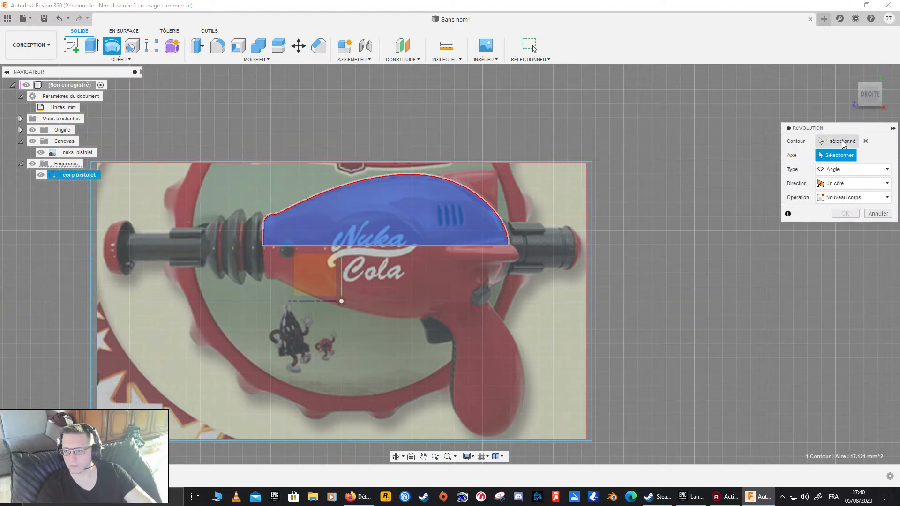
{"action": "left_click", "coordinate": [361, 246]}
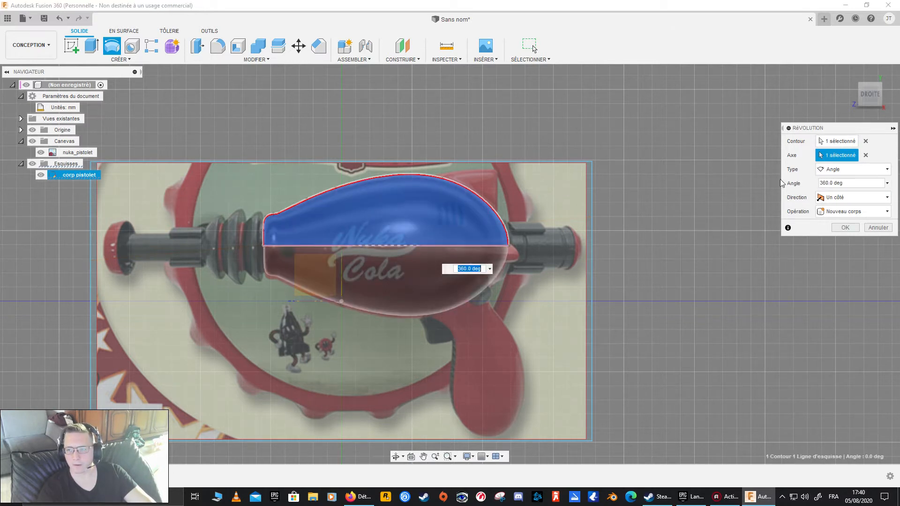
- Hide the nuka_pistolet canvas and inspect the revolved body's preview from several angles
{"action": "left_click", "coordinate": [838, 141]}
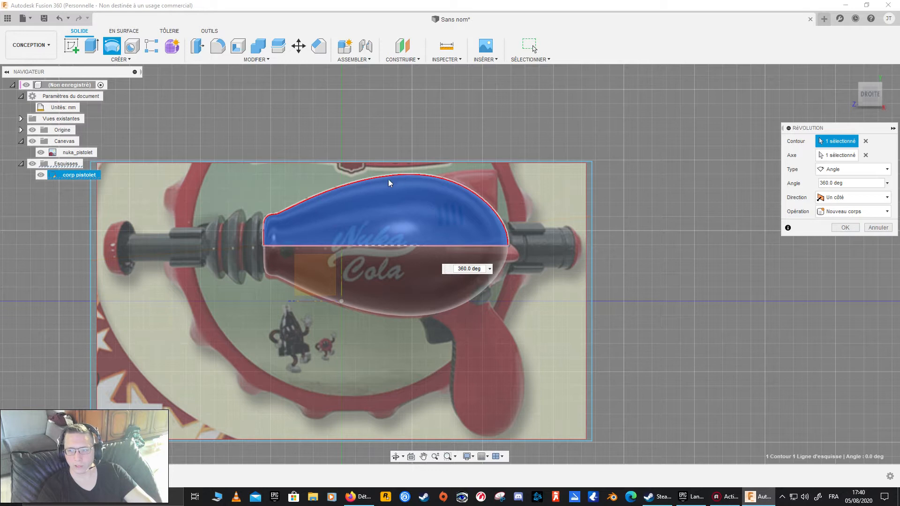
{"action": "middle_click_drag", "start_coordinate": [447, 330], "coordinate": [434, 334], "text": "shift"}
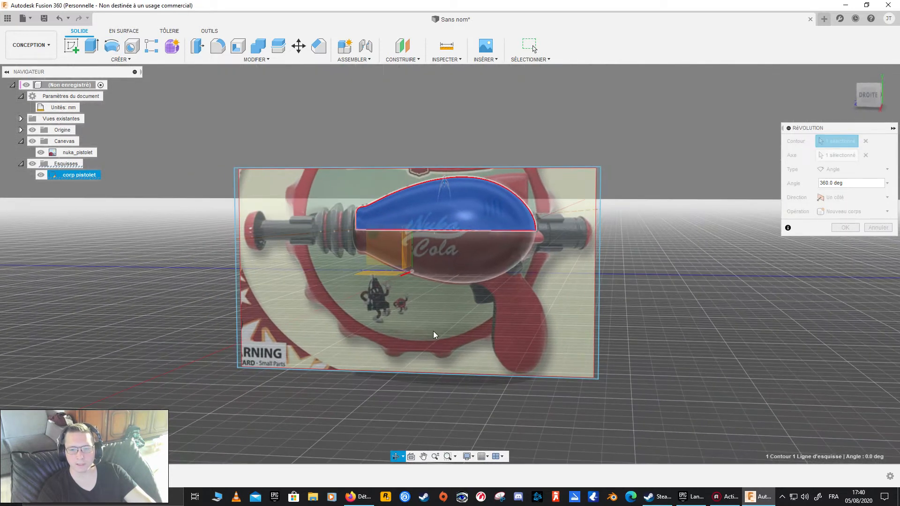
{"action": "left_click", "coordinate": [41, 152]}
{"action": "middle_click_drag", "start_coordinate": [285, 282], "coordinate": [216, 288], "text": "shift"}
{"action": "middle_click_drag", "start_coordinate": [346, 293], "coordinate": [418, 298], "text": "shift"}
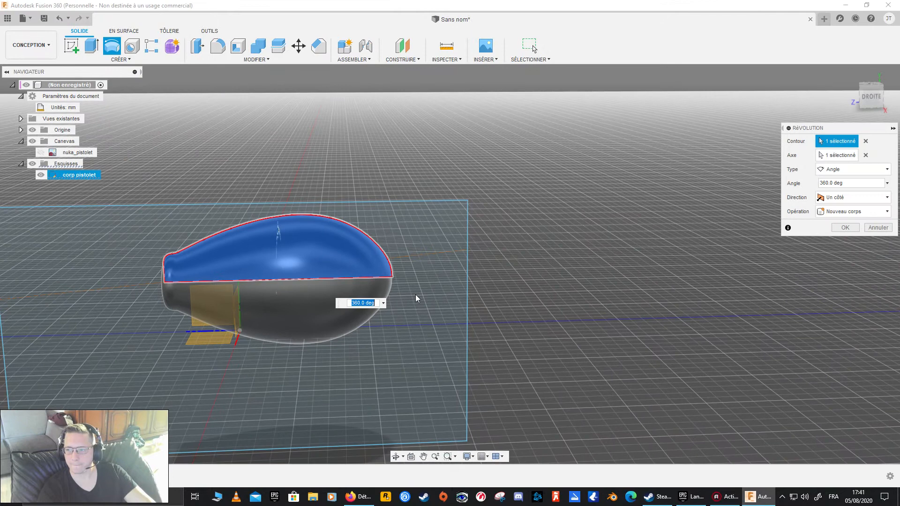
- Try a 180° revolve angle, view the body from the back and swing the angle around to -360°
{"action": "left_click", "coordinate": [887, 183]}
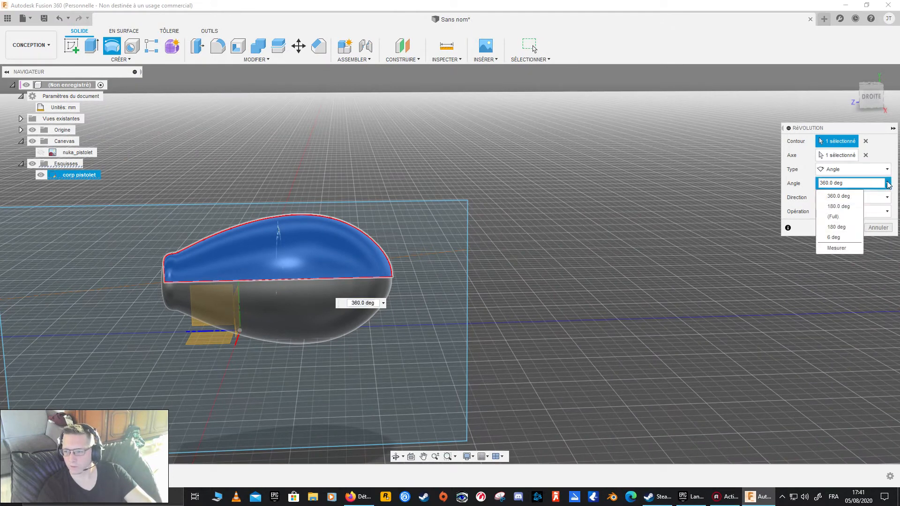
{"action": "left_click", "coordinate": [838, 207]}
{"action": "middle_click_drag", "start_coordinate": [611, 275], "coordinate": [665, 279], "text": "shift"}
{"action": "middle_click_drag", "start_coordinate": [574, 291], "coordinate": [584, 287], "text": "shift"}
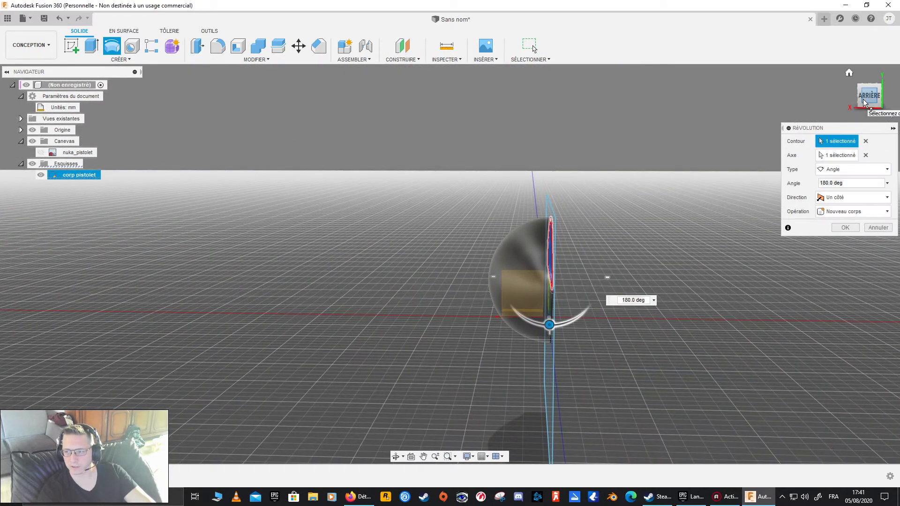
{"action": "left_click", "coordinate": [865, 102]}
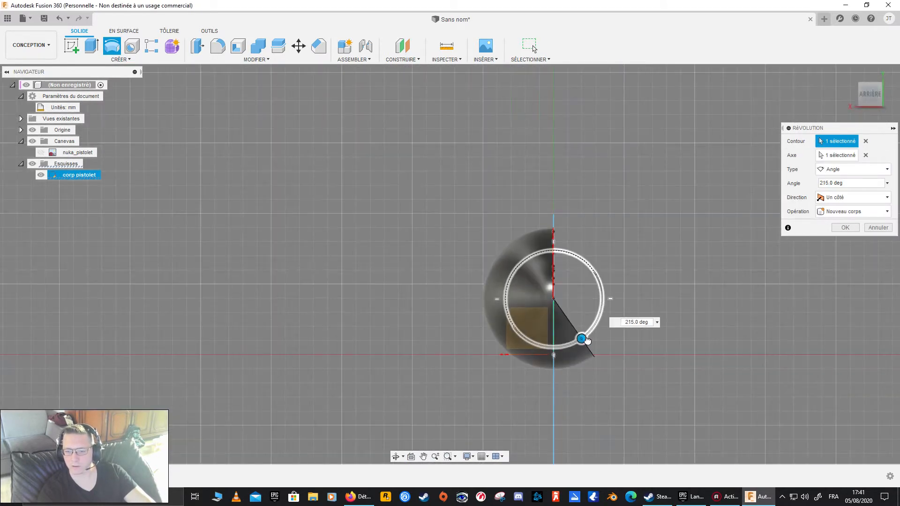
{"action": "left_click_drag", "start_coordinate": [588, 267], "coordinate": [552, 257]}
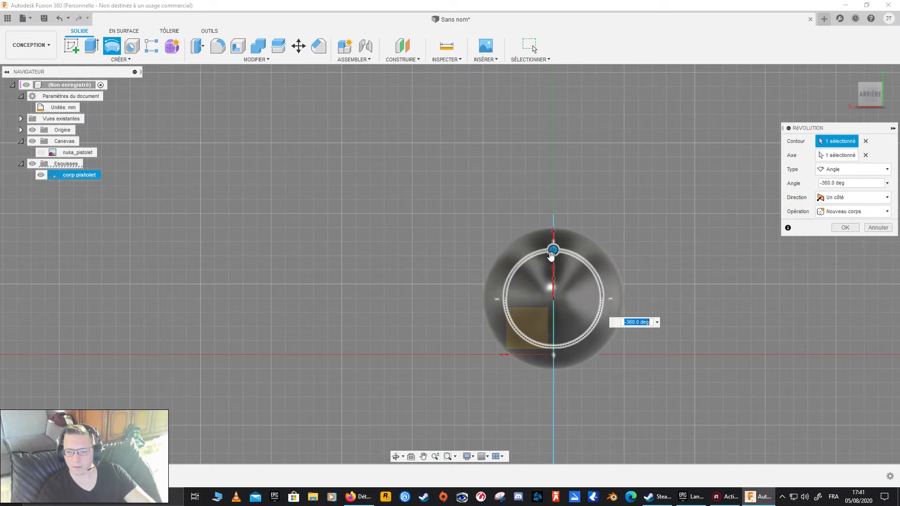
- Complete the revolve as a new component with the full-revolution type
{"action": "left_click", "coordinate": [841, 211]}
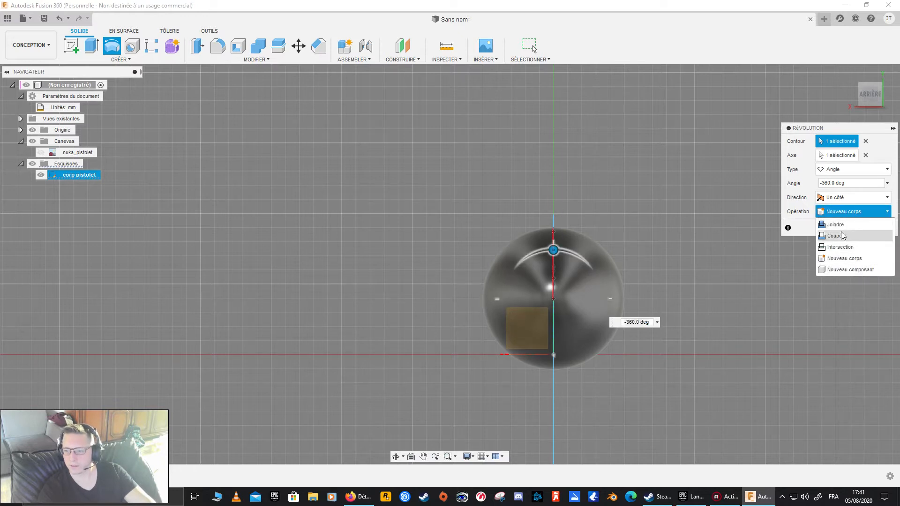
{"action": "left_click", "coordinate": [853, 270]}
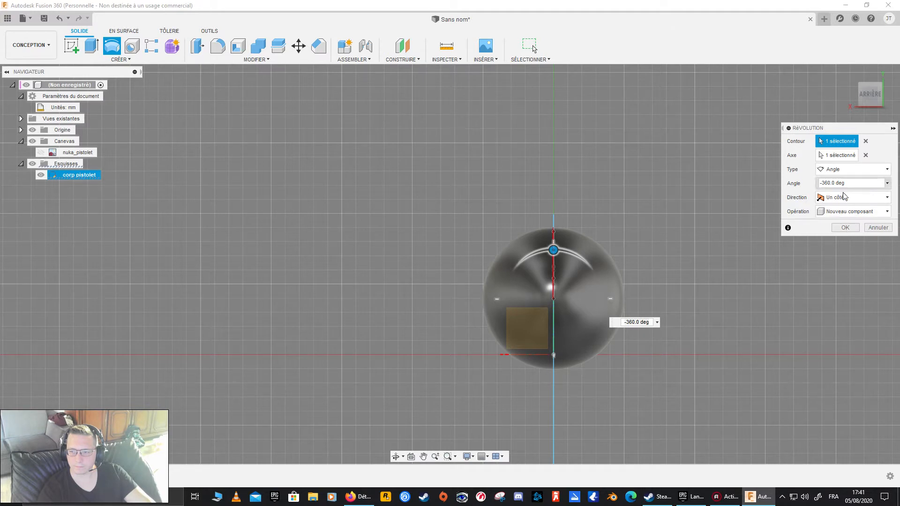
{"action": "left_click", "coordinate": [851, 170]}
{"action": "left_click", "coordinate": [852, 208]}
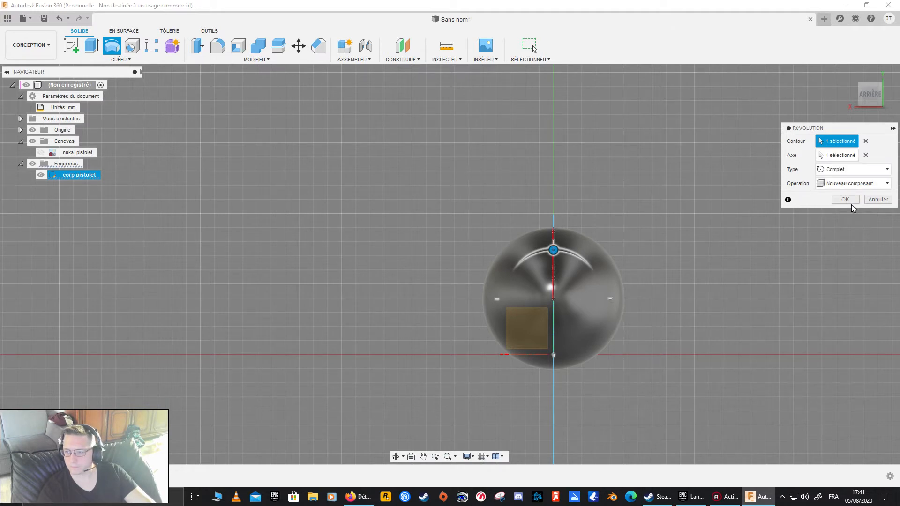
{"action": "left_click", "coordinate": [845, 199]}
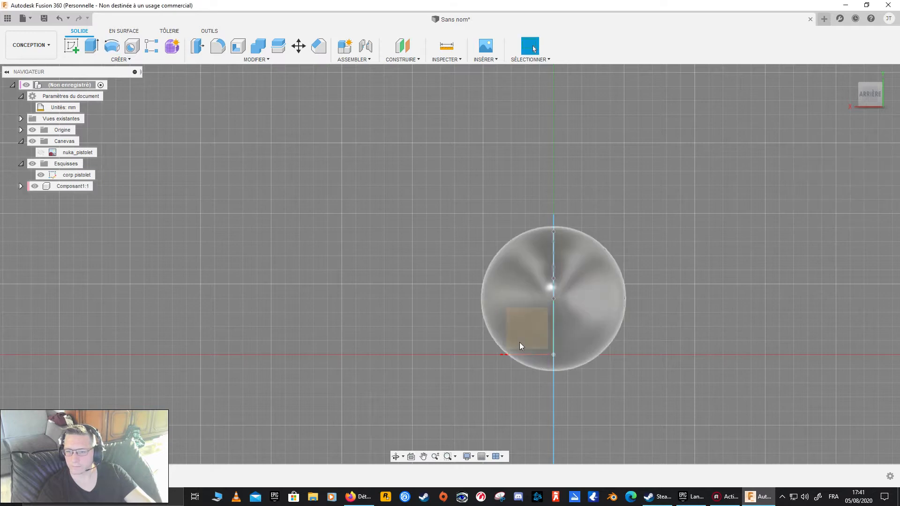
- Hide the sketches, show the nuka_pistolet canvas again and compare the revolved body with the reference image from the right side
{"action": "middle_click_drag", "start_coordinate": [421, 318], "coordinate": [188, 253], "text": "shift"}
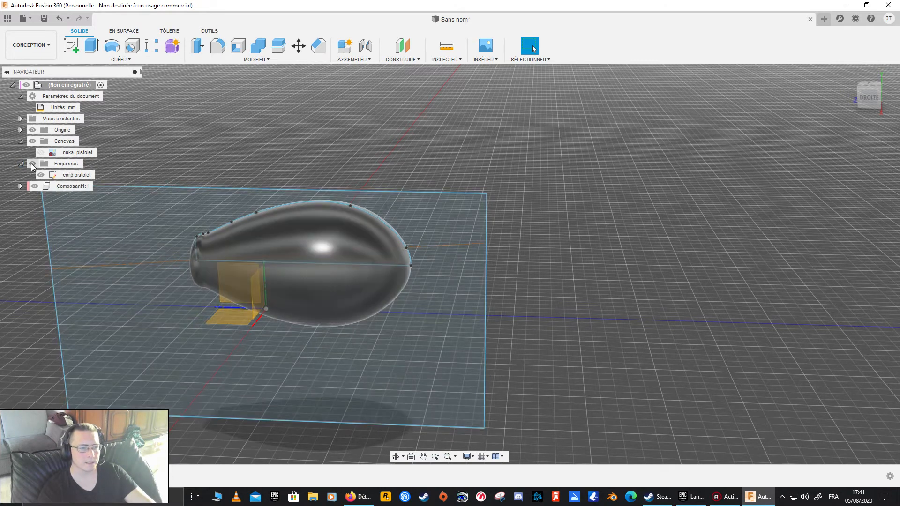
{"action": "left_click", "coordinate": [32, 163]}
{"action": "middle_click_drag", "start_coordinate": [343, 232], "coordinate": [399, 279], "text": "shift"}
{"action": "left_click", "coordinate": [41, 153]}
{"action": "middle_click_drag", "start_coordinate": [511, 327], "coordinate": [447, 328], "text": "shift"}
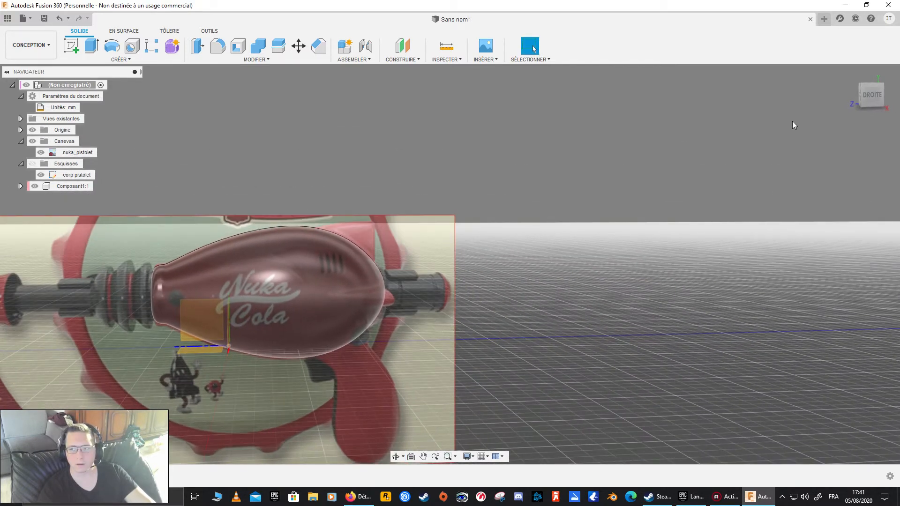
{"action": "left_click", "coordinate": [871, 95]}
{"action": "scroll", "coordinate": [339, 313], "scroll_direction": "up", "scroll_amount": 5}
{"action": "scroll", "coordinate": [340, 314], "scroll_direction": "down", "scroll_amount": 6}
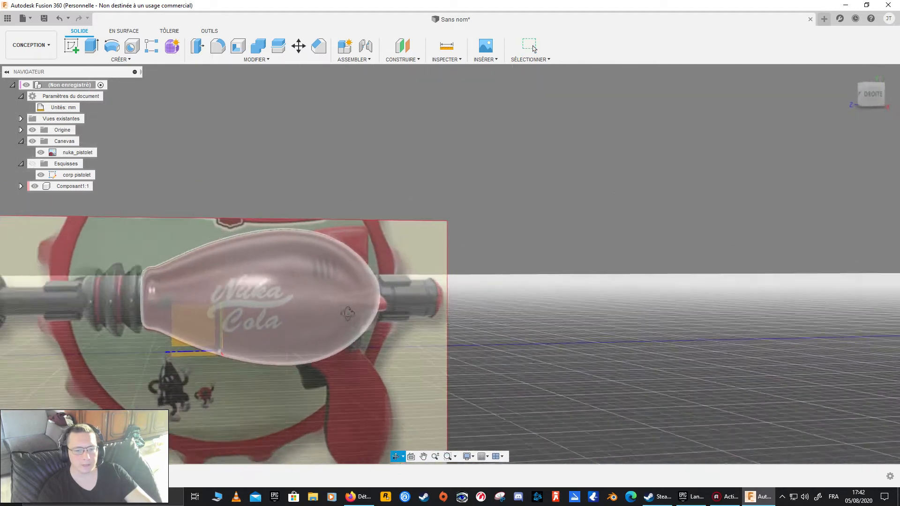
- Show the sketches over the revolved body from the right side and open the corp pistolet sketch for editing
{"action": "middle_click_drag", "start_coordinate": [327, 315], "coordinate": [398, 279]}
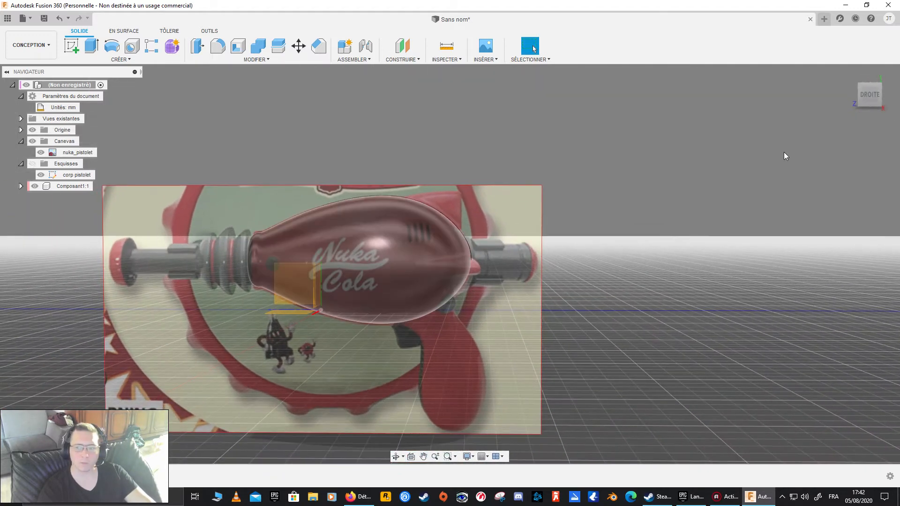
{"action": "left_click", "coordinate": [865, 99]}
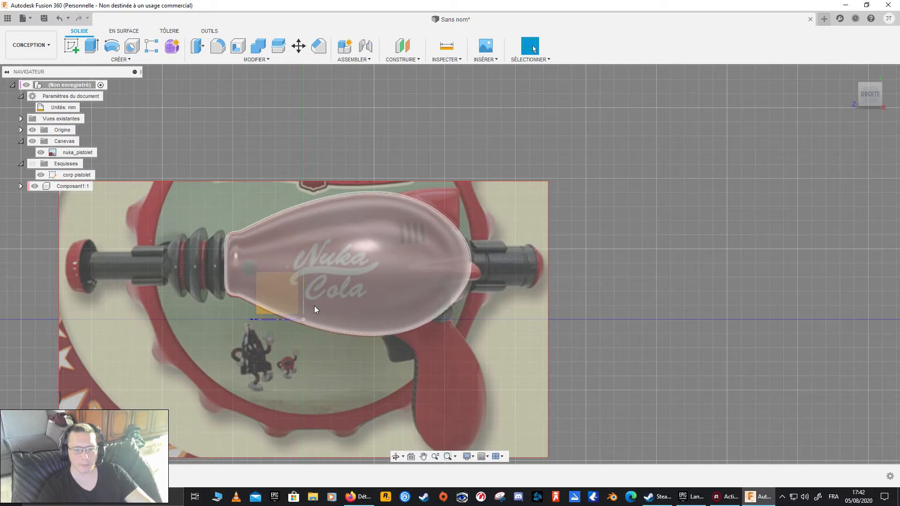
{"action": "scroll", "coordinate": [220, 296], "scroll_direction": "up", "scroll_amount": 5}
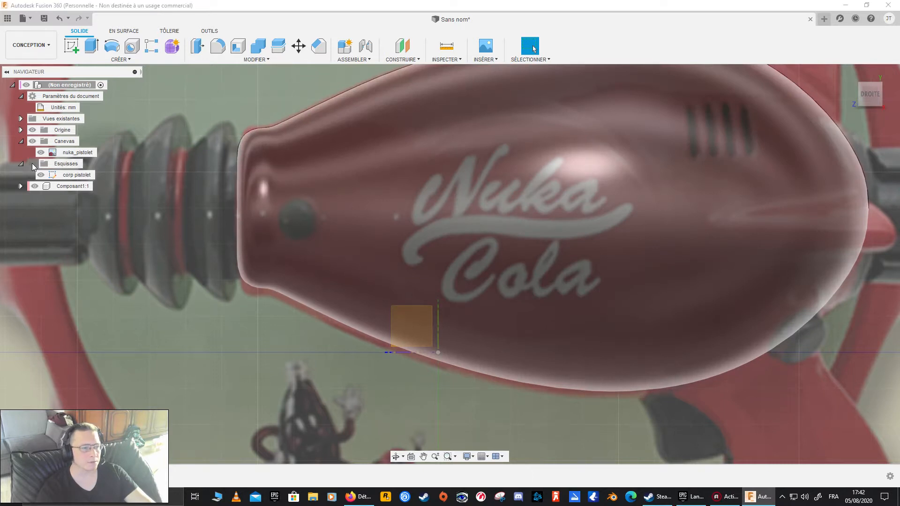
{"action": "left_click", "coordinate": [32, 164]}
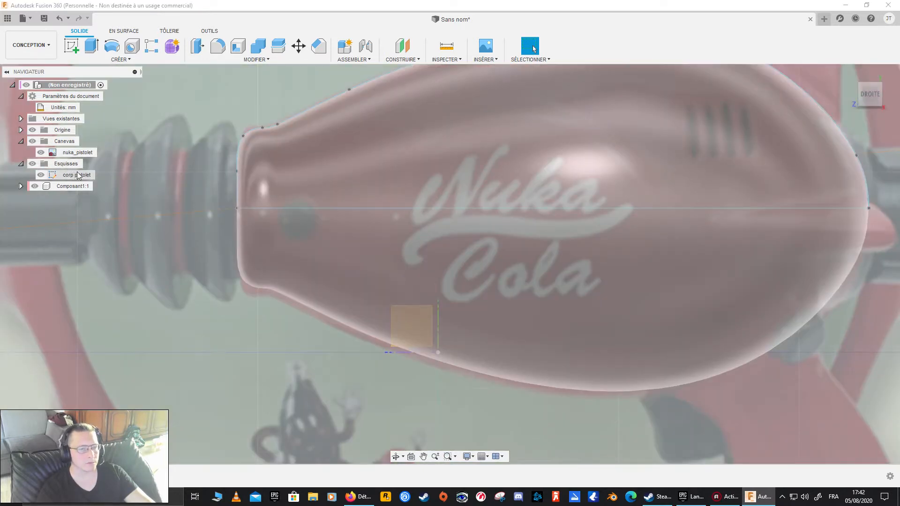
{"action": "scroll", "coordinate": [272, 149], "scroll_direction": "up", "scroll_amount": 2}
{"action": "middle_click_drag", "start_coordinate": [271, 149], "coordinate": [322, 259]}
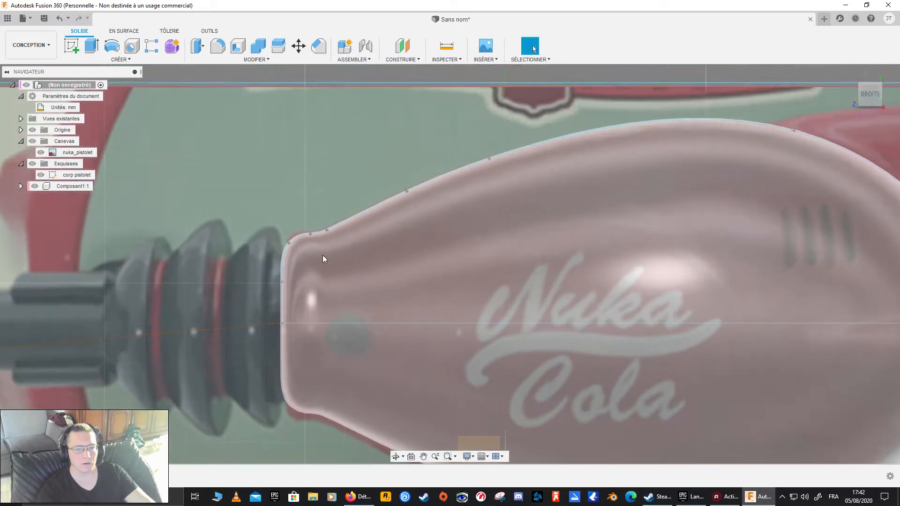
{"action": "scroll", "coordinate": [305, 248], "scroll_direction": "up", "scroll_amount": 4}
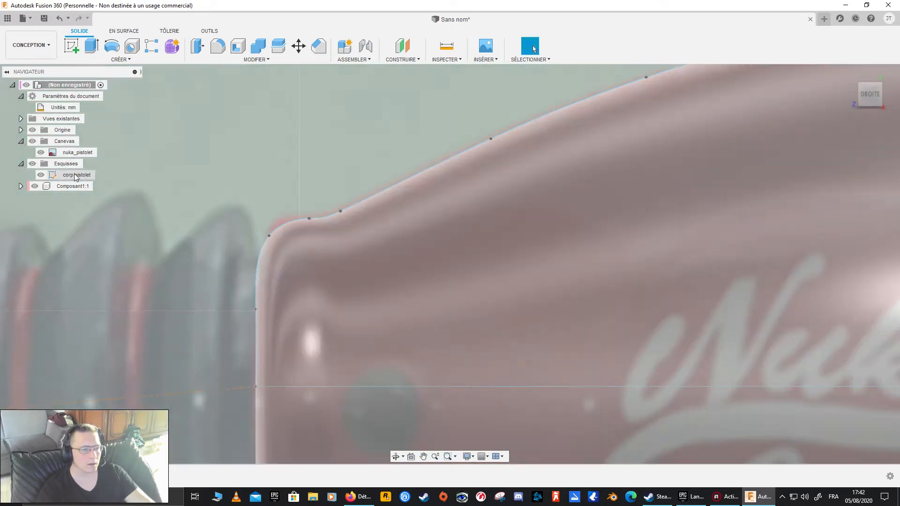
{"action": "right_click", "coordinate": [75, 176]}
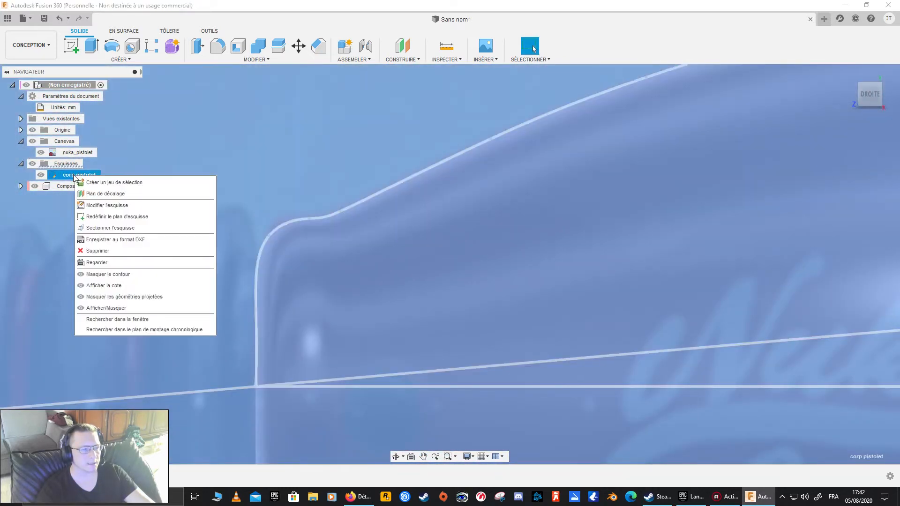
{"action": "left_click", "coordinate": [125, 205]}
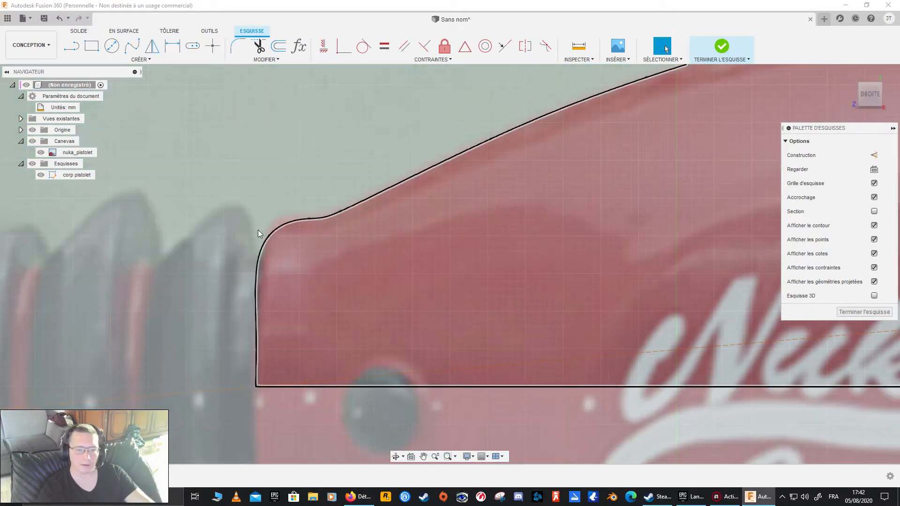
- Raise the spline's upper front corner point slightly and tilt the front-edge point's tangent handle toward the body
{"action": "left_click", "coordinate": [268, 236]}
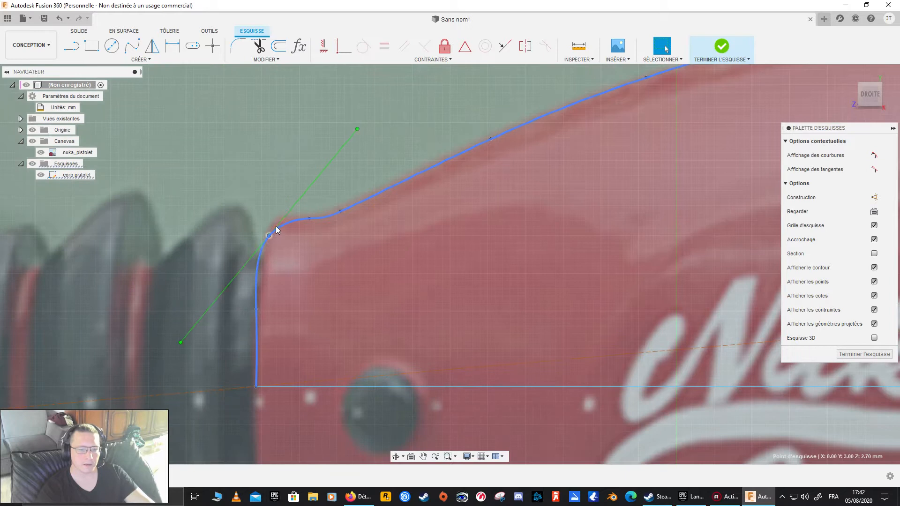
{"action": "mouse_move", "coordinate": [268, 235]}
{"action": "left_mouse_down"}
{"action": "mouse_move", "coordinate": [278, 221]}
{"action": "mouse_move", "coordinate": [271, 228]}
{"action": "left_mouse_up"}
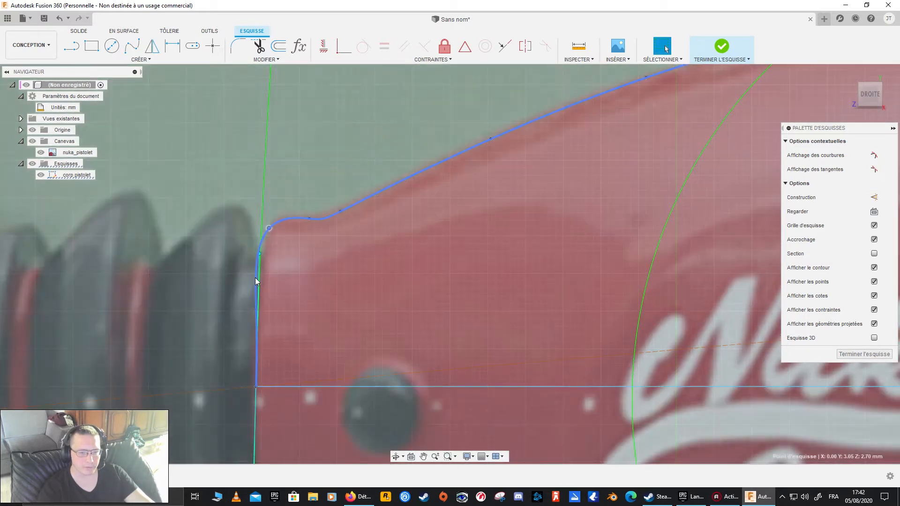
{"action": "left_click_drag", "start_coordinate": [255, 308], "coordinate": [256, 306]}
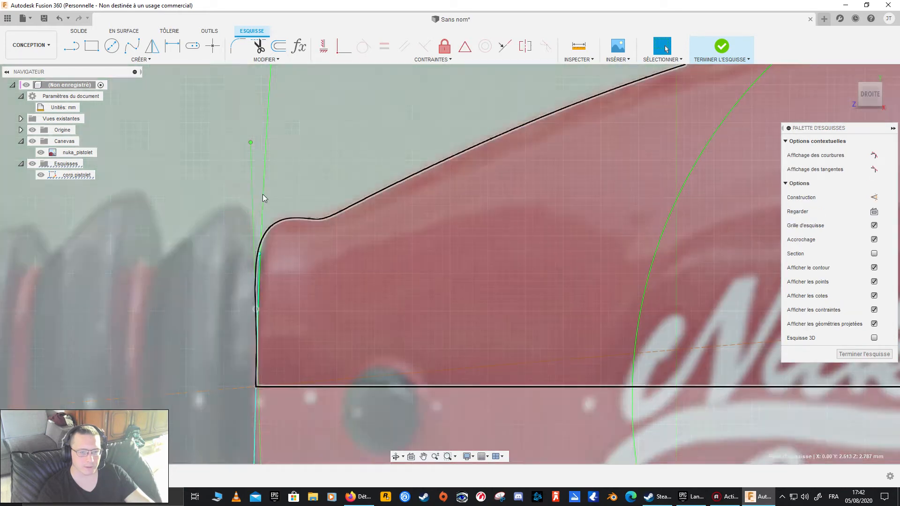
{"action": "left_click_drag", "start_coordinate": [250, 143], "coordinate": [276, 145]}
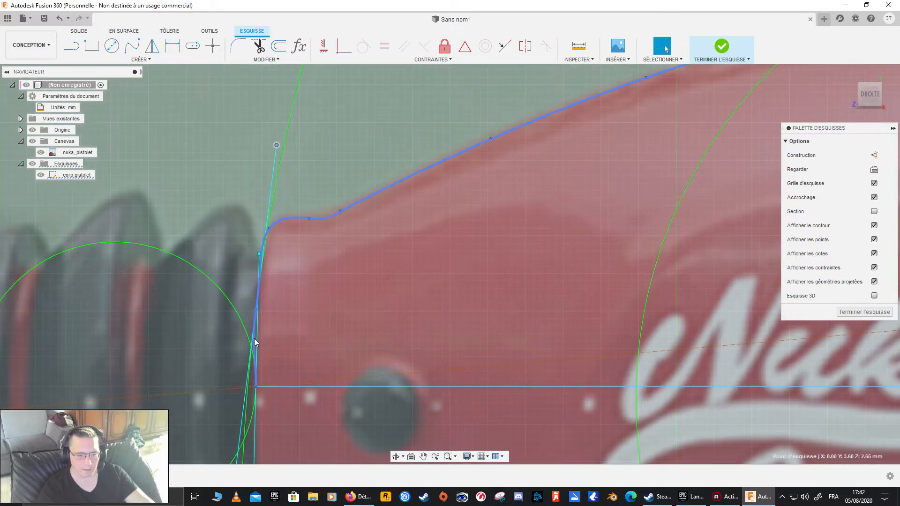
{"action": "left_click", "coordinate": [254, 338]}
{"action": "key", "text": "Escape"}
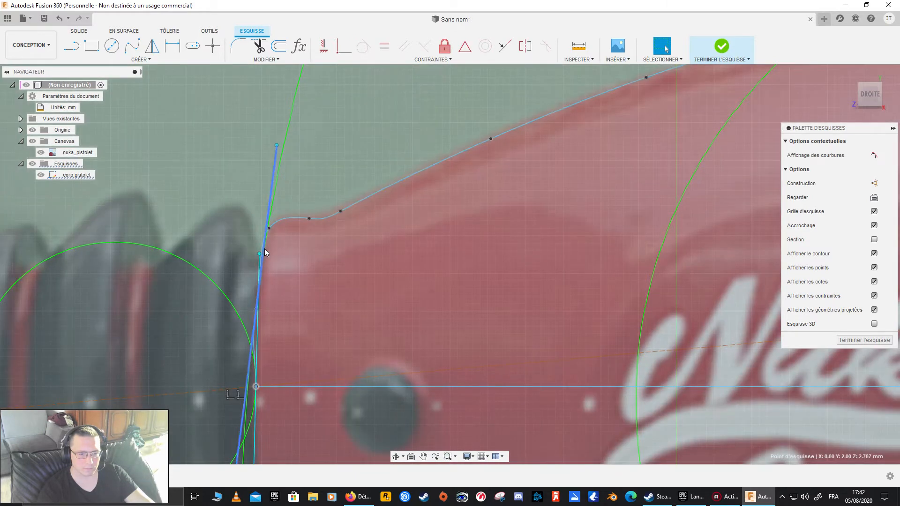
- Tilt the spline's lower end tangent handle away from the body and bring the front-edge point's handle closer to vertical
{"action": "mouse_move", "coordinate": [259, 252]}
{"action": "left_mouse_down"}
{"action": "mouse_move", "coordinate": [273, 253]}
{"action": "mouse_move", "coordinate": [247, 253]}
{"action": "left_mouse_up"}
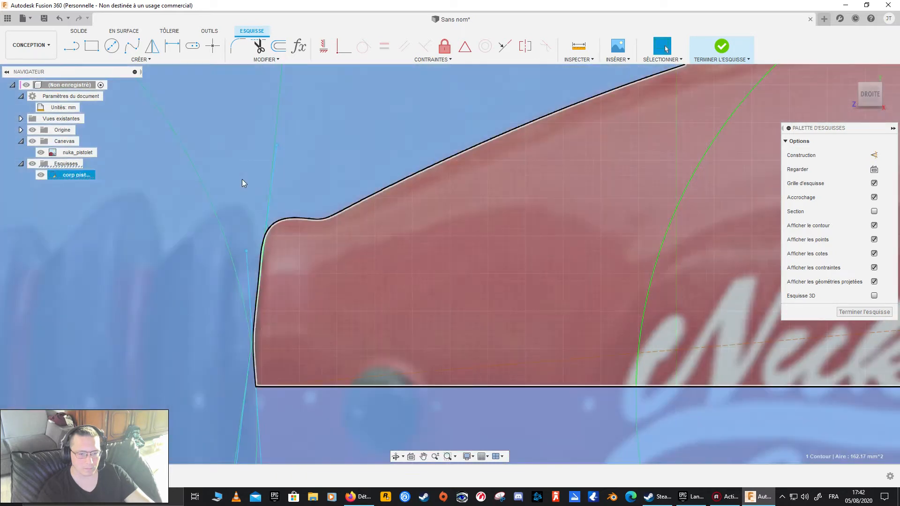
{"action": "left_click", "coordinate": [242, 179]}
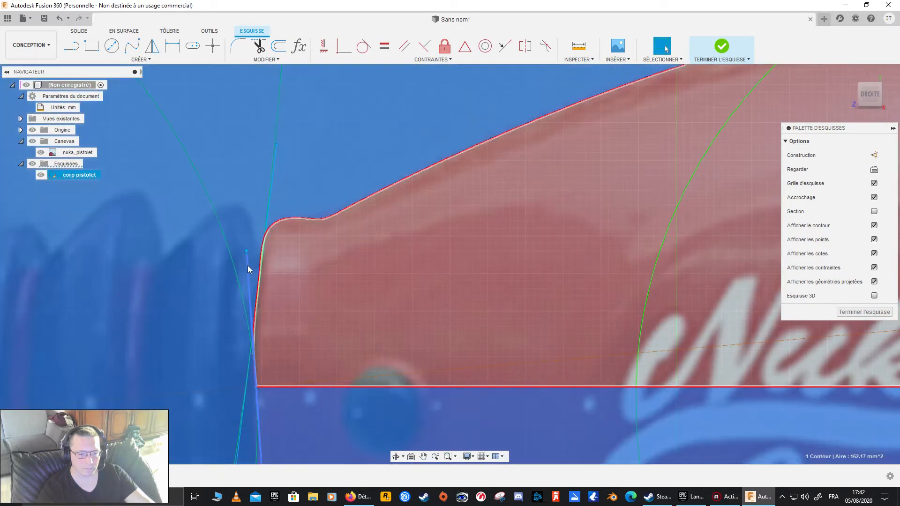
{"action": "left_click", "coordinate": [254, 347]}
{"action": "left_click", "coordinate": [256, 311]}
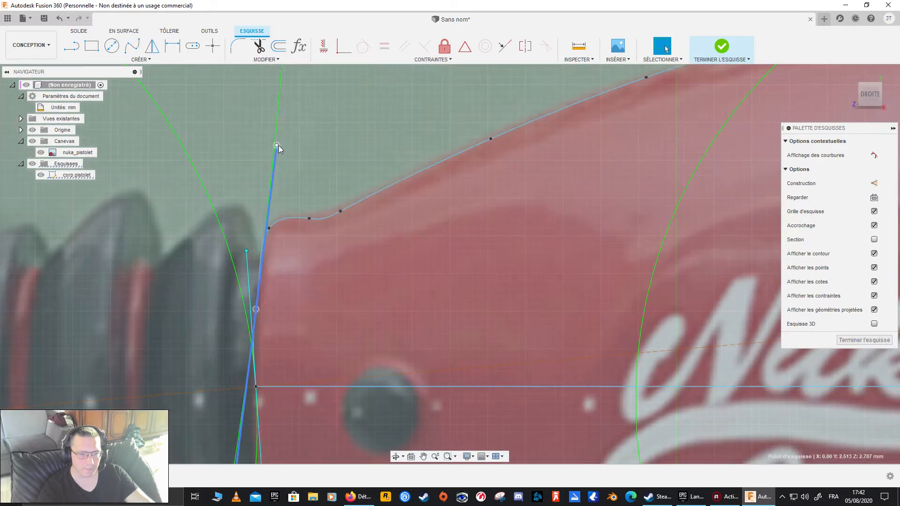
{"action": "left_click_drag", "start_coordinate": [277, 146], "coordinate": [270, 146]}
{"action": "left_click", "coordinate": [171, 188]}
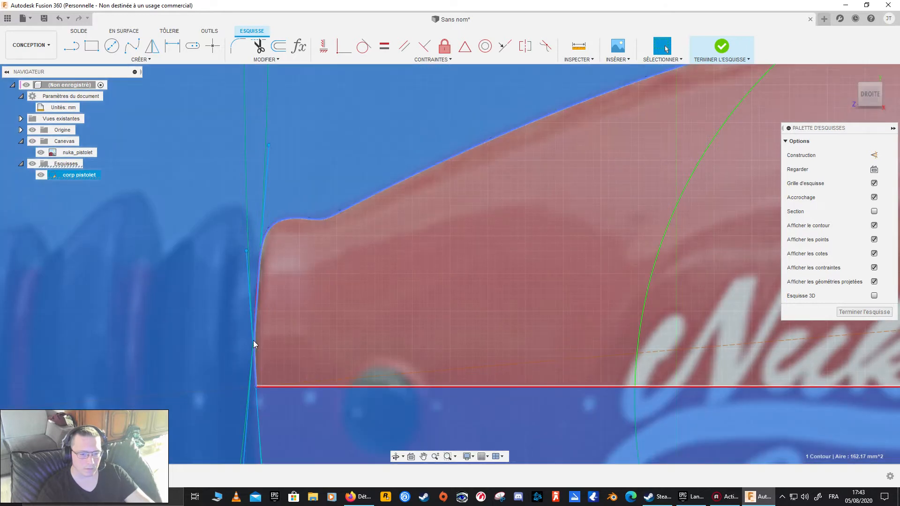
- Examine how the reshaped front edge of the profile spline follows the pistol body on the reference image
{"action": "left_click", "coordinate": [253, 340]}
{"action": "scroll", "coordinate": [244, 350], "scroll_direction": "up", "scroll_amount": 5}
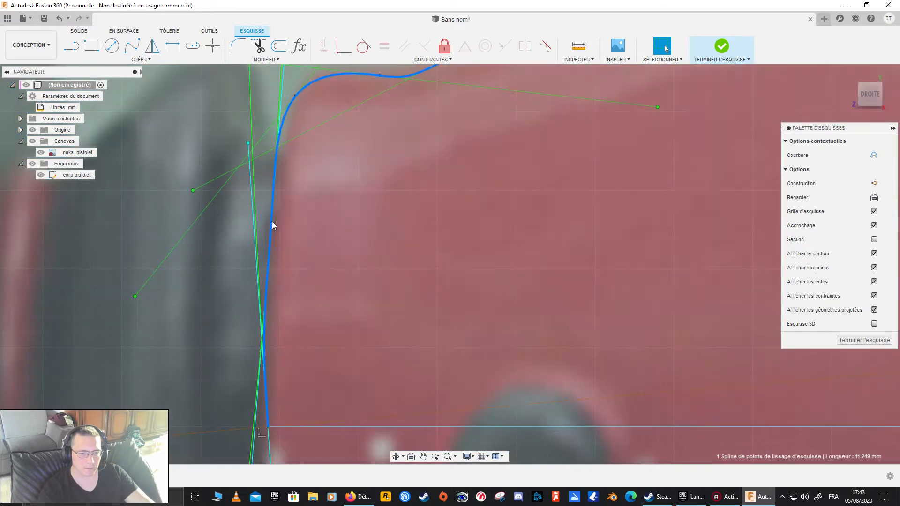
{"action": "left_click", "coordinate": [266, 230]}
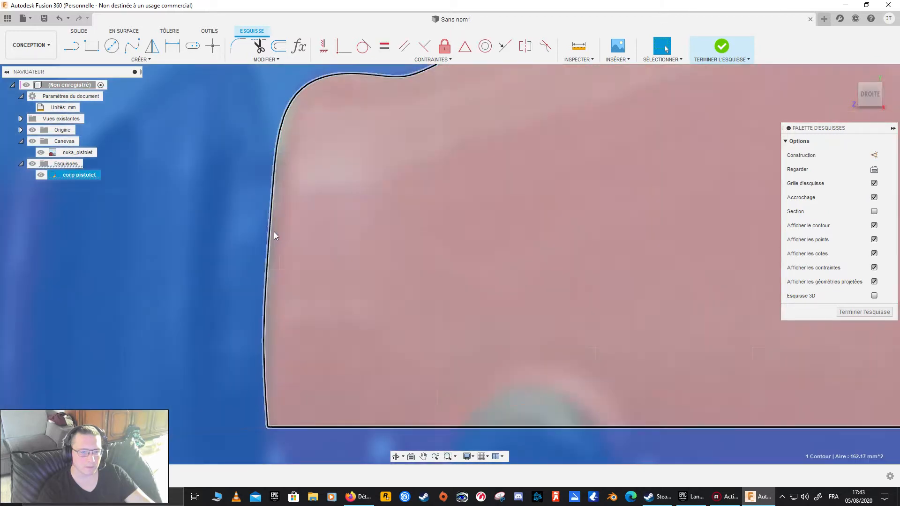
{"action": "left_click", "coordinate": [269, 231]}
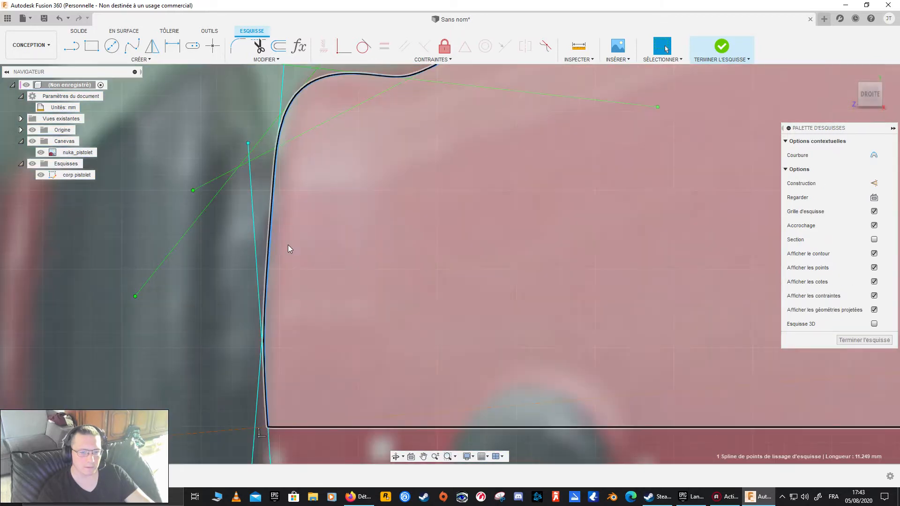
{"action": "scroll", "coordinate": [234, 265], "scroll_direction": "up", "scroll_amount": 4}
{"action": "scroll", "coordinate": [234, 266], "scroll_direction": "down", "scroll_amount": 10}
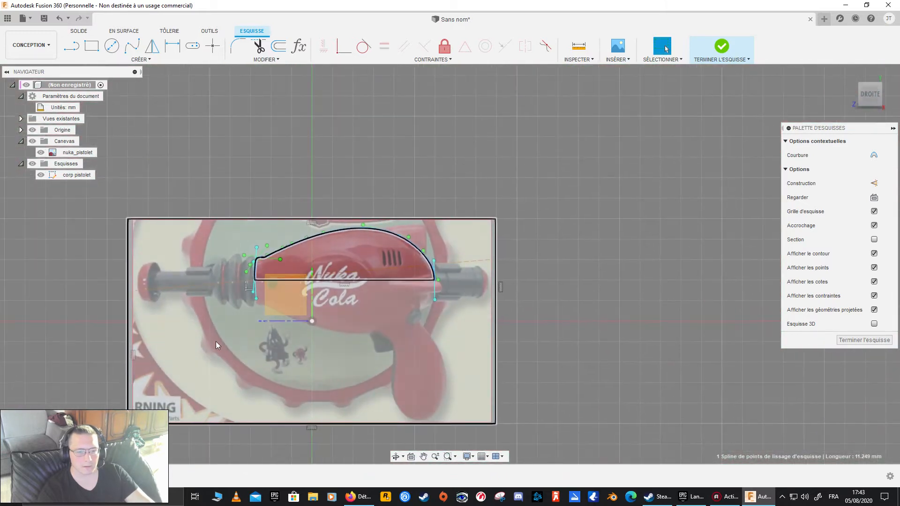
{"action": "left_click", "coordinate": [213, 388]}
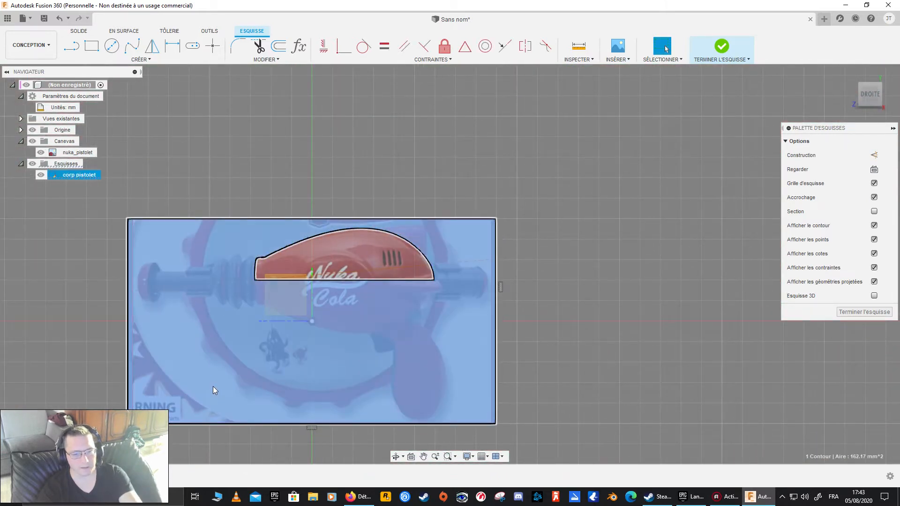
{"action": "key", "text": "Escape"}
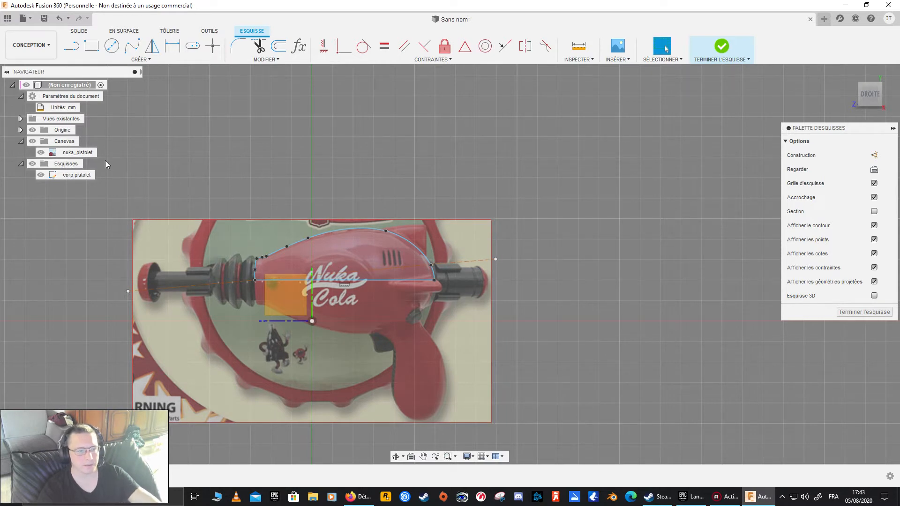
- Hide the nuka_pistolet canvas, nudge the spline's front-edge point up and tilt the lower end tangent handle further outward
{"action": "left_click", "coordinate": [40, 155]}
{"action": "left_click", "coordinate": [41, 153]}
{"action": "scroll", "coordinate": [258, 290], "scroll_direction": "up", "scroll_amount": 8}
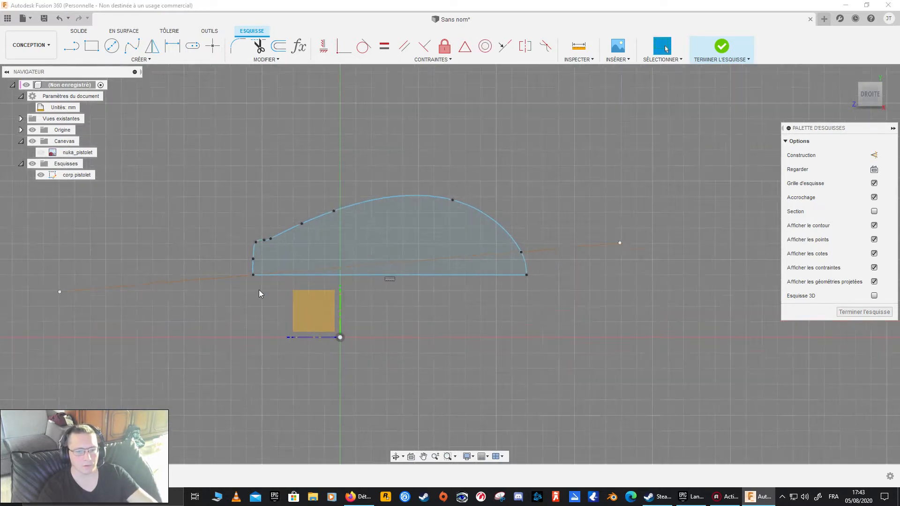
{"action": "middle_click_drag", "start_coordinate": [248, 274], "coordinate": [268, 315]}
{"action": "scroll", "coordinate": [265, 296], "scroll_direction": "up", "scroll_amount": 3}
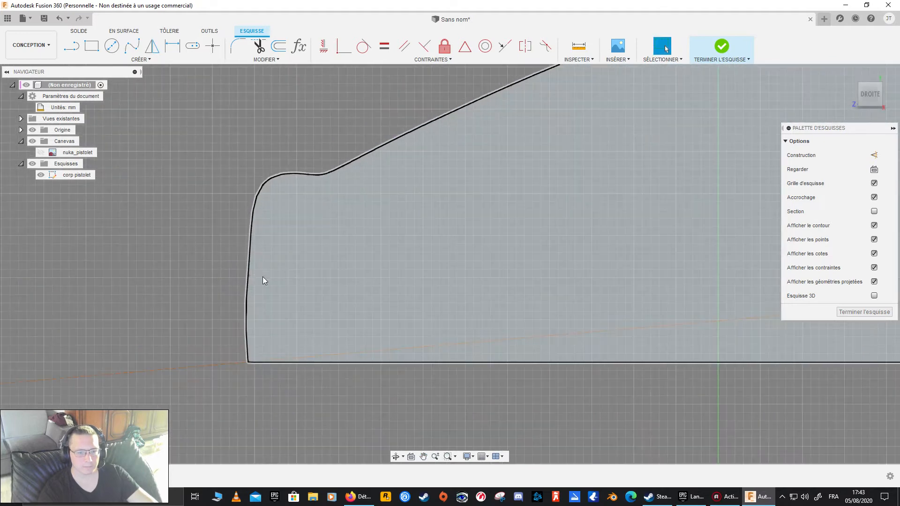
{"action": "left_click", "coordinate": [249, 276]}
{"action": "left_click_drag", "start_coordinate": [249, 276], "coordinate": [248, 271]}
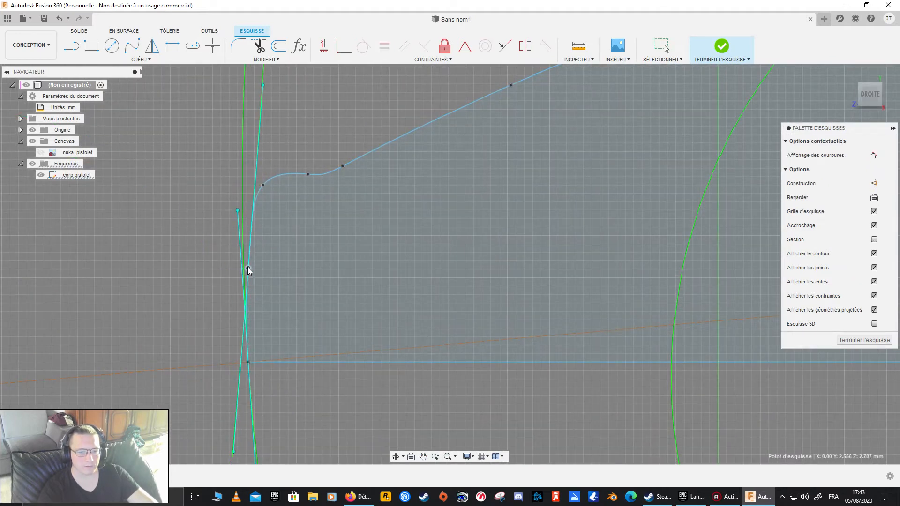
{"action": "mouse_move", "coordinate": [238, 210]}
{"action": "left_mouse_down"}
{"action": "mouse_move", "coordinate": [248, 210]}
{"action": "mouse_move", "coordinate": [229, 211]}
{"action": "left_mouse_up"}
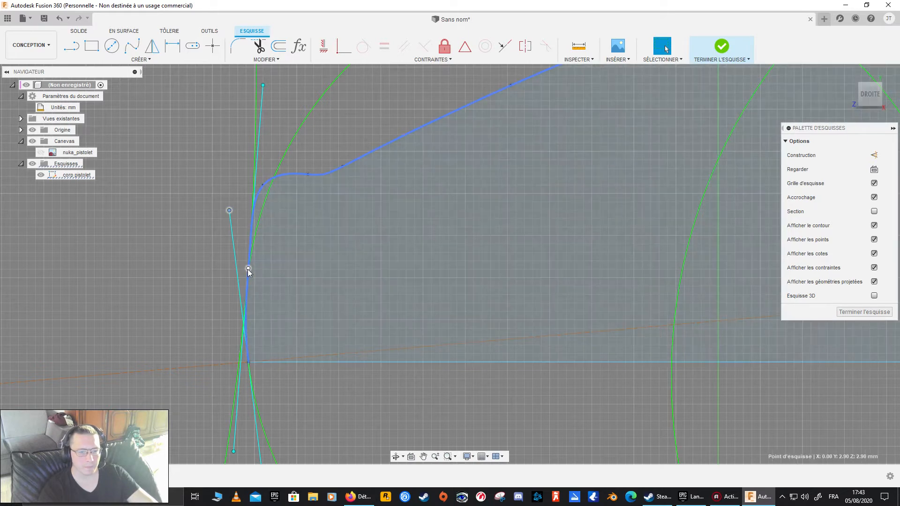
- Move the spline's front-edge point by -0.022 mm in X and 0.042 mm in Y with the Move/Copy command
{"action": "left_click", "coordinate": [249, 269]}
{"action": "key", "text": "m"}
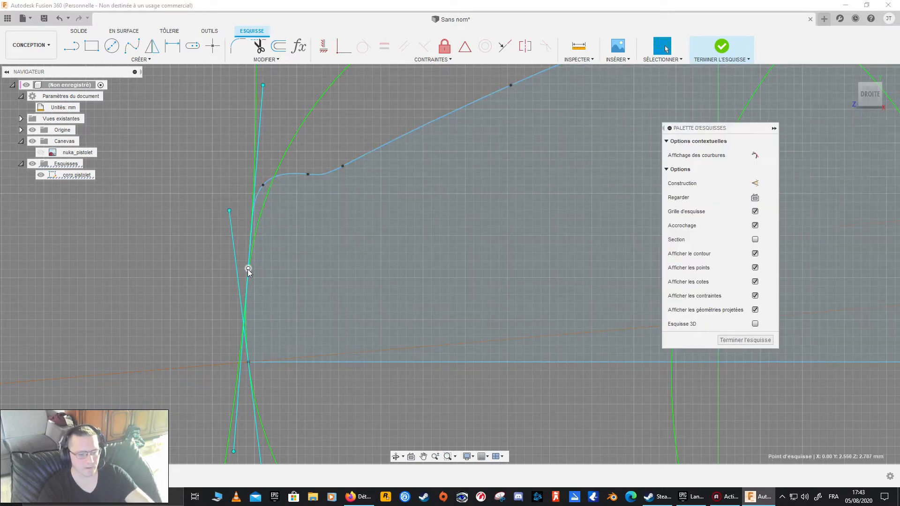
{"action": "left_click", "coordinate": [276, 268]}
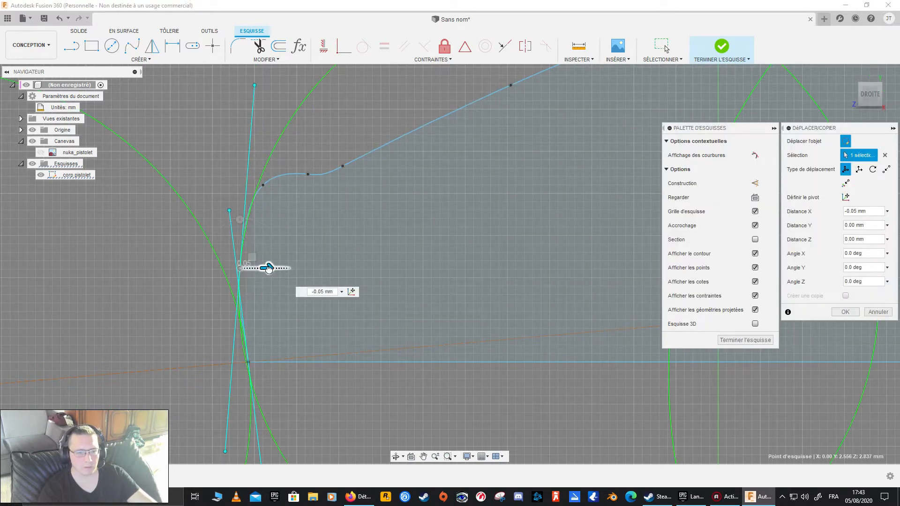
{"action": "left_click_drag", "start_coordinate": [258, 258], "coordinate": [256, 250]}
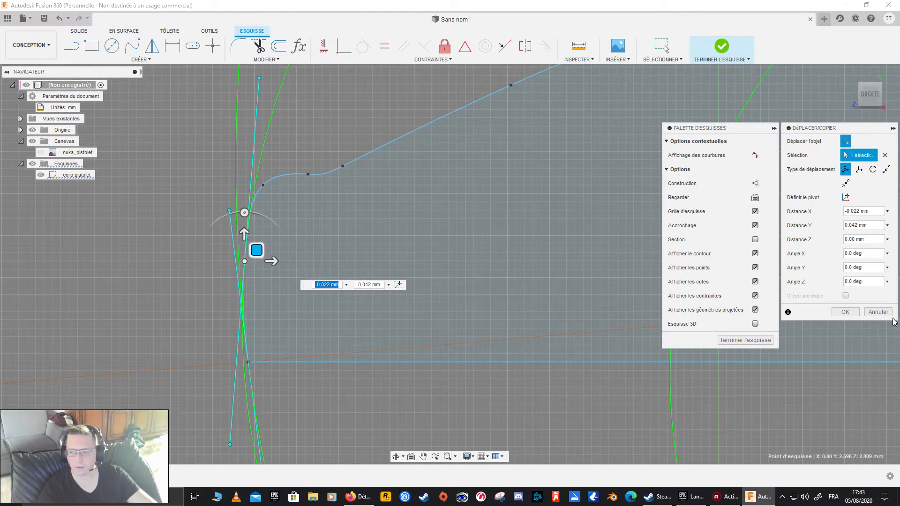
{"action": "left_click", "coordinate": [839, 312]}
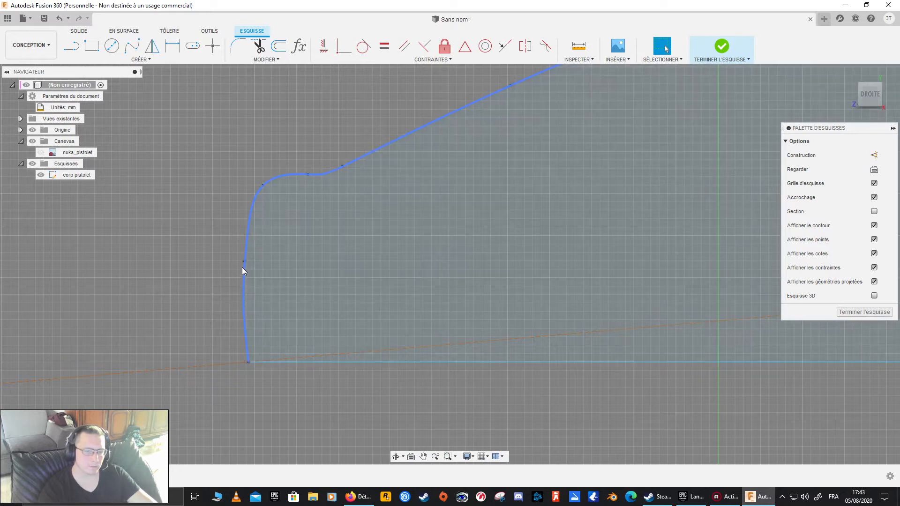
- Rotate the tangent handle of the moved front-edge point to nearly vertical to smooth the profile
{"action": "left_click", "coordinate": [244, 261]}
{"action": "left_click_drag", "start_coordinate": [244, 361], "coordinate": [242, 443]}
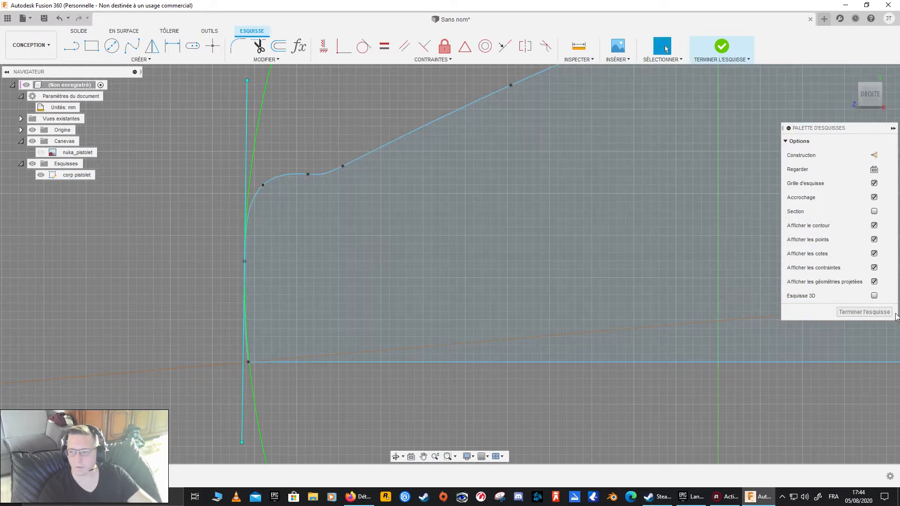
{"action": "left_click", "coordinate": [370, 421]}
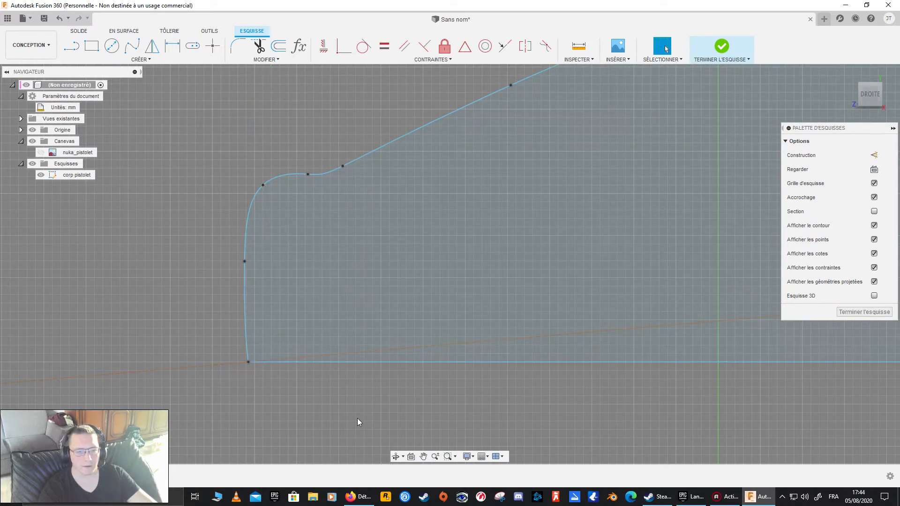
- Try moving the profile spline's lower end point by about -0.034 mm in X and 0.002 mm in Y with the Move/Copy command
{"action": "scroll", "coordinate": [358, 410], "scroll_direction": "down", "scroll_amount": 1}
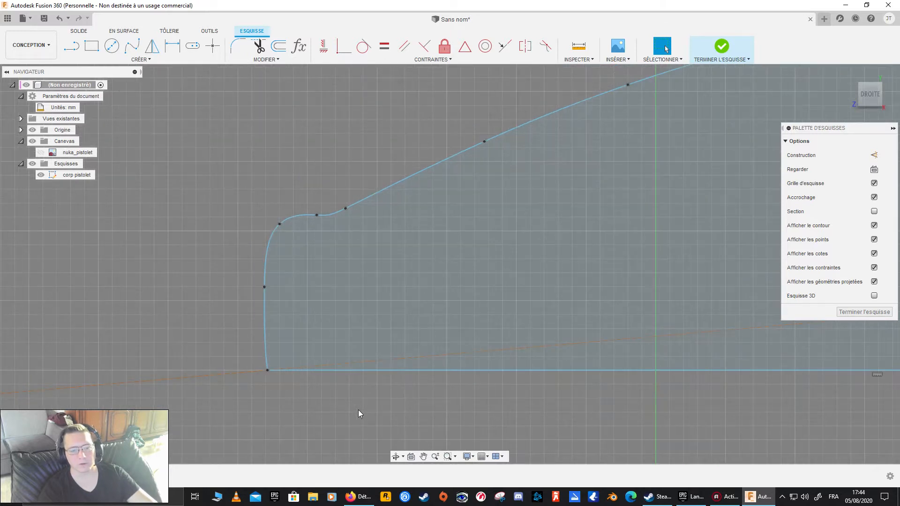
{"action": "left_click", "coordinate": [269, 372]}
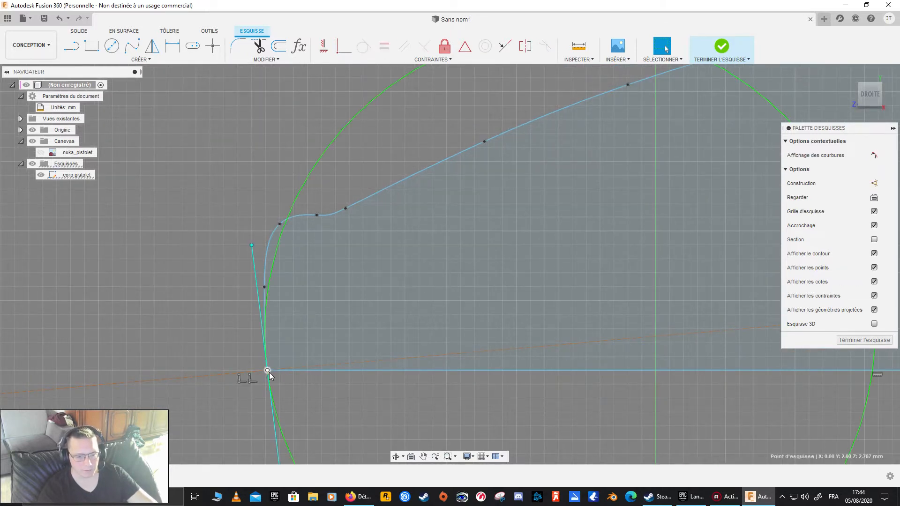
{"action": "key", "text": "m"}
{"action": "scroll", "coordinate": [279, 363], "scroll_direction": "up", "scroll_amount": 4}
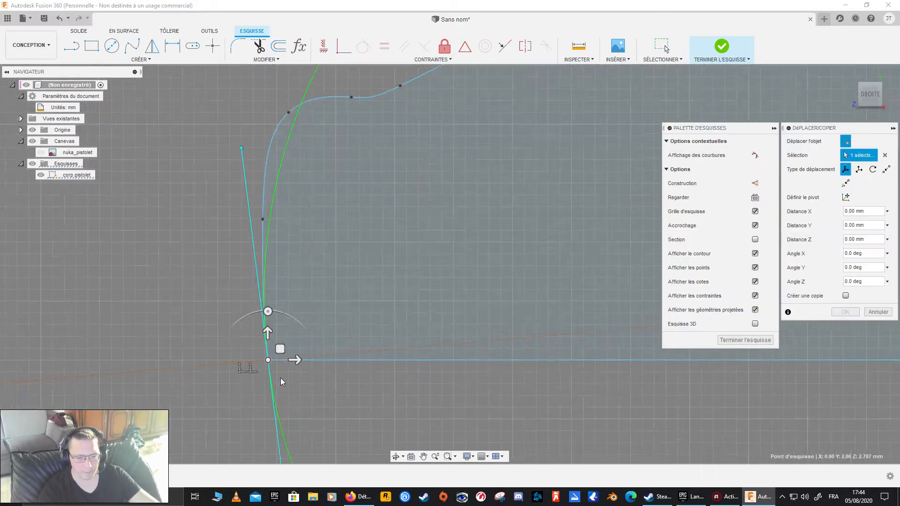
{"action": "left_click_drag", "start_coordinate": [294, 359], "coordinate": [273, 349]}
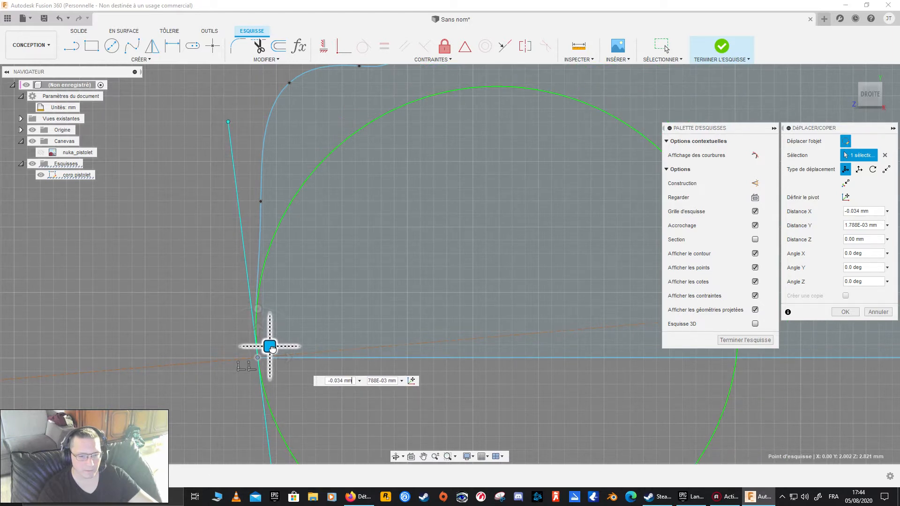
{"action": "left_click", "coordinate": [845, 311]}
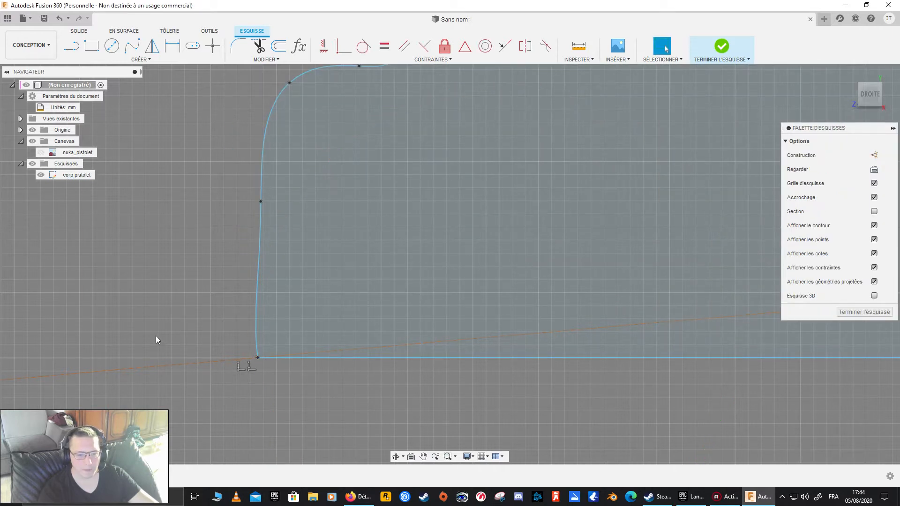
{"action": "scroll", "coordinate": [375, 309], "scroll_direction": "down", "scroll_amount": 4}
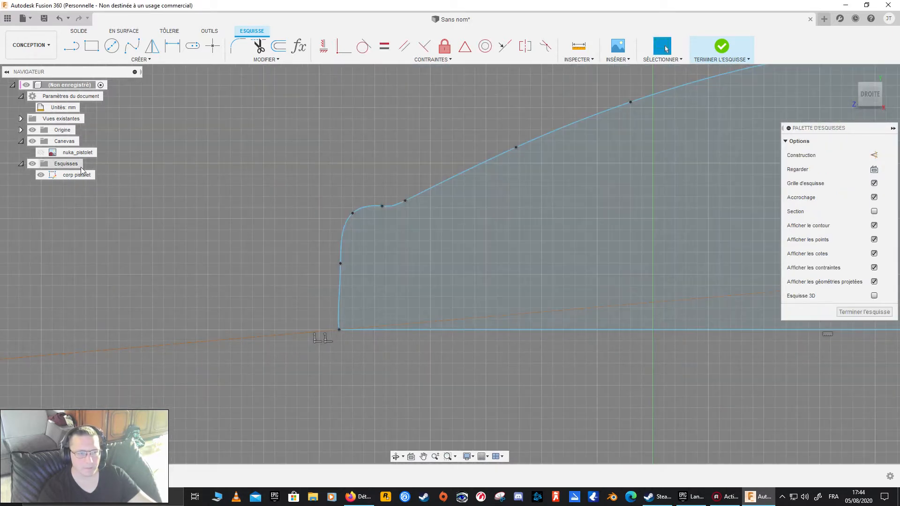
- Compare the profile with the nuka_pistolet canvas, and undo the canvas display and the end-point move
{"action": "left_click", "coordinate": [41, 152]}
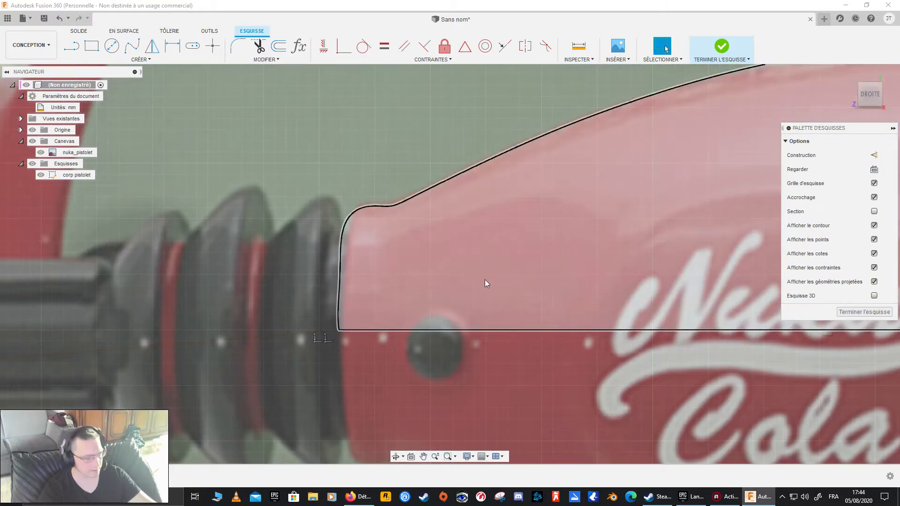
{"action": "key", "text": "ctrl+z"}
{"action": "key", "text": "ctrl+z"}
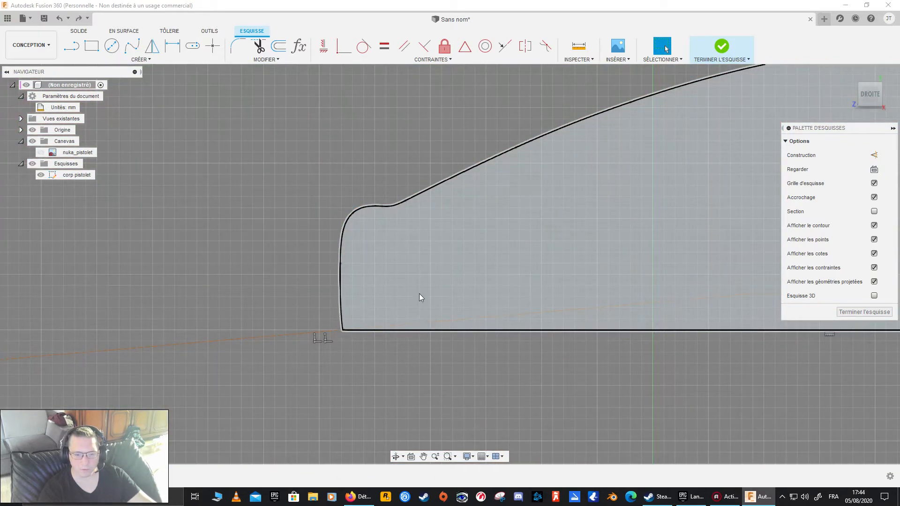
- Show the nuka_pistolet canvas and move the spline's front-edge point by about 0.03 mm in X and 0.004 mm in Y
{"action": "left_click", "coordinate": [41, 153]}
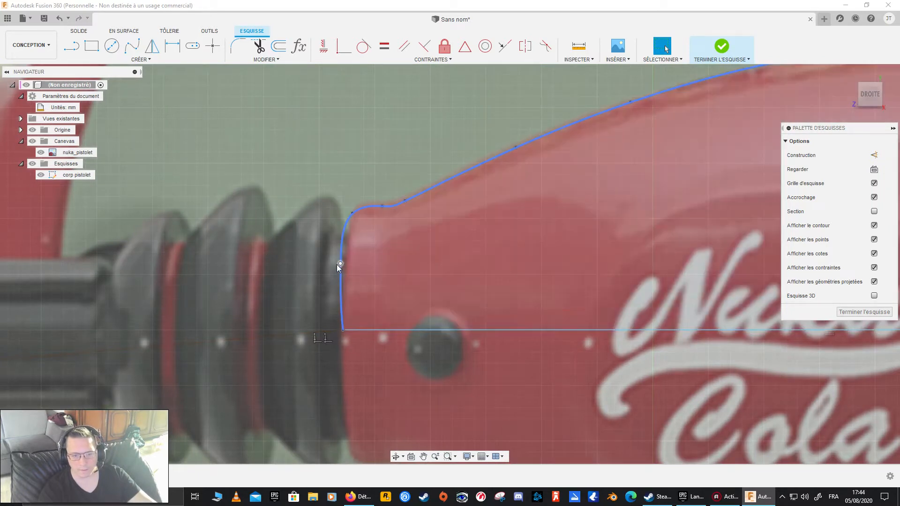
{"action": "left_click", "coordinate": [341, 264]}
{"action": "key", "text": "m"}
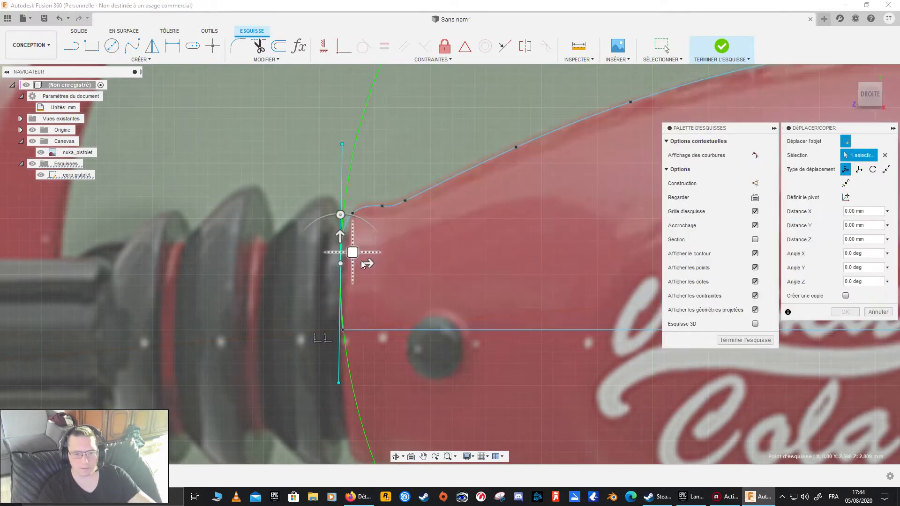
{"action": "mouse_move", "coordinate": [371, 264]}
{"action": "left_mouse_down"}
{"action": "mouse_move", "coordinate": [378, 261]}
{"action": "mouse_move", "coordinate": [358, 251]}
{"action": "left_mouse_up"}
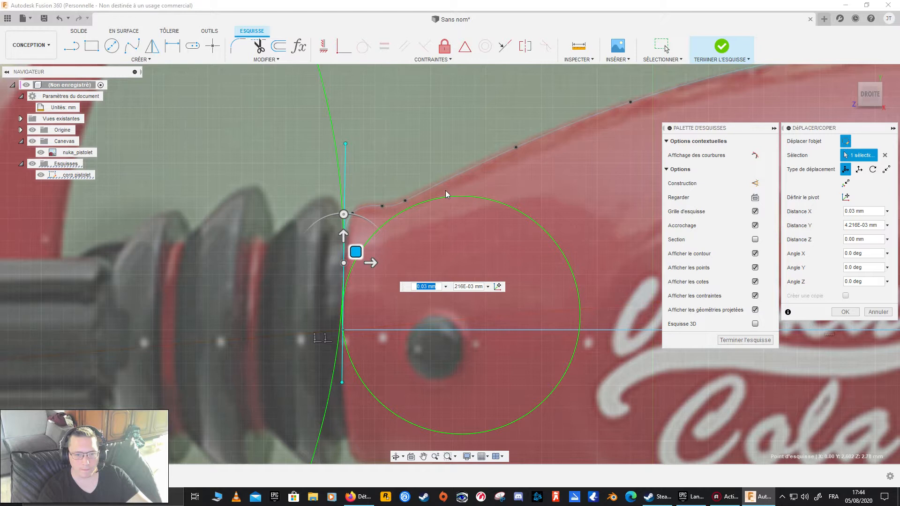
{"action": "left_click", "coordinate": [869, 316]}
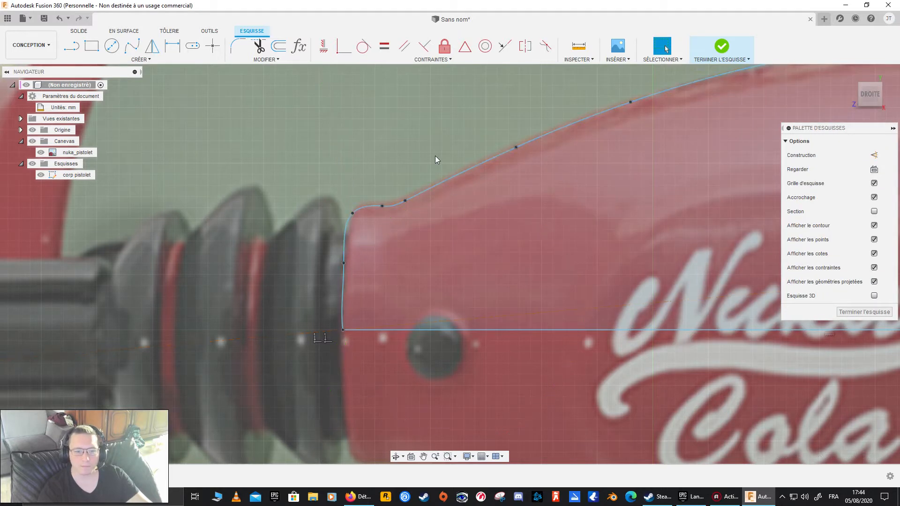
- Fine-tune the spline's front-edge point by about -0.004 mm in X and 0.004 mm in Y with Move/Copy
{"action": "left_click", "coordinate": [344, 262]}
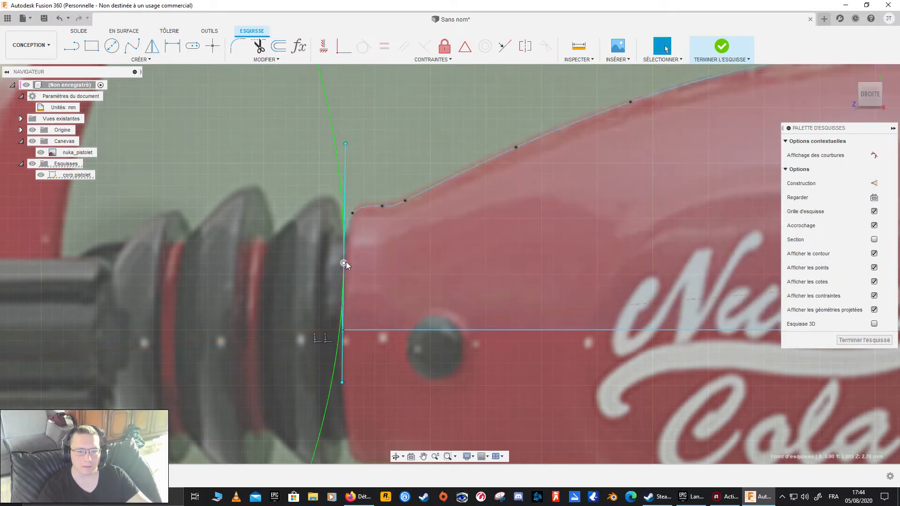
{"action": "key", "text": "m"}
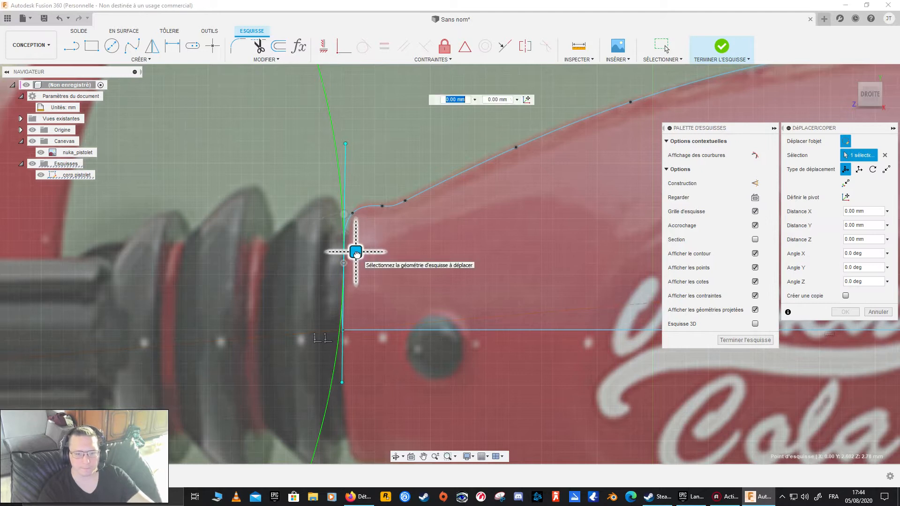
{"action": "left_click_drag", "start_coordinate": [355, 252], "coordinate": [356, 254]}
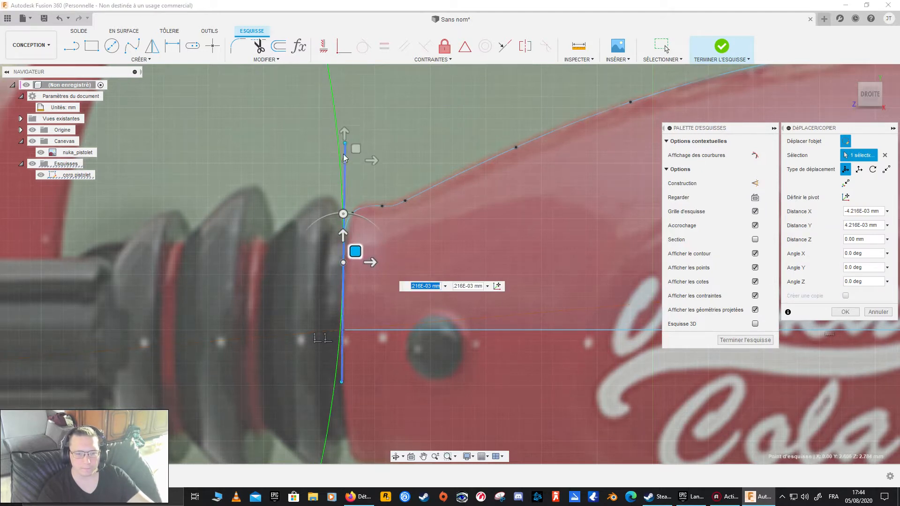
- Raise the middle spline point on the crest of the front rim slightly and finish the Move/Copy command
{"action": "left_click", "coordinate": [383, 207]}
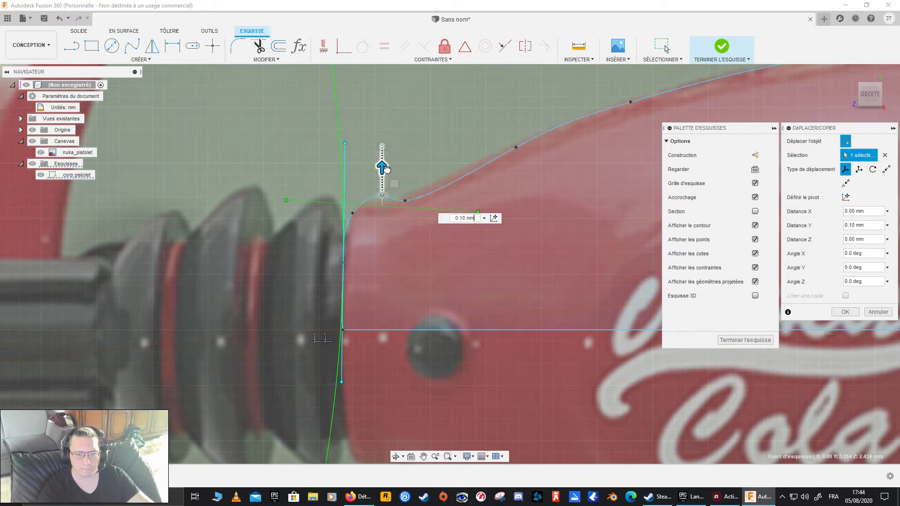
{"action": "left_click_drag", "start_coordinate": [398, 196], "coordinate": [372, 199]}
{"action": "left_click", "coordinate": [352, 213]}
{"action": "key", "text": "Return"}
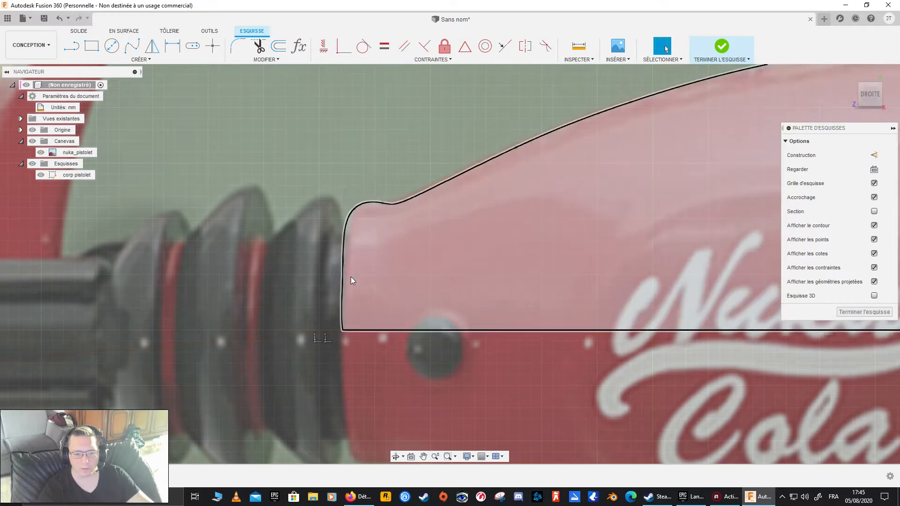
- Rotate the upper tangent handle of the spline's lower end point inward to nearly vertical, straightening the front edge
{"action": "scroll", "coordinate": [351, 336], "scroll_direction": "down", "scroll_amount": 1}
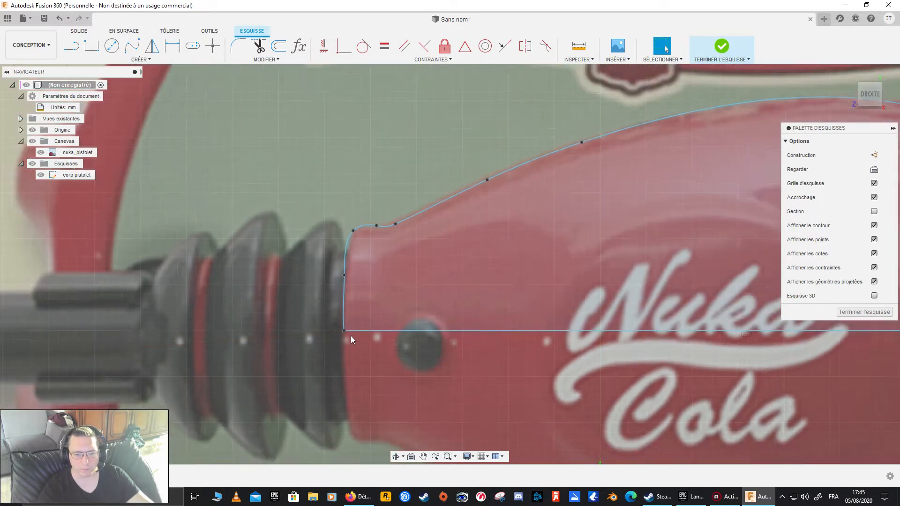
{"action": "scroll", "coordinate": [351, 336], "scroll_direction": "up", "scroll_amount": 3}
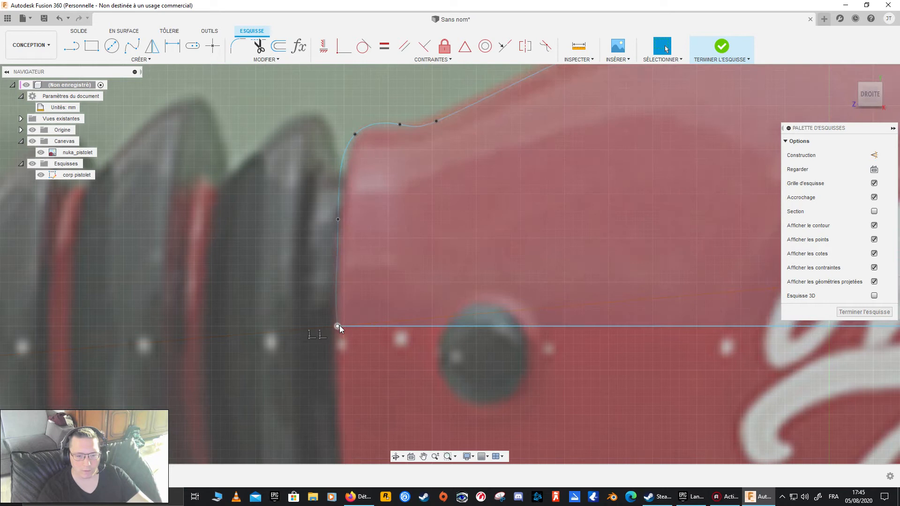
{"action": "left_click", "coordinate": [338, 325]}
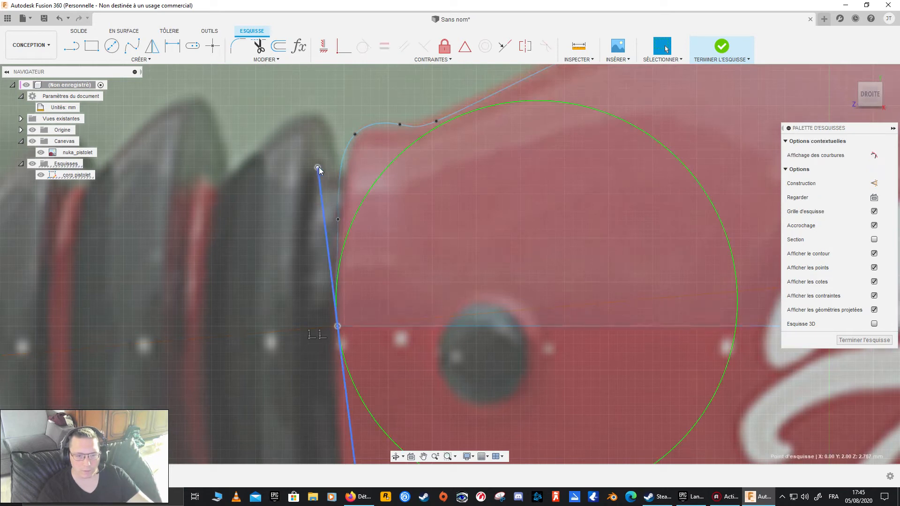
{"action": "left_click_drag", "start_coordinate": [319, 167], "coordinate": [335, 169]}
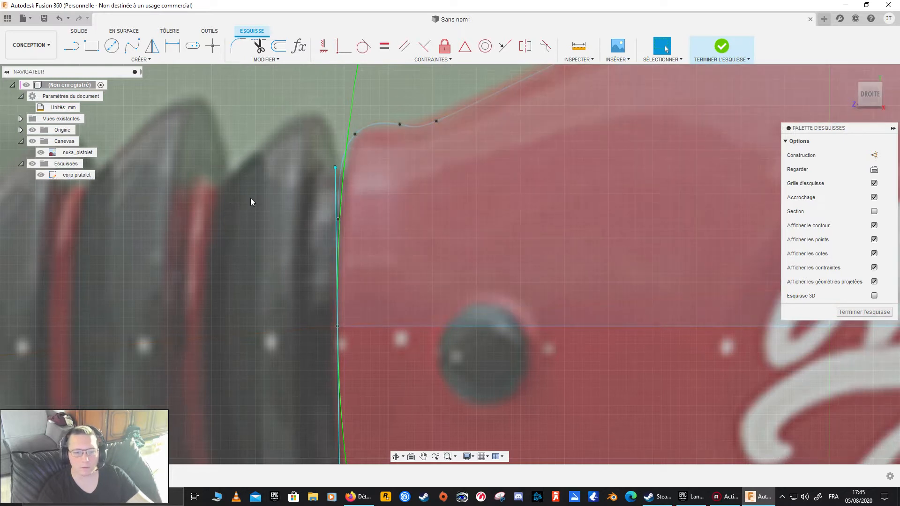
{"action": "left_click", "coordinate": [287, 115]}
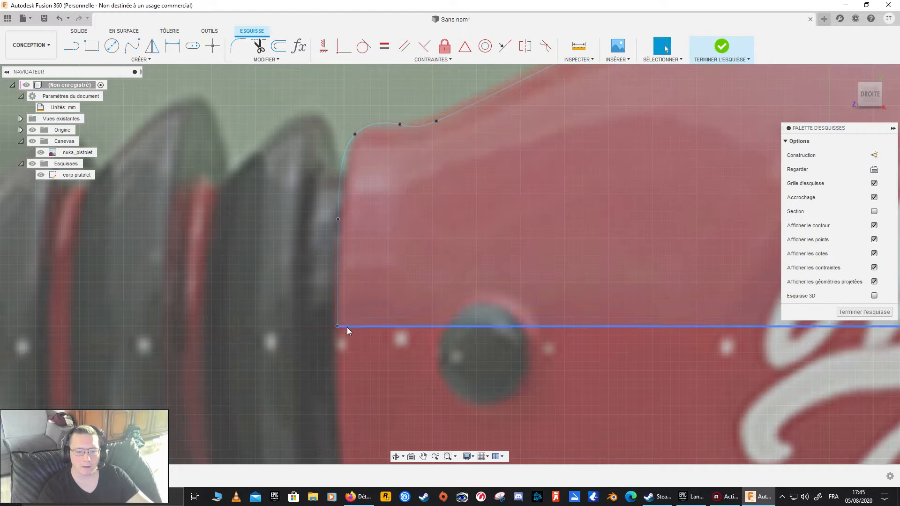
- Examine how closely the front edge and upper contour of the profile follow the pistol body on the reference image
{"action": "scroll", "coordinate": [355, 248], "scroll_direction": "down", "scroll_amount": 4}
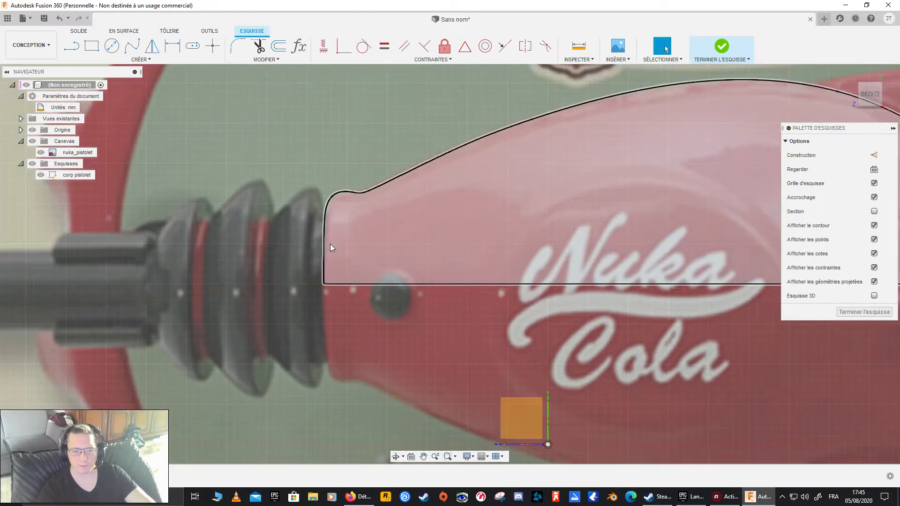
{"action": "scroll", "coordinate": [331, 248], "scroll_direction": "up", "scroll_amount": 6}
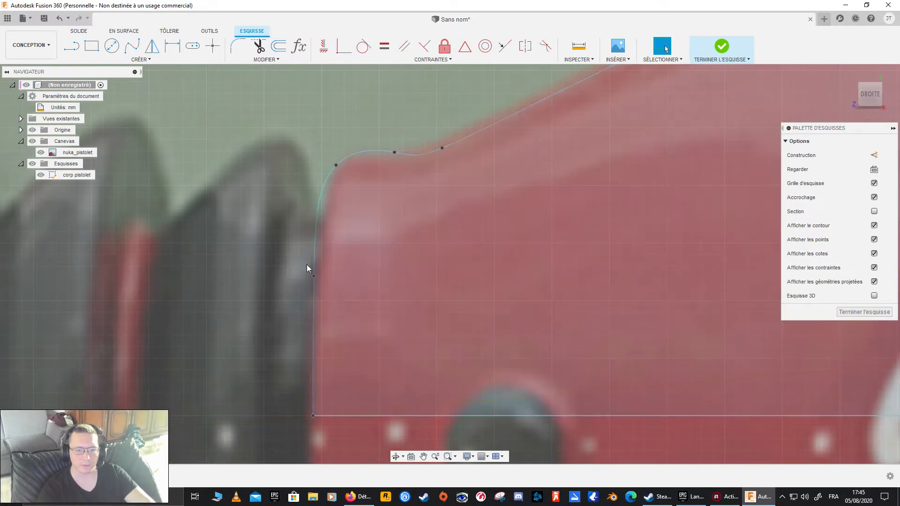
{"action": "scroll", "coordinate": [266, 261], "scroll_direction": "down", "scroll_amount": 2}
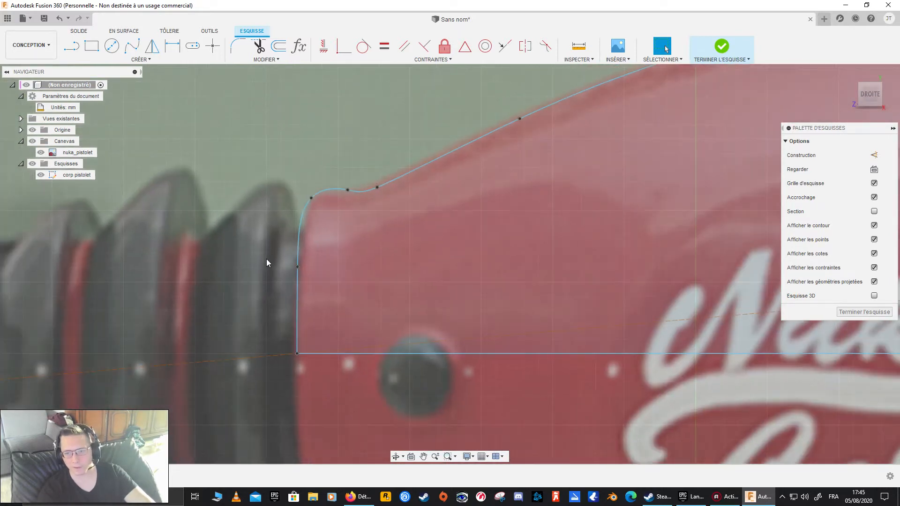
{"action": "scroll", "coordinate": [268, 260], "scroll_direction": "down", "scroll_amount": 3}
{"action": "scroll", "coordinate": [349, 216], "scroll_direction": "up", "scroll_amount": 2}
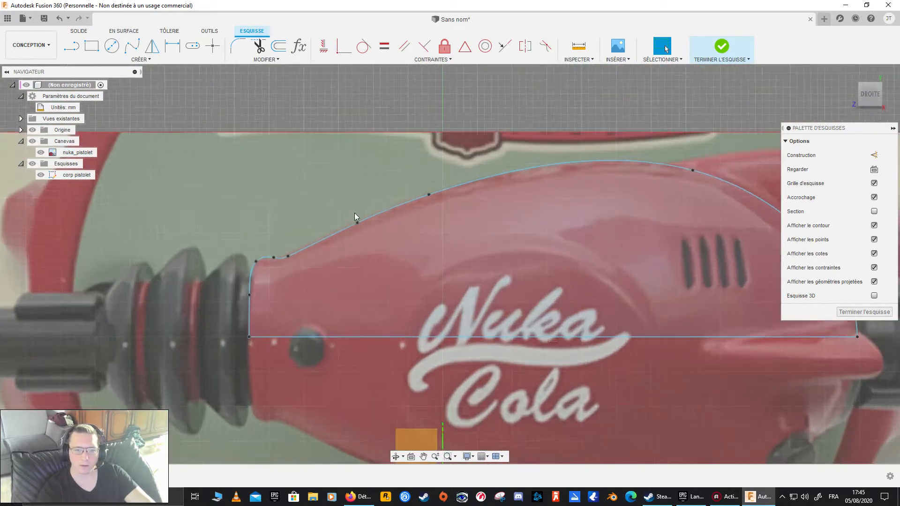
{"action": "scroll", "coordinate": [355, 216], "scroll_direction": "up", "scroll_amount": 2}
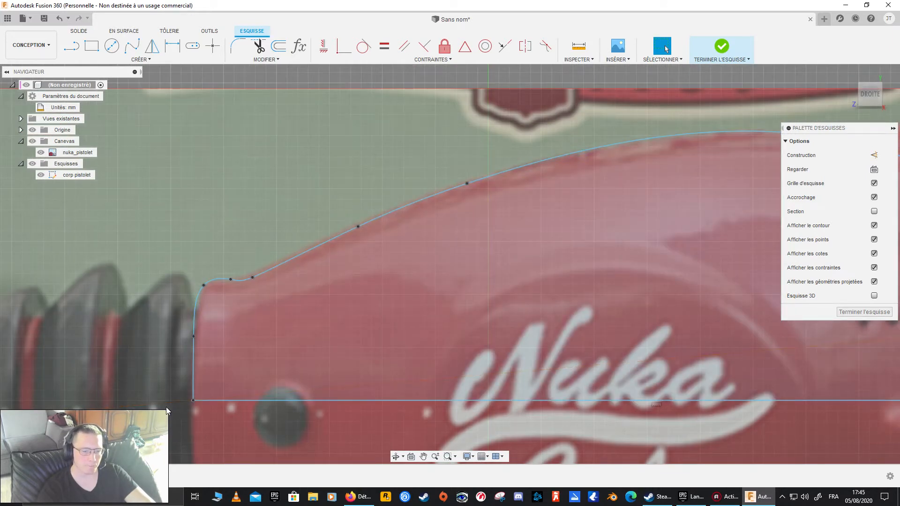
{"action": "scroll", "coordinate": [168, 404], "scroll_direction": "down", "scroll_amount": 5}
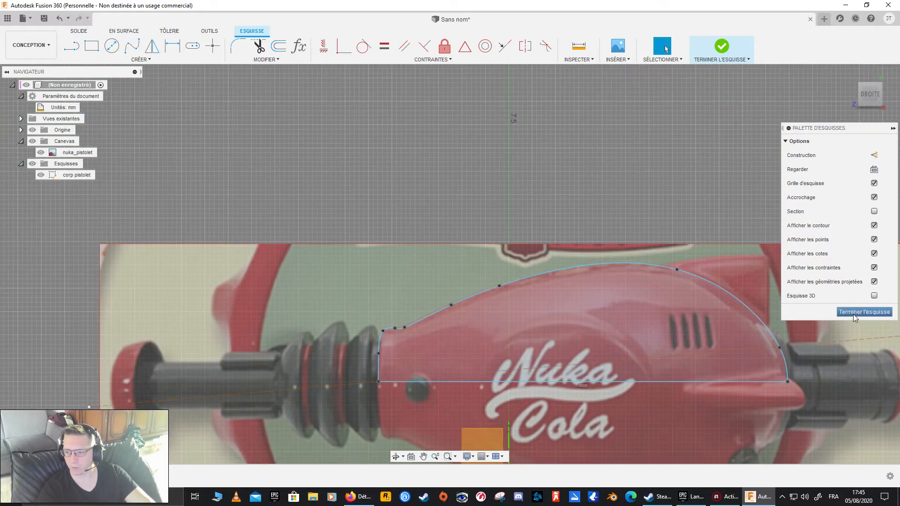
- Finish the corp pistolet sketch and hide the nuka_pistolet canvas to inspect the revolved body at an angle
{"action": "left_click", "coordinate": [854, 312]}
{"action": "middle_click_drag", "start_coordinate": [302, 347], "coordinate": [242, 265]}
{"action": "left_click", "coordinate": [48, 153]}
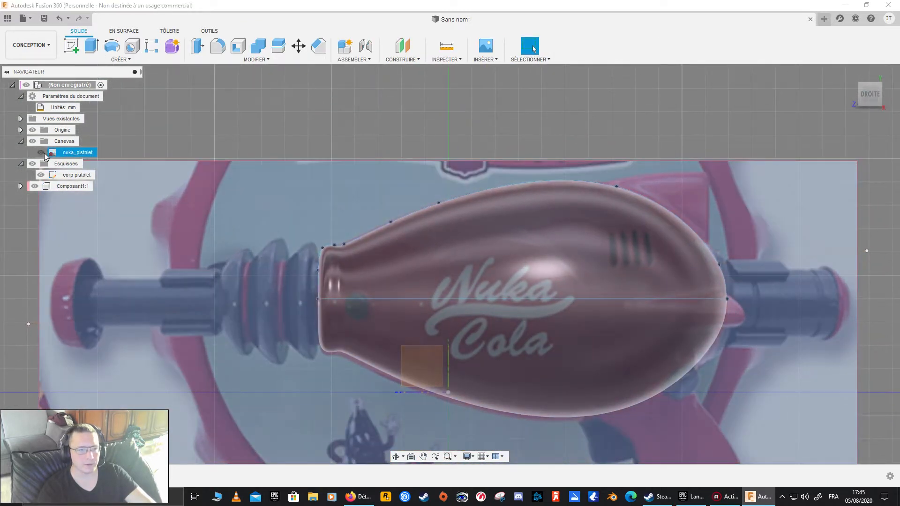
{"action": "left_click", "coordinate": [42, 152]}
{"action": "mouse_move", "coordinate": [263, 354]}
{"action": "middle_mouse_down", "text": "shift"}
{"action": "mouse_move", "coordinate": [370, 333]}
{"action": "mouse_move", "coordinate": [215, 349]}
{"action": "mouse_move", "coordinate": [191, 361]}
{"action": "mouse_move", "coordinate": [264, 375]}
{"action": "mouse_move", "coordinate": [359, 344]}
{"action": "mouse_move", "coordinate": [323, 376]}
{"action": "mouse_move", "coordinate": [282, 368]}
{"action": "mouse_move", "coordinate": [270, 355]}
{"action": "mouse_move", "coordinate": [265, 365]}
{"action": "middle_mouse_up", "text": "shift"}
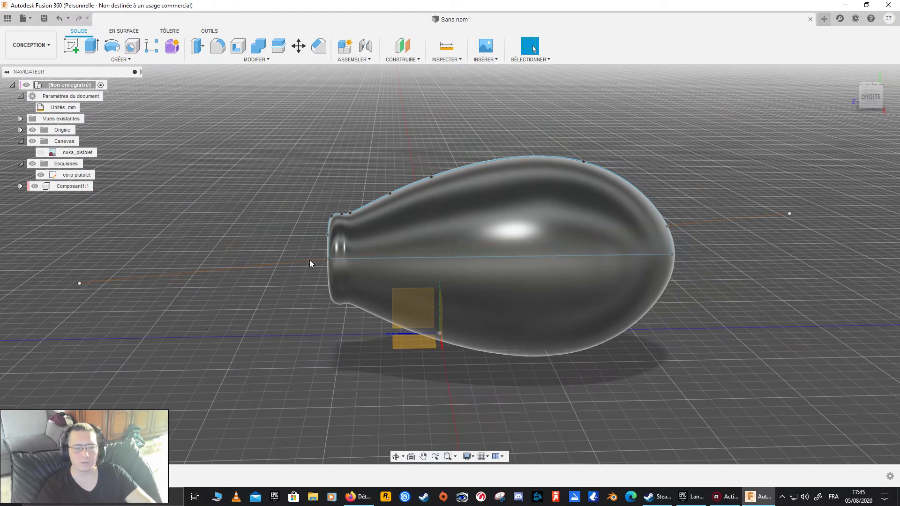
- Inspect the bodies contained in the component Composant1:1 in the browser tree
{"action": "left_click", "coordinate": [42, 188]}
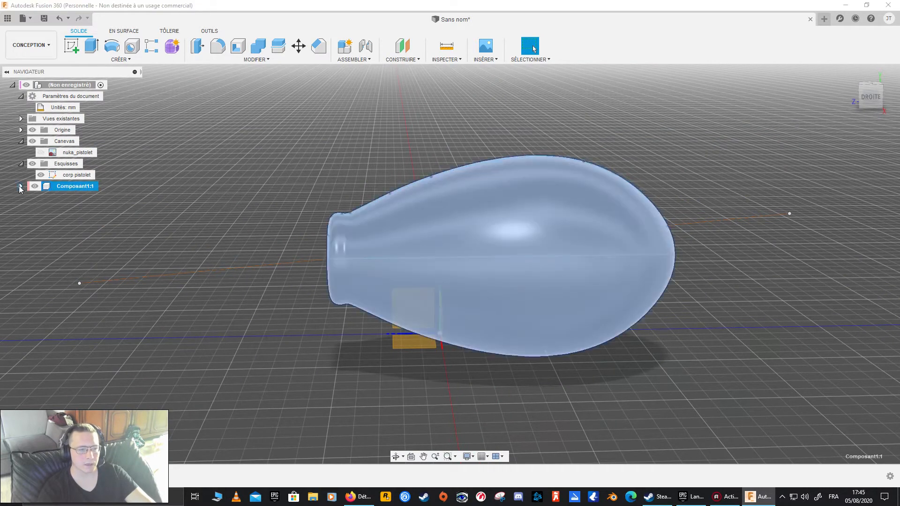
{"action": "left_click", "coordinate": [20, 187]}
{"action": "left_click", "coordinate": [29, 209]}
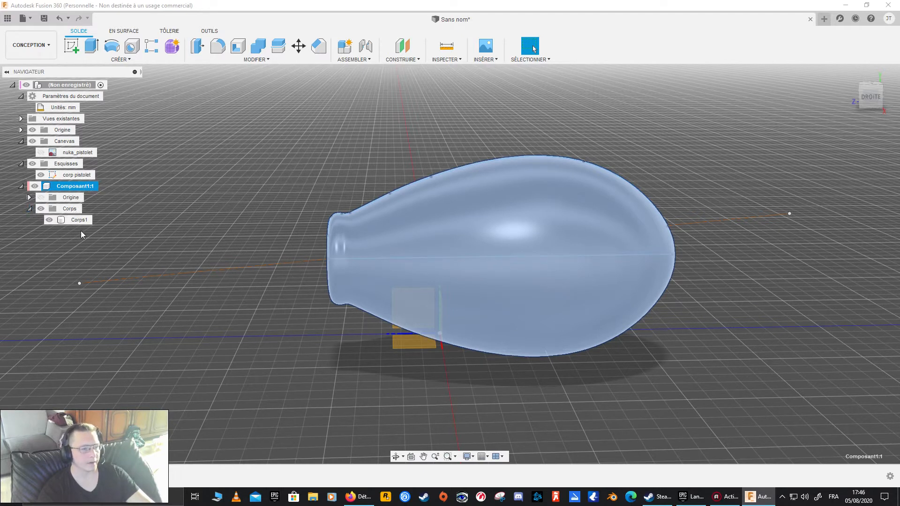
{"action": "left_click", "coordinate": [21, 186]}
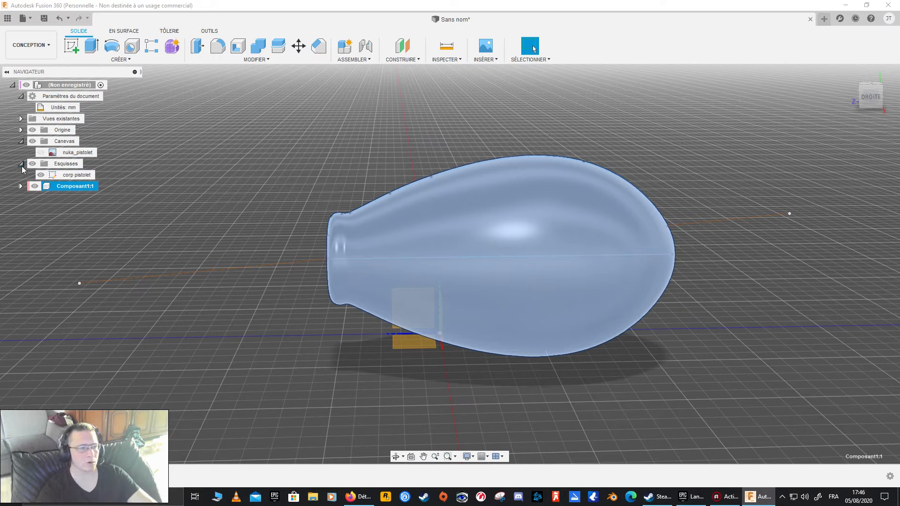
- Collapse the sketch list, show the nuka_pistolet canvas behind the revolved body and clear the component selection
{"action": "left_click", "coordinate": [21, 164]}
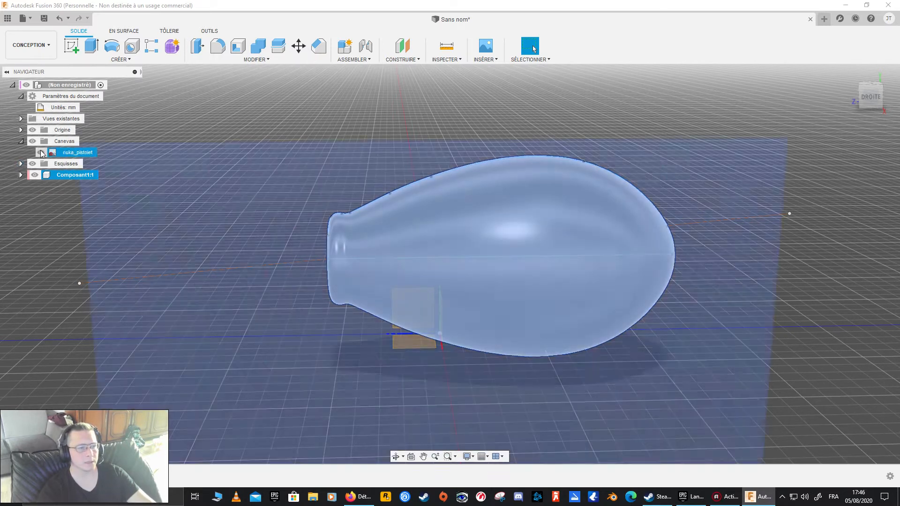
{"action": "left_click", "coordinate": [41, 152]}
{"action": "middle_click_drag", "start_coordinate": [269, 238], "coordinate": [213, 242]}
{"action": "key", "text": "Escape"}
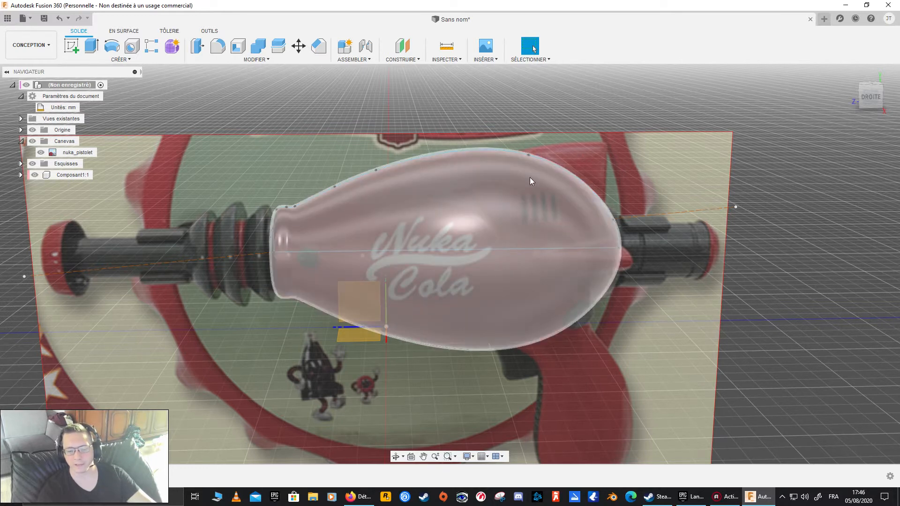
- Examine how the revolved body fits the reference pistol in a straight right-side view
{"action": "left_click", "coordinate": [533, 208]}
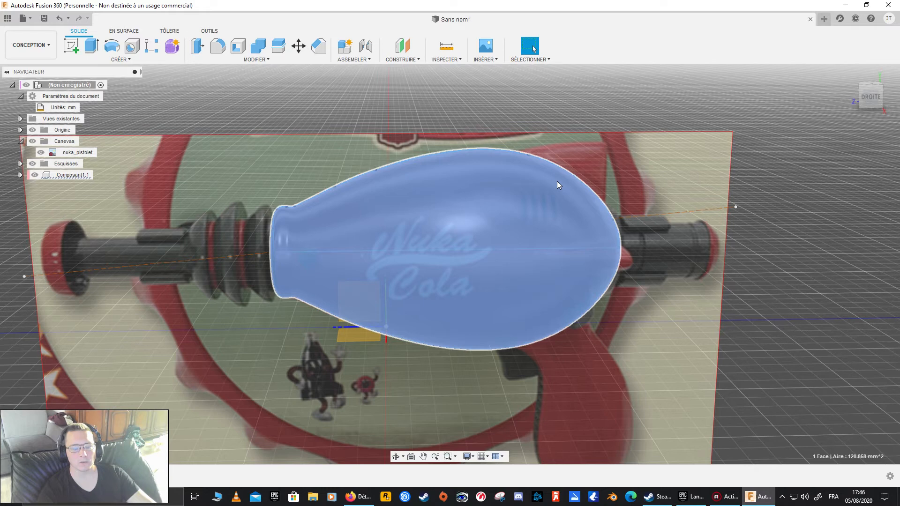
{"action": "scroll", "coordinate": [556, 202], "scroll_direction": "down", "scroll_amount": 5}
{"action": "left_click", "coordinate": [871, 99]}
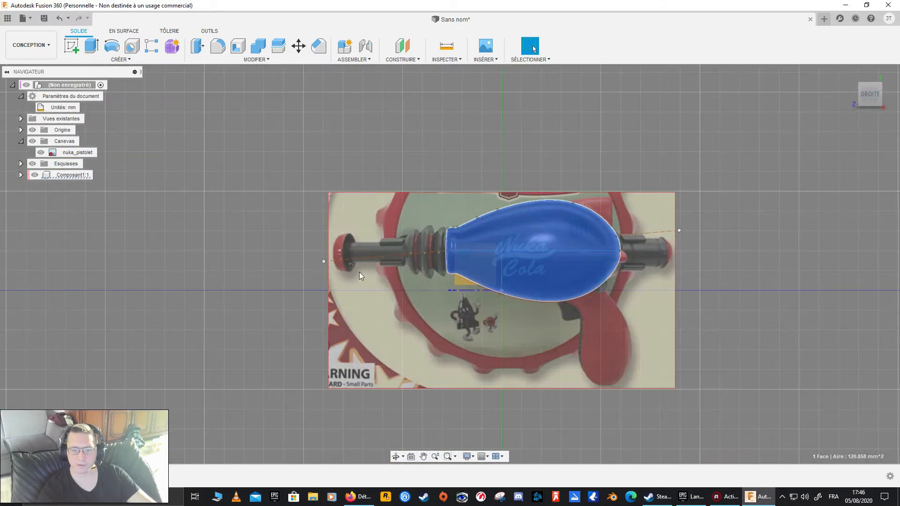
{"action": "middle_click_drag", "start_coordinate": [359, 272], "coordinate": [255, 279]}
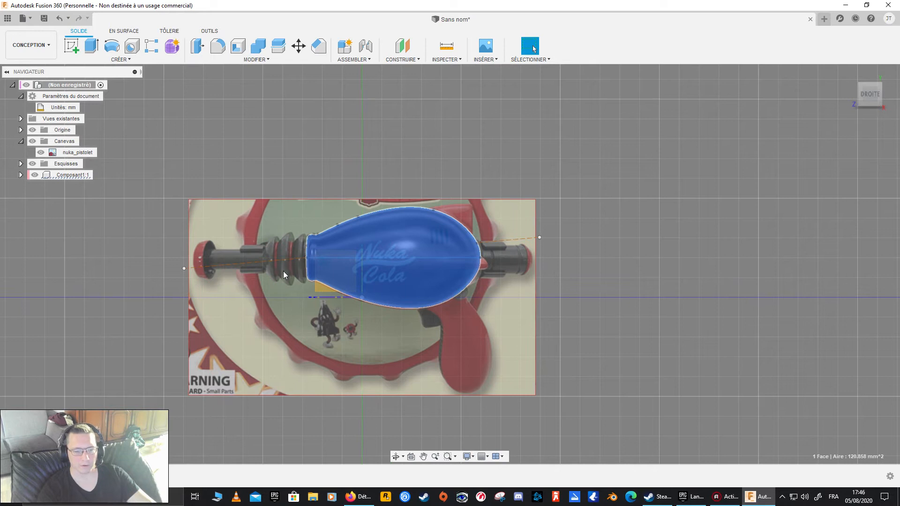
{"action": "scroll", "coordinate": [278, 269], "scroll_direction": "up", "scroll_amount": 2}
{"action": "middle_click_drag", "start_coordinate": [248, 253], "coordinate": [192, 255]}
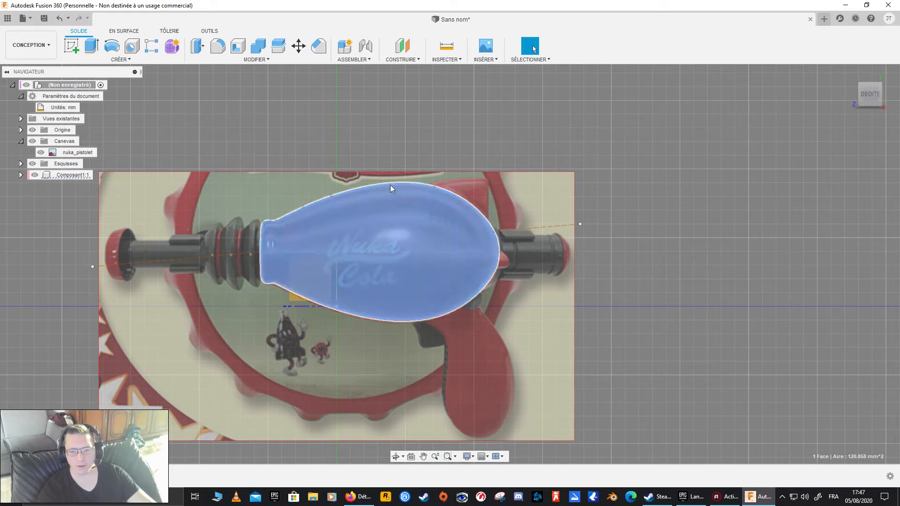
{"action": "left_click", "coordinate": [395, 129]}
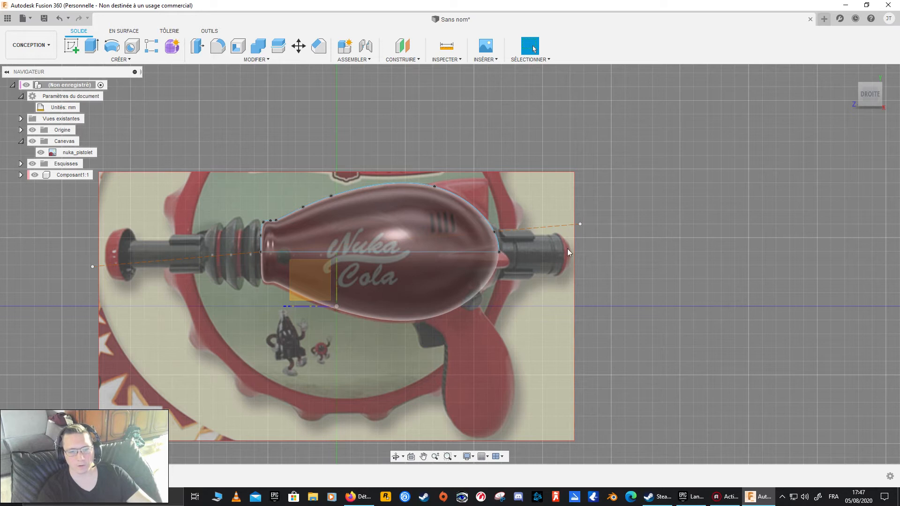
- Start a new sketch on the vertical side plane parallel to the canvas for the front barrel
{"action": "scroll", "coordinate": [204, 257], "scroll_direction": "up", "scroll_amount": 4}
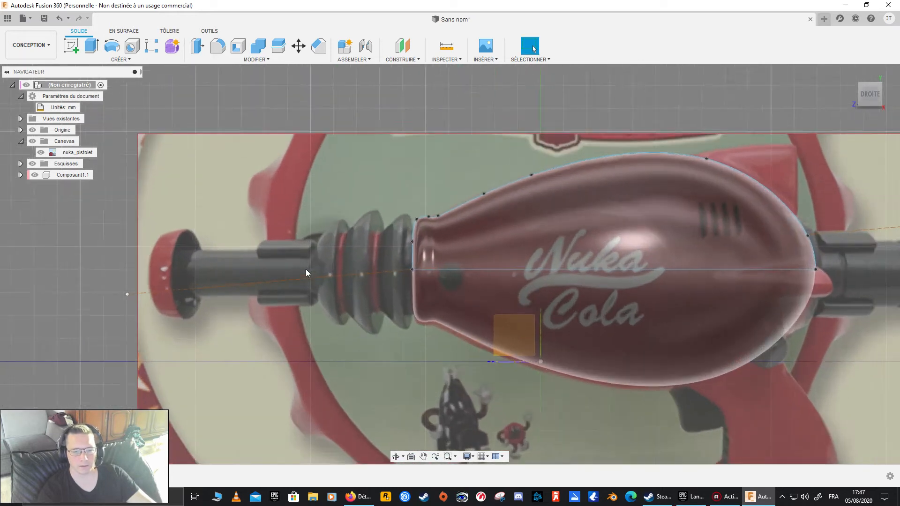
{"action": "scroll", "coordinate": [307, 271], "scroll_direction": "up", "scroll_amount": 2}
{"action": "middle_click_drag", "start_coordinate": [313, 268], "coordinate": [358, 287]}
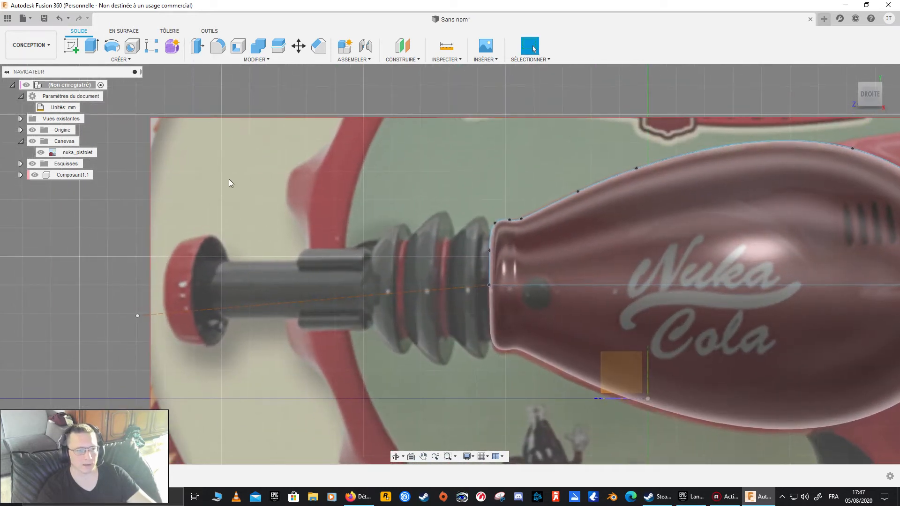
{"action": "left_click", "coordinate": [72, 45]}
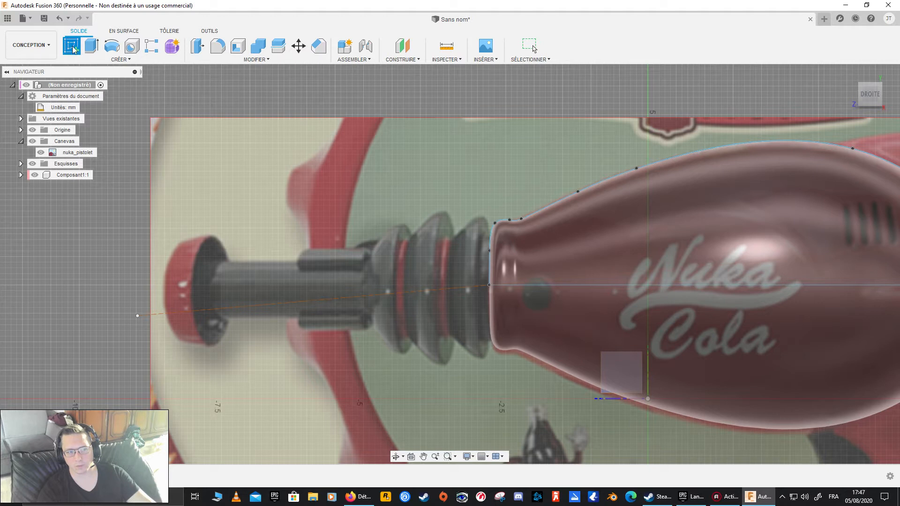
{"action": "left_click", "coordinate": [621, 371]}
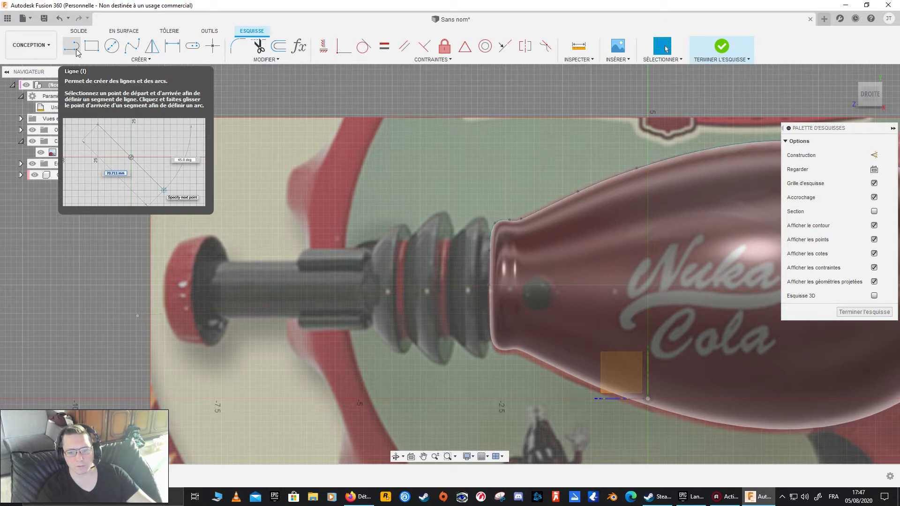
- Sketch a rectangle about 5.6 by 0.4 mm over the barrel's upper half, from the centreline inside the body's neck to the front red cap
{"action": "left_click", "coordinate": [90, 48]}
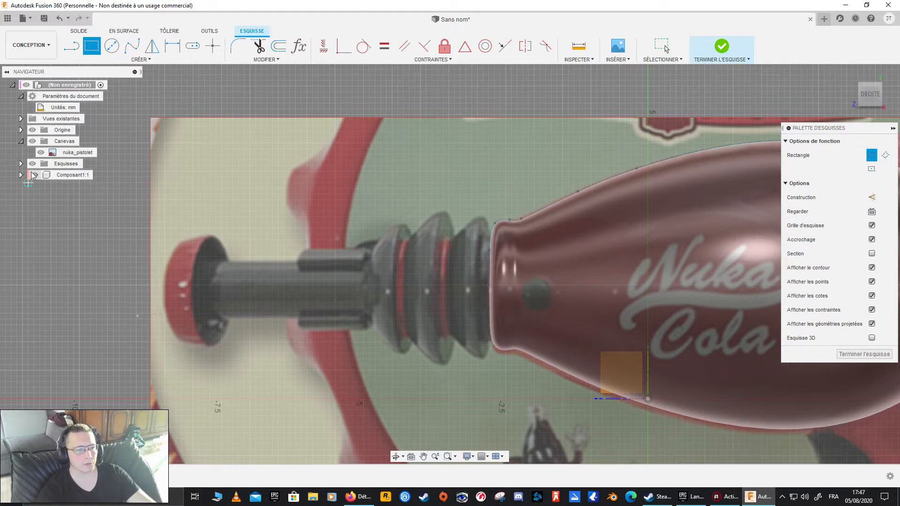
{"action": "left_click", "coordinate": [21, 164]}
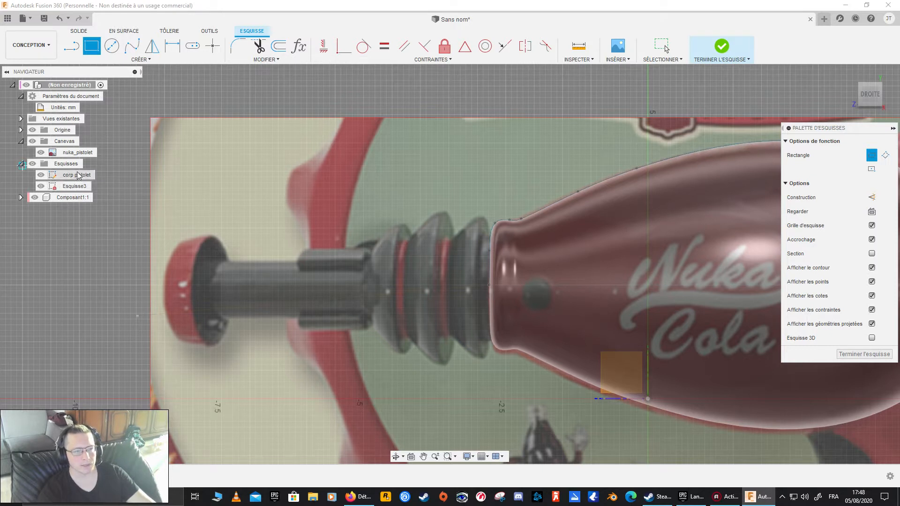
{"action": "left_click", "coordinate": [42, 175]}
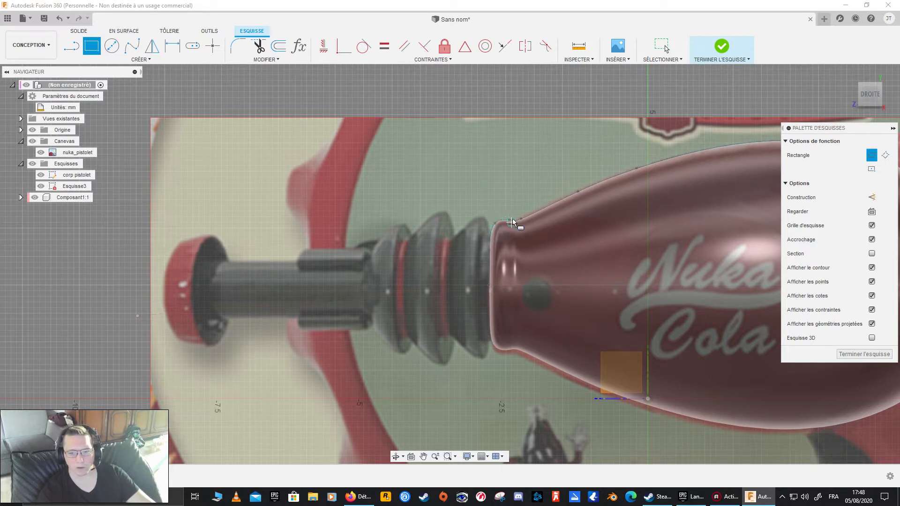
{"action": "scroll", "coordinate": [512, 221], "scroll_direction": "up", "scroll_amount": 3}
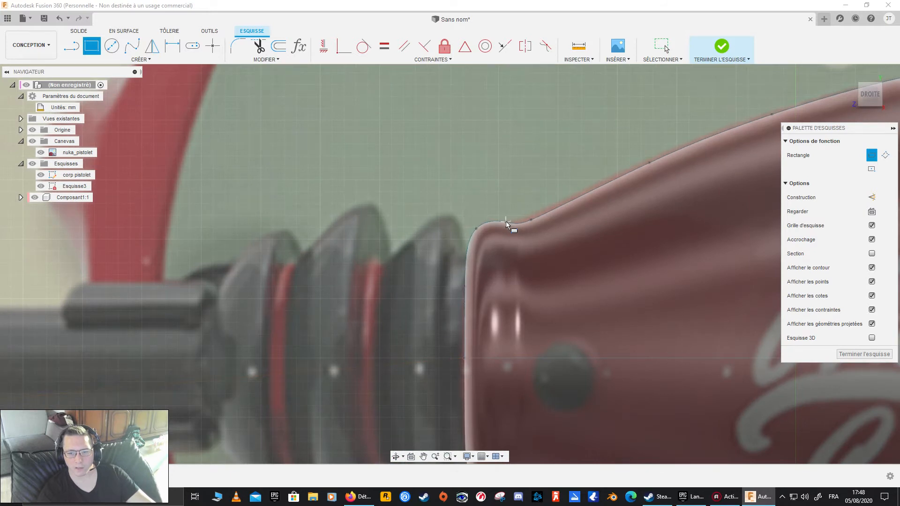
{"action": "scroll", "coordinate": [467, 299], "scroll_direction": "down", "scroll_amount": 3}
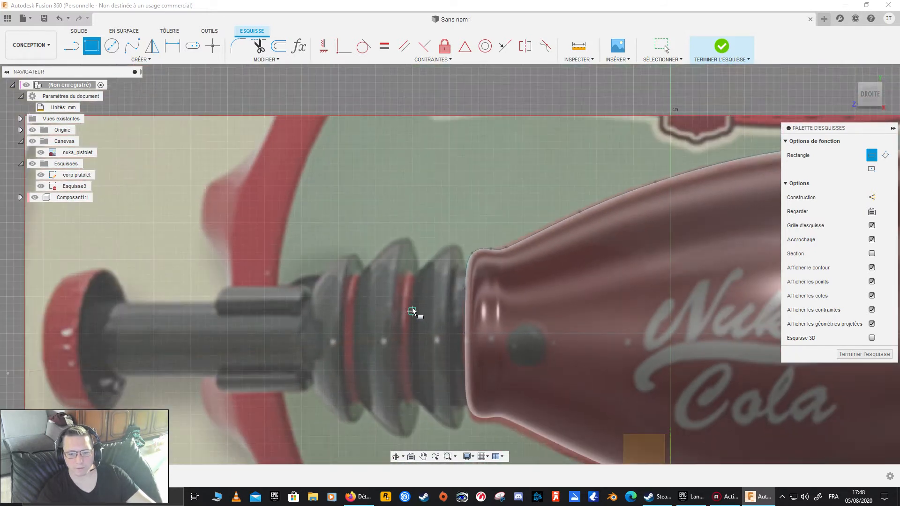
{"action": "scroll", "coordinate": [487, 333], "scroll_direction": "up", "scroll_amount": 2}
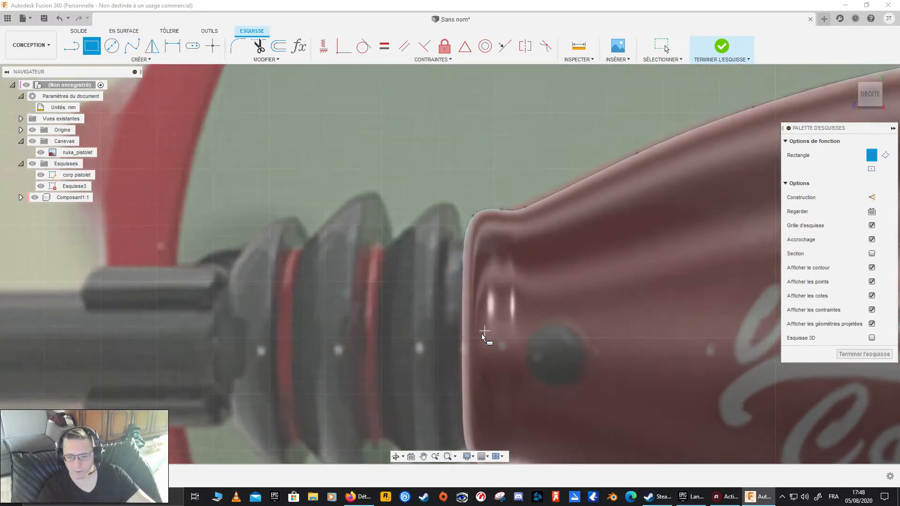
{"action": "scroll", "coordinate": [454, 340], "scroll_direction": "up", "scroll_amount": 1}
{"action": "scroll", "coordinate": [453, 338], "scroll_direction": "up", "scroll_amount": 2}
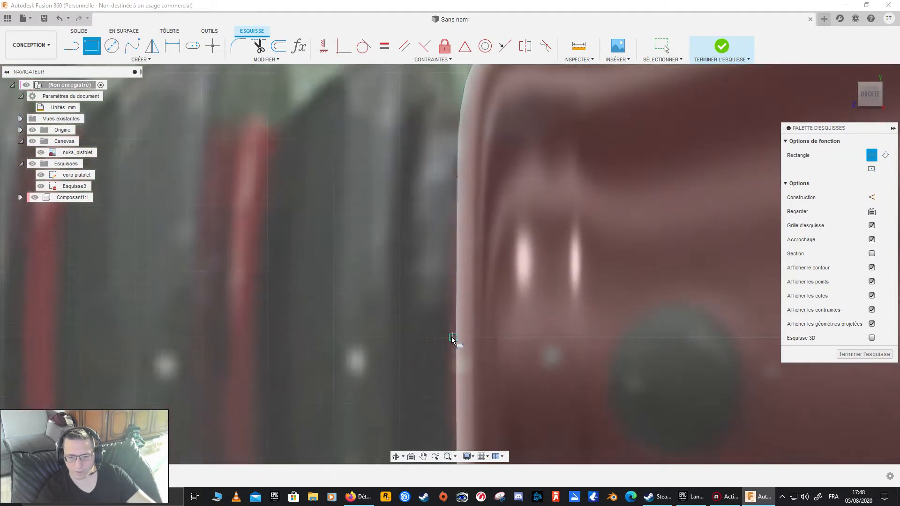
{"action": "scroll", "coordinate": [455, 339], "scroll_direction": "down", "scroll_amount": 1}
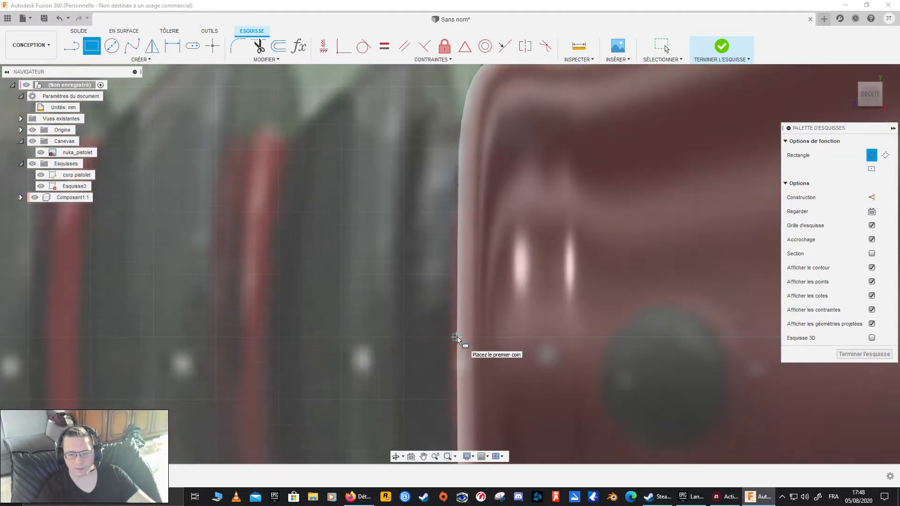
{"action": "scroll", "coordinate": [456, 337], "scroll_direction": "down", "scroll_amount": 7}
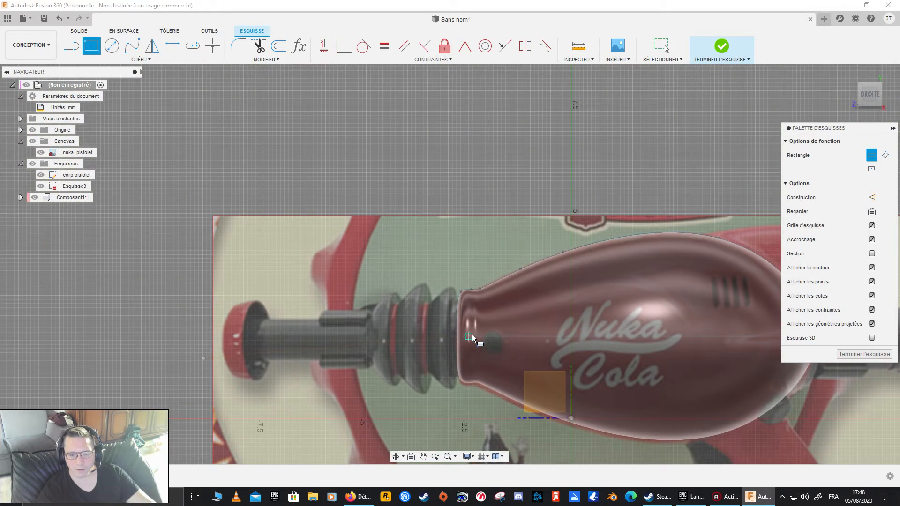
{"action": "left_click", "coordinate": [473, 336]}
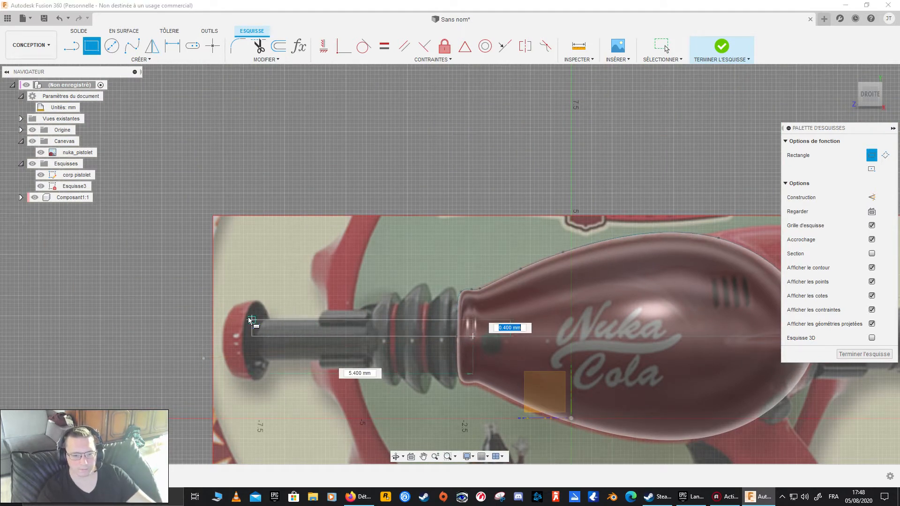
{"action": "scroll", "coordinate": [294, 314], "scroll_direction": "up", "scroll_amount": 4}
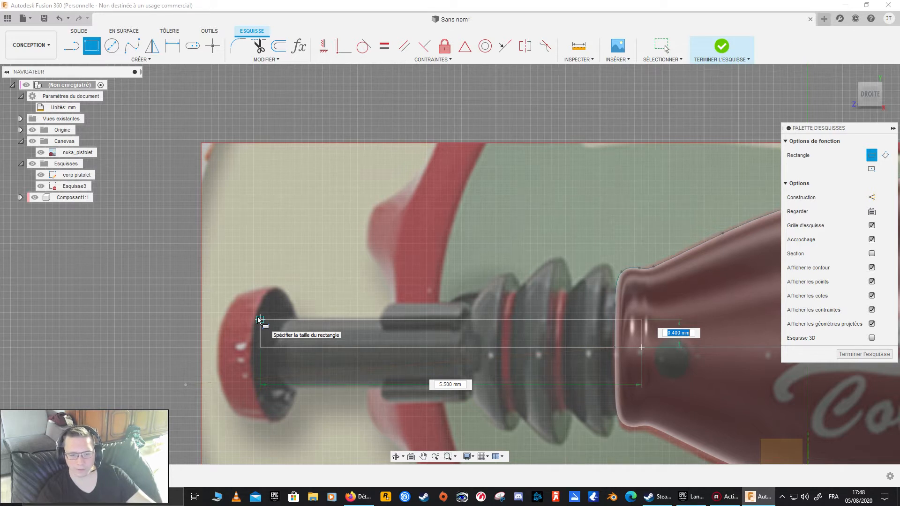
{"action": "scroll", "coordinate": [259, 320], "scroll_direction": "up", "scroll_amount": 5}
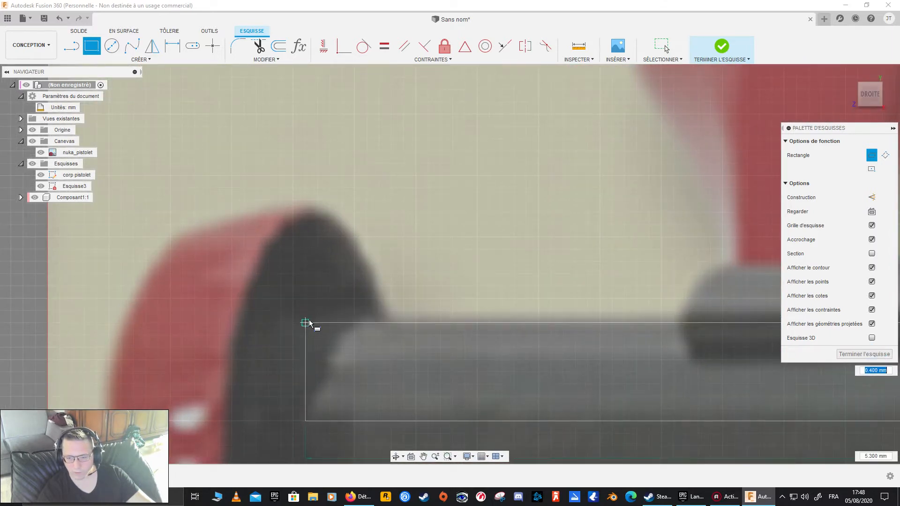
{"action": "scroll", "coordinate": [311, 323], "scroll_direction": "down", "scroll_amount": 5}
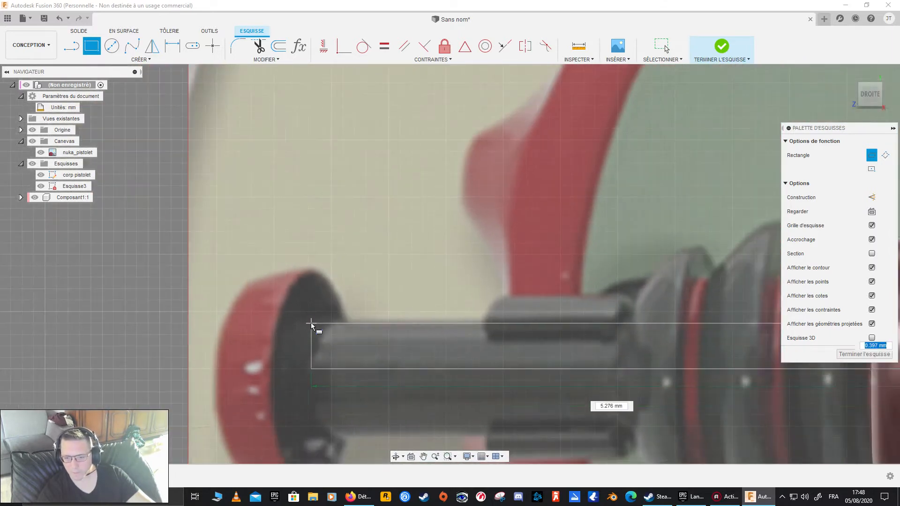
{"action": "middle_click_drag", "start_coordinate": [308, 323], "coordinate": [160, 322]}
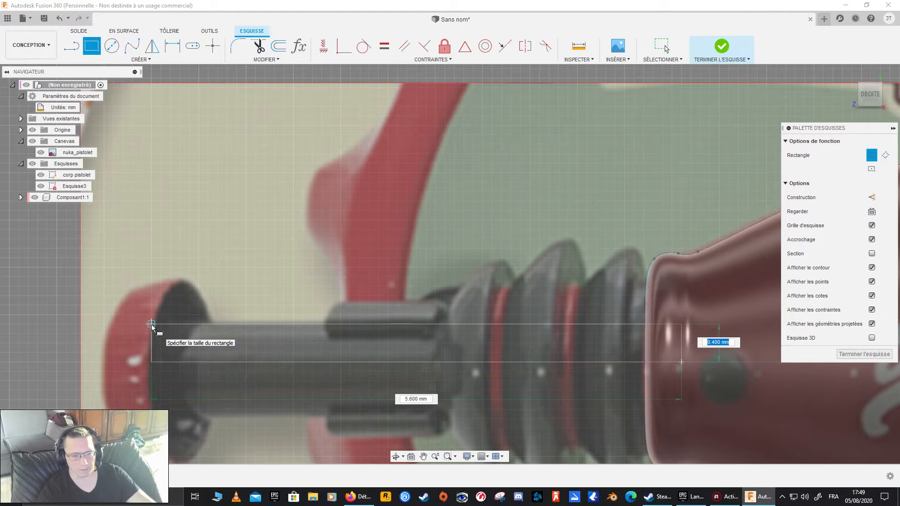
{"action": "left_click", "coordinate": [151, 324]}
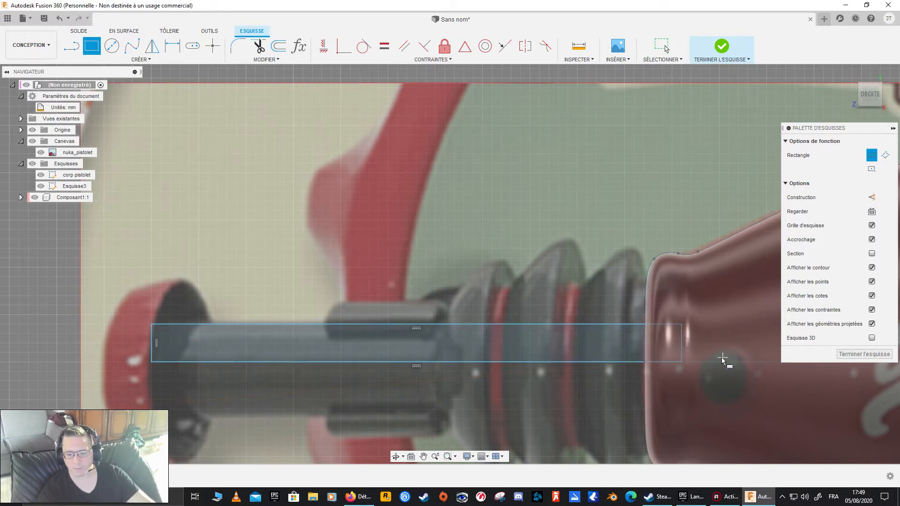
- Finish the rectangle sketch and rename it canon avant
{"action": "left_click", "coordinate": [852, 355]}
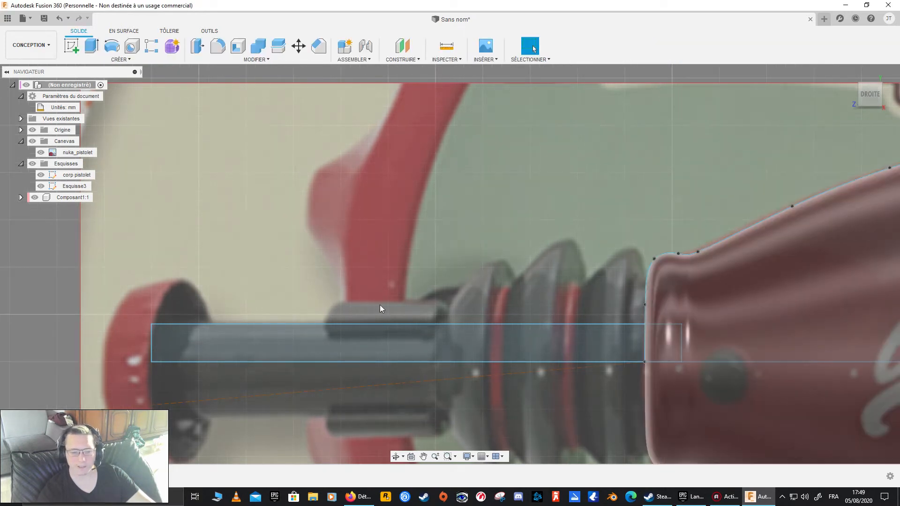
{"action": "scroll", "coordinate": [464, 296], "scroll_direction": "up", "scroll_amount": 3}
{"action": "scroll", "coordinate": [464, 296], "scroll_direction": "down", "scroll_amount": 3}
{"action": "left_click", "coordinate": [71, 187]}
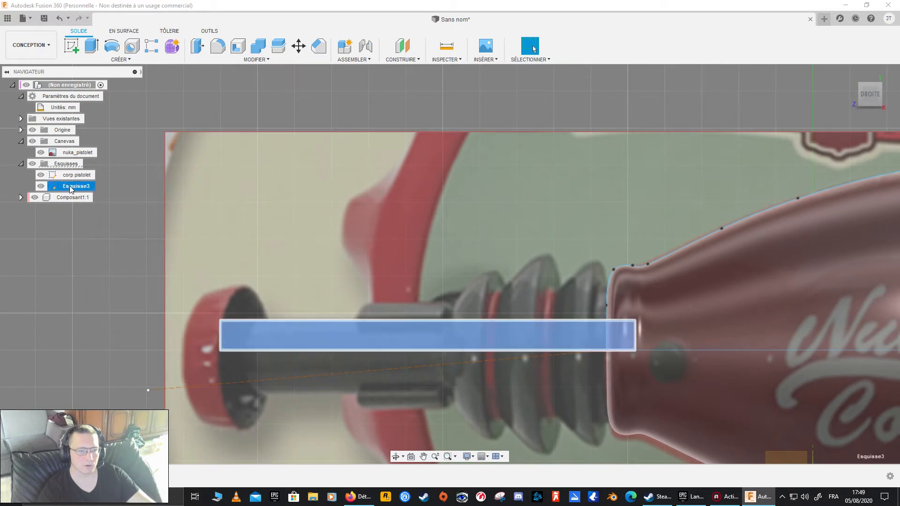
{"action": "left_click", "coordinate": [78, 188]}
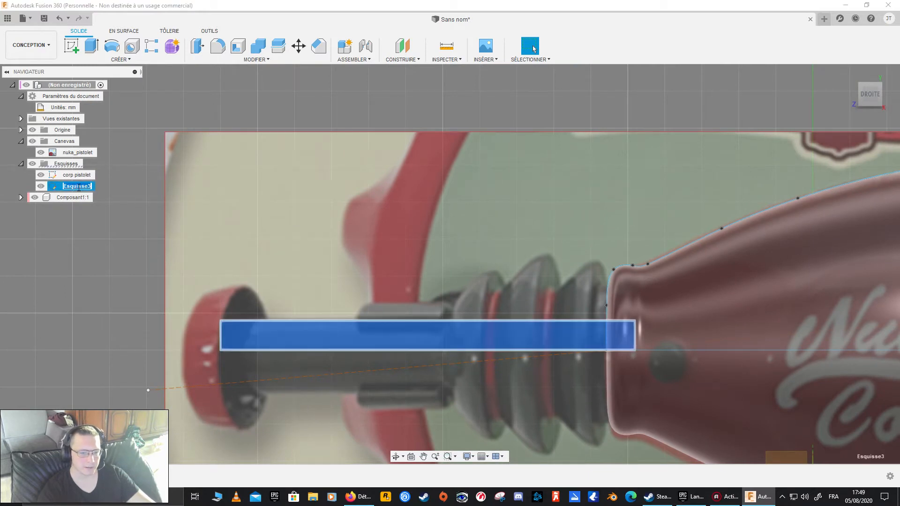
{"action": "type", "text": "canon avant"}
{"action": "key", "text": "Return"}
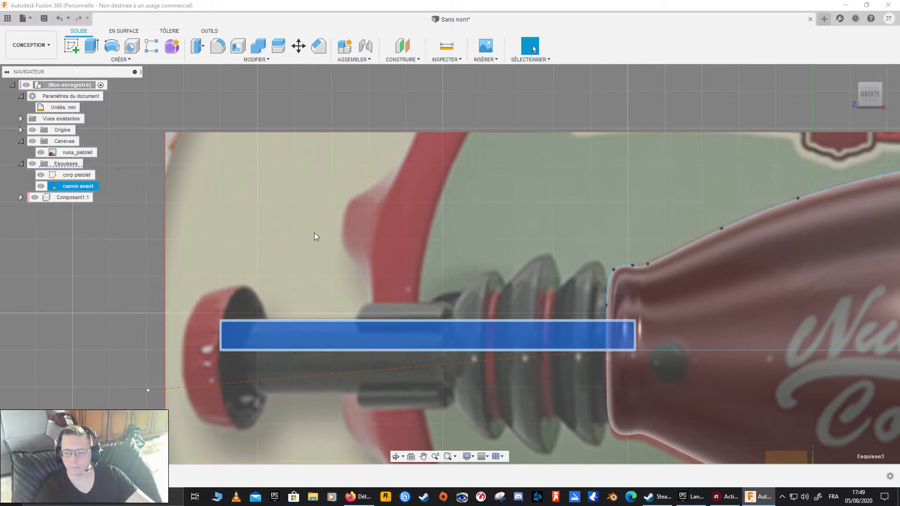
{"action": "left_click", "coordinate": [240, 232]}
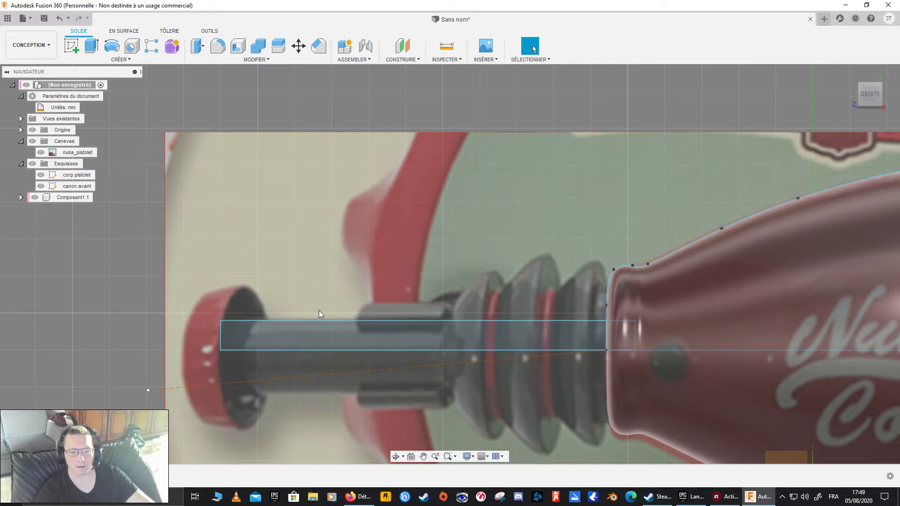
- Hide the nuka_pistolet canvas, and briefly hide the corp pistolet sketch to check the barrel rectangle against the body
{"action": "left_click", "coordinate": [40, 152]}
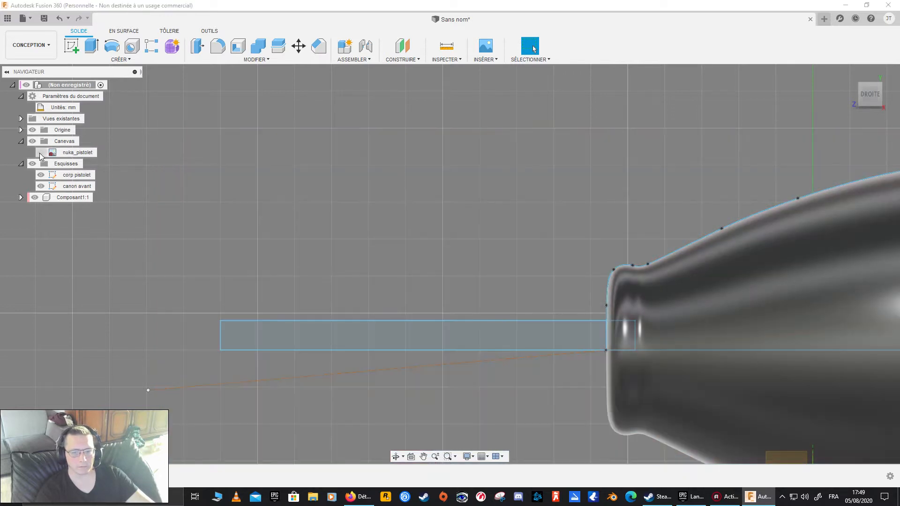
{"action": "middle_click_drag", "start_coordinate": [314, 237], "coordinate": [311, 272], "text": "shift"}
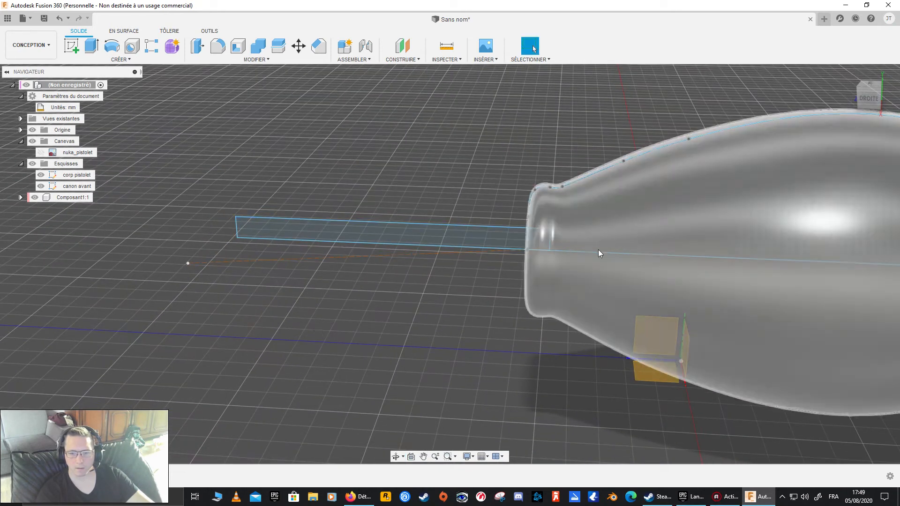
{"action": "left_click", "coordinate": [383, 259]}
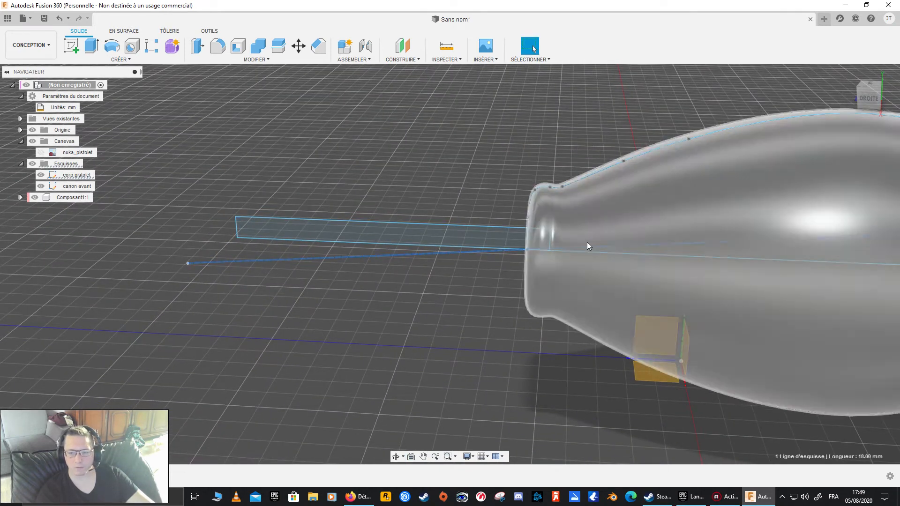
{"action": "left_click", "coordinate": [48, 176]}
{"action": "left_click", "coordinate": [41, 175]}
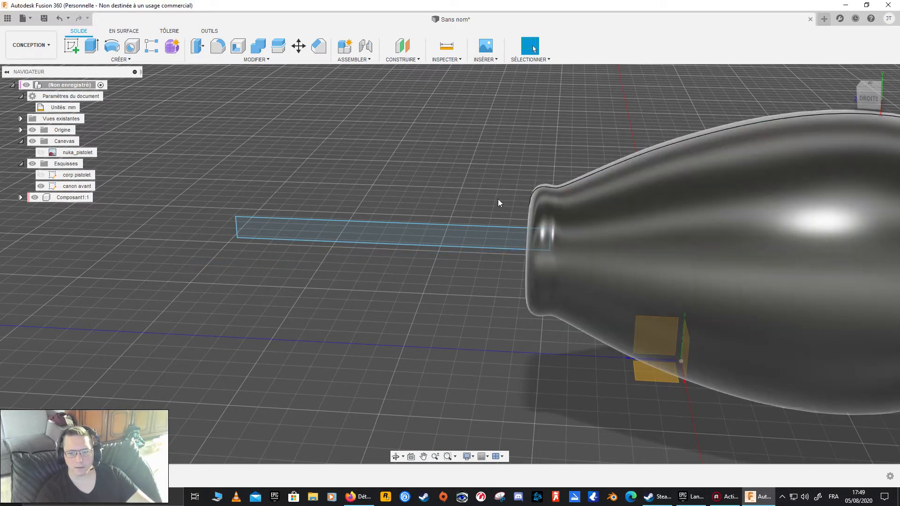
{"action": "left_click", "coordinate": [40, 175]}
{"action": "mouse_move", "coordinate": [332, 323]}
{"action": "middle_mouse_down", "text": "shift"}
{"action": "mouse_move", "coordinate": [143, 325]}
{"action": "mouse_move", "coordinate": [341, 305]}
{"action": "middle_mouse_up", "text": "shift"}
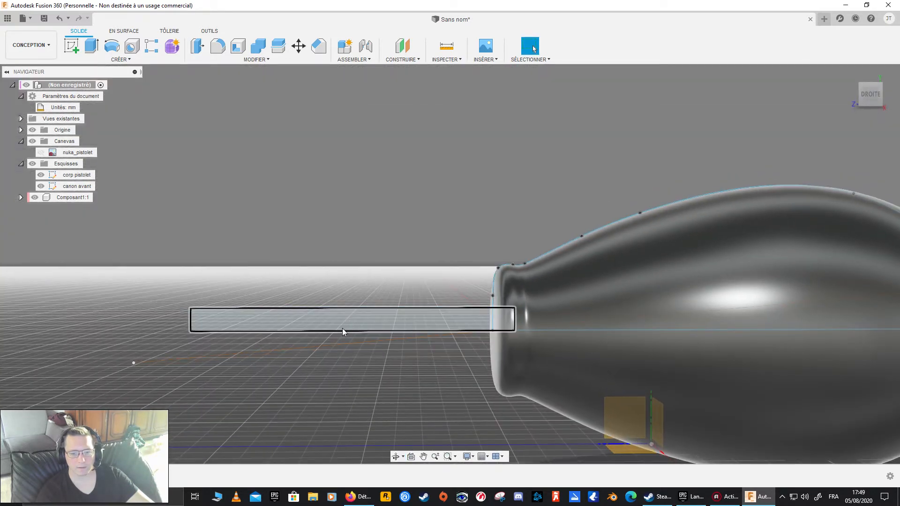
- Set up a full 360° Revolve of the canon avant rectangle around its lower long edge
{"action": "left_click", "coordinate": [319, 320]}
{"action": "mouse_move", "coordinate": [227, 355]}
{"action": "middle_mouse_down", "text": "shift"}
{"action": "mouse_move", "coordinate": [256, 371]}
{"action": "mouse_move", "coordinate": [358, 353]}
{"action": "middle_mouse_up", "text": "shift"}
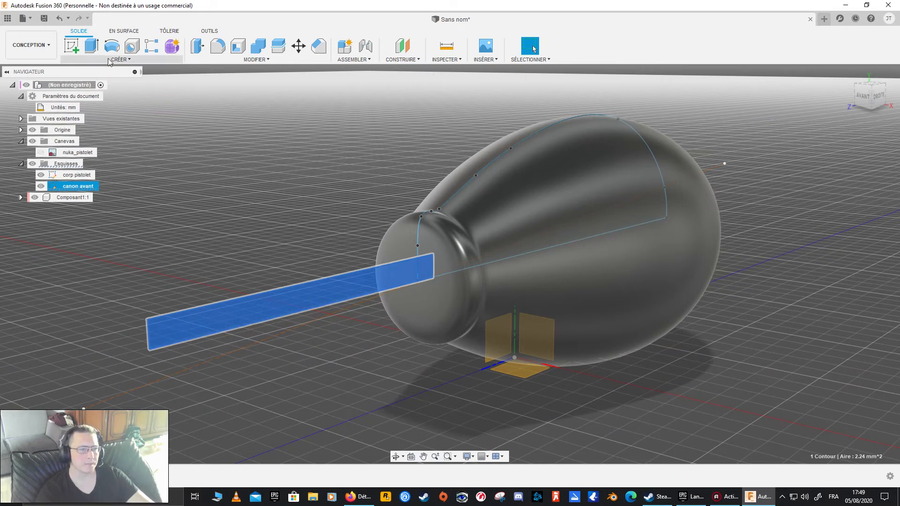
{"action": "left_click", "coordinate": [126, 61]}
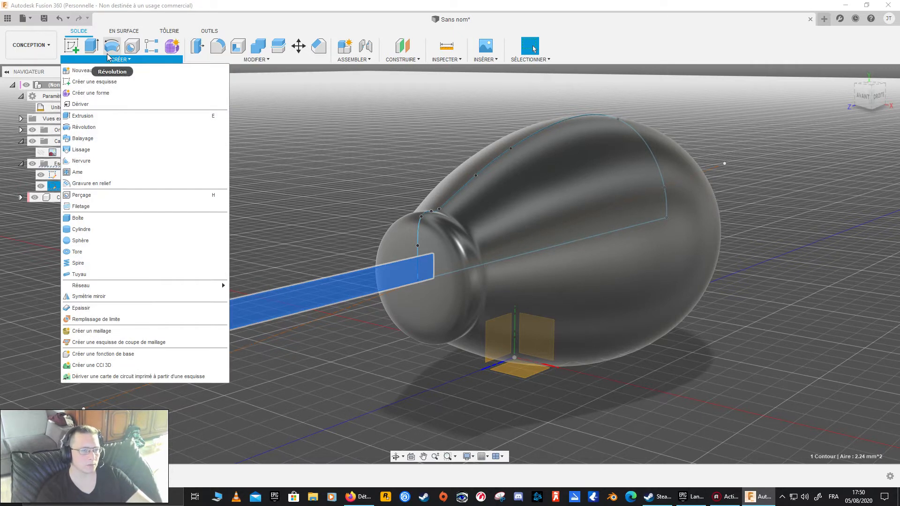
{"action": "left_click", "coordinate": [222, 127]}
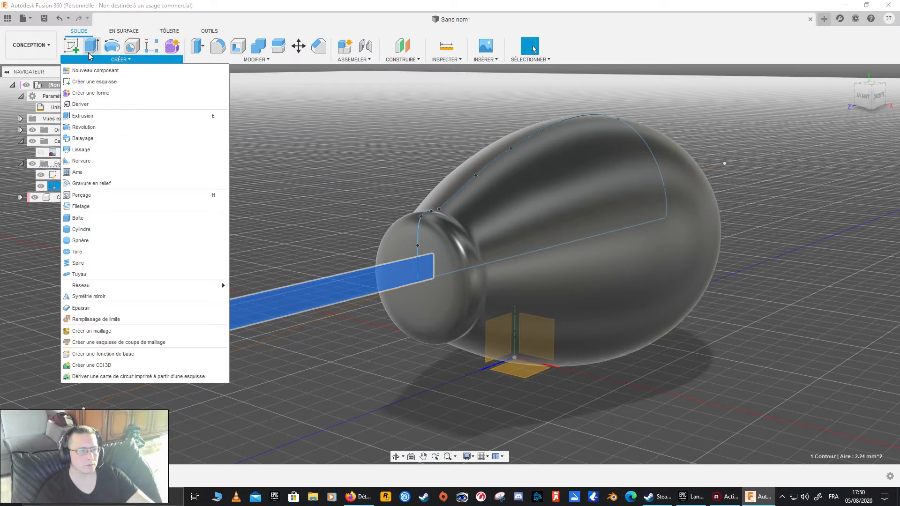
{"action": "left_click", "coordinate": [126, 61]}
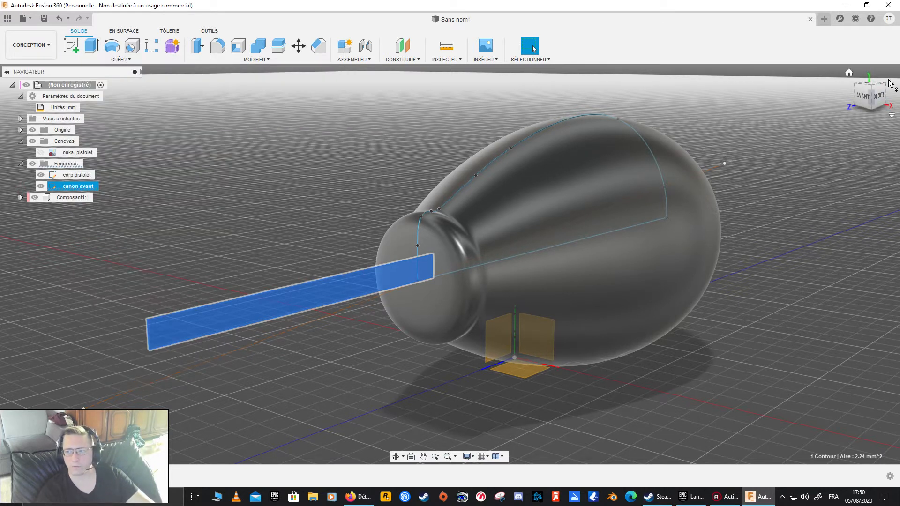
{"action": "left_click", "coordinate": [878, 96]}
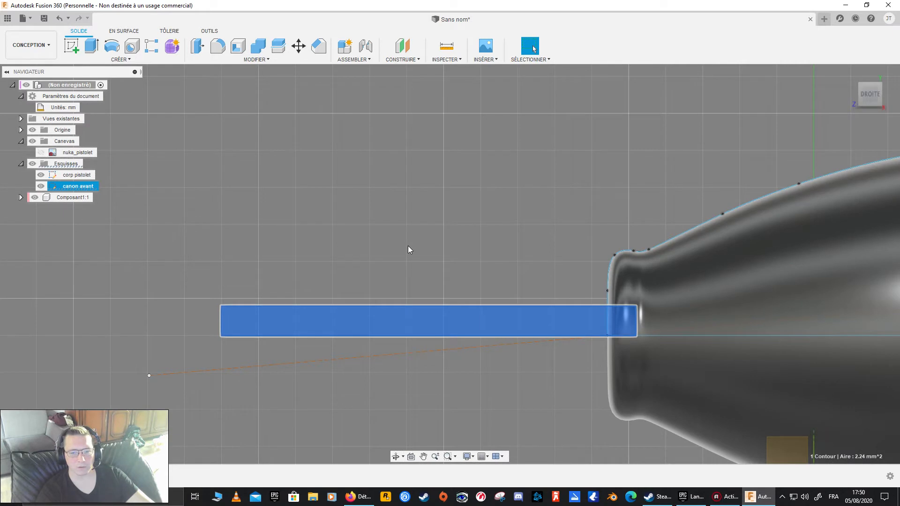
{"action": "right_click", "coordinate": [409, 250]}
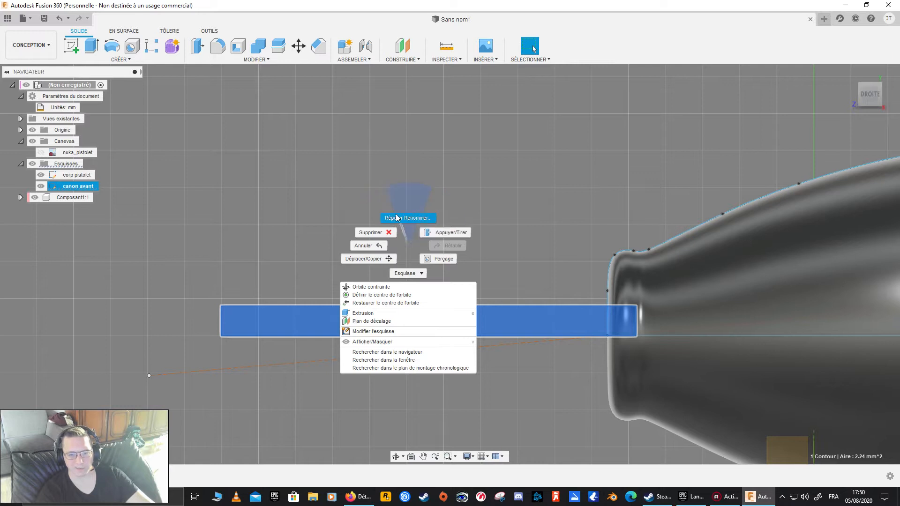
{"action": "left_click", "coordinate": [394, 161]}
{"action": "middle_click_drag", "start_coordinate": [343, 215], "coordinate": [377, 221], "text": "shift"}
{"action": "left_click", "coordinate": [111, 46]}
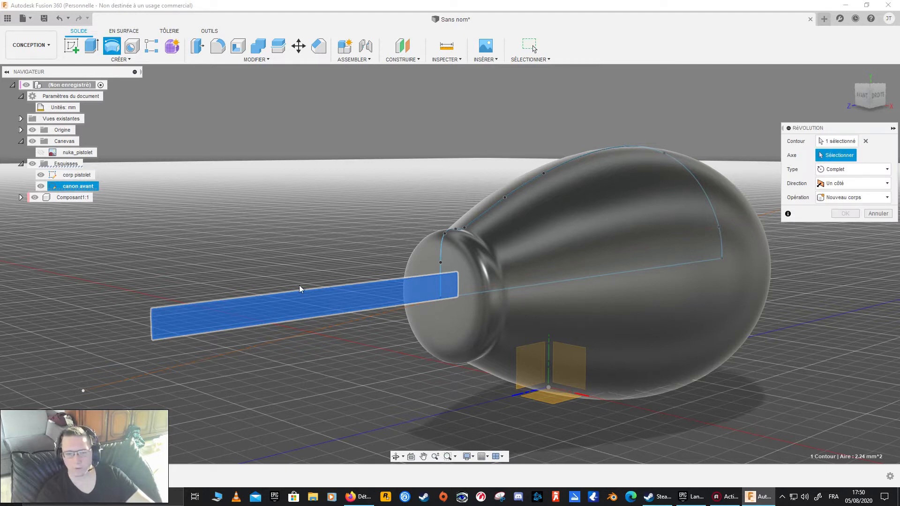
{"action": "left_click", "coordinate": [837, 142]}
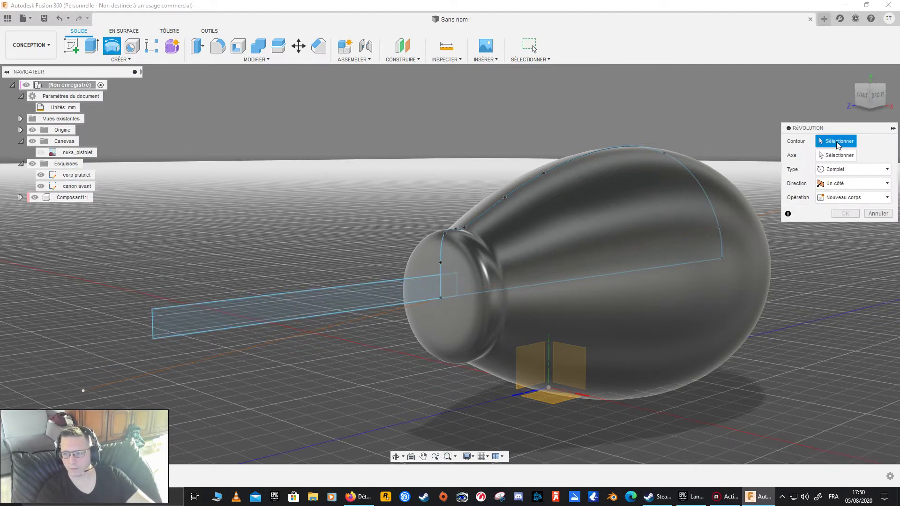
{"action": "left_click", "coordinate": [317, 305]}
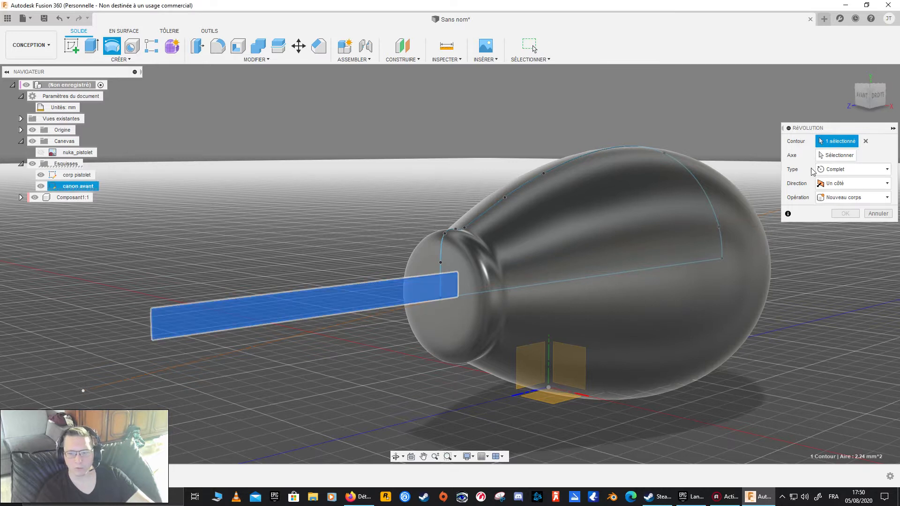
{"action": "left_click", "coordinate": [852, 157]}
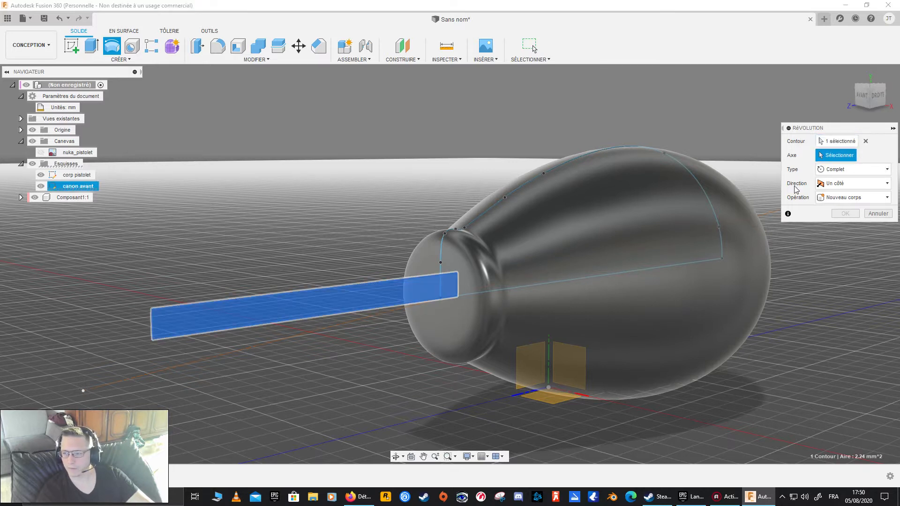
{"action": "left_click", "coordinate": [362, 309]}
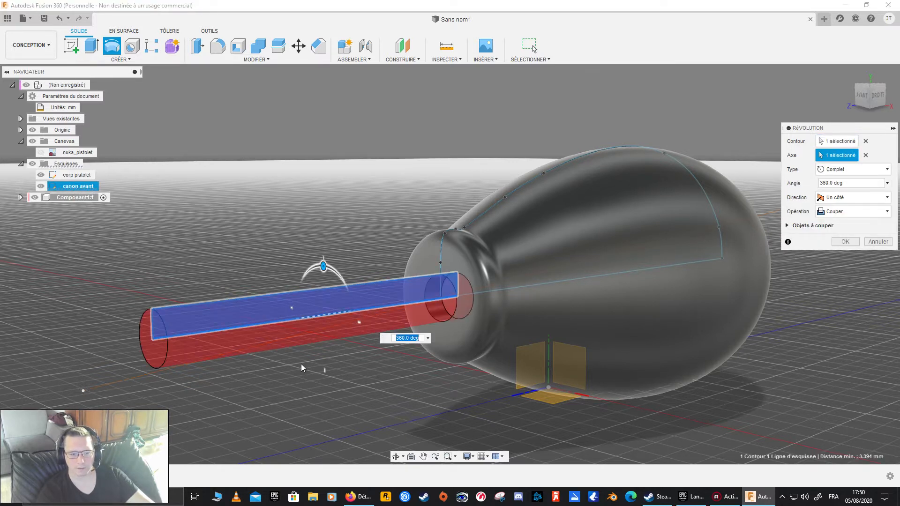
- Set the barrel's revolve to Nouveau composant with direction Un côté, and create it
{"action": "left_click", "coordinate": [879, 212]}
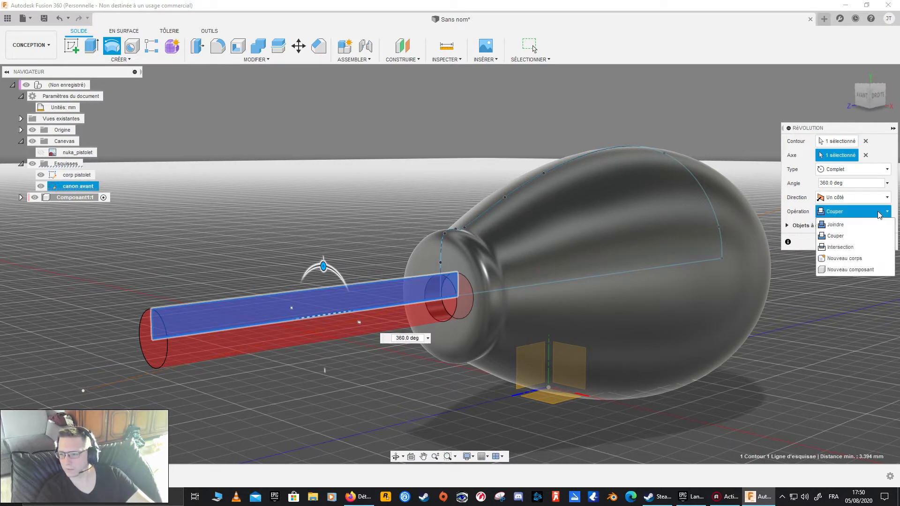
{"action": "left_click", "coordinate": [869, 271]}
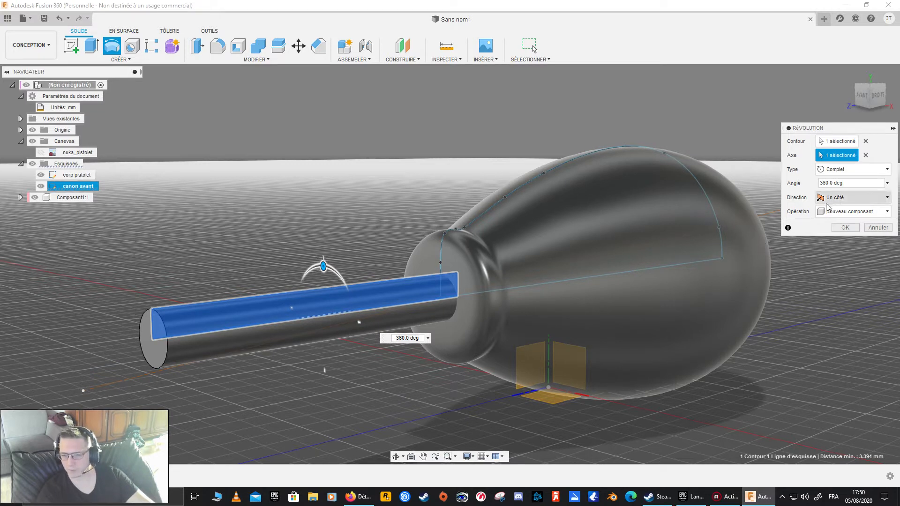
{"action": "middle_click_drag", "start_coordinate": [443, 353], "coordinate": [373, 368], "text": "shift"}
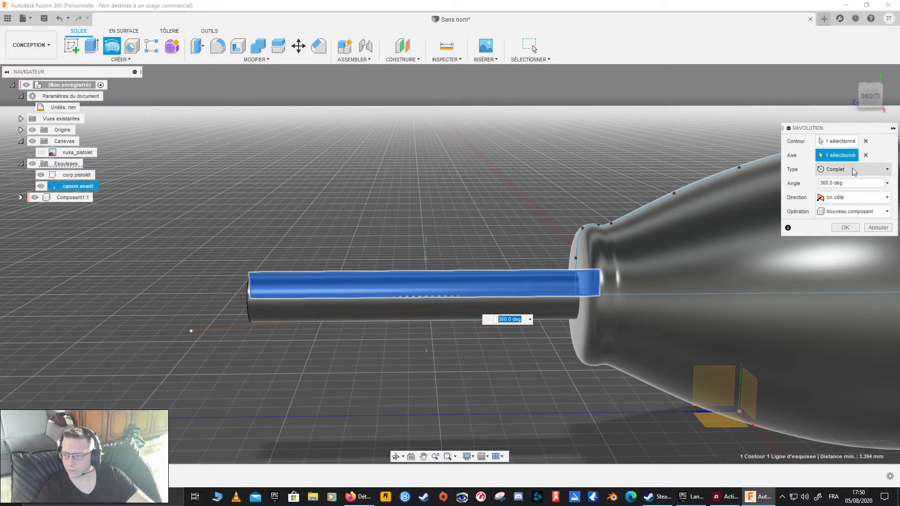
{"action": "left_click", "coordinate": [856, 200]}
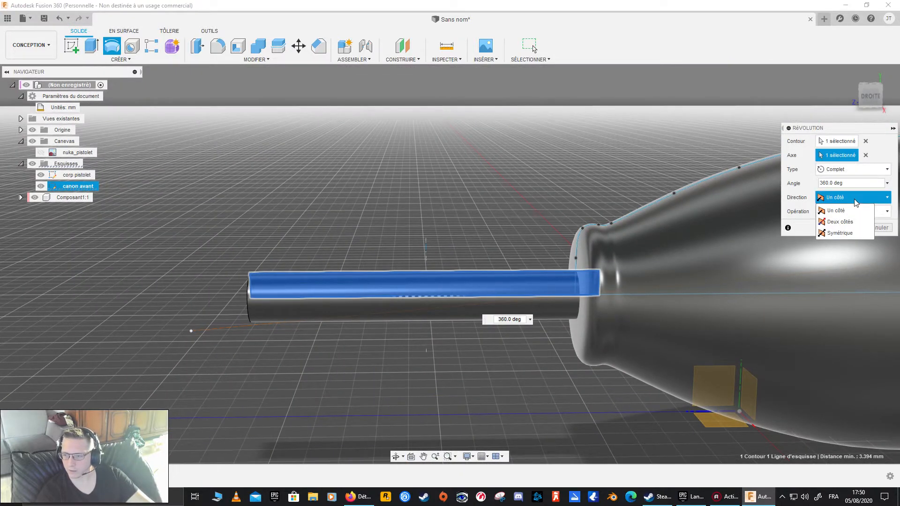
{"action": "left_click", "coordinate": [851, 233]}
{"action": "left_click", "coordinate": [866, 197]}
{"action": "left_click", "coordinate": [835, 211]}
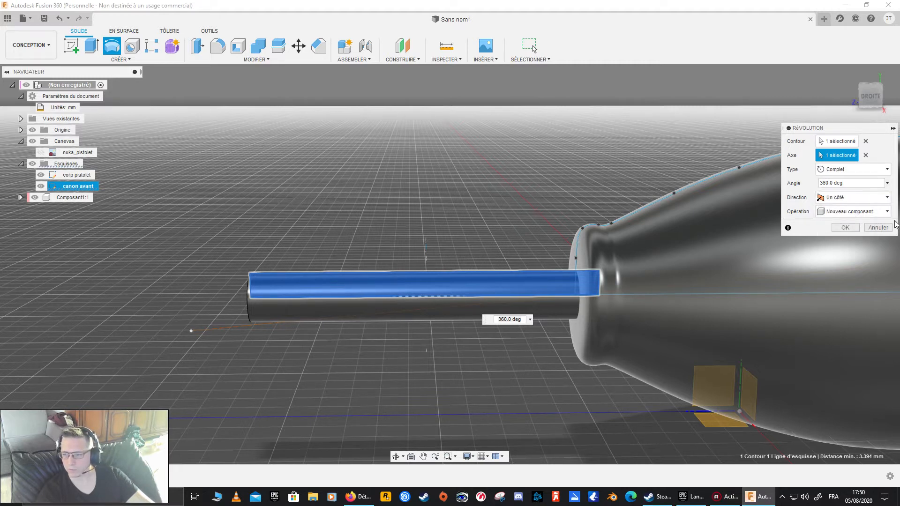
{"action": "left_click", "coordinate": [845, 227]}
- Examine the barrel's junction with the body's neck and temporarily show the nuka_pistolet canvas to compare the barrel's length and thickness
{"action": "middle_click_drag", "start_coordinate": [344, 191], "coordinate": [373, 186], "text": "shift"}
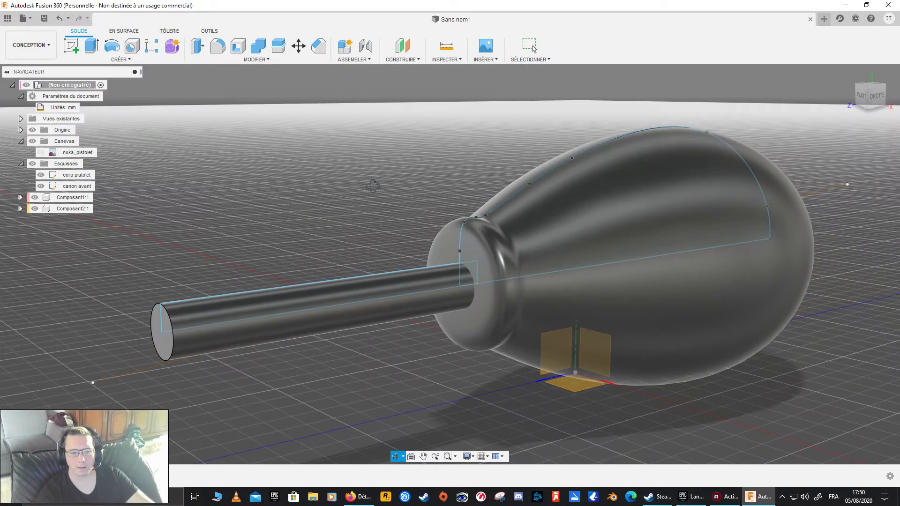
{"action": "middle_click_drag", "start_coordinate": [562, 248], "coordinate": [464, 272]}
{"action": "scroll", "coordinate": [440, 291], "scroll_direction": "up", "scroll_amount": 3}
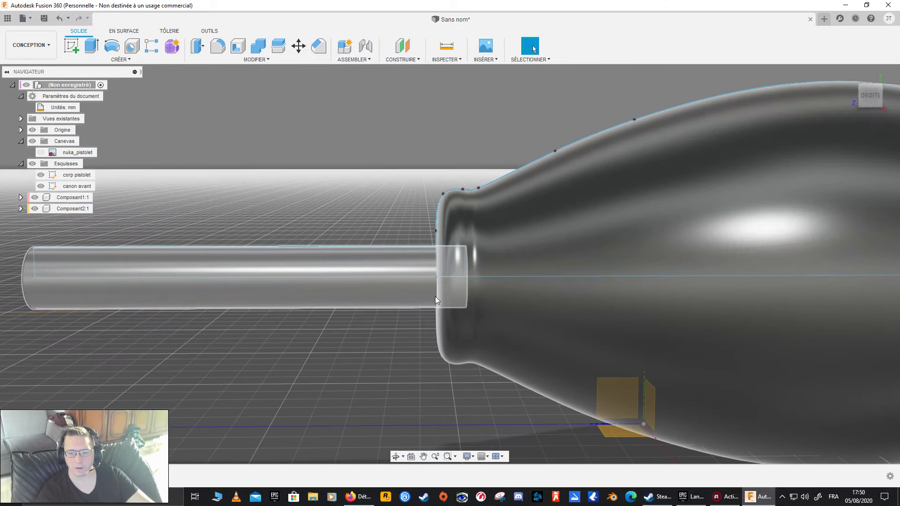
{"action": "scroll", "coordinate": [435, 296], "scroll_direction": "down", "scroll_amount": 4}
{"action": "scroll", "coordinate": [386, 300], "scroll_direction": "down", "scroll_amount": 3}
{"action": "mouse_move", "coordinate": [386, 300]}
{"action": "middle_mouse_down", "text": "shift"}
{"action": "mouse_move", "coordinate": [445, 324]}
{"action": "mouse_move", "coordinate": [382, 291]}
{"action": "middle_mouse_up", "text": "shift"}
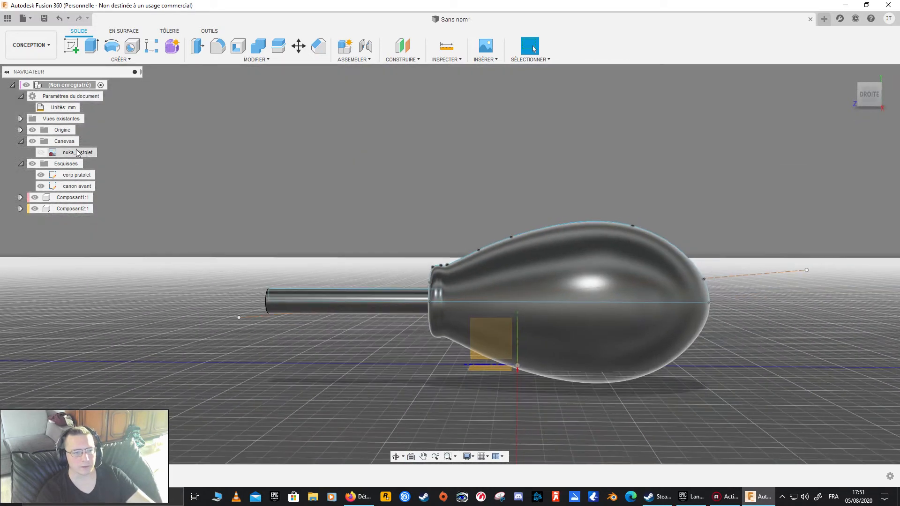
{"action": "left_click", "coordinate": [42, 152]}
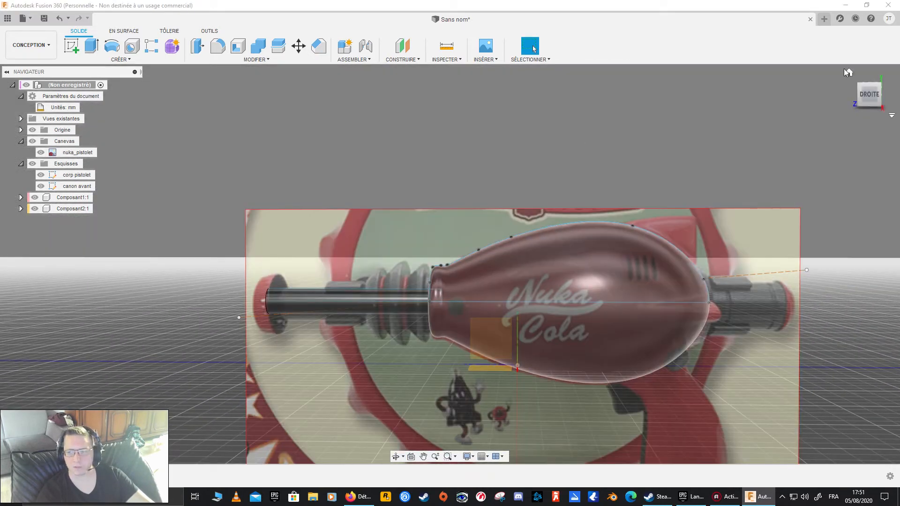
{"action": "left_click", "coordinate": [870, 95]}
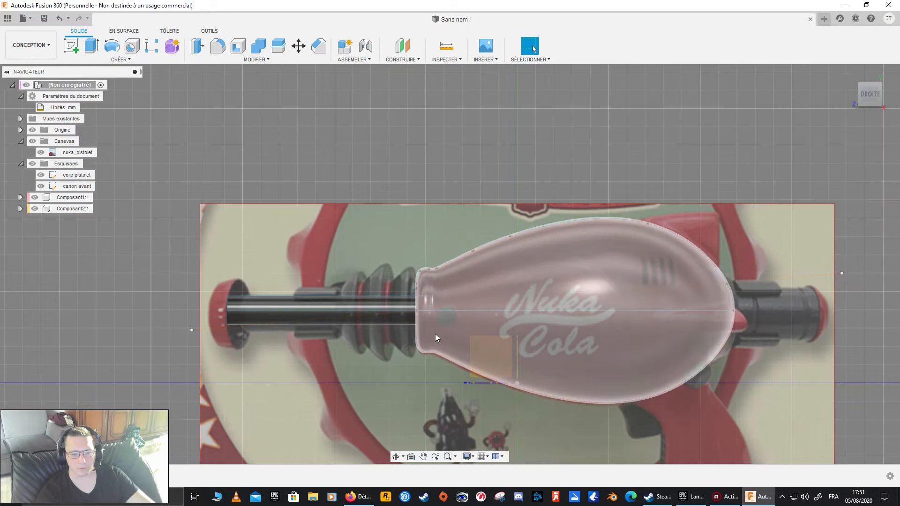
{"action": "scroll", "coordinate": [303, 346], "scroll_direction": "up", "scroll_amount": 2}
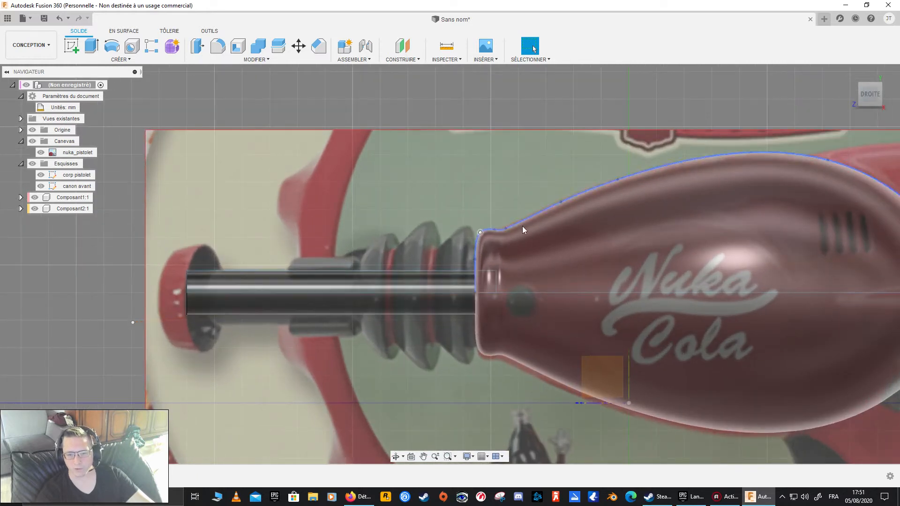
{"action": "left_click", "coordinate": [868, 95]}
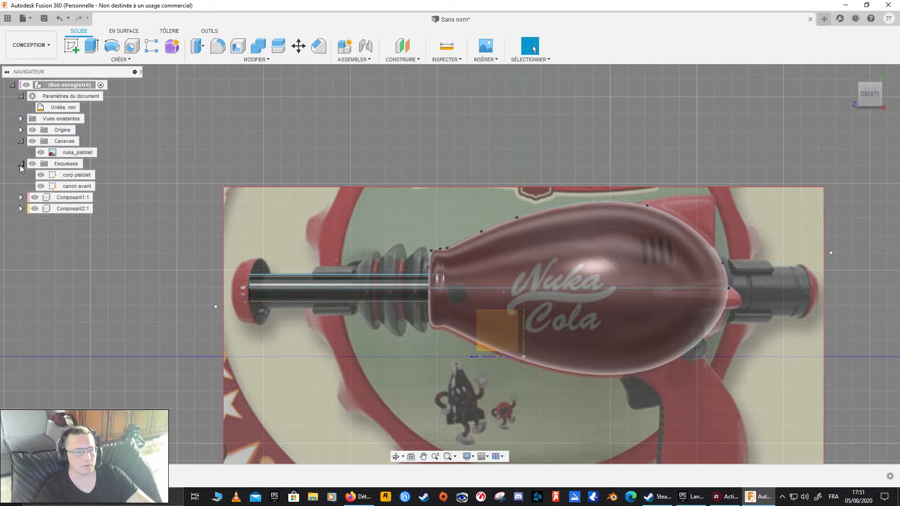
{"action": "left_click", "coordinate": [40, 153]}
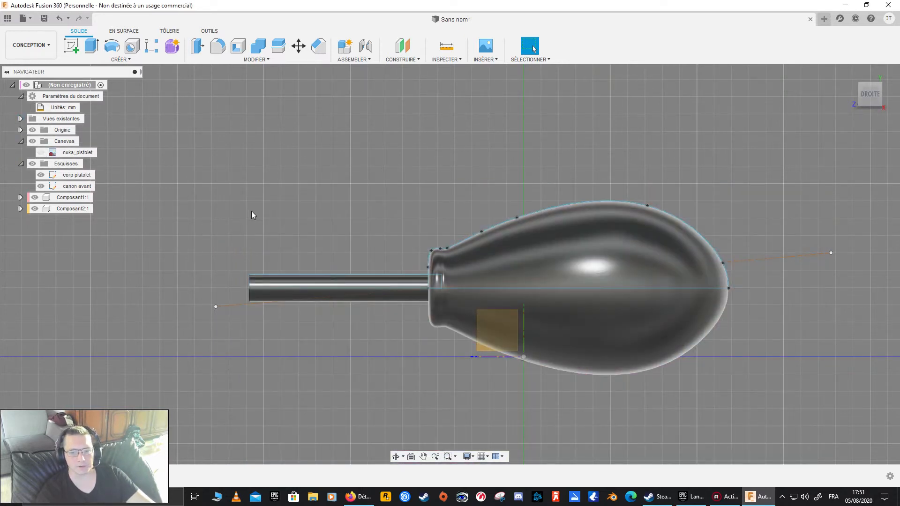
- Start an offset plane from the vertical YZ origin plane, pulled out to 14 mm beside the pistol
{"action": "middle_click_drag", "start_coordinate": [251, 211], "coordinate": [291, 244], "text": "shift"}
{"action": "middle_click_drag", "start_coordinate": [371, 295], "coordinate": [392, 310], "text": "shift"}
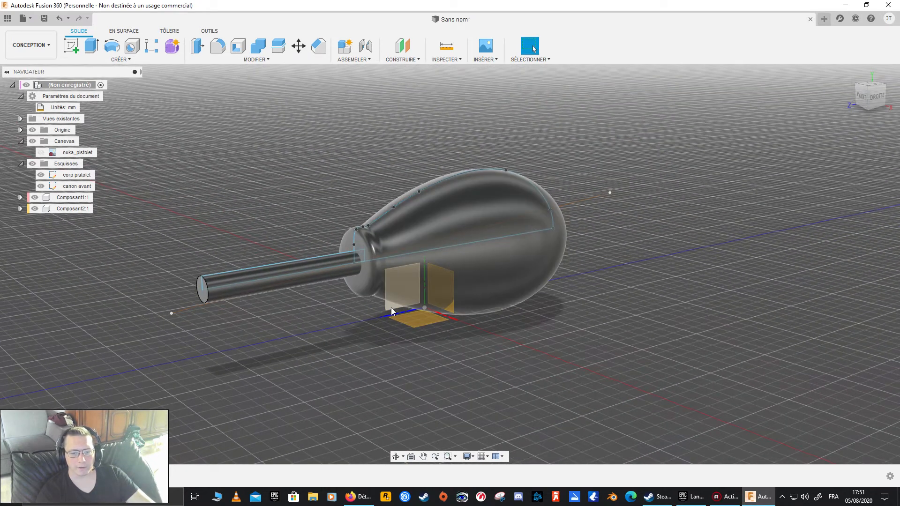
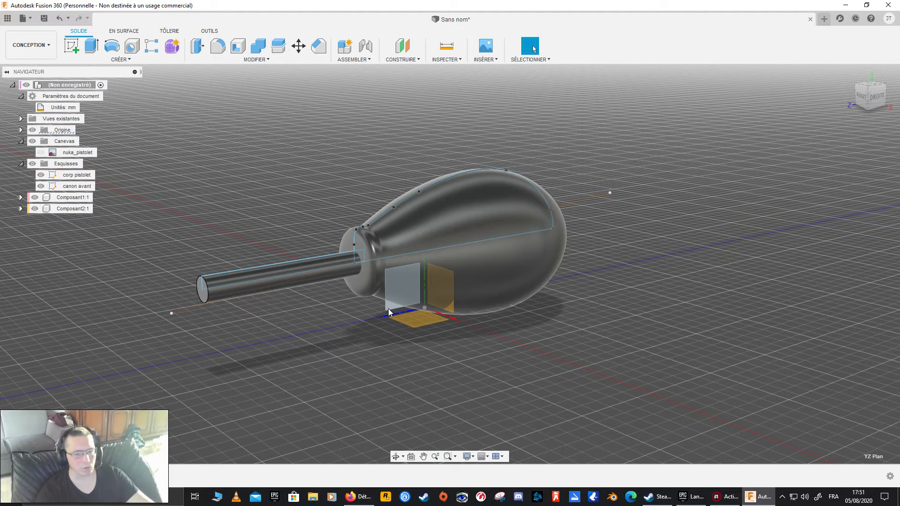
{"action": "left_click", "coordinate": [401, 59]}
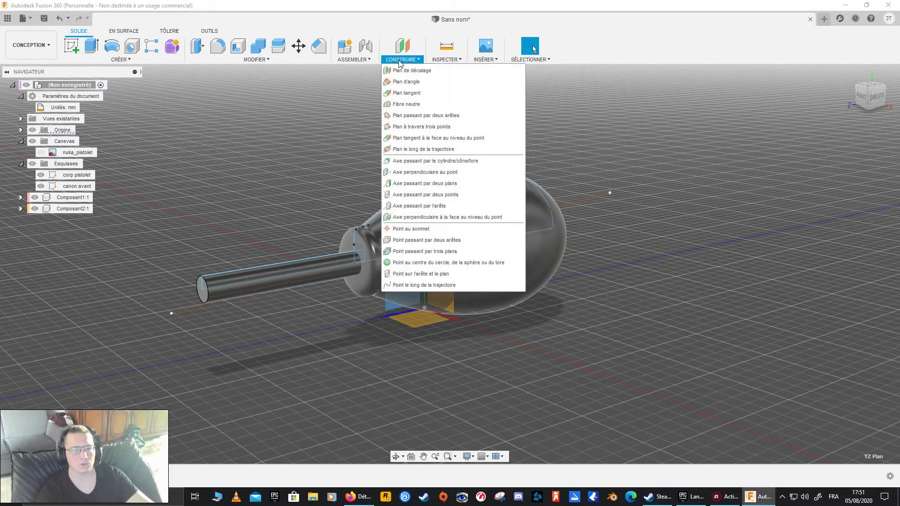
{"action": "left_click", "coordinate": [422, 72]}
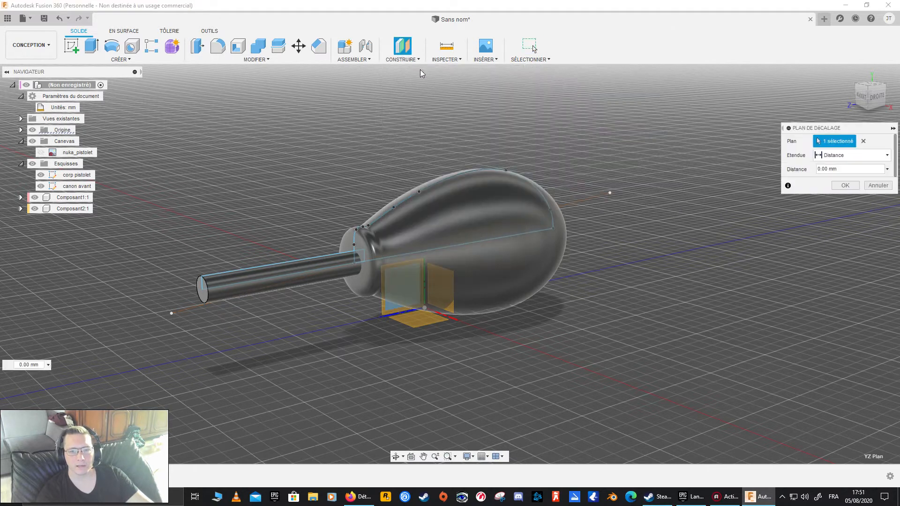
{"action": "left_click", "coordinate": [388, 307]}
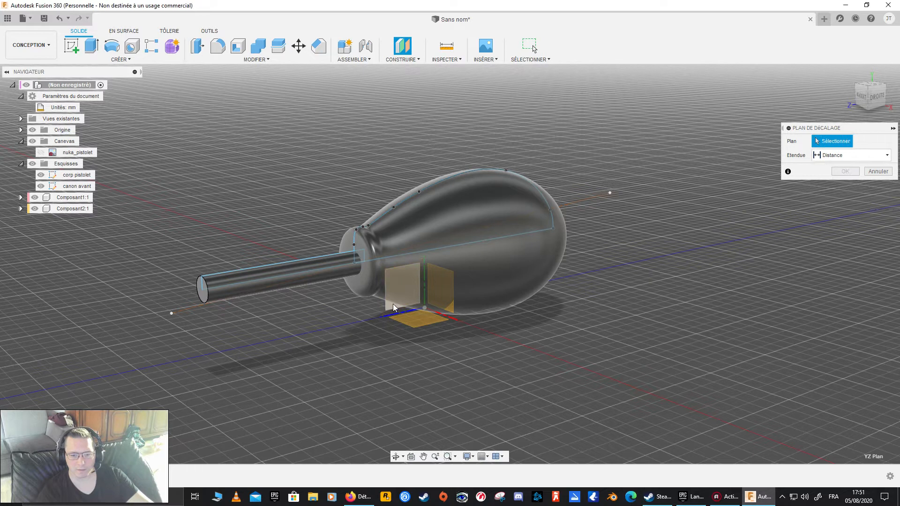
{"action": "left_click", "coordinate": [393, 304]}
{"action": "scroll", "coordinate": [290, 296], "scroll_direction": "down", "scroll_amount": 5}
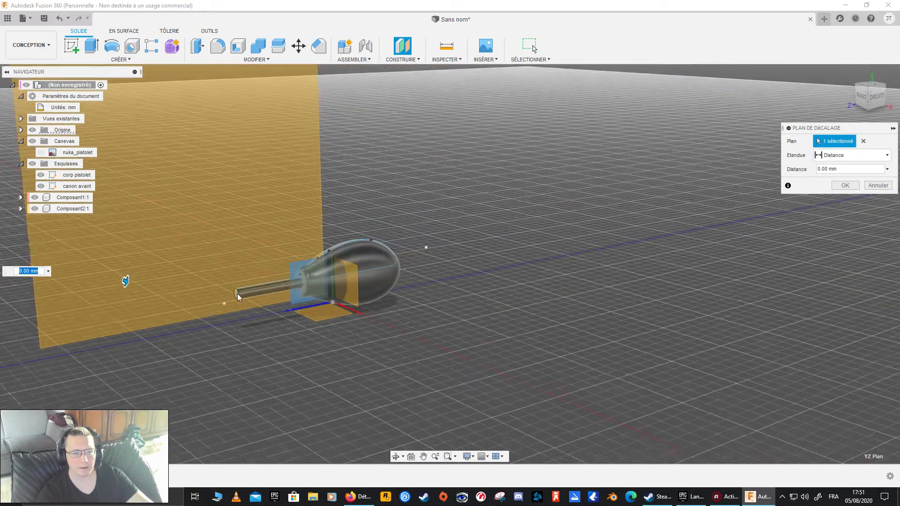
{"action": "left_click_drag", "start_coordinate": [160, 285], "coordinate": [209, 311]}
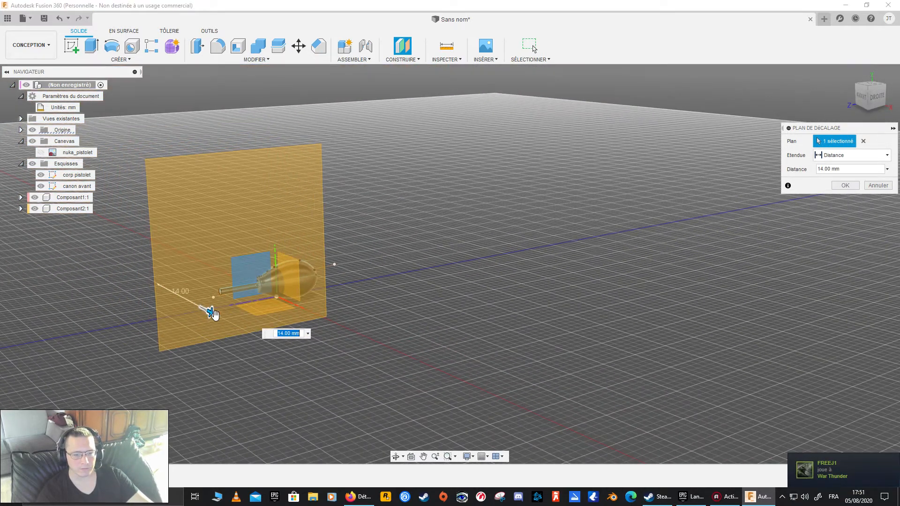
- Reduce the offset plane's distance from the YZ plane to 5 mm and create it beside the pistol
{"action": "left_click", "coordinate": [874, 99]}
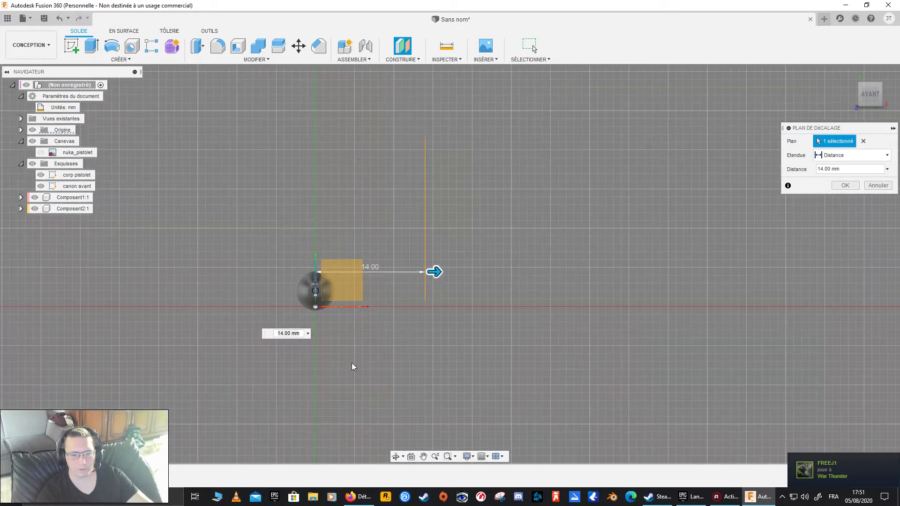
{"action": "scroll", "coordinate": [382, 294], "scroll_direction": "up", "scroll_amount": 2}
{"action": "left_click_drag", "start_coordinate": [457, 263], "coordinate": [351, 263]}
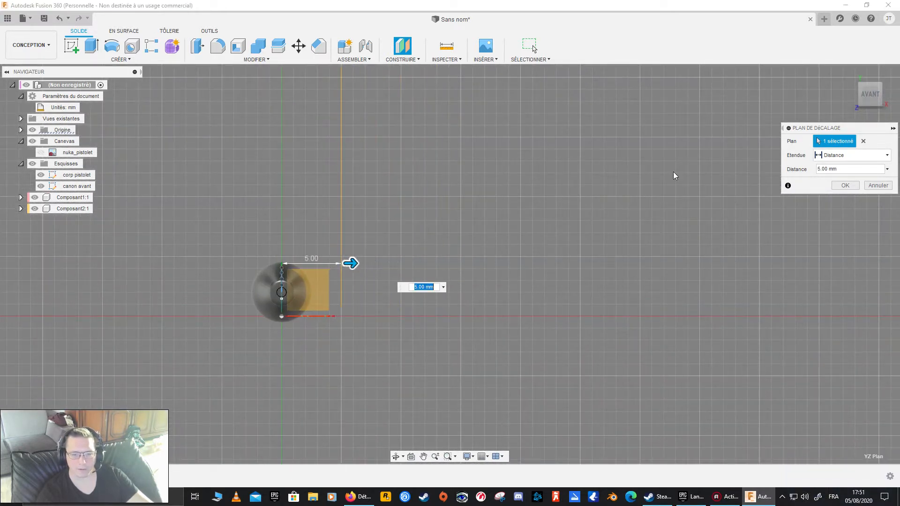
{"action": "left_click", "coordinate": [877, 89]}
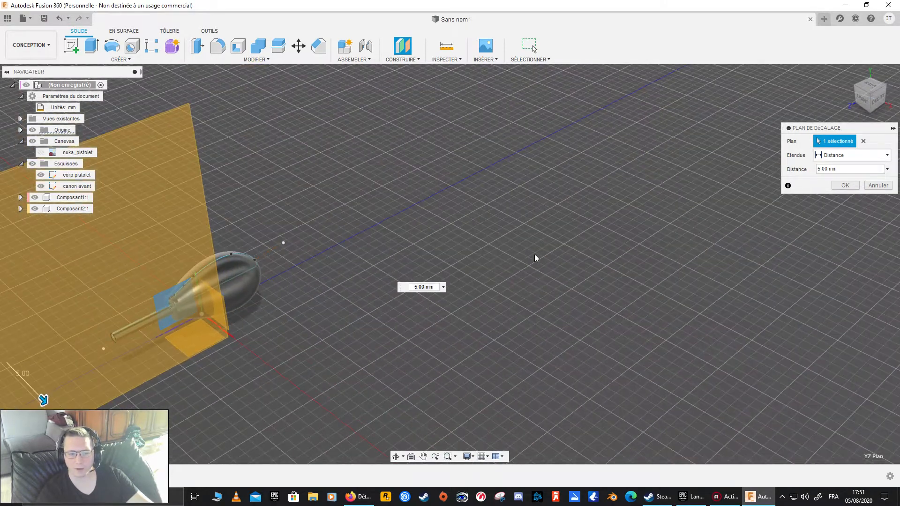
{"action": "middle_click_drag", "start_coordinate": [231, 319], "coordinate": [348, 350], "text": "shift"}
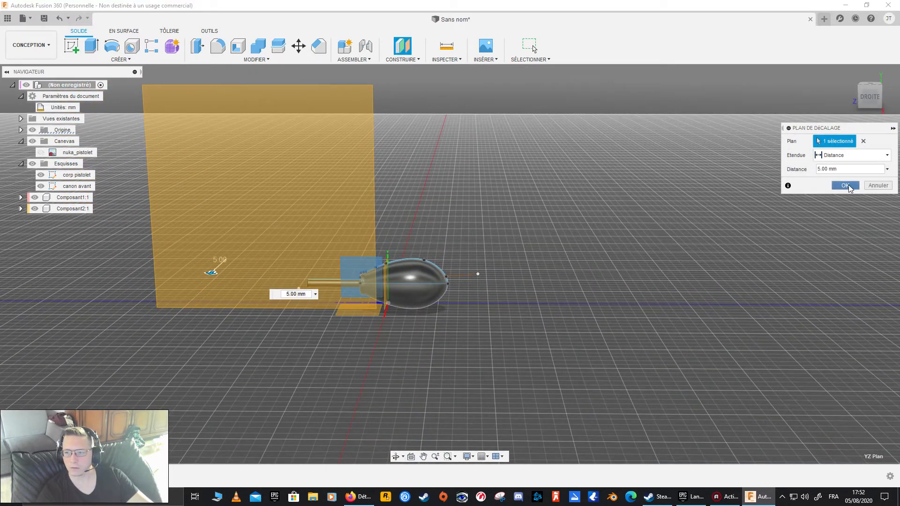
{"action": "left_click", "coordinate": [846, 186]}
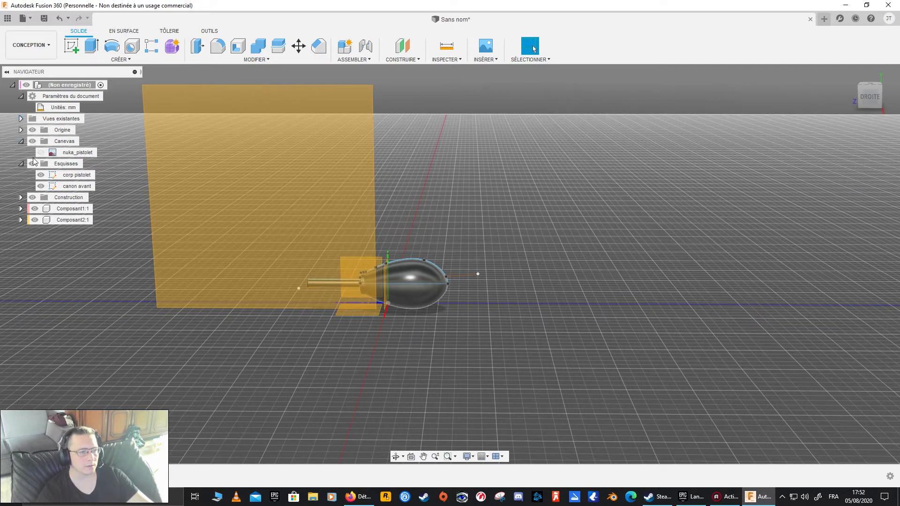
- Turn the nuka_pistolet canvas back on individually, and hide it through its Canevas folder instead, with the folder collapsed
{"action": "left_click", "coordinate": [41, 152]}
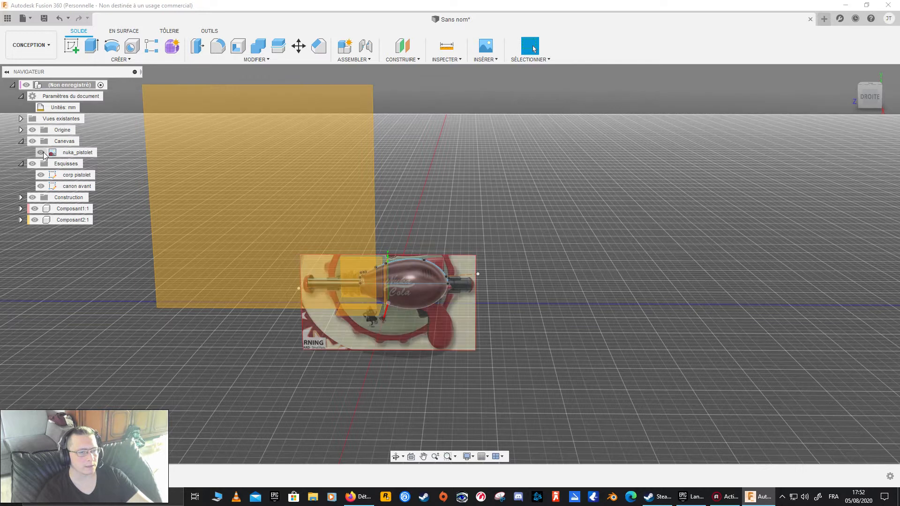
{"action": "left_click", "coordinate": [32, 142]}
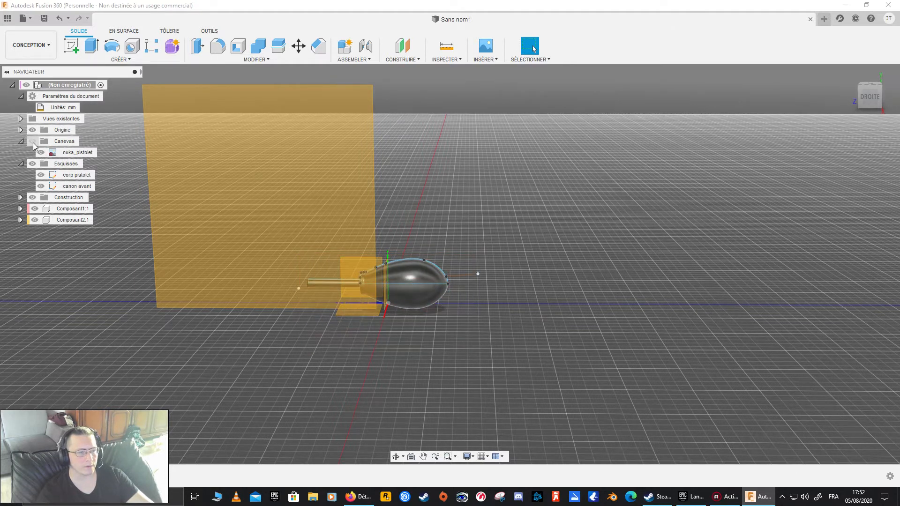
{"action": "left_click", "coordinate": [33, 142]}
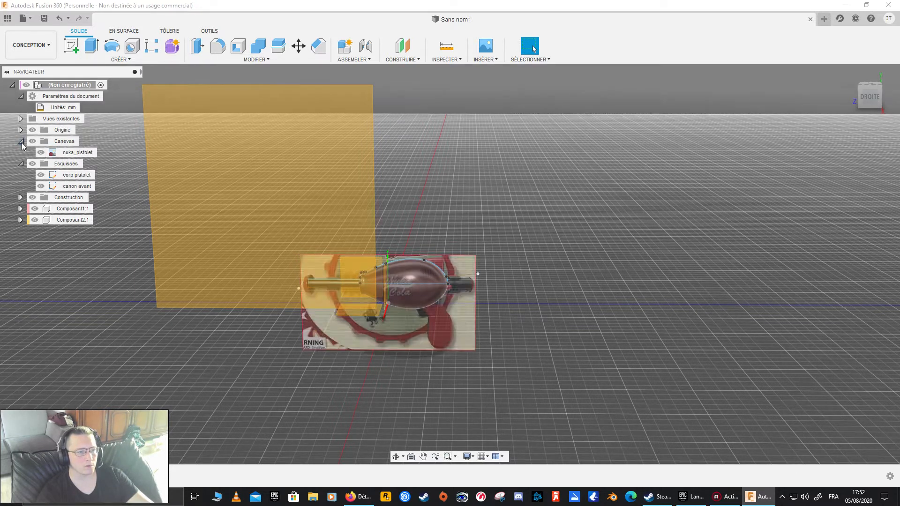
{"action": "left_click", "coordinate": [21, 141]}
{"action": "left_click", "coordinate": [32, 142]}
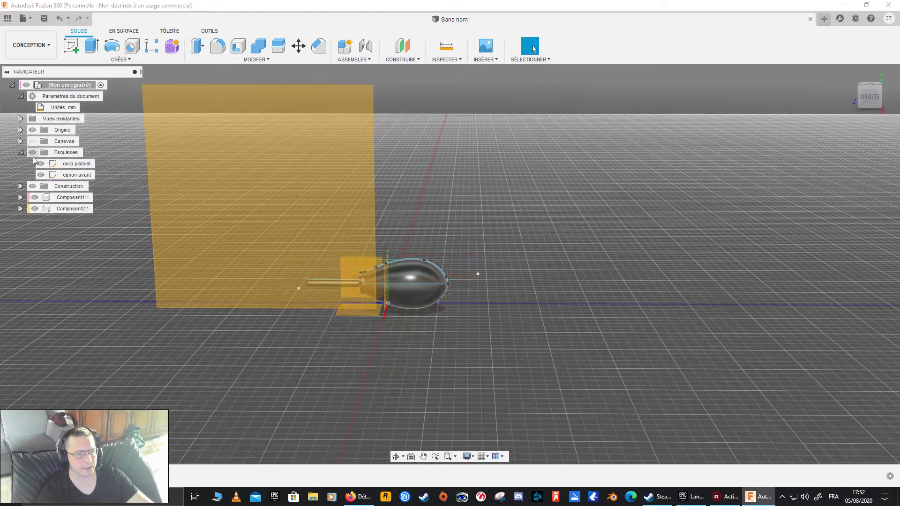
- Check the sketches' visibility by hiding and reshowing them, and collapse the Esquisses folder with its display left on
{"action": "left_click", "coordinate": [41, 175]}
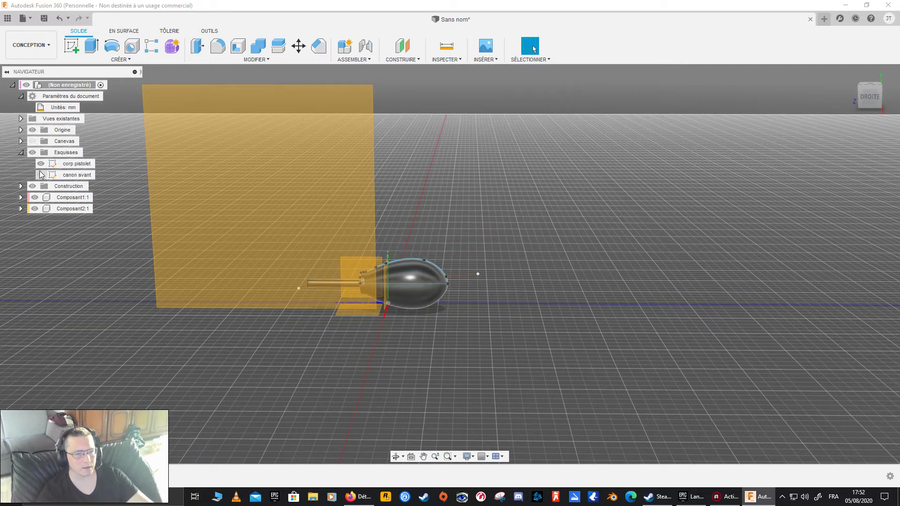
{"action": "left_click", "coordinate": [33, 153]}
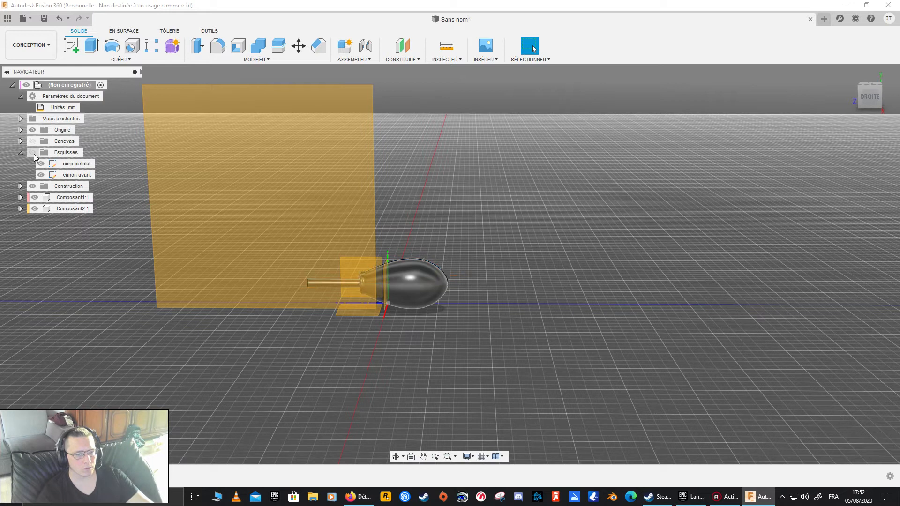
{"action": "left_click", "coordinate": [20, 152]}
{"action": "left_click", "coordinate": [32, 153]}
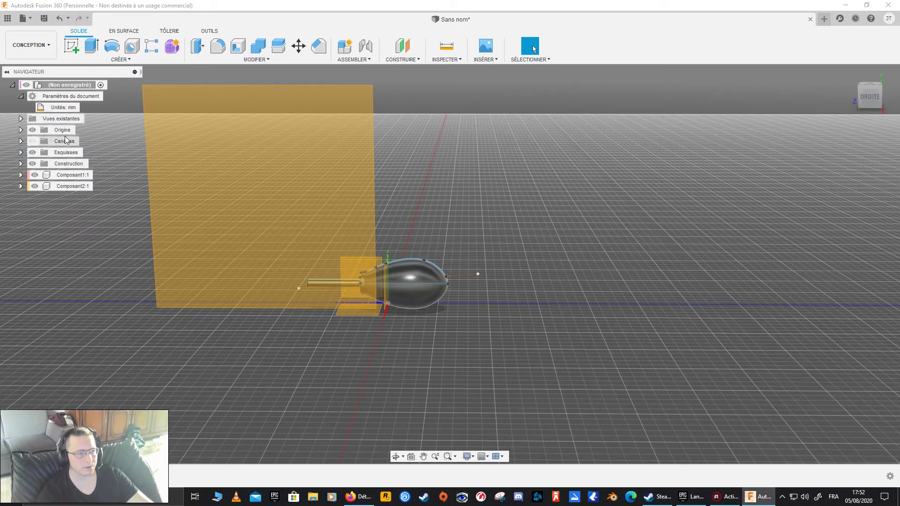
- Toggle the visibility of construction plane Plan1 and examine its position relative to the model from several angles and the right side
{"action": "left_click", "coordinate": [21, 164]}
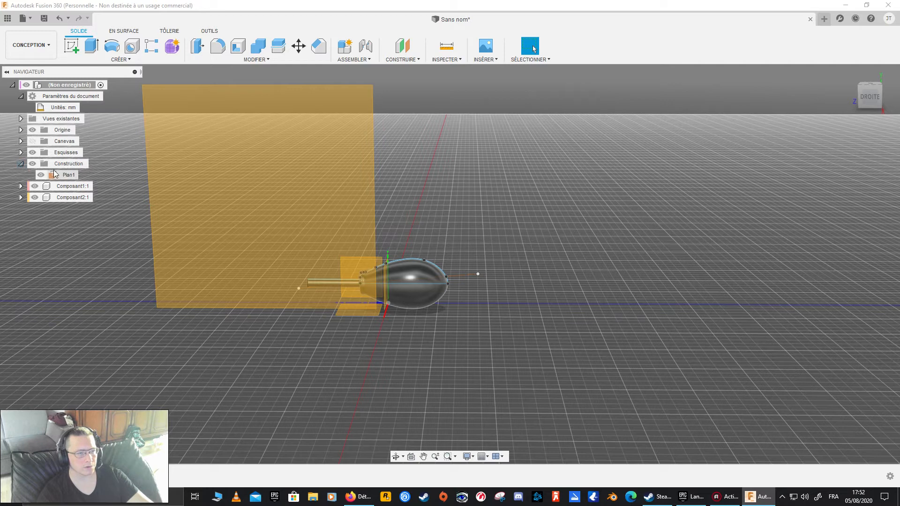
{"action": "left_click", "coordinate": [41, 176]}
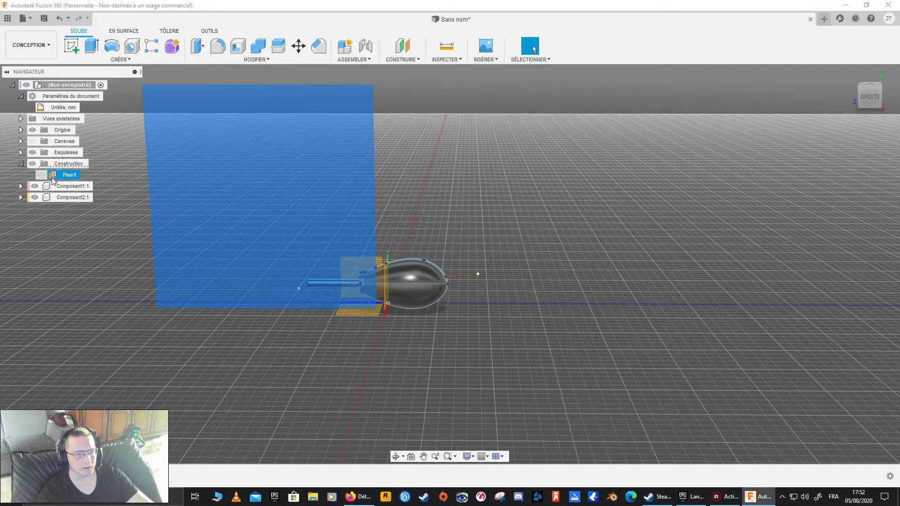
{"action": "left_click", "coordinate": [41, 175]}
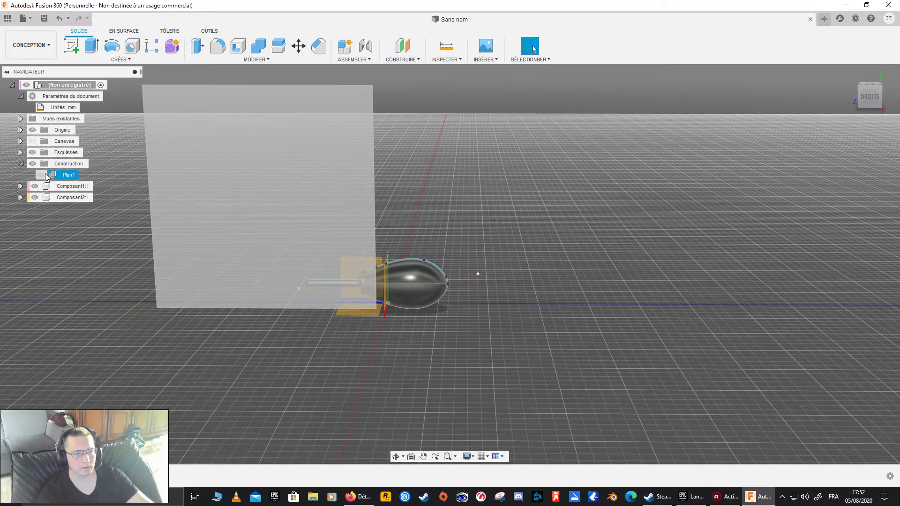
{"action": "left_click", "coordinate": [41, 176]}
{"action": "left_click", "coordinate": [41, 176]}
{"action": "middle_click_drag", "start_coordinate": [282, 261], "coordinate": [234, 275], "text": "shift"}
{"action": "left_click", "coordinate": [50, 177]}
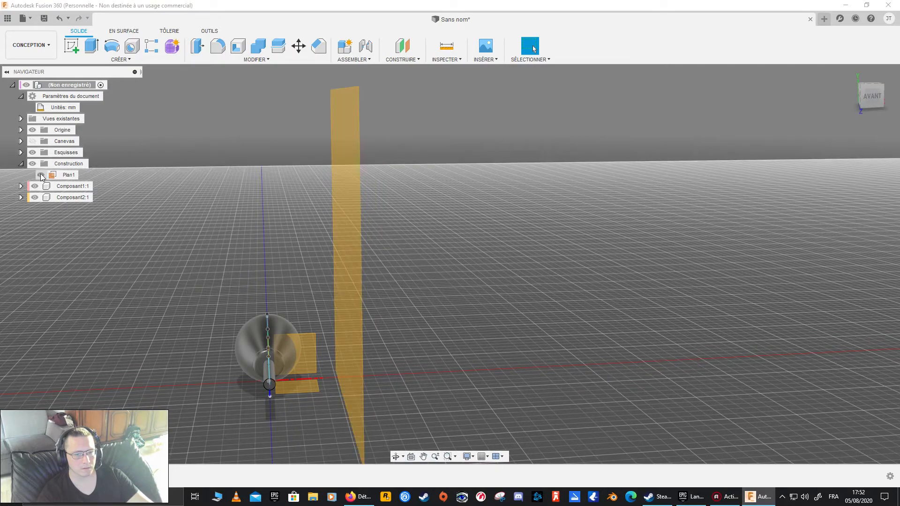
{"action": "middle_click_drag", "start_coordinate": [341, 264], "coordinate": [278, 272], "text": "shift"}
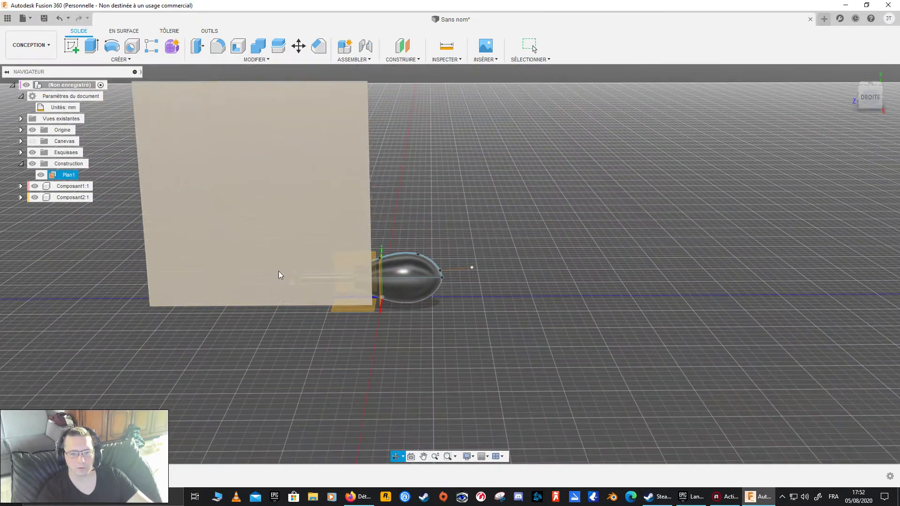
{"action": "left_click", "coordinate": [865, 102]}
{"action": "middle_click_drag", "start_coordinate": [400, 249], "coordinate": [388, 275]}
- Create a section analysis from construction plane Plan1 at a distance of -2.00 mm and hide the plane
{"action": "left_click", "coordinate": [401, 60]}
{"action": "left_click", "coordinate": [443, 60]}
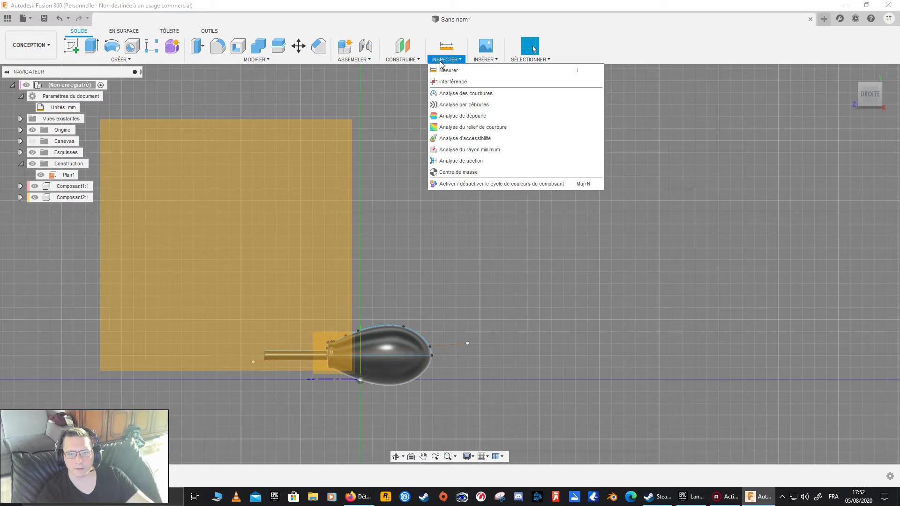
{"action": "left_click", "coordinate": [484, 163]}
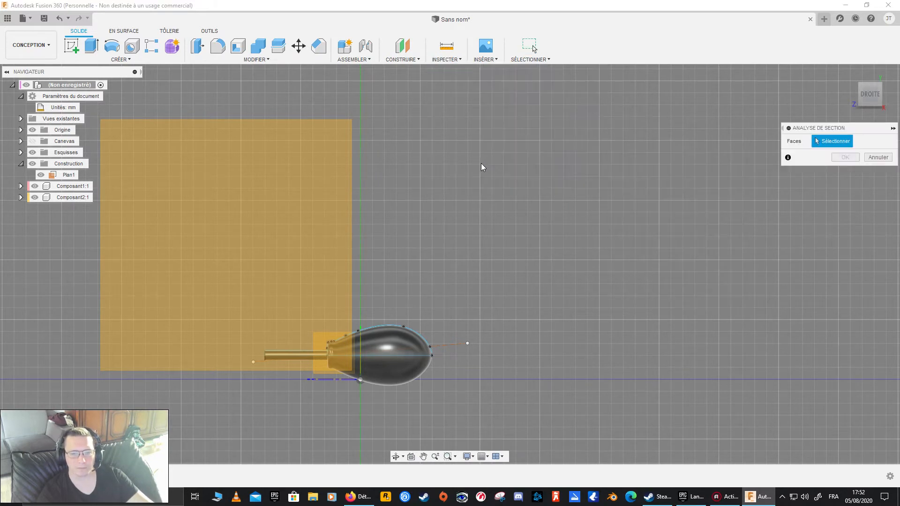
{"action": "middle_click_drag", "start_coordinate": [327, 258], "coordinate": [365, 211], "text": "shift"}
{"action": "left_click", "coordinate": [424, 150]}
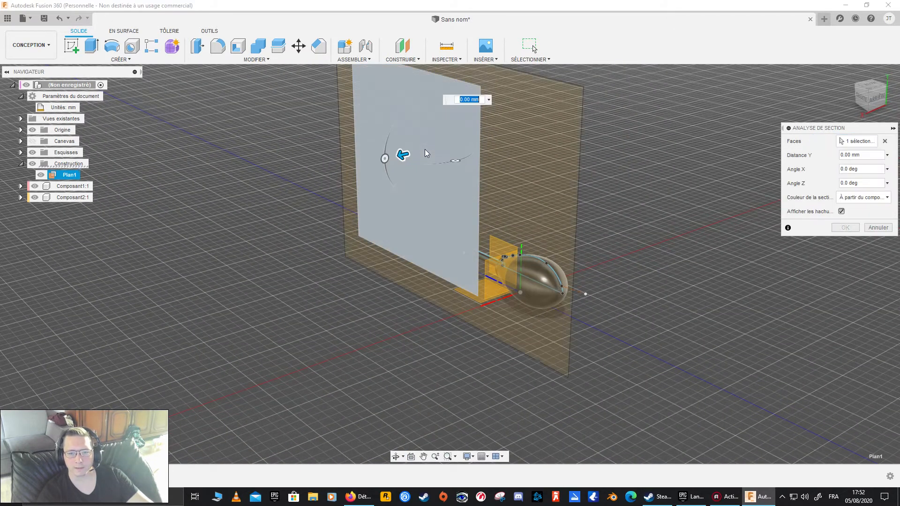
{"action": "mouse_move", "coordinate": [406, 159]}
{"action": "left_mouse_down"}
{"action": "mouse_move", "coordinate": [453, 144]}
{"action": "mouse_move", "coordinate": [413, 160]}
{"action": "mouse_move", "coordinate": [449, 163]}
{"action": "mouse_move", "coordinate": [425, 169]}
{"action": "left_mouse_up"}
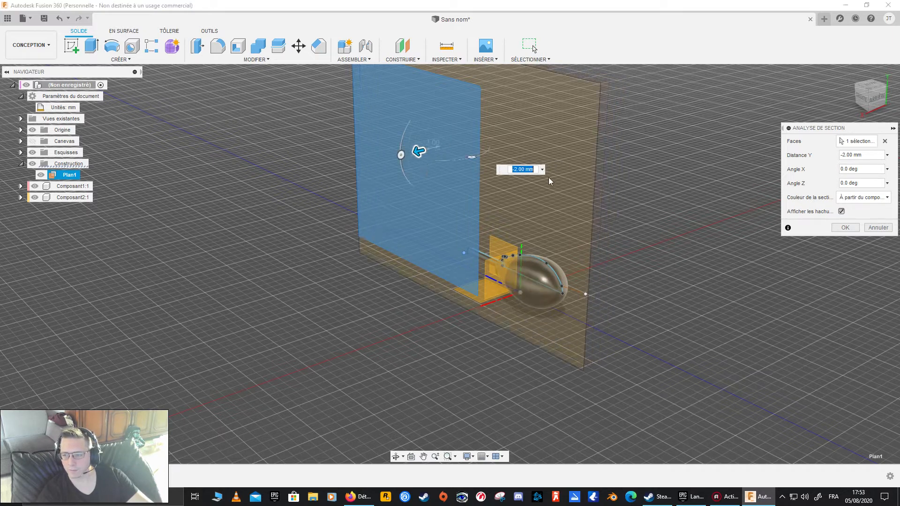
{"action": "left_click", "coordinate": [845, 227]}
{"action": "middle_click_drag", "start_coordinate": [470, 284], "coordinate": [92, 198], "text": "shift"}
{"action": "left_click", "coordinate": [41, 186]}
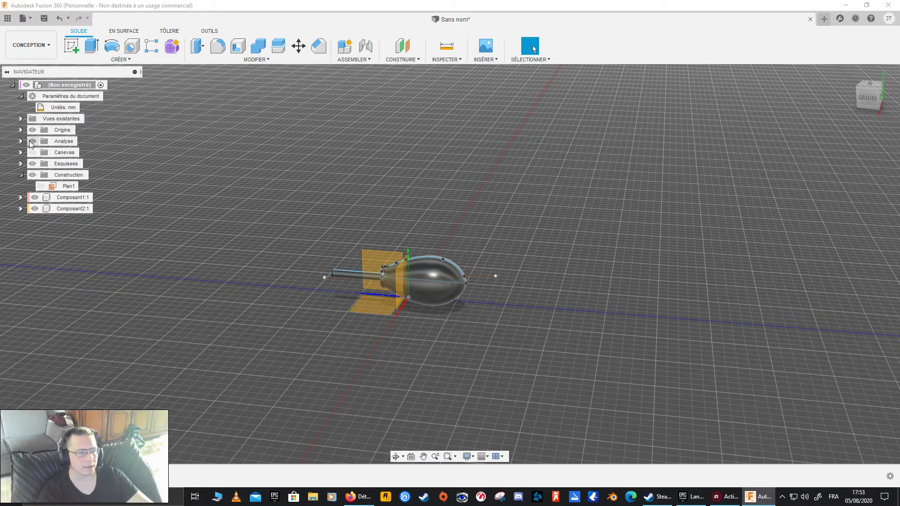
- Edit the Section1 analysis and set its Y distance to -3.00 mm so it cuts through the model
{"action": "left_click", "coordinate": [21, 142]}
{"action": "left_click", "coordinate": [65, 152]}
{"action": "right_click", "coordinate": [67, 154]}
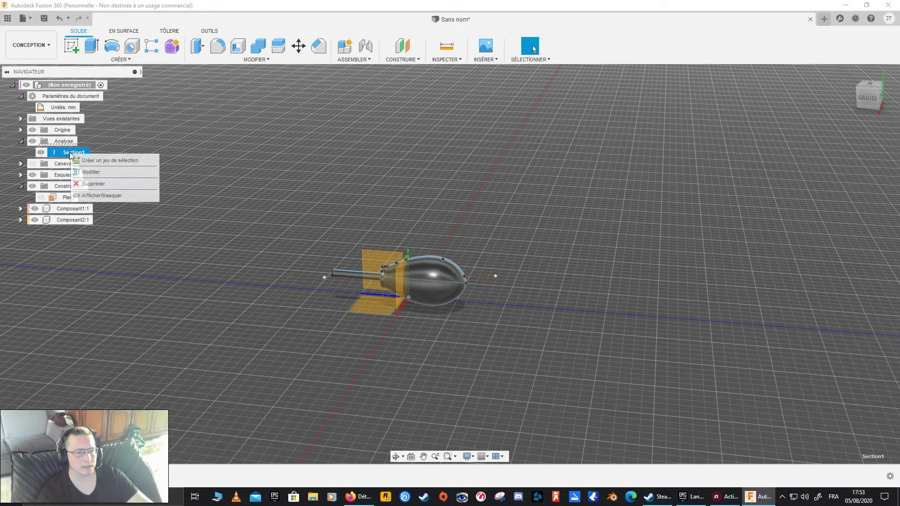
{"action": "left_click", "coordinate": [118, 172]}
{"action": "left_click", "coordinate": [868, 97]}
{"action": "middle_click_drag", "start_coordinate": [361, 363], "coordinate": [304, 370], "text": "shift"}
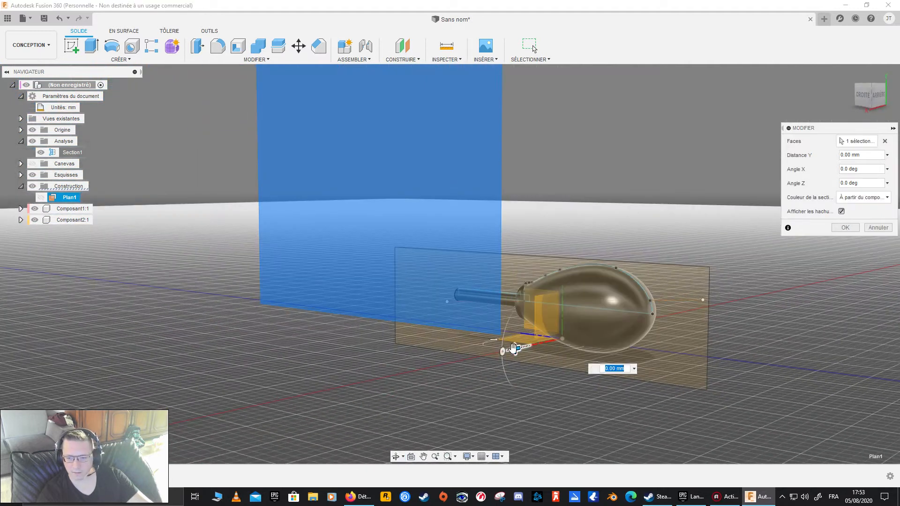
{"action": "left_click_drag", "start_coordinate": [516, 347], "coordinate": [546, 343]}
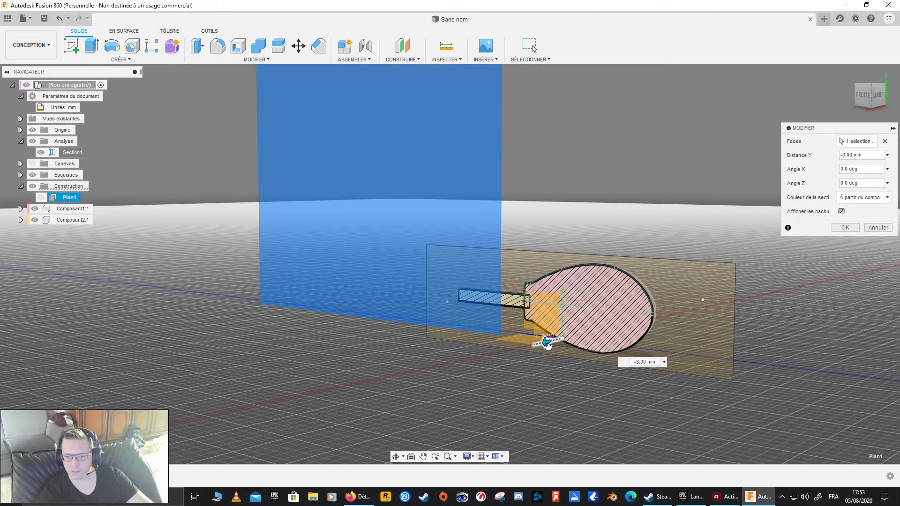
{"action": "left_click", "coordinate": [866, 91]}
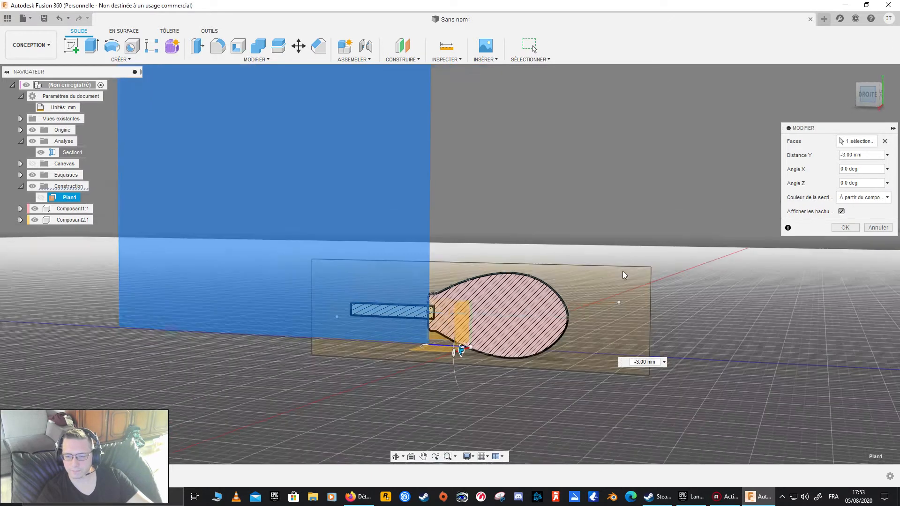
{"action": "left_click", "coordinate": [838, 229]}
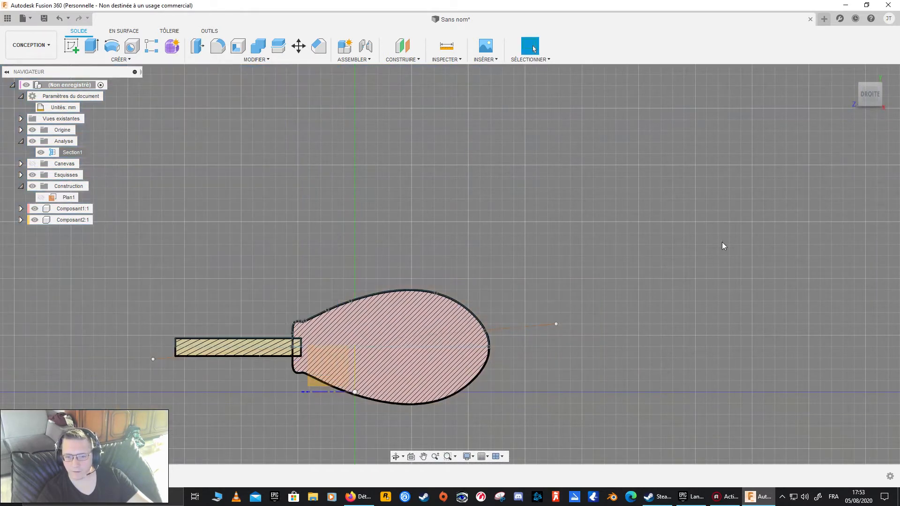
- Examine the cutaway around the overlap between the rod and the neck of the pear-shaped body
{"action": "middle_click_drag", "start_coordinate": [243, 335], "coordinate": [370, 305], "text": "shift"}
{"action": "scroll", "coordinate": [449, 293], "scroll_direction": "up", "scroll_amount": 3}
{"action": "scroll", "coordinate": [497, 283], "scroll_direction": "up", "scroll_amount": 2}
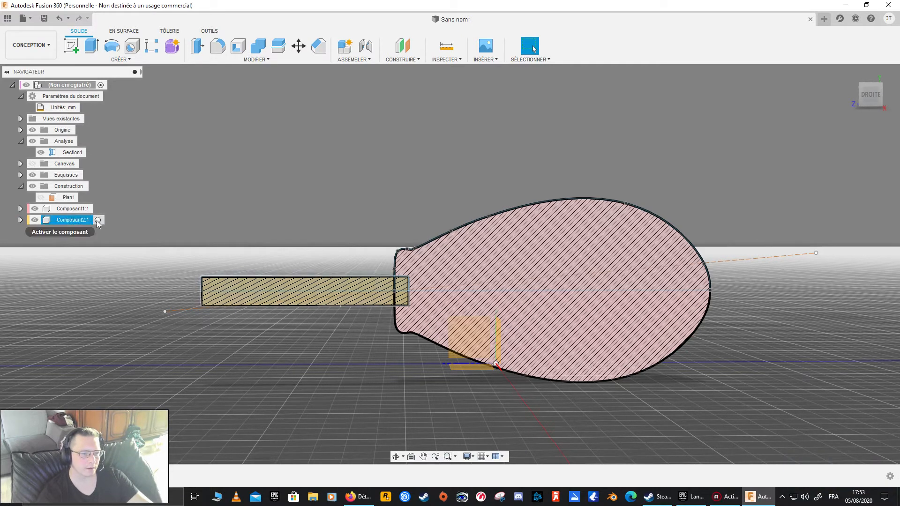
{"action": "middle_click_drag", "start_coordinate": [250, 237], "coordinate": [497, 295], "text": "shift"}
{"action": "middle_click_drag", "start_coordinate": [368, 290], "coordinate": [327, 334]}
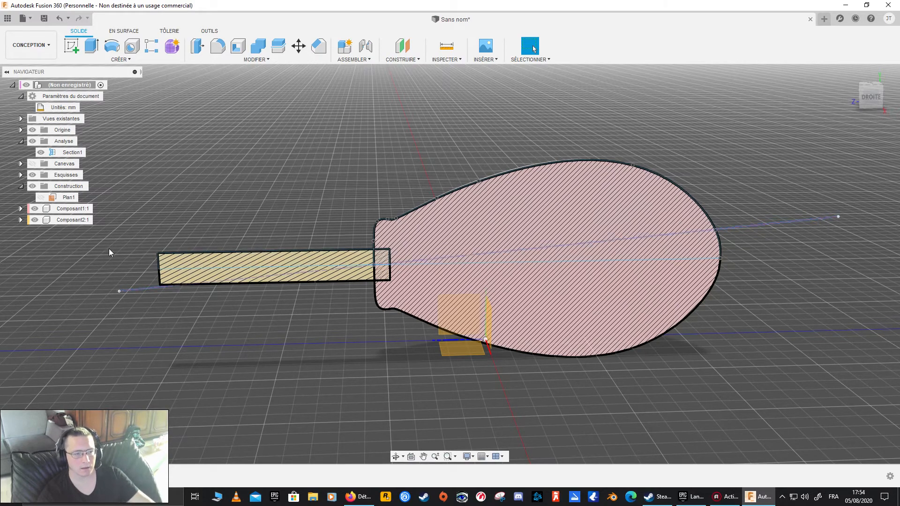
{"action": "mouse_move", "coordinate": [110, 253]}
{"action": "middle_mouse_down", "text": "shift"}
{"action": "mouse_move", "coordinate": [498, 165]}
{"action": "mouse_move", "coordinate": [515, 141]}
{"action": "middle_mouse_up", "text": "shift"}
{"action": "middle_click_drag", "start_coordinate": [422, 361], "coordinate": [453, 296], "text": "shift"}
{"action": "mouse_move", "coordinate": [513, 239]}
{"action": "middle_mouse_down", "text": "shift"}
{"action": "mouse_move", "coordinate": [516, 169]}
{"action": "mouse_move", "coordinate": [431, 253]}
{"action": "mouse_move", "coordinate": [397, 254]}
{"action": "middle_mouse_up", "text": "shift"}
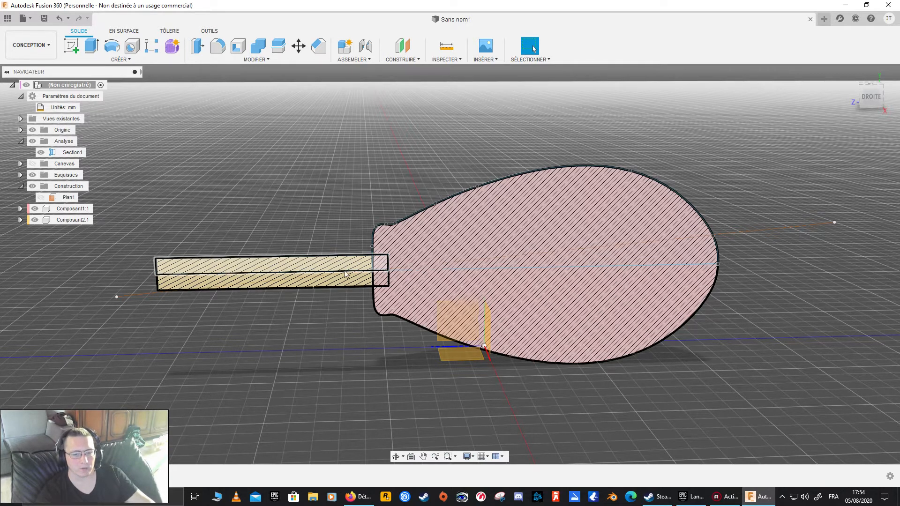
- Hide all sketches and toggle Composant2's visibility to inspect the pear-shaped body with and without the rod
{"action": "left_click", "coordinate": [35, 220]}
{"action": "middle_click_drag", "start_coordinate": [422, 244], "coordinate": [356, 253], "text": "shift"}
{"action": "middle_click_drag", "start_coordinate": [290, 244], "coordinate": [469, 225], "text": "shift"}
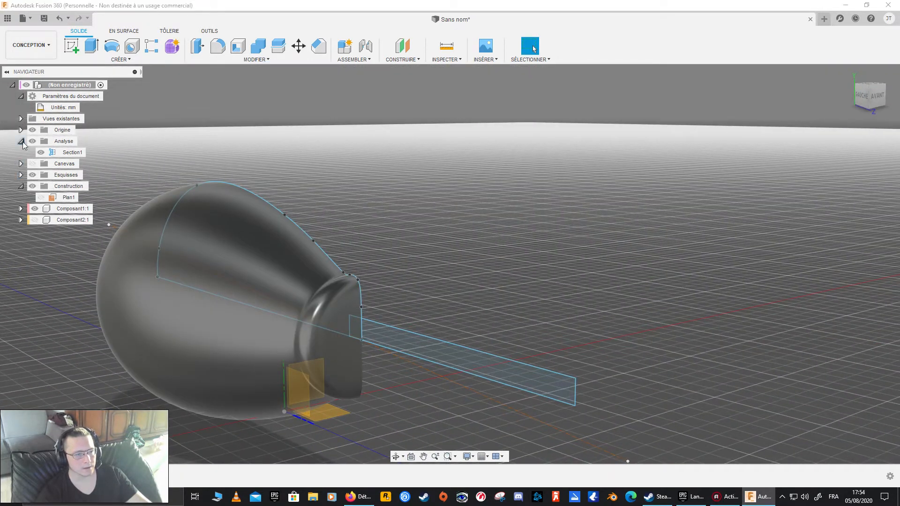
{"action": "left_click", "coordinate": [21, 142]}
{"action": "left_click", "coordinate": [33, 163]}
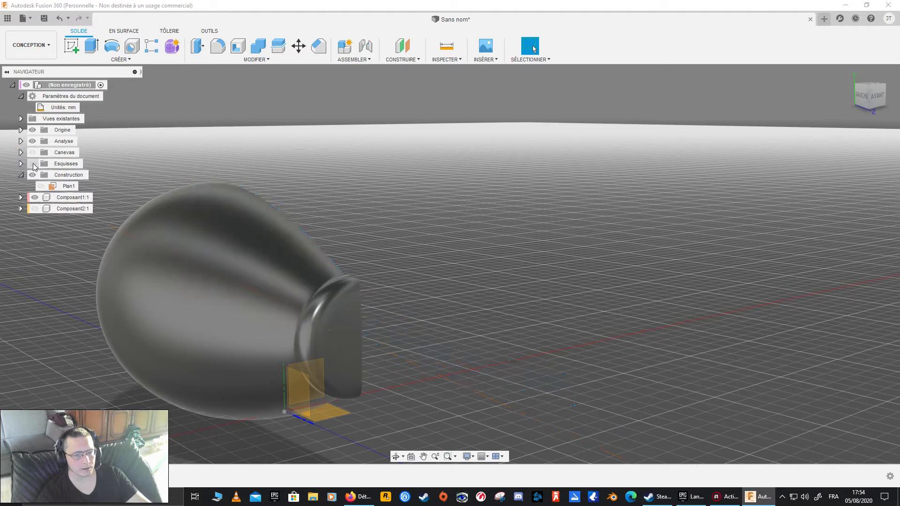
{"action": "left_click", "coordinate": [37, 209]}
{"action": "left_click", "coordinate": [36, 209]}
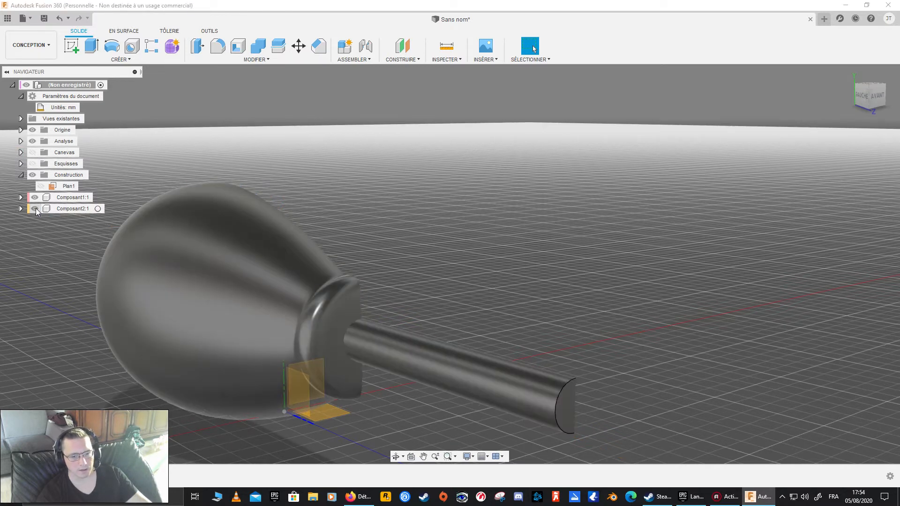
- Compare the sectioned pear-shaped body with Composant2 hidden and shown
{"action": "mouse_move", "coordinate": [452, 288]}
{"action": "middle_mouse_down", "text": "shift"}
{"action": "mouse_move", "coordinate": [315, 285]}
{"action": "mouse_move", "coordinate": [248, 334]}
{"action": "middle_mouse_up", "text": "shift"}
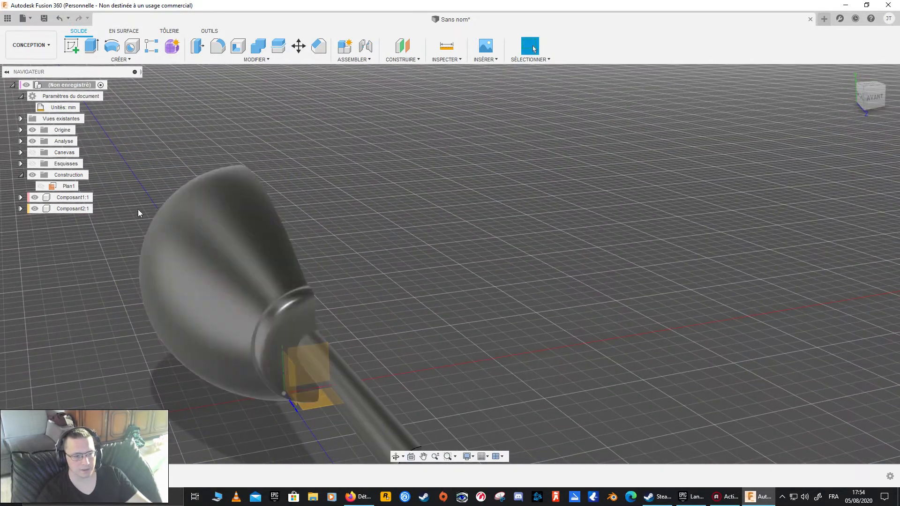
{"action": "left_click", "coordinate": [36, 201]}
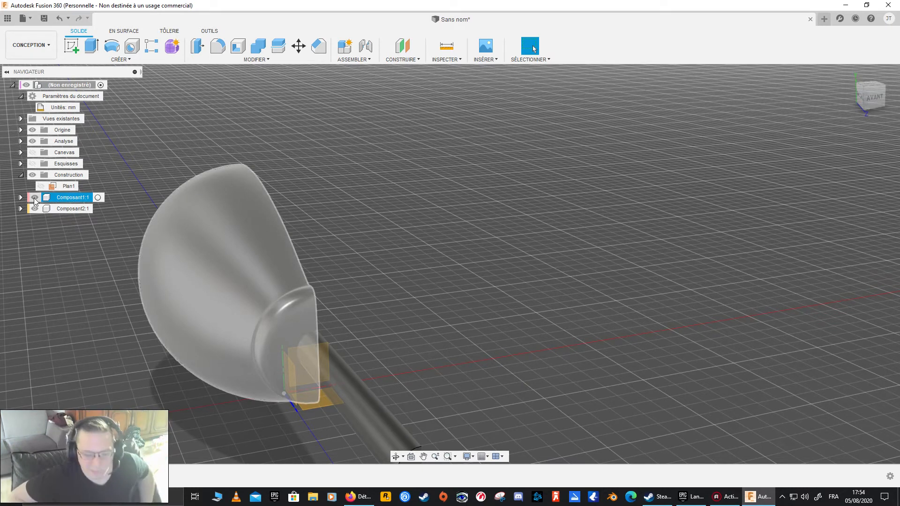
{"action": "left_click", "coordinate": [34, 208]}
{"action": "mouse_move", "coordinate": [337, 306]}
{"action": "middle_mouse_down", "text": "shift"}
{"action": "mouse_move", "coordinate": [308, 312]}
{"action": "mouse_move", "coordinate": [289, 290]}
{"action": "middle_mouse_up", "text": "shift"}
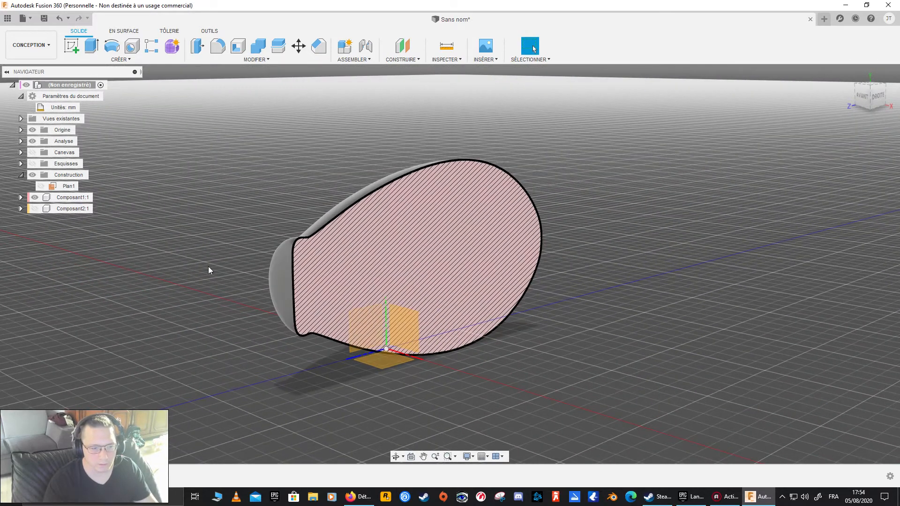
{"action": "left_click", "coordinate": [34, 209]}
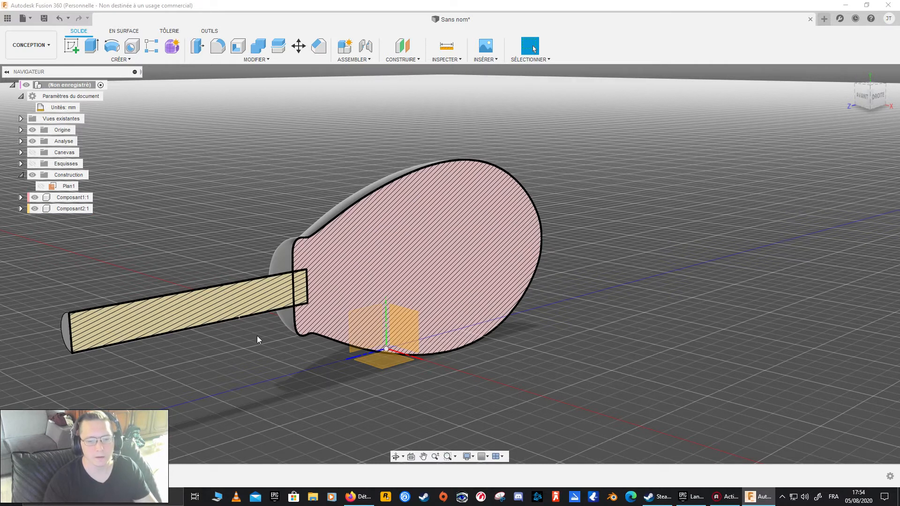
{"action": "middle_click_drag", "start_coordinate": [272, 316], "coordinate": [227, 313], "text": "shift"}
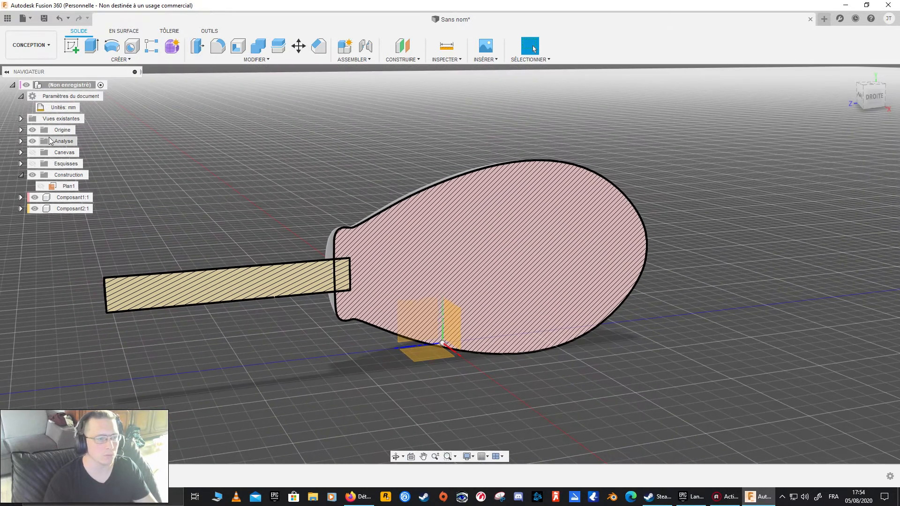
- Turn the section analysis off and on again to compare the complete bodies with the cutaway
{"action": "left_click", "coordinate": [445, 59]}
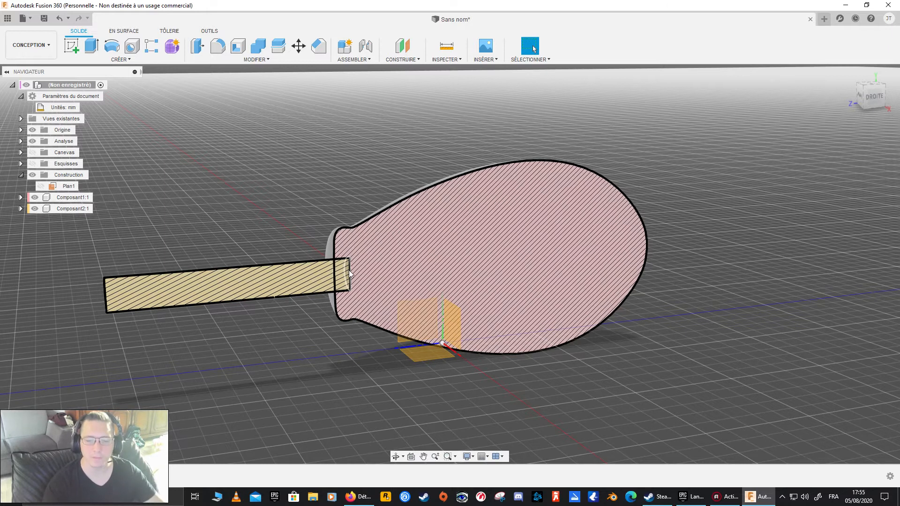
{"action": "middle_click_drag", "start_coordinate": [284, 263], "coordinate": [209, 269]}
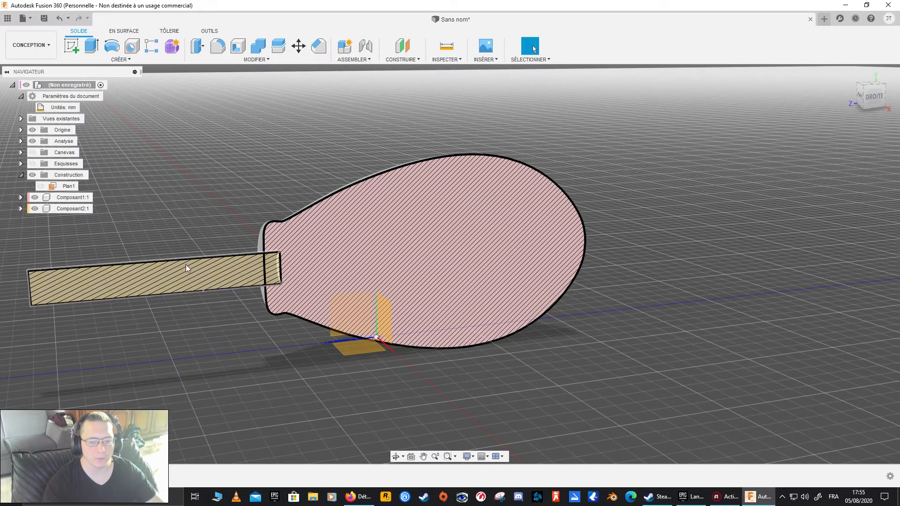
{"action": "middle_click_drag", "start_coordinate": [250, 328], "coordinate": [359, 340]}
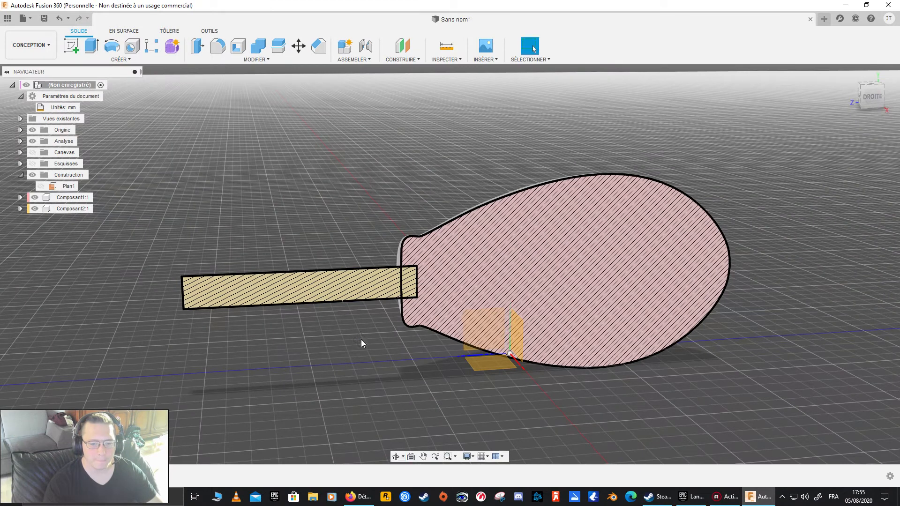
{"action": "middle_click_drag", "start_coordinate": [346, 339], "coordinate": [387, 360], "text": "shift"}
{"action": "left_click", "coordinate": [32, 141]}
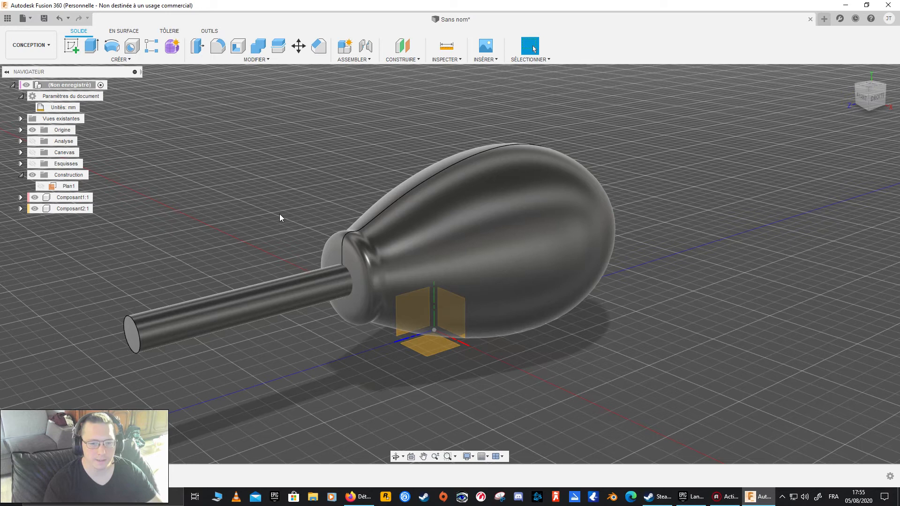
{"action": "left_click", "coordinate": [32, 141]}
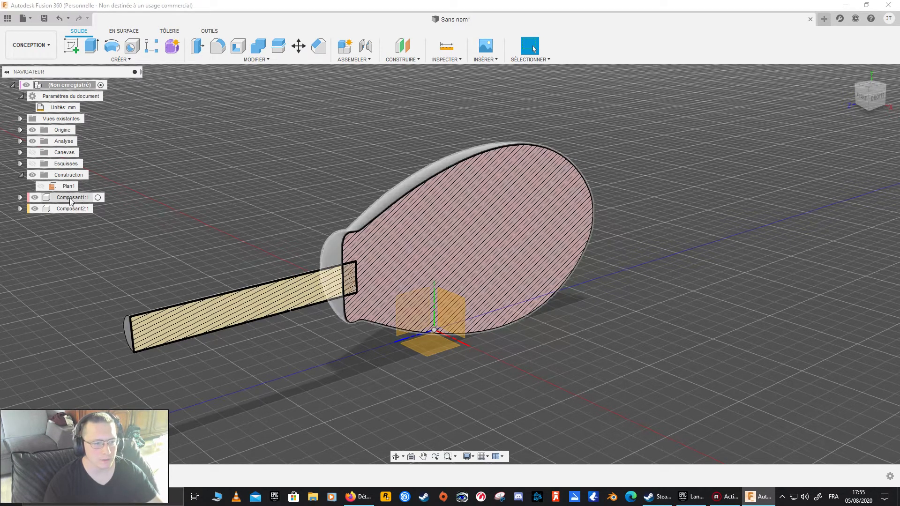
- Start a Combine with the rod as target body and the pear-shaped body as tool, and examine the Joindre preview
{"action": "left_click", "coordinate": [254, 320]}
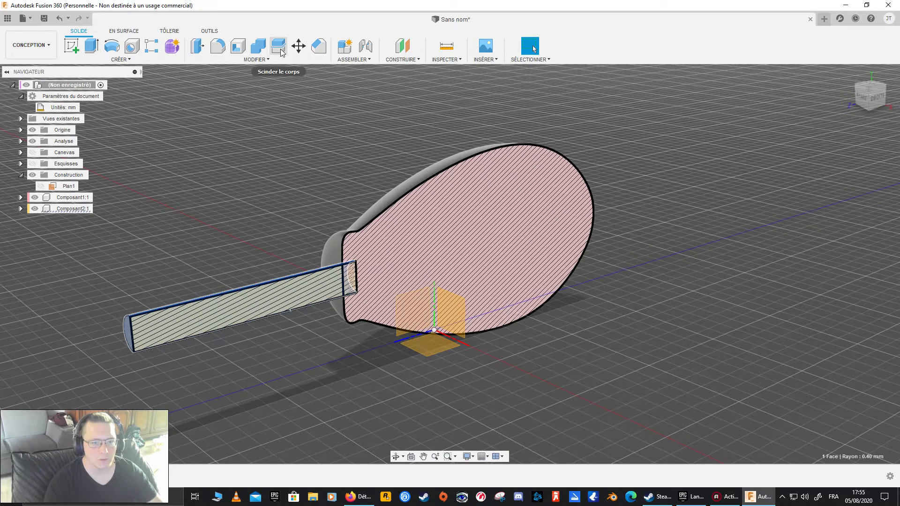
{"action": "left_click", "coordinate": [270, 61]}
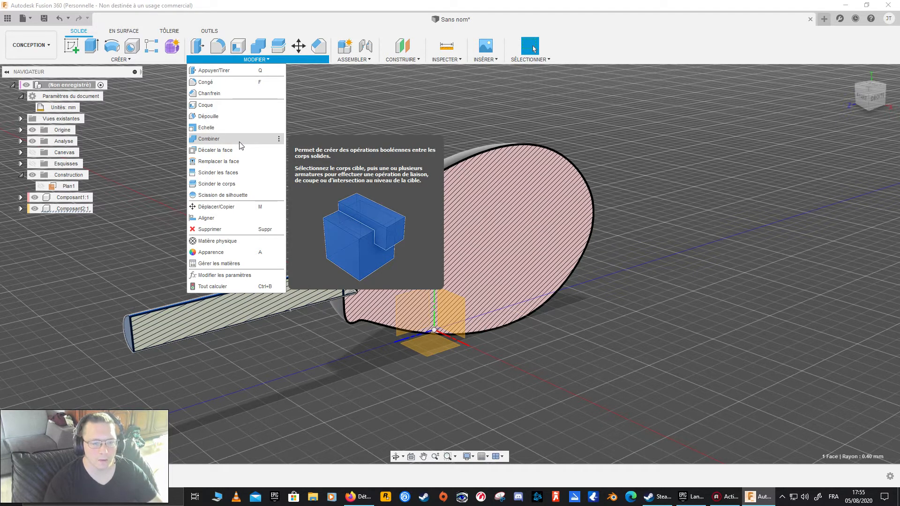
{"action": "left_click", "coordinate": [240, 141]}
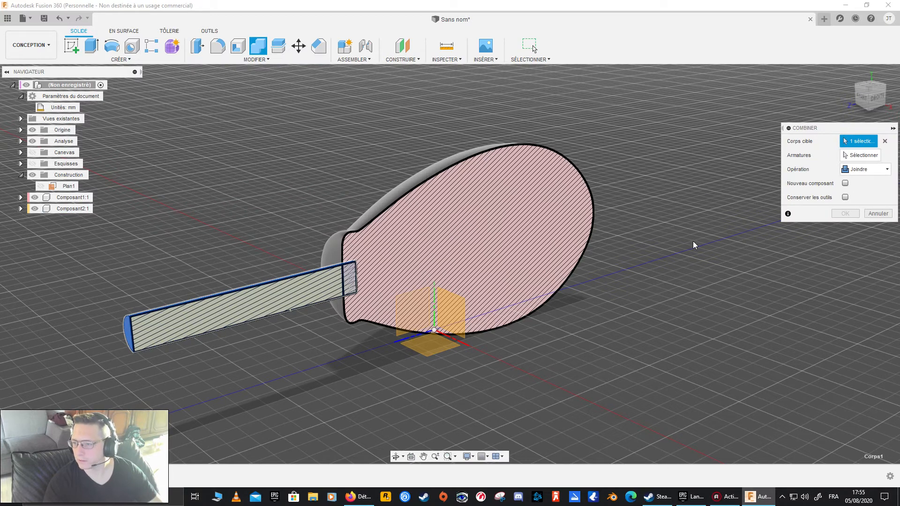
{"action": "middle_click_drag", "start_coordinate": [485, 290], "coordinate": [358, 313], "text": "shift"}
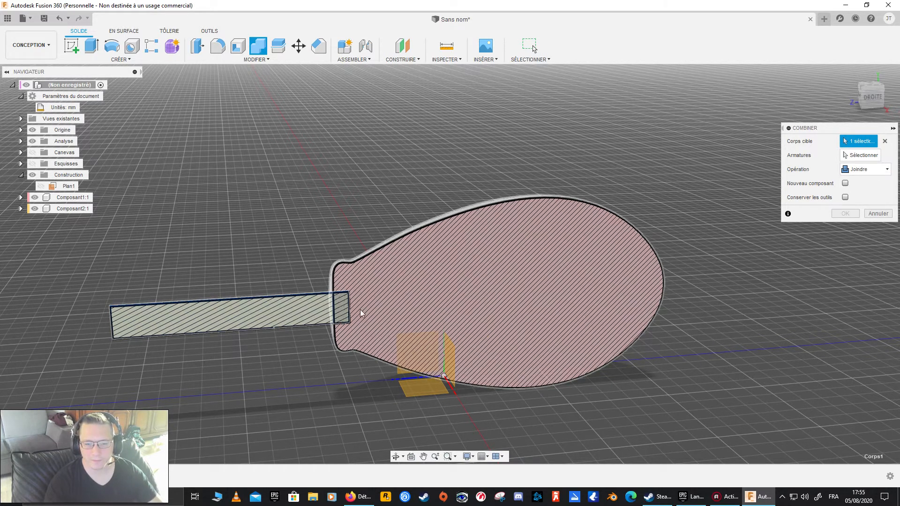
{"action": "left_click", "coordinate": [861, 155]}
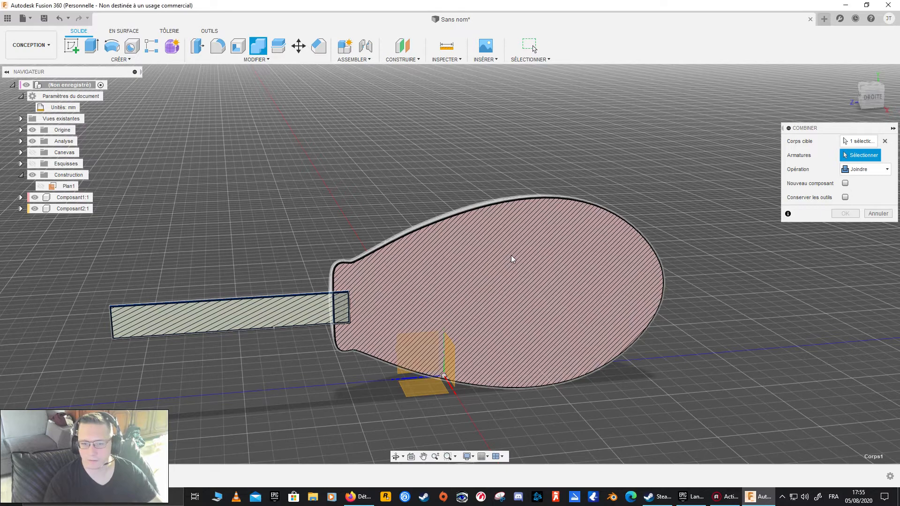
{"action": "left_click", "coordinate": [532, 298]}
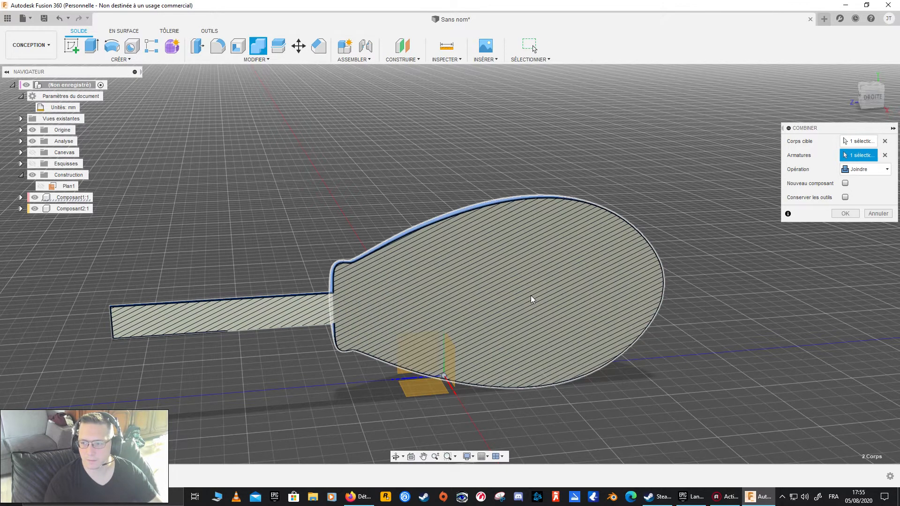
{"action": "mouse_move", "coordinate": [317, 381]}
{"action": "middle_mouse_down", "text": "shift"}
{"action": "mouse_move", "coordinate": [295, 391]}
{"action": "mouse_move", "coordinate": [357, 386]}
{"action": "mouse_move", "coordinate": [216, 399]}
{"action": "mouse_move", "coordinate": [290, 331]}
{"action": "mouse_move", "coordinate": [377, 290]}
{"action": "middle_mouse_up", "text": "shift"}
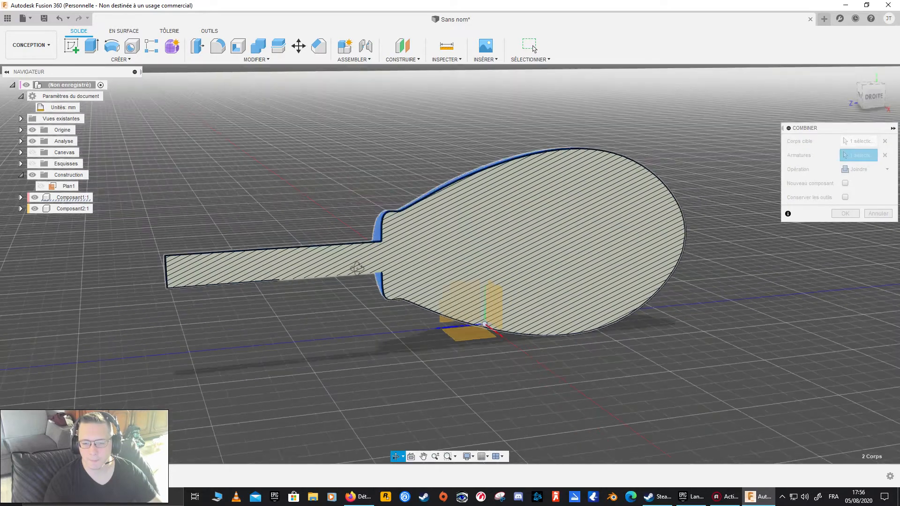
{"action": "mouse_move", "coordinate": [336, 263]}
{"action": "middle_mouse_down", "text": "shift"}
{"action": "mouse_move", "coordinate": [295, 283]}
{"action": "mouse_move", "coordinate": [349, 264]}
{"action": "middle_mouse_up", "text": "shift"}
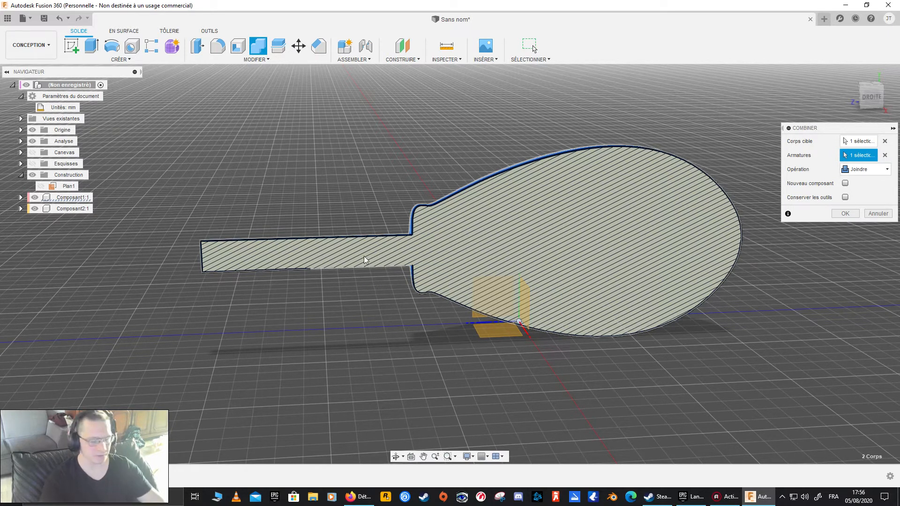
{"action": "mouse_move", "coordinate": [366, 247]}
{"action": "middle_mouse_down", "text": "shift"}
{"action": "mouse_move", "coordinate": [442, 240]}
{"action": "mouse_move", "coordinate": [382, 256]}
{"action": "mouse_move", "coordinate": [432, 263]}
{"action": "mouse_move", "coordinate": [385, 255]}
{"action": "mouse_move", "coordinate": [398, 254]}
{"action": "mouse_move", "coordinate": [357, 264]}
{"action": "mouse_move", "coordinate": [389, 270]}
{"action": "mouse_move", "coordinate": [497, 258]}
{"action": "mouse_move", "coordinate": [265, 278]}
{"action": "middle_mouse_up", "text": "shift"}
- Switch the Combine operation to Intersection and inspect the preview of the rod and pear-shaped body
{"action": "left_click", "coordinate": [866, 169]}
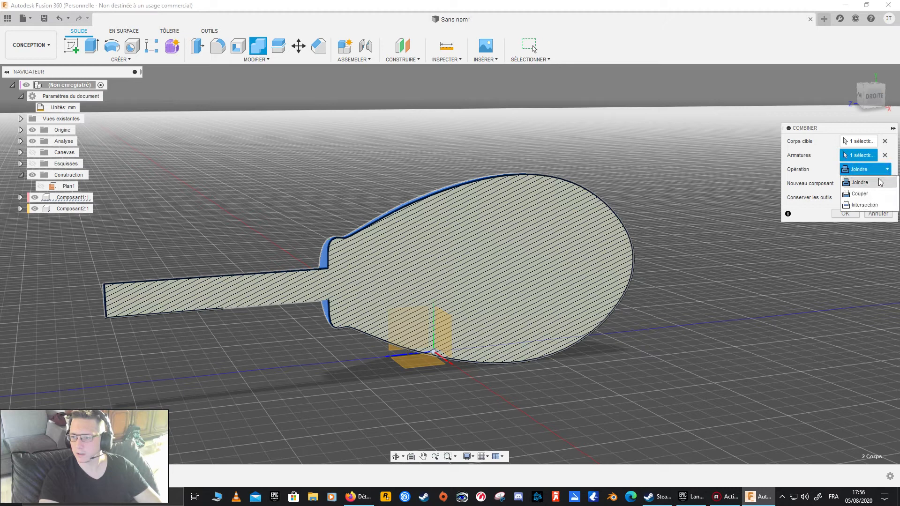
{"action": "left_click", "coordinate": [874, 204]}
{"action": "middle_click_drag", "start_coordinate": [363, 322], "coordinate": [277, 336], "text": "shift"}
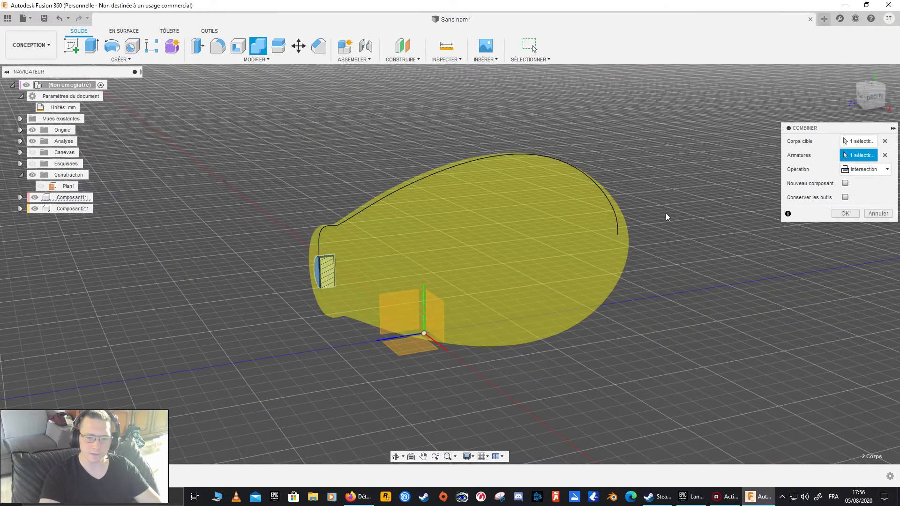
- Set the Combine operation to Couper and inspect how the pear-shaped body cuts the rod
{"action": "left_click", "coordinate": [886, 170]}
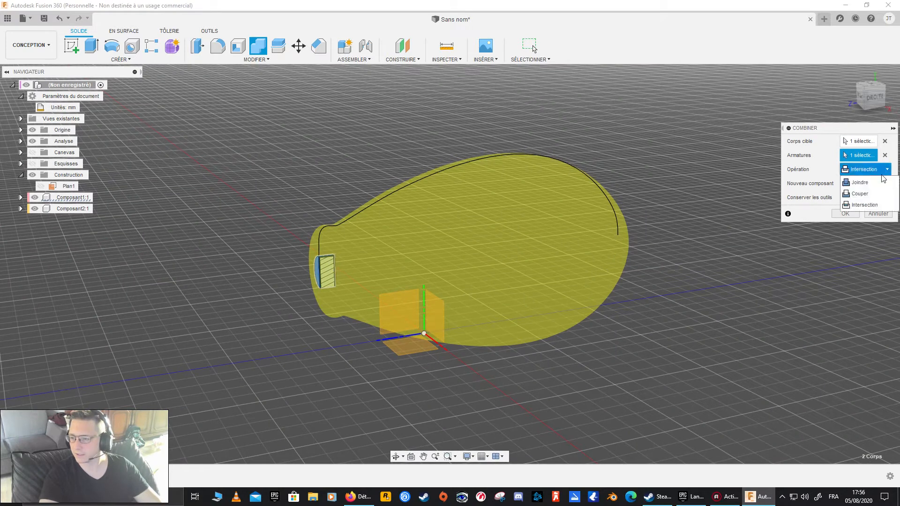
{"action": "left_click", "coordinate": [873, 196]}
{"action": "middle_click_drag", "start_coordinate": [294, 334], "coordinate": [323, 334], "text": "shift"}
{"action": "left_click", "coordinate": [887, 169]}
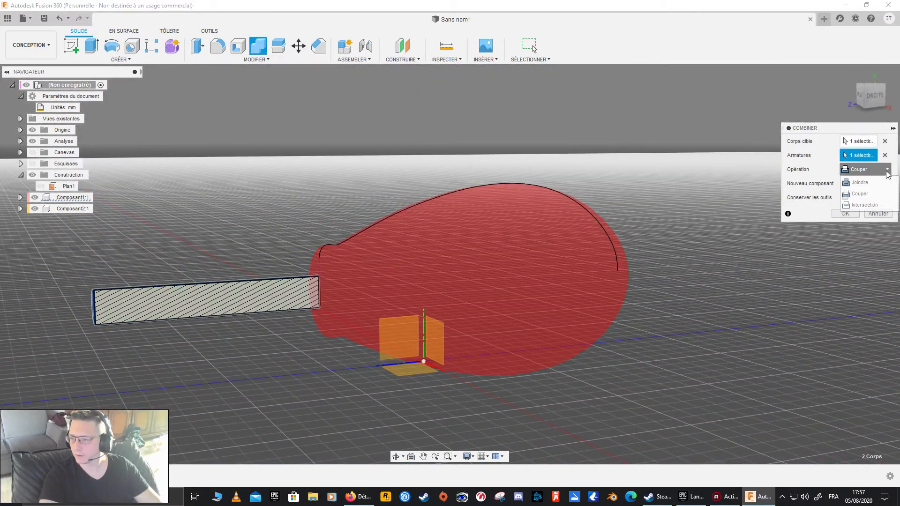
{"action": "left_click", "coordinate": [881, 195]}
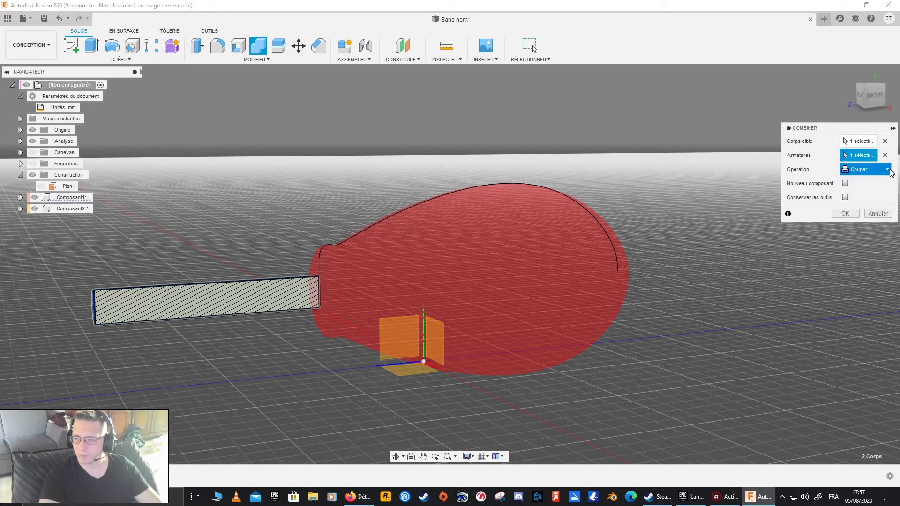
- Clear both body selections in the Combine and choose the pear-shaped body as the target
{"action": "left_click", "coordinate": [884, 156]}
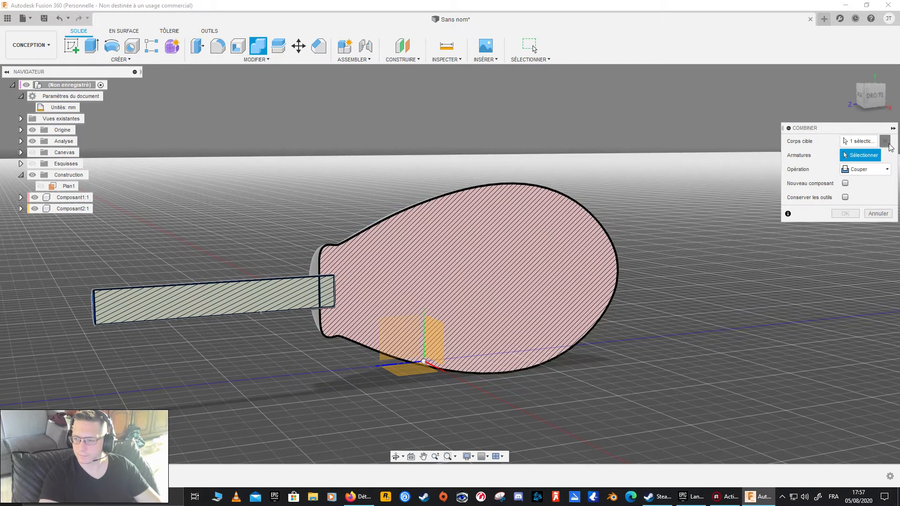
{"action": "left_click", "coordinate": [885, 141]}
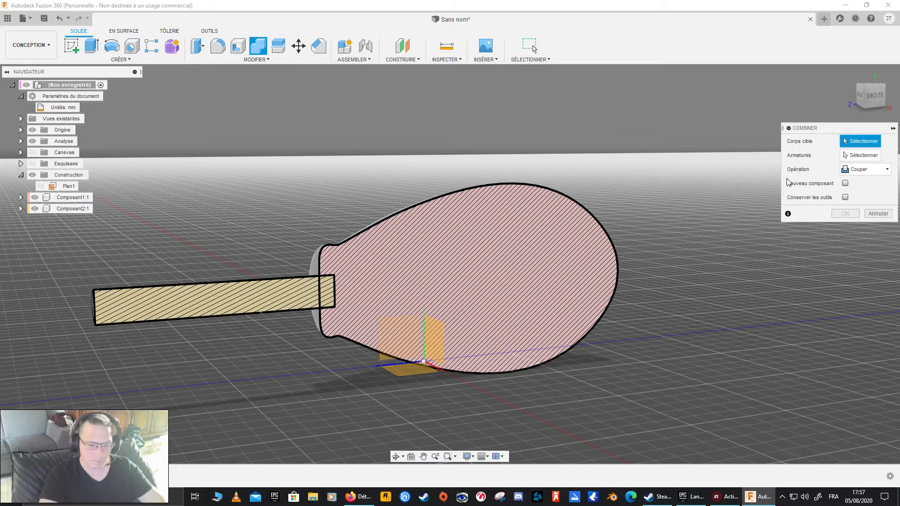
{"action": "left_click", "coordinate": [516, 249]}
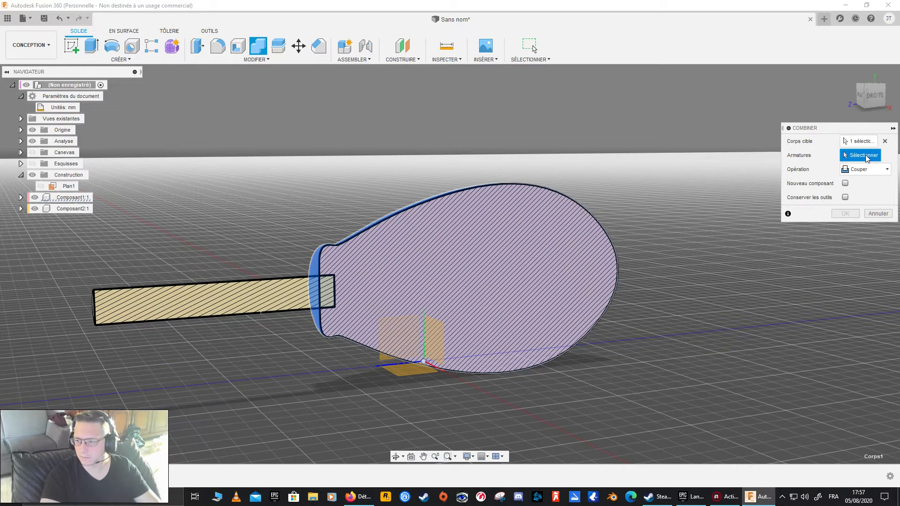
{"action": "middle_click_drag", "start_coordinate": [467, 274], "coordinate": [487, 274], "text": "shift"}
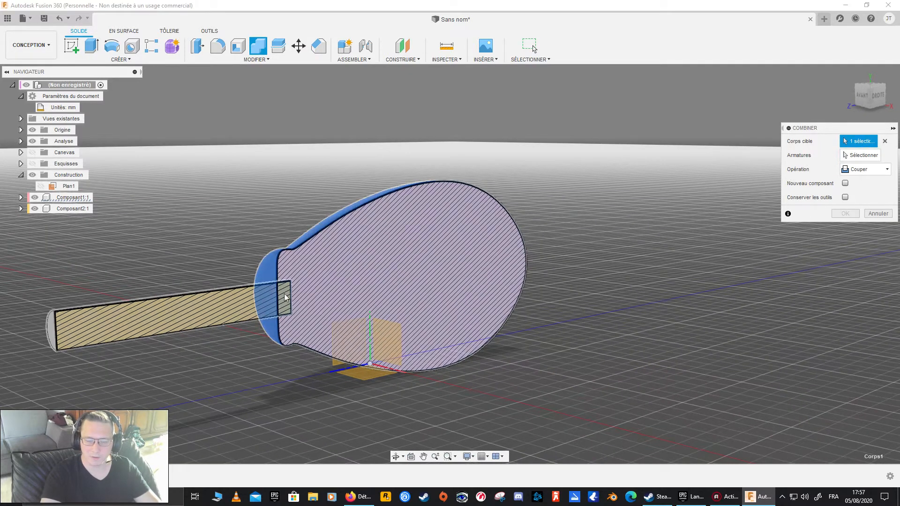
{"action": "middle_click_drag", "start_coordinate": [278, 325], "coordinate": [361, 326]}
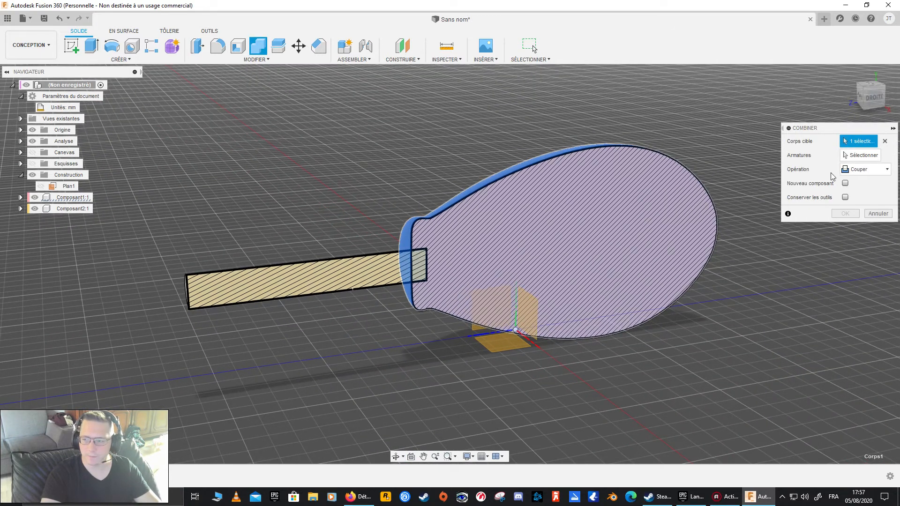
- Cut the pear-shaped body using the rod as tool, with Conserver les outils enabled
{"action": "left_click", "coordinate": [860, 155]}
{"action": "left_click", "coordinate": [358, 272]}
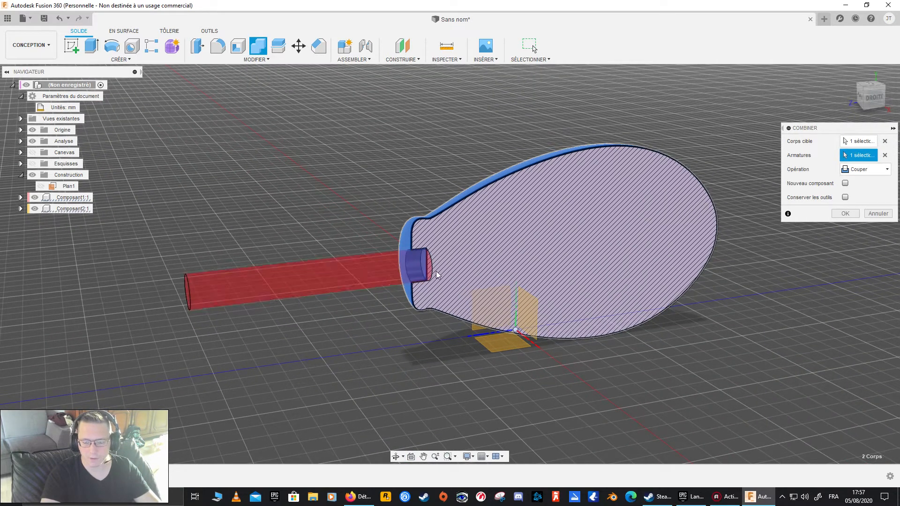
{"action": "left_click", "coordinate": [846, 197]}
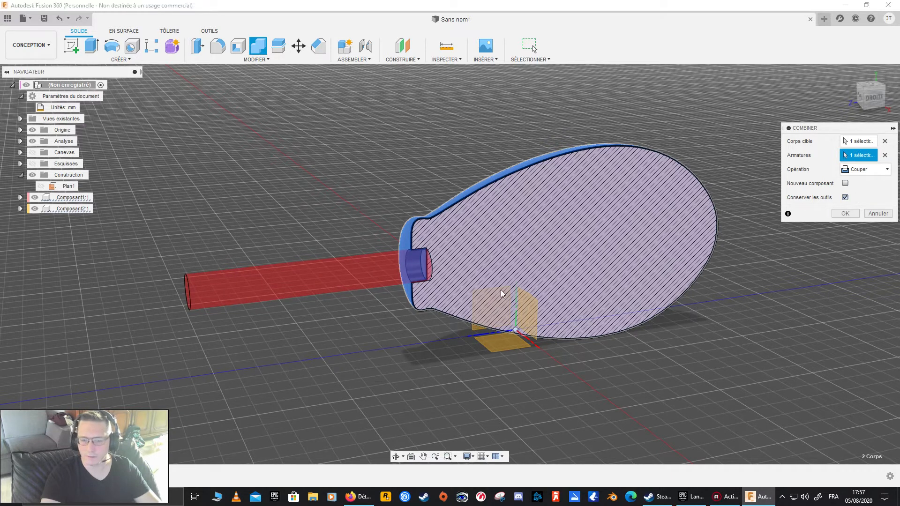
{"action": "left_click", "coordinate": [842, 217]}
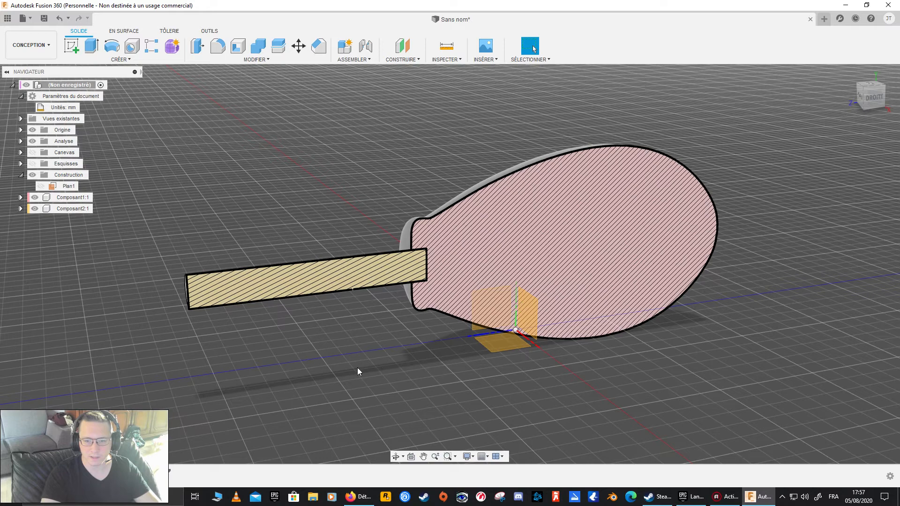
- Toggle Composant2's visibility to inspect the neck of the sectioned pear-shaped body with and without the rod
{"action": "middle_click_drag", "start_coordinate": [357, 368], "coordinate": [424, 361], "text": "shift"}
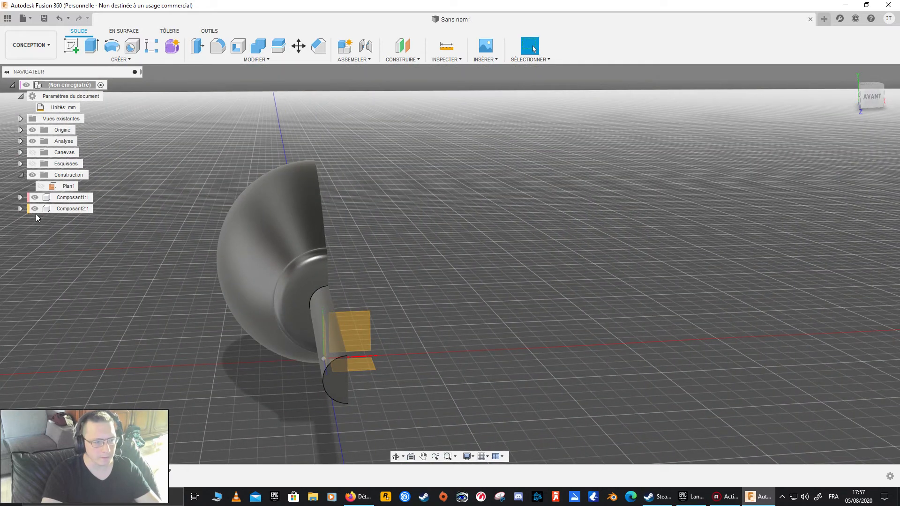
{"action": "left_click", "coordinate": [34, 209]}
{"action": "mouse_move", "coordinate": [303, 361]}
{"action": "middle_mouse_down", "text": "shift"}
{"action": "mouse_move", "coordinate": [328, 338]}
{"action": "mouse_move", "coordinate": [253, 325]}
{"action": "middle_mouse_up", "text": "shift"}
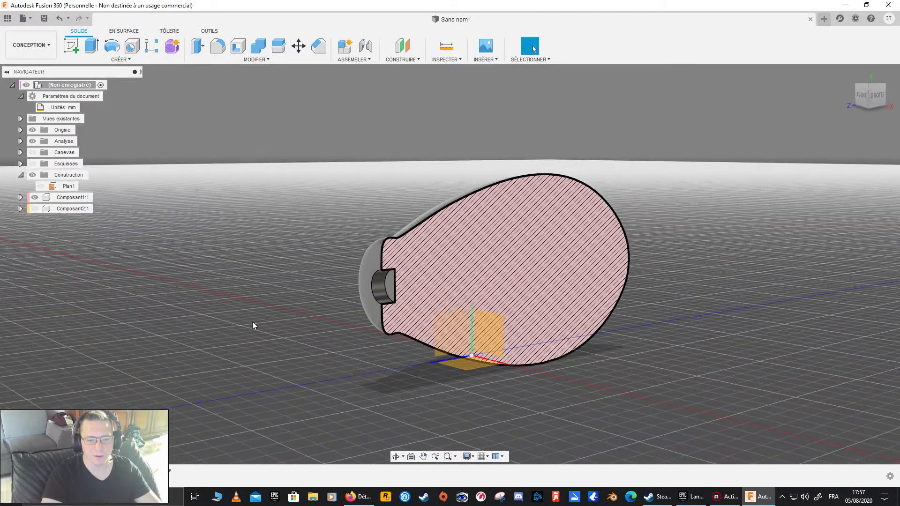
{"action": "left_click", "coordinate": [33, 209]}
{"action": "middle_click_drag", "start_coordinate": [308, 234], "coordinate": [93, 217], "text": "shift"}
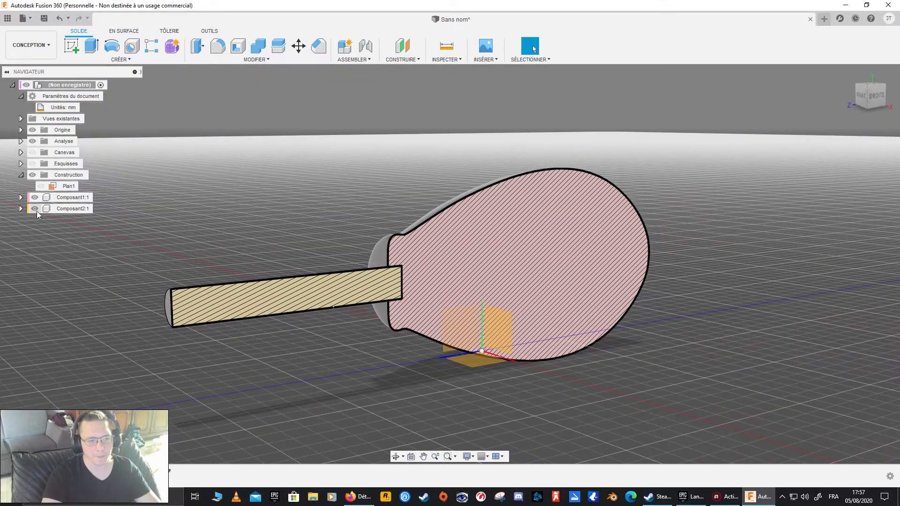
{"action": "left_click", "coordinate": [35, 209]}
{"action": "middle_click_drag", "start_coordinate": [249, 287], "coordinate": [411, 289], "text": "shift"}
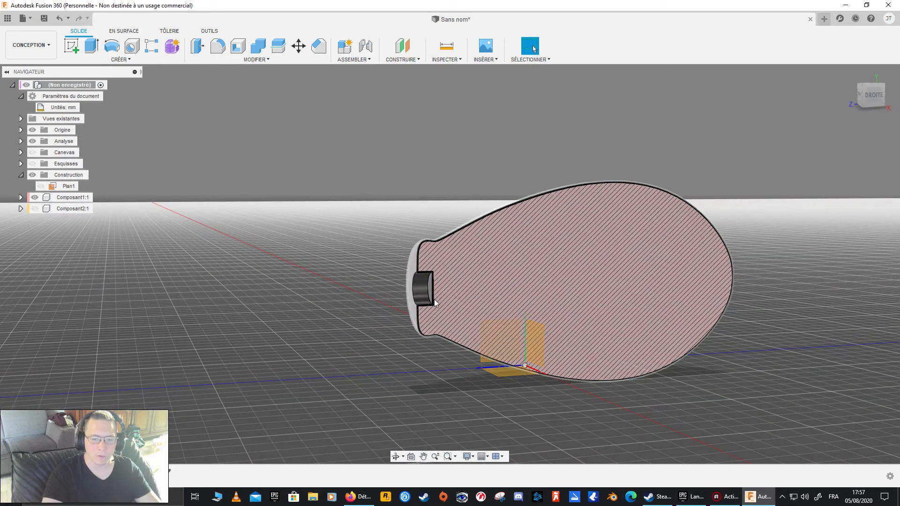
{"action": "left_click", "coordinate": [35, 209]}
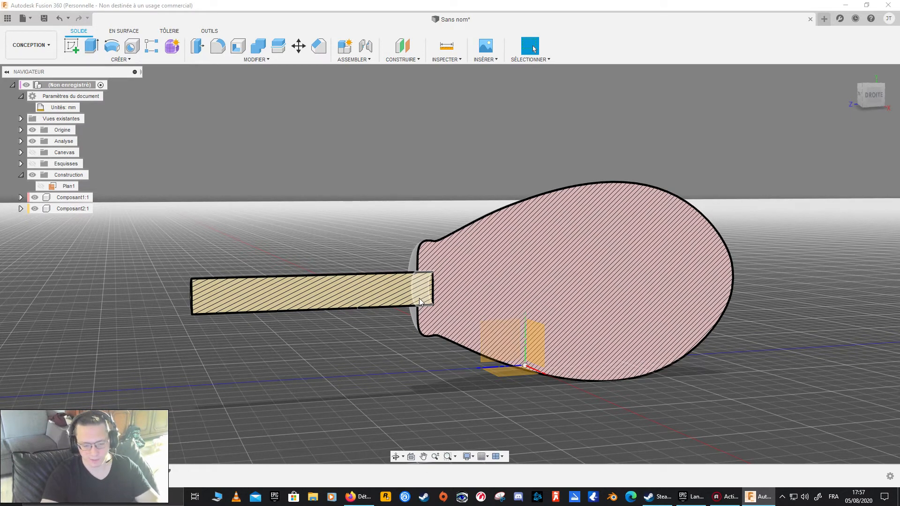
{"action": "middle_click_drag", "start_coordinate": [365, 312], "coordinate": [349, 354], "text": "shift"}
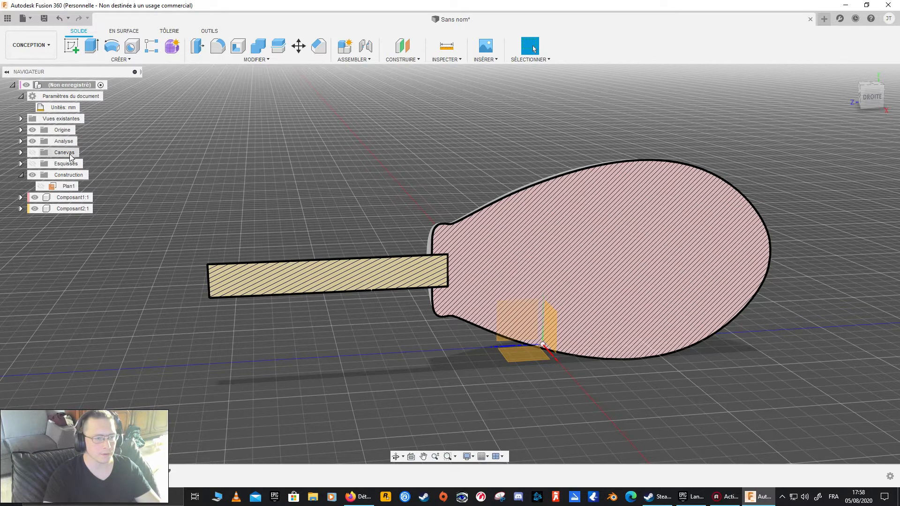
- Turn off the section analysis and compare the complete pear-shaped body with Composant2 hidden and shown
{"action": "left_click", "coordinate": [33, 141]}
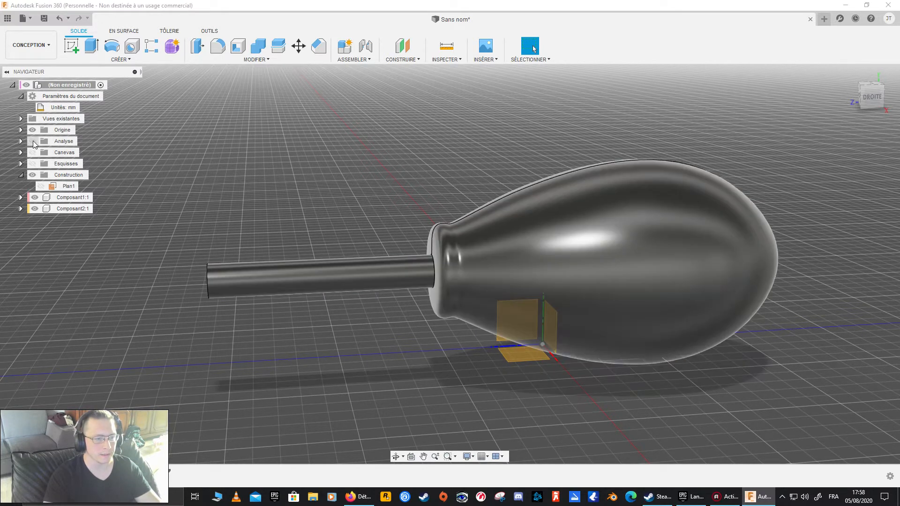
{"action": "middle_click_drag", "start_coordinate": [268, 215], "coordinate": [290, 209], "text": "shift"}
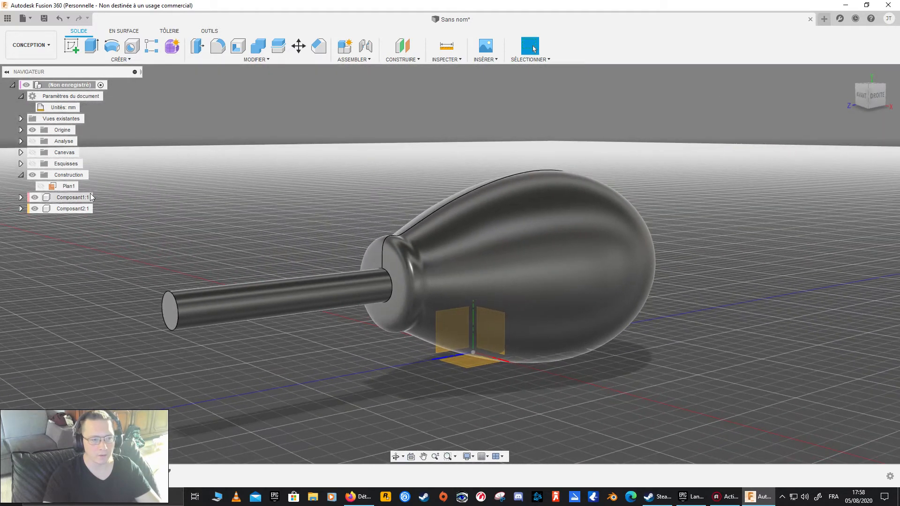
{"action": "left_click", "coordinate": [35, 208]}
{"action": "middle_click_drag", "start_coordinate": [197, 231], "coordinate": [160, 233], "text": "shift"}
{"action": "left_click", "coordinate": [36, 208]}
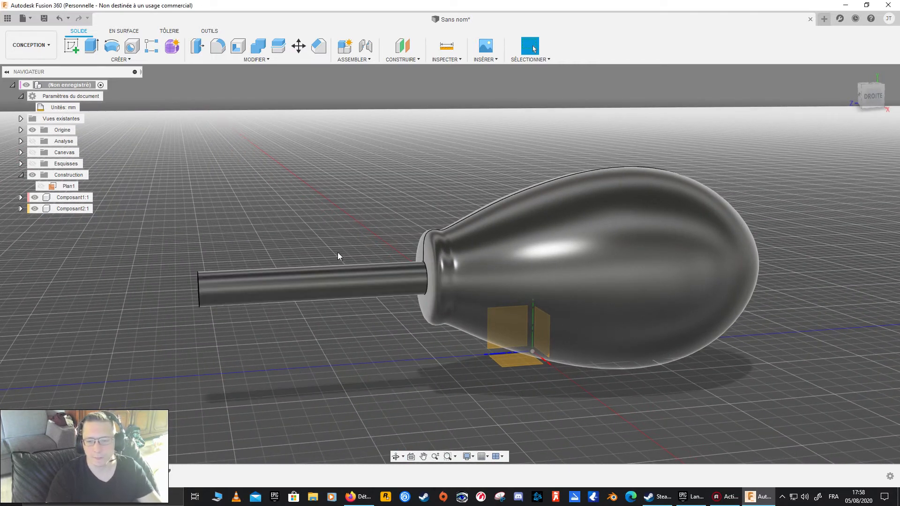
- Show the reference canvas again and orient the model to the DROITE view to compare it with the image
{"action": "left_click", "coordinate": [32, 152]}
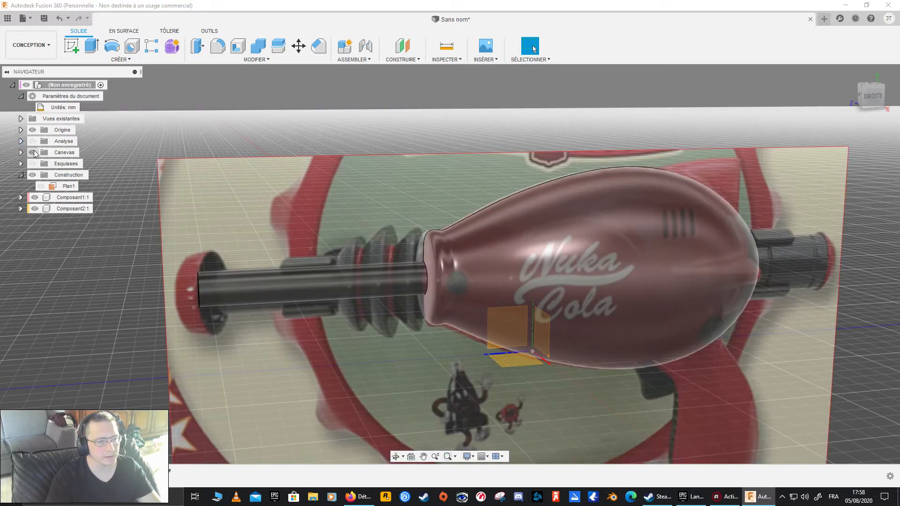
{"action": "middle_click_drag", "start_coordinate": [347, 242], "coordinate": [551, 257], "text": "shift"}
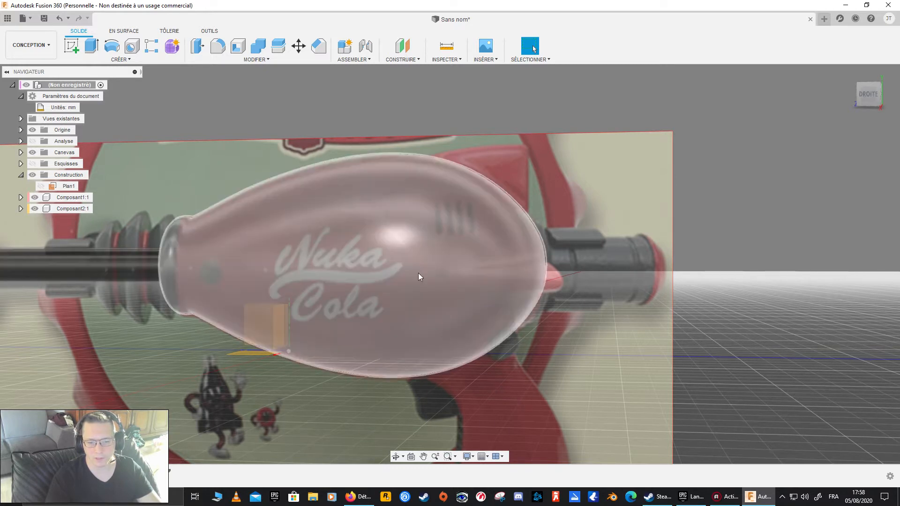
{"action": "middle_click_drag", "start_coordinate": [201, 306], "coordinate": [263, 309]}
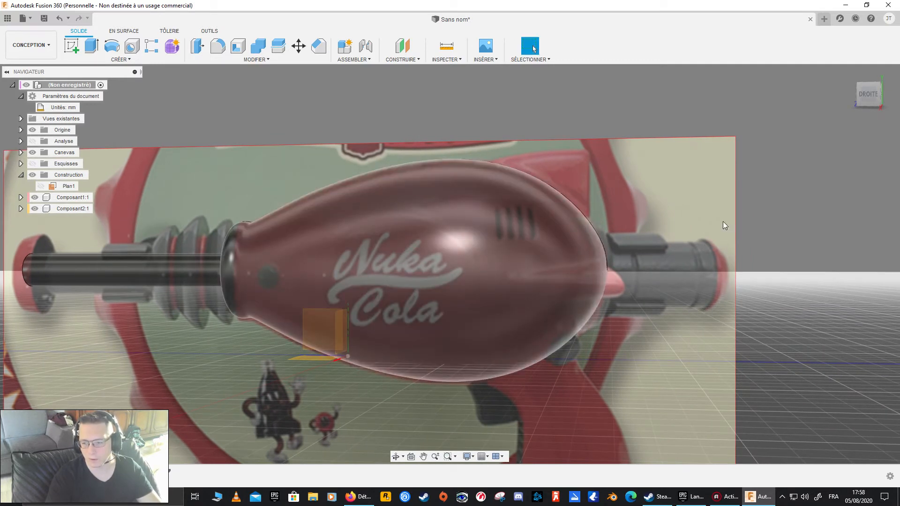
{"action": "middle_click_drag", "start_coordinate": [298, 320], "coordinate": [410, 334]}
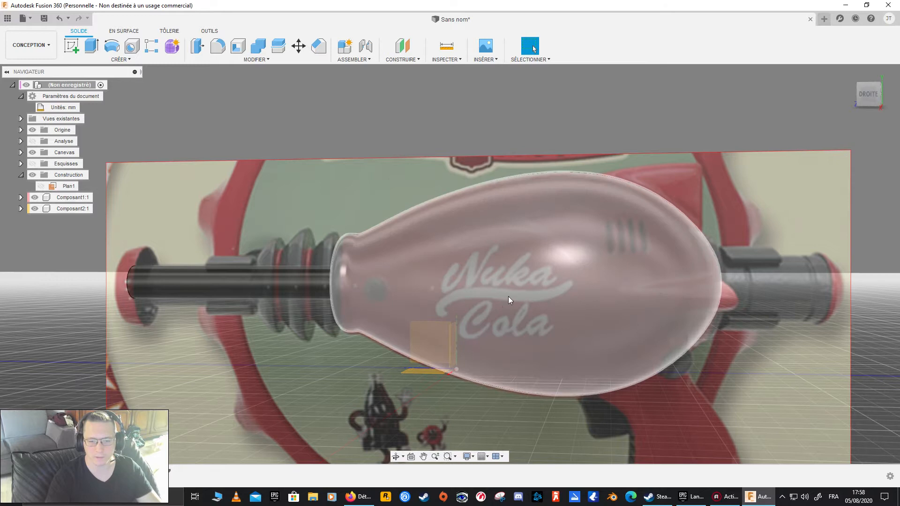
{"action": "left_click", "coordinate": [870, 96]}
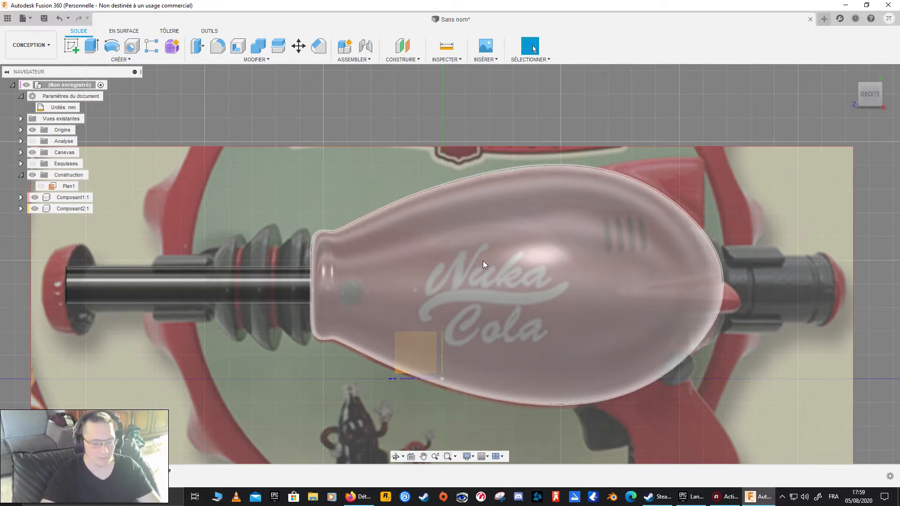
- Start a sketch on the vertical origin plane parallel to the reference canvas, viewed from DROITE around the rear cylinder
{"action": "scroll", "coordinate": [464, 265], "scroll_direction": "down", "scroll_amount": 1}
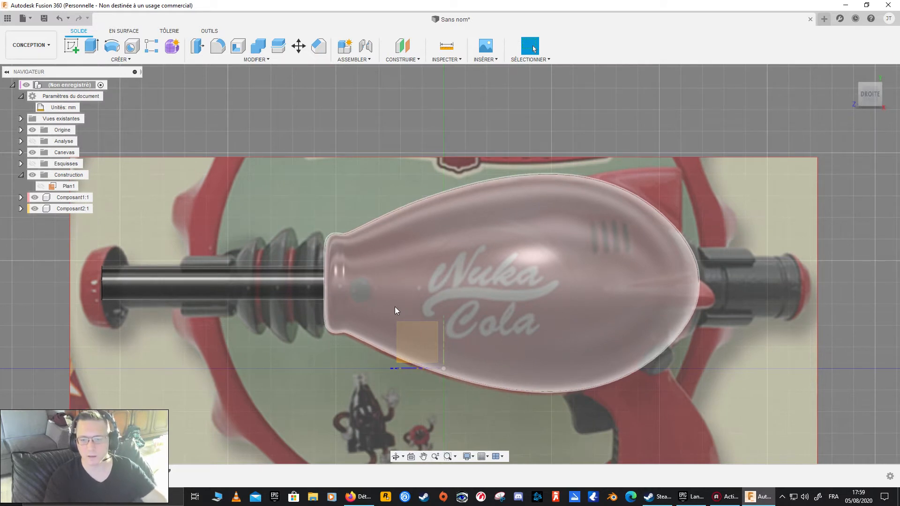
{"action": "scroll", "coordinate": [470, 267], "scroll_direction": "down", "scroll_amount": 2}
{"action": "middle_click_drag", "start_coordinate": [364, 367], "coordinate": [322, 313]}
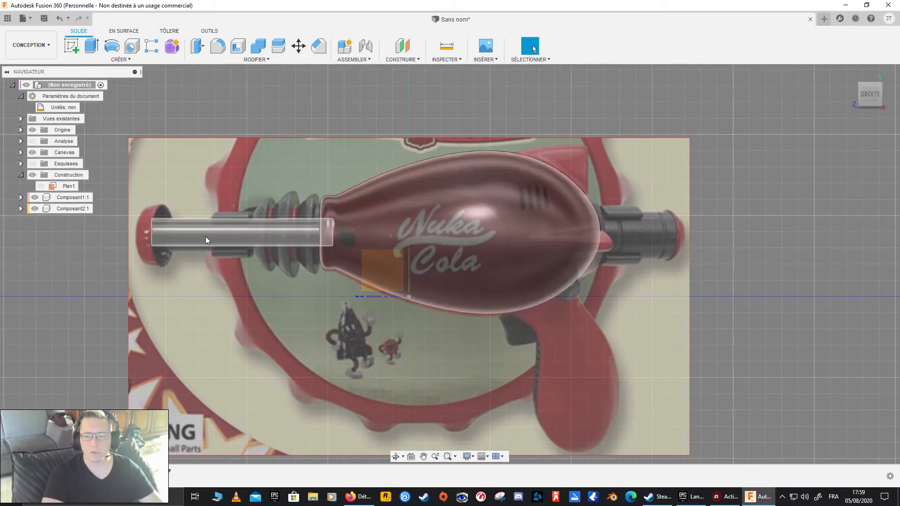
{"action": "middle_click_drag", "start_coordinate": [530, 176], "coordinate": [442, 213]}
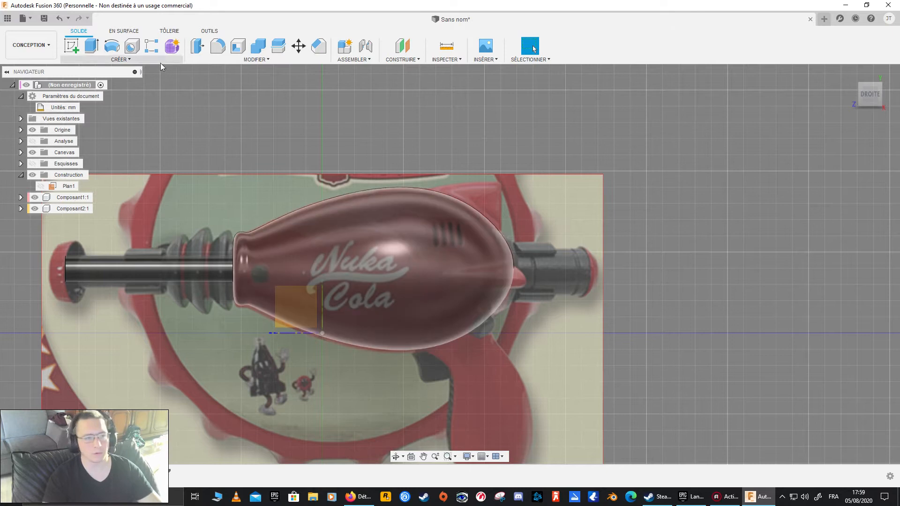
{"action": "left_click", "coordinate": [71, 47]}
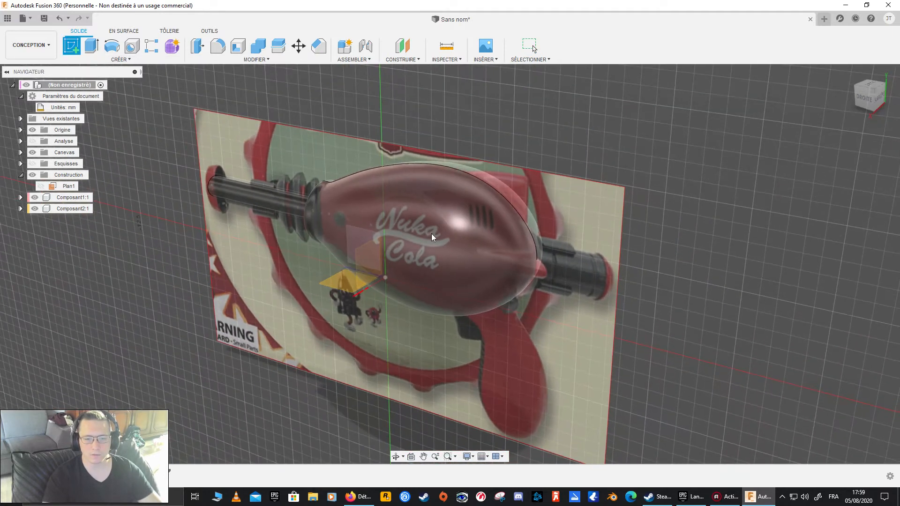
{"action": "left_click", "coordinate": [356, 235]}
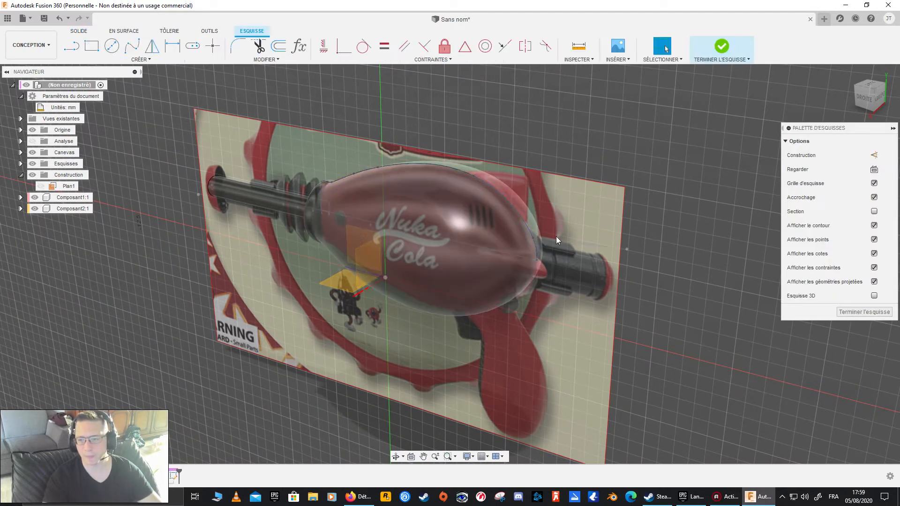
{"action": "left_click", "coordinate": [865, 96]}
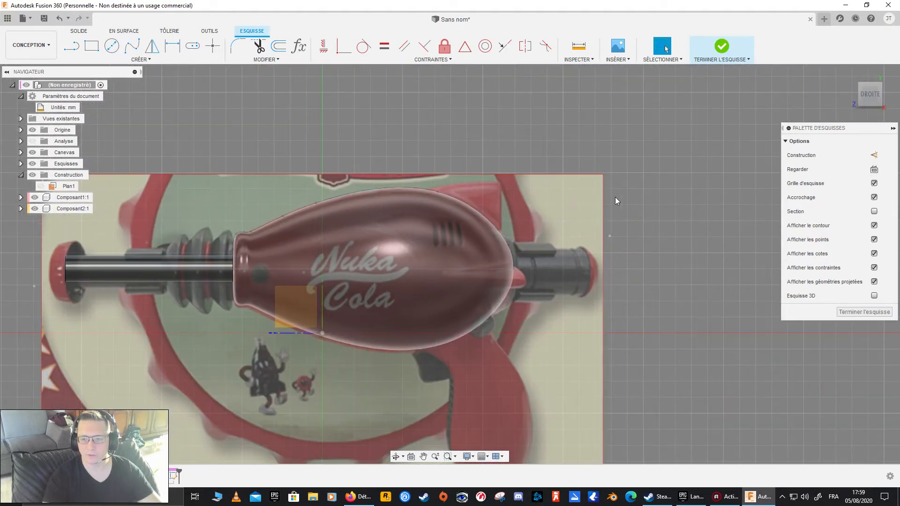
{"action": "scroll", "coordinate": [637, 269], "scroll_direction": "up", "scroll_amount": 5}
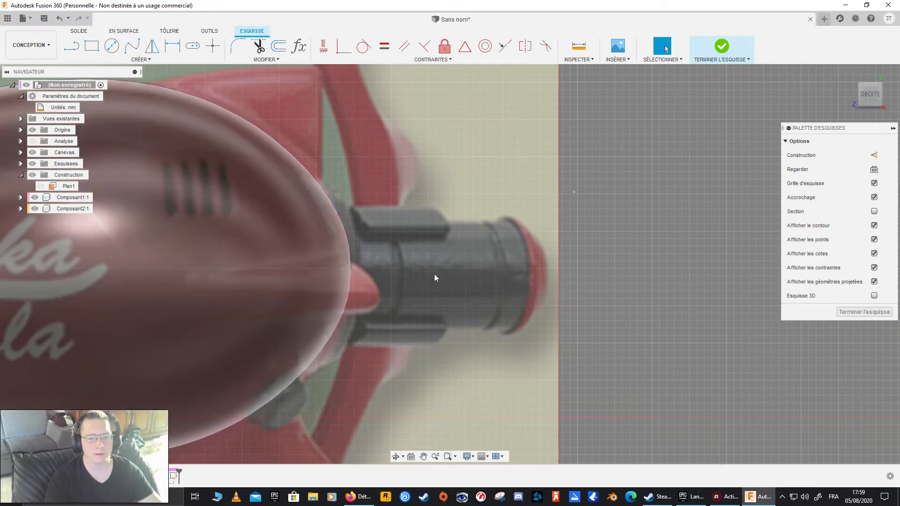
- Sketch a 2.5 mm by 0.6 mm rectangle from the centre axis just inside the pear-shaped body's rear end, covering the rear cylinder's upper half
{"action": "left_click", "coordinate": [93, 47]}
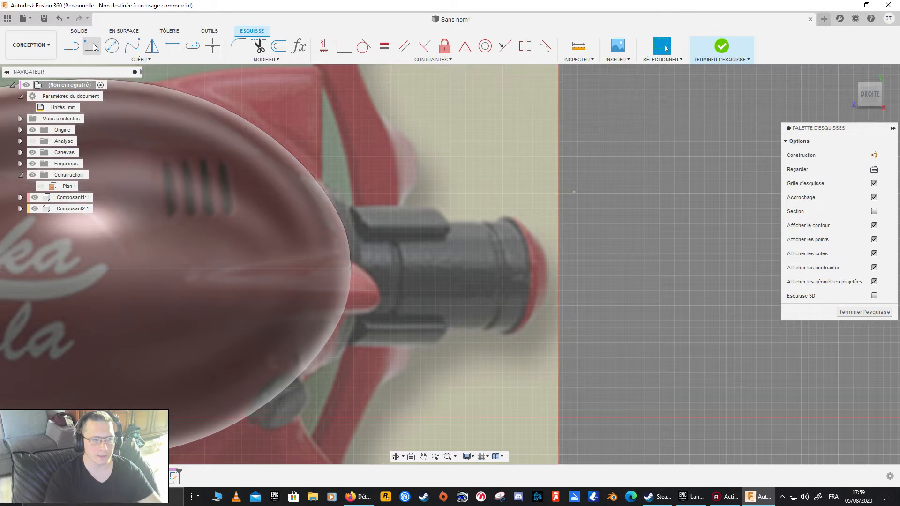
{"action": "left_click", "coordinate": [92, 47]}
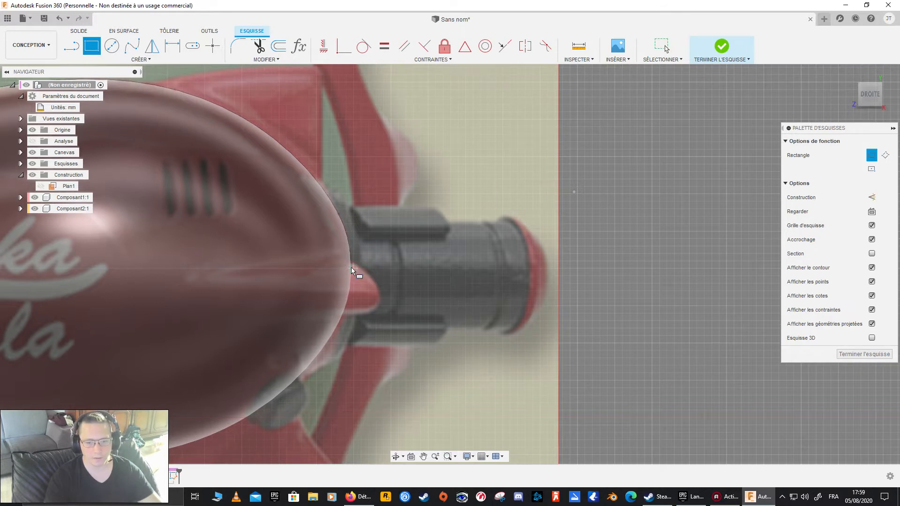
{"action": "scroll", "coordinate": [347, 269], "scroll_direction": "up", "scroll_amount": 2}
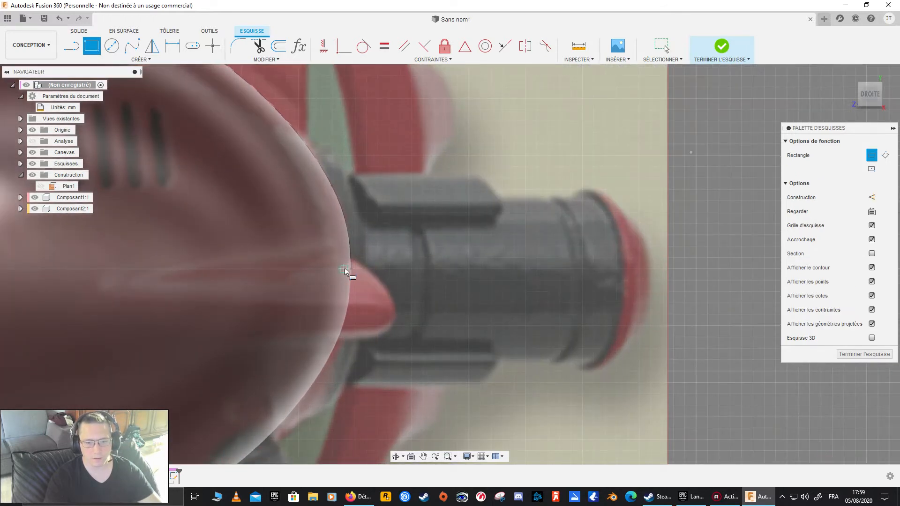
{"action": "left_click", "coordinate": [332, 269]}
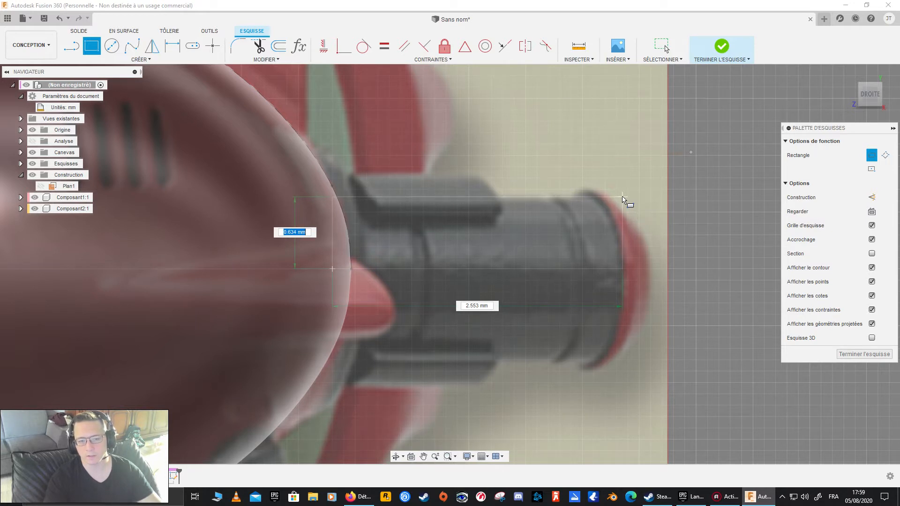
{"action": "key", "text": "Tab"}
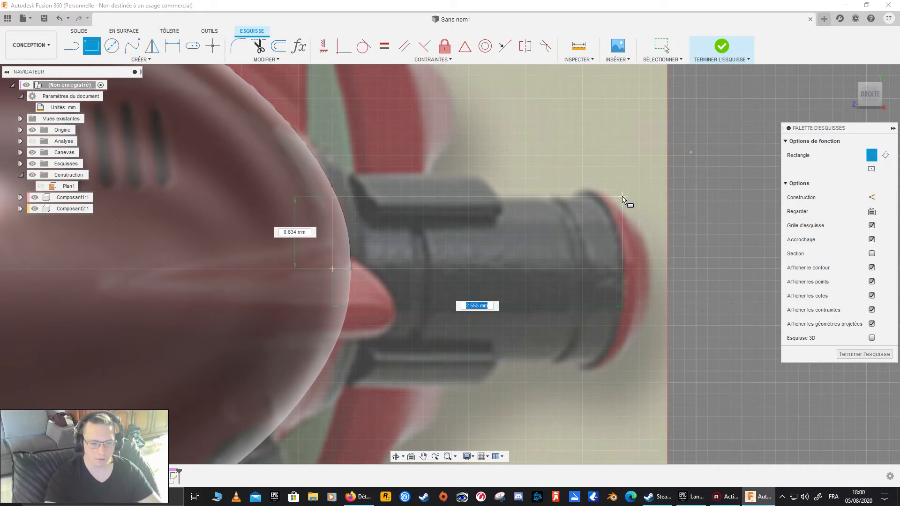
{"action": "type", "text": "2.5"}
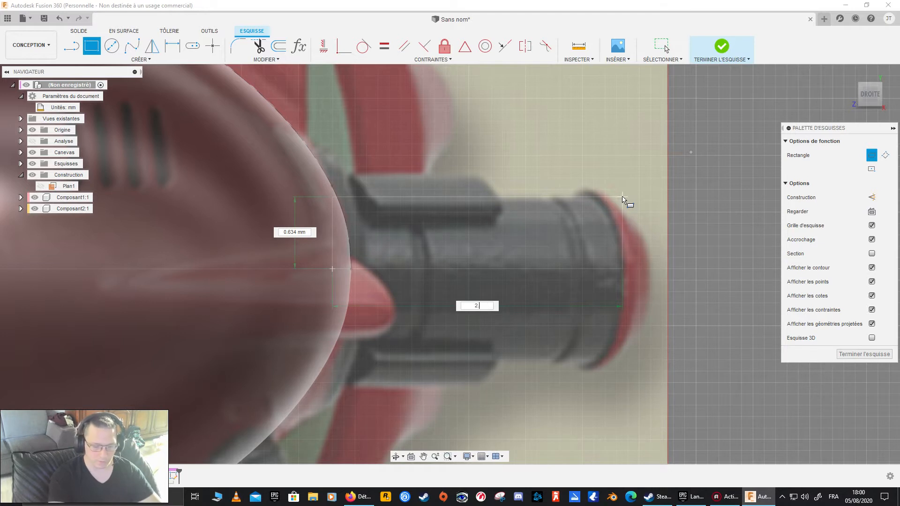
{"action": "key", "text": "Tab"}
{"action": "type", "text": "0.6"}
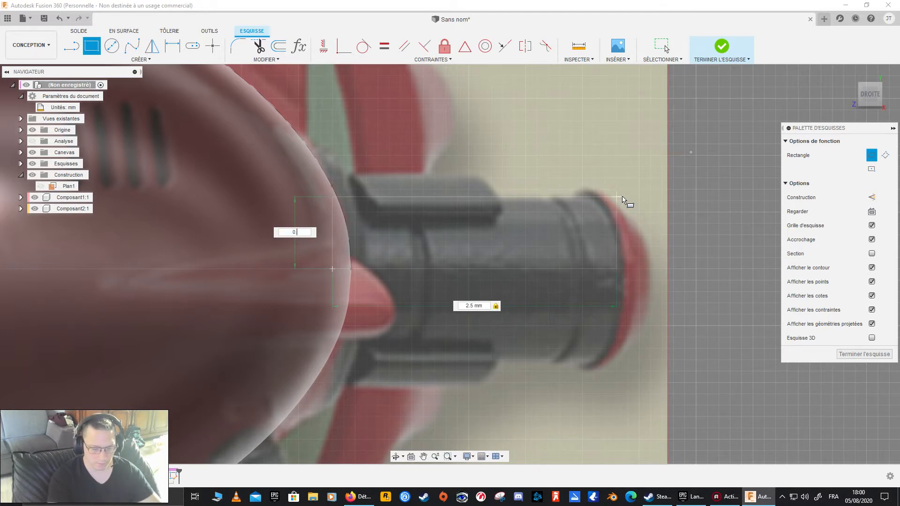
{"action": "key", "text": "Tab"}
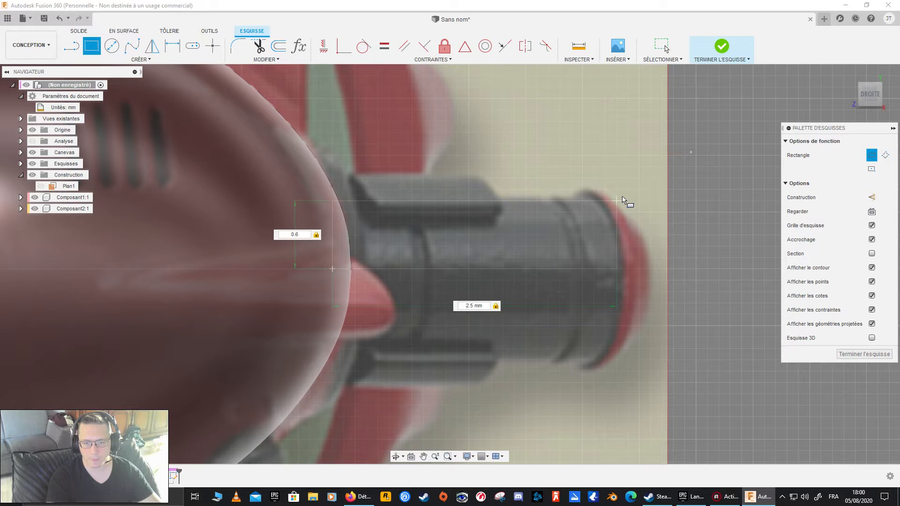
{"action": "key", "text": "Return"}
- Draw a horizontal line along the rectangle's upper edge from its corner inside the pear-shaped body, with a length of 2.500/3 mm
{"action": "scroll", "coordinate": [321, 255], "scroll_direction": "down", "scroll_amount": 8}
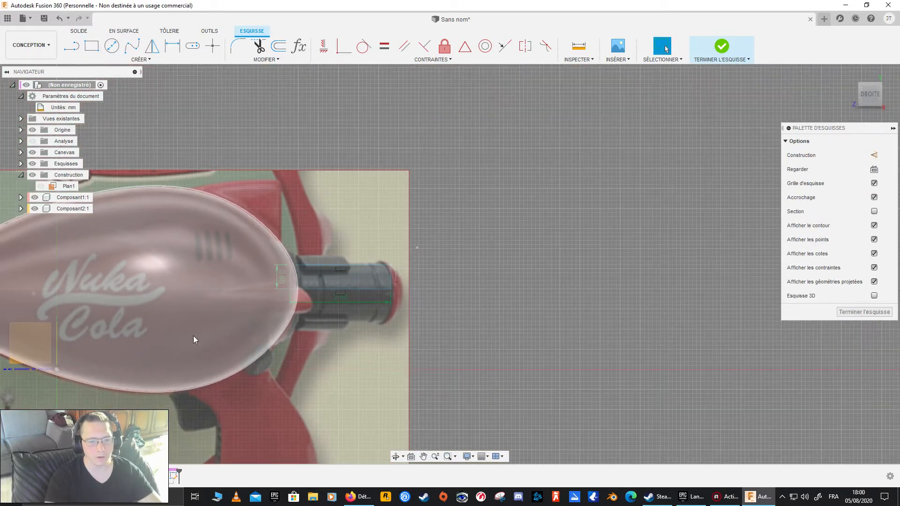
{"action": "scroll", "coordinate": [193, 335], "scroll_direction": "down", "scroll_amount": 1}
{"action": "middle_click_drag", "start_coordinate": [209, 333], "coordinate": [165, 327]}
{"action": "scroll", "coordinate": [270, 280], "scroll_direction": "up", "scroll_amount": 5}
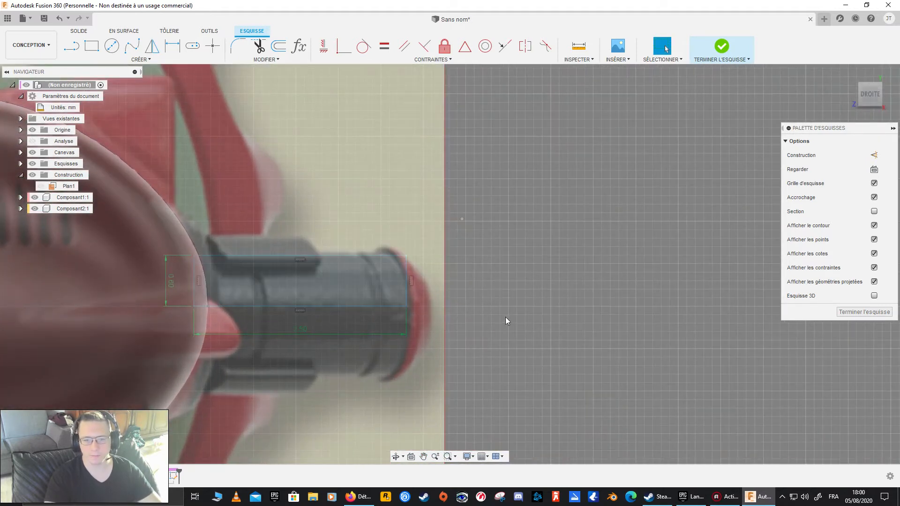
{"action": "scroll", "coordinate": [233, 278], "scroll_direction": "up", "scroll_amount": 2}
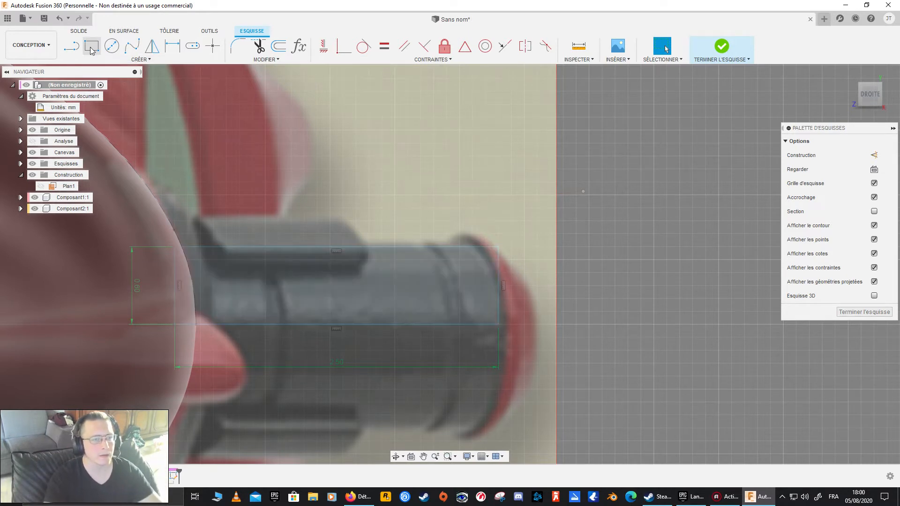
{"action": "left_click", "coordinate": [73, 47]}
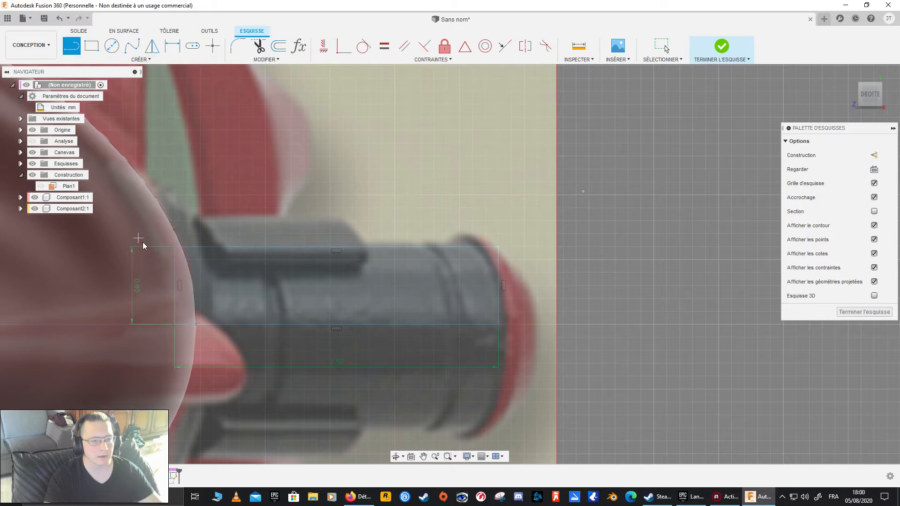
{"action": "left_click", "coordinate": [174, 247]}
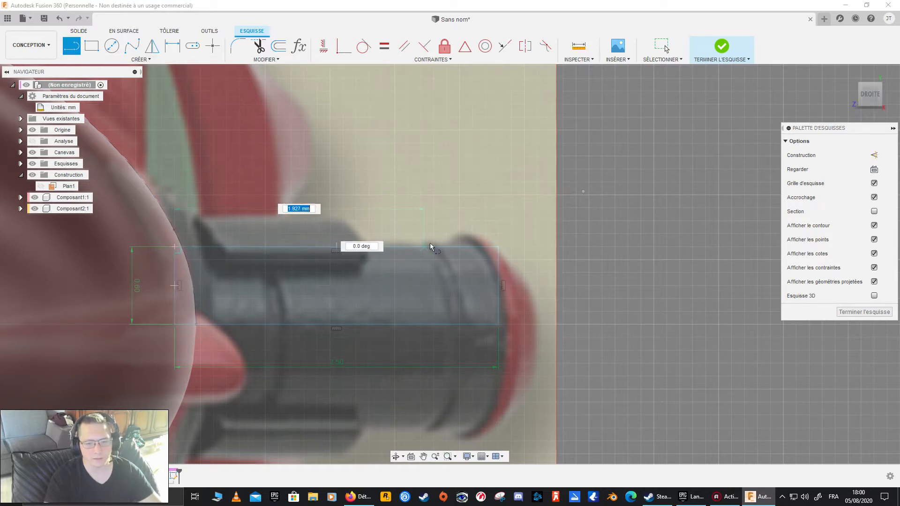
{"action": "left_click", "coordinate": [498, 248]}
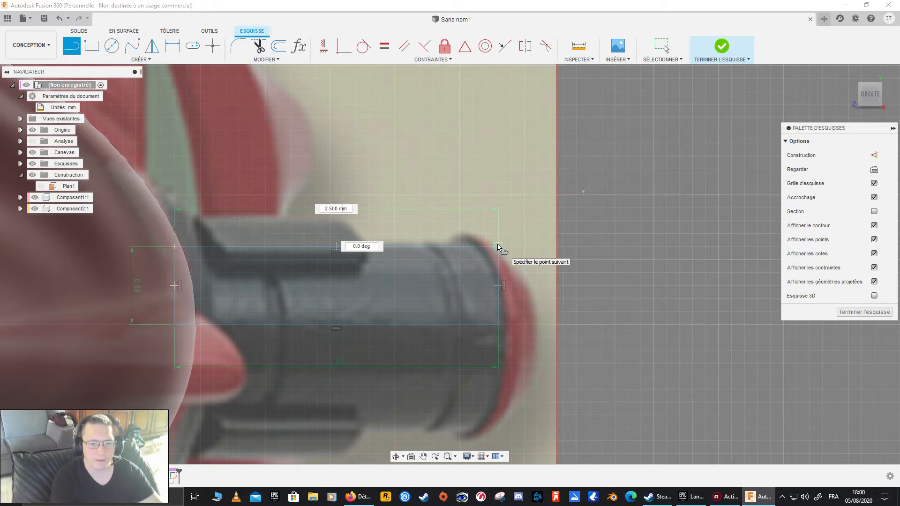
{"action": "key", "text": "Tab"}
{"action": "key", "text": "Tab"}
{"action": "key", "text": "Tab"}
{"action": "key", "text": "Tab"}
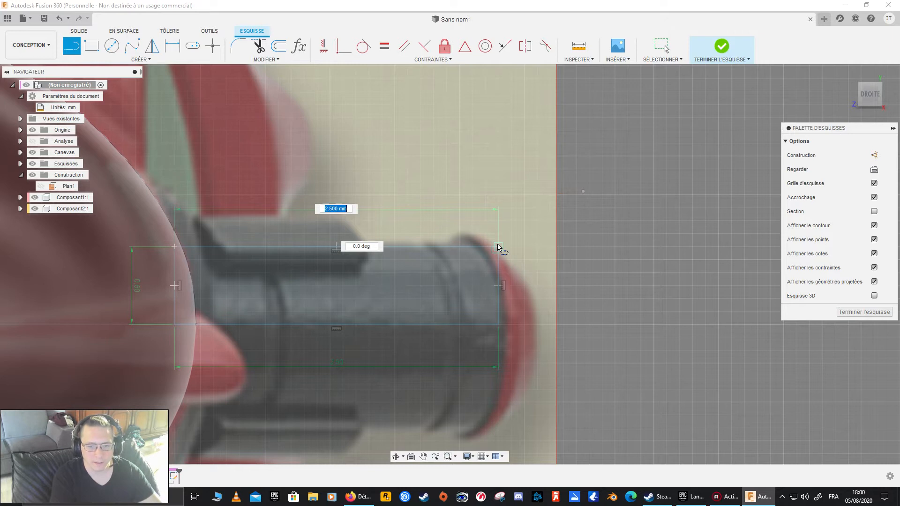
{"action": "key", "text": "Tab"}
{"action": "key", "text": "Tab"}
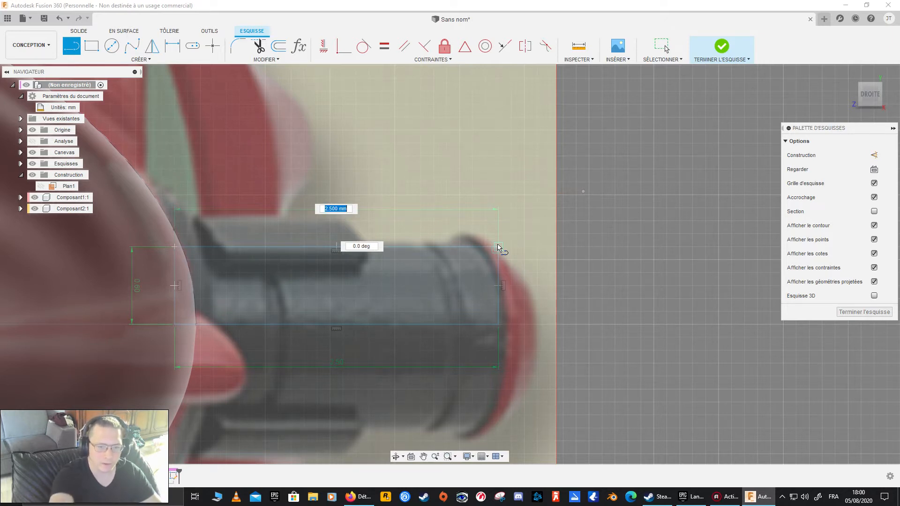
{"action": "key", "text": "Tab"}
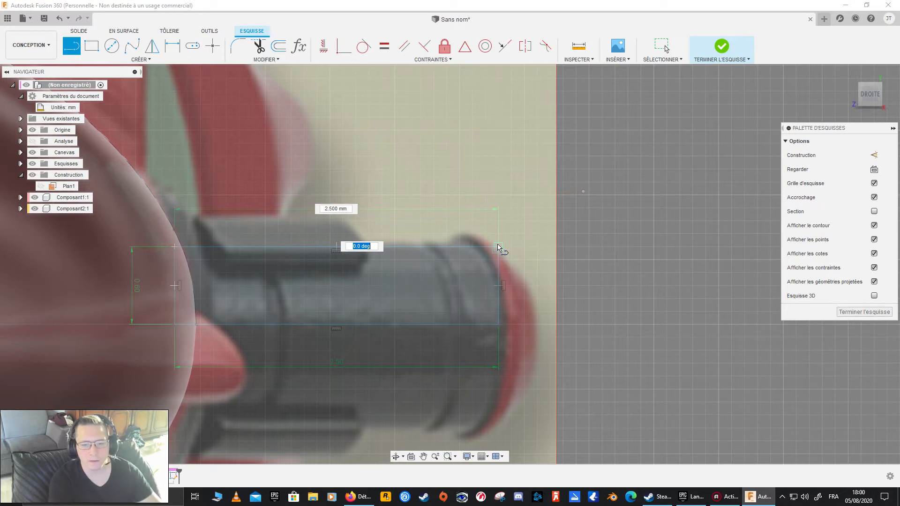
{"action": "key", "text": "Tab"}
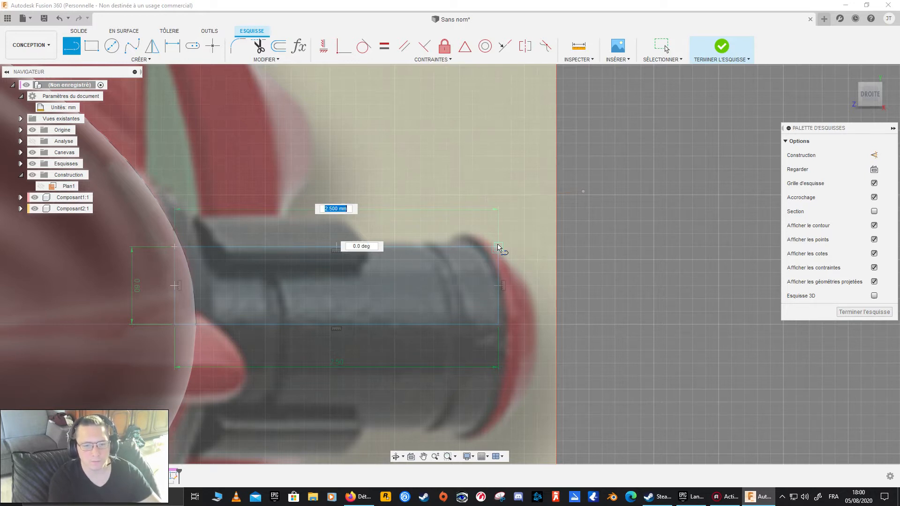
{"action": "key", "text": "End"}
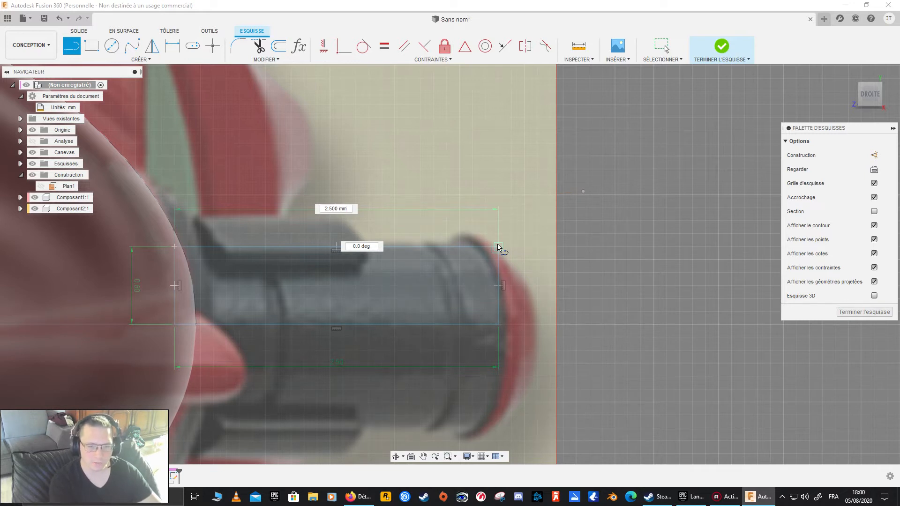
{"action": "key", "text": "BackSpace"}
{"action": "key", "text": "BackSpace"}
{"action": "key", "text": "BackSpace"}
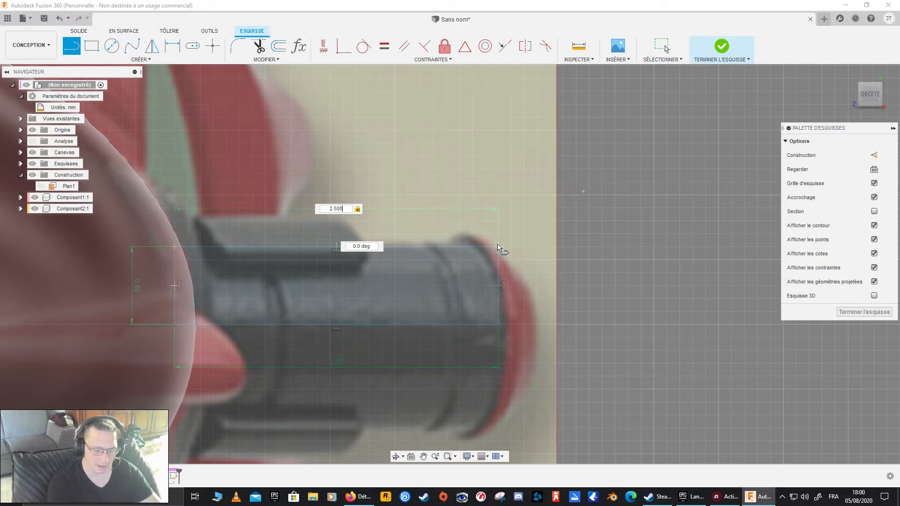
{"action": "type", "text": "/"}
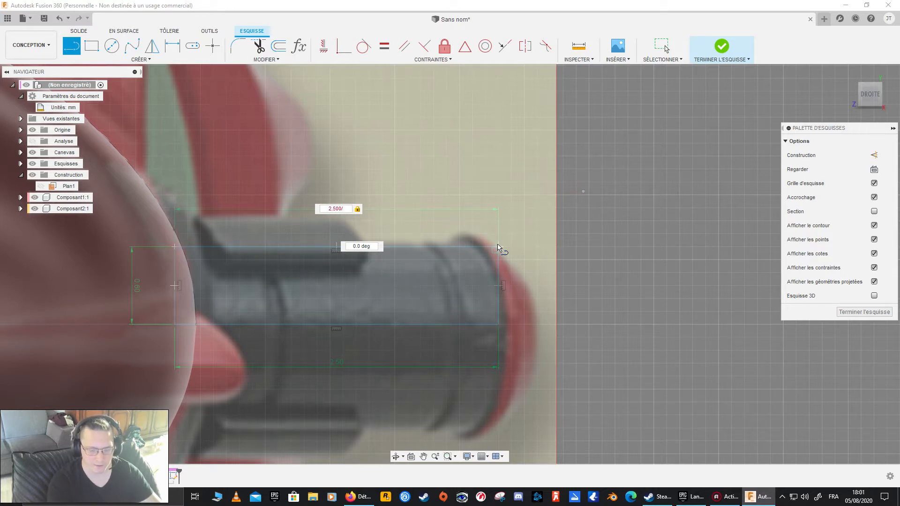
{"action": "type", "text": "3"}
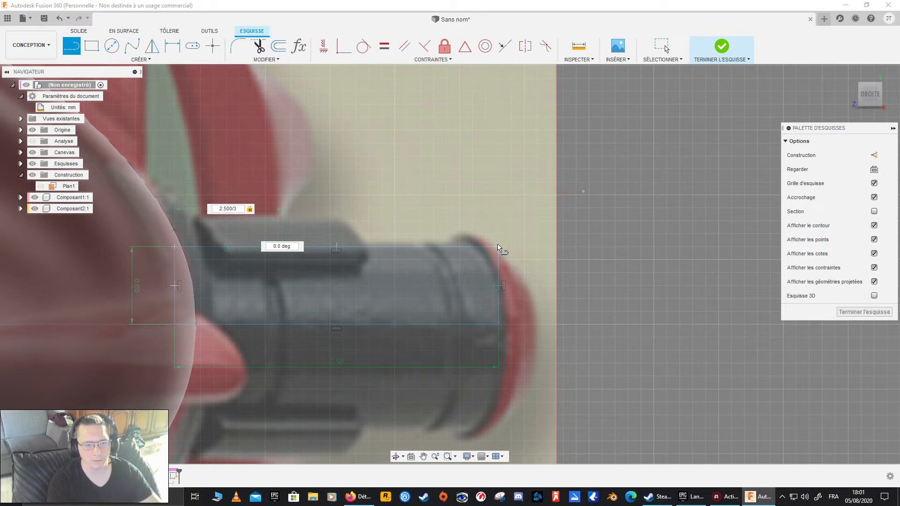
{"action": "key", "text": "Return"}
{"action": "key", "text": "Escape"}
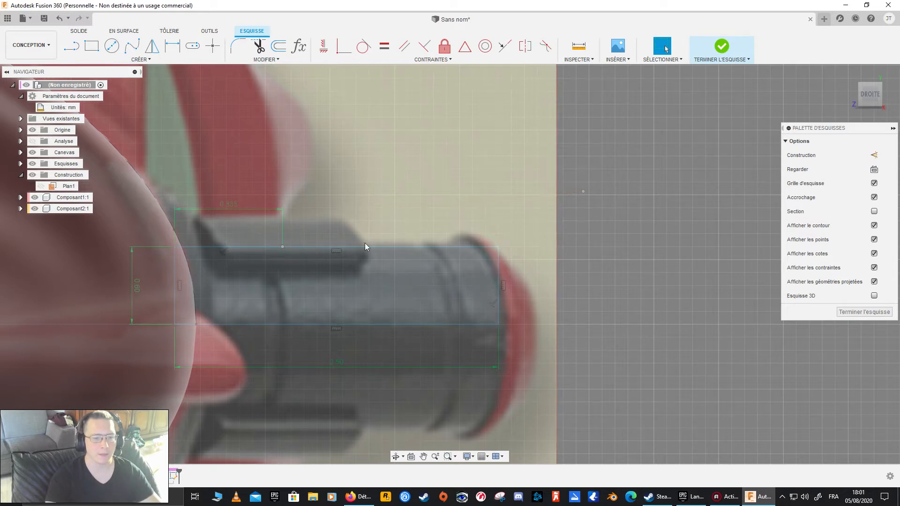
- Draw a vertical line from the end of the one-third line down to the rectangle's lower edge
{"action": "left_click", "coordinate": [71, 45]}
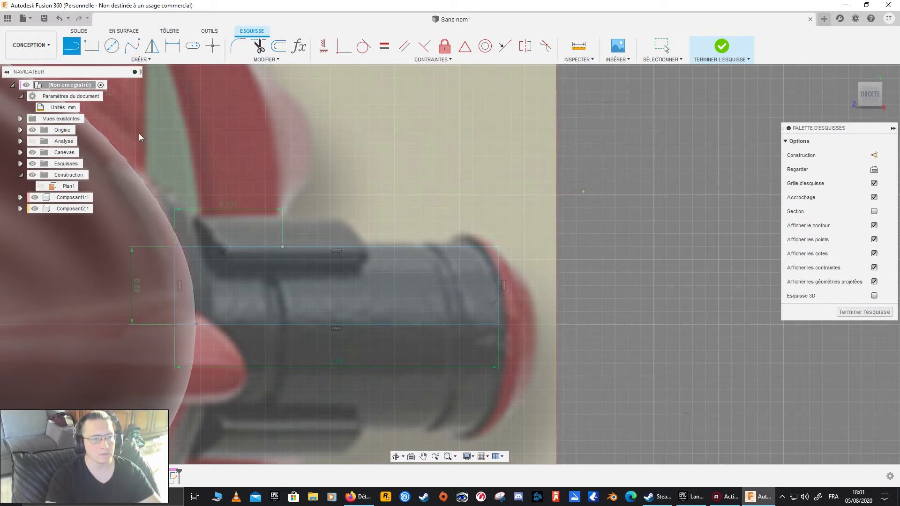
{"action": "left_click", "coordinate": [282, 247]}
{"action": "double_click", "coordinate": [286, 325]}
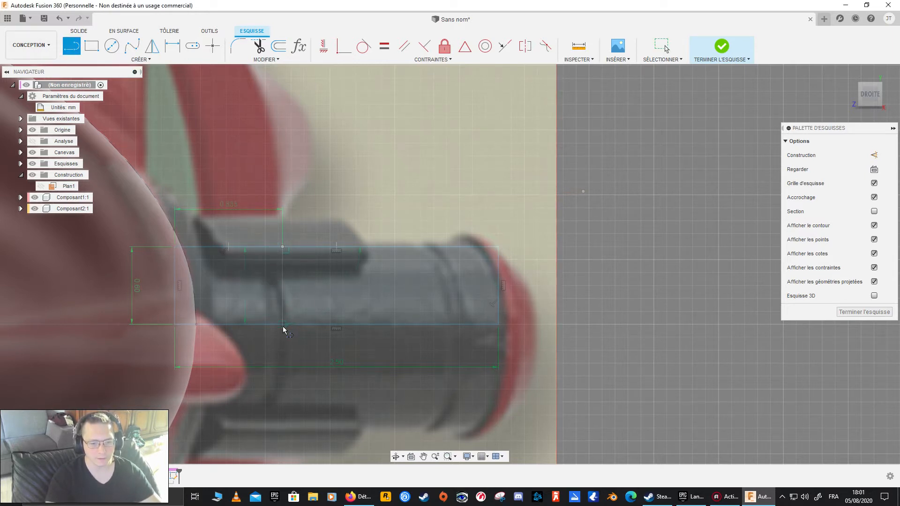
{"action": "left_click", "coordinate": [283, 285]}
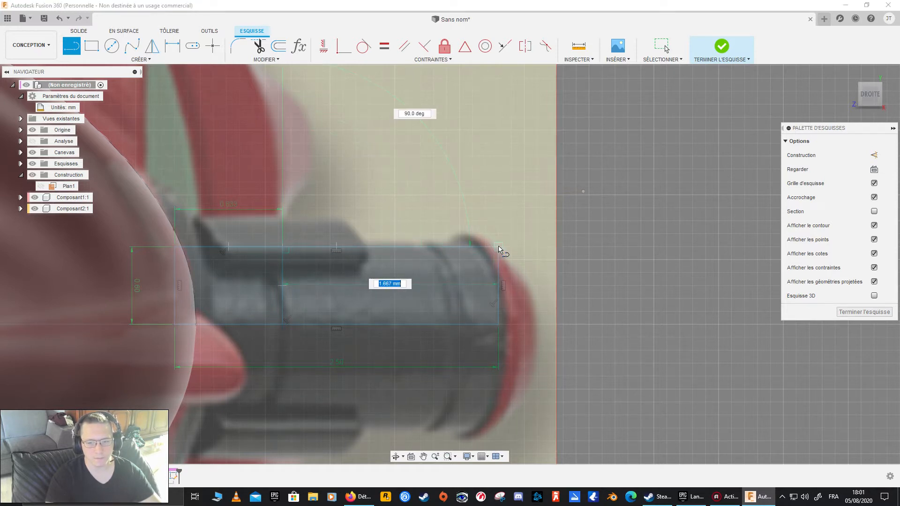
{"action": "key", "text": "Escape"}
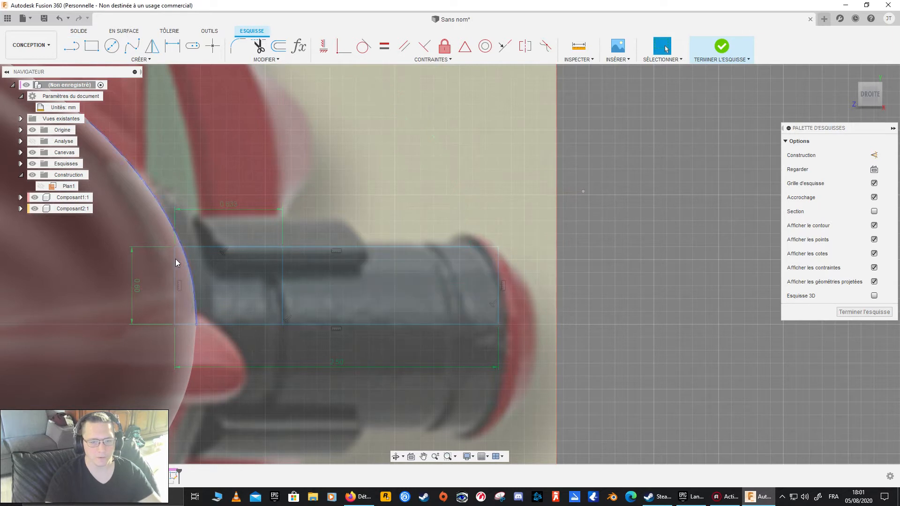
{"action": "left_click", "coordinate": [77, 51]}
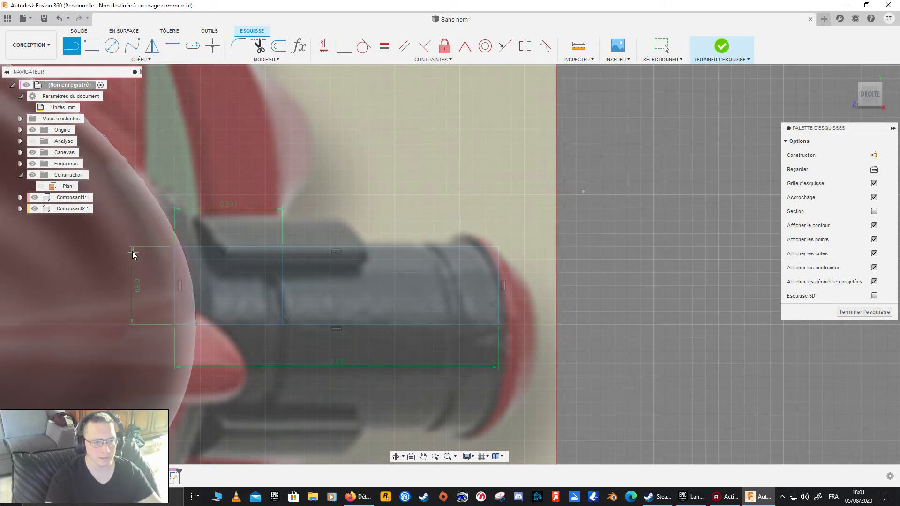
{"action": "left_click", "coordinate": [174, 246]}
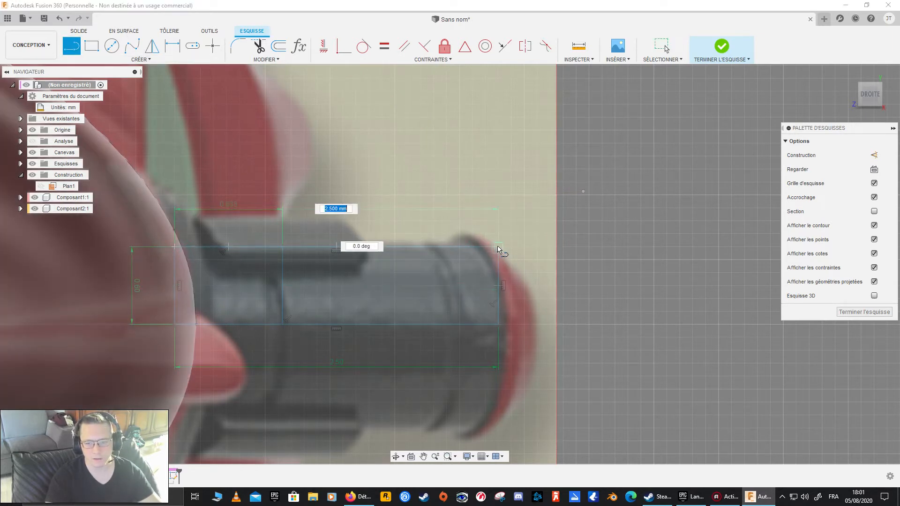
{"action": "key", "text": "Right"}
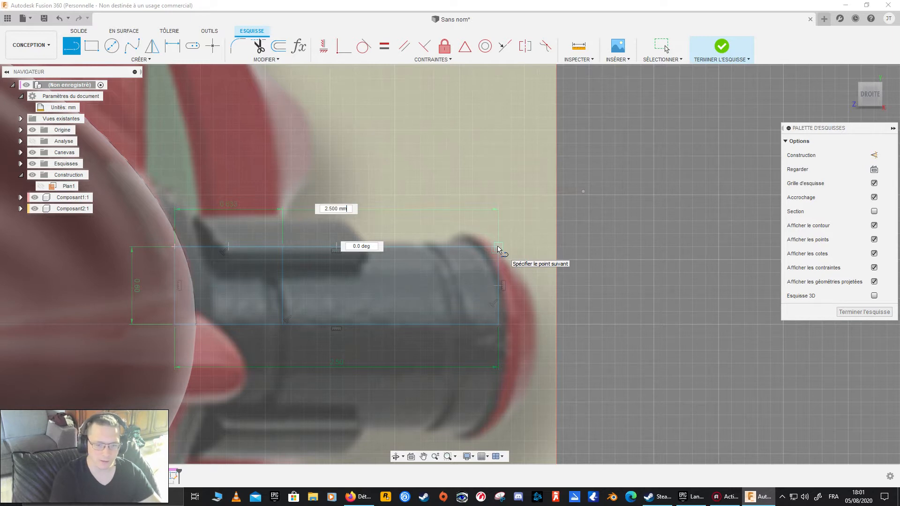
{"action": "key", "text": "BackSpace"}
{"action": "key", "text": "BackSpace"}
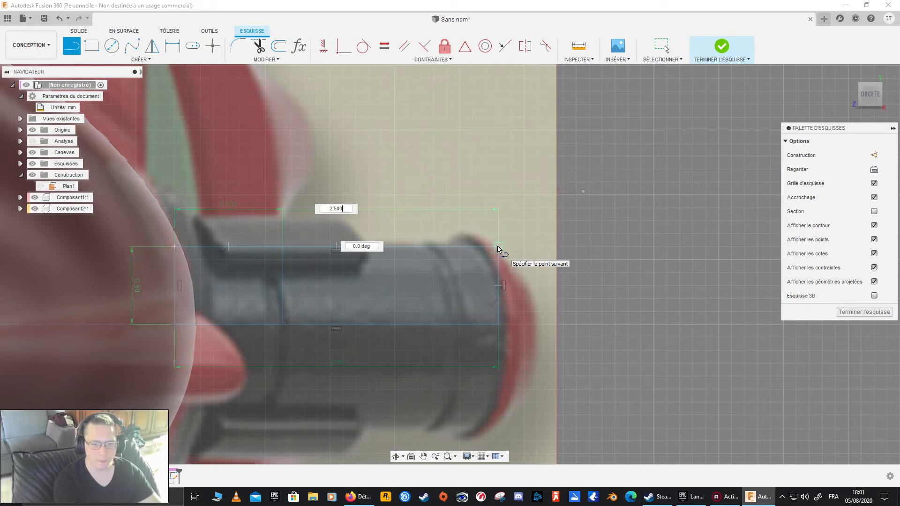
{"action": "key", "text": "Tab"}
{"action": "type", "text": "/"}
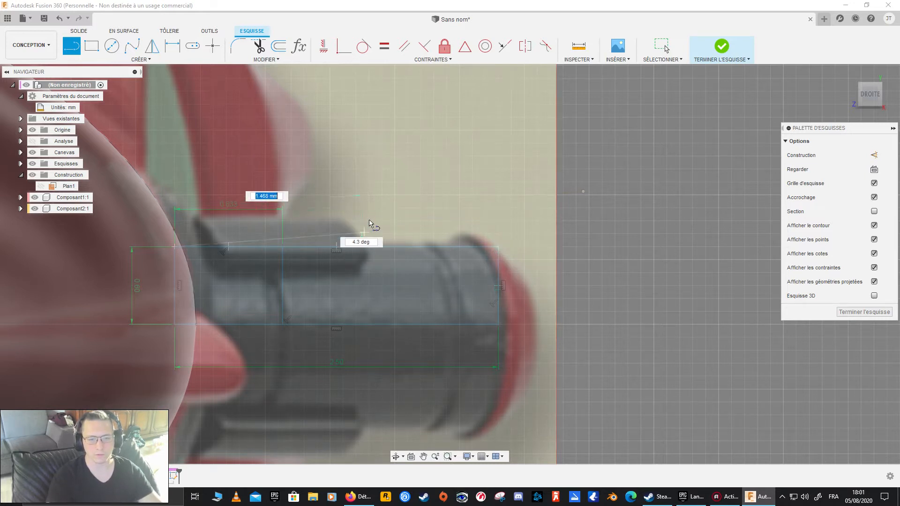
{"action": "key", "text": "Escape"}
- Draw a horizontal line along the rectangle's upper edge from its rear corner toward the pear-shaped body, with a length of 2.500/3 mm
{"action": "key", "text": "l"}
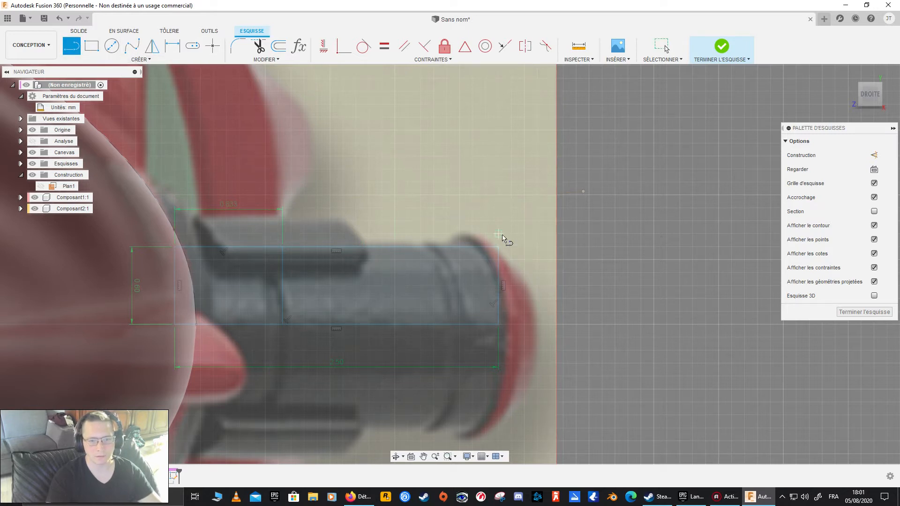
{"action": "left_click", "coordinate": [498, 247]}
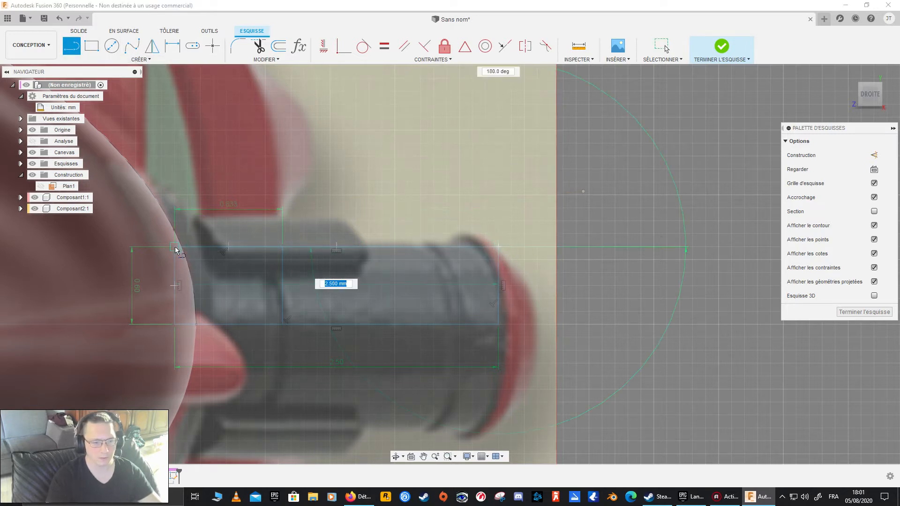
{"action": "type", "text": "2.500"}
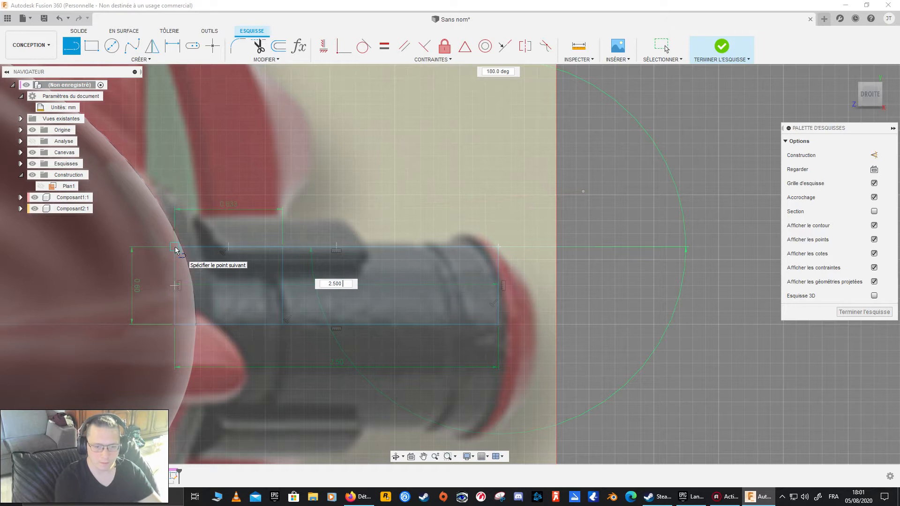
{"action": "key", "text": "Tab"}
{"action": "type", "text": "/"}
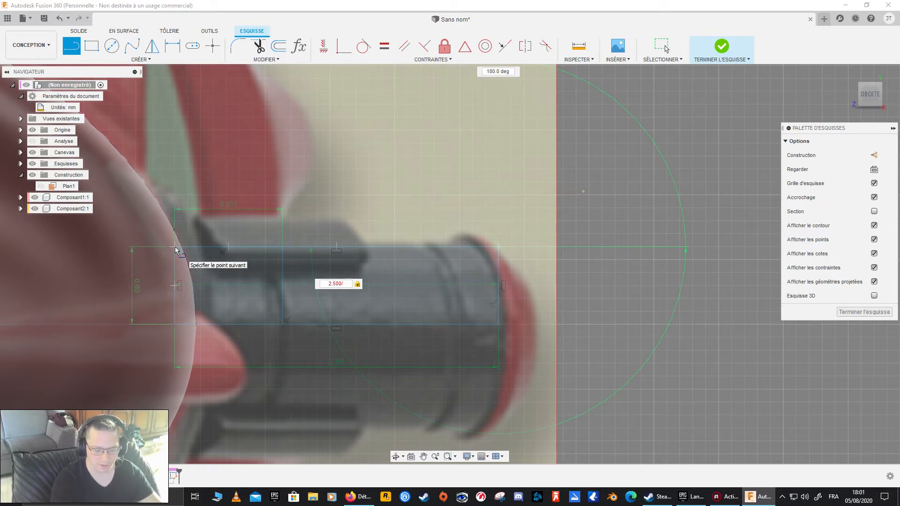
{"action": "type", "text": "3"}
{"action": "key", "text": "Return"}
{"action": "key", "text": "Escape"}
- Draw a vertical line from the inner end of the rear one-third line down to the rectangle's lower edge
{"action": "left_click", "coordinate": [66, 49]}
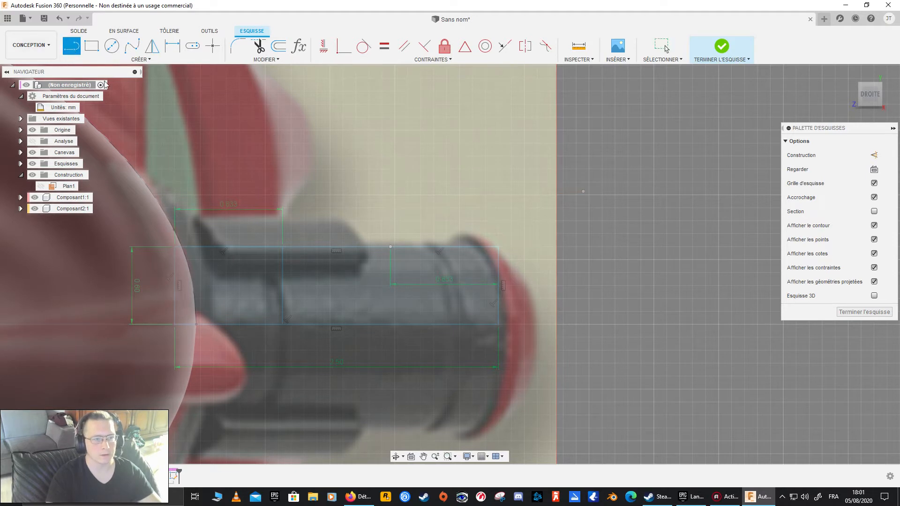
{"action": "left_click", "coordinate": [391, 247]}
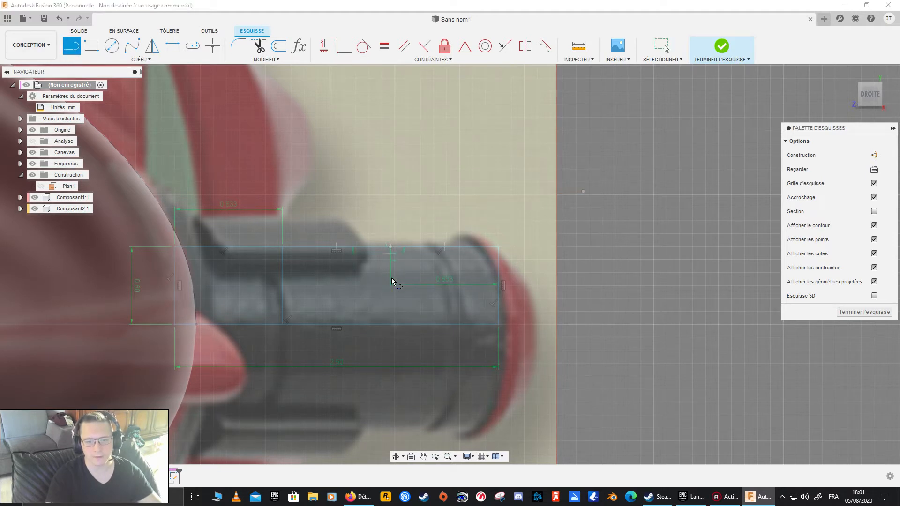
{"action": "double_click", "coordinate": [390, 323]}
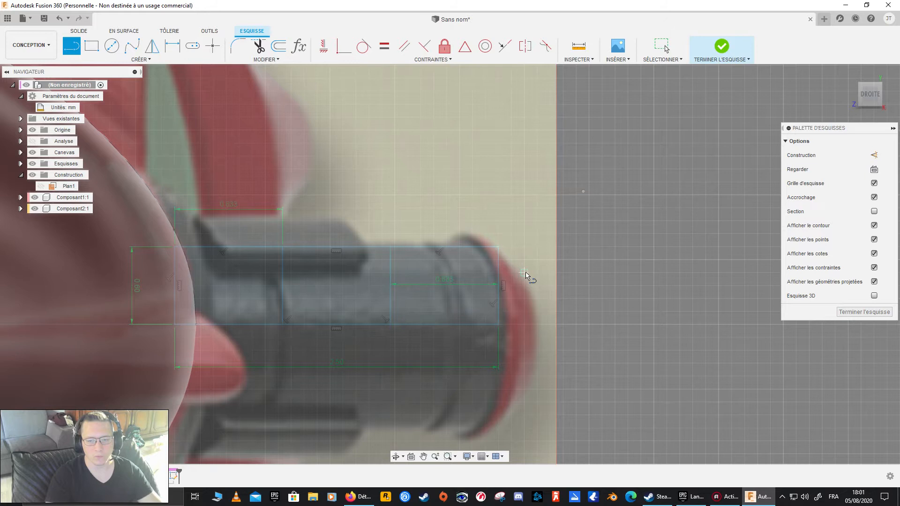
{"action": "key", "text": "Escape"}
- Reposition the rear one-third dimension above the rectangle, level with the front one-third dimension, and check its expression
{"action": "left_click_drag", "start_coordinate": [448, 283], "coordinate": [449, 266]}
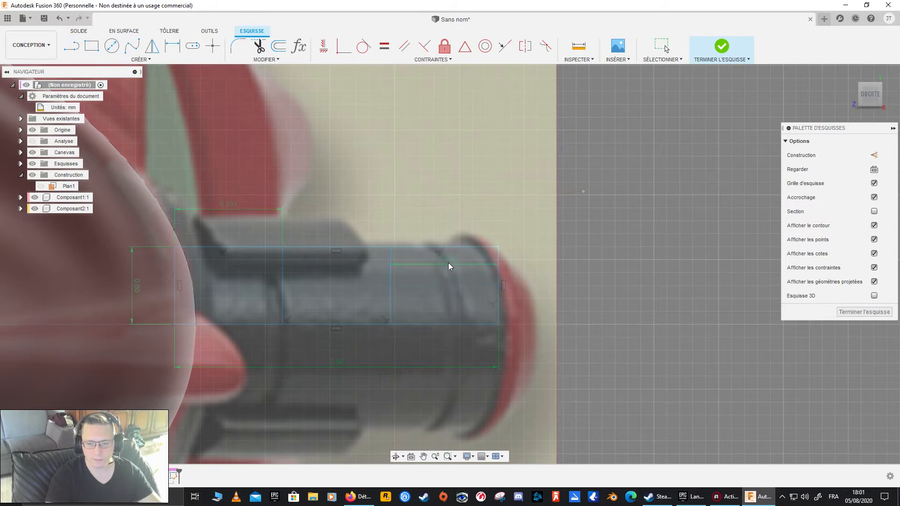
{"action": "left_click_drag", "start_coordinate": [446, 223], "coordinate": [446, 208]}
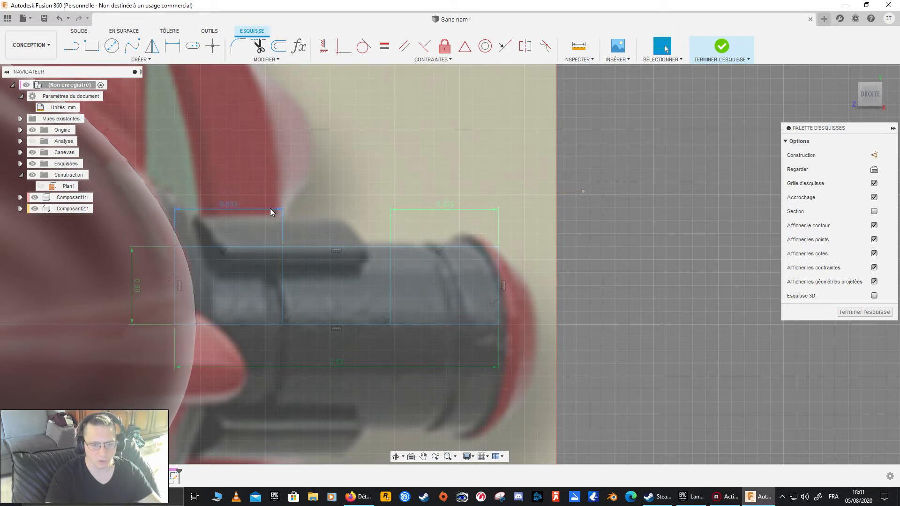
{"action": "double_click", "coordinate": [446, 209]}
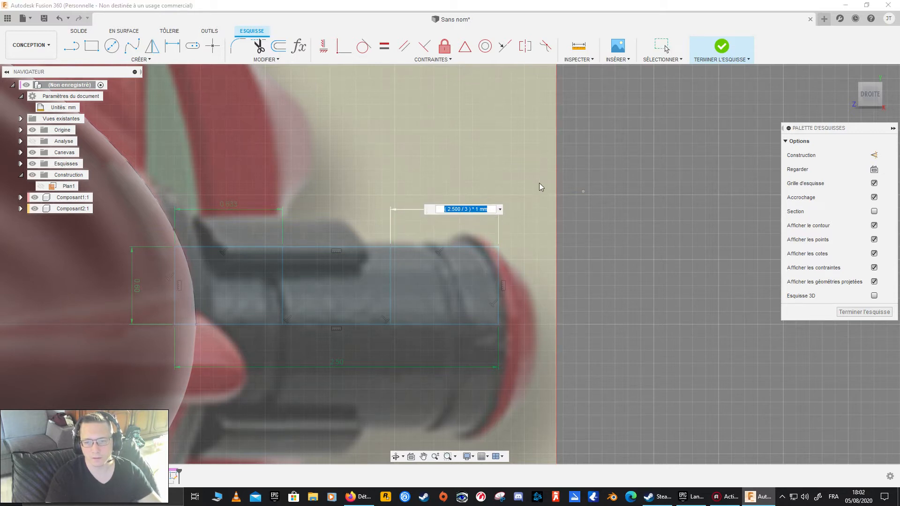
{"action": "key", "text": "Return"}
- Convert the two vertical lines dividing the rectangle into thirds to construction lines
{"action": "left_click", "coordinate": [391, 266]}
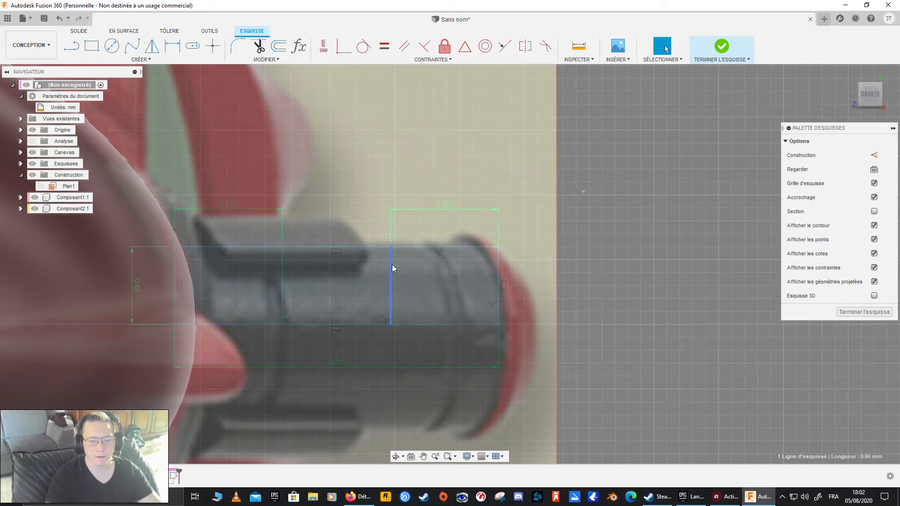
{"action": "left_click", "coordinate": [283, 273], "text": "ctrl"}
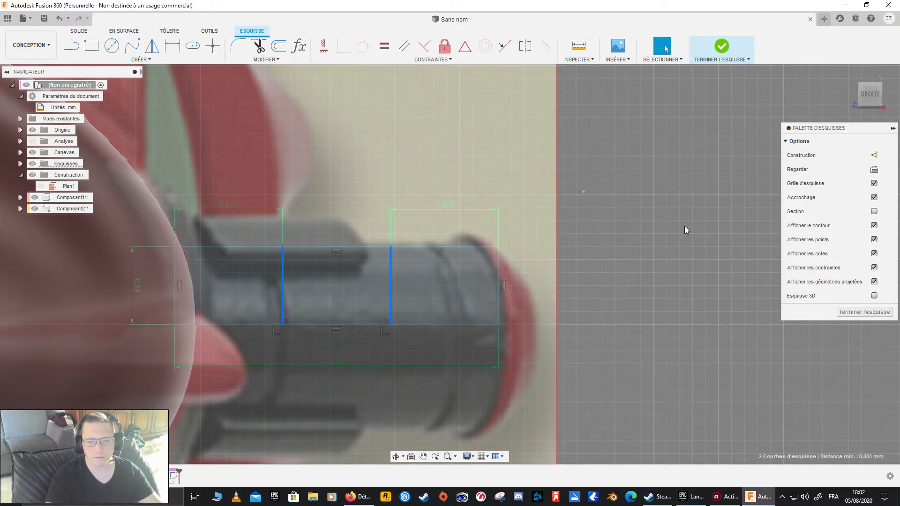
{"action": "left_click", "coordinate": [874, 155]}
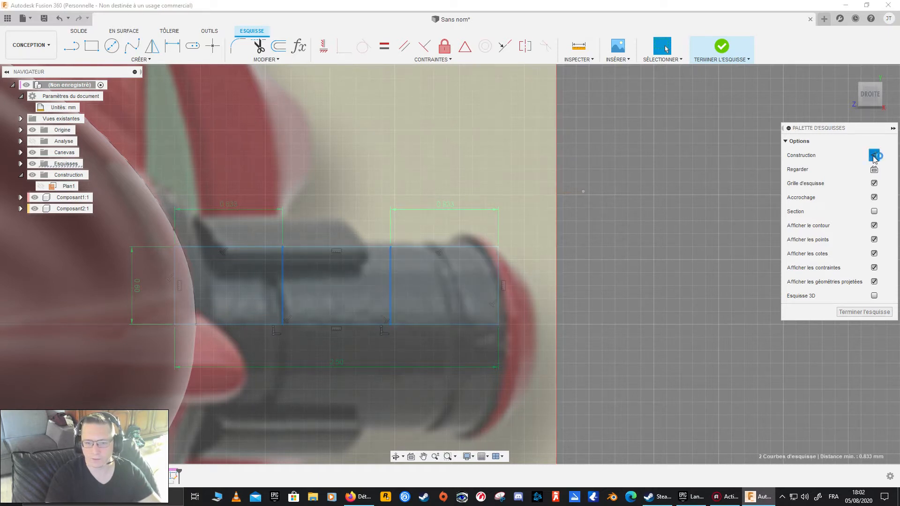
{"action": "left_click", "coordinate": [616, 254]}
{"action": "scroll", "coordinate": [284, 251], "scroll_direction": "up", "scroll_amount": 1}
{"action": "scroll", "coordinate": [268, 253], "scroll_direction": "down", "scroll_amount": 2}
{"action": "scroll", "coordinate": [277, 253], "scroll_direction": "up", "scroll_amount": 4}
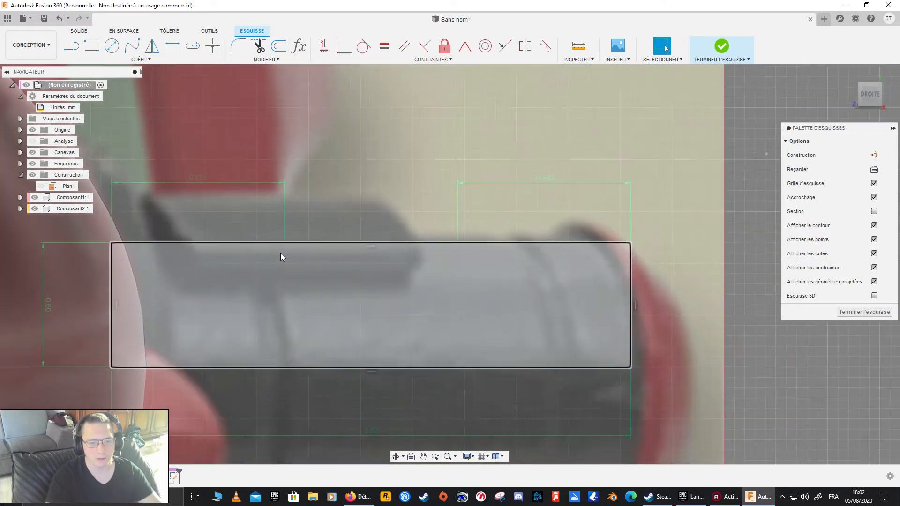
{"action": "scroll", "coordinate": [280, 253], "scroll_direction": "up", "scroll_amount": 2}
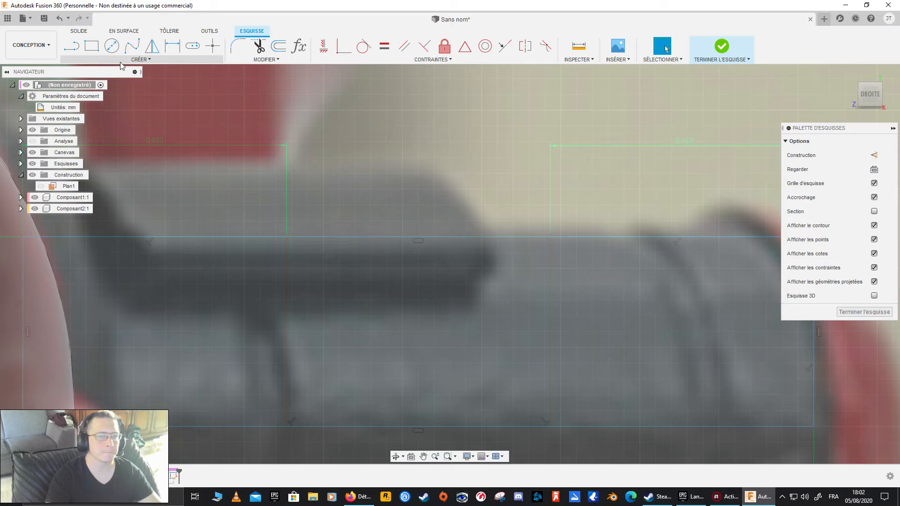
{"action": "left_click", "coordinate": [105, 60]}
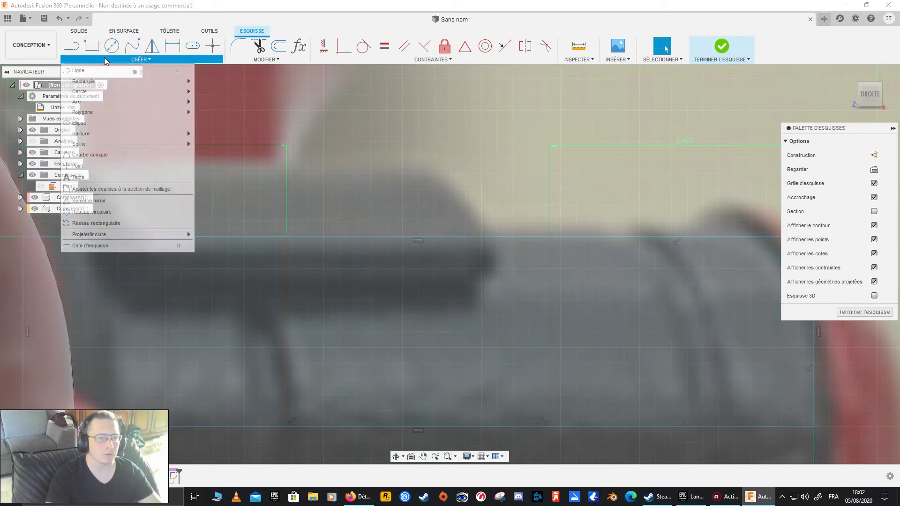
{"action": "mouse_move", "coordinate": [122, 89]}
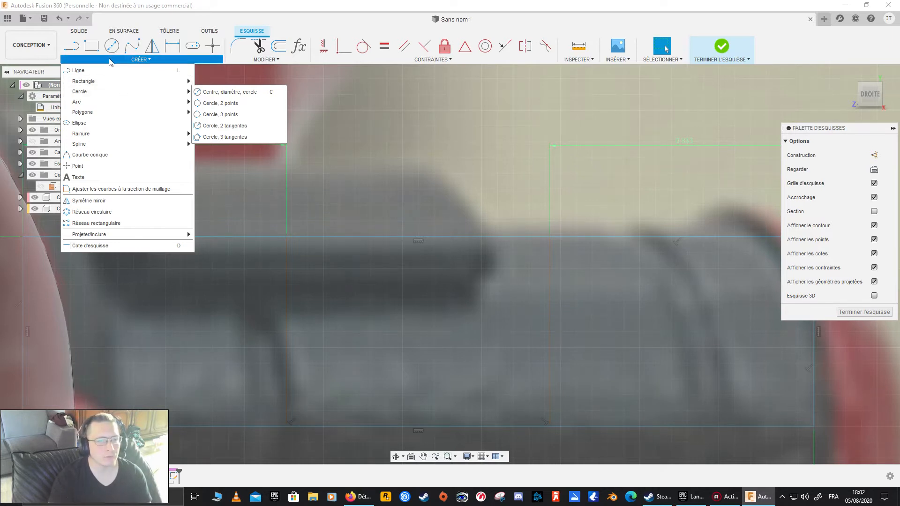
{"action": "key", "text": "Escape"}
{"action": "scroll", "coordinate": [397, 219], "scroll_direction": "down", "scroll_amount": 2}
{"action": "scroll", "coordinate": [427, 271], "scroll_direction": "down", "scroll_amount": 3}
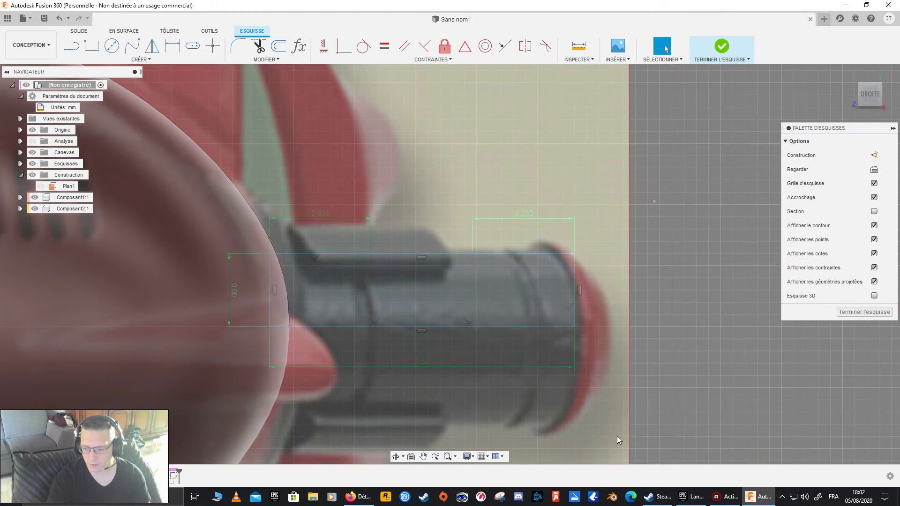
- Switch to File Explorer and open nuka_pistolet.png from the Nuka_cola_pistolet folder inside fichiers 3D on the Bureau
{"action": "left_click", "coordinate": [313, 497]}
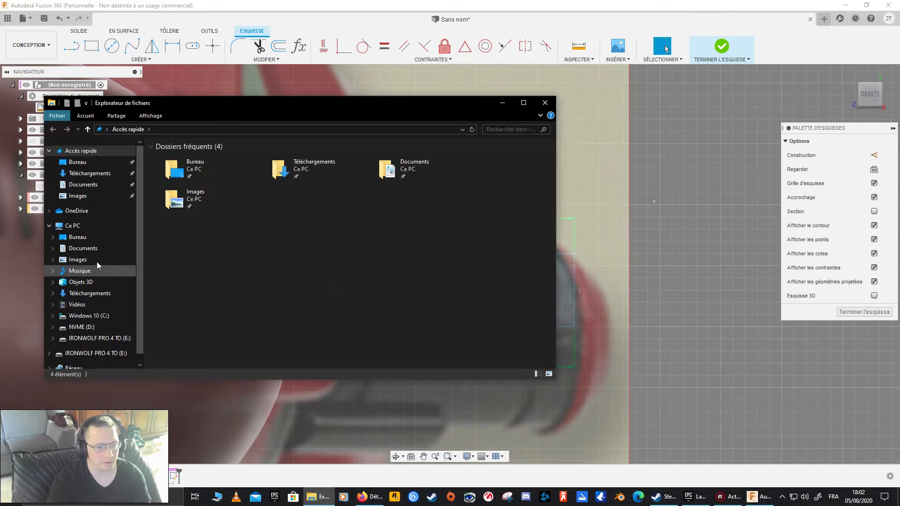
{"action": "left_click", "coordinate": [94, 236]}
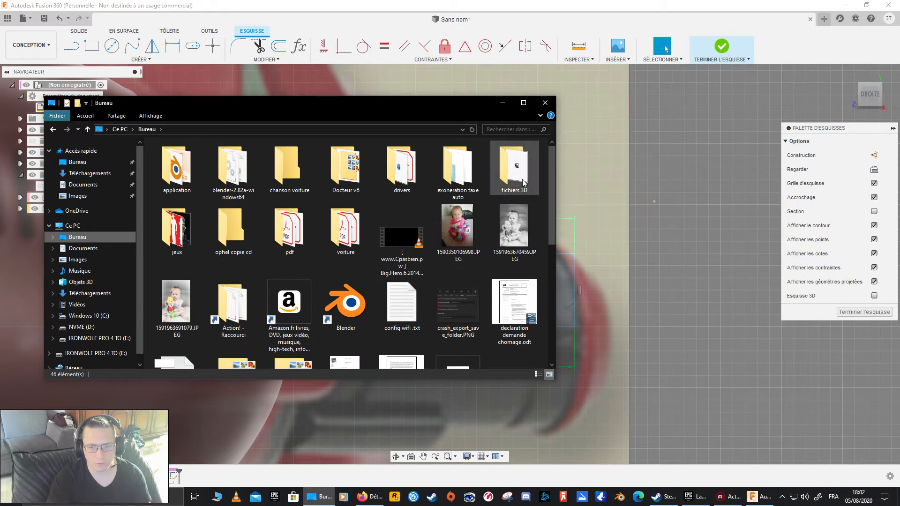
{"action": "double_click", "coordinate": [514, 167]}
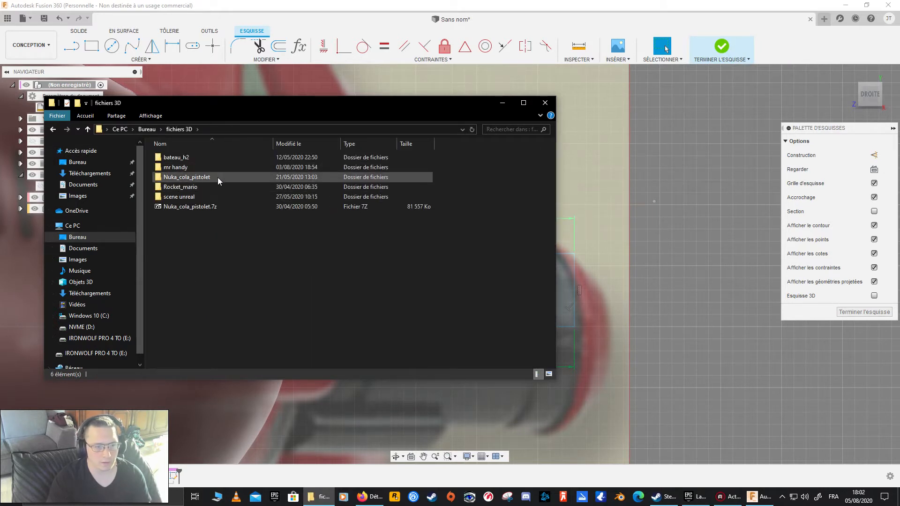
{"action": "double_click", "coordinate": [216, 177]}
{"action": "double_click", "coordinate": [284, 179]}
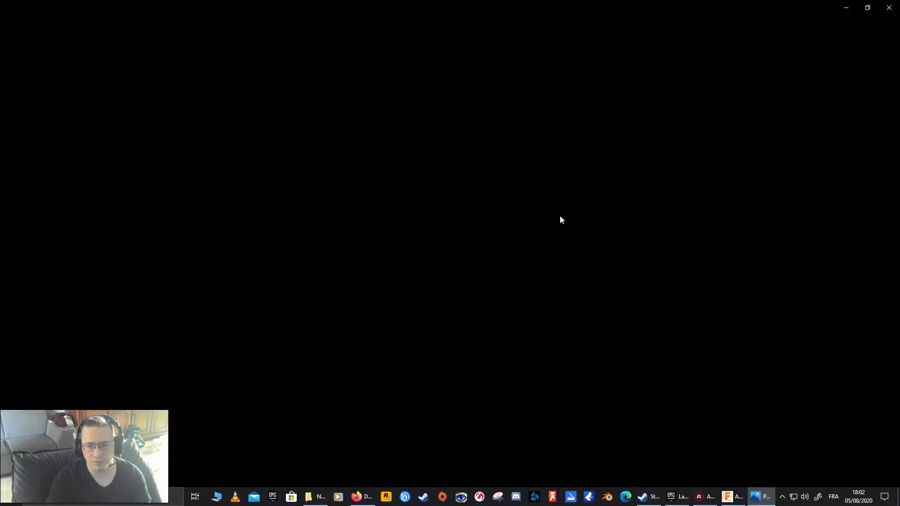
- Examine the rear cylinder and its rings in the reference image, and return to the sketch in Fusion 360
{"action": "scroll", "coordinate": [621, 202], "scroll_direction": "down", "scroll_amount": 1}
{"action": "scroll", "coordinate": [620, 203], "scroll_direction": "up", "scroll_amount": 1}
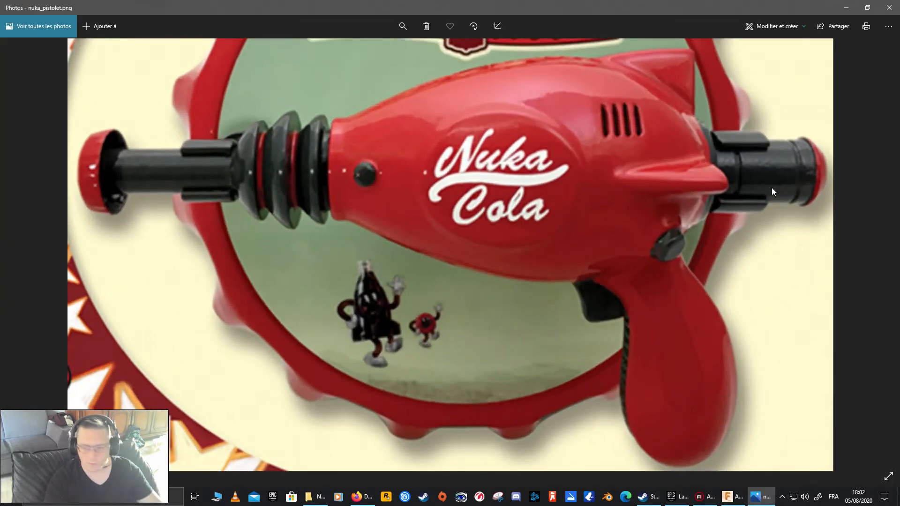
{"action": "scroll", "coordinate": [771, 189], "scroll_direction": "up", "scroll_amount": 1, "text": "ctrl"}
{"action": "scroll", "coordinate": [787, 209], "scroll_direction": "up", "scroll_amount": 3, "text": "ctrl"}
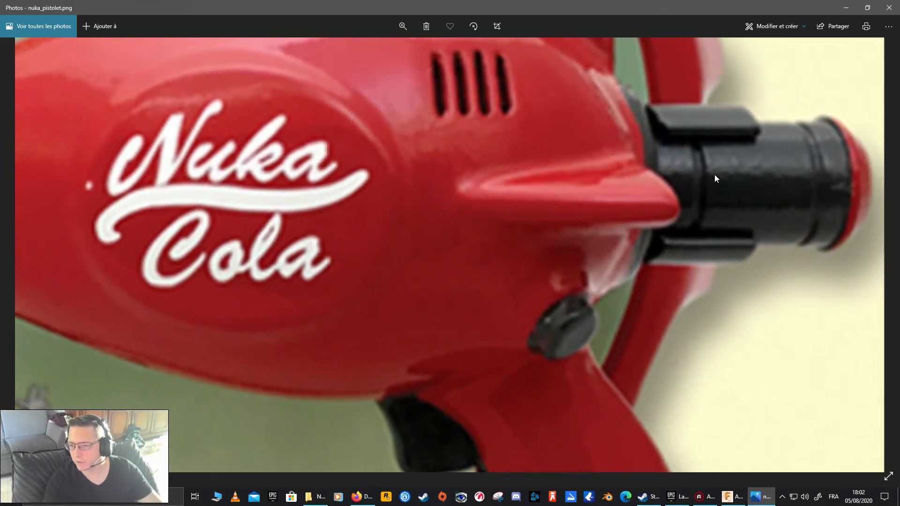
{"action": "left_click", "coordinate": [846, 7]}
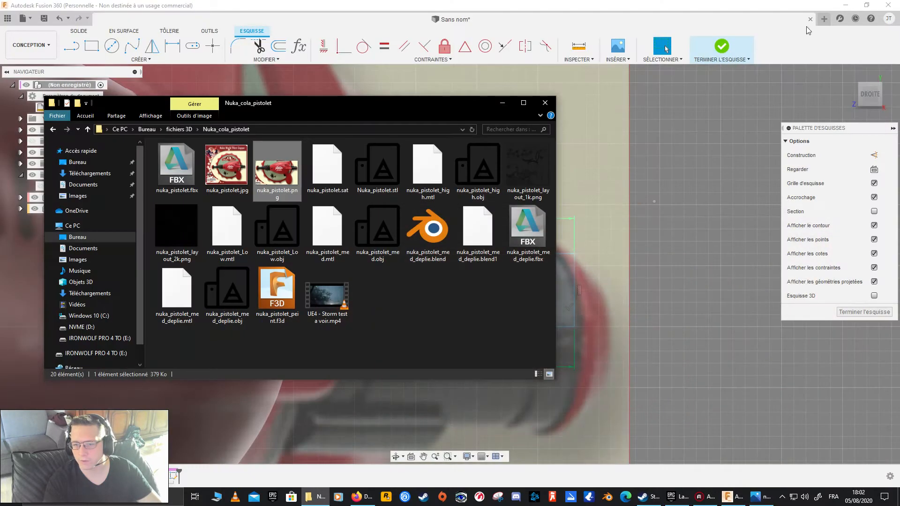
{"action": "left_click", "coordinate": [654, 190]}
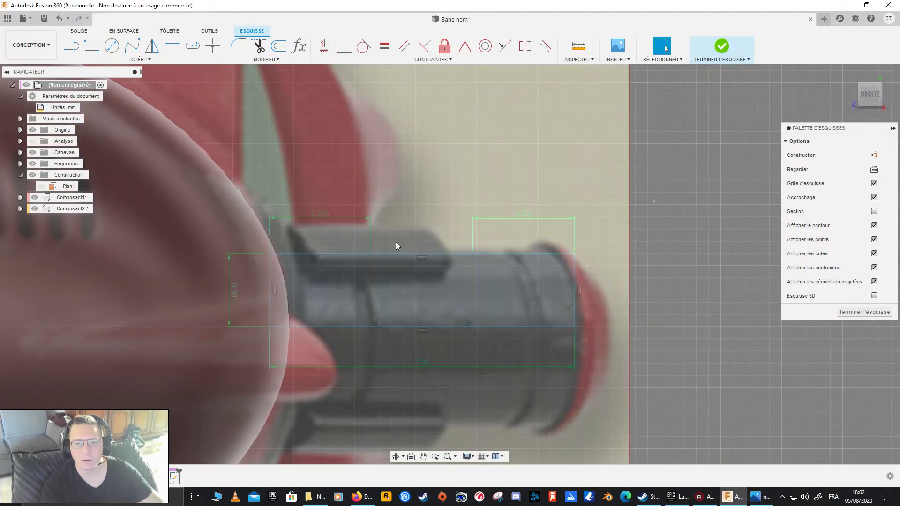
- Draw two three-point rectangles, each 0.1 mm deep and 0.067 mm wide, on either side of the front one-third line, below the profile's top edge
{"action": "left_click", "coordinate": [107, 61]}
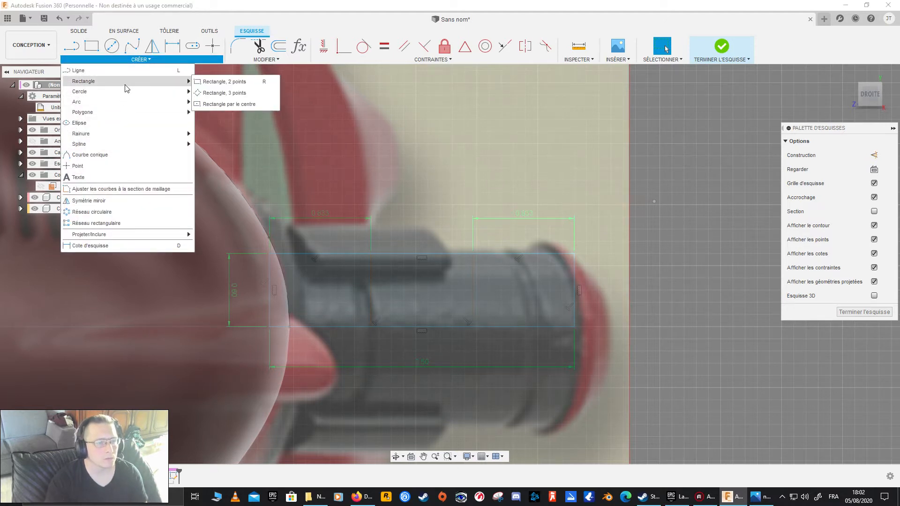
{"action": "mouse_move", "coordinate": [130, 98]}
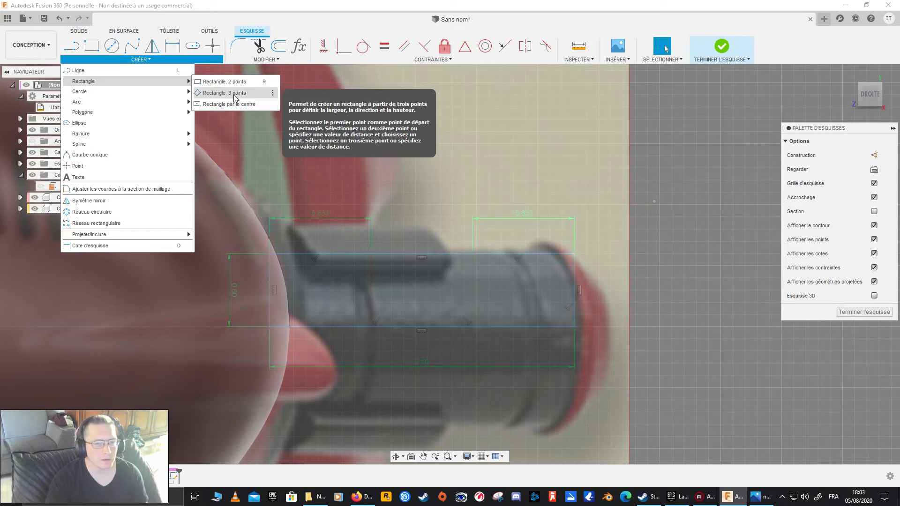
{"action": "left_click", "coordinate": [234, 97]}
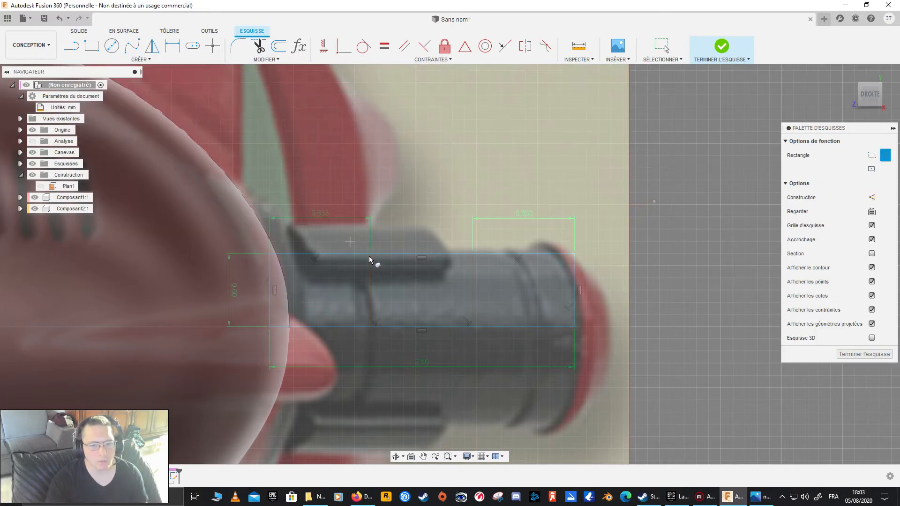
{"action": "scroll", "coordinate": [394, 269], "scroll_direction": "up", "scroll_amount": 2}
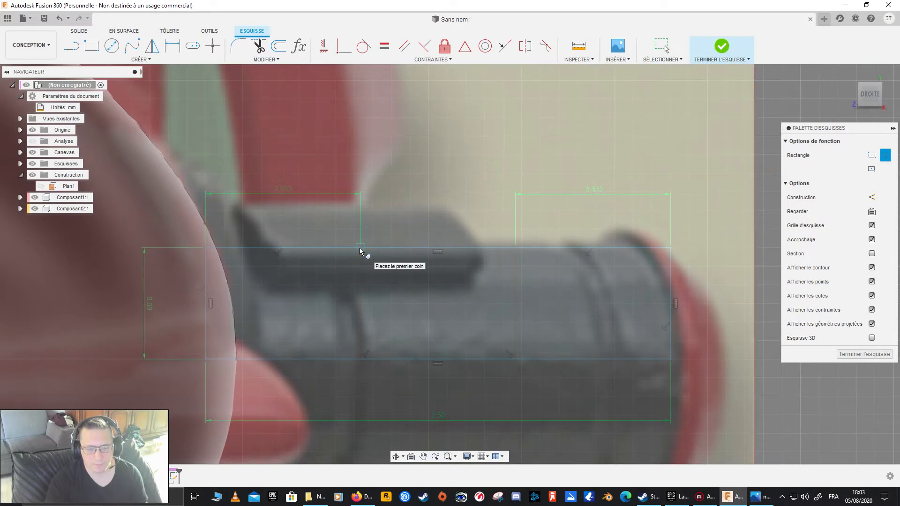
{"action": "left_click", "coordinate": [358, 249]}
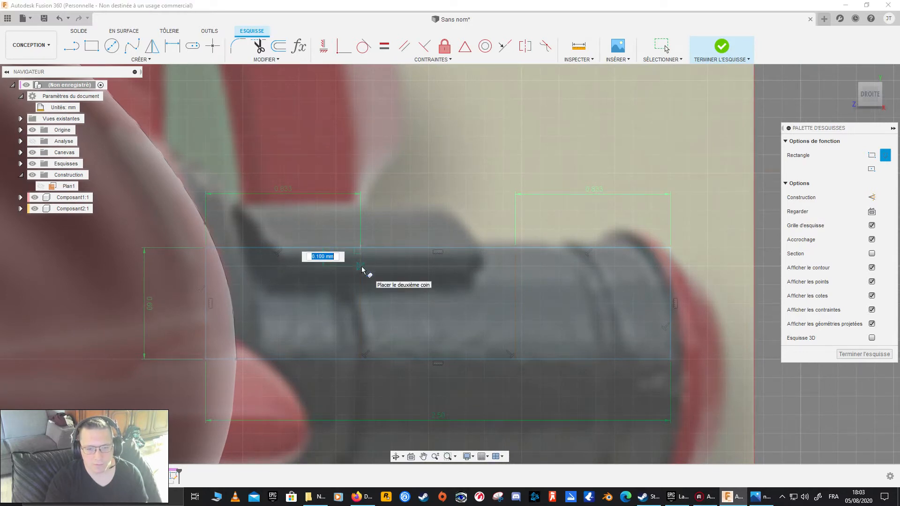
{"action": "key", "text": "Escape"}
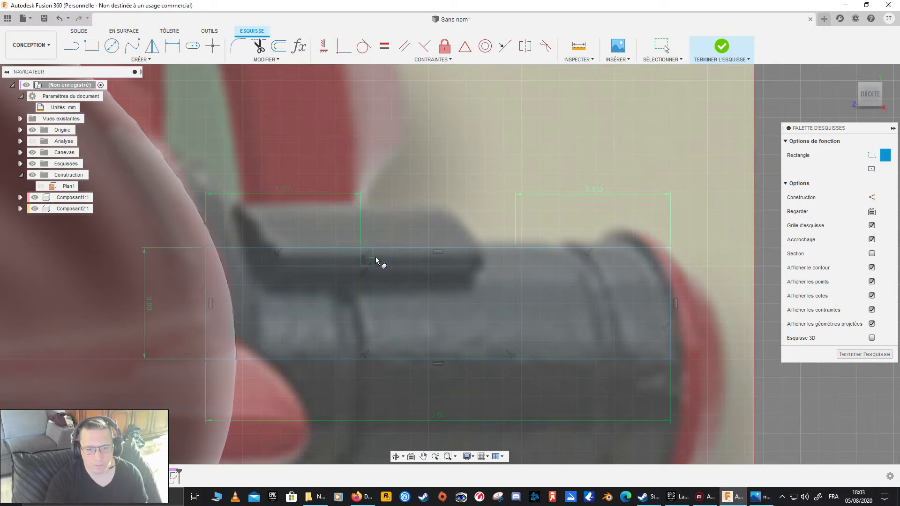
{"action": "left_click", "coordinate": [366, 253]}
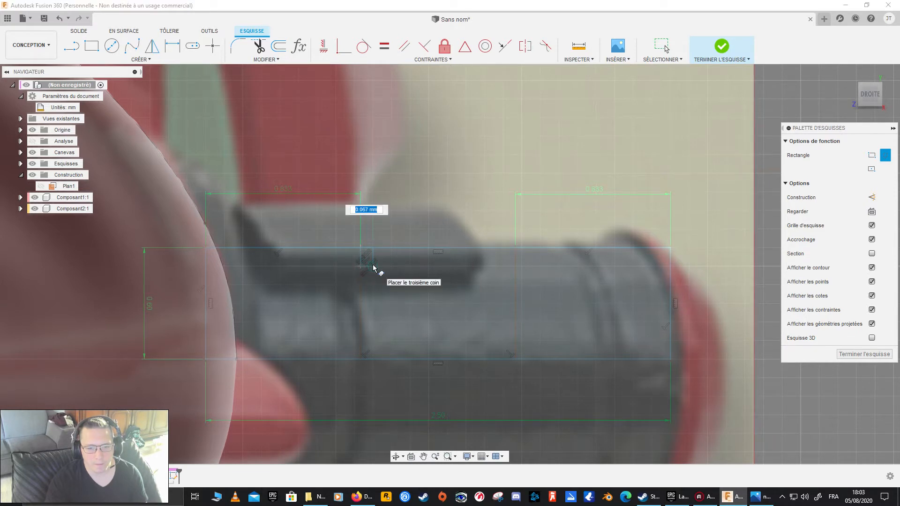
{"action": "type", "text": "0"}
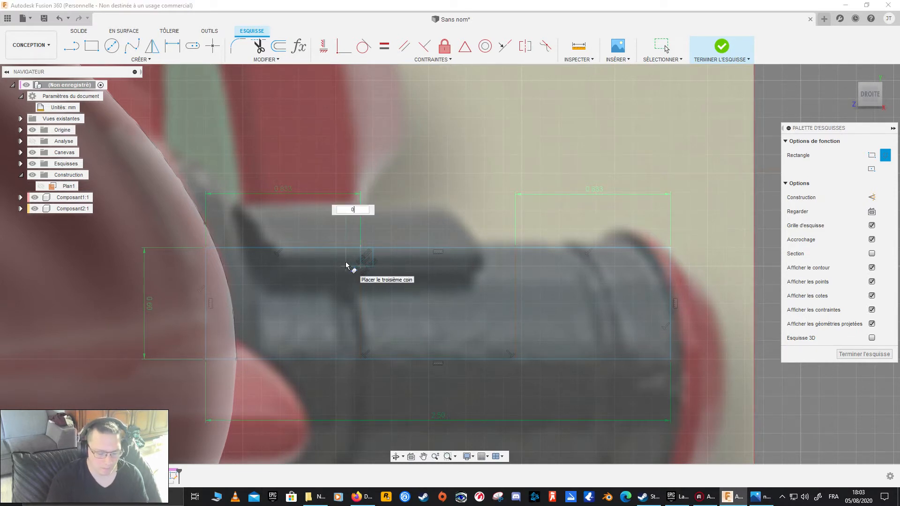
{"action": "key", "text": "Tab"}
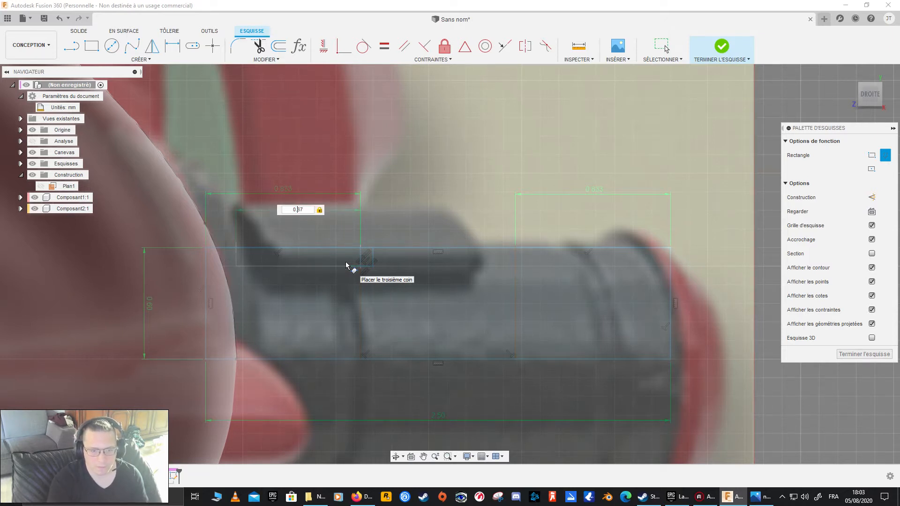
{"action": "left_click", "coordinate": [346, 263]}
{"action": "key", "text": "Escape"}
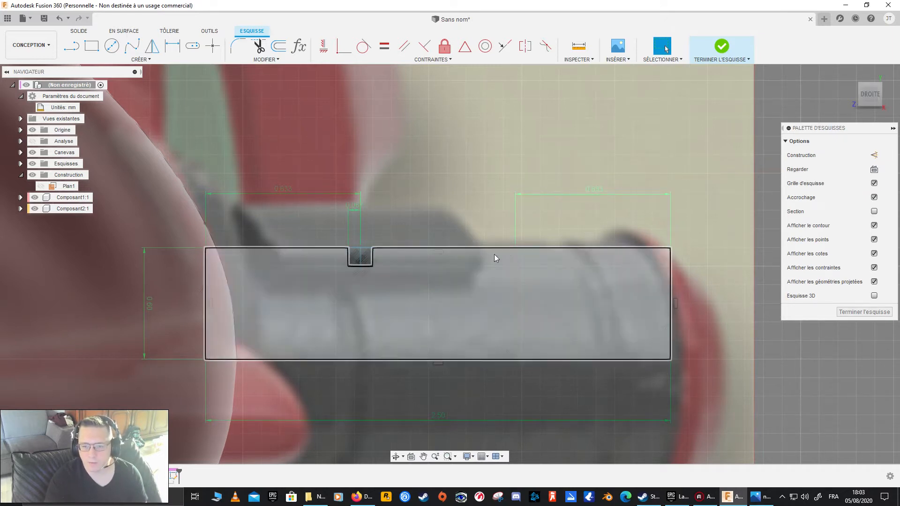
- Draw a three-point rectangle 0.1 mm deep and 0.067 mm wide on the rear side of the rear one-third line, below the top edge
{"action": "right_click", "coordinate": [450, 190]}
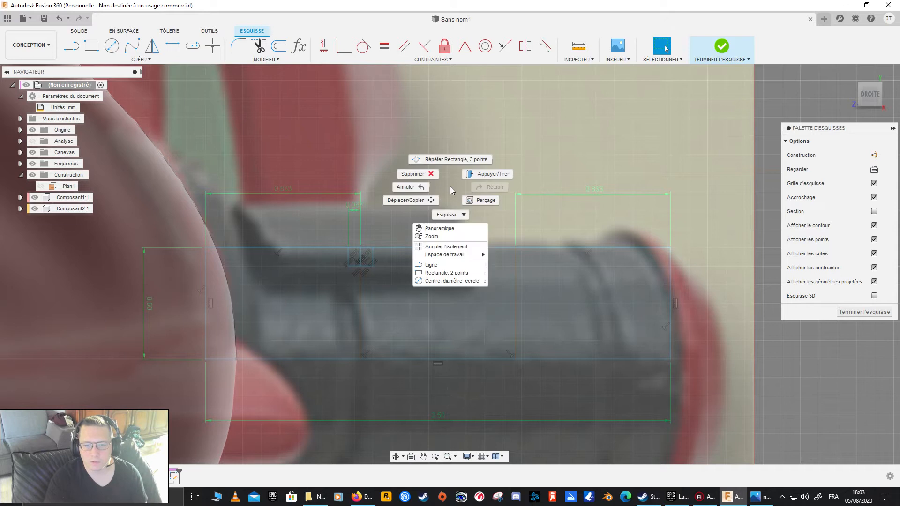
{"action": "left_click", "coordinate": [447, 161]}
{"action": "left_click", "coordinate": [515, 253]}
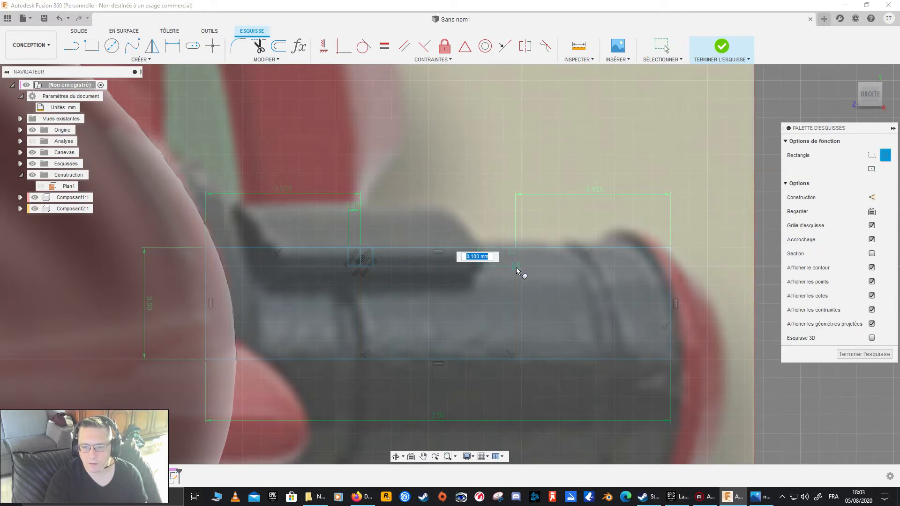
{"action": "left_click", "coordinate": [518, 269]}
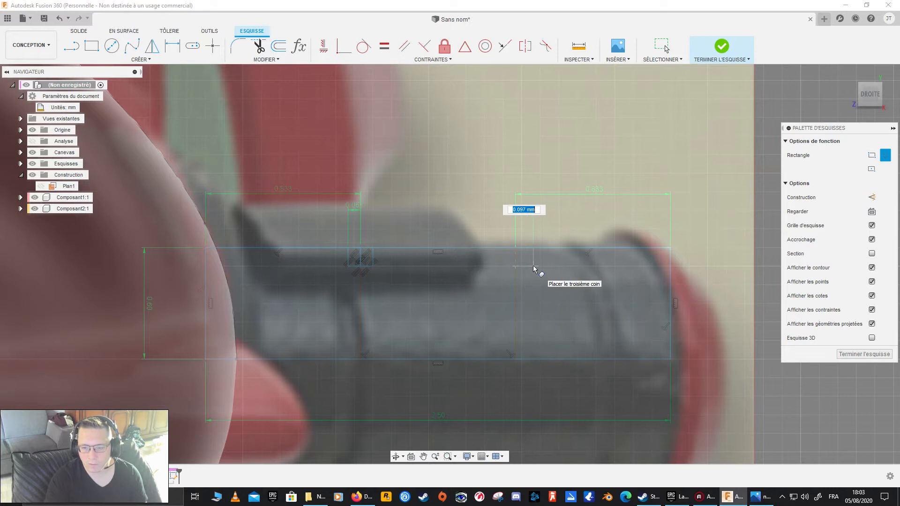
{"action": "type", "text": "0.0"}
{"action": "key", "text": "Tab"}
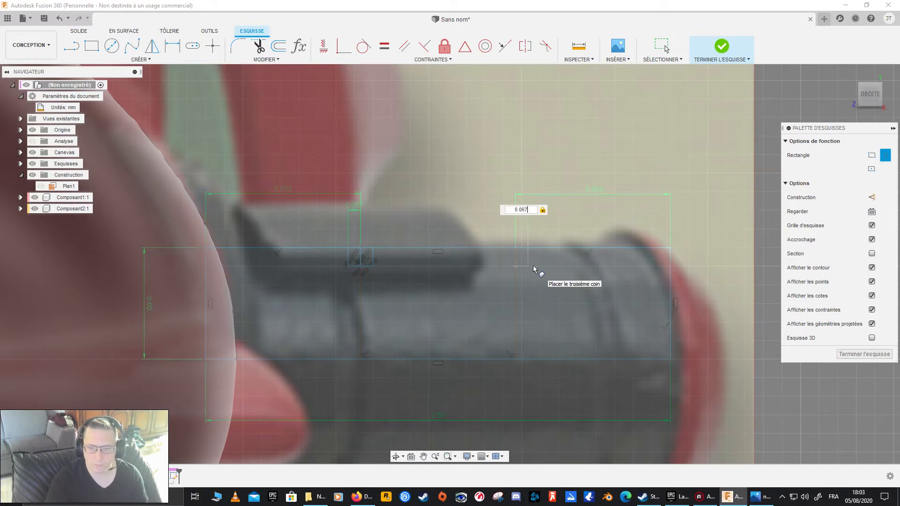
{"action": "left_click", "coordinate": [534, 266]}
{"action": "key", "text": "Escape"}
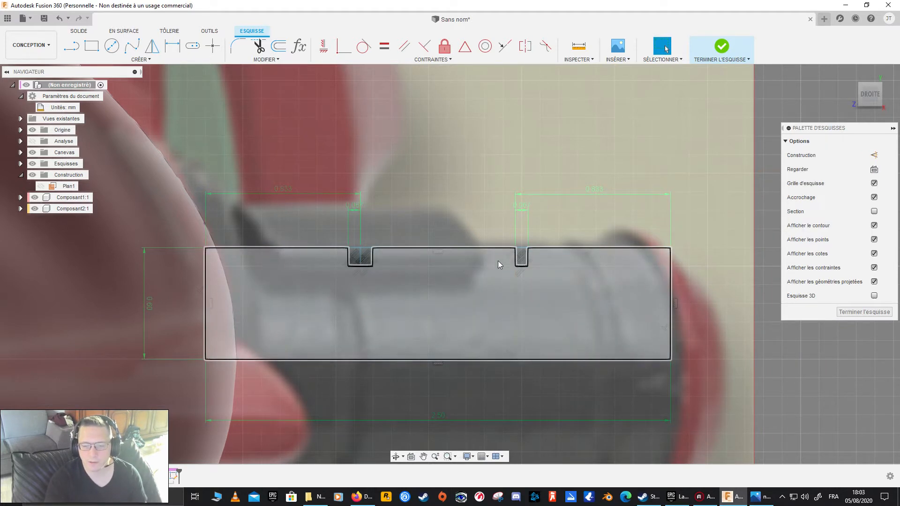
- Add a matching 0.067 mm wide three-point rectangle on the front side of the rear one-third line
{"action": "right_click", "coordinate": [485, 221]}
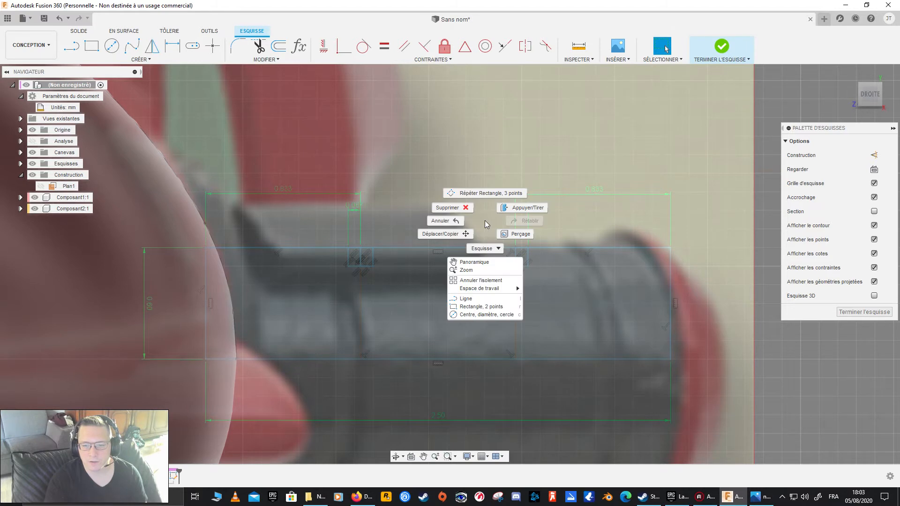
{"action": "left_click", "coordinate": [489, 197]}
{"action": "left_click", "coordinate": [516, 249]}
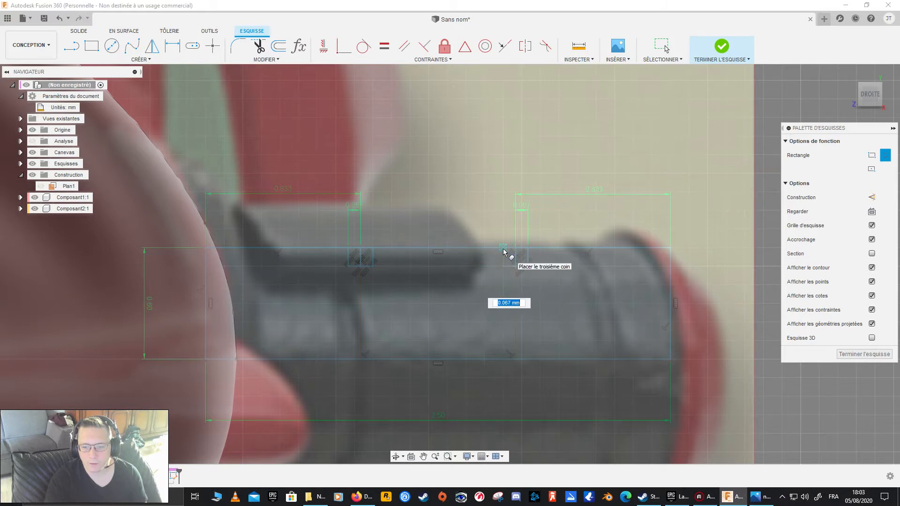
{"action": "left_click", "coordinate": [503, 249]}
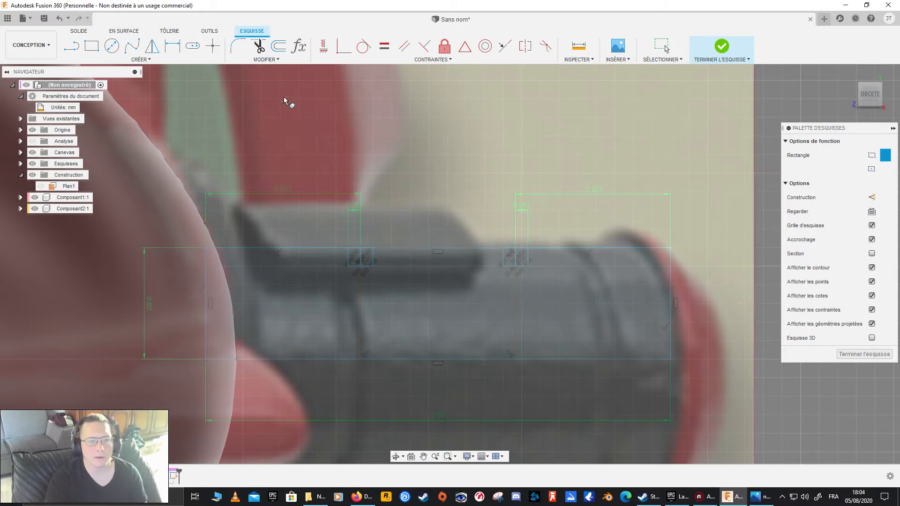
- Trim the overlapping top segment and inner dividing line of the front rectangle pair, and check the remaining profile
{"action": "left_click", "coordinate": [259, 45]}
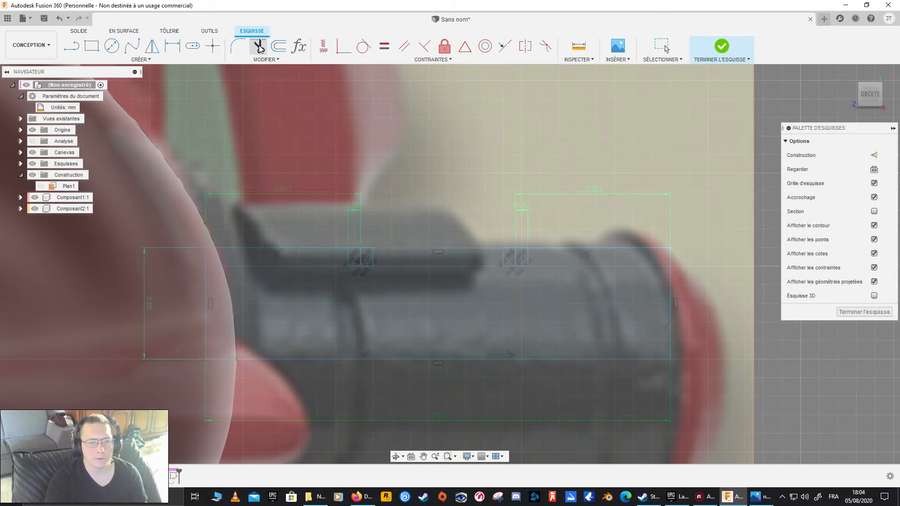
{"action": "left_click", "coordinate": [363, 249]}
{"action": "left_click", "coordinate": [361, 256]}
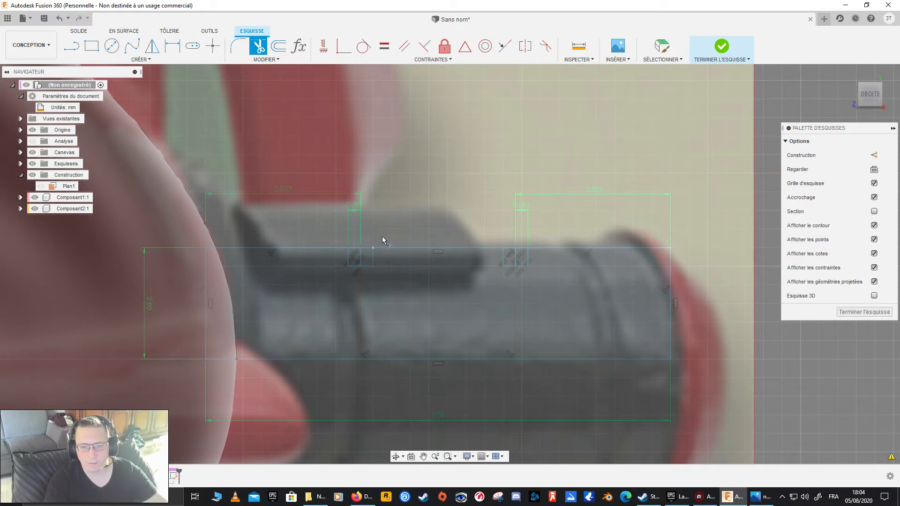
{"action": "key", "text": "Escape"}
{"action": "left_click", "coordinate": [362, 248]}
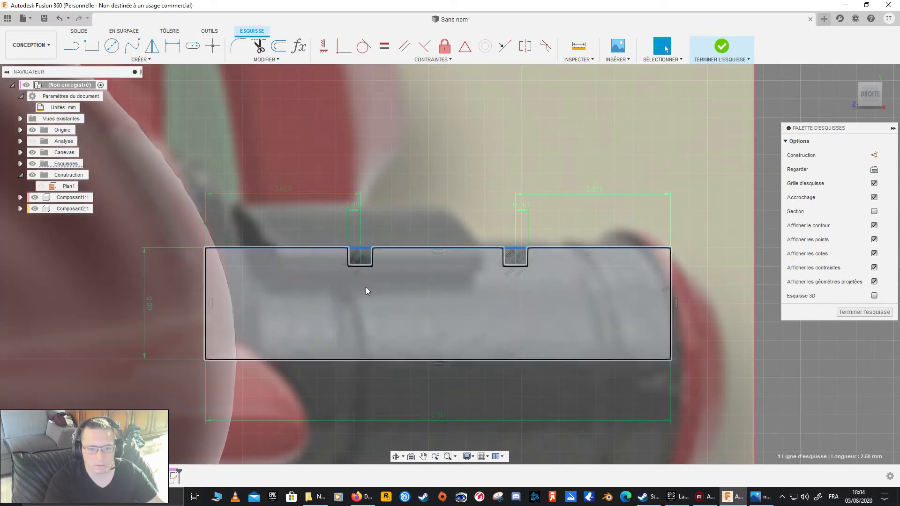
{"action": "scroll", "coordinate": [374, 260], "scroll_direction": "up", "scroll_amount": 3}
{"action": "left_click", "coordinate": [327, 305]}
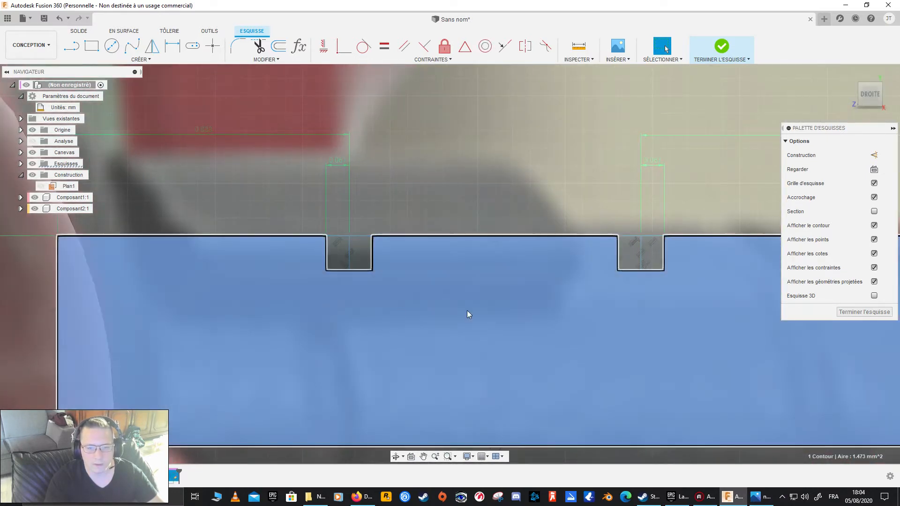
{"action": "scroll", "coordinate": [509, 302], "scroll_direction": "down", "scroll_amount": 5}
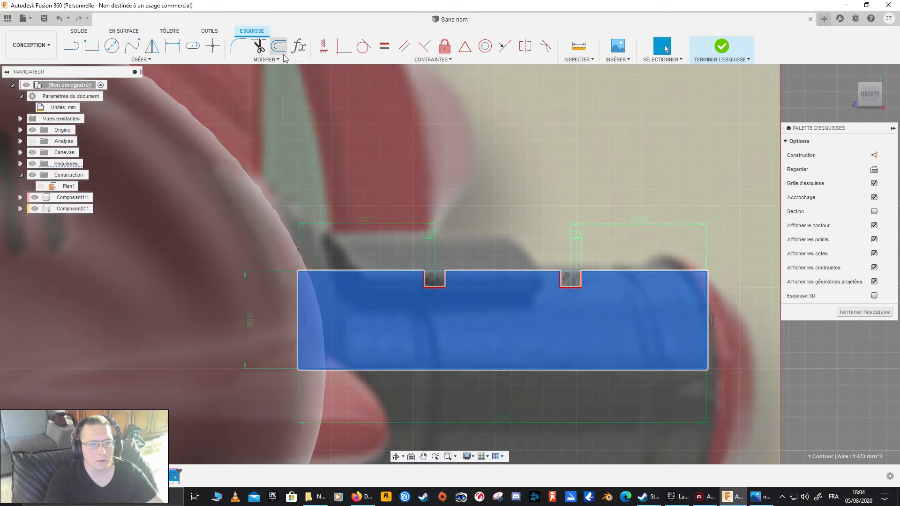
- Try to trim the profile's top edge across both pairs of small rectangles to open them as notches, and inspect the outline
{"action": "left_click", "coordinate": [259, 45]}
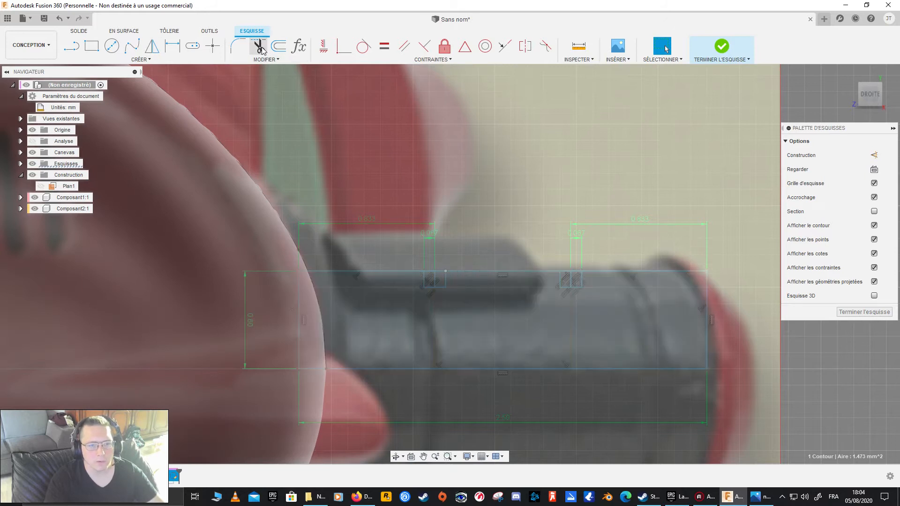
{"action": "left_click", "coordinate": [431, 273]}
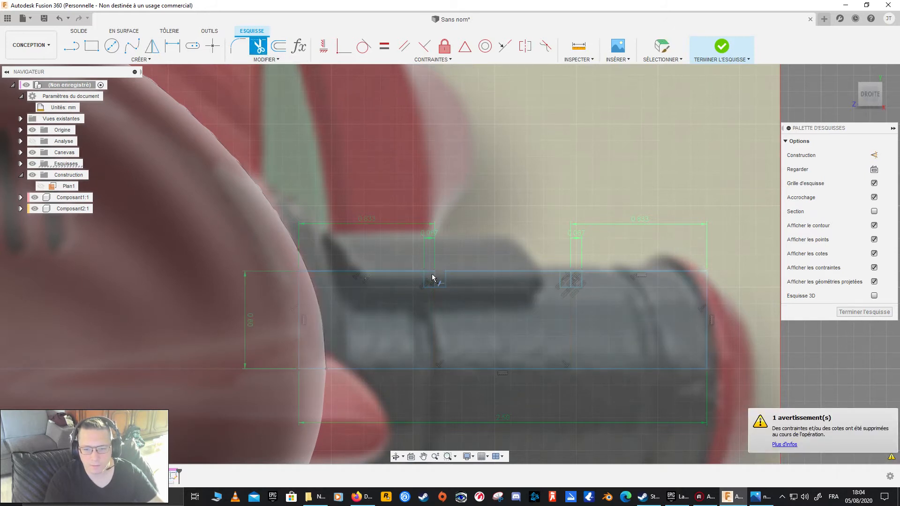
{"action": "left_click", "coordinate": [429, 271]}
{"action": "left_click", "coordinate": [575, 272]}
{"action": "left_click", "coordinate": [563, 272]}
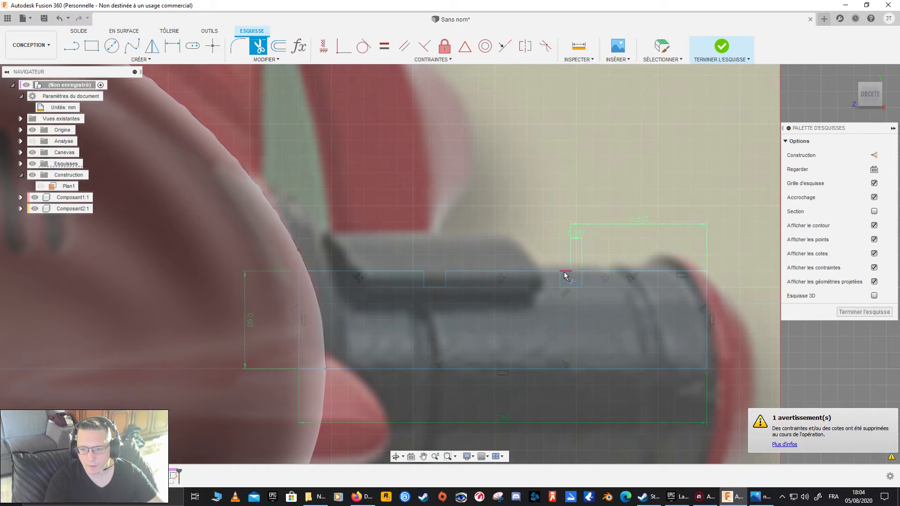
{"action": "left_click", "coordinate": [577, 272]}
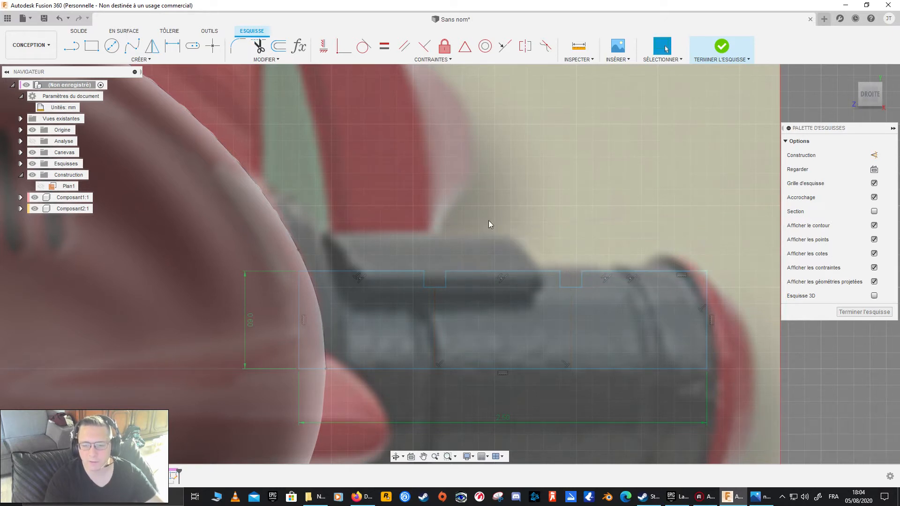
{"action": "key", "text": "Escape"}
{"action": "scroll", "coordinate": [447, 251], "scroll_direction": "down", "scroll_amount": 2}
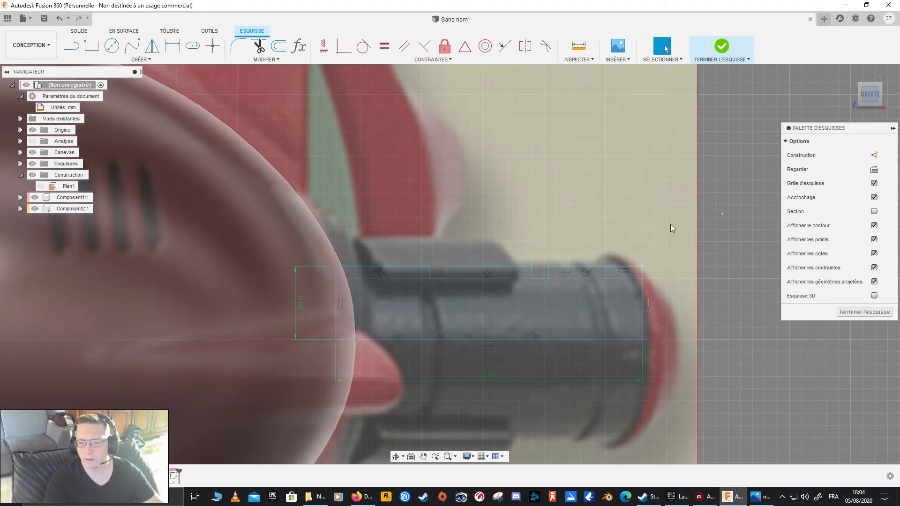
{"action": "middle_click_drag", "start_coordinate": [489, 246], "coordinate": [410, 222], "text": "shift"}
{"action": "left_click", "coordinate": [865, 101]}
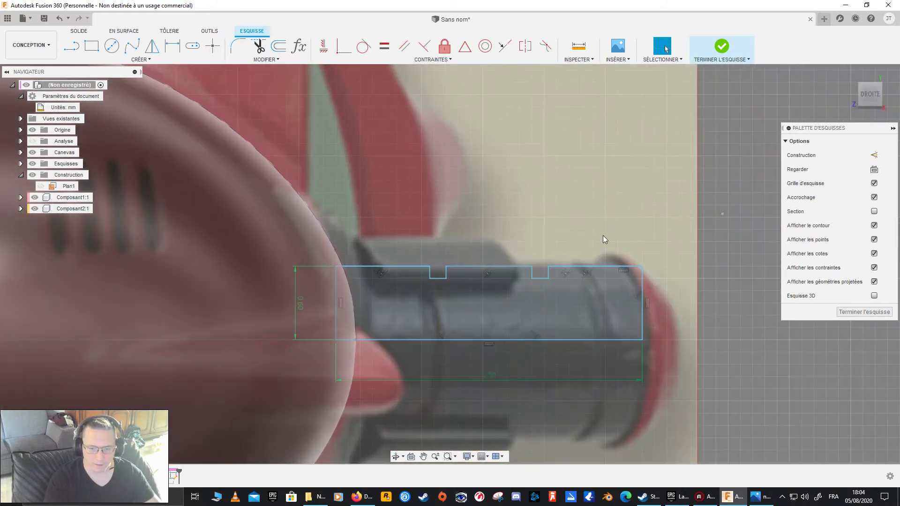
- Undo the last trims on the top edge over the front and rear notches
{"action": "key", "text": "ctrl+z"}
{"action": "key", "text": "ctrl+z"}
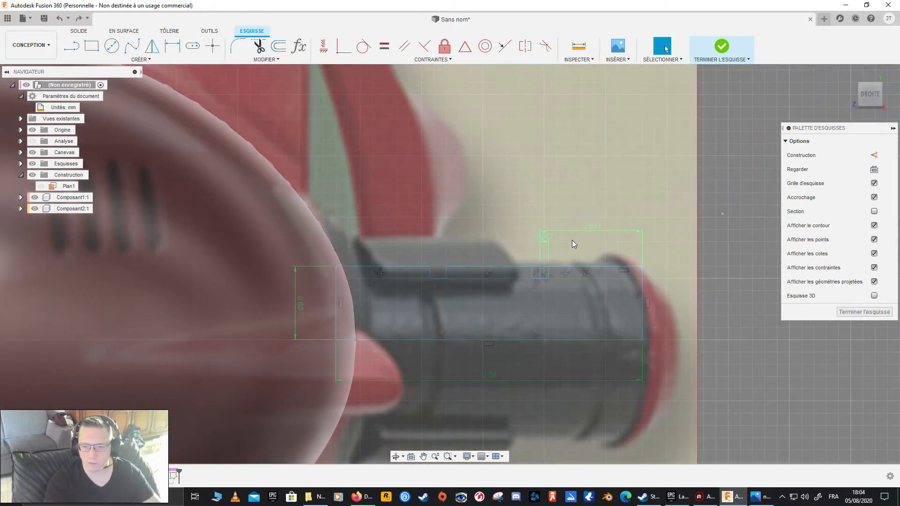
{"action": "key", "text": "ctrl+z"}
{"action": "key", "text": "ctrl+z"}
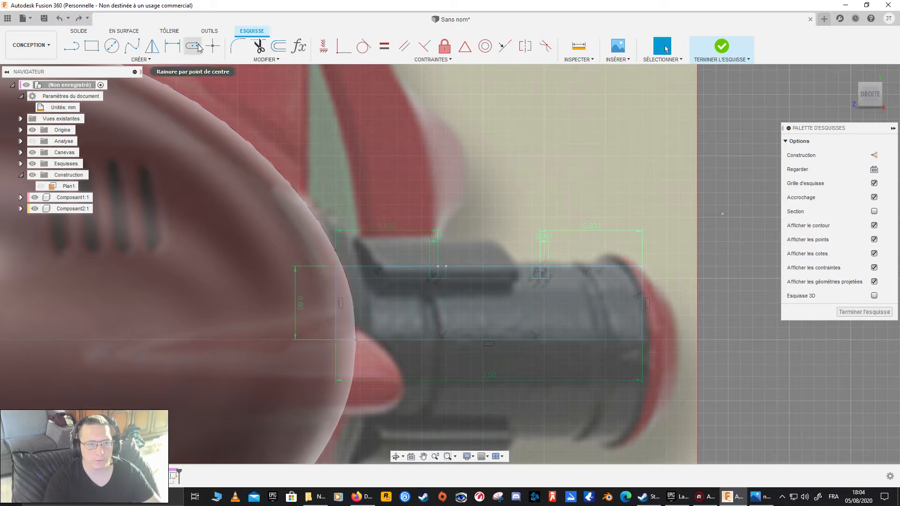
- Select the large notched profile of the rear cylinder, hide the reference canvases and list the design's sketches
{"action": "left_click", "coordinate": [564, 290]}
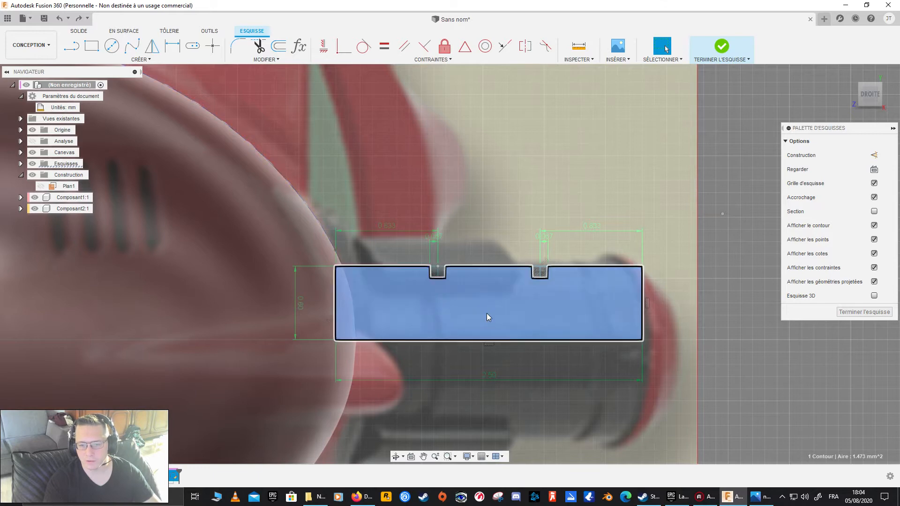
{"action": "scroll", "coordinate": [399, 300], "scroll_direction": "down", "scroll_amount": 3}
{"action": "scroll", "coordinate": [458, 309], "scroll_direction": "down", "scroll_amount": 3}
{"action": "middle_click_drag", "start_coordinate": [458, 311], "coordinate": [412, 347], "text": "shift"}
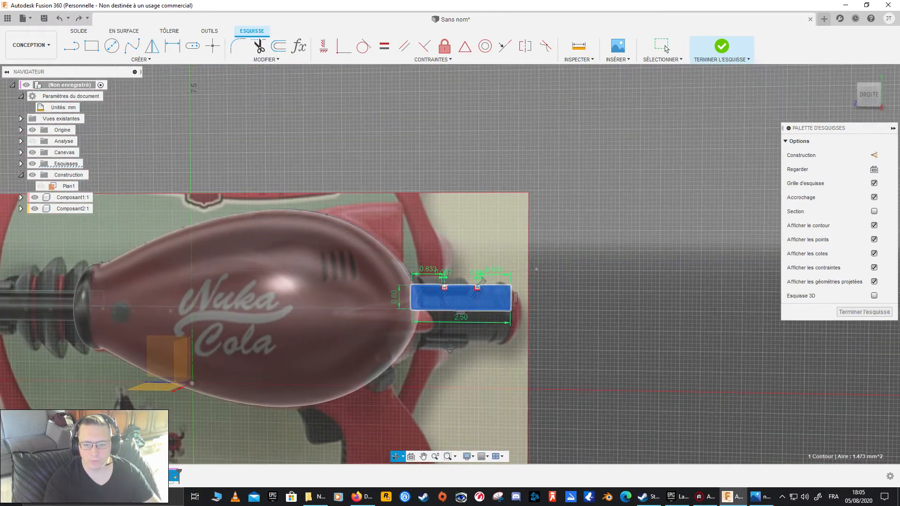
{"action": "left_click", "coordinate": [32, 153]}
{"action": "mouse_move", "coordinate": [486, 241]}
{"action": "middle_mouse_down", "text": "shift"}
{"action": "mouse_move", "coordinate": [510, 289]}
{"action": "mouse_move", "coordinate": [522, 234]}
{"action": "middle_mouse_up", "text": "shift"}
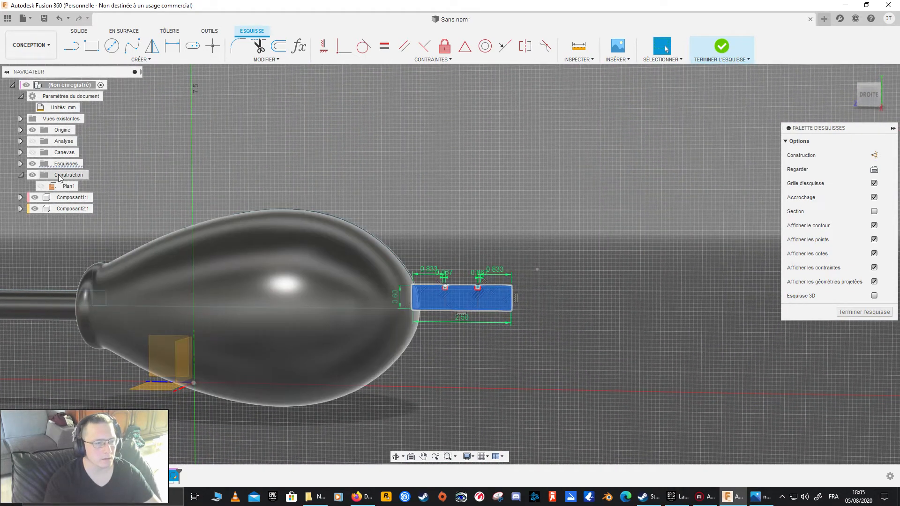
{"action": "left_click", "coordinate": [21, 163]}
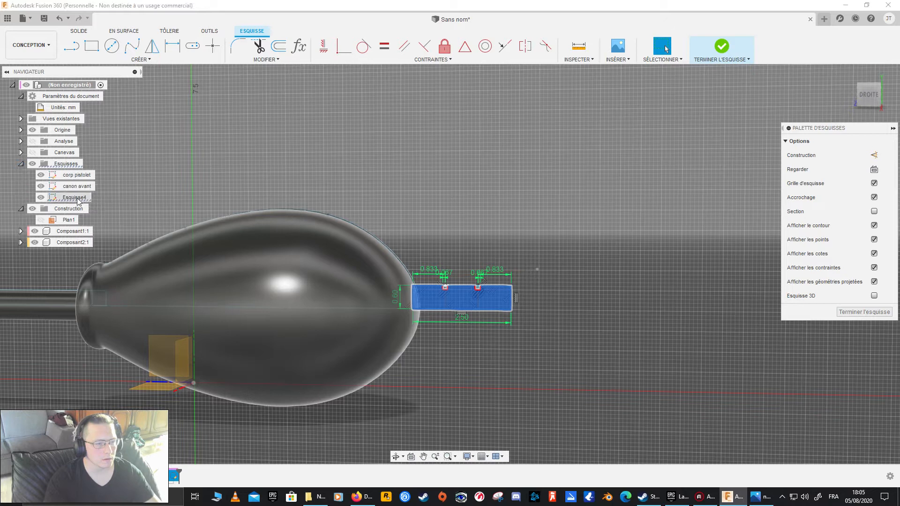
- Rename the rear cylinder's sketch as "canon arriere"
{"action": "left_click", "coordinate": [76, 198]}
{"action": "left_click", "coordinate": [76, 197]}
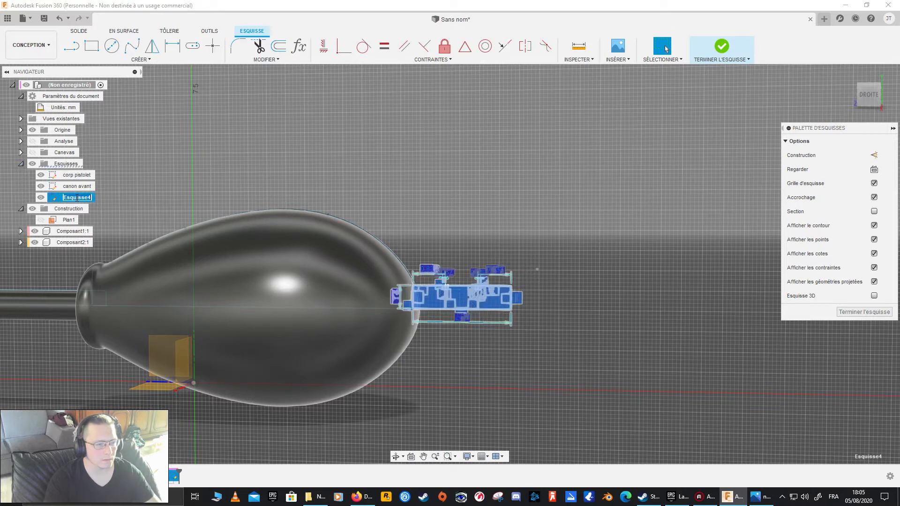
{"action": "type", "text": "canon arriere"}
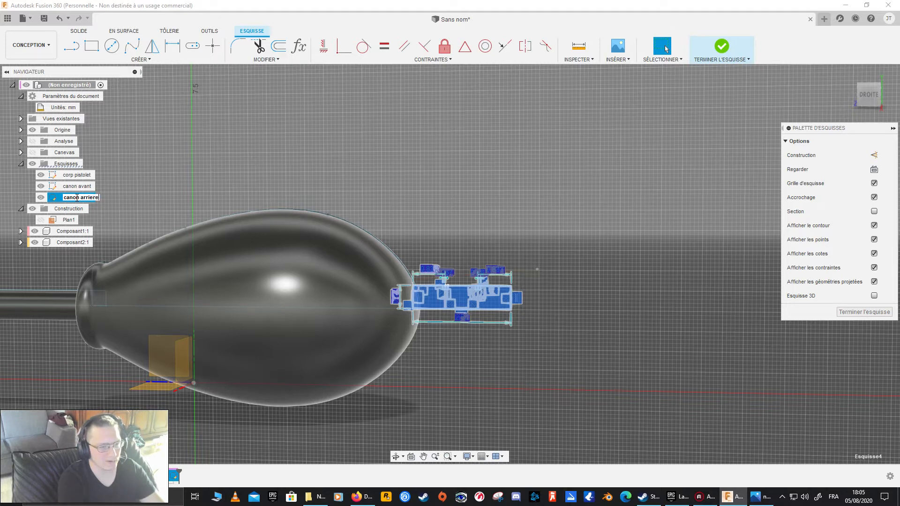
{"action": "key", "text": "Return"}
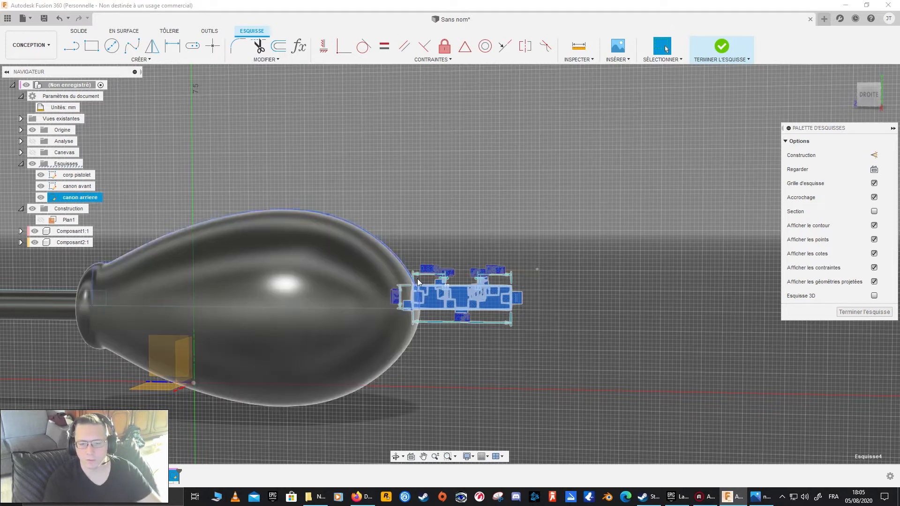
{"action": "left_click", "coordinate": [496, 206]}
- Finish the rear cylinder sketch and show the design's sketches with "corp pistolet" and "canon avant" hidden
{"action": "scroll", "coordinate": [501, 284], "scroll_direction": "up", "scroll_amount": 5}
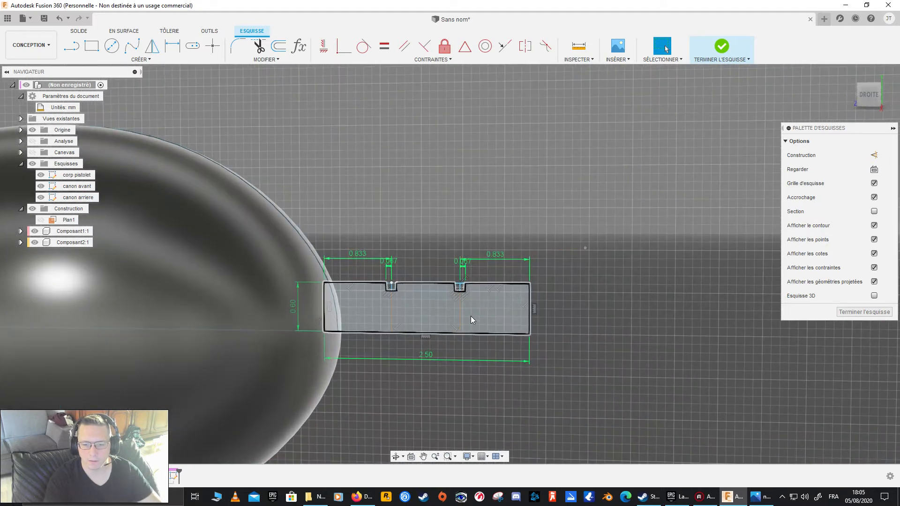
{"action": "left_click", "coordinate": [471, 316]}
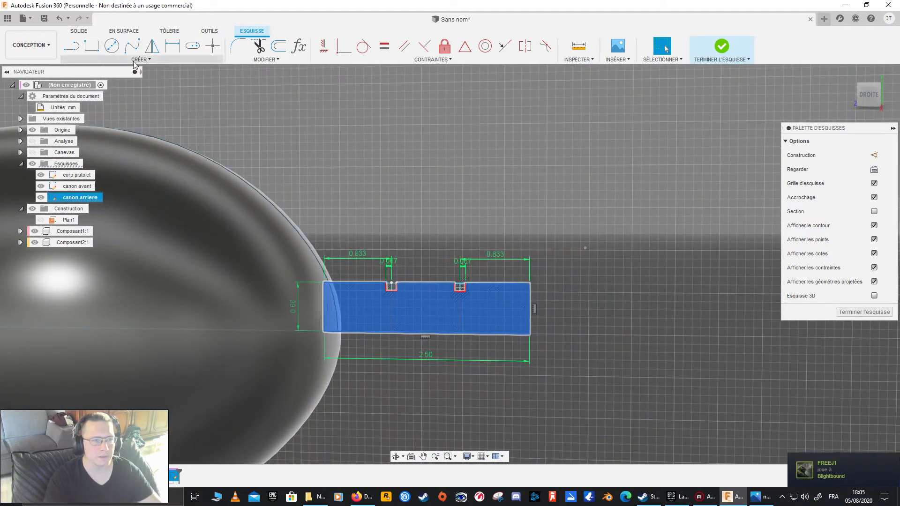
{"action": "left_click", "coordinate": [888, 309]}
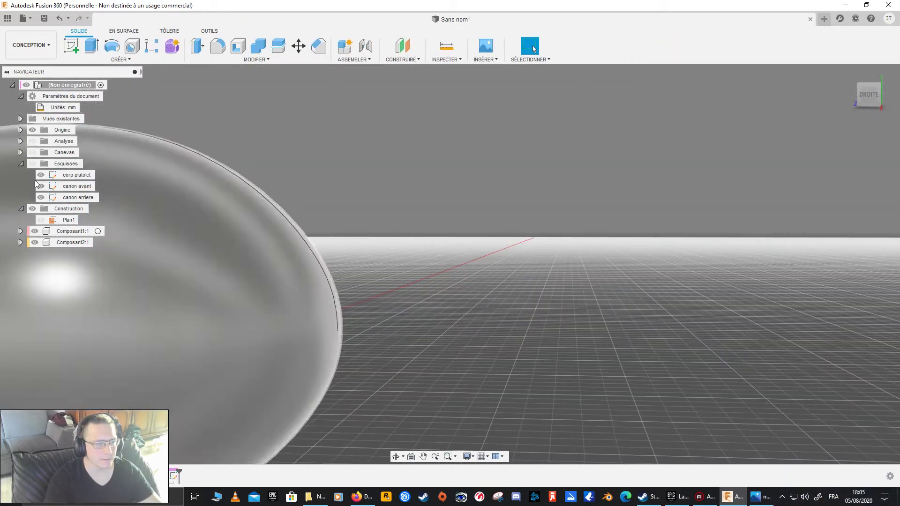
{"action": "left_click", "coordinate": [34, 164]}
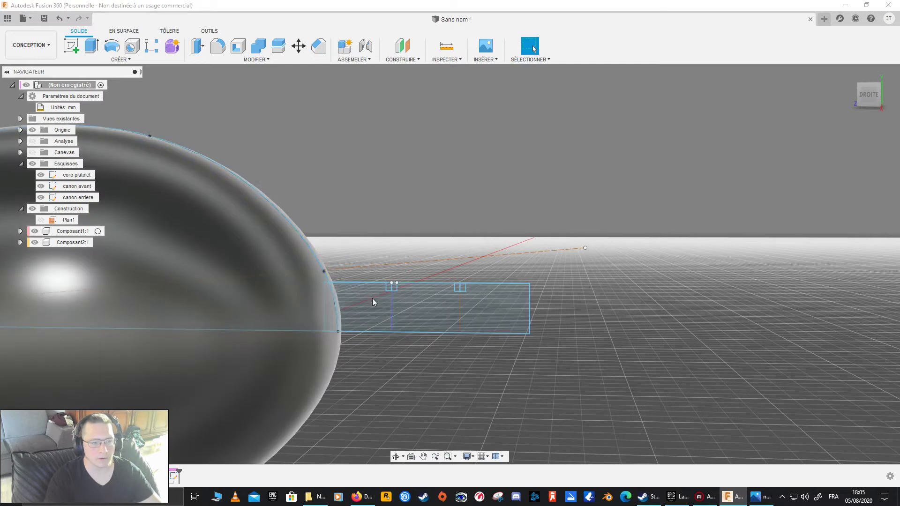
{"action": "left_click", "coordinate": [45, 186]}
{"action": "left_click", "coordinate": [41, 175]}
{"action": "left_click", "coordinate": [329, 196]}
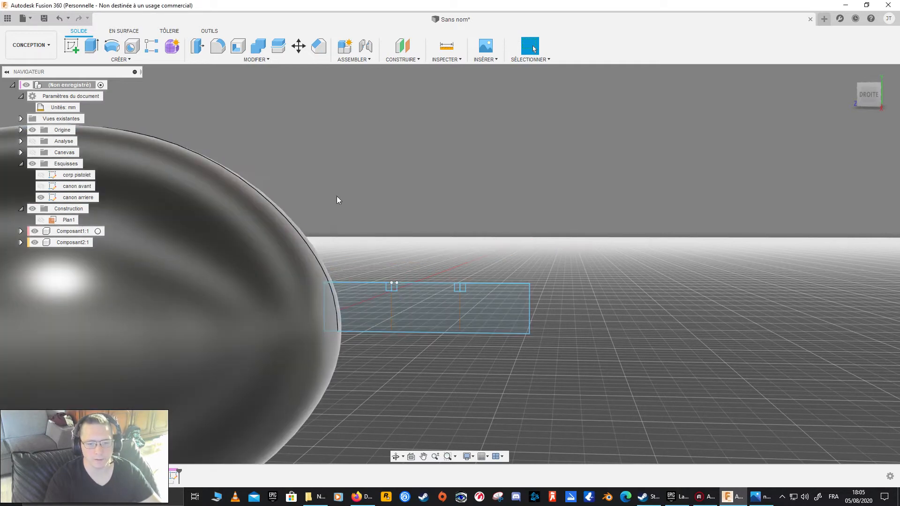
- Start a full Revolve of the large notched profile around its long lower edge
{"action": "scroll", "coordinate": [488, 294], "scroll_direction": "down", "scroll_amount": 1}
{"action": "mouse_move", "coordinate": [487, 293]}
{"action": "middle_mouse_down", "text": "shift"}
{"action": "mouse_move", "coordinate": [416, 375]}
{"action": "mouse_move", "coordinate": [449, 330]}
{"action": "middle_mouse_up", "text": "shift"}
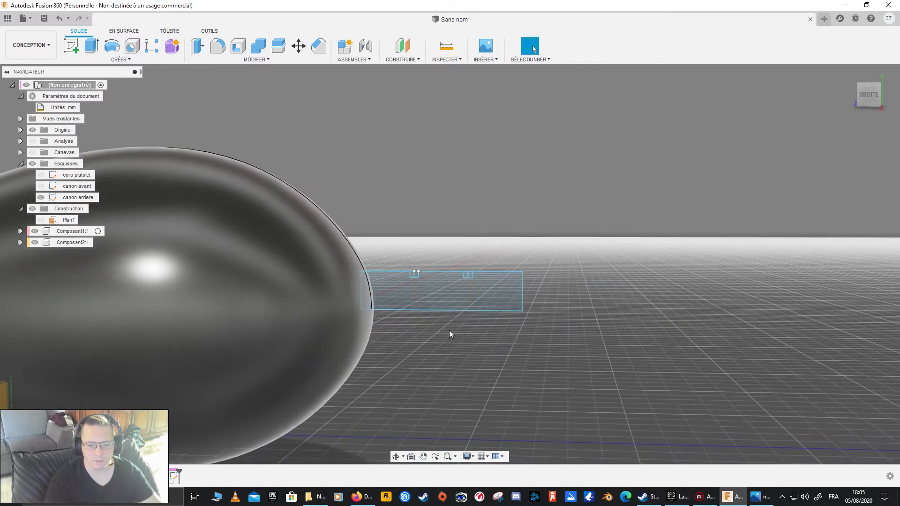
{"action": "left_click", "coordinate": [491, 286]}
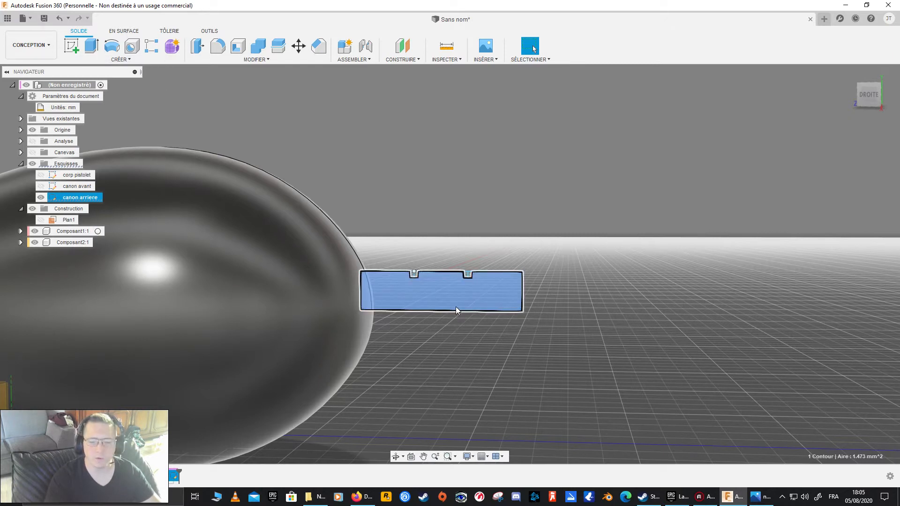
{"action": "left_click", "coordinate": [137, 60]}
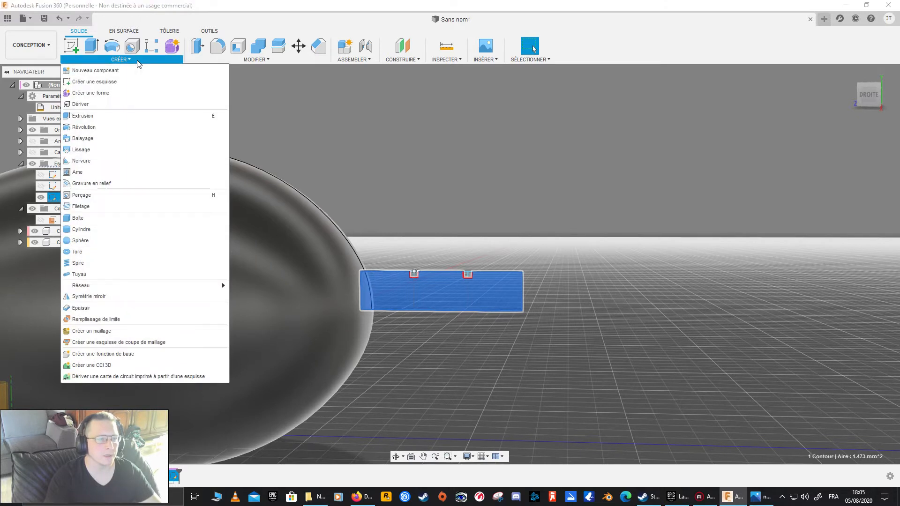
{"action": "left_click", "coordinate": [131, 126]}
{"action": "left_click", "coordinate": [837, 141]}
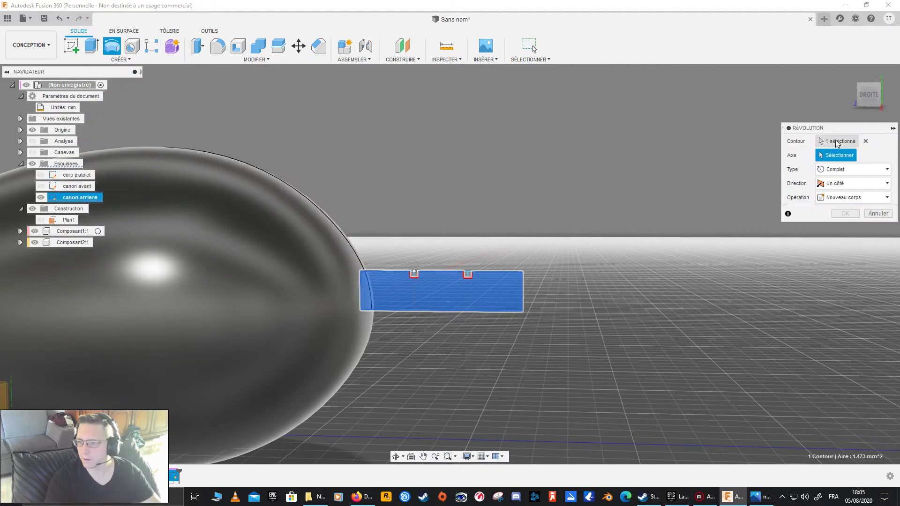
{"action": "left_click", "coordinate": [866, 142]}
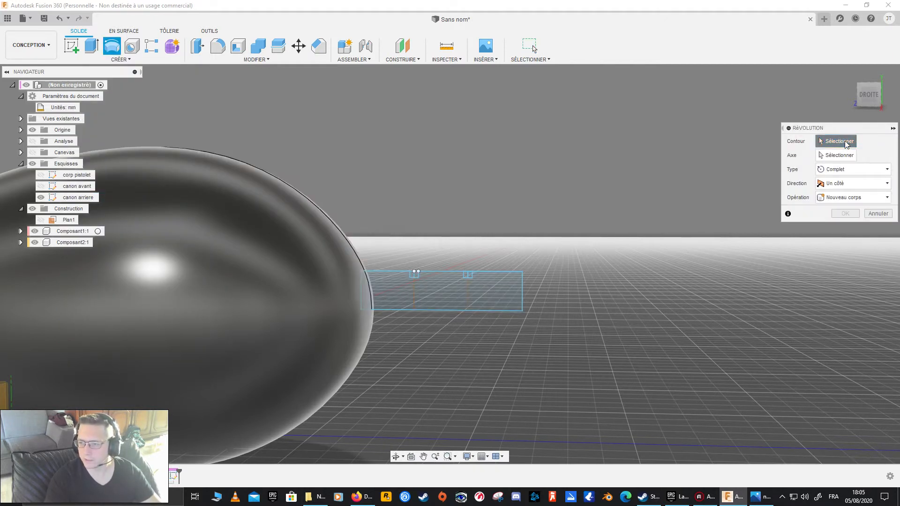
{"action": "left_click", "coordinate": [478, 294]}
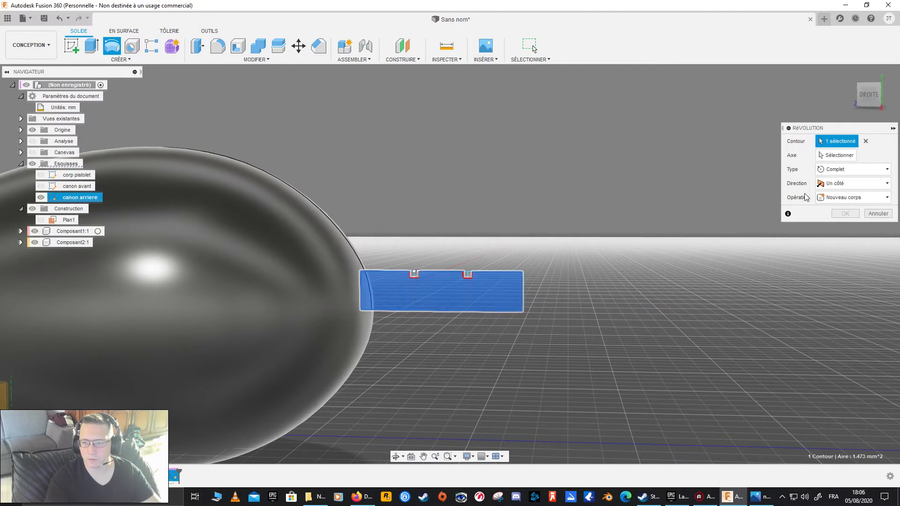
{"action": "left_click", "coordinate": [841, 157]}
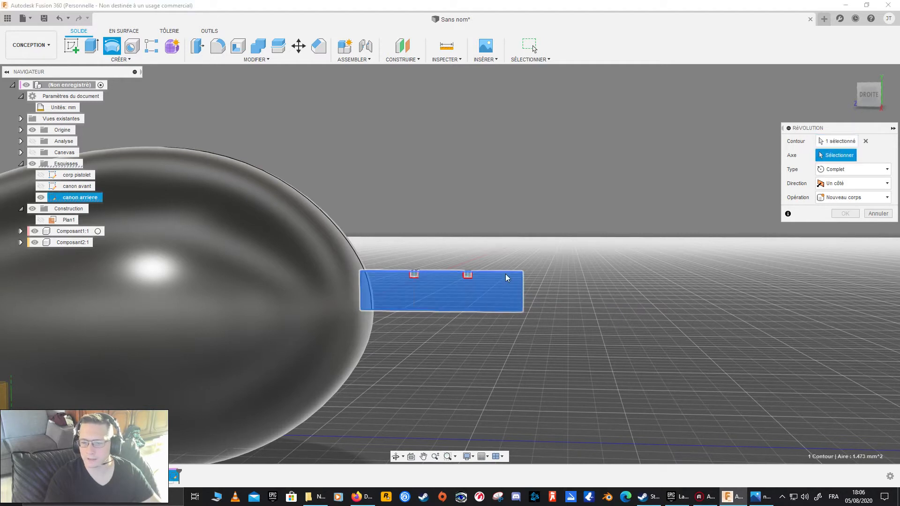
{"action": "left_click", "coordinate": [440, 311]}
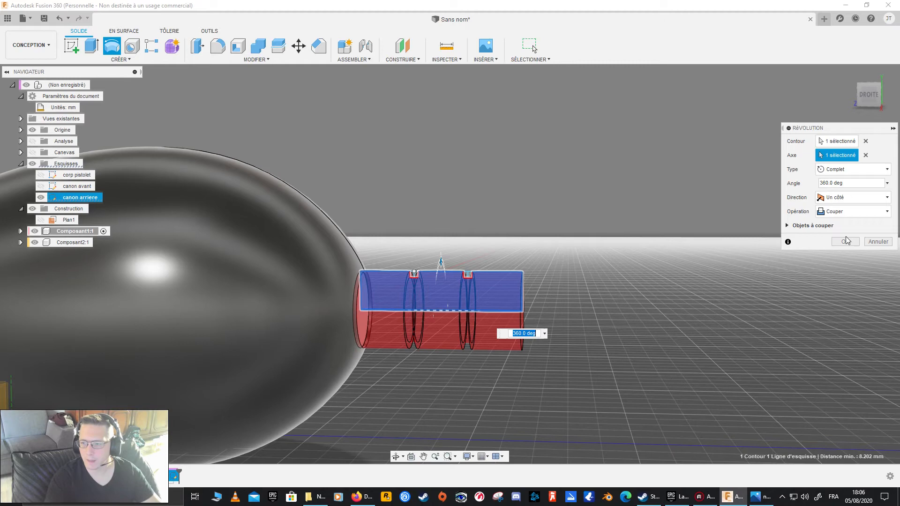
- Set the revolve's operation to Nouveau composant and create the rear cylinder as a full 360° revolution
{"action": "mouse_move", "coordinate": [655, 377]}
{"action": "middle_mouse_down", "text": "shift"}
{"action": "mouse_move", "coordinate": [553, 396]}
{"action": "mouse_move", "coordinate": [654, 379]}
{"action": "middle_mouse_up", "text": "shift"}
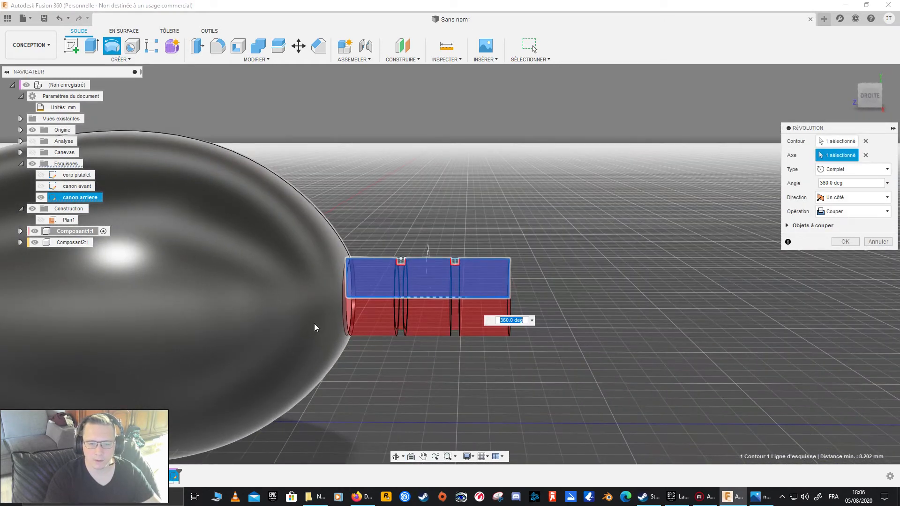
{"action": "left_click", "coordinate": [869, 213]}
{"action": "left_click", "coordinate": [867, 271]}
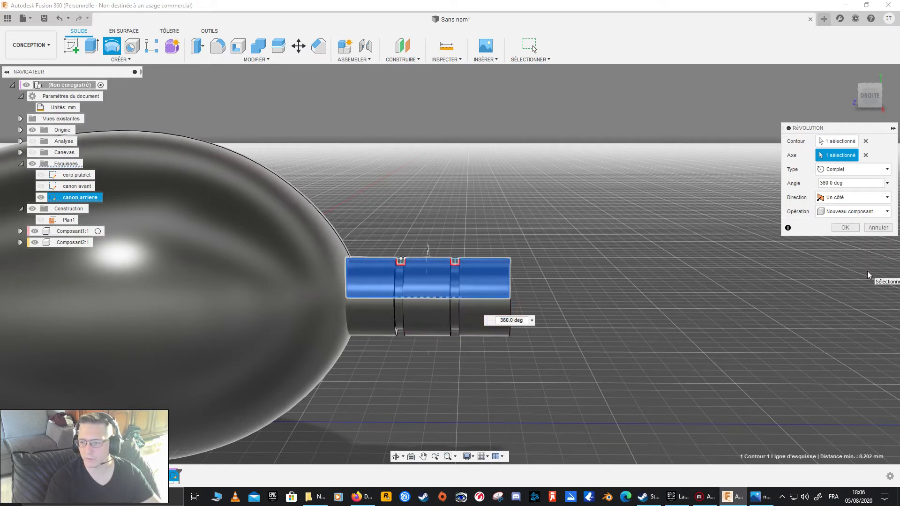
{"action": "left_click", "coordinate": [863, 168]}
{"action": "left_click", "coordinate": [863, 169]}
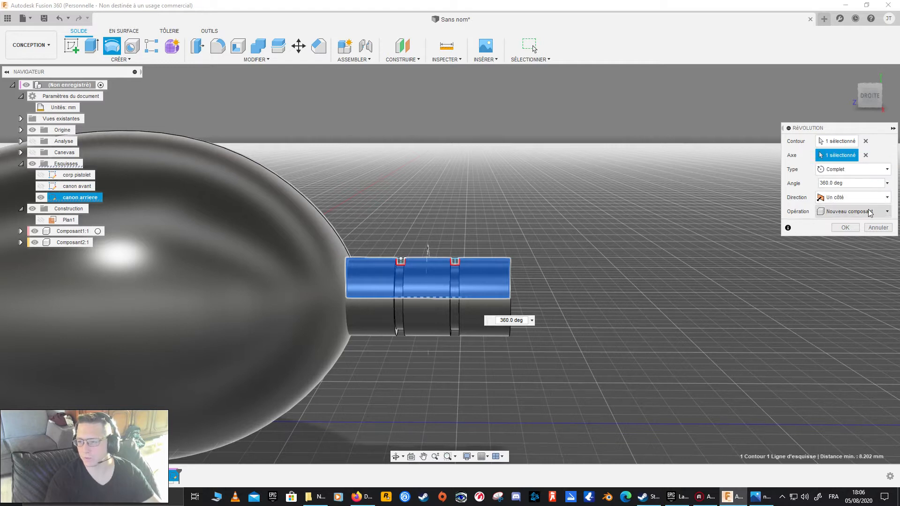
{"action": "left_click", "coordinate": [845, 228]}
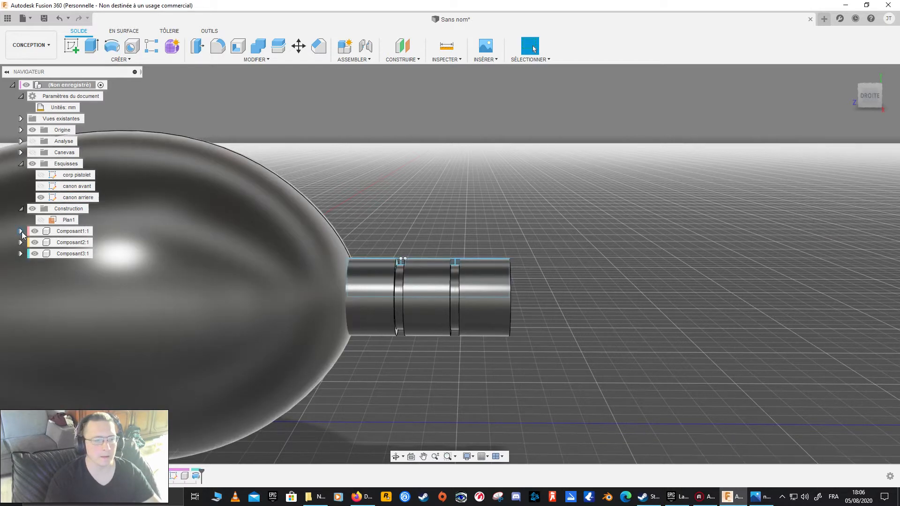
- Show the section analysis from the right side and examine the body's front recess by briefly hiding the front barrel
{"action": "scroll", "coordinate": [244, 320], "scroll_direction": "up", "scroll_amount": 2}
{"action": "scroll", "coordinate": [302, 317], "scroll_direction": "down", "scroll_amount": 3}
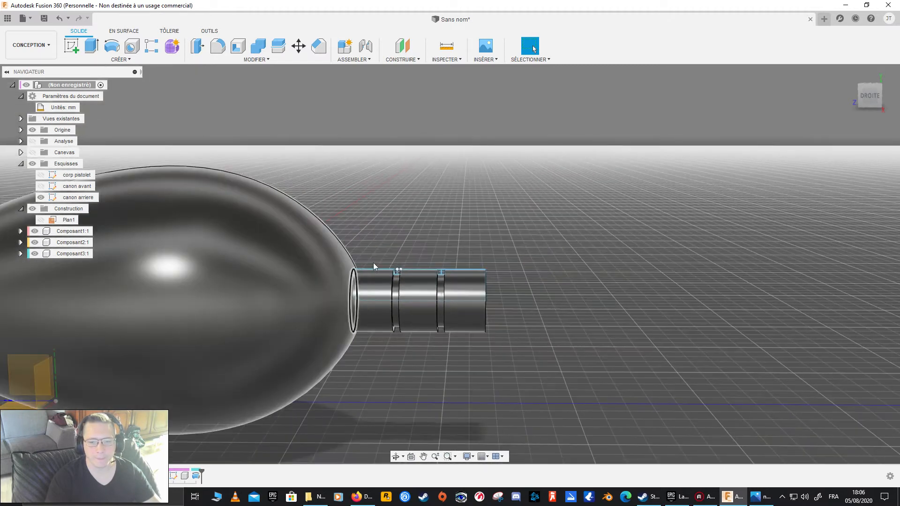
{"action": "left_click", "coordinate": [864, 102]}
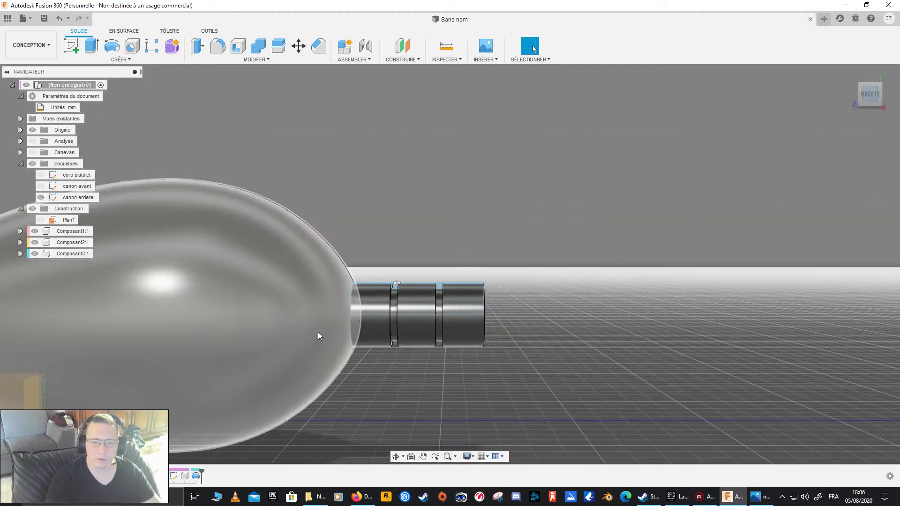
{"action": "middle_click_drag", "start_coordinate": [487, 341], "coordinate": [377, 351]}
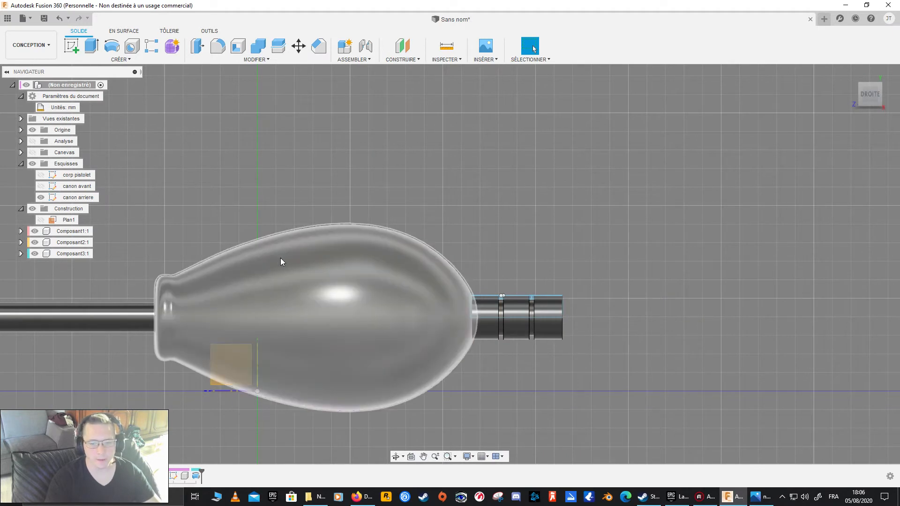
{"action": "left_click", "coordinate": [32, 141]}
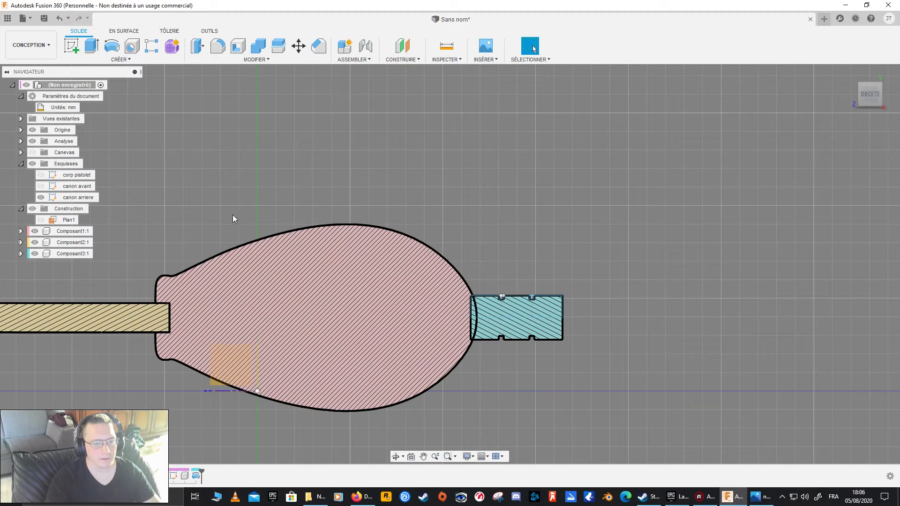
{"action": "middle_click_drag", "start_coordinate": [232, 215], "coordinate": [380, 211]}
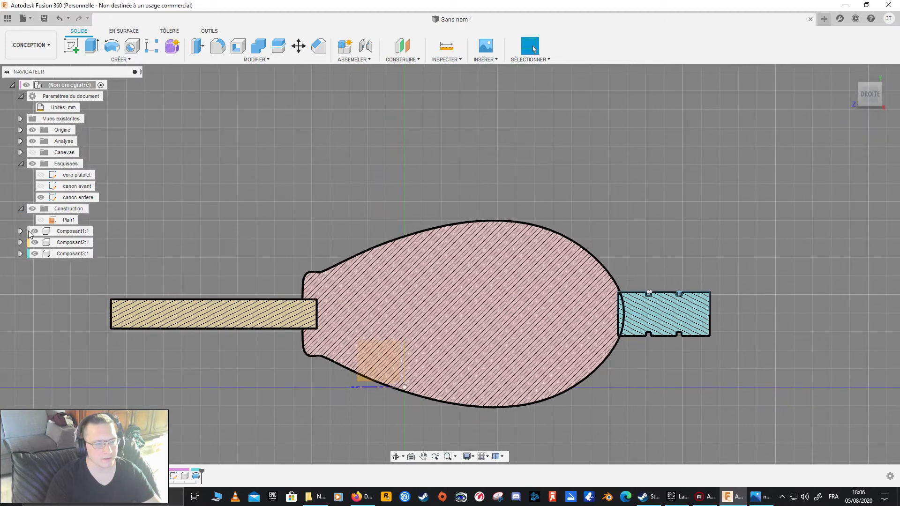
{"action": "left_click", "coordinate": [35, 242]}
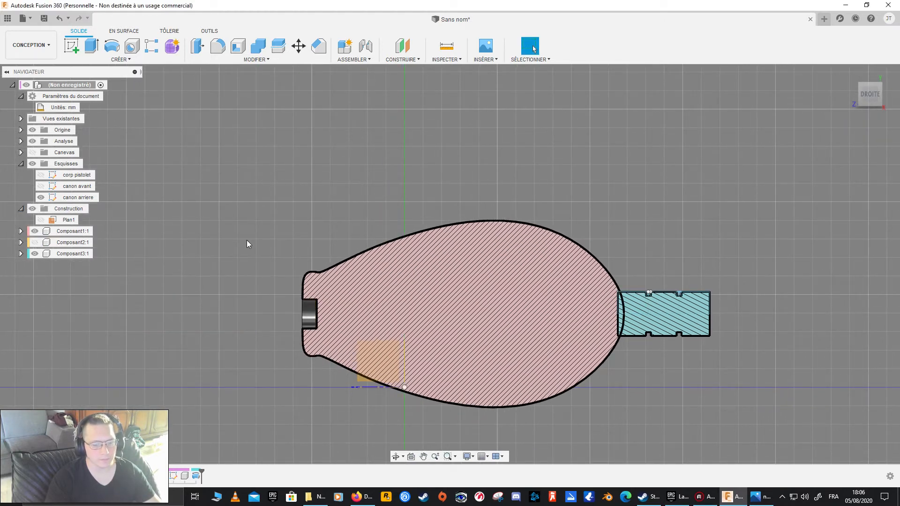
{"action": "left_click", "coordinate": [35, 242]}
- Rename the front barrel component as "canon avant" and the body component as "corp pistolet"
{"action": "left_click", "coordinate": [59, 243]}
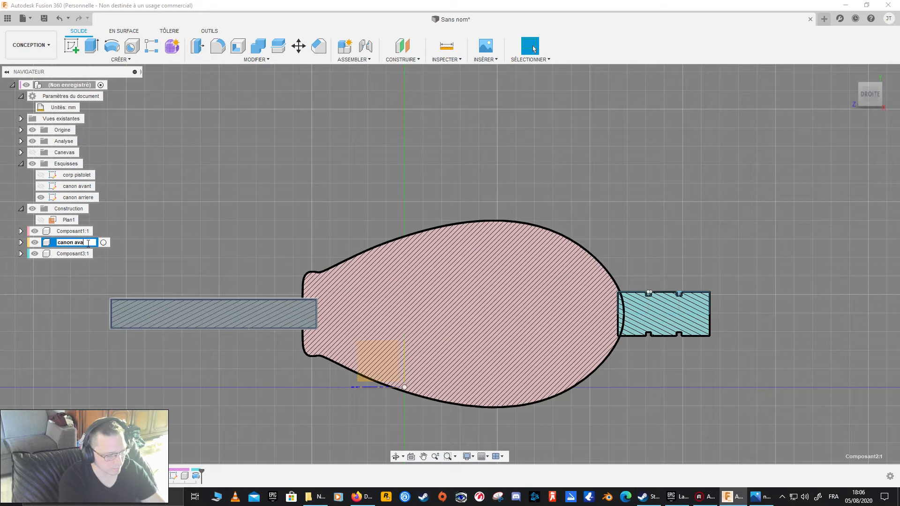
{"action": "key", "text": "Return"}
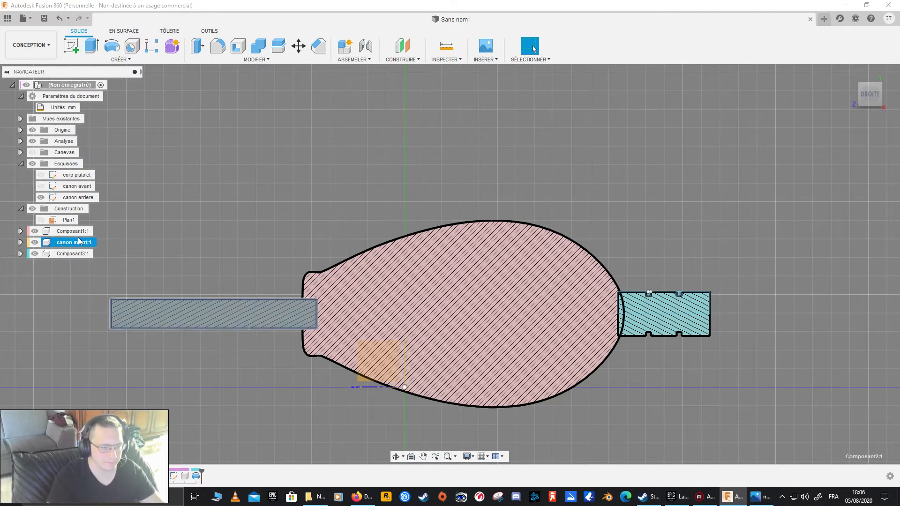
{"action": "double_click", "coordinate": [68, 231]}
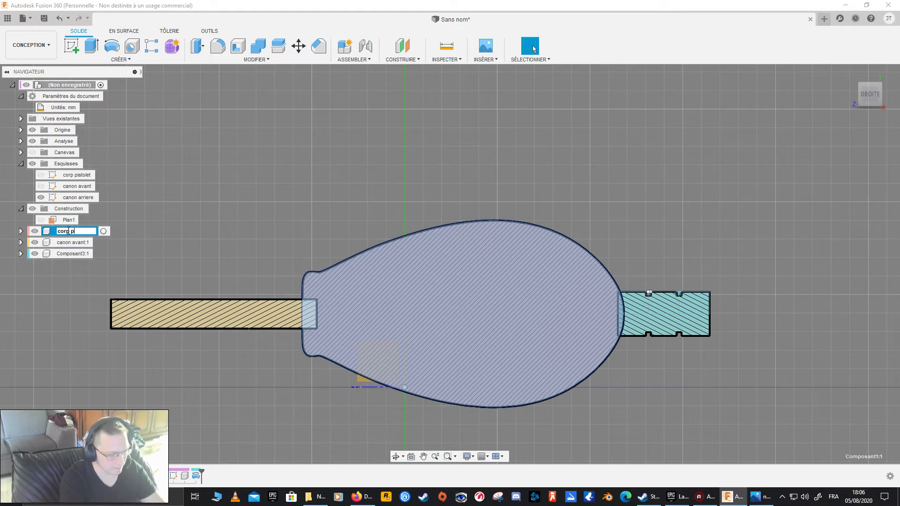
{"action": "type", "text": "corp pistolet"}
{"action": "key", "text": "Return"}
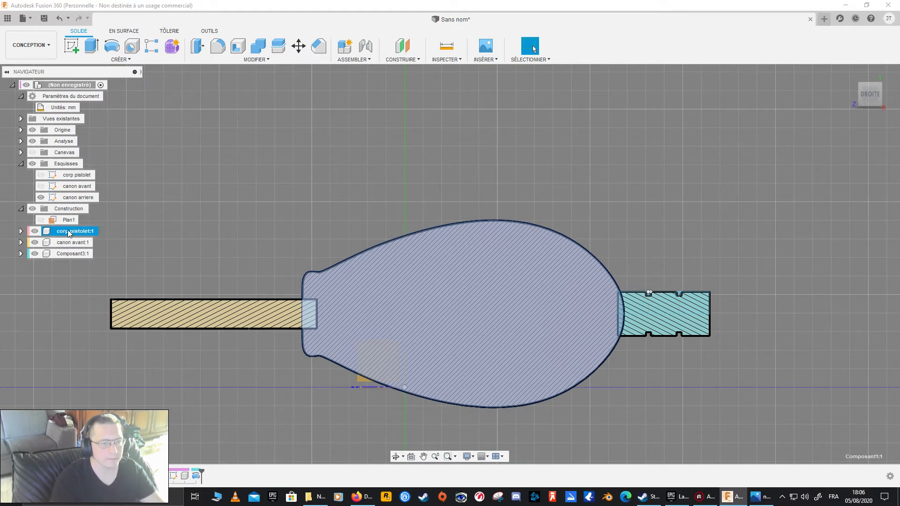
- Rename the rear cylinder component as "canon arriere"
{"action": "double_click", "coordinate": [68, 254]}
{"action": "type", "text": "canon arriere:1"}
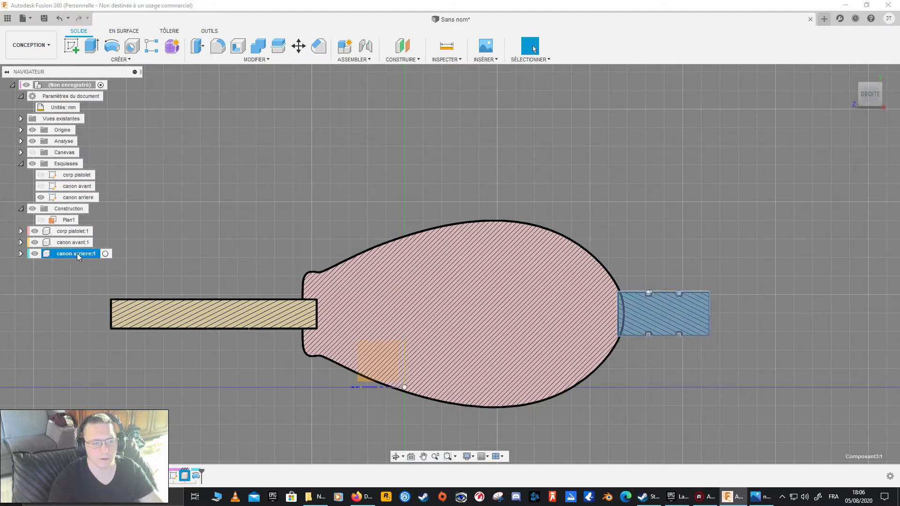
{"action": "key", "text": "Return"}
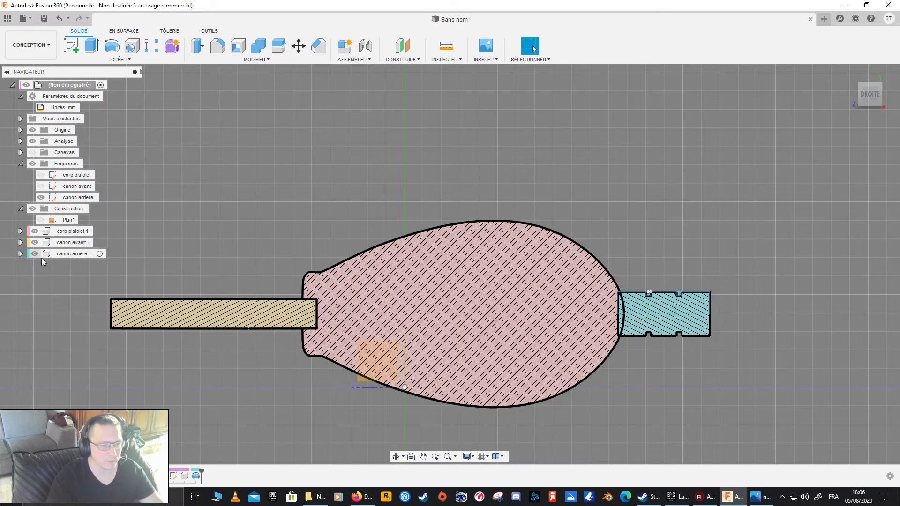
- Examine the sectioned junction between the rear cylinder and the body from the right side
{"action": "mouse_move", "coordinate": [396, 205]}
{"action": "middle_mouse_down", "text": "shift"}
{"action": "mouse_move", "coordinate": [357, 203]}
{"action": "mouse_move", "coordinate": [562, 202]}
{"action": "mouse_move", "coordinate": [457, 249]}
{"action": "mouse_move", "coordinate": [395, 222]}
{"action": "middle_mouse_up", "text": "shift"}
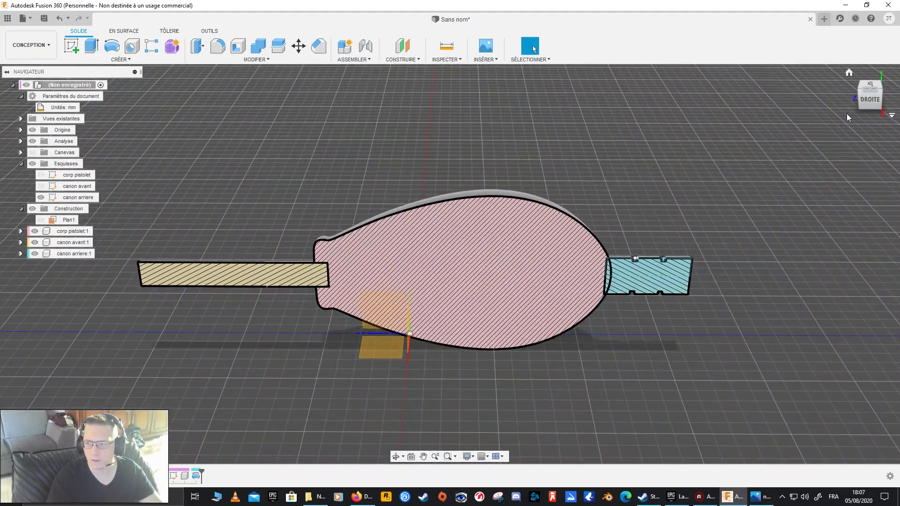
{"action": "left_click", "coordinate": [865, 101]}
{"action": "middle_click_drag", "start_coordinate": [443, 271], "coordinate": [201, 276]}
{"action": "scroll", "coordinate": [363, 319], "scroll_direction": "up", "scroll_amount": 5}
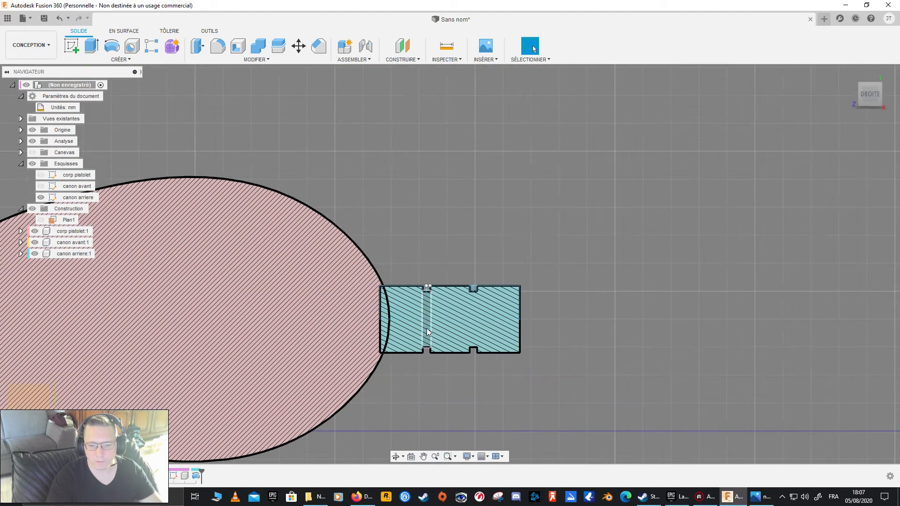
{"action": "scroll", "coordinate": [360, 319], "scroll_direction": "down", "scroll_amount": 7}
{"action": "middle_click_drag", "start_coordinate": [100, 313], "coordinate": [257, 302]}
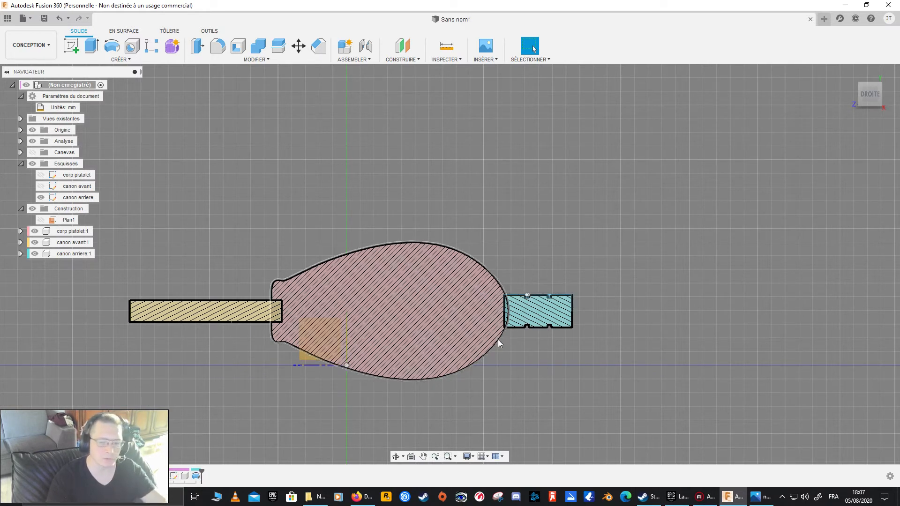
- Subtract the rear cylinder from the pistol body with Combine, using the Couper operation and keeping the tool body
{"action": "middle_click_drag", "start_coordinate": [503, 235], "coordinate": [428, 240]}
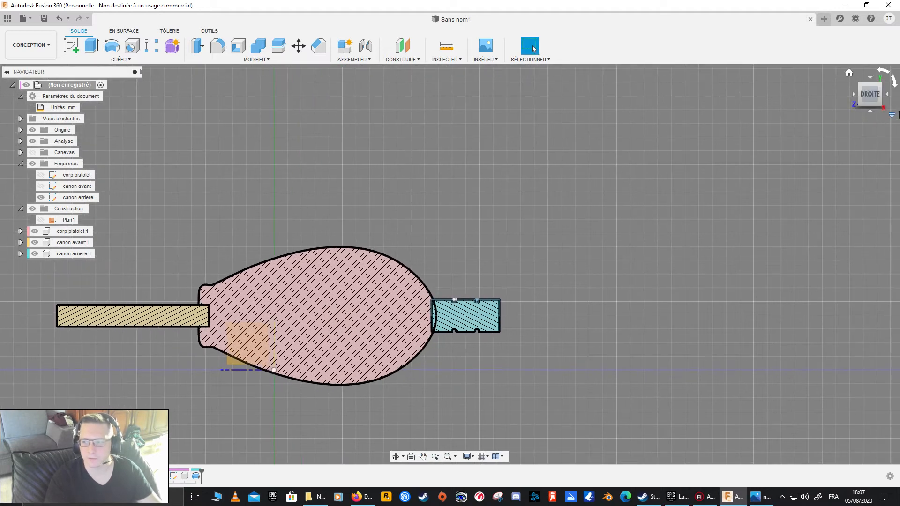
{"action": "scroll", "coordinate": [498, 328], "scroll_direction": "up", "scroll_amount": 4}
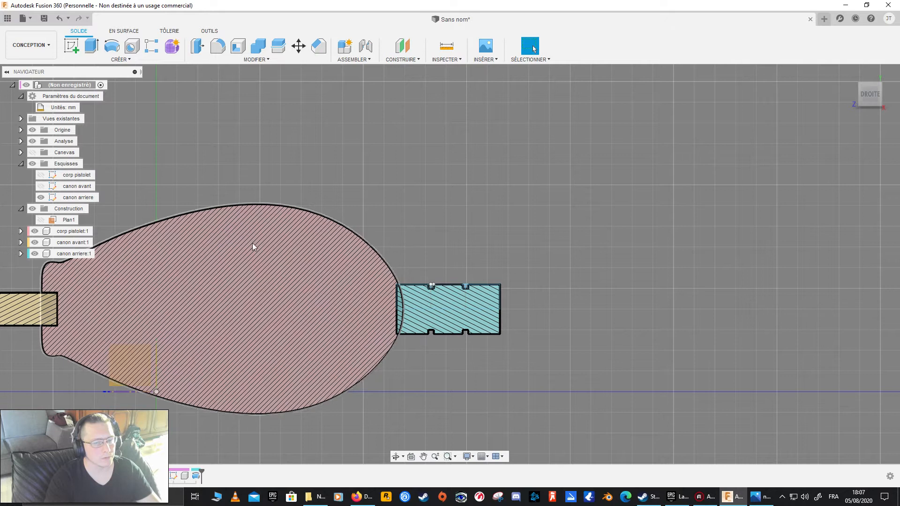
{"action": "left_click", "coordinate": [259, 46]}
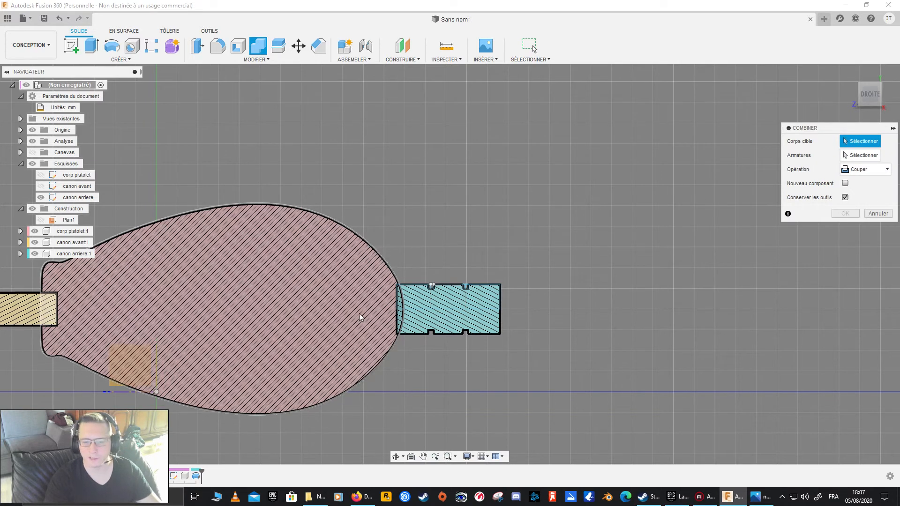
{"action": "left_click", "coordinate": [359, 315]}
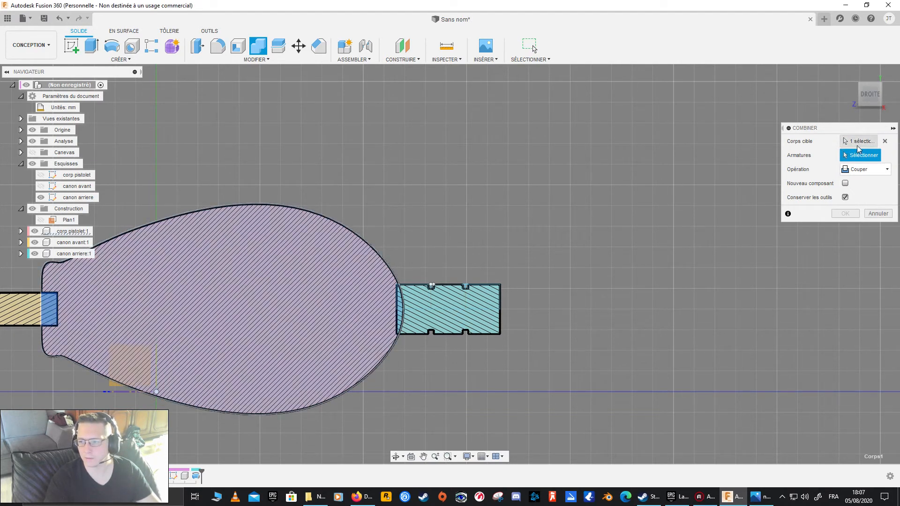
{"action": "left_click", "coordinate": [884, 142]}
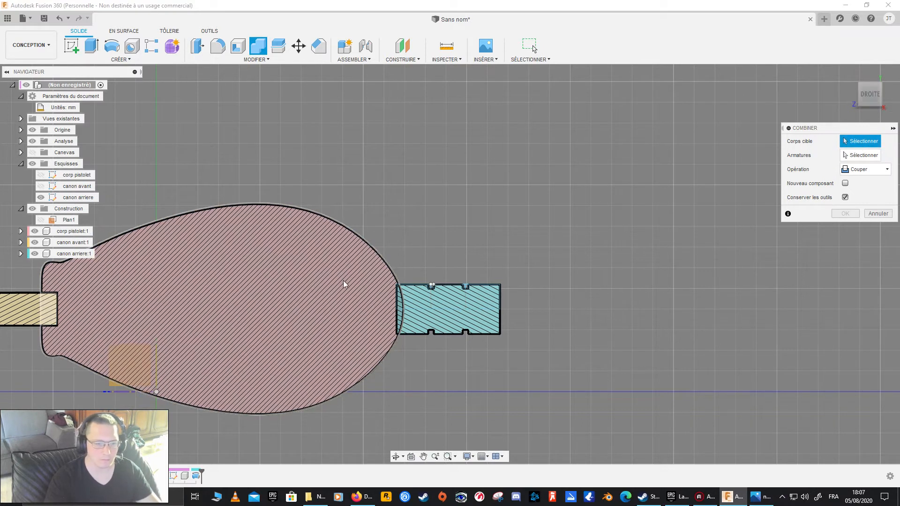
{"action": "left_click", "coordinate": [343, 283]}
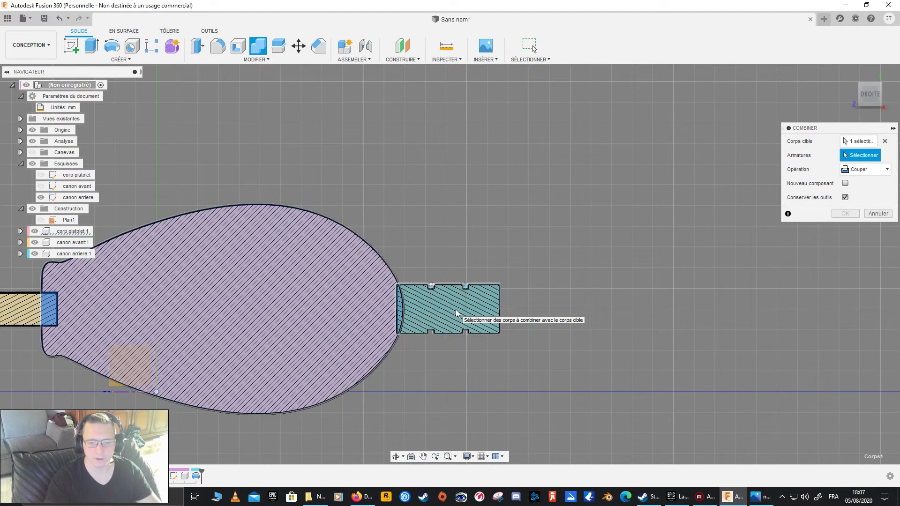
{"action": "left_click", "coordinate": [456, 313]}
{"action": "left_click", "coordinate": [876, 173]}
{"action": "left_click", "coordinate": [866, 204]}
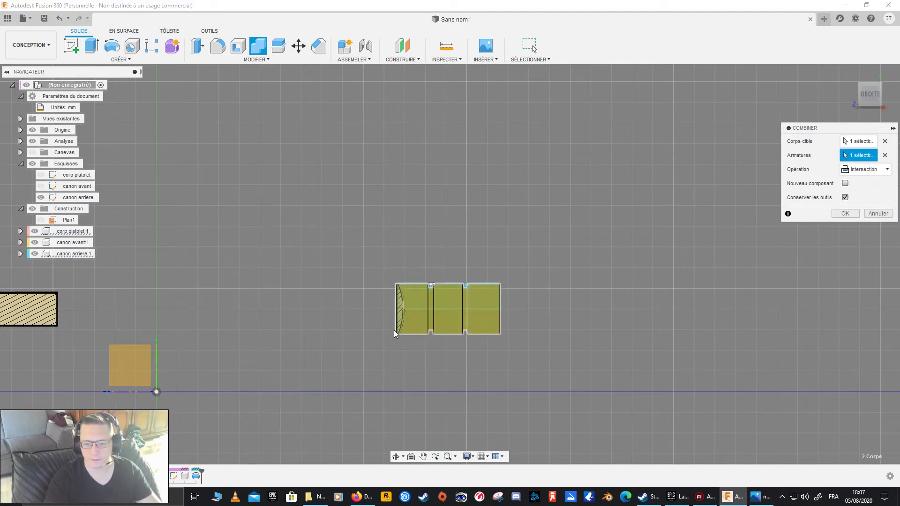
{"action": "left_click", "coordinate": [868, 171]}
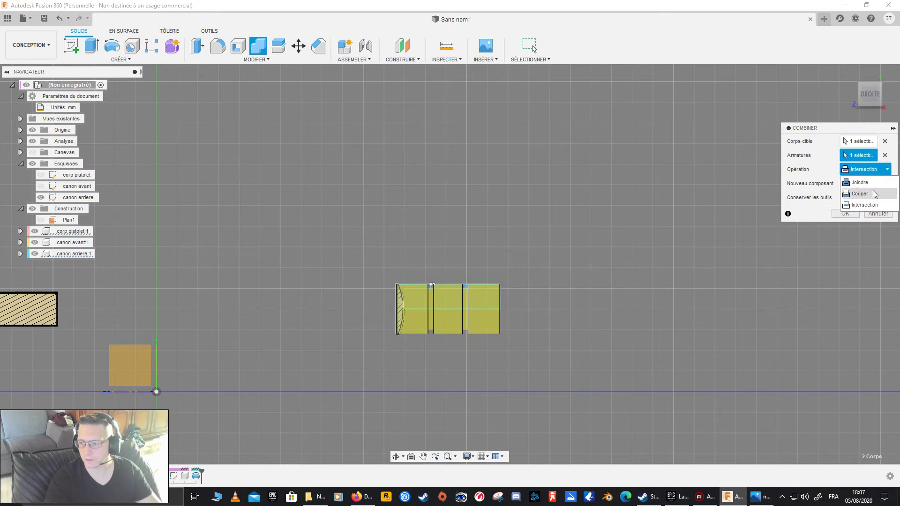
{"action": "left_click", "coordinate": [860, 194]}
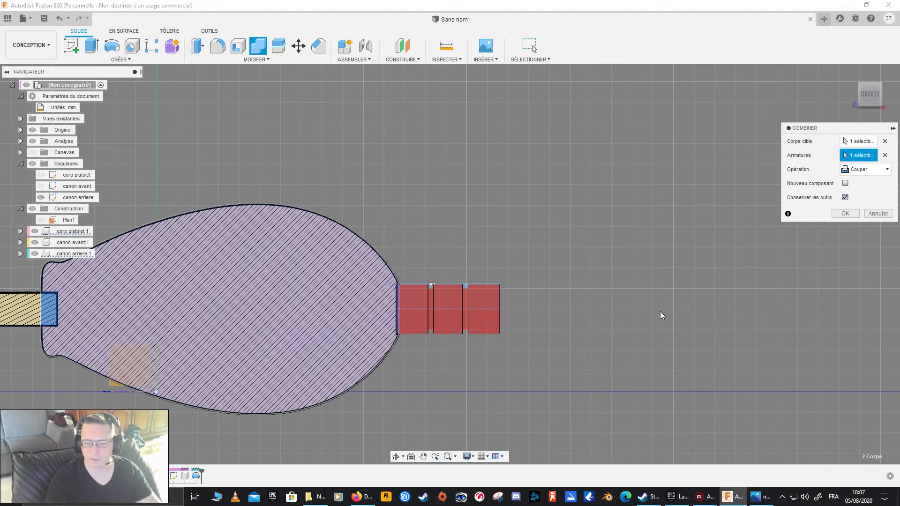
{"action": "mouse_move", "coordinate": [523, 360]}
{"action": "middle_mouse_down", "text": "shift"}
{"action": "mouse_move", "coordinate": [503, 373]}
{"action": "mouse_move", "coordinate": [534, 368]}
{"action": "mouse_move", "coordinate": [525, 357]}
{"action": "middle_mouse_up", "text": "shift"}
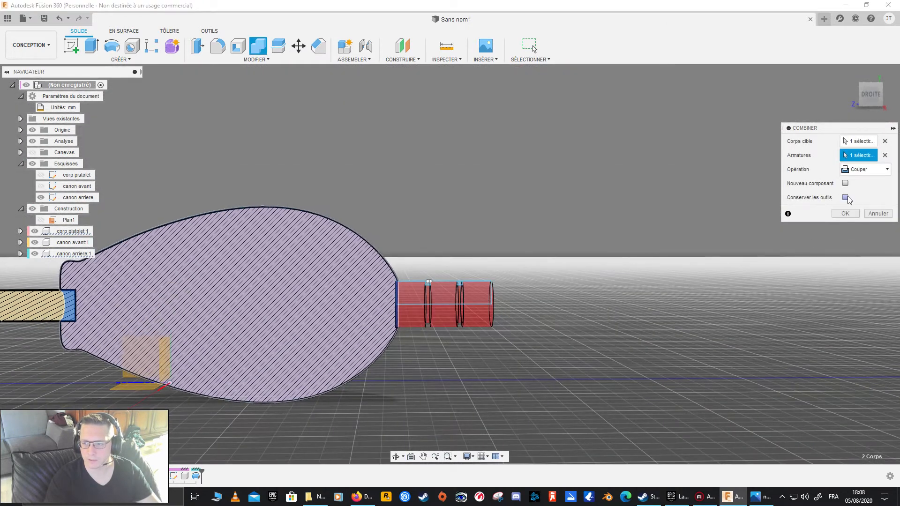
{"action": "left_click", "coordinate": [846, 197]}
{"action": "scroll", "coordinate": [453, 312], "scroll_direction": "up", "scroll_amount": 3}
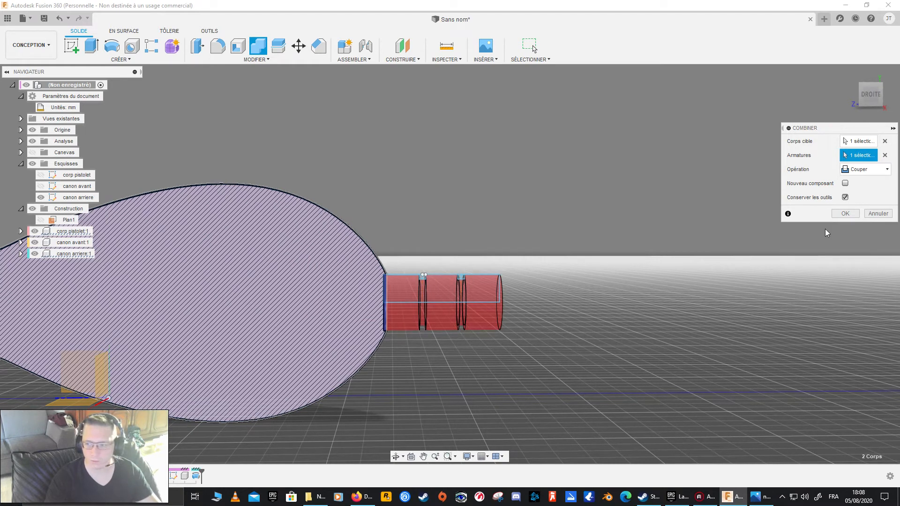
{"action": "left_click", "coordinate": [839, 216]}
- Hide the canon arriere component and examine the recess cut into the rear end of the body
{"action": "middle_click_drag", "start_coordinate": [520, 307], "coordinate": [486, 320], "text": "shift"}
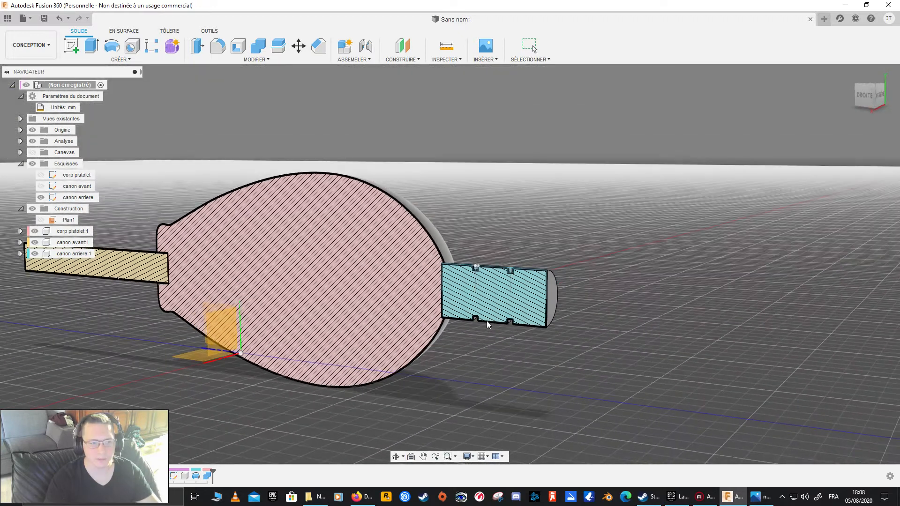
{"action": "left_click", "coordinate": [37, 255]}
{"action": "left_click", "coordinate": [36, 254]}
{"action": "middle_click_drag", "start_coordinate": [530, 184], "coordinate": [598, 215], "text": "shift"}
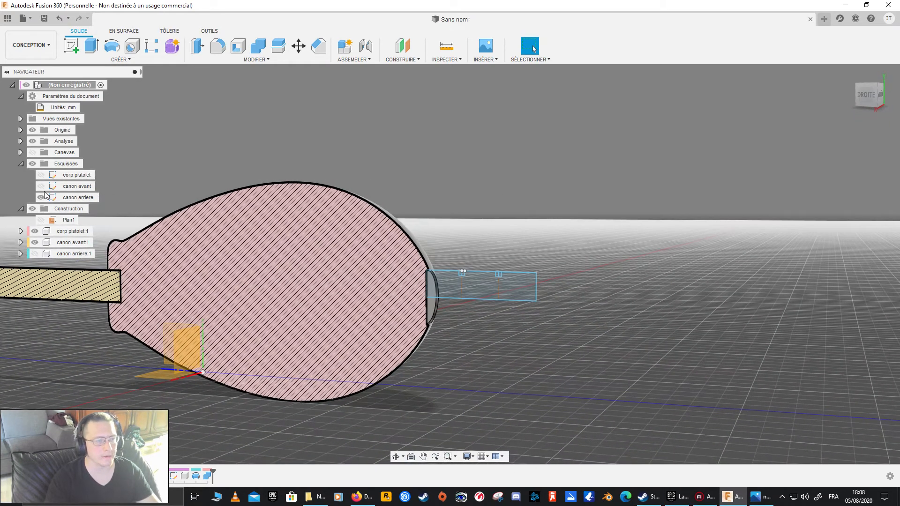
- Hide the rear cylinder's sketch and the section analysis, and show the canon arriere component again
{"action": "left_click", "coordinate": [21, 163]}
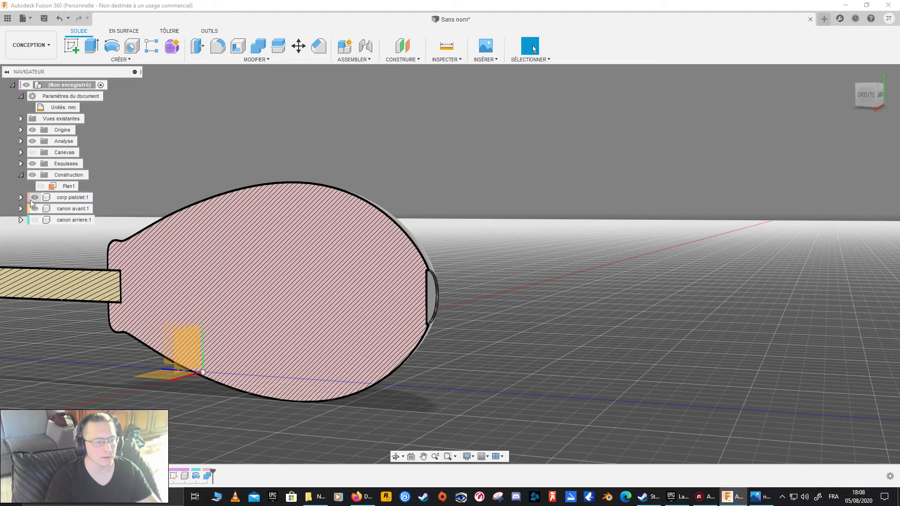
{"action": "left_click", "coordinate": [32, 141]}
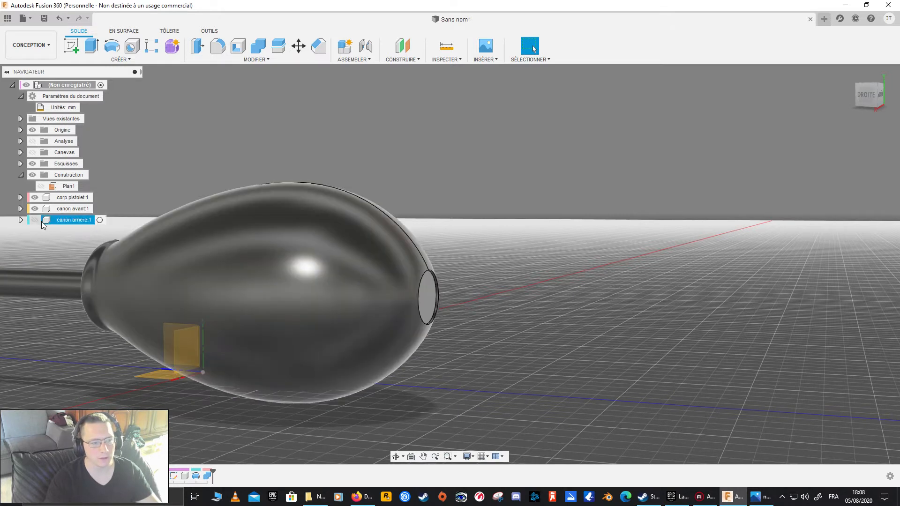
{"action": "left_click", "coordinate": [35, 220]}
{"action": "middle_click_drag", "start_coordinate": [344, 254], "coordinate": [468, 231]}
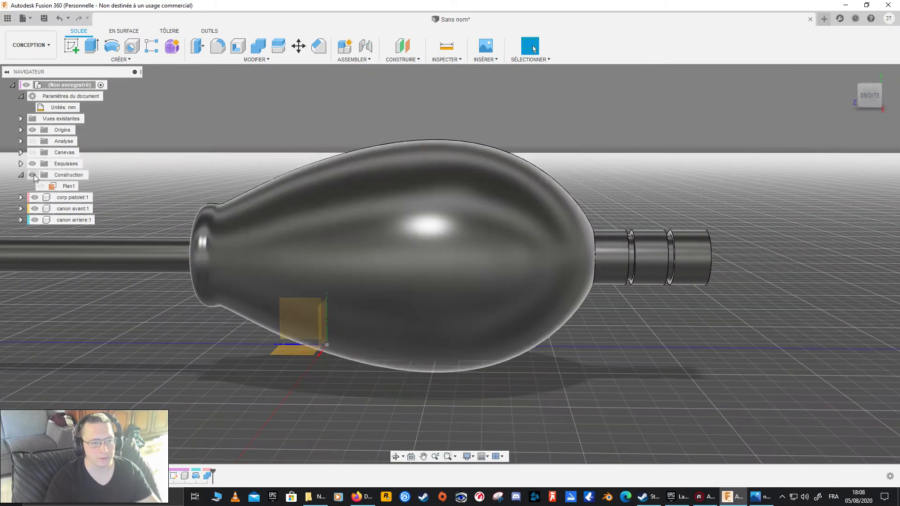
- Toggle the visibility of the body and both barrels to examine each component and the body's rear recess, leaving all three shown
{"action": "left_click", "coordinate": [36, 220]}
{"action": "left_click", "coordinate": [35, 220]}
{"action": "left_click", "coordinate": [34, 197]}
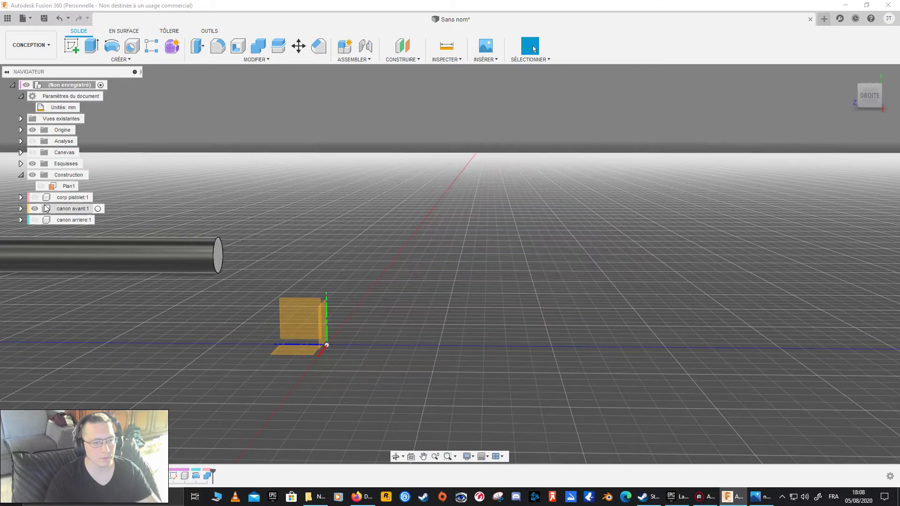
{"action": "left_click", "coordinate": [35, 197]}
{"action": "left_click", "coordinate": [35, 209]}
{"action": "left_click", "coordinate": [35, 209]}
{"action": "middle_click_drag", "start_coordinate": [215, 209], "coordinate": [433, 191], "text": "shift"}
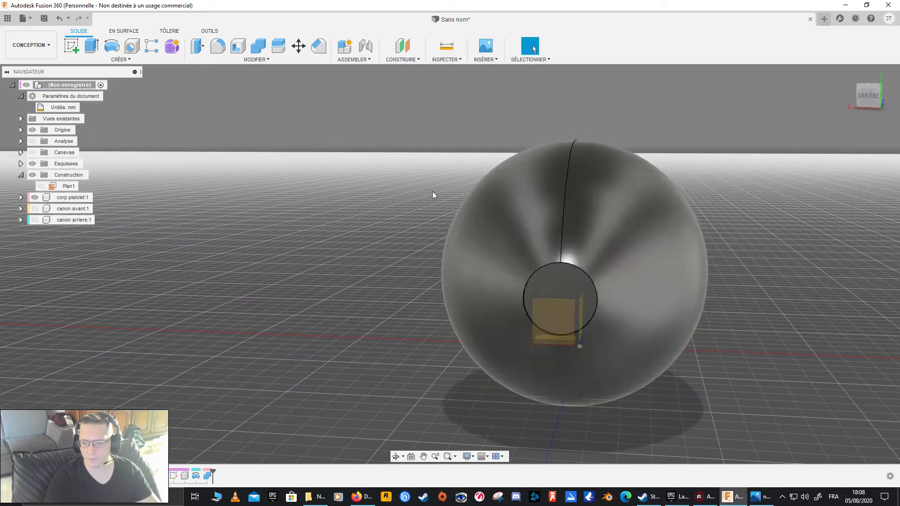
{"action": "middle_click_drag", "start_coordinate": [330, 259], "coordinate": [418, 255], "text": "shift"}
{"action": "left_click", "coordinate": [35, 208]}
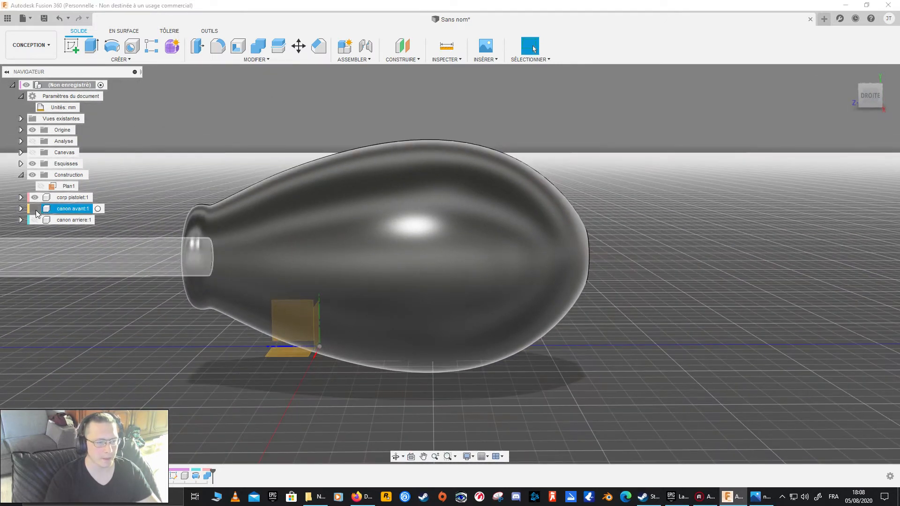
{"action": "left_click", "coordinate": [34, 220]}
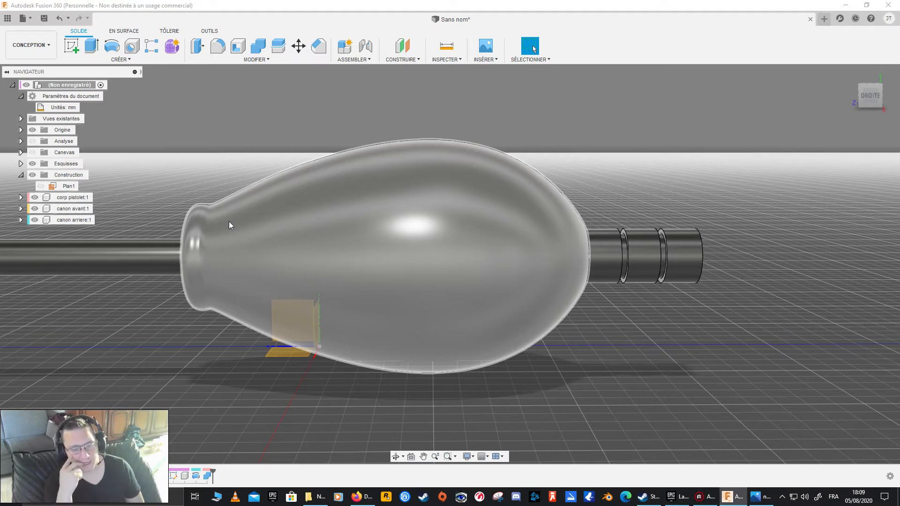
- Examine the rear cylinder's inner end face by briefly hiding the body, and inspect the junction from outside
{"action": "middle_click_drag", "start_coordinate": [517, 284], "coordinate": [474, 245], "text": "shift"}
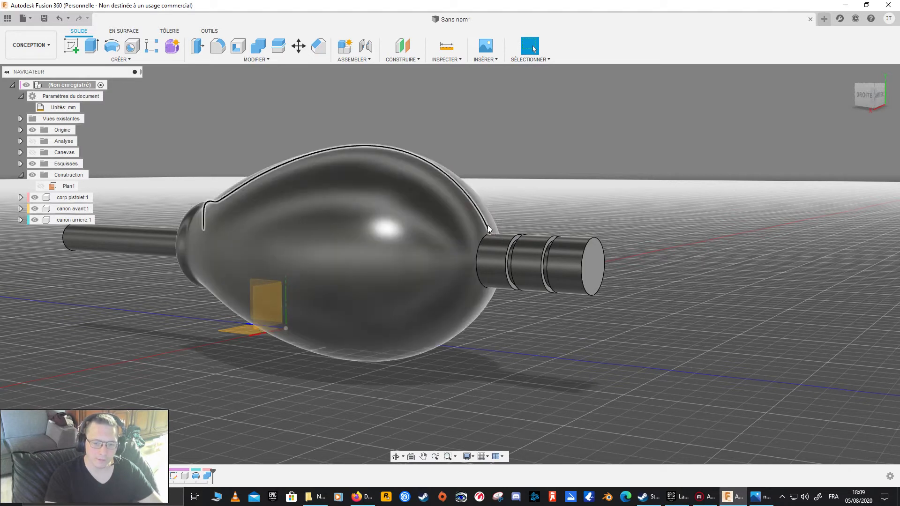
{"action": "middle_click_drag", "start_coordinate": [545, 278], "coordinate": [586, 278], "text": "shift"}
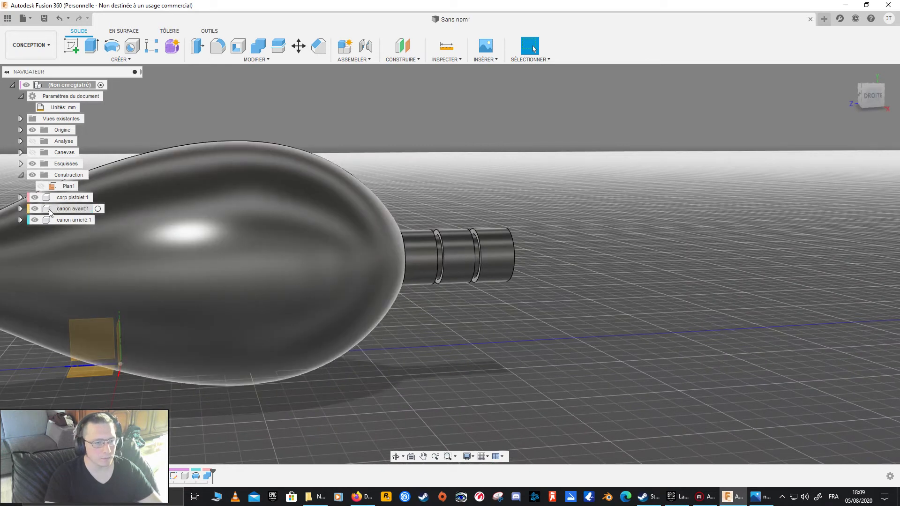
{"action": "left_click", "coordinate": [73, 197]}
{"action": "middle_click_drag", "start_coordinate": [402, 175], "coordinate": [478, 193], "text": "shift"}
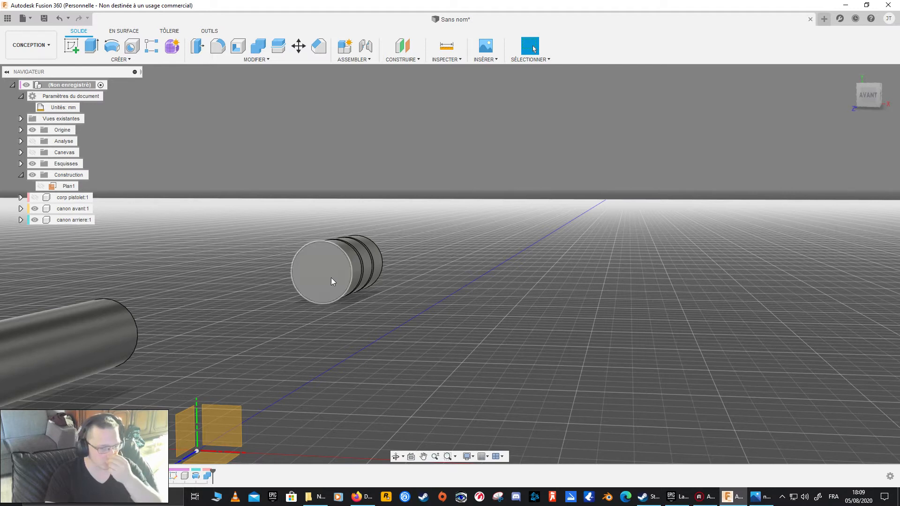
{"action": "middle_click_drag", "start_coordinate": [400, 311], "coordinate": [347, 300], "text": "shift"}
{"action": "left_click", "coordinate": [35, 197]}
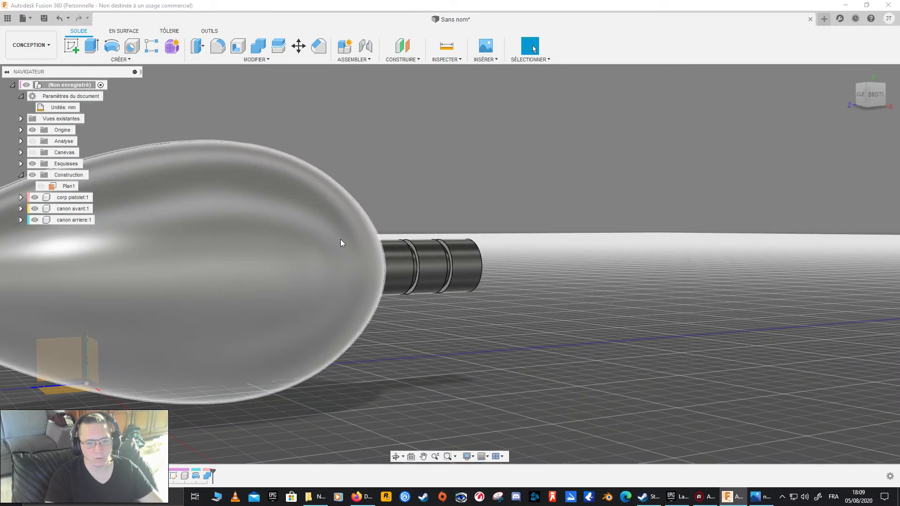
{"action": "middle_click_drag", "start_coordinate": [399, 254], "coordinate": [392, 196], "text": "shift"}
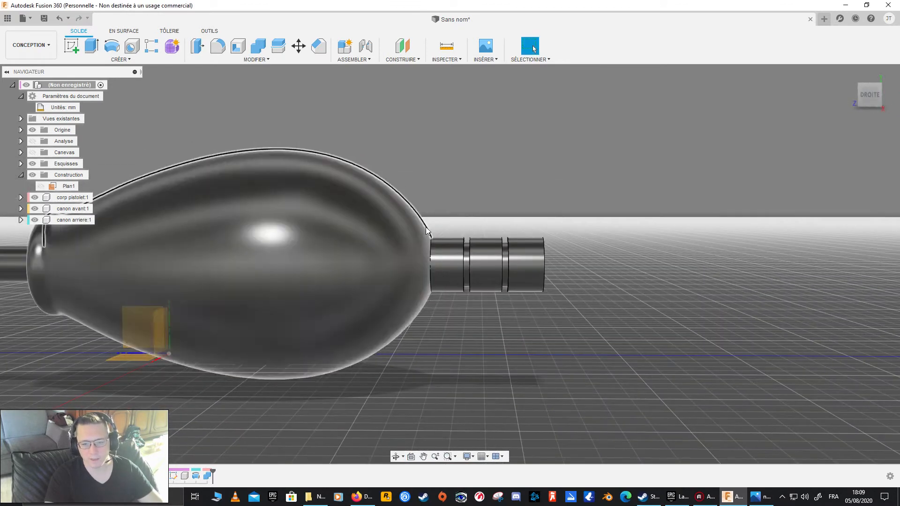
- Turn the section analysis back on and examine the rear cylinder's contact with the body up close
{"action": "left_click", "coordinate": [32, 141]}
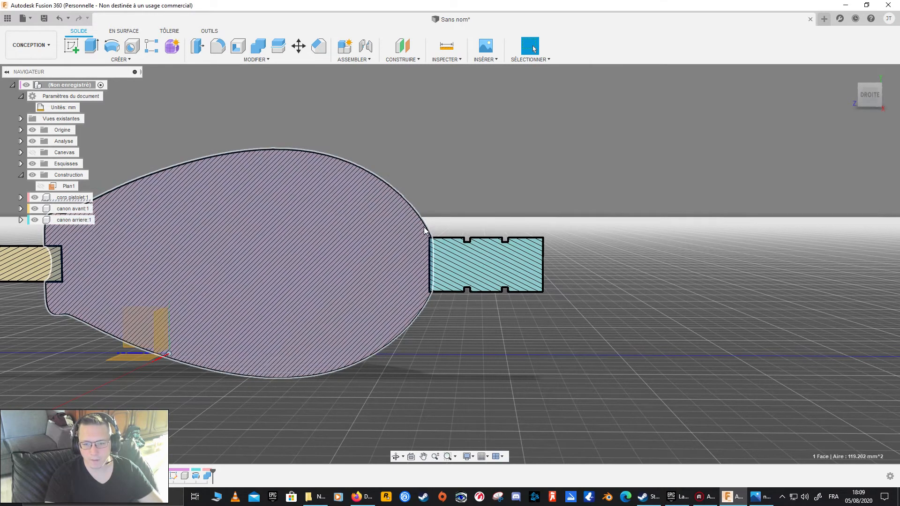
{"action": "scroll", "coordinate": [454, 262], "scroll_direction": "up", "scroll_amount": 5}
{"action": "left_click", "coordinate": [406, 223]}
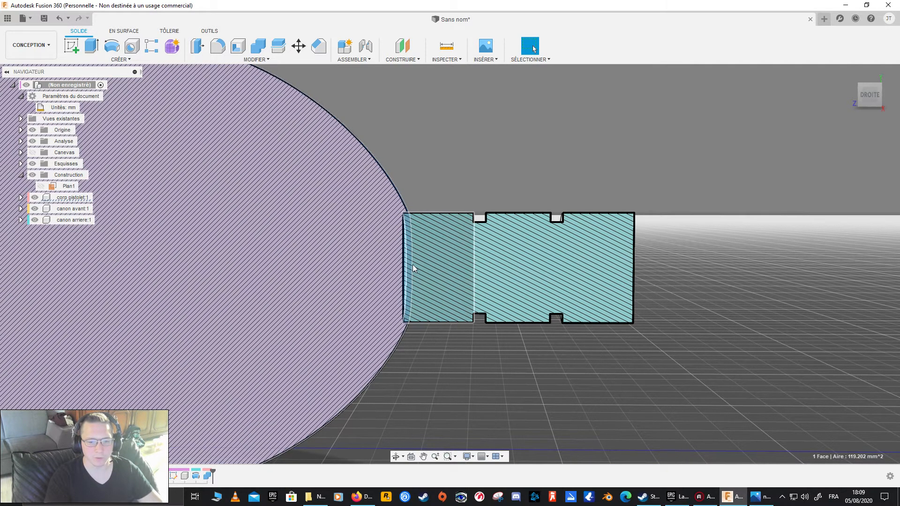
{"action": "scroll", "coordinate": [445, 268], "scroll_direction": "down", "scroll_amount": 5}
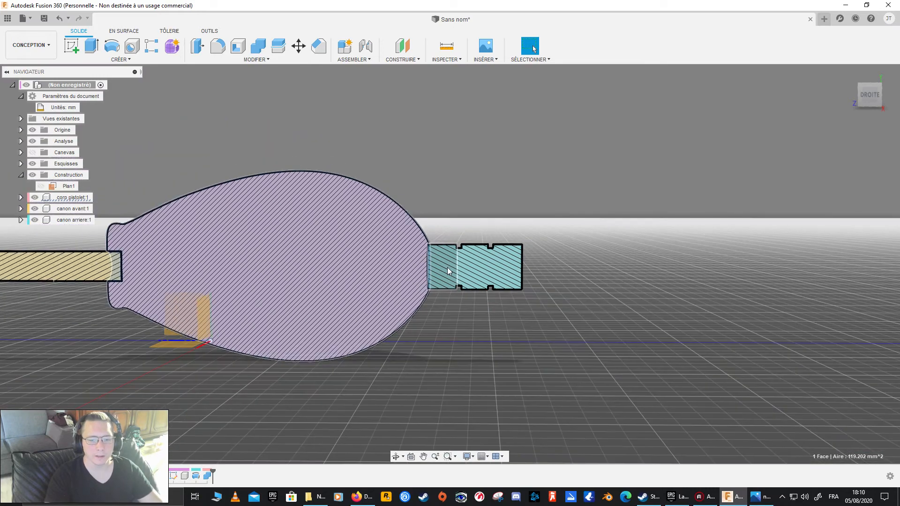
{"action": "mouse_move", "coordinate": [252, 295]}
{"action": "middle_mouse_down", "text": "shift"}
{"action": "mouse_move", "coordinate": [267, 298]}
{"action": "mouse_move", "coordinate": [251, 306]}
{"action": "mouse_move", "coordinate": [255, 286]}
{"action": "mouse_move", "coordinate": [266, 292]}
{"action": "middle_mouse_up", "text": "shift"}
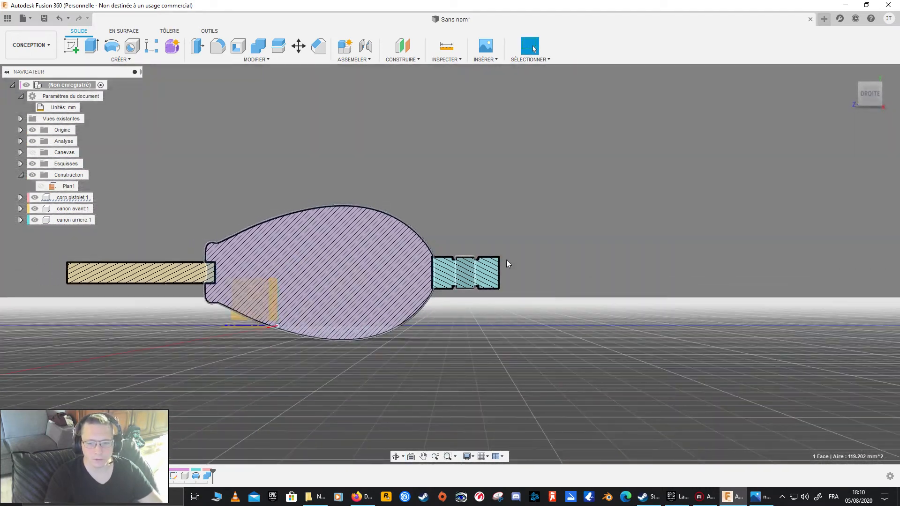
- Examine the whole sectioned blaster from the right side, from the front barrel's fit to the rear cylinder's seat
{"action": "left_click", "coordinate": [870, 95]}
{"action": "scroll", "coordinate": [401, 266], "scroll_direction": "up", "scroll_amount": 6}
{"action": "middle_click_drag", "start_coordinate": [282, 265], "coordinate": [400, 282]}
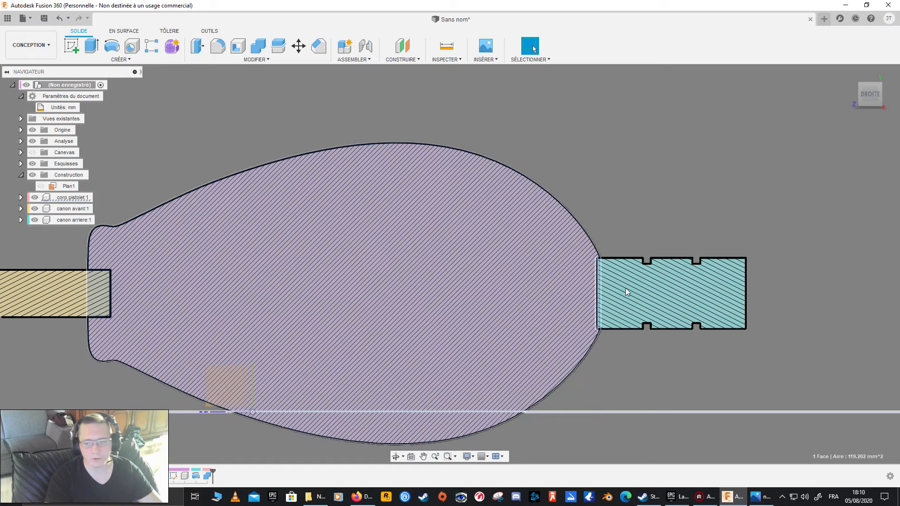
{"action": "mouse_move", "coordinate": [395, 286]}
{"action": "middle_mouse_down", "text": "shift"}
{"action": "mouse_move", "coordinate": [421, 281]}
{"action": "mouse_move", "coordinate": [392, 290]}
{"action": "middle_mouse_up", "text": "shift"}
{"action": "middle_click_drag", "start_coordinate": [392, 290], "coordinate": [322, 282]}
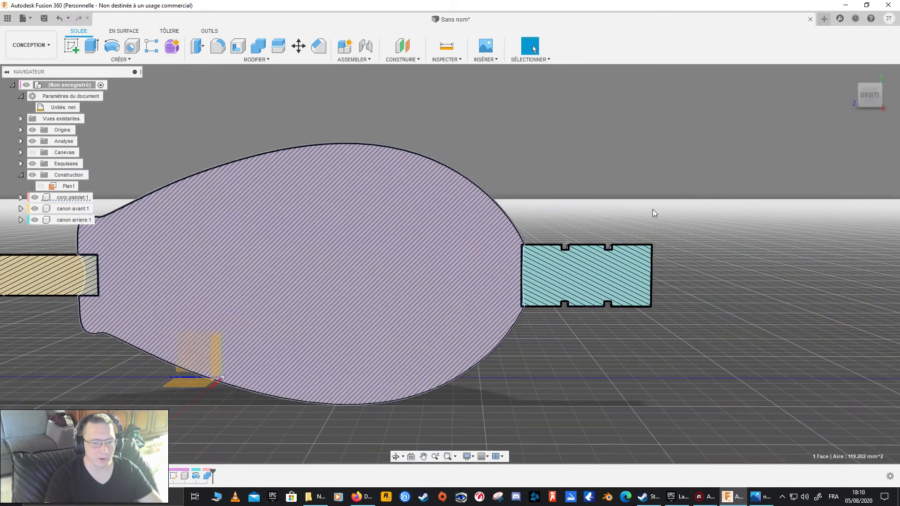
{"action": "left_click", "coordinate": [868, 97]}
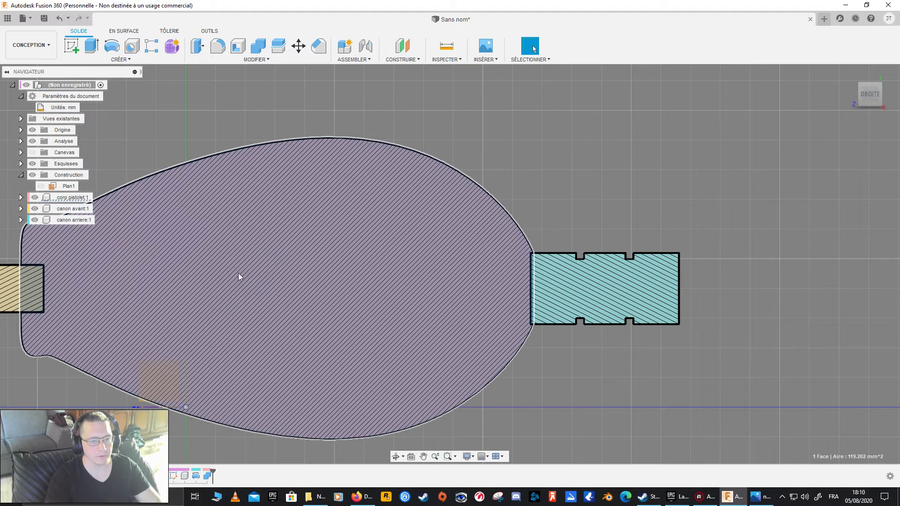
{"action": "middle_click_drag", "start_coordinate": [225, 275], "coordinate": [446, 258]}
{"action": "scroll", "coordinate": [460, 268], "scroll_direction": "down", "scroll_amount": 2}
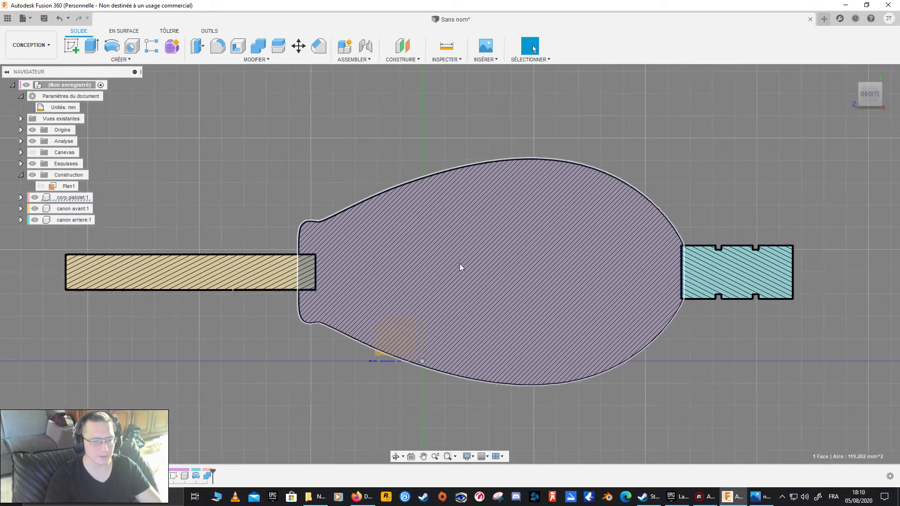
{"action": "scroll", "coordinate": [459, 267], "scroll_direction": "down", "scroll_amount": 1}
{"action": "middle_click_drag", "start_coordinate": [505, 271], "coordinate": [322, 287]}
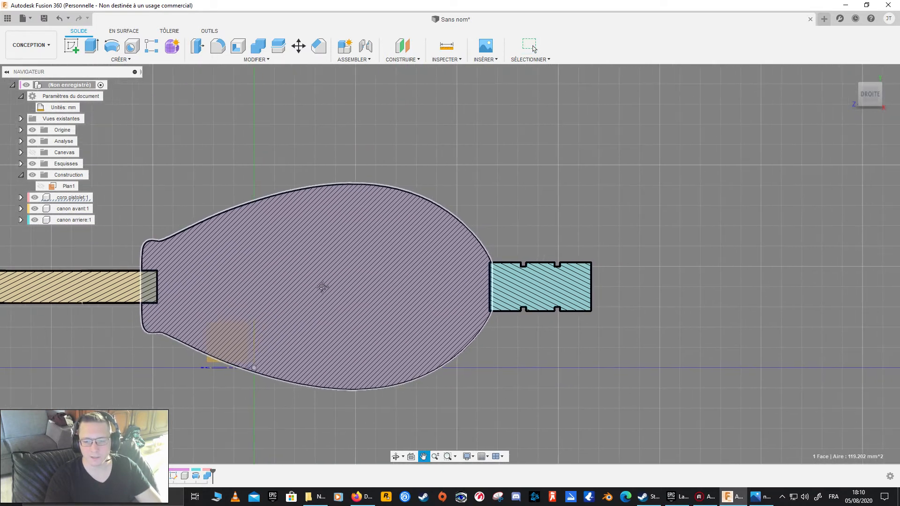
{"action": "scroll", "coordinate": [459, 288], "scroll_direction": "up", "scroll_amount": 2}
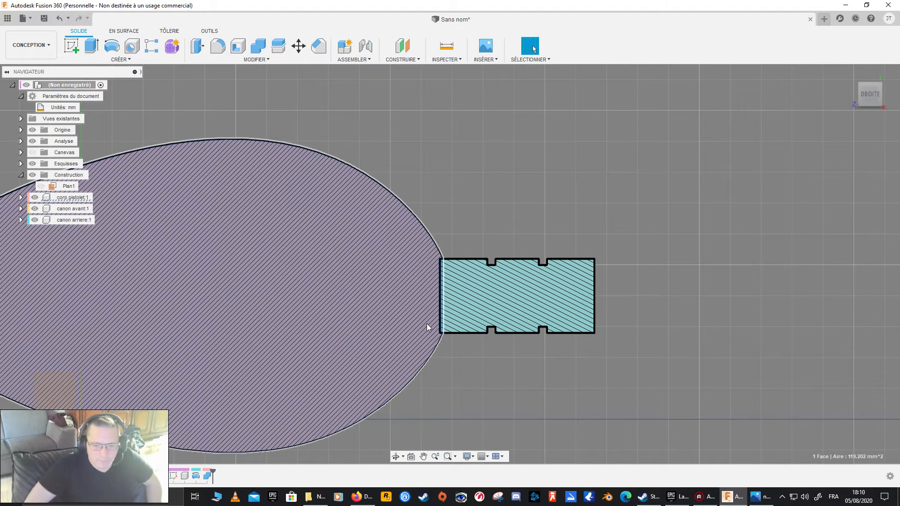
- Turn off the section analysis and show the reference canvas with the blaster in the right view
{"action": "scroll", "coordinate": [417, 303], "scroll_direction": "down", "scroll_amount": 5}
{"action": "middle_click_drag", "start_coordinate": [351, 302], "coordinate": [109, 221], "text": "shift"}
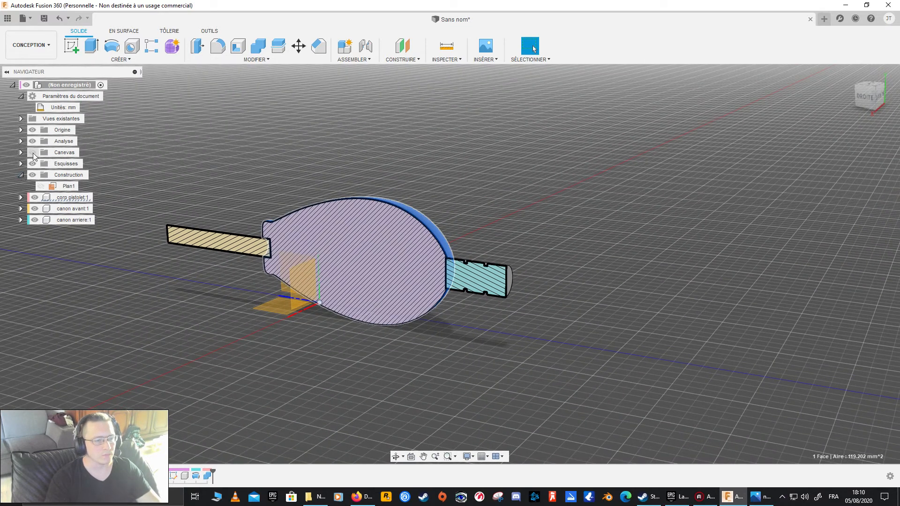
{"action": "left_click", "coordinate": [32, 142]}
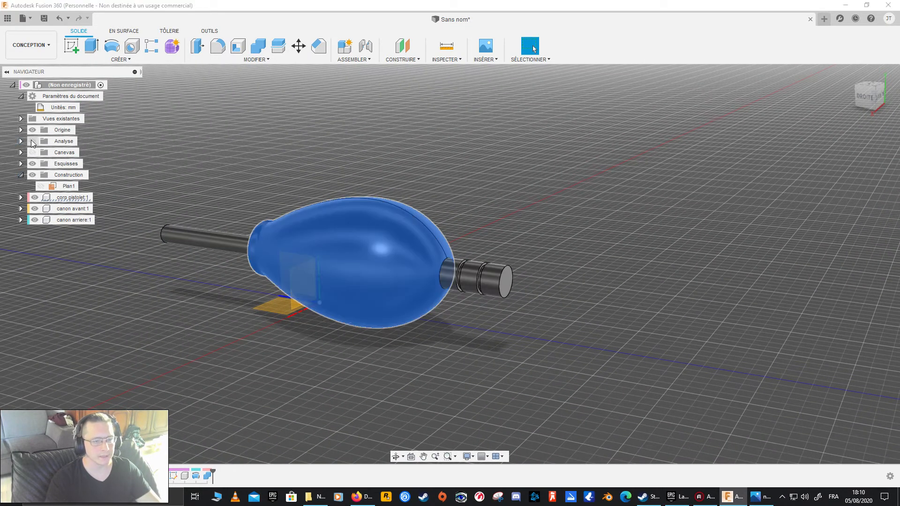
{"action": "middle_click_drag", "start_coordinate": [441, 156], "coordinate": [421, 163], "text": "shift"}
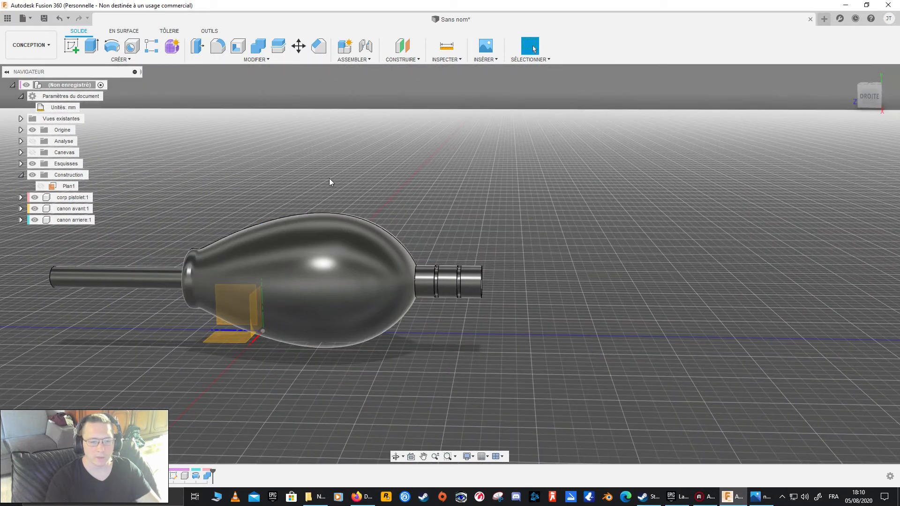
{"action": "left_click", "coordinate": [32, 153]}
{"action": "left_click", "coordinate": [868, 95]}
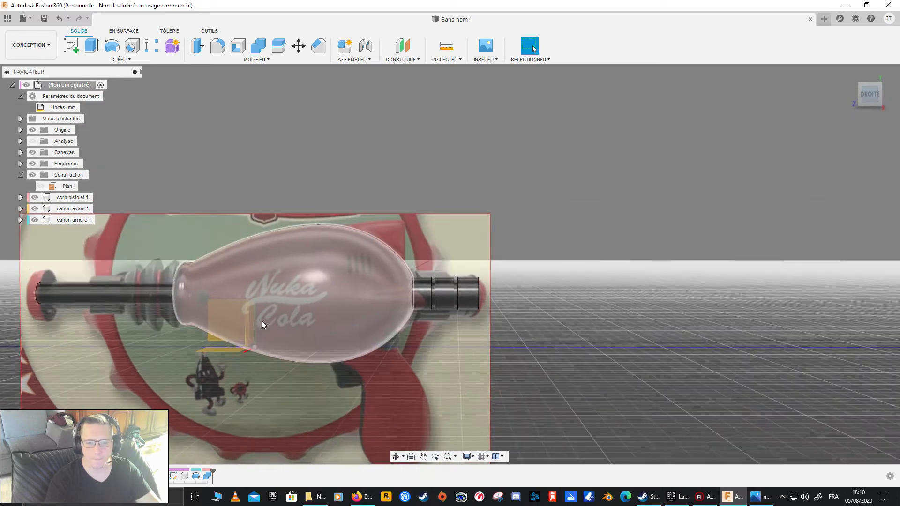
- Compare the front barrel and the rest of the blaster with the reference image, including the muzzle cap and rings
{"action": "middle_click_drag", "start_coordinate": [164, 363], "coordinate": [271, 361]}
{"action": "key", "text": "Escape"}
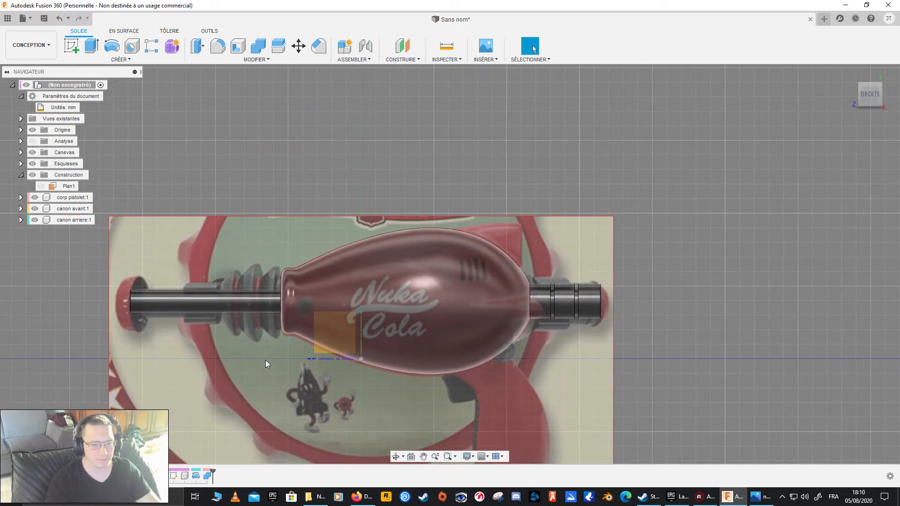
{"action": "scroll", "coordinate": [159, 315], "scroll_direction": "up", "scroll_amount": 5}
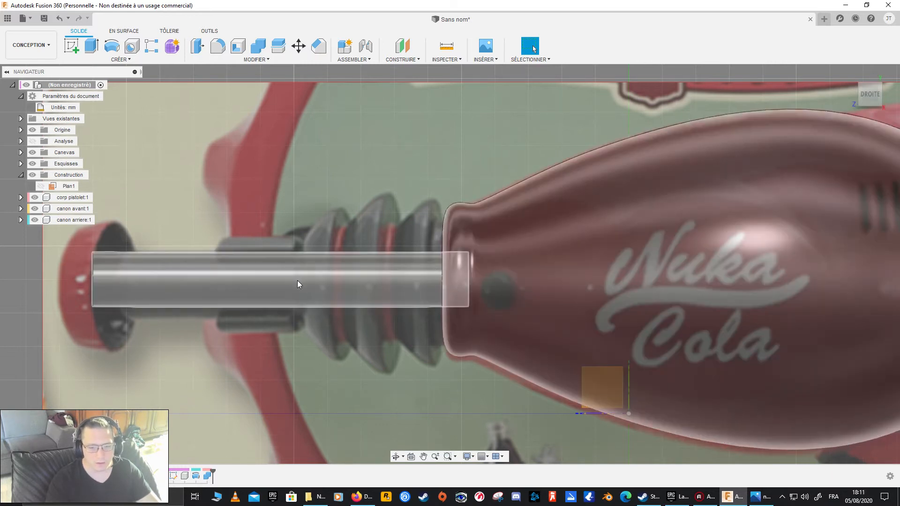
{"action": "middle_click_drag", "start_coordinate": [297, 280], "coordinate": [315, 283], "text": "shift"}
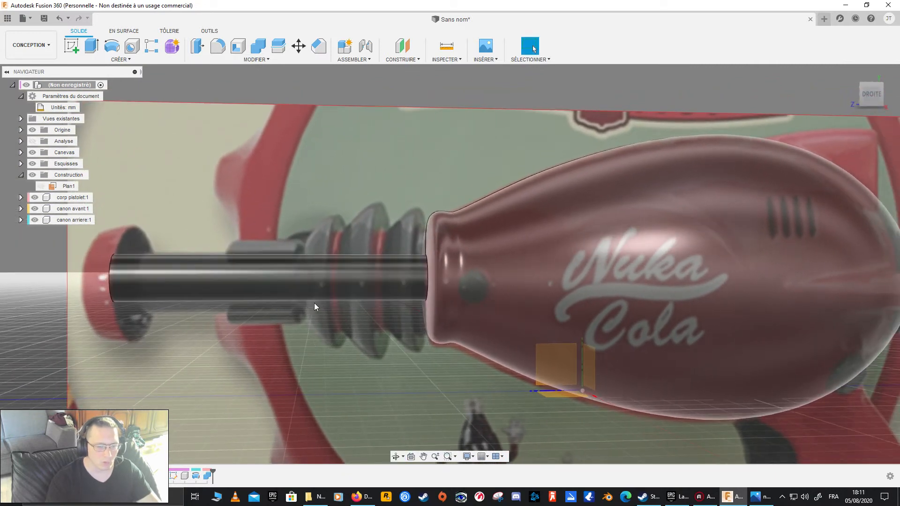
{"action": "scroll", "coordinate": [314, 302], "scroll_direction": "down", "scroll_amount": 5}
{"action": "mouse_move", "coordinate": [541, 276]}
{"action": "middle_mouse_down", "text": "shift"}
{"action": "mouse_move", "coordinate": [467, 279]}
{"action": "mouse_move", "coordinate": [533, 280]}
{"action": "middle_mouse_up", "text": "shift"}
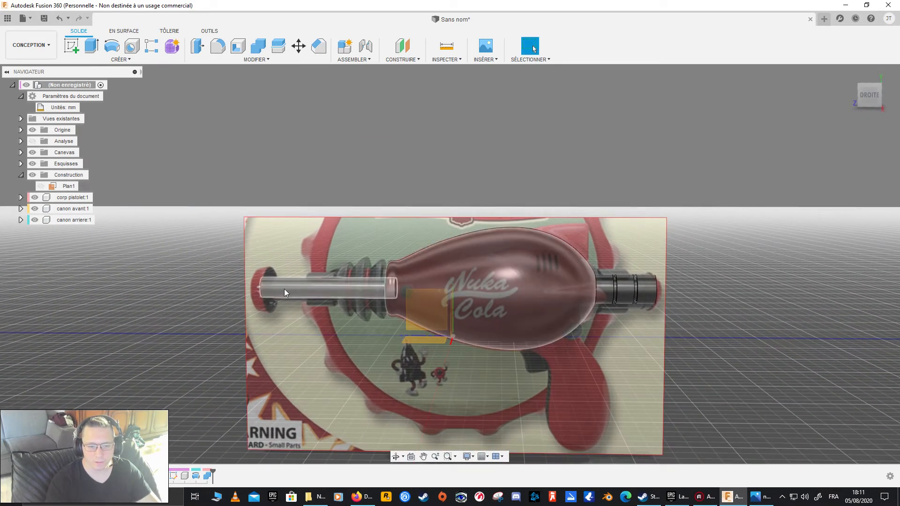
{"action": "left_click", "coordinate": [870, 95]}
{"action": "middle_click_drag", "start_coordinate": [484, 308], "coordinate": [396, 285]}
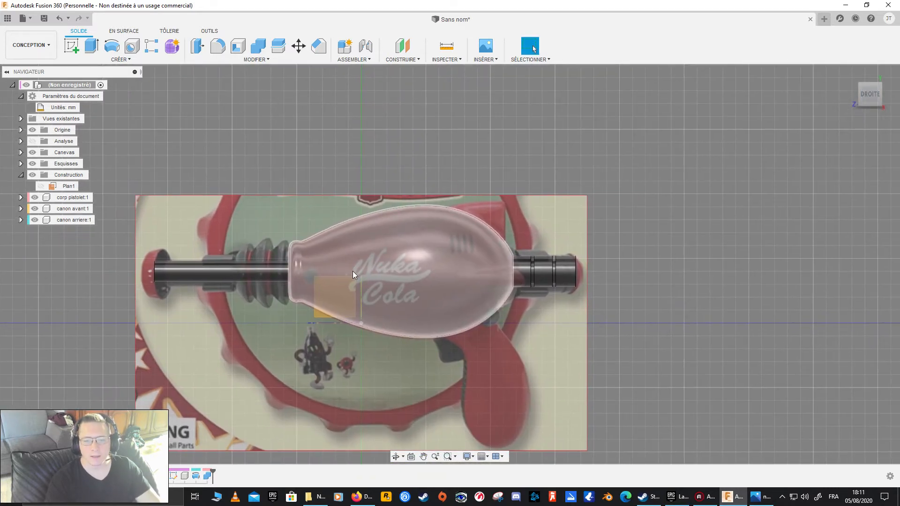
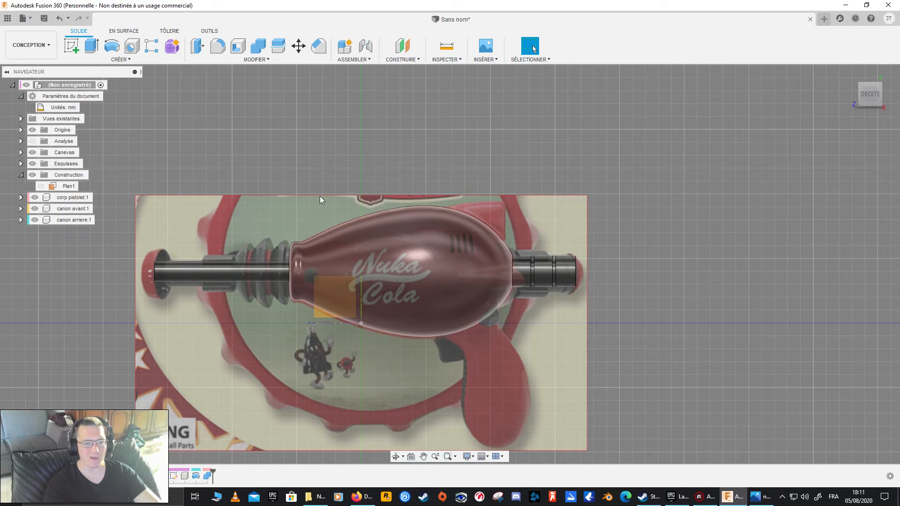
{"action": "middle_click_drag", "start_coordinate": [297, 204], "coordinate": [379, 189]}
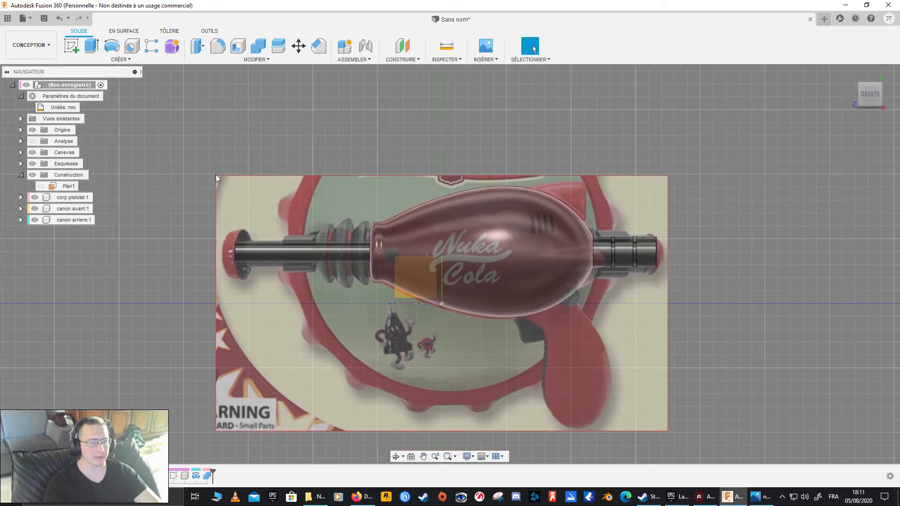
- Start a new sketch on the vertical origin plane parallel to the reference image and face it from the right
{"action": "left_click", "coordinate": [72, 49]}
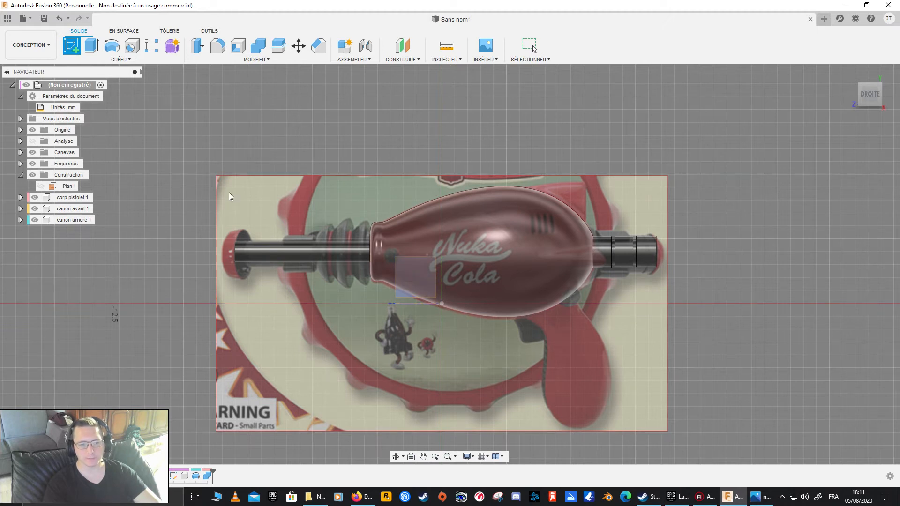
{"action": "middle_click_drag", "start_coordinate": [416, 281], "coordinate": [423, 288], "text": "shift"}
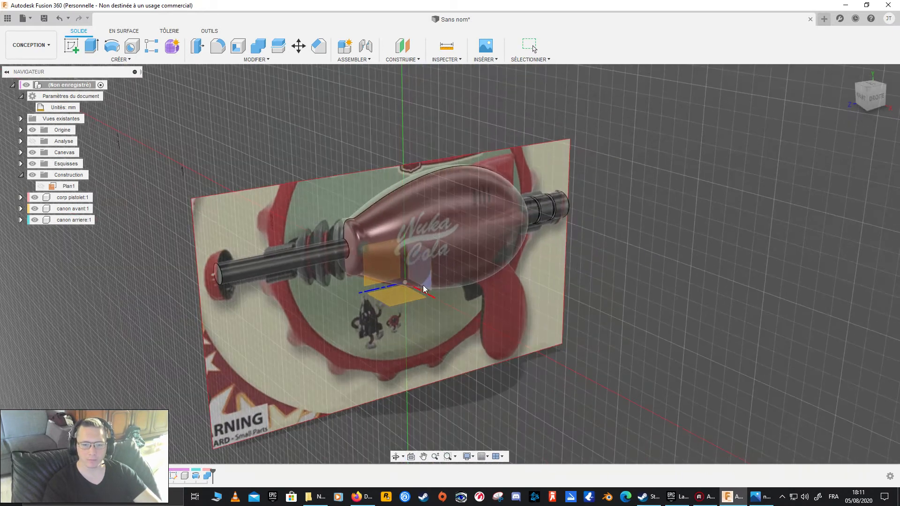
{"action": "left_click", "coordinate": [384, 265]}
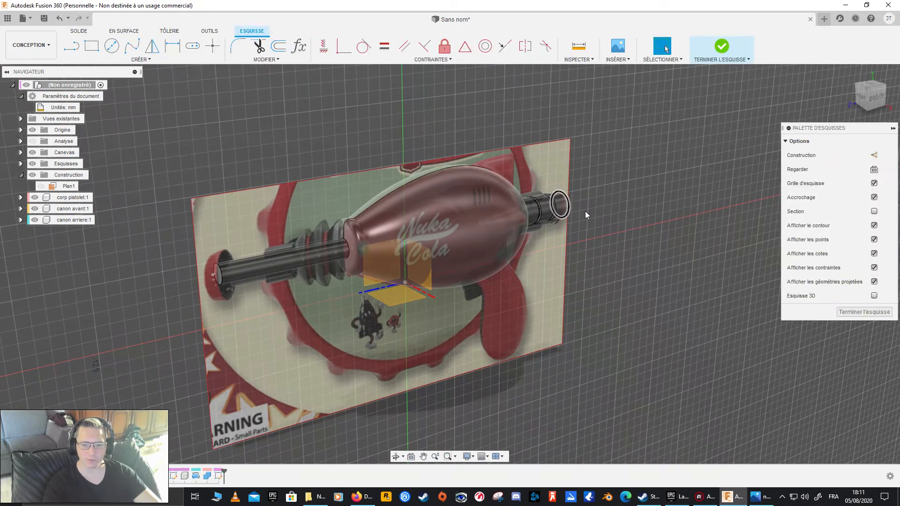
{"action": "left_click", "coordinate": [876, 100]}
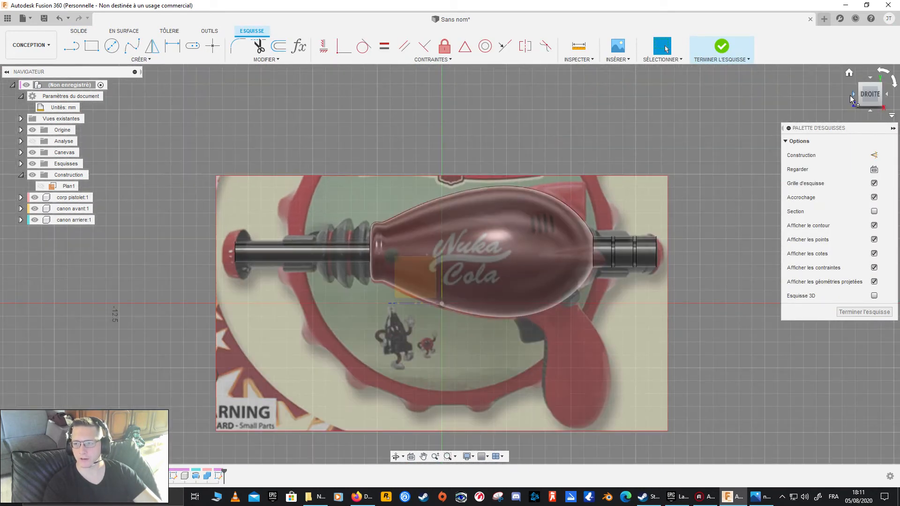
{"action": "middle_click_drag", "start_coordinate": [240, 247], "coordinate": [319, 264]}
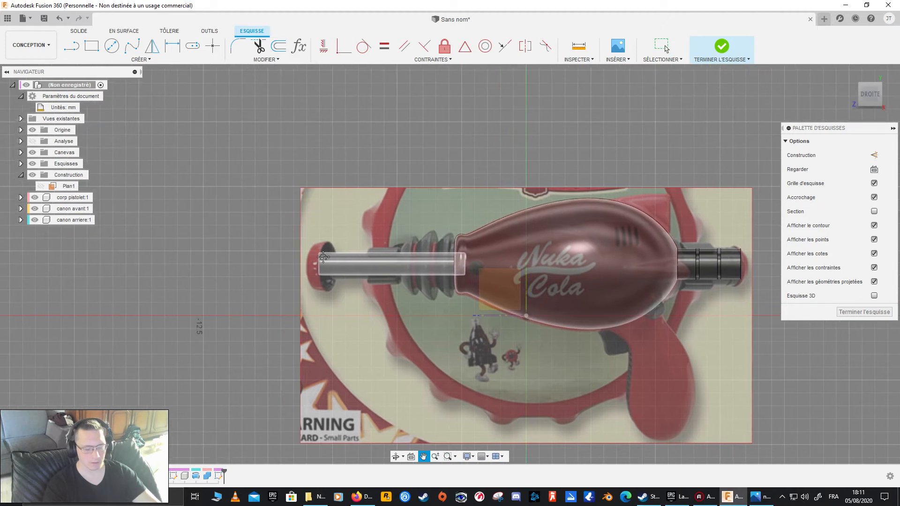
- Hide the gun body and the rear barrel, leaving only the front barrel over the reference image
{"action": "scroll", "coordinate": [317, 270], "scroll_direction": "up", "scroll_amount": 5}
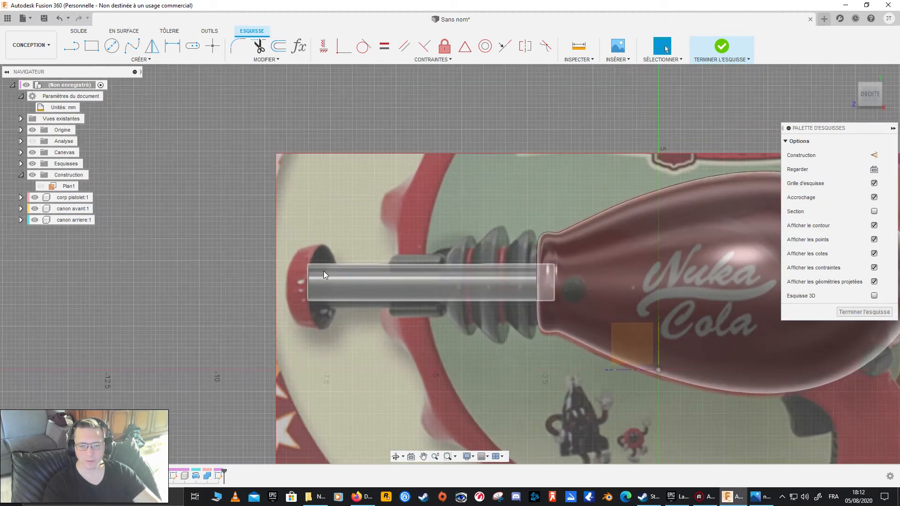
{"action": "mouse_move", "coordinate": [415, 265]}
{"action": "middle_mouse_down"}
{"action": "mouse_move", "coordinate": [374, 264]}
{"action": "mouse_move", "coordinate": [490, 259]}
{"action": "mouse_move", "coordinate": [462, 259]}
{"action": "middle_mouse_up"}
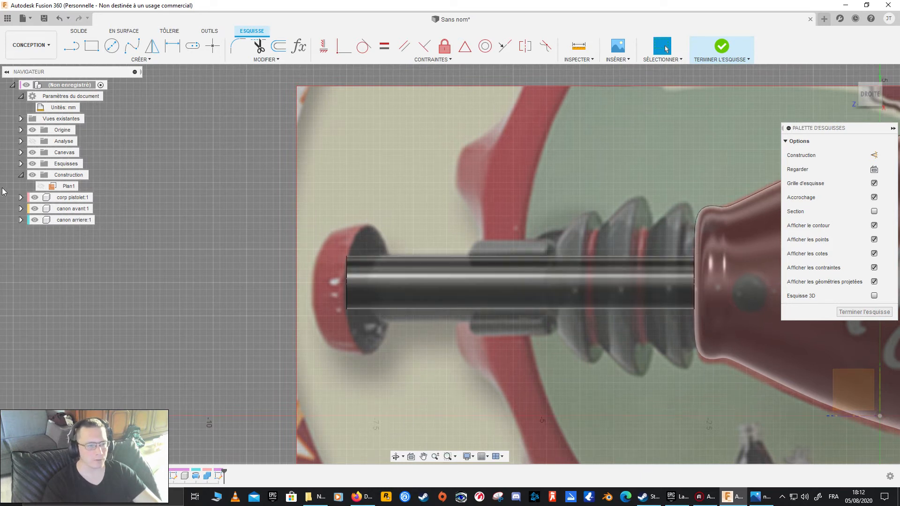
{"action": "left_click", "coordinate": [35, 220]}
{"action": "left_click", "coordinate": [35, 197]}
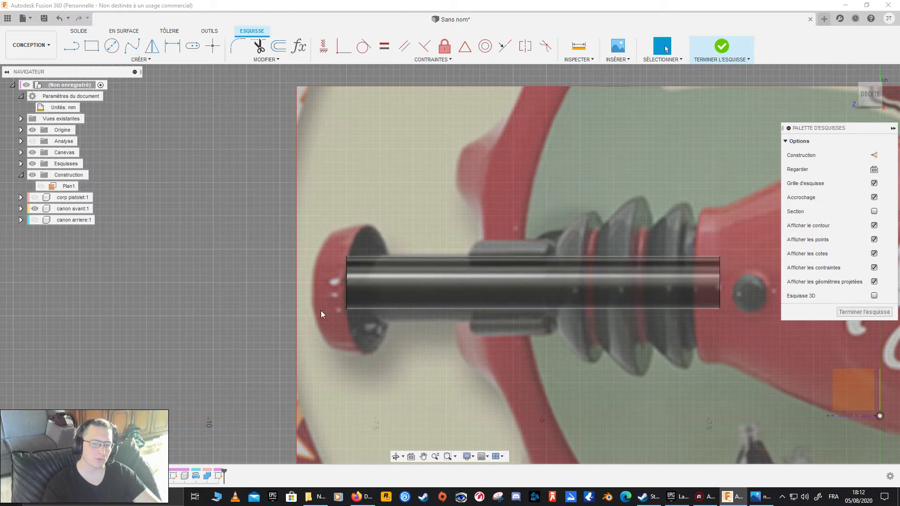
{"action": "middle_click_drag", "start_coordinate": [328, 285], "coordinate": [349, 308]}
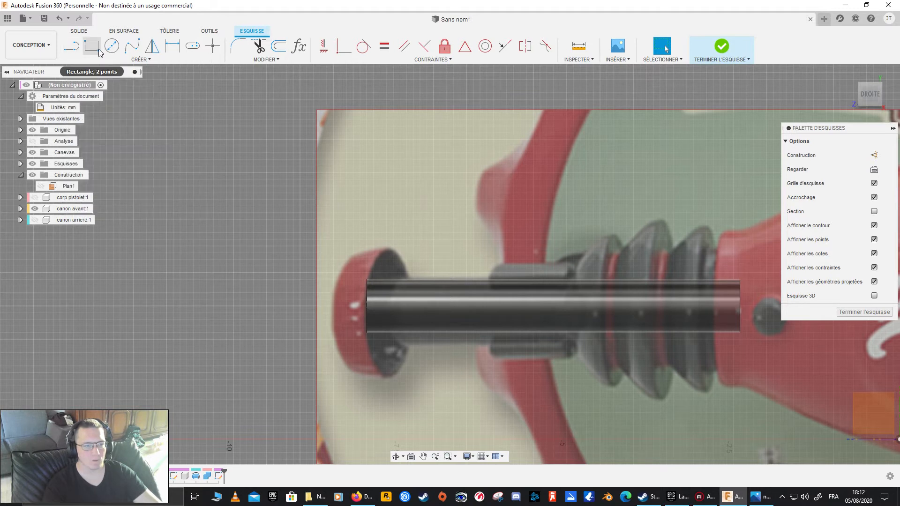
{"action": "left_click", "coordinate": [92, 46]}
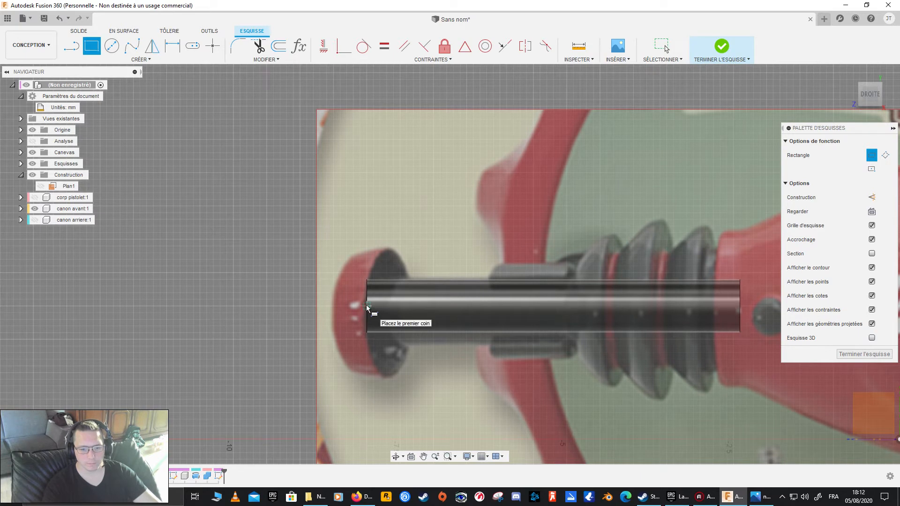
{"action": "scroll", "coordinate": [367, 308], "scroll_direction": "up", "scroll_amount": 4}
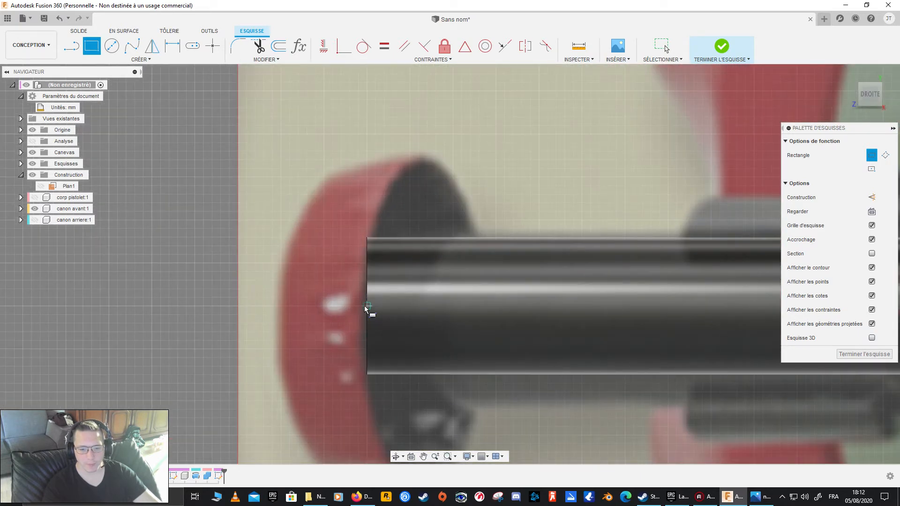
{"action": "left_click", "coordinate": [365, 306]}
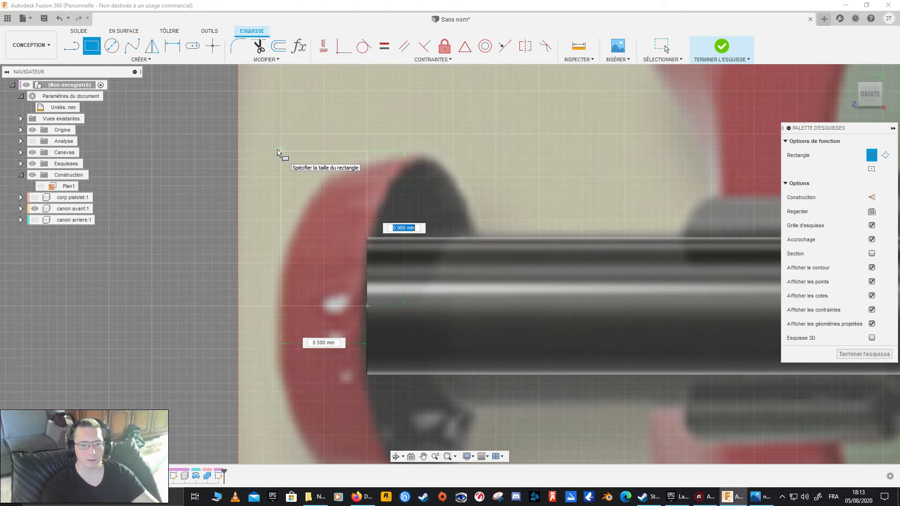
{"action": "right_click", "coordinate": [281, 303]}
{"action": "key", "text": "Escape"}
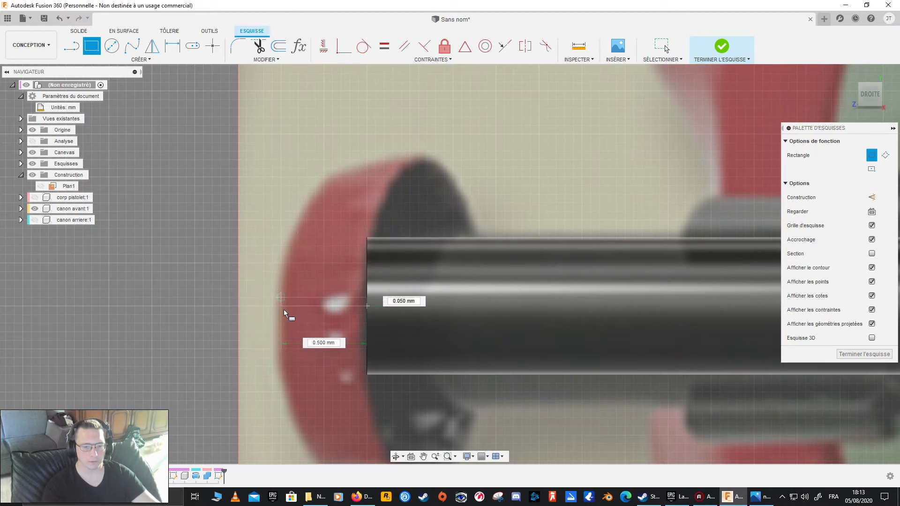
{"action": "key", "text": "Escape"}
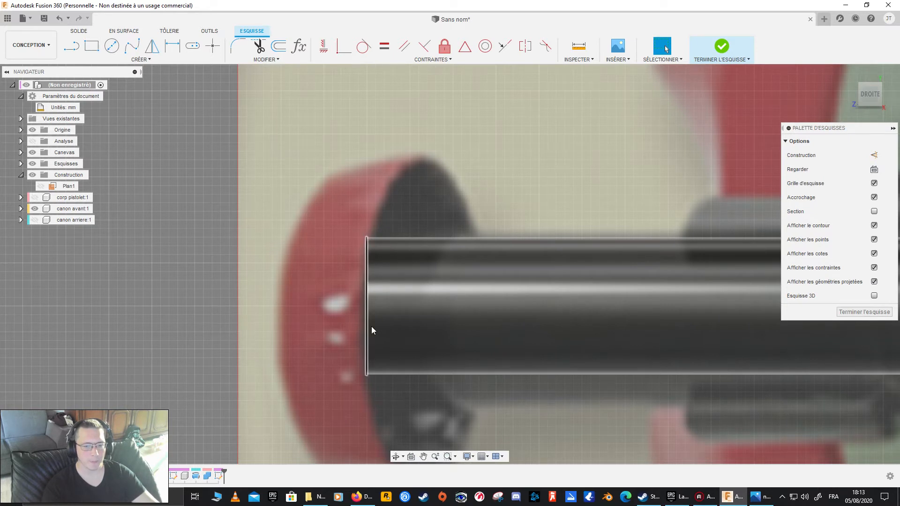
- Draw a vertical line from the front barrel's upper front corner down to the middle of its end face
{"action": "key", "text": "l"}
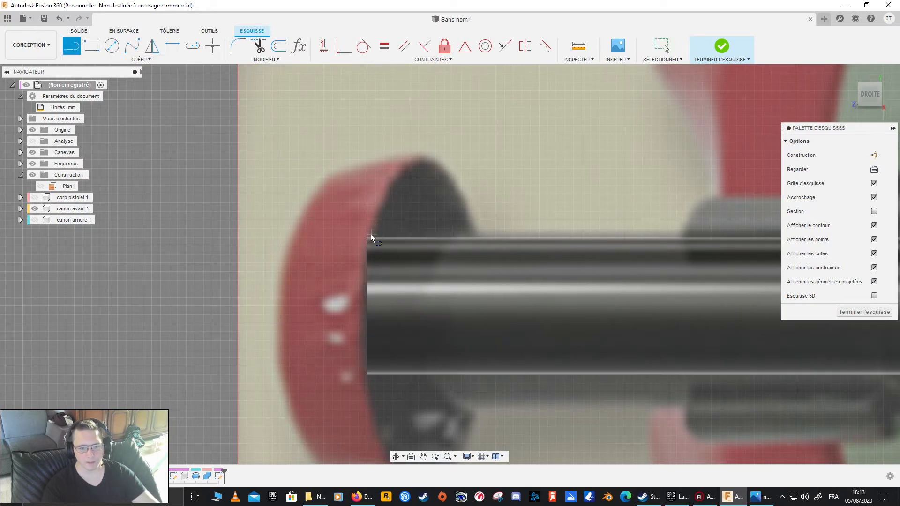
{"action": "left_click", "coordinate": [368, 238]}
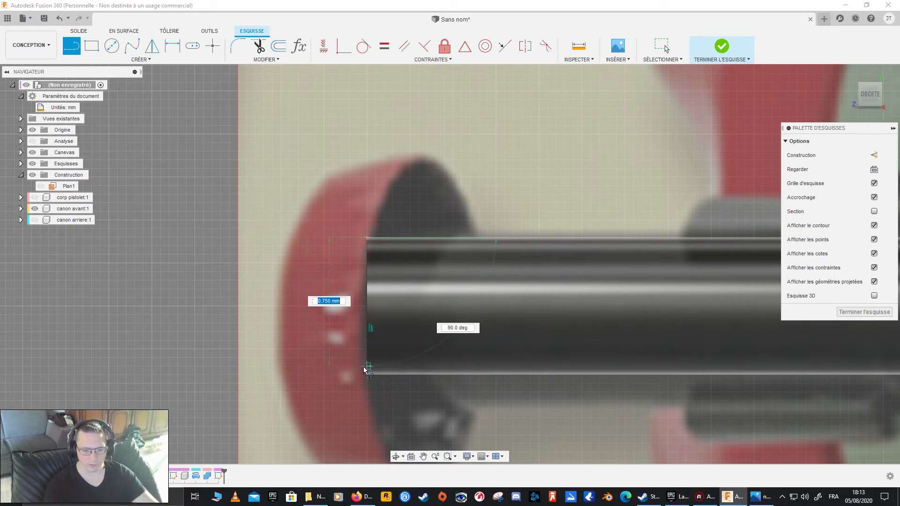
{"action": "key", "text": "End"}
{"action": "key", "text": "BackSpace"}
{"action": "key", "text": "BackSpace"}
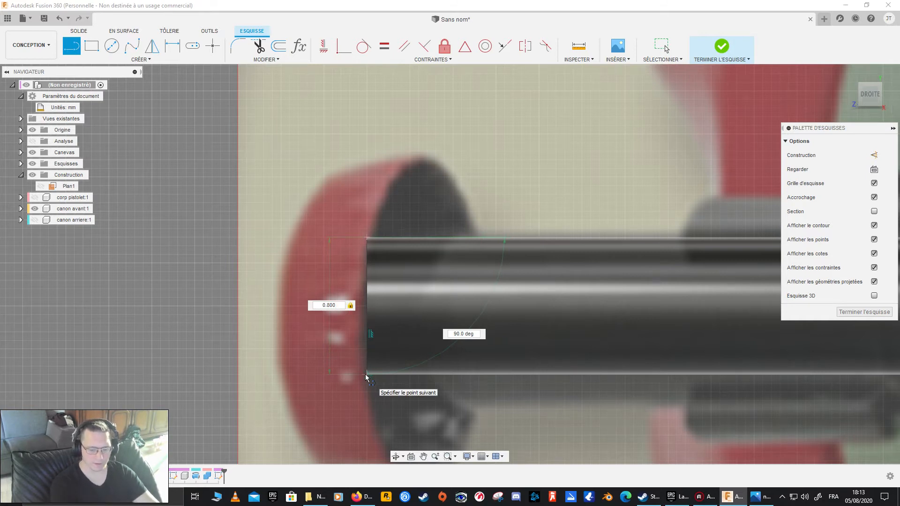
{"action": "key", "text": "Return"}
{"action": "key", "text": "Escape"}
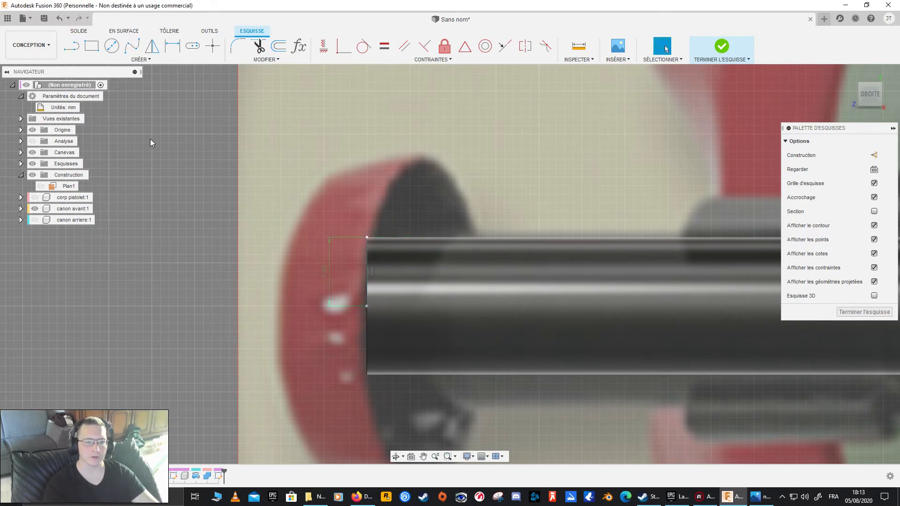
- Draw the cap's outer outline from the middle of the barrel's end face: forward to the cap front, up 0.9 mm and back along its top
{"action": "left_click", "coordinate": [72, 47]}
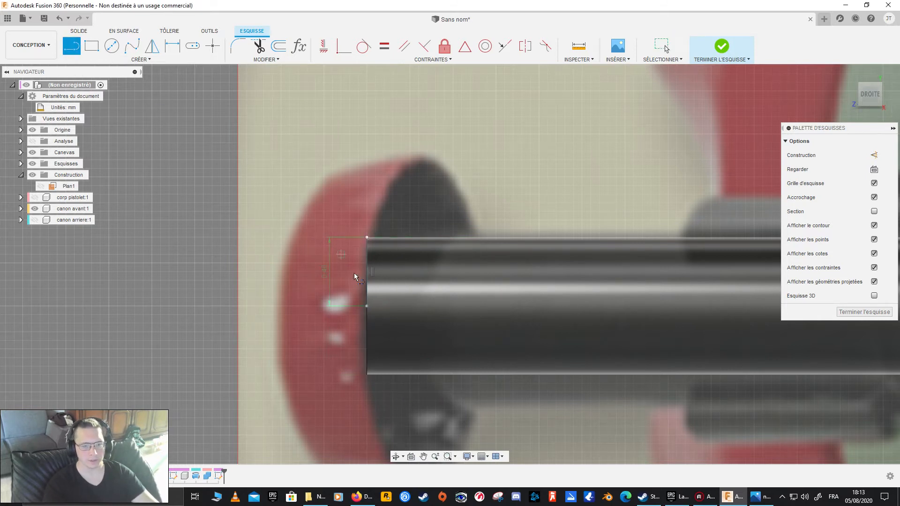
{"action": "left_click", "coordinate": [366, 306]}
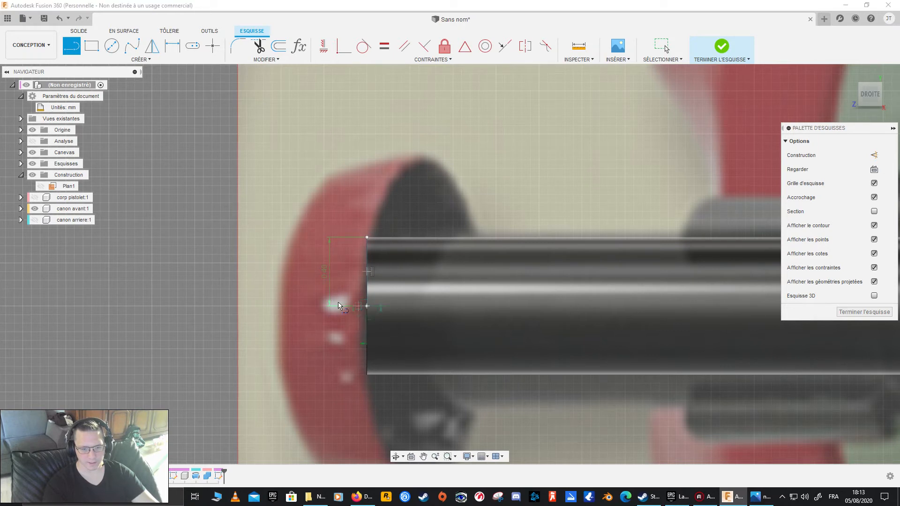
{"action": "left_click", "coordinate": [278, 308]}
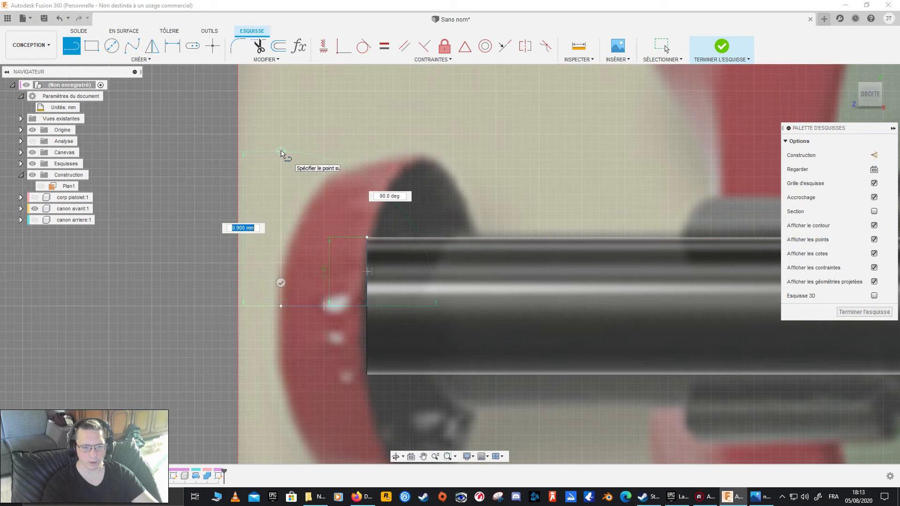
{"action": "left_click", "coordinate": [281, 152]}
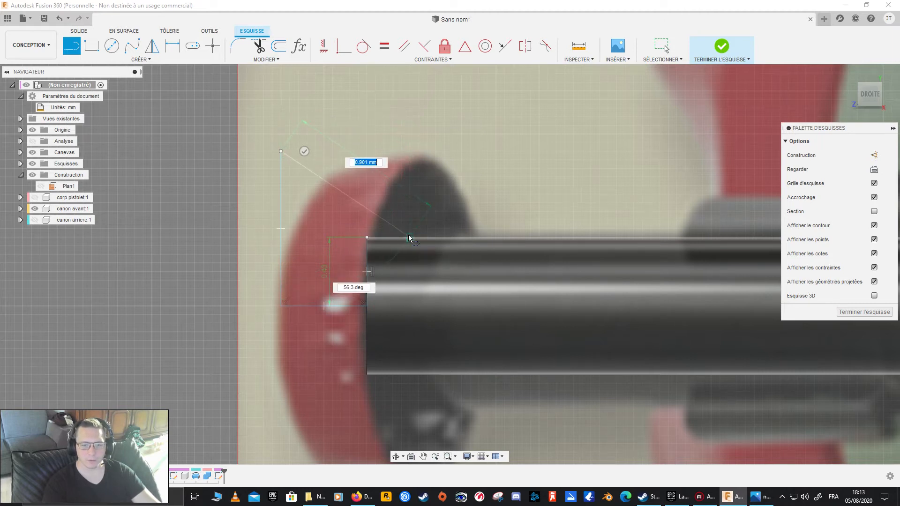
{"action": "left_click", "coordinate": [410, 151]}
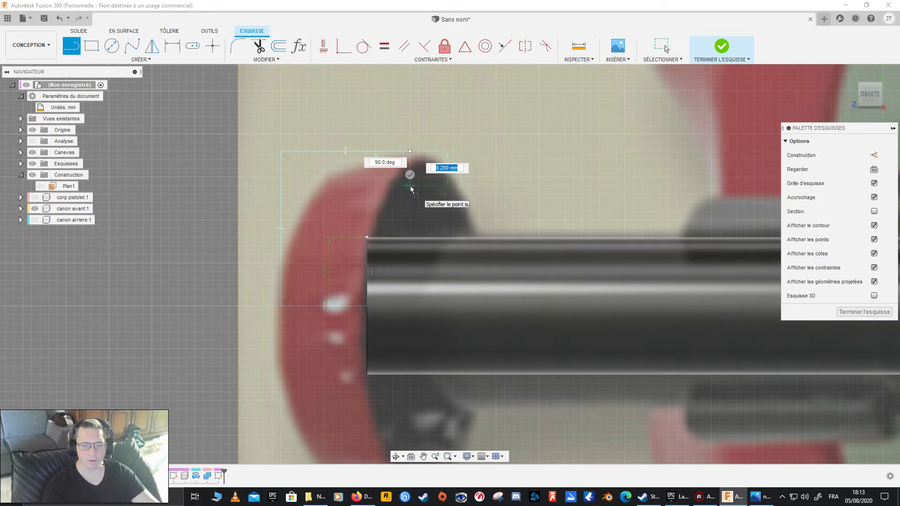
- Close the L-shaped cap wall with a short line down, an inner line forward and a vertical line down to the centre line
{"action": "scroll", "coordinate": [410, 188], "scroll_direction": "up", "scroll_amount": 2}
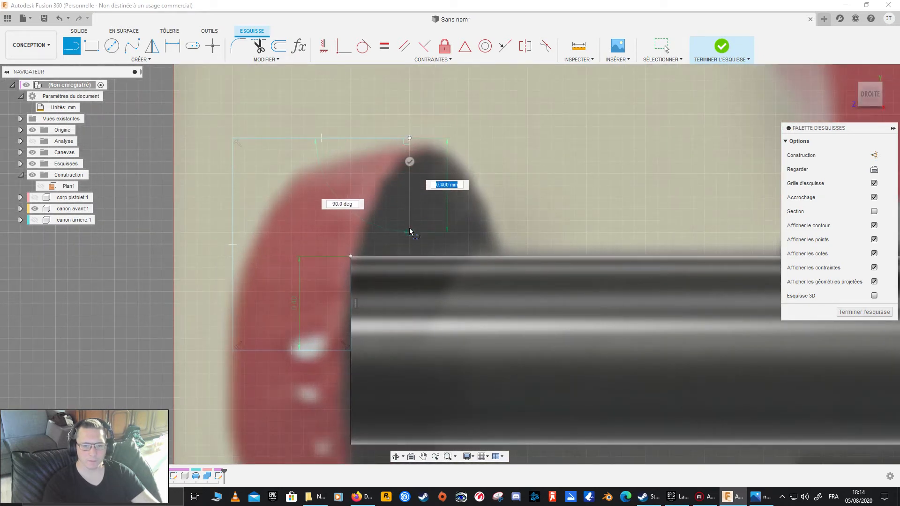
{"action": "left_click", "coordinate": [410, 174]}
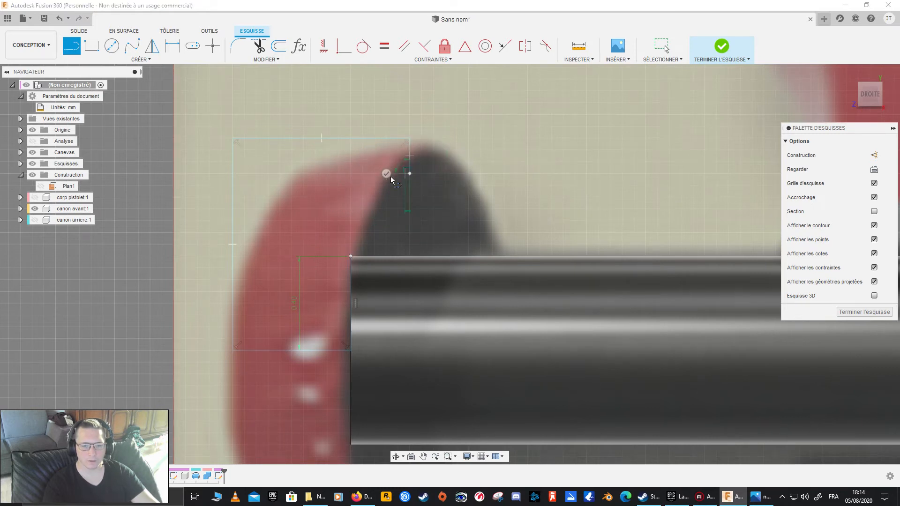
{"action": "left_click", "coordinate": [268, 175]}
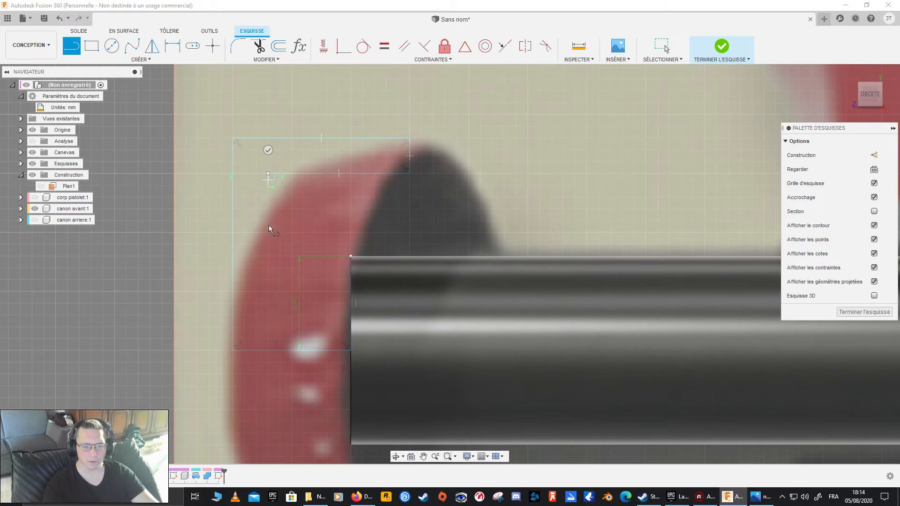
{"action": "left_click", "coordinate": [266, 348]}
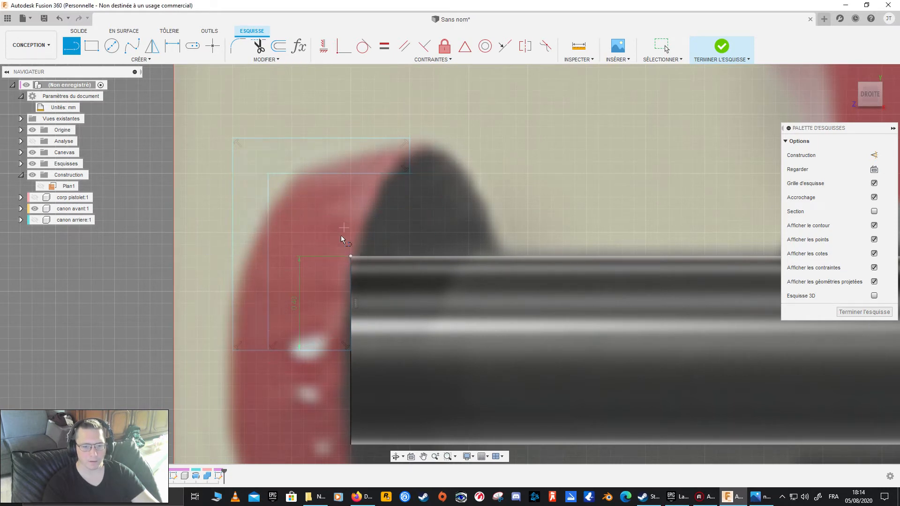
{"action": "key", "text": "Escape"}
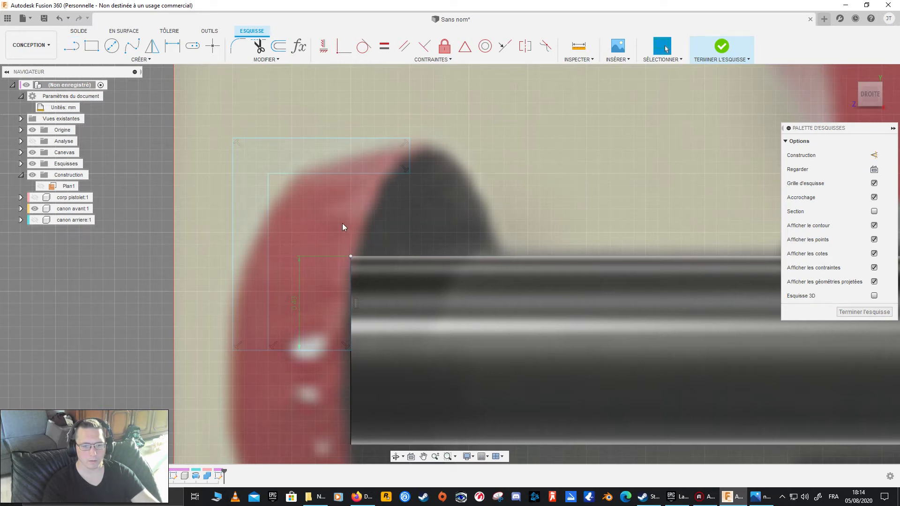
- Draw a 0.1 mm by 0.1 mm square inside the upper front outer corner of the cap profile
{"action": "left_click", "coordinate": [302, 157]}
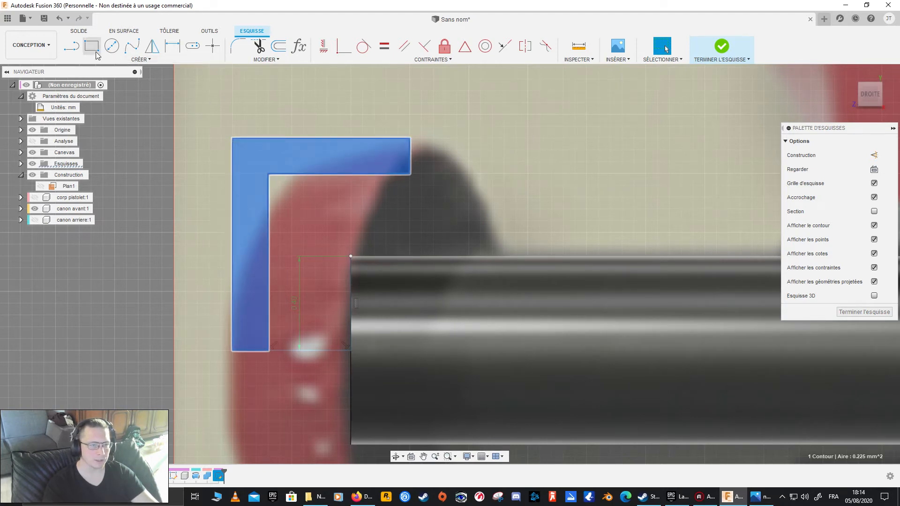
{"action": "scroll", "coordinate": [246, 115], "scroll_direction": "up", "scroll_amount": 5}
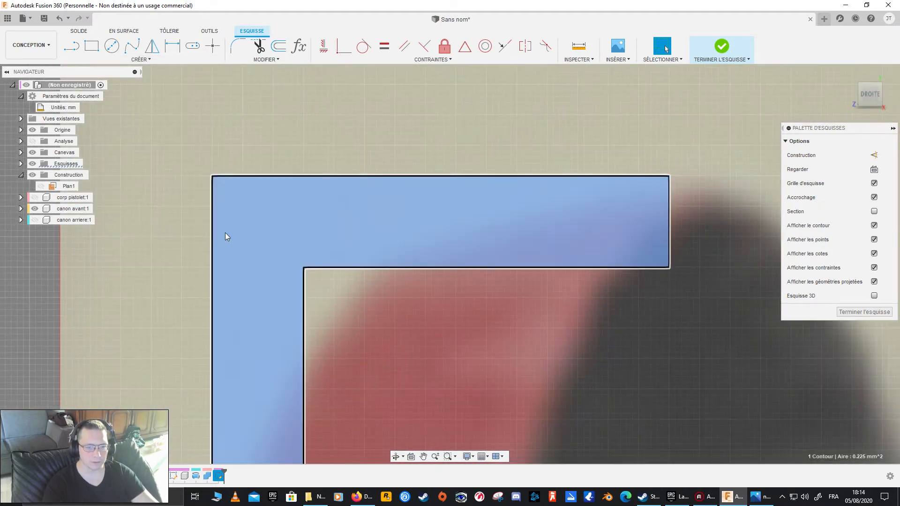
{"action": "scroll", "coordinate": [225, 233], "scroll_direction": "down", "scroll_amount": 3}
{"action": "left_click", "coordinate": [180, 193]}
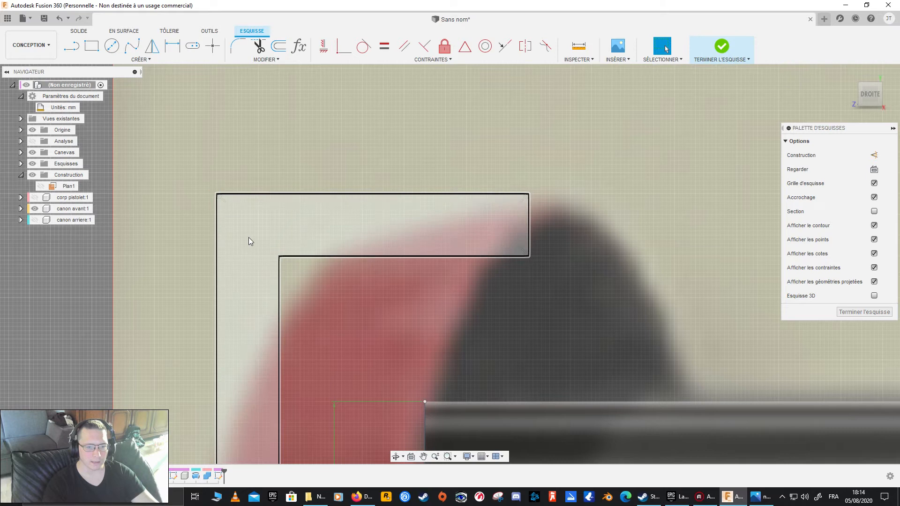
{"action": "left_click", "coordinate": [92, 46]}
{"action": "left_click", "coordinate": [218, 194]}
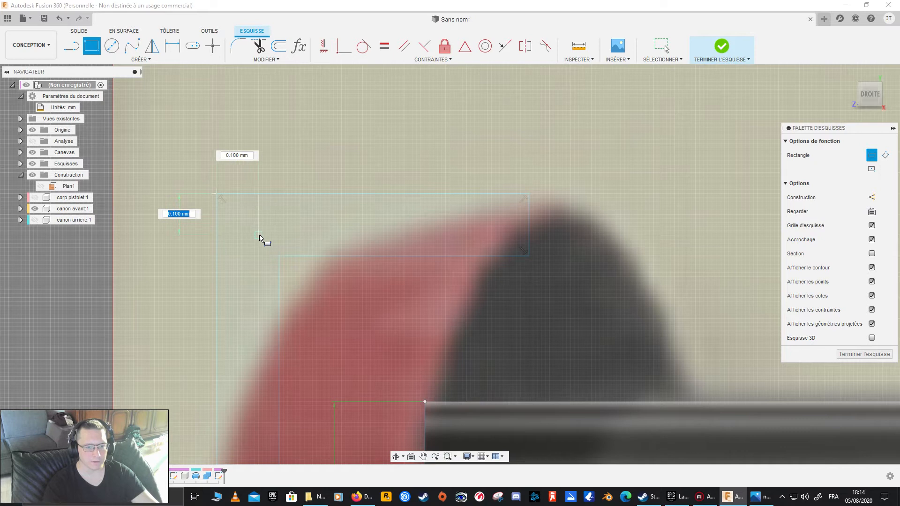
{"action": "left_click", "coordinate": [259, 236]}
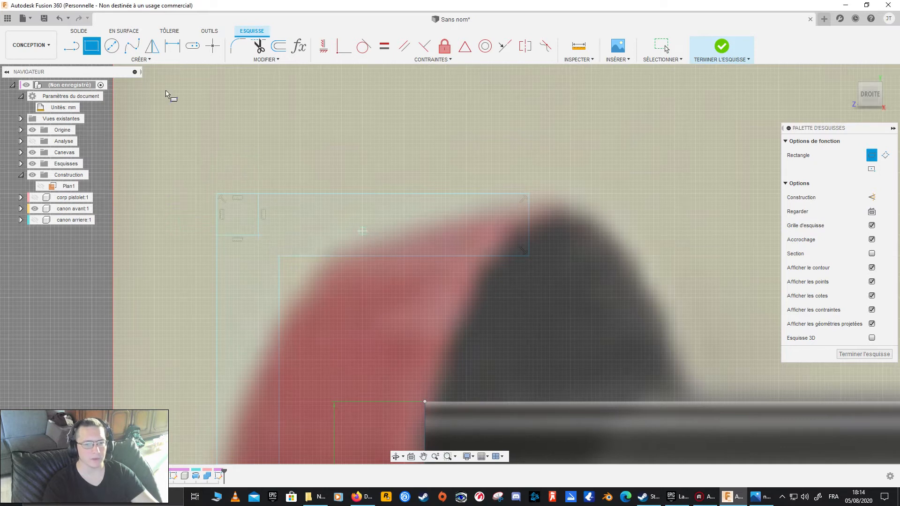
- Draw a three-point arc between opposite corners of the small square, rounding the cap's outer corner tangent to the top edge
{"action": "left_click", "coordinate": [127, 60]}
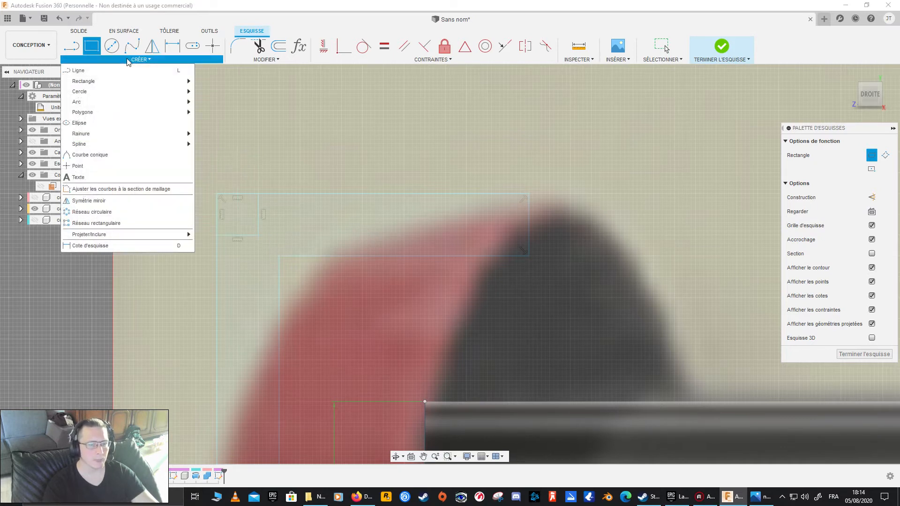
{"action": "left_click", "coordinate": [149, 60]}
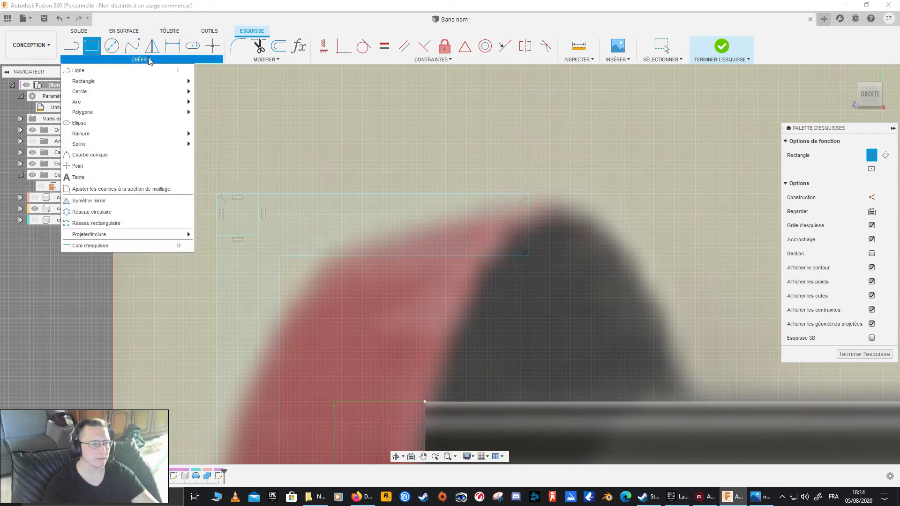
{"action": "mouse_move", "coordinate": [135, 107]}
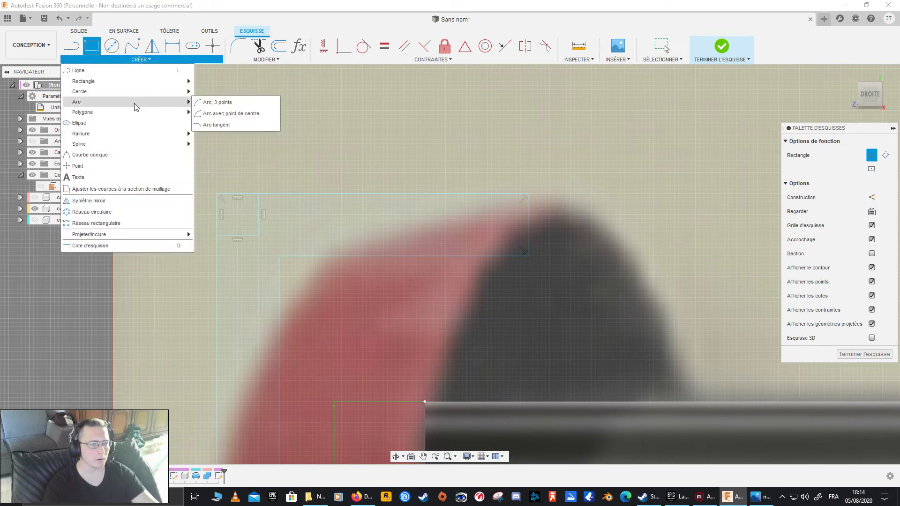
{"action": "left_click", "coordinate": [234, 103]}
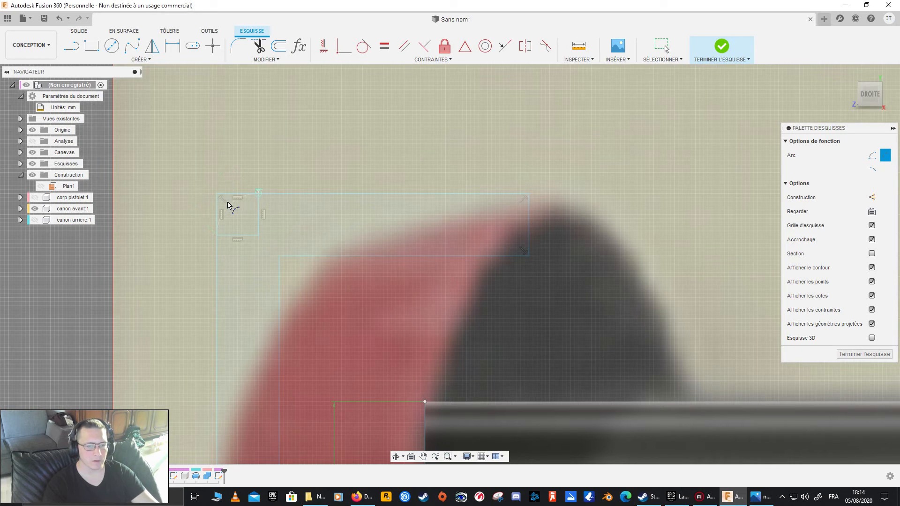
{"action": "scroll", "coordinate": [228, 205], "scroll_direction": "up", "scroll_amount": 5}
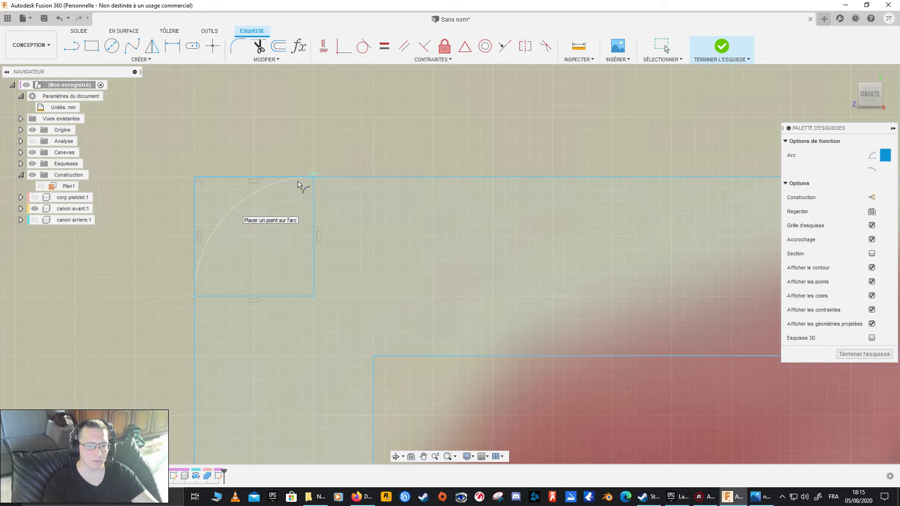
{"action": "left_click", "coordinate": [238, 212]}
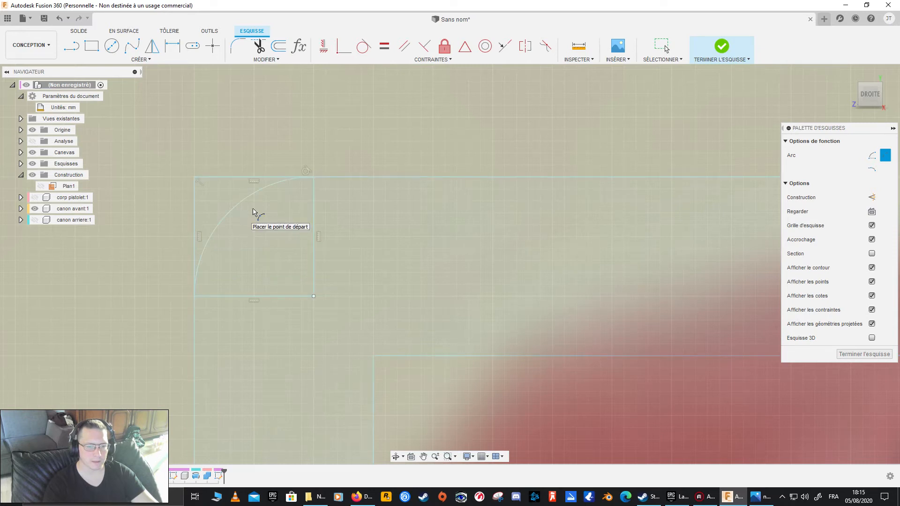
- Trim the outer corner segments and the small square's two inner edges, leaving only the arc at the L-profile's corner
{"action": "left_click", "coordinate": [259, 46]}
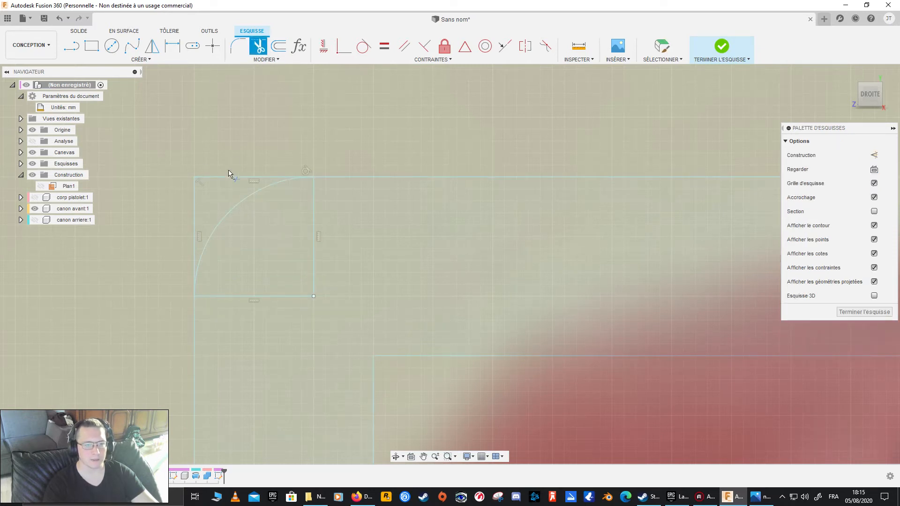
{"action": "left_click", "coordinate": [227, 178]}
{"action": "left_click", "coordinate": [227, 176]}
{"action": "left_click", "coordinate": [196, 202]}
{"action": "left_click", "coordinate": [197, 204]}
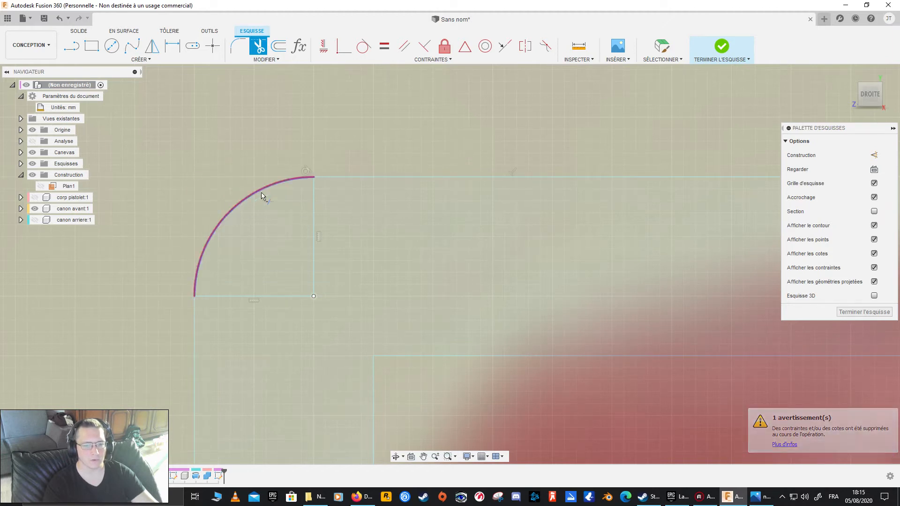
{"action": "left_click", "coordinate": [288, 297]}
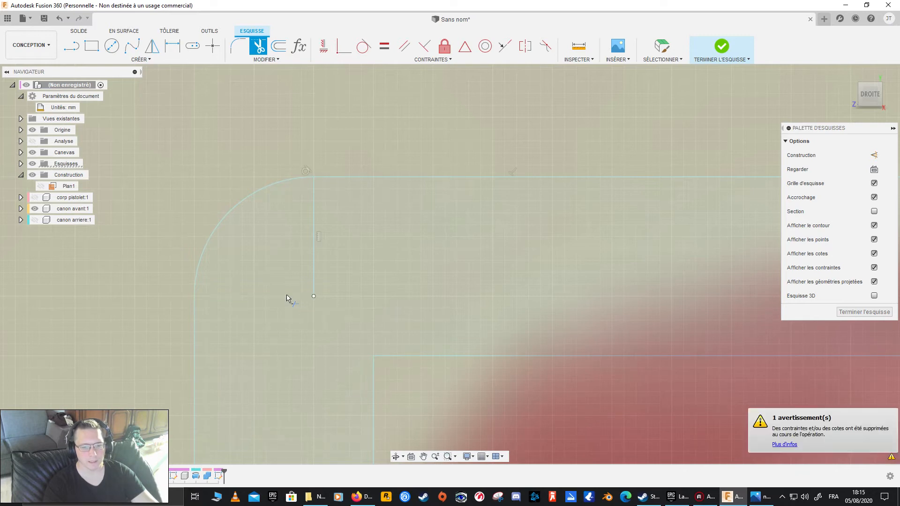
{"action": "left_click", "coordinate": [313, 279]}
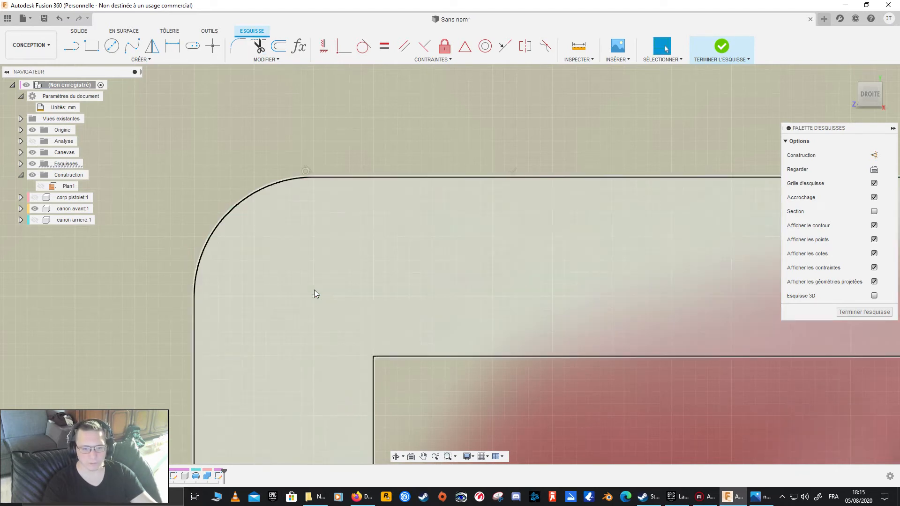
- Undo trimming the corner square's two inner edges and convert both edges to construction lines
{"action": "key", "text": "ctrl+z"}
{"action": "key", "text": "ctrl+z"}
{"action": "left_click", "coordinate": [314, 226]}
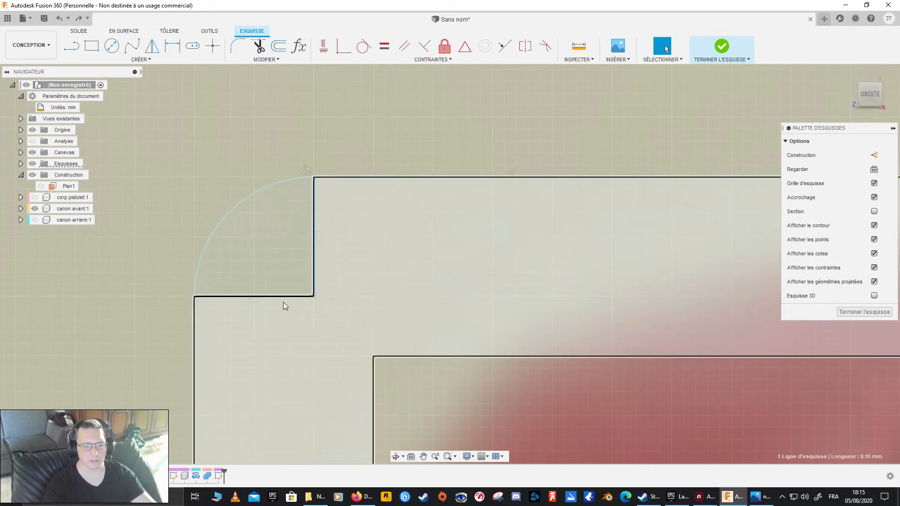
{"action": "left_click", "coordinate": [290, 298], "text": "shift"}
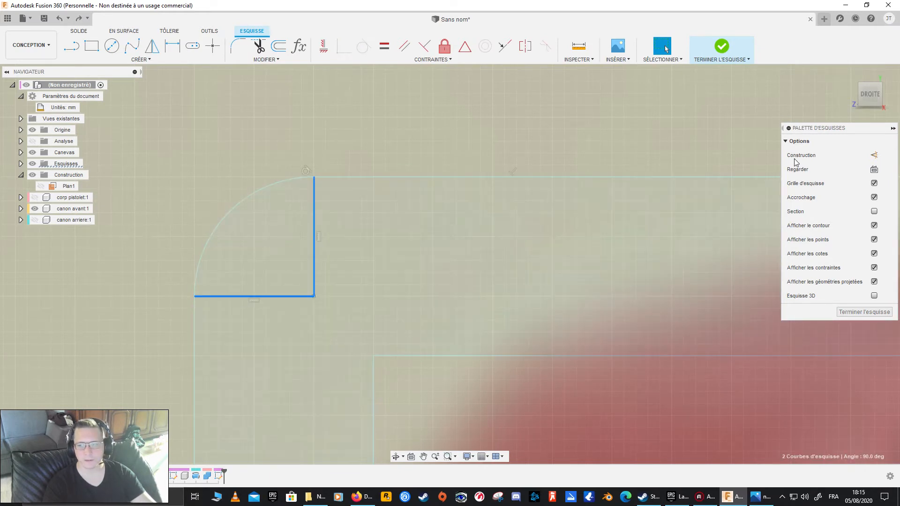
{"action": "left_click", "coordinate": [874, 155]}
- Hide the reference canvas images behind the sketch
{"action": "scroll", "coordinate": [374, 194], "scroll_direction": "down", "scroll_amount": 2}
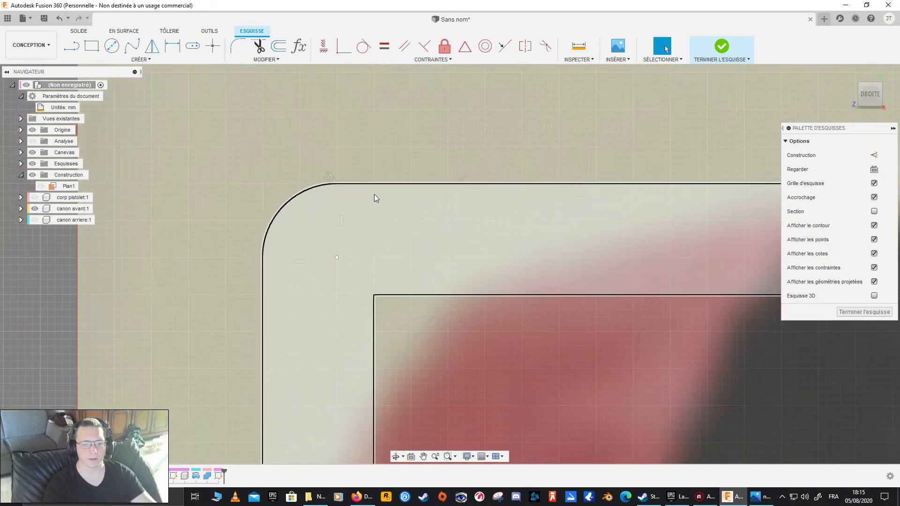
{"action": "mouse_move", "coordinate": [367, 276]}
{"action": "middle_mouse_down"}
{"action": "mouse_move", "coordinate": [184, 239]}
{"action": "mouse_move", "coordinate": [141, 211]}
{"action": "middle_mouse_up"}
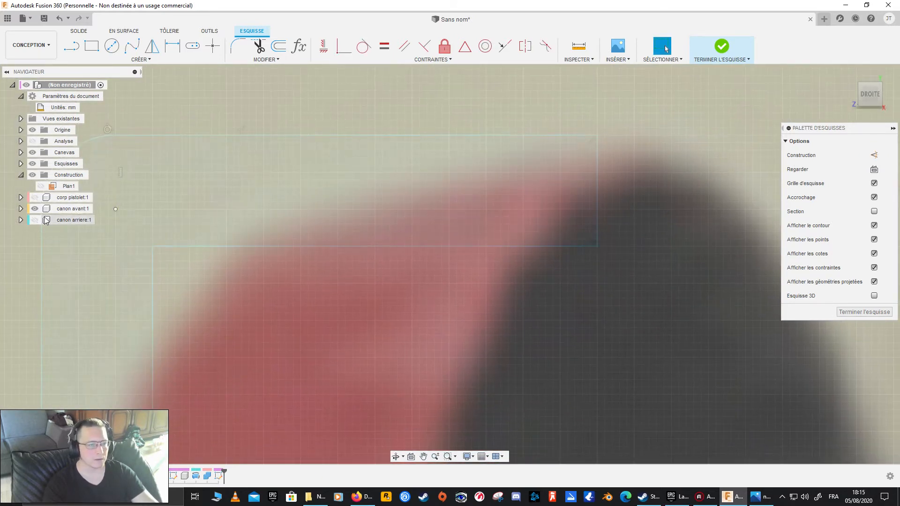
{"action": "left_click", "coordinate": [33, 152]}
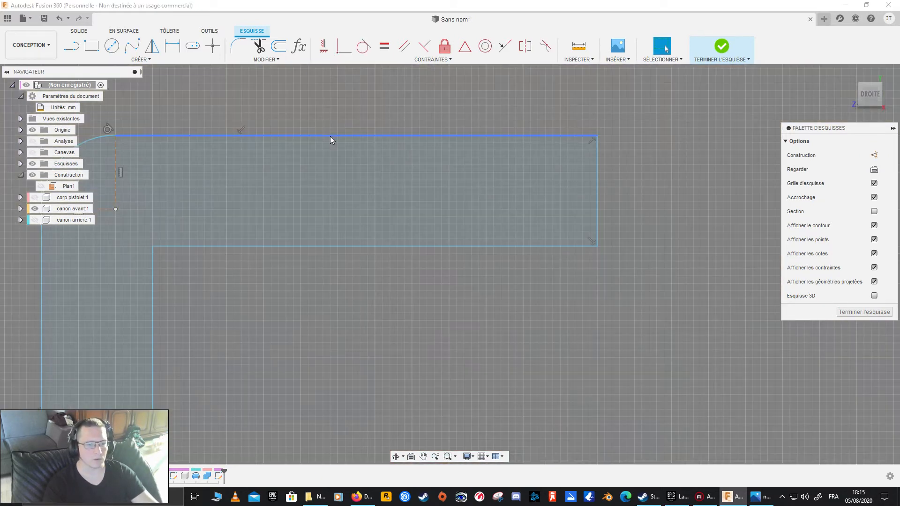
{"action": "middle_click_drag", "start_coordinate": [319, 121], "coordinate": [486, 156]}
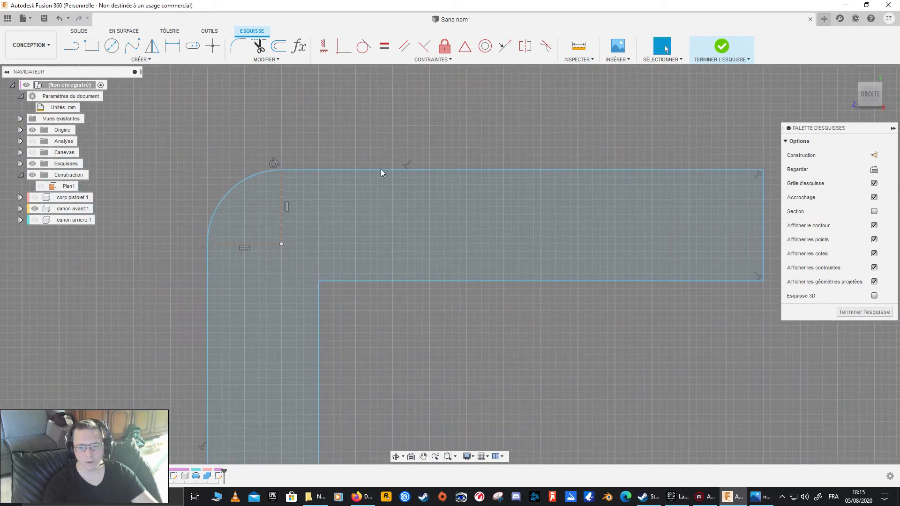
{"action": "middle_click_drag", "start_coordinate": [406, 286], "coordinate": [271, 198]}
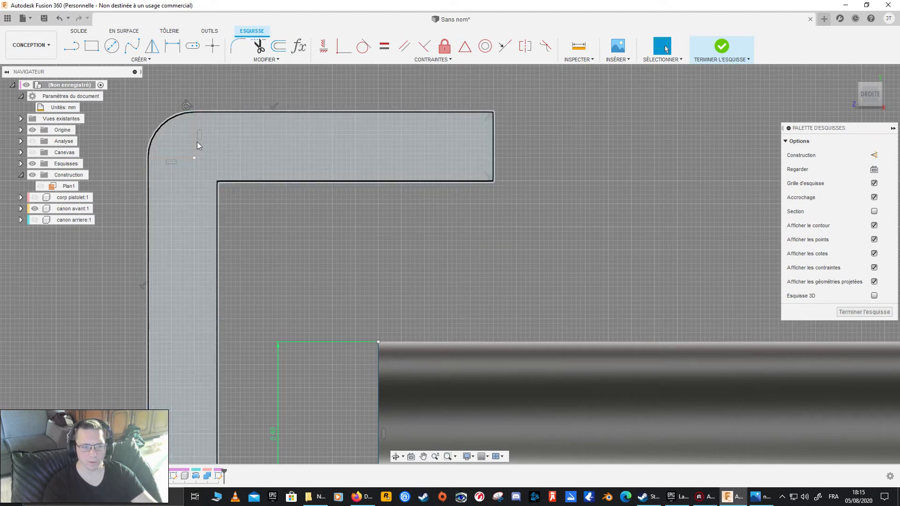
- Toggle the vertical construction line at the rounded corner between normal and construction geometry
{"action": "left_click", "coordinate": [196, 144]}
{"action": "key", "text": "x"}
{"action": "left_click", "coordinate": [873, 156]}
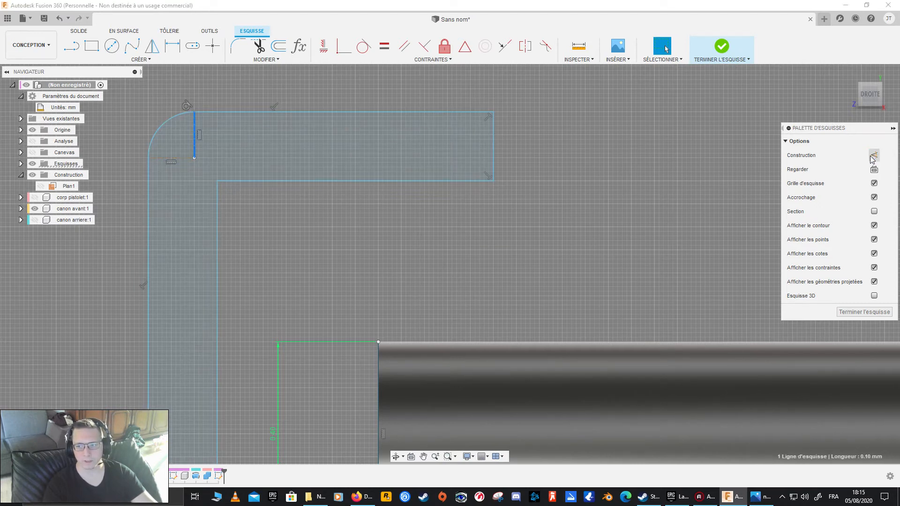
{"action": "left_click", "coordinate": [459, 238]}
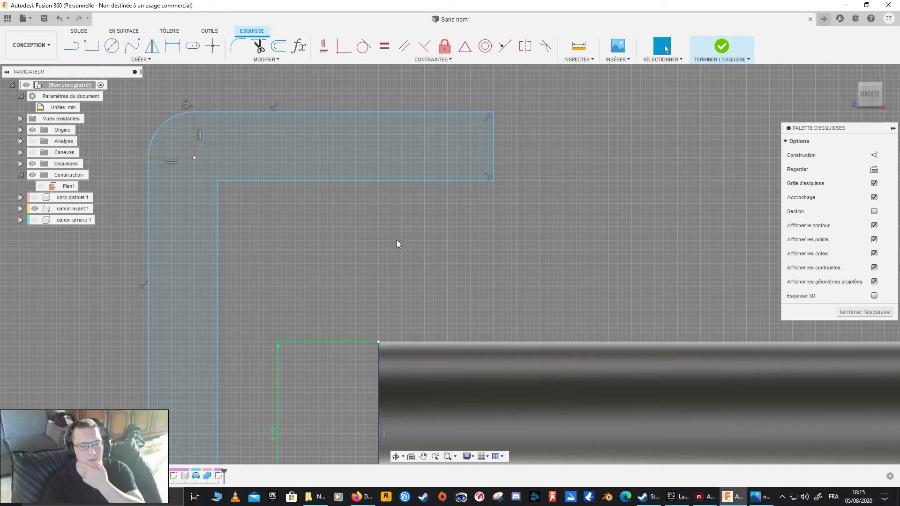
{"action": "mouse_move", "coordinate": [331, 249]}
{"action": "middle_mouse_down"}
{"action": "mouse_move", "coordinate": [336, 141]}
{"action": "mouse_move", "coordinate": [305, 209]}
{"action": "middle_mouse_up"}
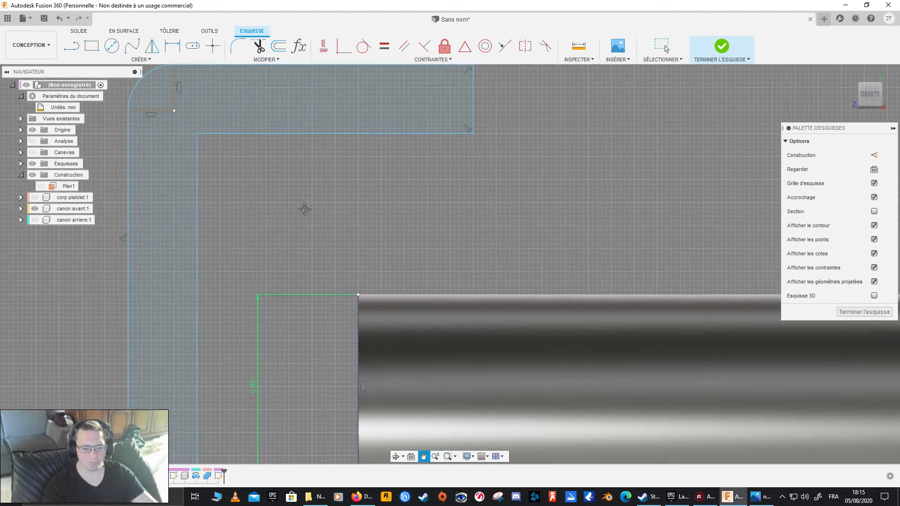
{"action": "scroll", "coordinate": [305, 209], "scroll_direction": "up", "scroll_amount": 3}
{"action": "scroll", "coordinate": [337, 217], "scroll_direction": "down", "scroll_amount": 5}
{"action": "mouse_move", "coordinate": [369, 196]}
{"action": "middle_mouse_down"}
{"action": "mouse_move", "coordinate": [344, 205]}
{"action": "mouse_move", "coordinate": [355, 220]}
{"action": "middle_mouse_up"}
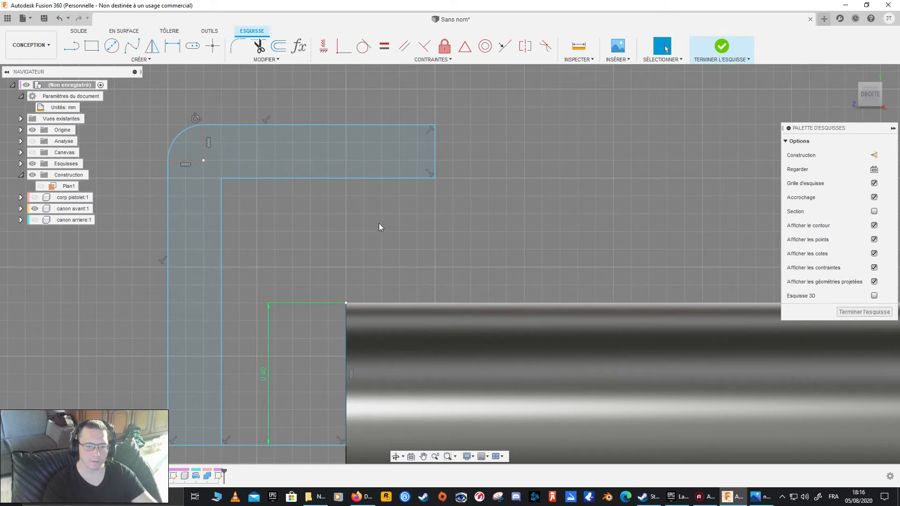
{"action": "left_click", "coordinate": [302, 178]}
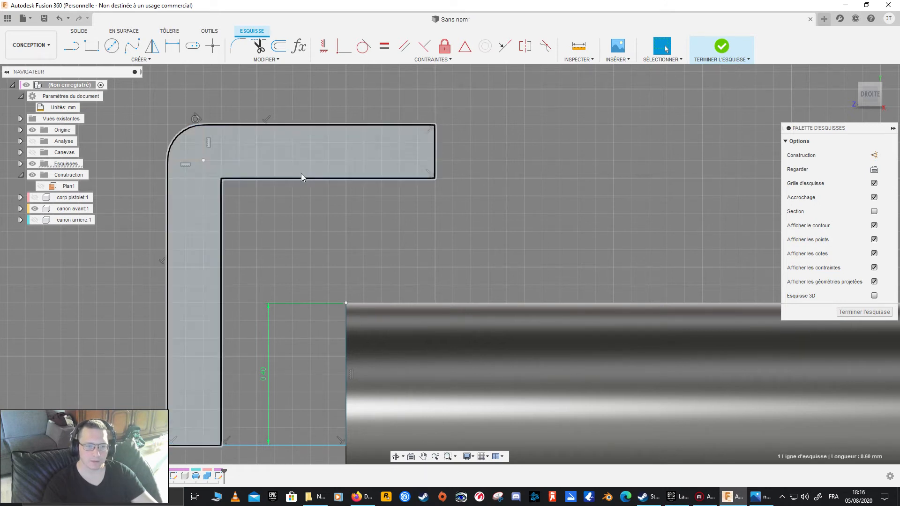
{"action": "left_click", "coordinate": [308, 124], "text": "ctrl"}
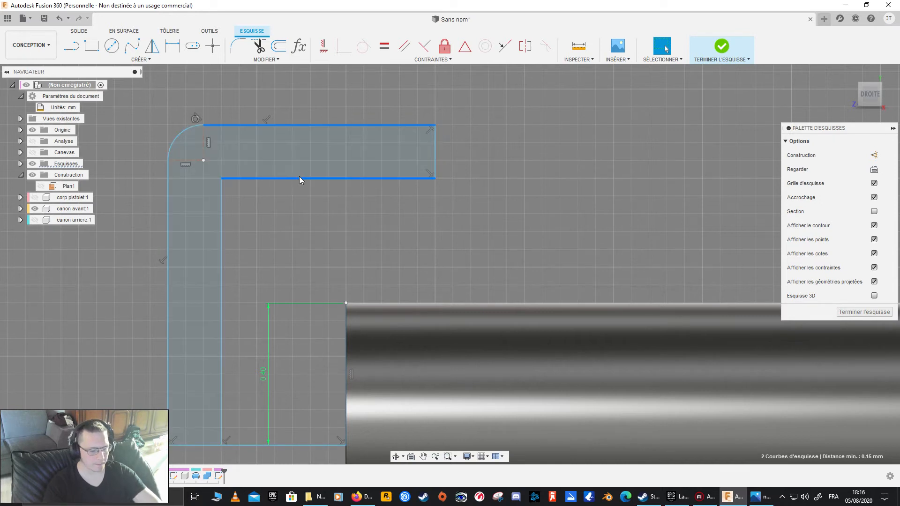
{"action": "key", "text": "m"}
{"action": "mouse_move", "coordinate": [300, 152]}
{"action": "left_mouse_down"}
{"action": "mouse_move", "coordinate": [313, 300]}
{"action": "mouse_move", "coordinate": [311, 117]}
{"action": "mouse_move", "coordinate": [330, 224]}
{"action": "mouse_move", "coordinate": [315, 152]}
{"action": "left_mouse_up"}
{"action": "key", "text": "Return"}
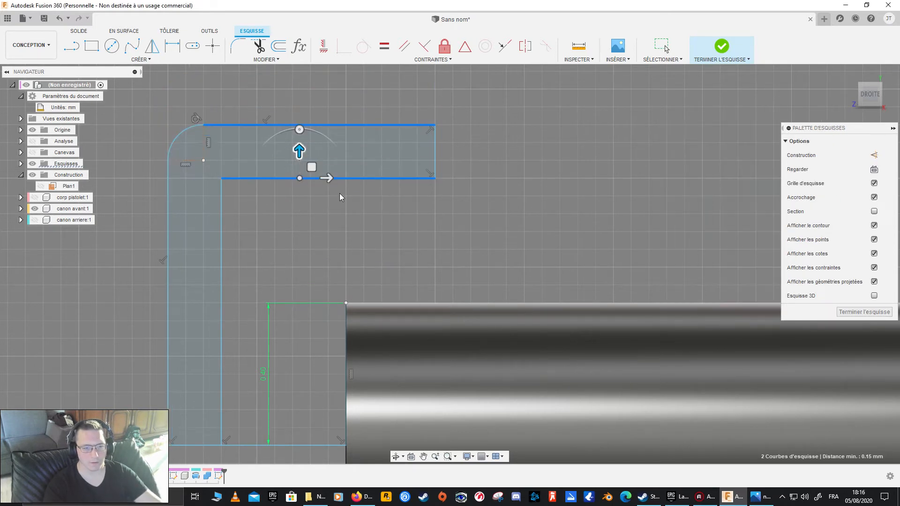
{"action": "key", "text": "Escape"}
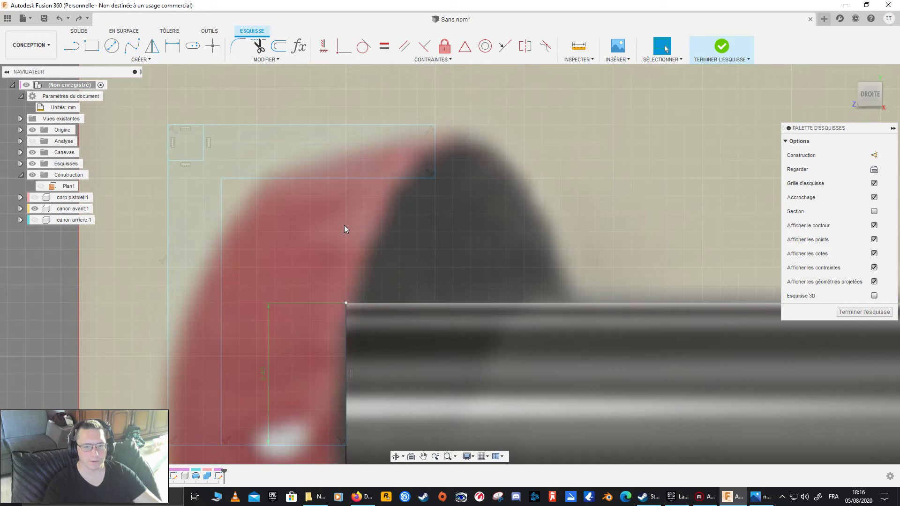
- Undo back past the corner rounding and its guide square, and redraw the L-profile's inner vertical line down to the base line
{"action": "key", "text": "ctrl+z"}
{"action": "key", "text": "ctrl+z"}
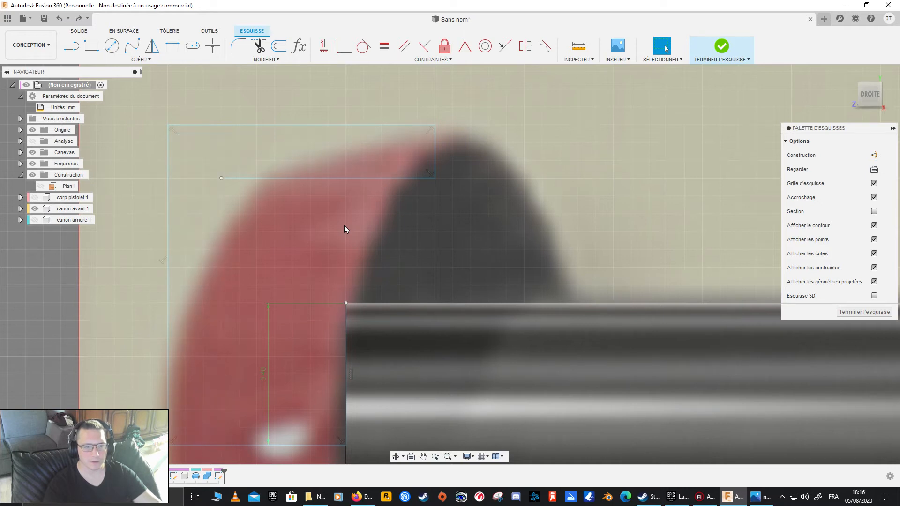
{"action": "key", "text": "l"}
{"action": "left_click", "coordinate": [221, 179]}
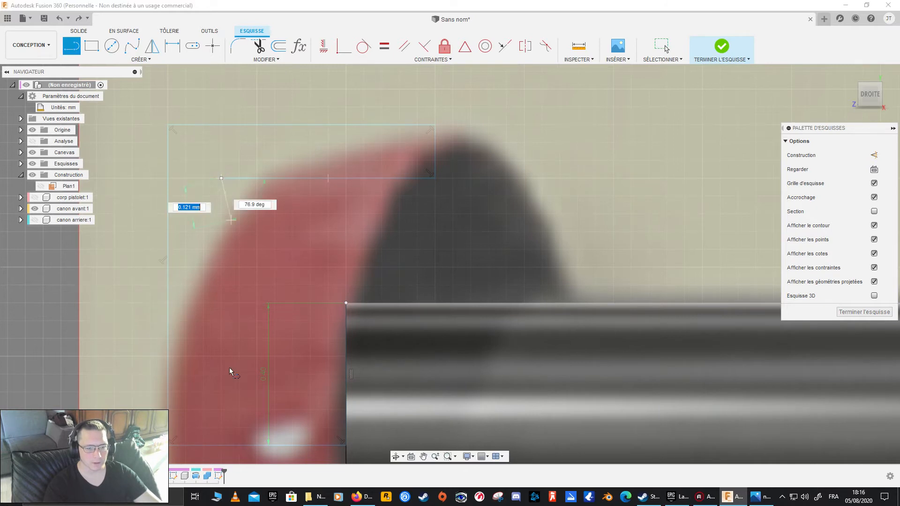
{"action": "left_click", "coordinate": [221, 446]}
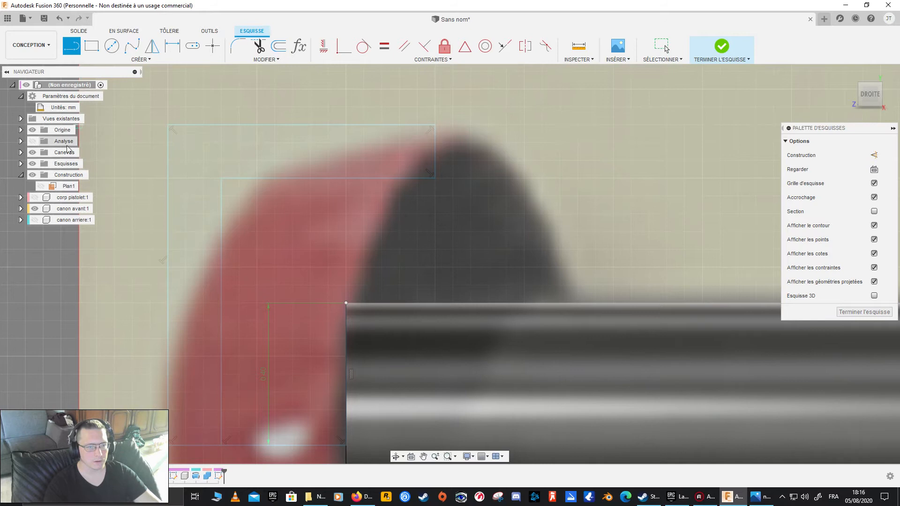
- Hide the canvas images so only the L-profile sketch and barrel are shown
{"action": "left_click", "coordinate": [33, 153]}
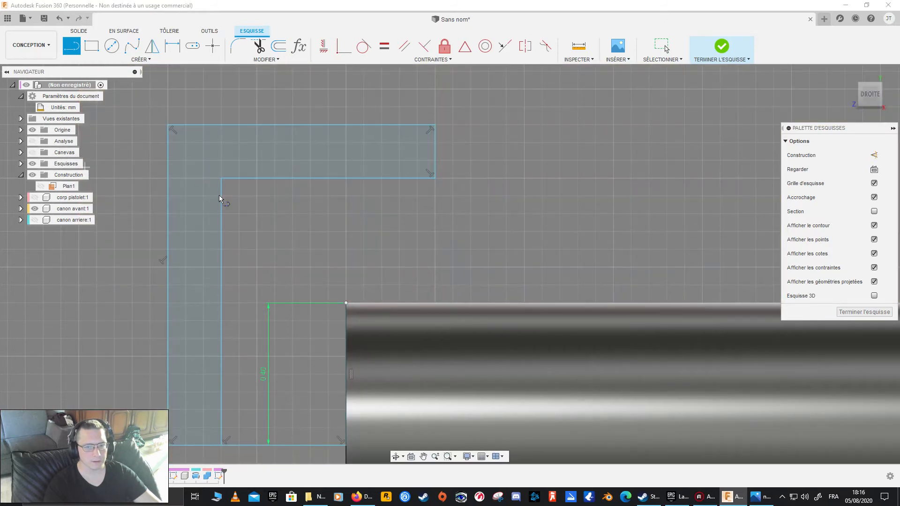
{"action": "scroll", "coordinate": [369, 239], "scroll_direction": "down", "scroll_amount": 8}
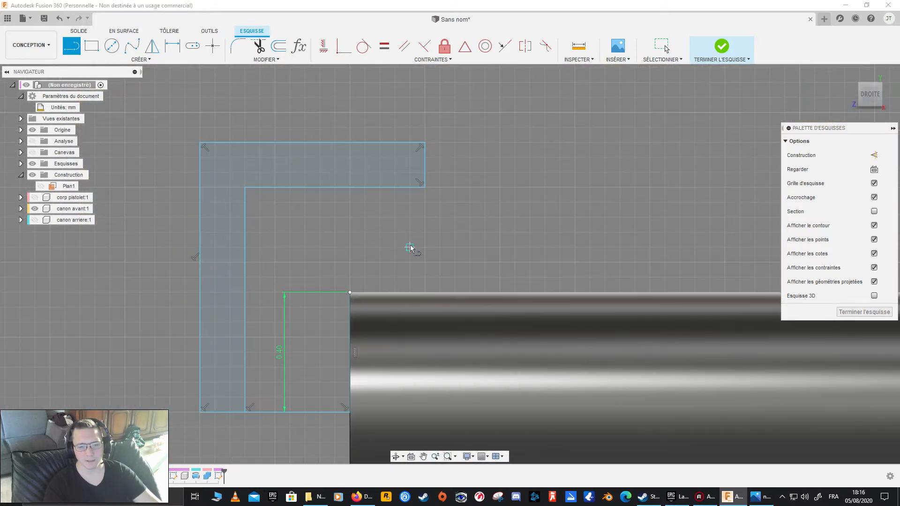
{"action": "mouse_move", "coordinate": [484, 266]}
{"action": "middle_mouse_down"}
{"action": "mouse_move", "coordinate": [411, 221]}
{"action": "mouse_move", "coordinate": [358, 227]}
{"action": "middle_mouse_up"}
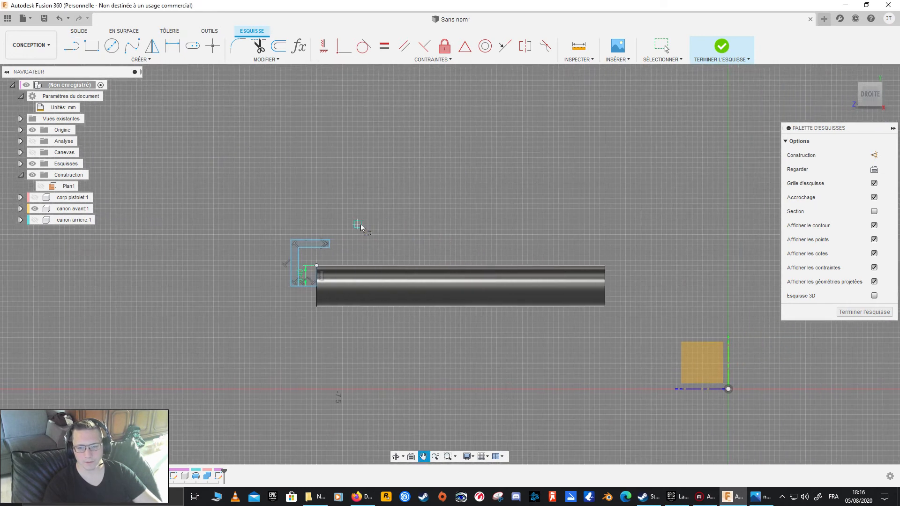
{"action": "scroll", "coordinate": [319, 272], "scroll_direction": "up", "scroll_amount": 6}
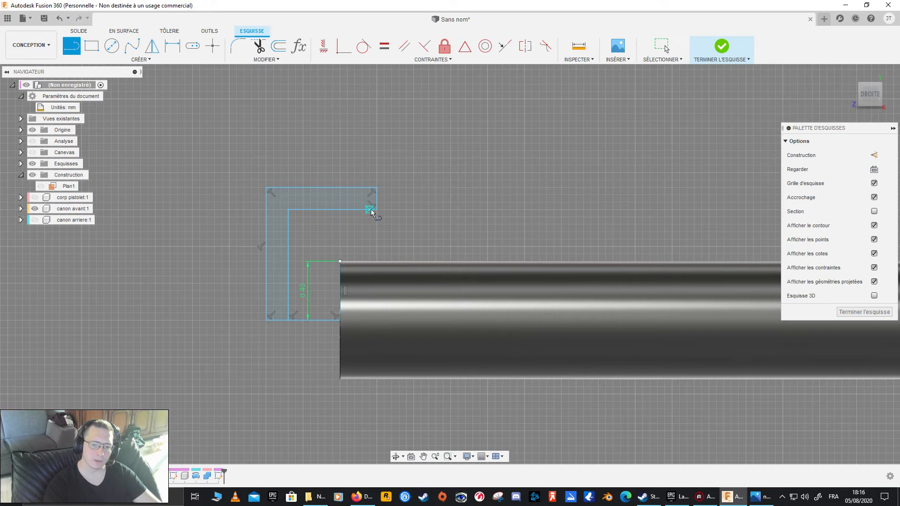
{"action": "scroll", "coordinate": [340, 209], "scroll_direction": "up", "scroll_amount": 2}
{"action": "scroll", "coordinate": [340, 211], "scroll_direction": "up", "scroll_amount": 1}
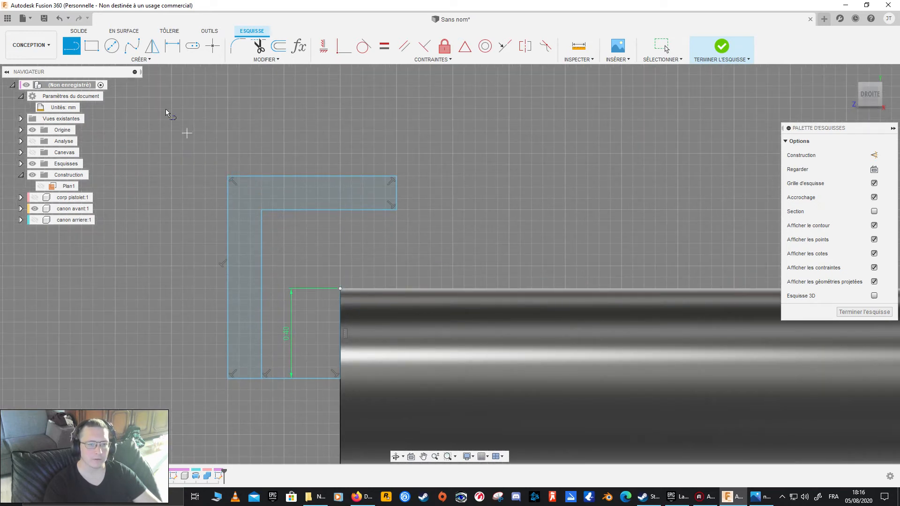
- Draw a three-point arc across the L-profile's outer corner, tangent to its vertical and horizontal outer edges
{"action": "left_click", "coordinate": [92, 60]}
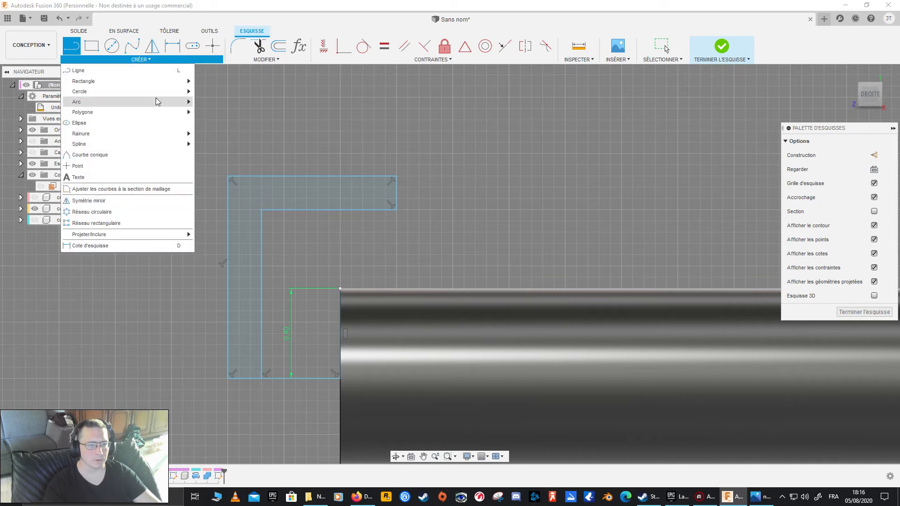
{"action": "mouse_move", "coordinate": [156, 101]}
{"action": "left_click", "coordinate": [205, 102]}
{"action": "left_click", "coordinate": [227, 200]}
{"action": "left_click", "coordinate": [249, 177]}
{"action": "left_click", "coordinate": [237, 183]}
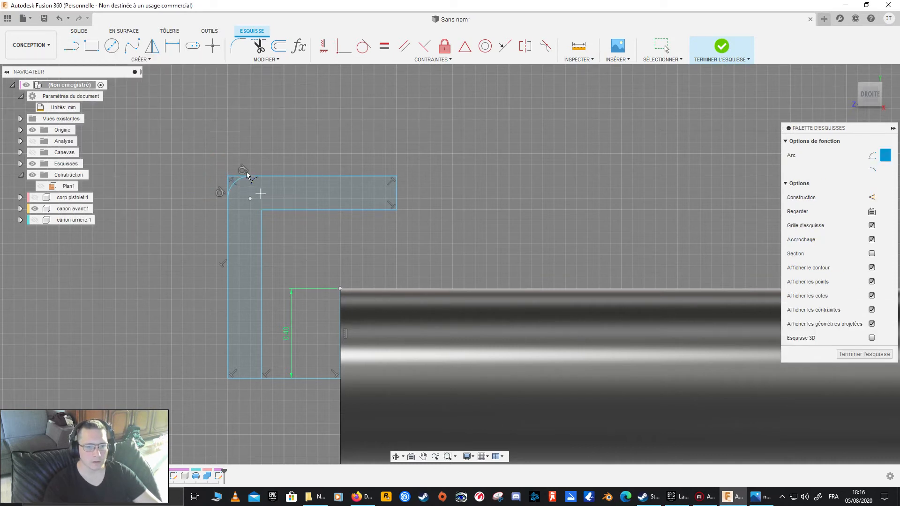
- Trim the two straight segments outside the arc at the L-profile's outer corner and leave the Trim command
{"action": "key", "text": "t"}
{"action": "left_click", "coordinate": [228, 183]}
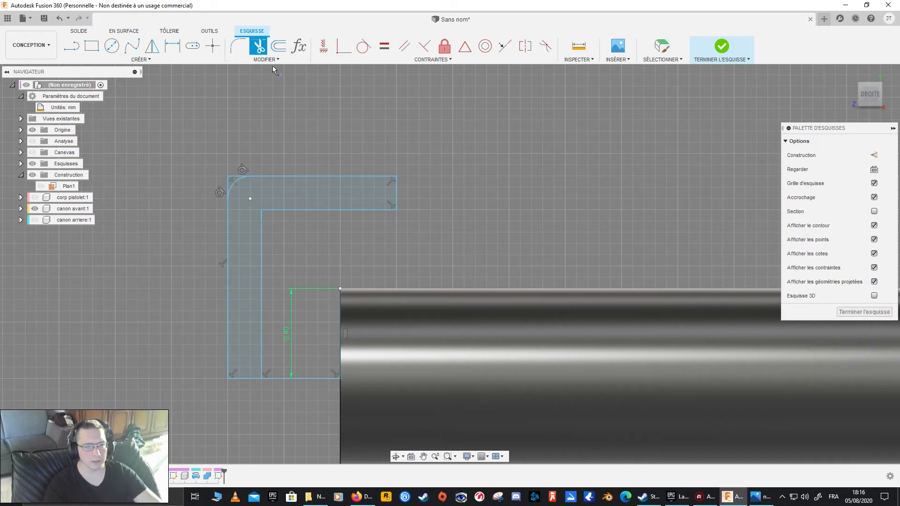
{"action": "left_click", "coordinate": [235, 176]}
{"action": "left_click", "coordinate": [227, 183]}
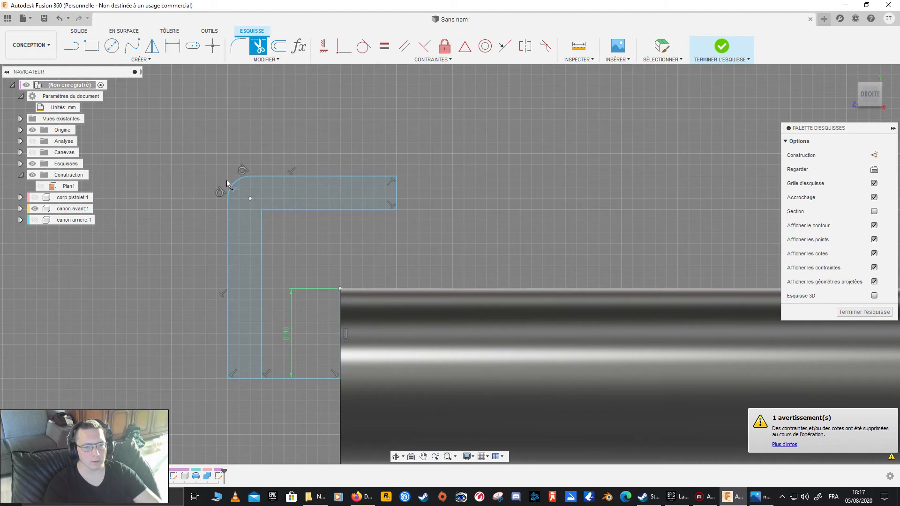
{"action": "right_click", "coordinate": [243, 137]}
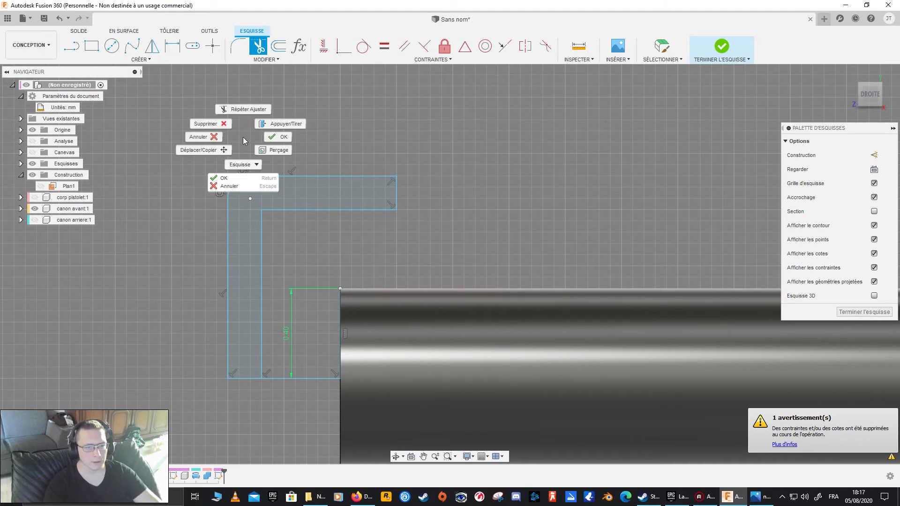
{"action": "key", "text": "Escape"}
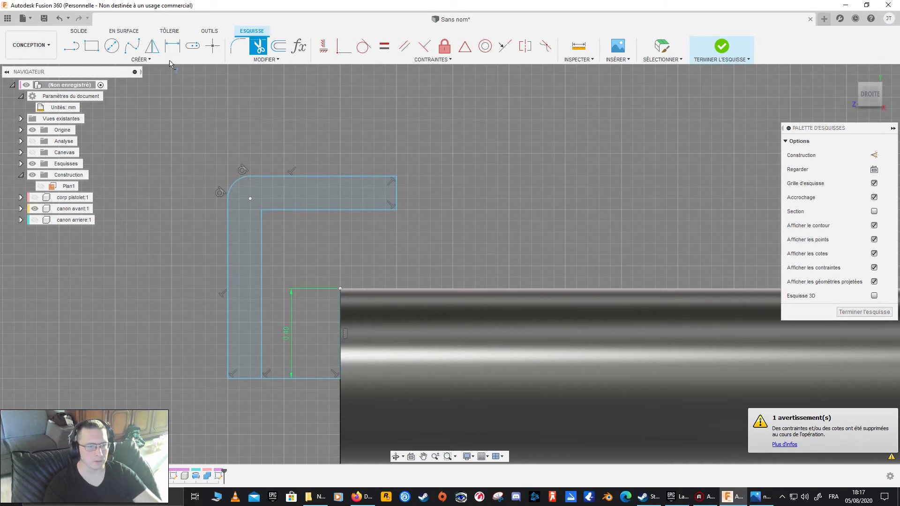
- Draw a concave three-point arc from the horizontal leg's lower free corner to the base of the inner vertical line
{"action": "left_click", "coordinate": [150, 61]}
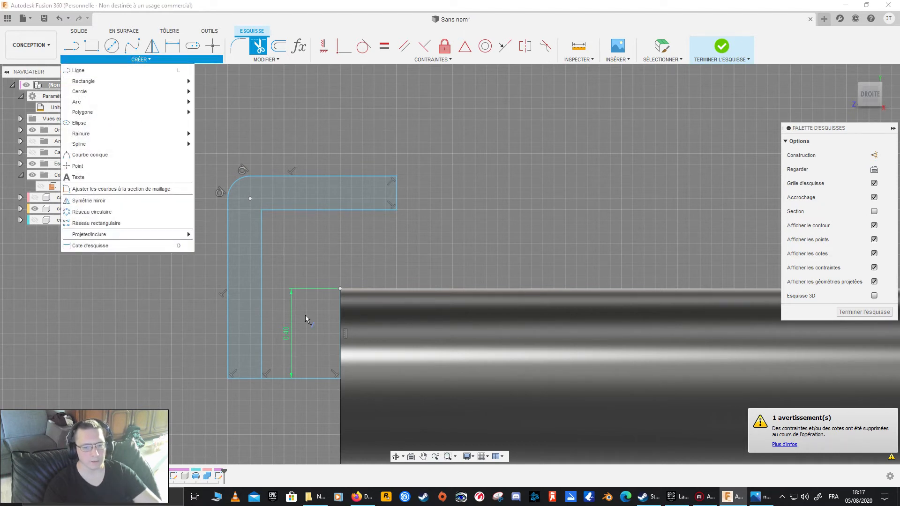
{"action": "mouse_move", "coordinate": [109, 109]}
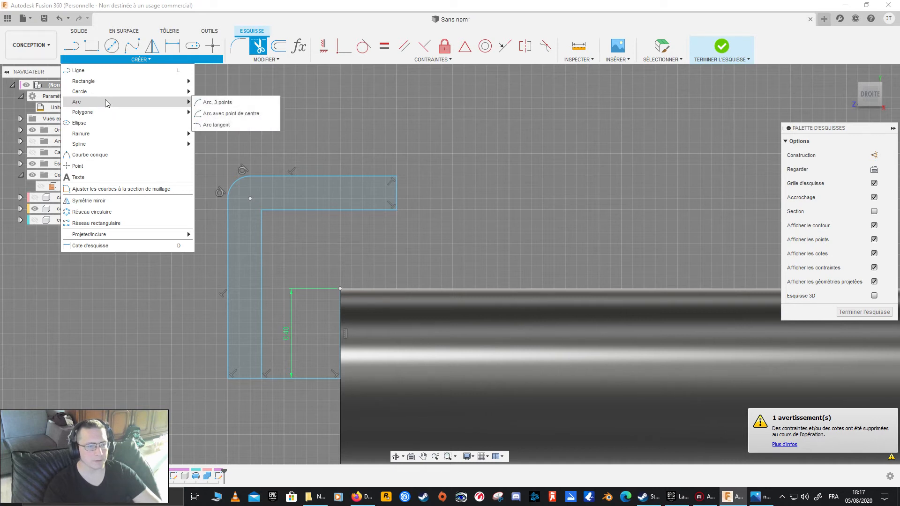
{"action": "left_click", "coordinate": [212, 102]}
{"action": "left_click", "coordinate": [396, 209]}
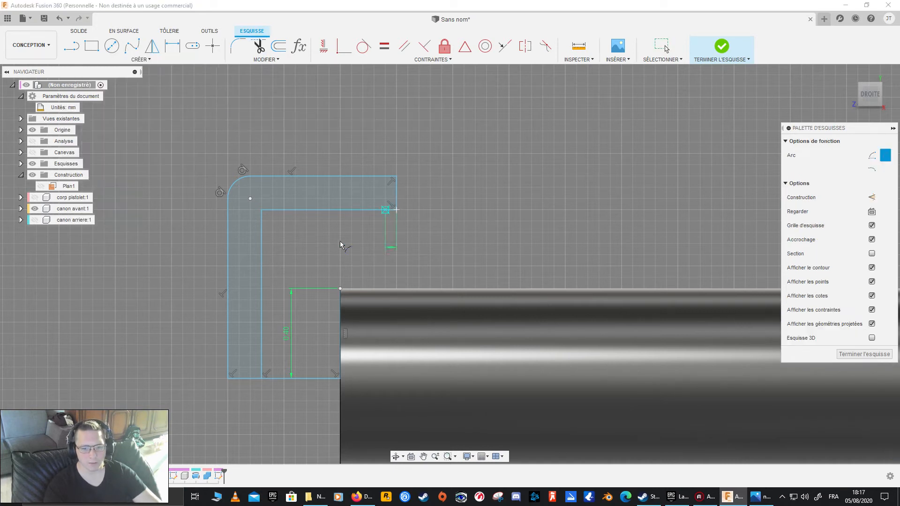
{"action": "left_click", "coordinate": [261, 378]}
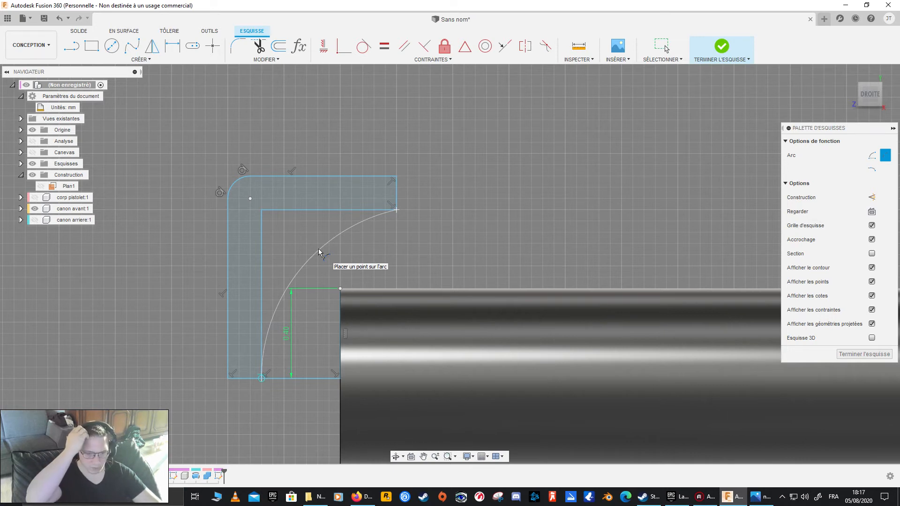
{"action": "left_click", "coordinate": [318, 251]}
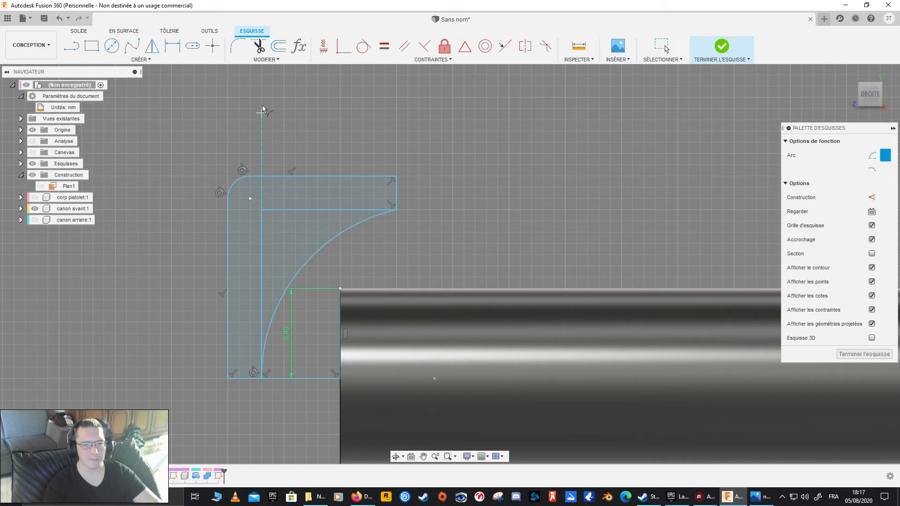
- Convert the L-profile's two inner straight lines to construction lines
{"action": "left_click", "coordinate": [259, 45]}
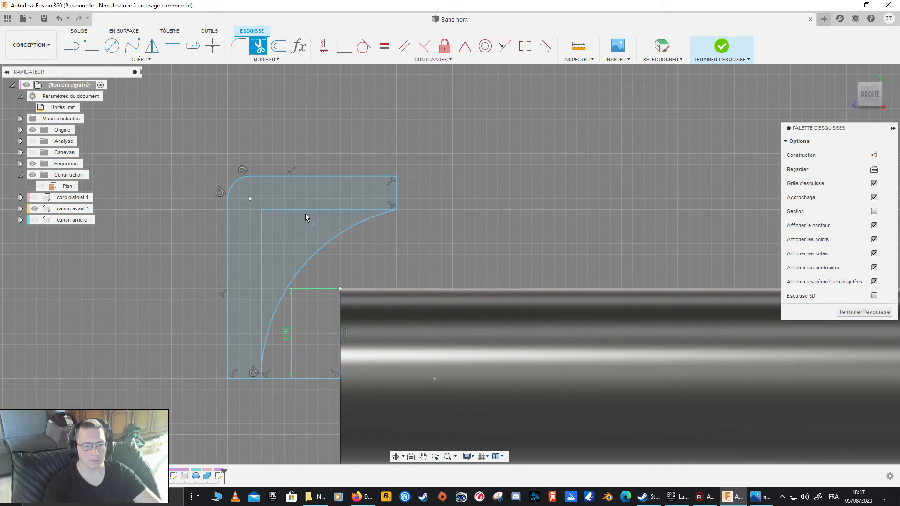
{"action": "key", "text": "Escape"}
{"action": "left_click", "coordinate": [300, 209]}
{"action": "left_click", "coordinate": [261, 242], "text": "shift"}
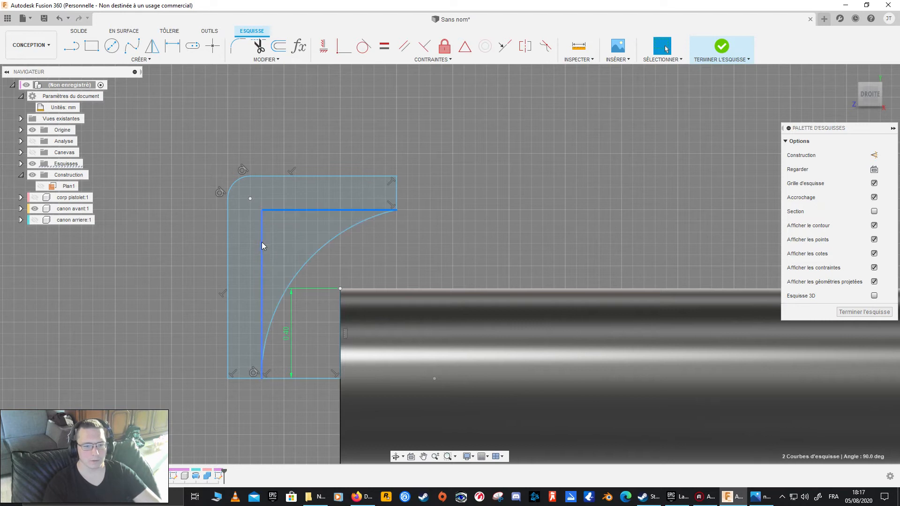
{"action": "left_click", "coordinate": [875, 156]}
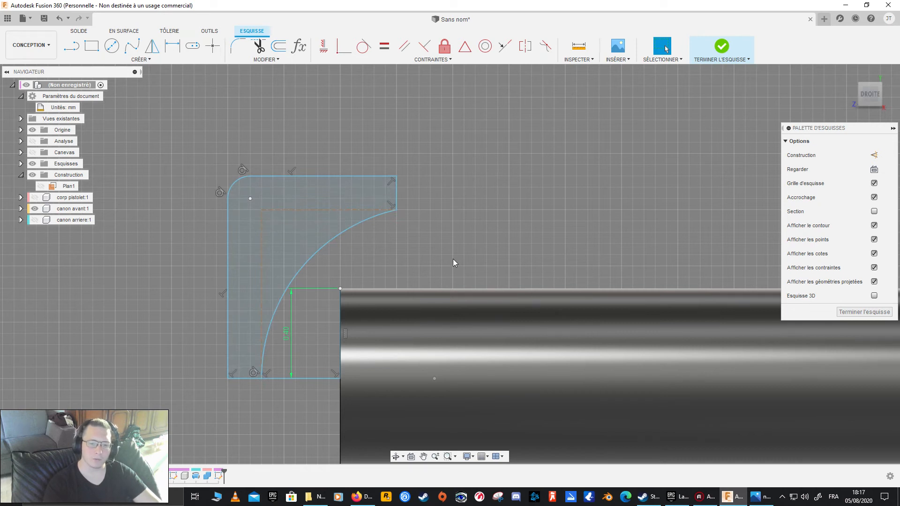
- Convert the horizontal base line between the profile and the barrel's end to a construction line
{"action": "scroll", "coordinate": [423, 166], "scroll_direction": "up", "scroll_amount": 5}
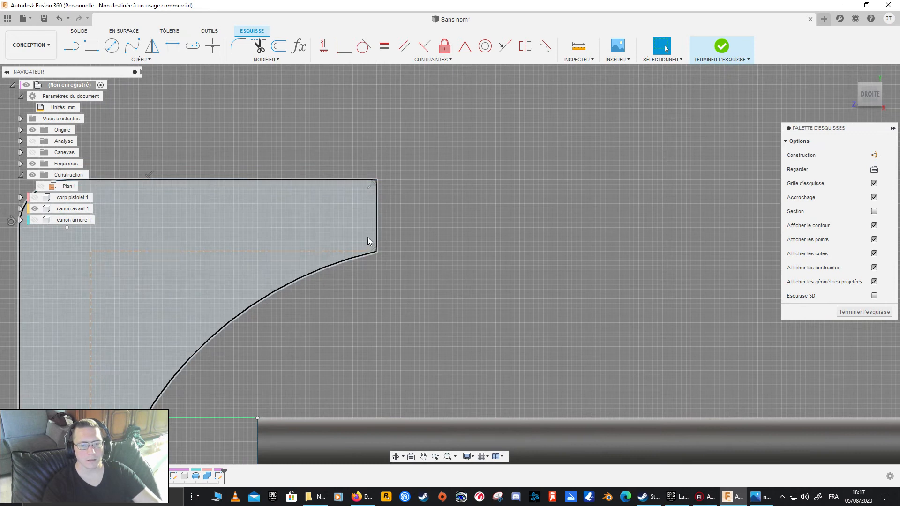
{"action": "scroll", "coordinate": [434, 247], "scroll_direction": "down", "scroll_amount": 1}
{"action": "scroll", "coordinate": [434, 243], "scroll_direction": "down", "scroll_amount": 2}
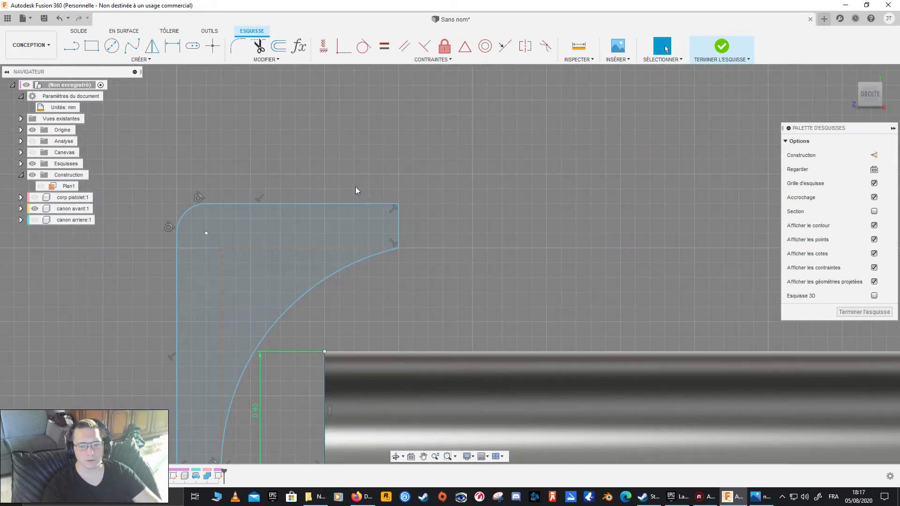
{"action": "scroll", "coordinate": [468, 259], "scroll_direction": "down", "scroll_amount": 3}
{"action": "scroll", "coordinate": [207, 291], "scroll_direction": "down", "scroll_amount": 1}
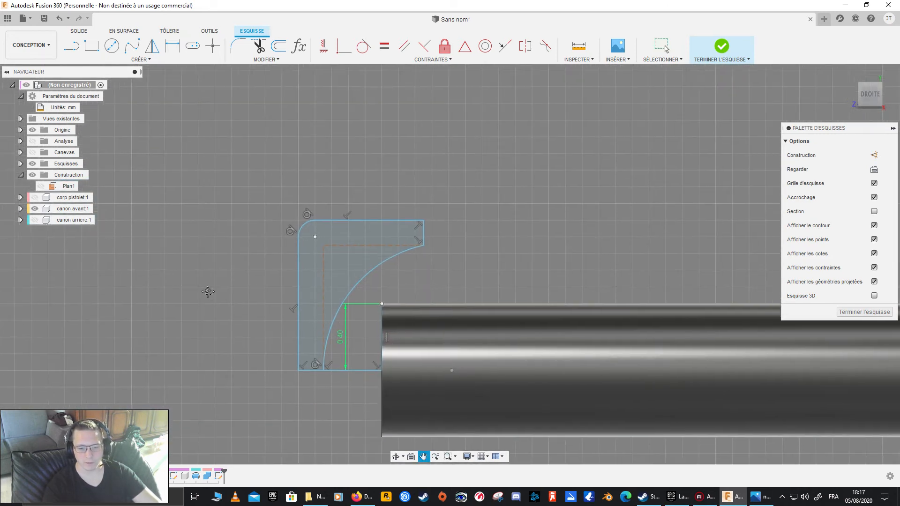
{"action": "left_click", "coordinate": [308, 345]}
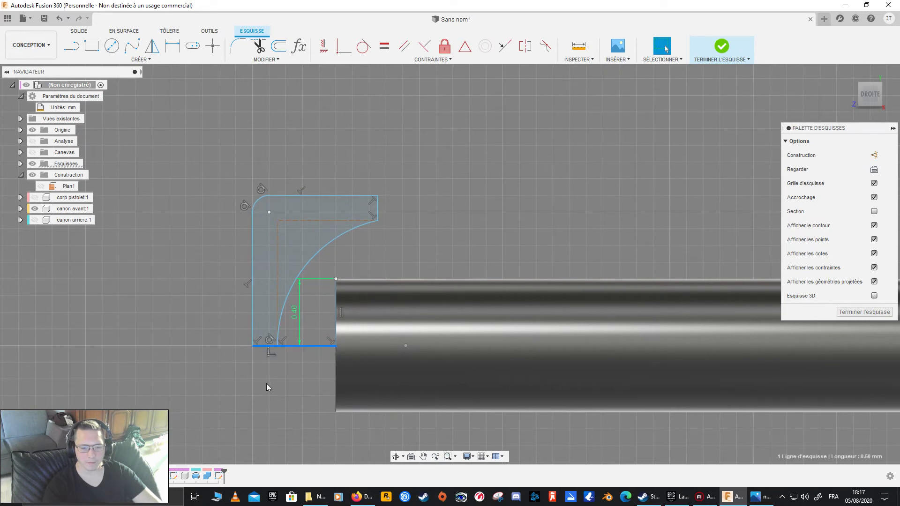
{"action": "left_click", "coordinate": [874, 155]}
{"action": "left_click", "coordinate": [567, 173]}
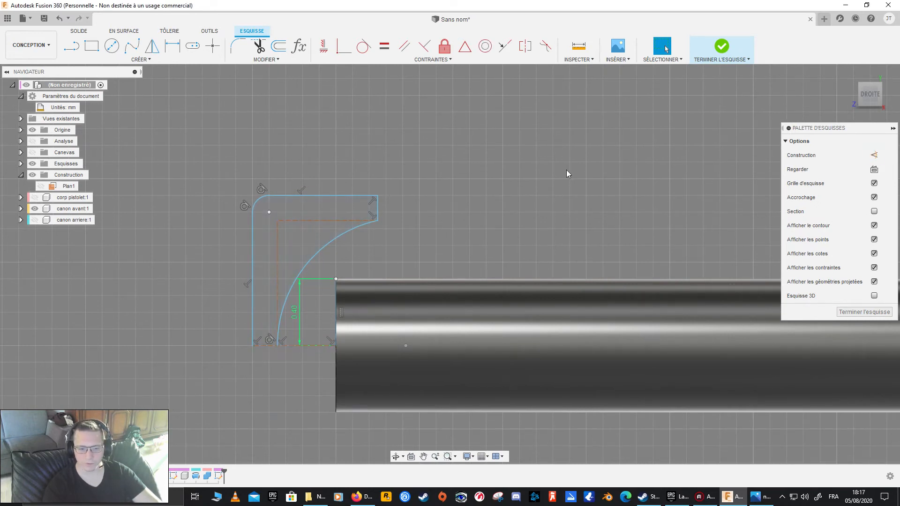
- Close the profile's base with a line from the outer vertical edge to the arc's lower end, and check the closed region
{"action": "scroll", "coordinate": [257, 351], "scroll_direction": "up", "scroll_amount": 2}
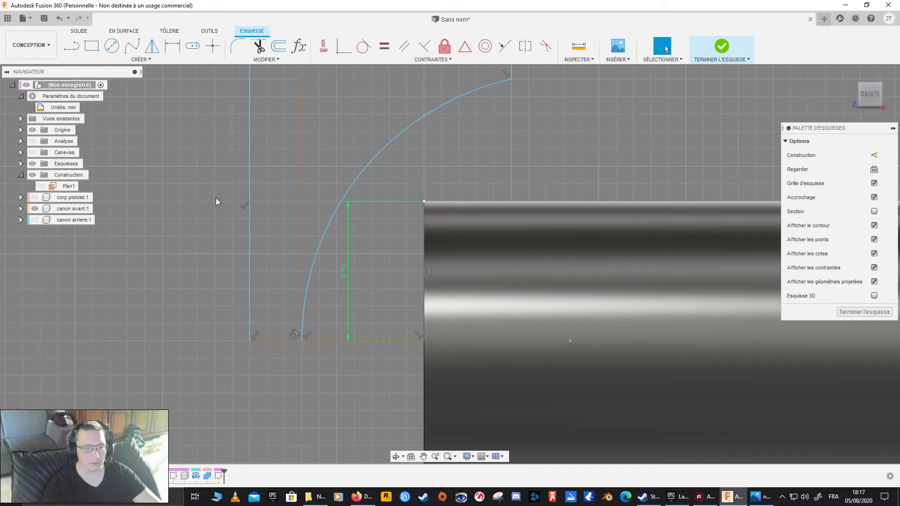
{"action": "key", "text": "l"}
{"action": "left_click", "coordinate": [250, 341]}
{"action": "left_click", "coordinate": [302, 341]}
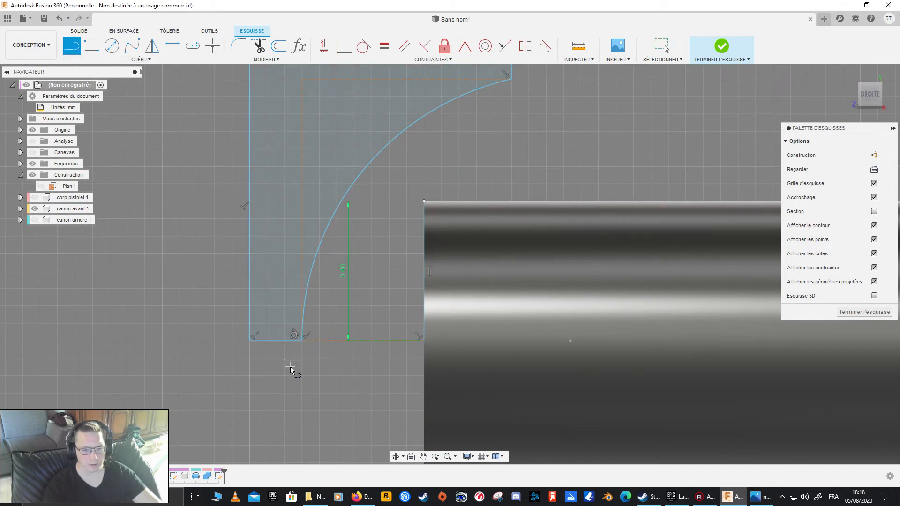
{"action": "key", "text": "Escape"}
{"action": "scroll", "coordinate": [290, 366], "scroll_direction": "down", "scroll_amount": 2}
{"action": "left_click", "coordinate": [323, 237]}
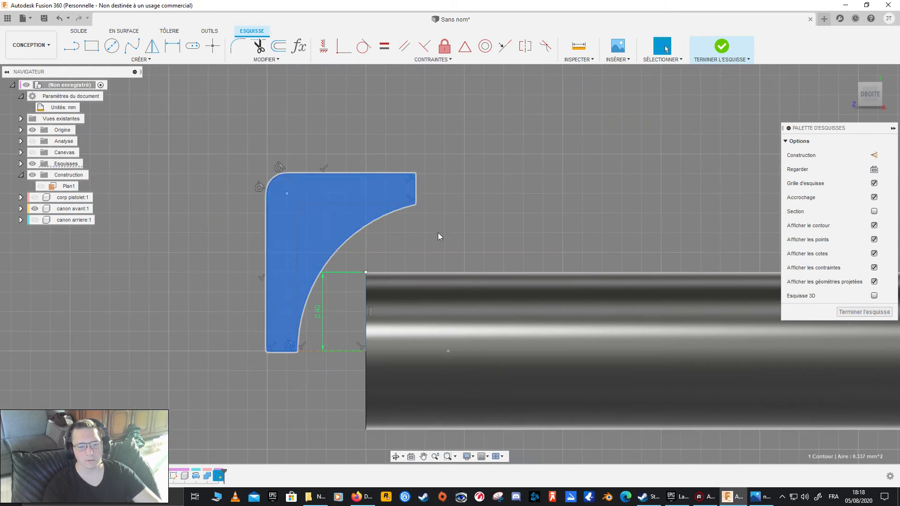
{"action": "left_click", "coordinate": [614, 192]}
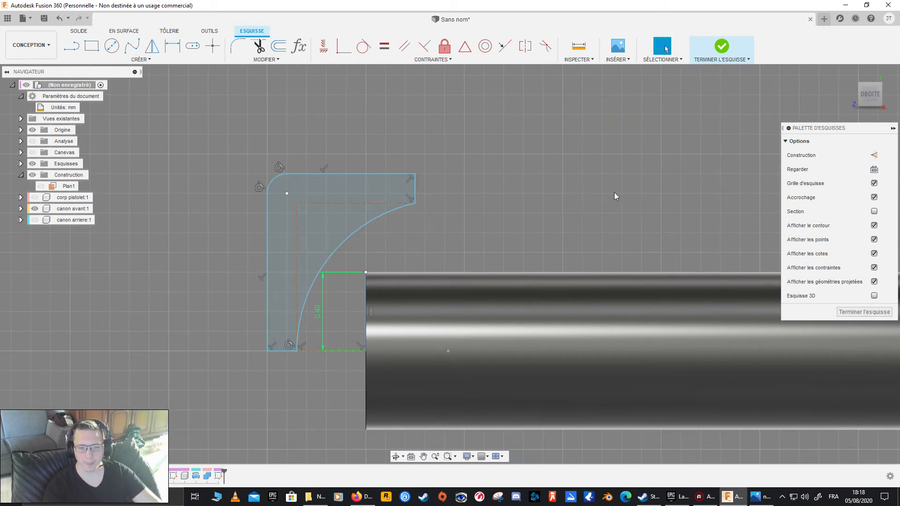
- Finish the profile sketch and show the canvas images again
{"action": "left_click", "coordinate": [864, 312]}
{"action": "left_click", "coordinate": [32, 153]}
{"action": "scroll", "coordinate": [355, 269], "scroll_direction": "down", "scroll_amount": 2}
- Set up a full 360-degree Revolve of the closed profile about its horizontal base line
{"action": "left_click", "coordinate": [336, 237]}
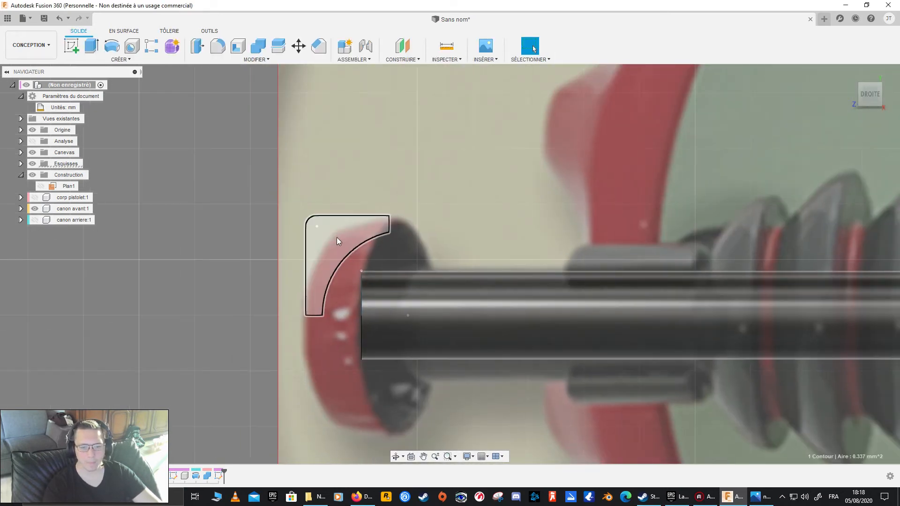
{"action": "mouse_move", "coordinate": [876, 100]}
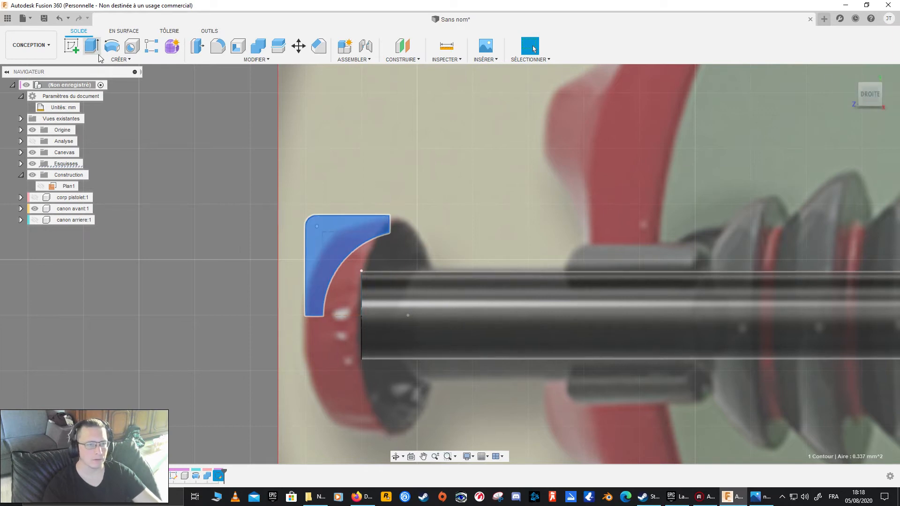
{"action": "left_click", "coordinate": [118, 59]}
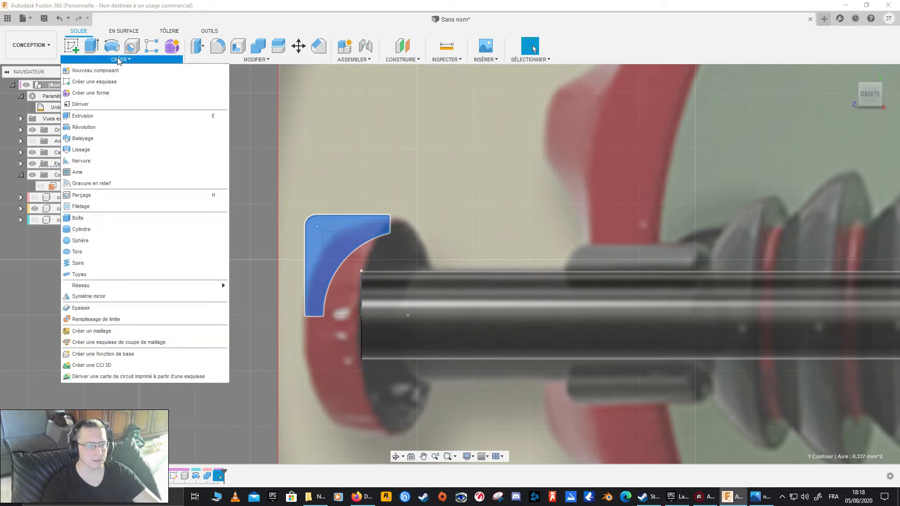
{"action": "left_click", "coordinate": [128, 132]}
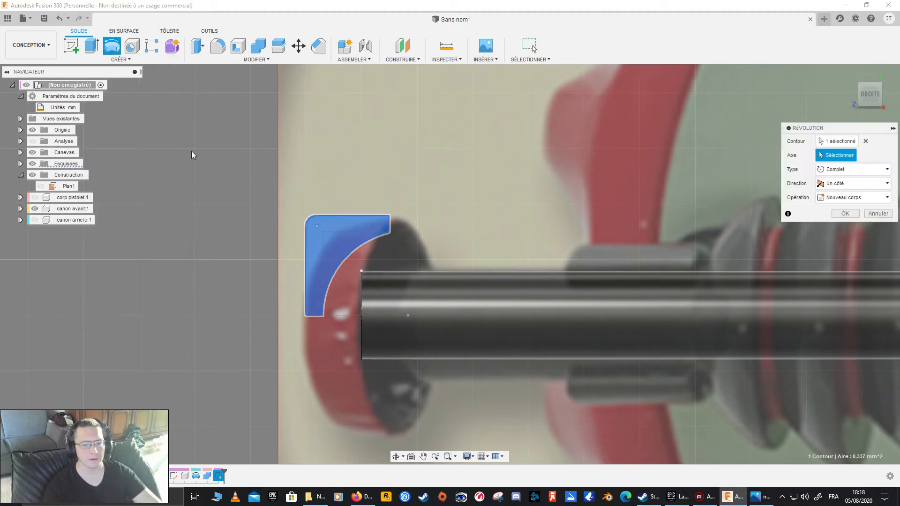
{"action": "left_click", "coordinate": [866, 141]}
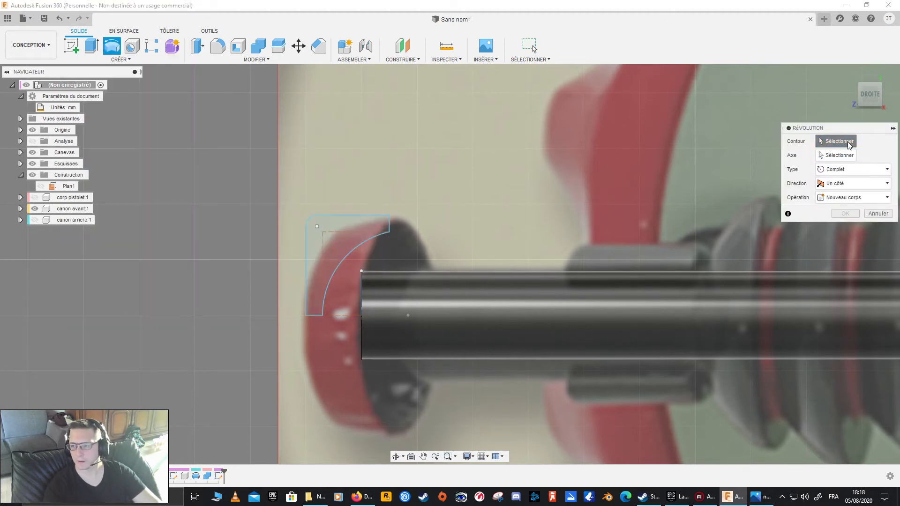
{"action": "left_click", "coordinate": [324, 244]}
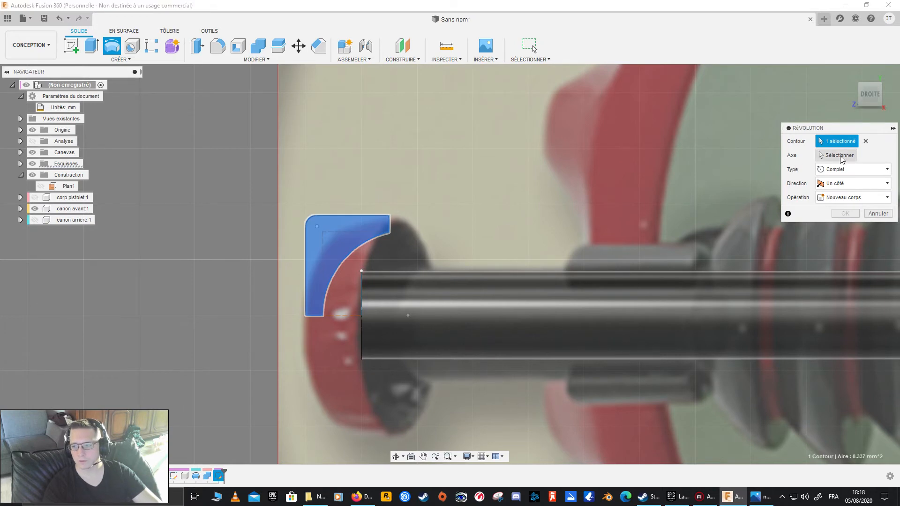
{"action": "left_click", "coordinate": [315, 318]}
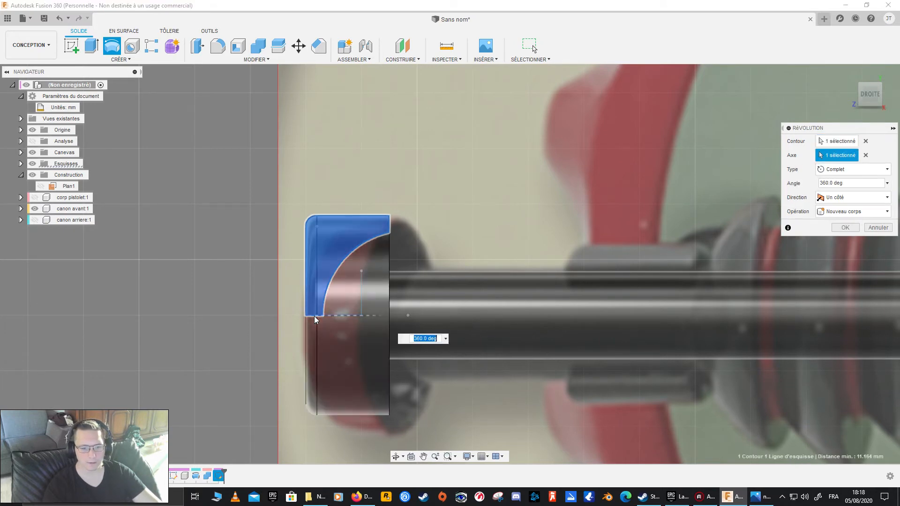
- Set the revolve's operation to new component, preview it with the section analysis, and create it
{"action": "mouse_move", "coordinate": [243, 347]}
{"action": "middle_mouse_down", "text": "shift"}
{"action": "mouse_move", "coordinate": [290, 350]}
{"action": "mouse_move", "coordinate": [237, 350]}
{"action": "mouse_move", "coordinate": [241, 342]}
{"action": "mouse_move", "coordinate": [263, 345]}
{"action": "mouse_move", "coordinate": [243, 343]}
{"action": "middle_mouse_up", "text": "shift"}
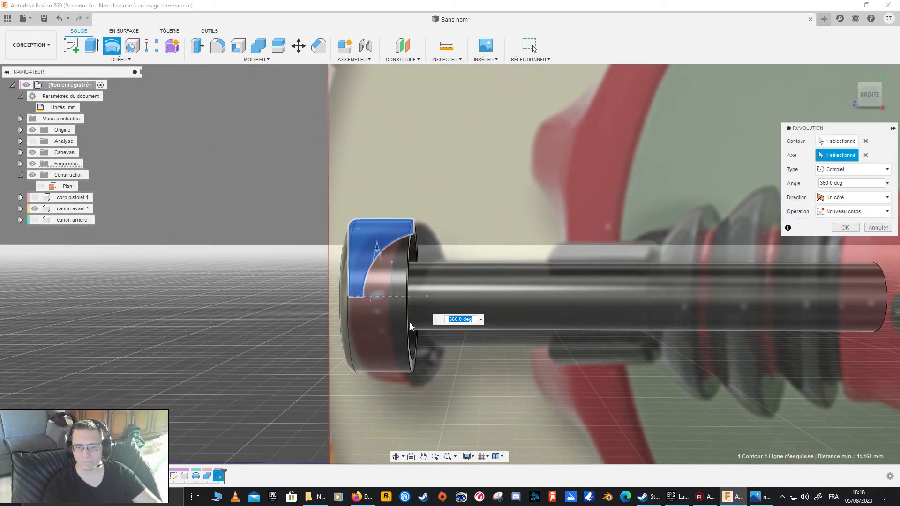
{"action": "left_click", "coordinate": [850, 220]}
{"action": "left_click", "coordinate": [849, 272]}
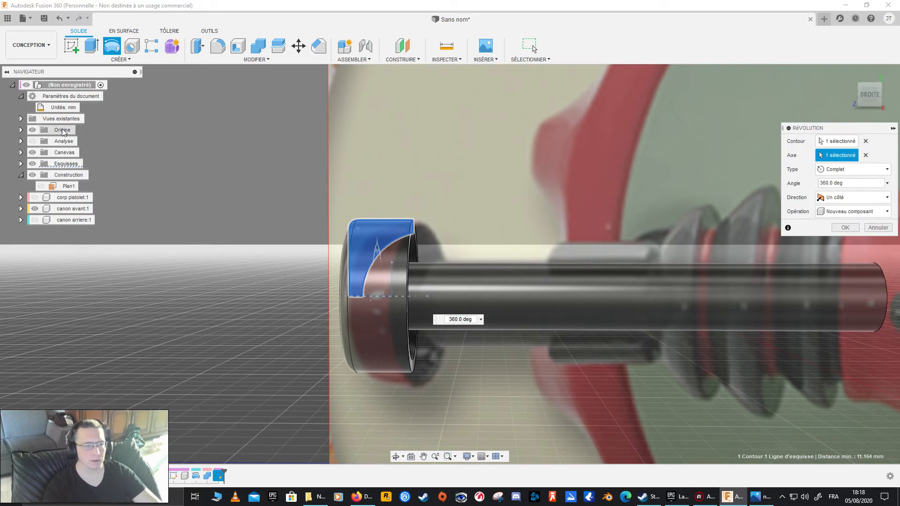
{"action": "left_click", "coordinate": [33, 141]}
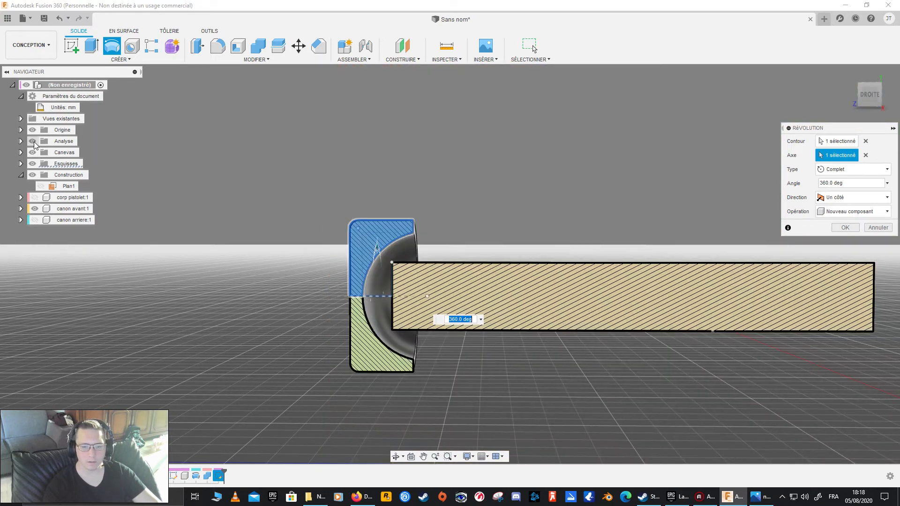
{"action": "left_click", "coordinate": [33, 141]}
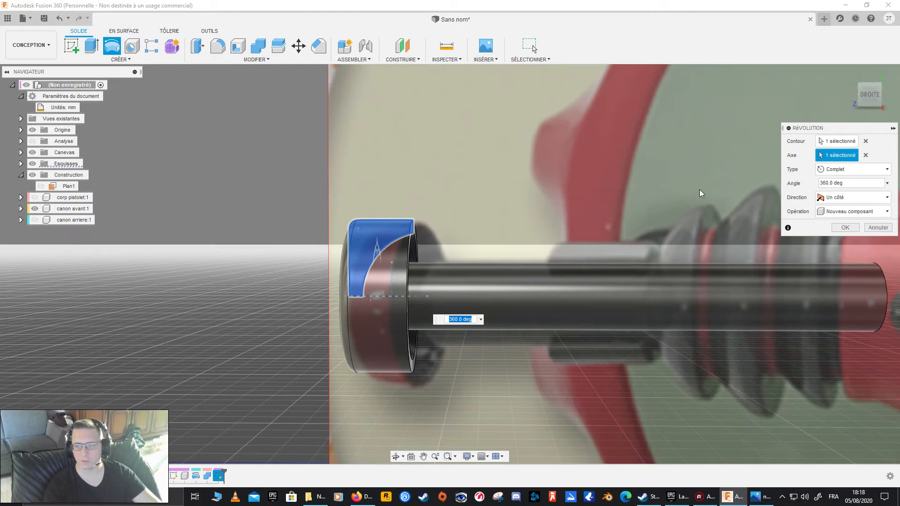
{"action": "left_click", "coordinate": [846, 228]}
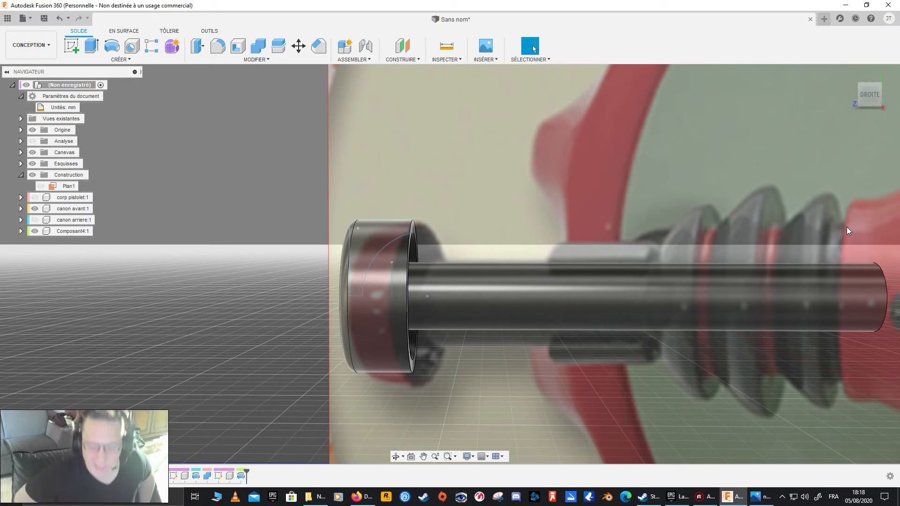
- Show the section analysis to cut through the revolved cap and the front barrel
{"action": "middle_click_drag", "start_coordinate": [524, 254], "coordinate": [398, 219], "text": "shift"}
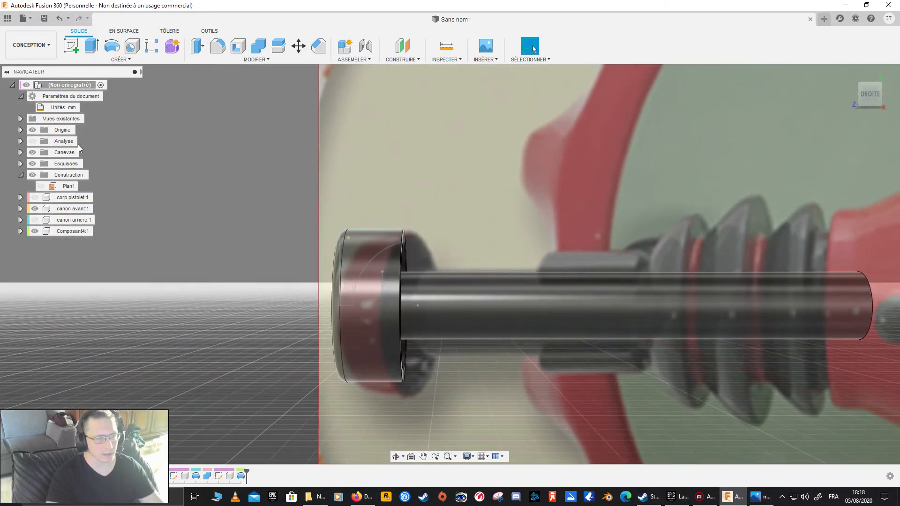
{"action": "left_click", "coordinate": [32, 142]}
{"action": "scroll", "coordinate": [392, 247], "scroll_direction": "up", "scroll_amount": 3}
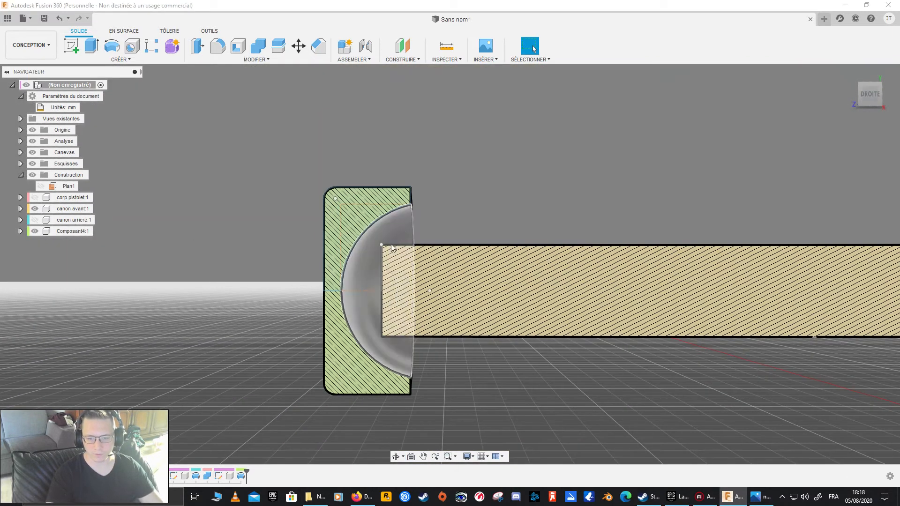
- Try to extrude the front barrel's end face 0.30 mm into the cap with the Intersection operation
{"action": "middle_click_drag", "start_coordinate": [392, 247], "coordinate": [447, 314], "text": "shift"}
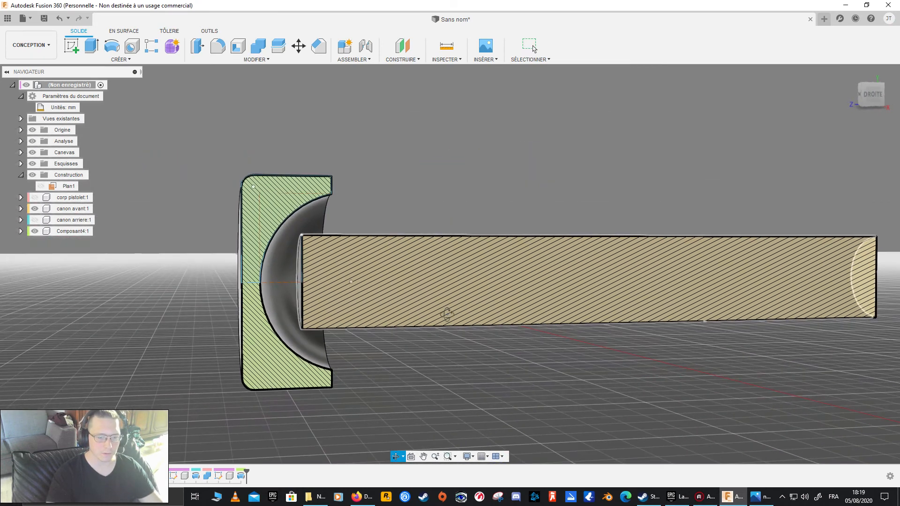
{"action": "key", "text": "Escape"}
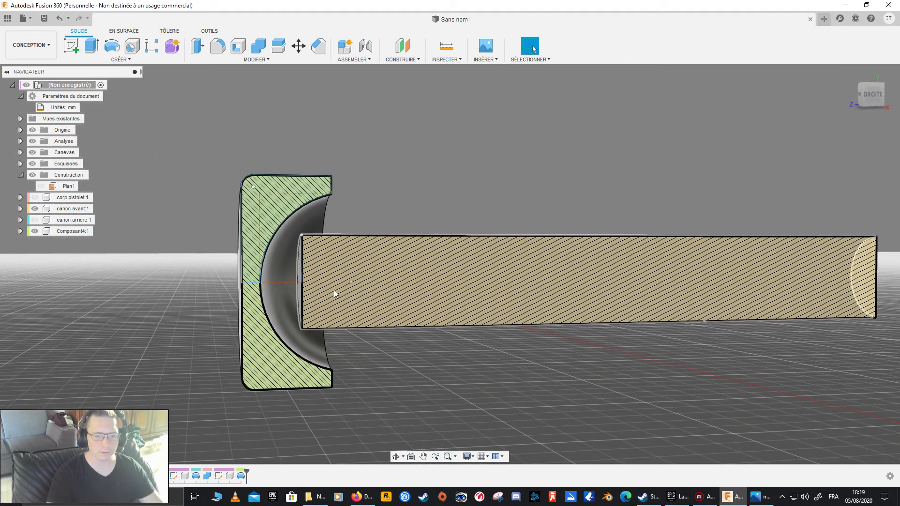
{"action": "middle_click_drag", "start_coordinate": [333, 290], "coordinate": [272, 277], "text": "shift"}
{"action": "key", "text": "Escape"}
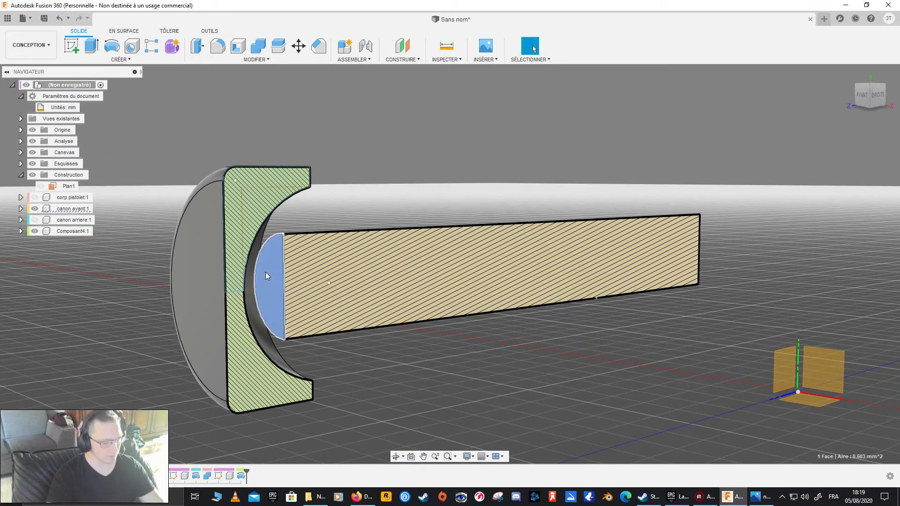
{"action": "key", "text": "e"}
{"action": "left_click_drag", "start_coordinate": [262, 275], "coordinate": [220, 281]}
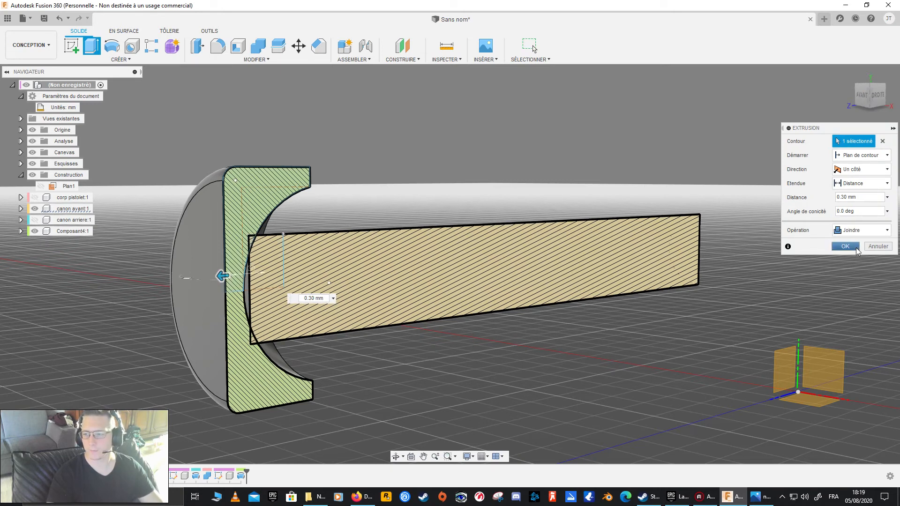
{"action": "left_click", "coordinate": [862, 236]}
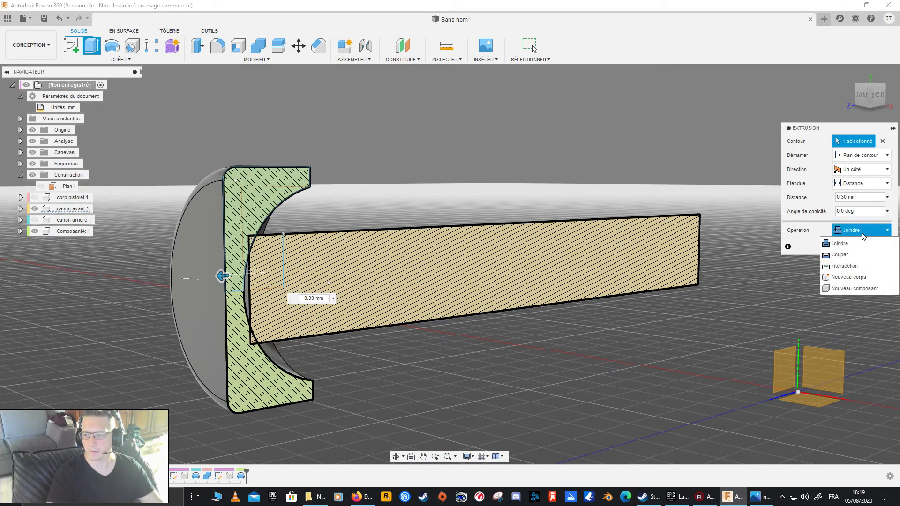
{"action": "left_click", "coordinate": [862, 267]}
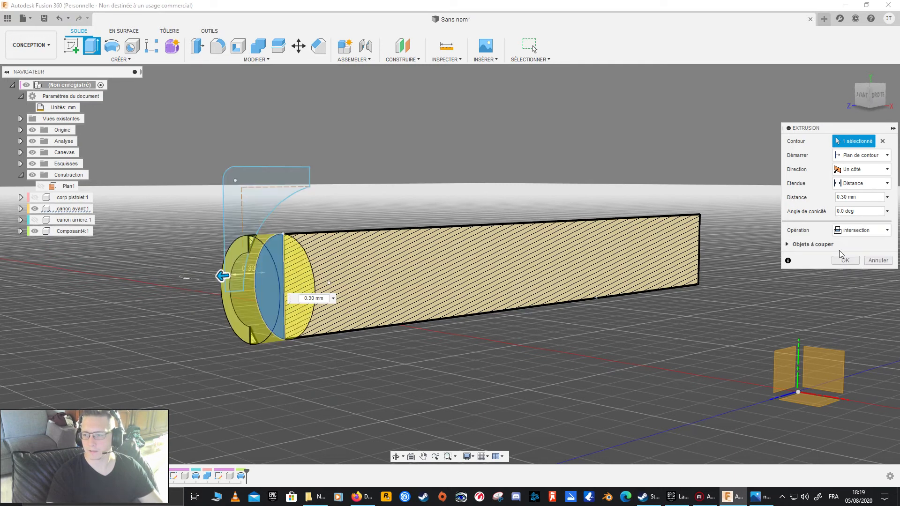
{"action": "left_click", "coordinate": [789, 245]}
{"action": "middle_click_drag", "start_coordinate": [375, 364], "coordinate": [314, 361], "text": "shift"}
{"action": "middle_click_drag", "start_coordinate": [441, 364], "coordinate": [388, 365]}
{"action": "left_click", "coordinate": [851, 291]}
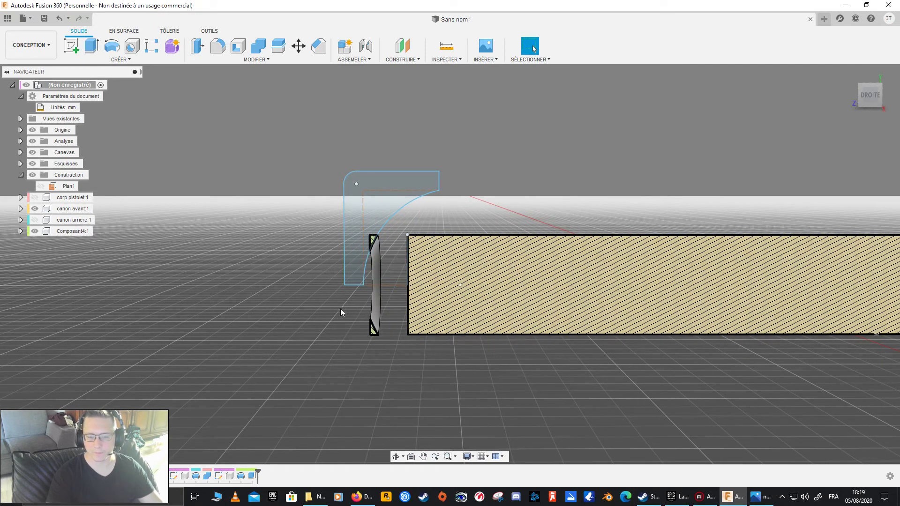
- Undo the intersecting extrusion to restore the full cap
{"action": "middle_click_drag", "start_coordinate": [341, 308], "coordinate": [218, 363], "text": "shift"}
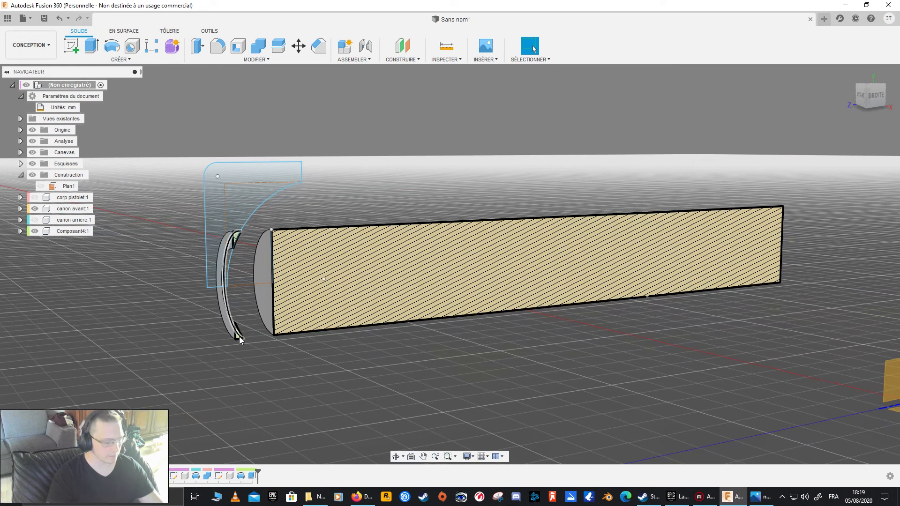
{"action": "key", "text": "ctrl+z"}
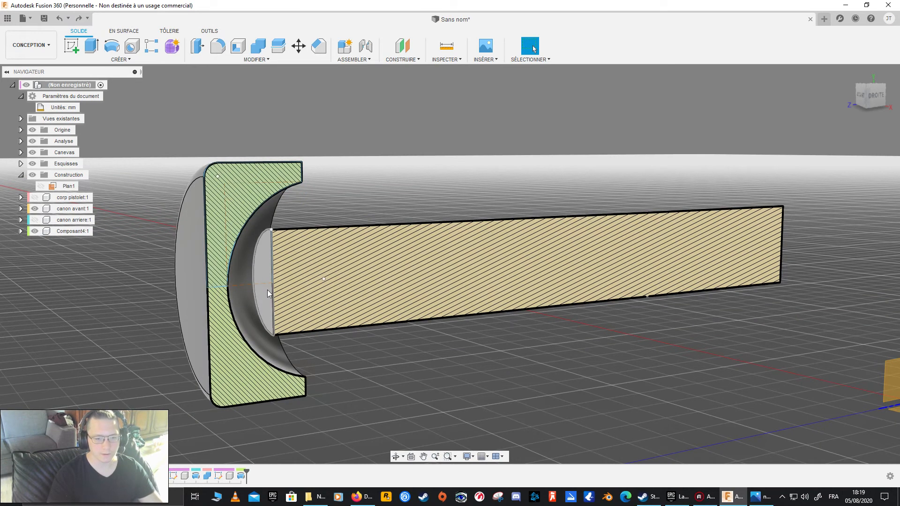
{"action": "left_click", "coordinate": [267, 292]}
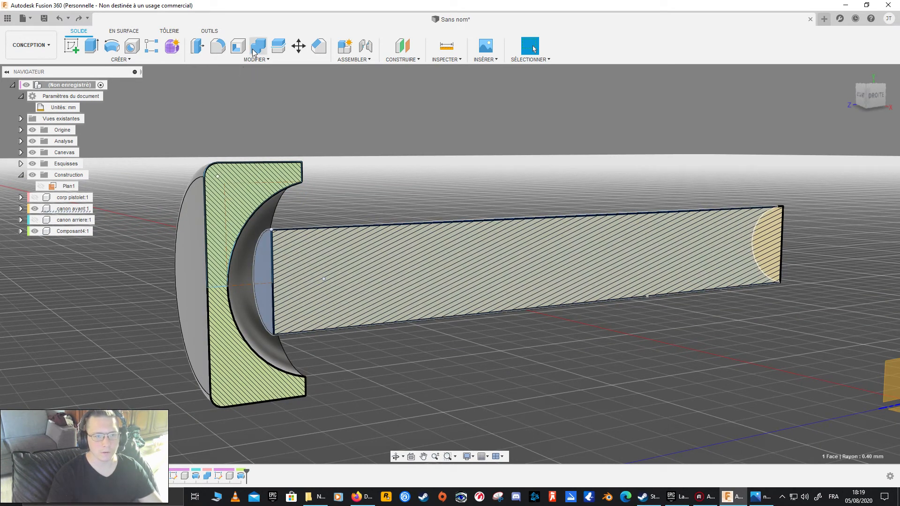
{"action": "left_click", "coordinate": [254, 48]}
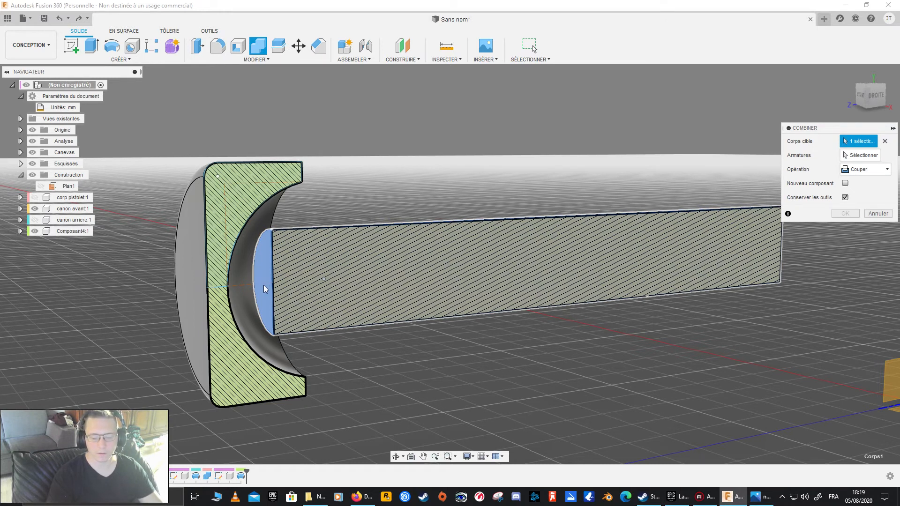
{"action": "left_click", "coordinate": [873, 96]}
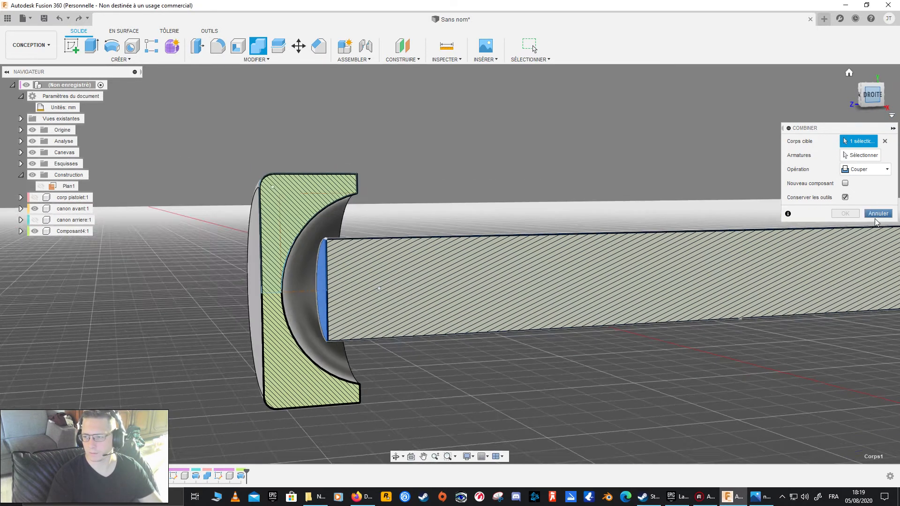
{"action": "left_click", "coordinate": [878, 213]}
- Offset the front barrel's end face 0.30 mm toward the cap so that it penetrates the cap's concave surface
{"action": "middle_click_drag", "start_coordinate": [414, 292], "coordinate": [462, 302], "text": "shift"}
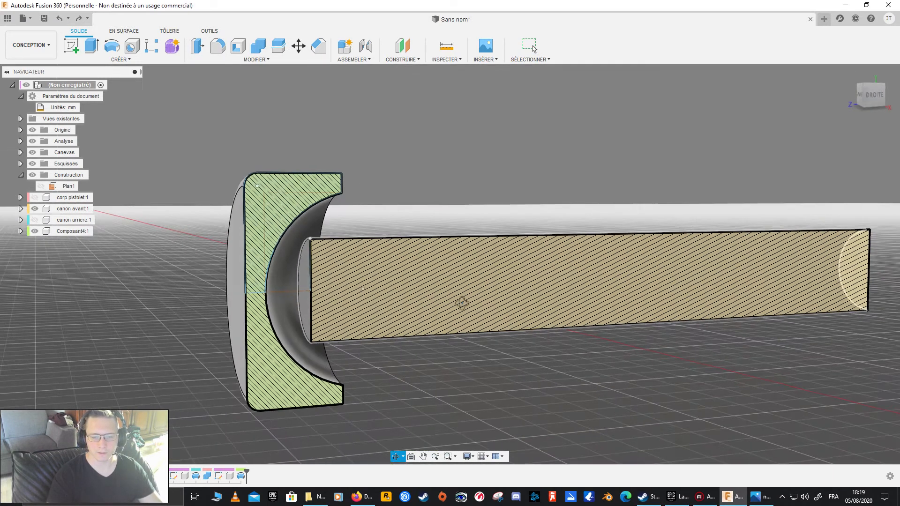
{"action": "left_click", "coordinate": [300, 287]}
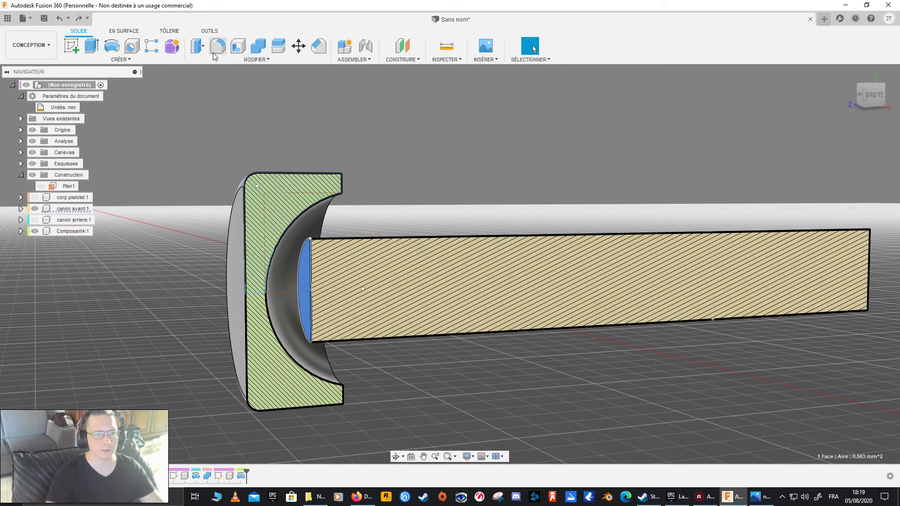
{"action": "left_click", "coordinate": [196, 47]}
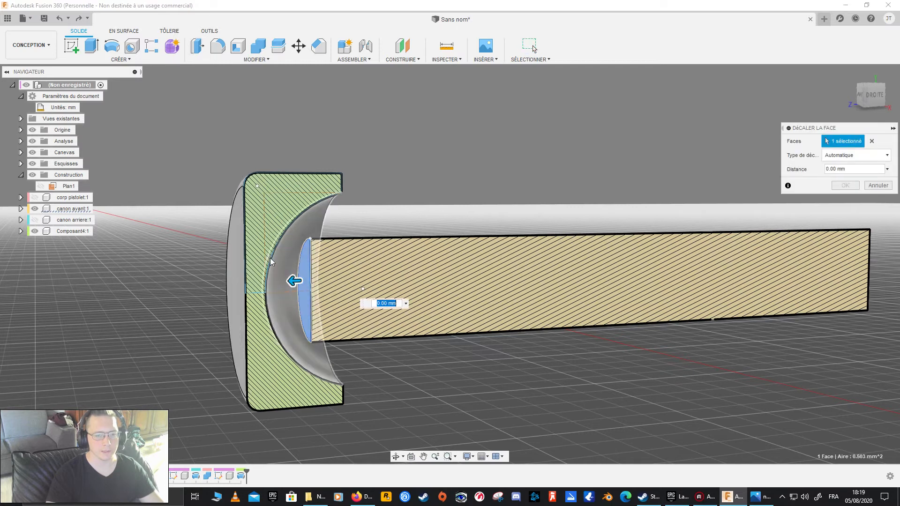
{"action": "left_click_drag", "start_coordinate": [301, 282], "coordinate": [257, 281]}
{"action": "left_click", "coordinate": [870, 95]}
{"action": "scroll", "coordinate": [331, 337], "scroll_direction": "up", "scroll_amount": 3}
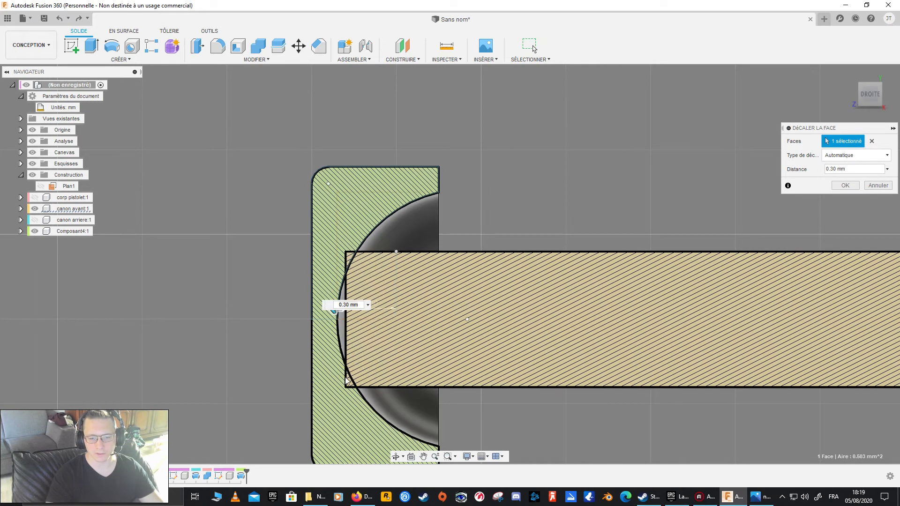
{"action": "left_click", "coordinate": [847, 186]}
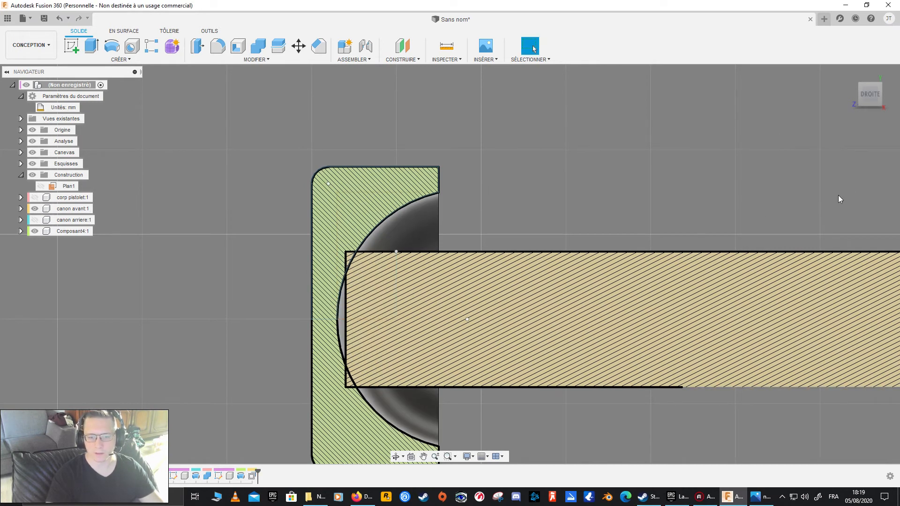
- Combine with the Cut operation, using the cap as target body and the front barrel as tool, keeping the tools
{"action": "middle_click_drag", "start_coordinate": [251, 375], "coordinate": [279, 372], "text": "shift"}
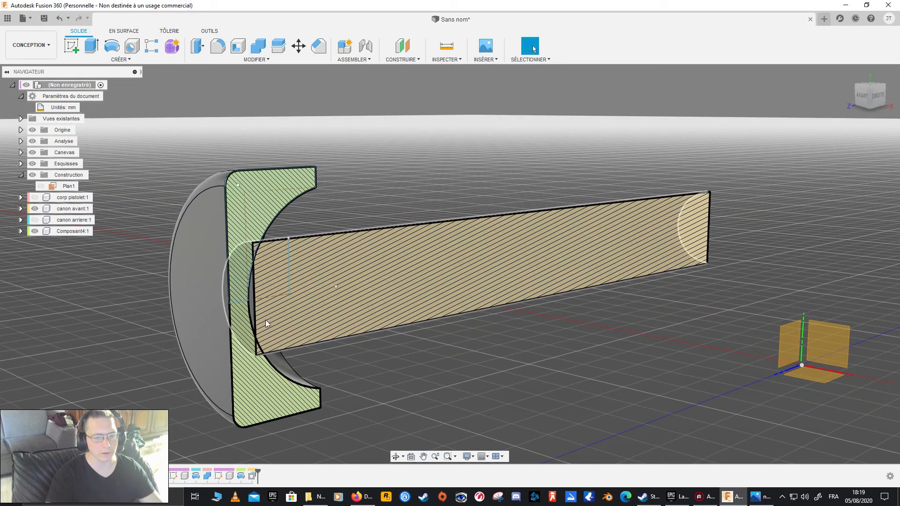
{"action": "left_click", "coordinate": [258, 46]}
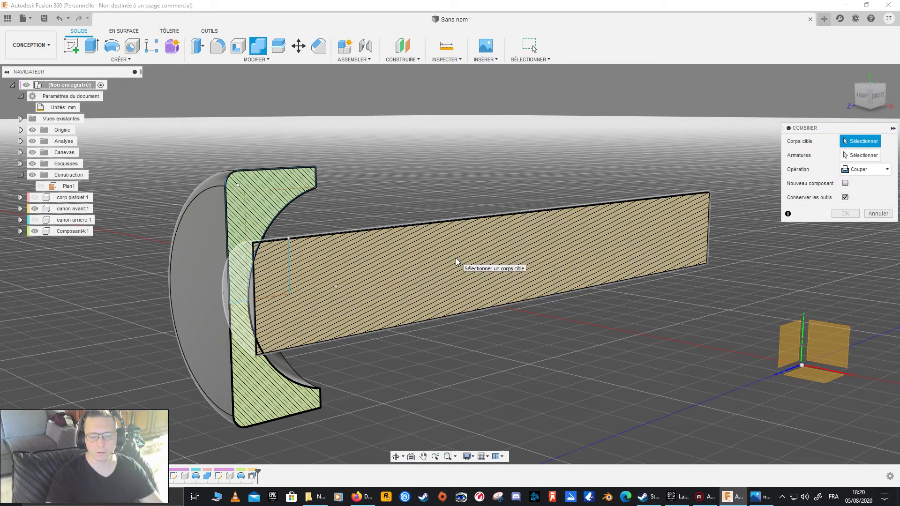
{"action": "left_click", "coordinate": [236, 203]}
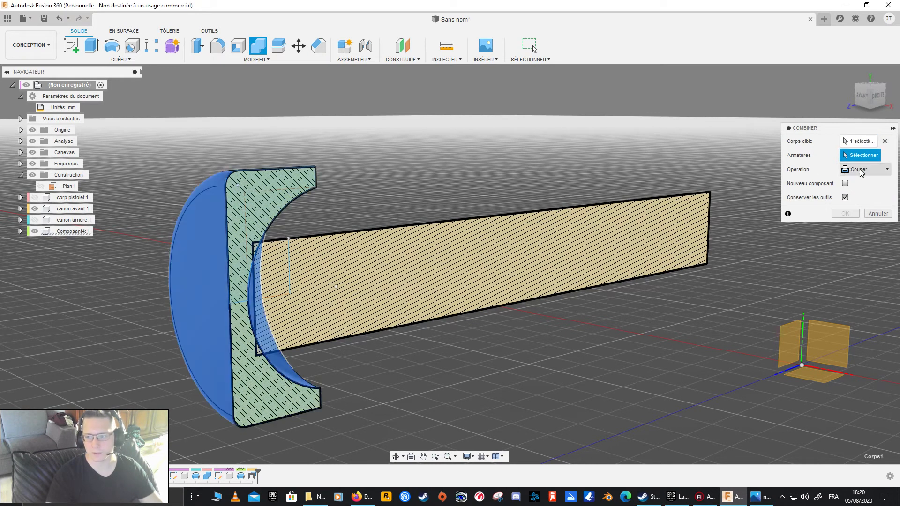
{"action": "left_click", "coordinate": [383, 290]}
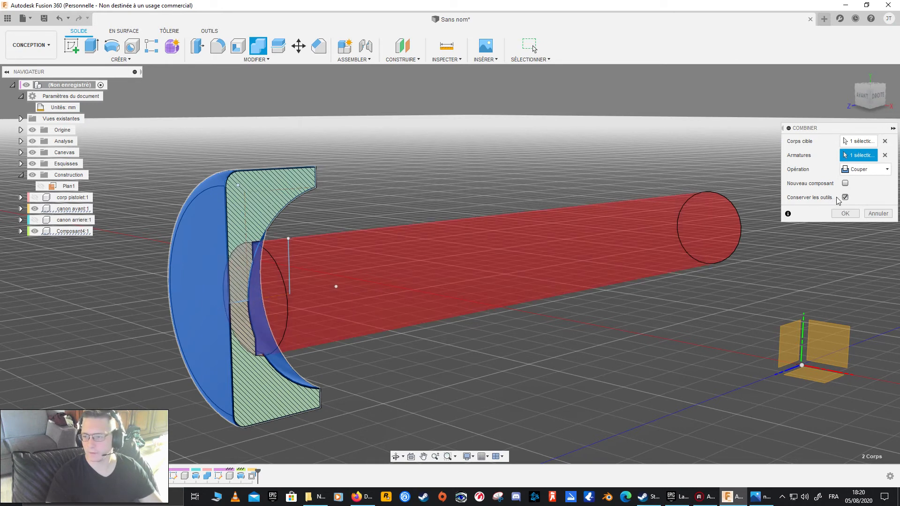
{"action": "left_click", "coordinate": [845, 214]}
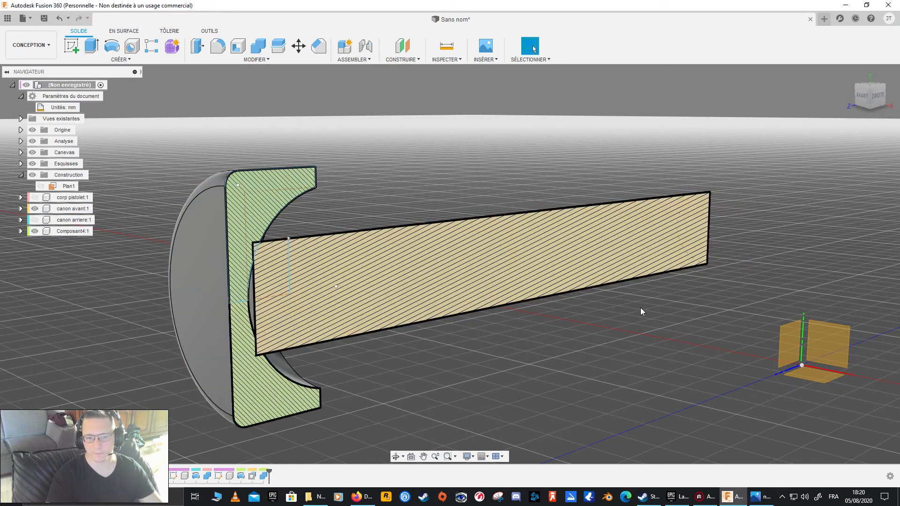
- Hide the cap and show it again, hide the front barrel, and examine the recess cut into the cap
{"action": "middle_click_drag", "start_coordinate": [400, 359], "coordinate": [274, 305], "text": "shift"}
{"action": "left_click", "coordinate": [35, 231]}
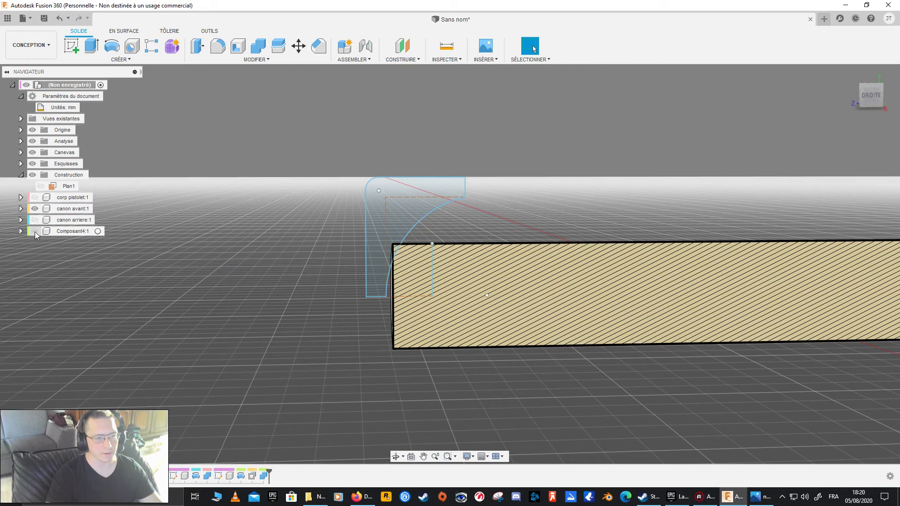
{"action": "left_click", "coordinate": [35, 231]}
{"action": "left_click", "coordinate": [35, 209]}
{"action": "middle_click_drag", "start_coordinate": [266, 269], "coordinate": [216, 314], "text": "shift"}
{"action": "middle_click_drag", "start_coordinate": [402, 351], "coordinate": [416, 328], "text": "shift"}
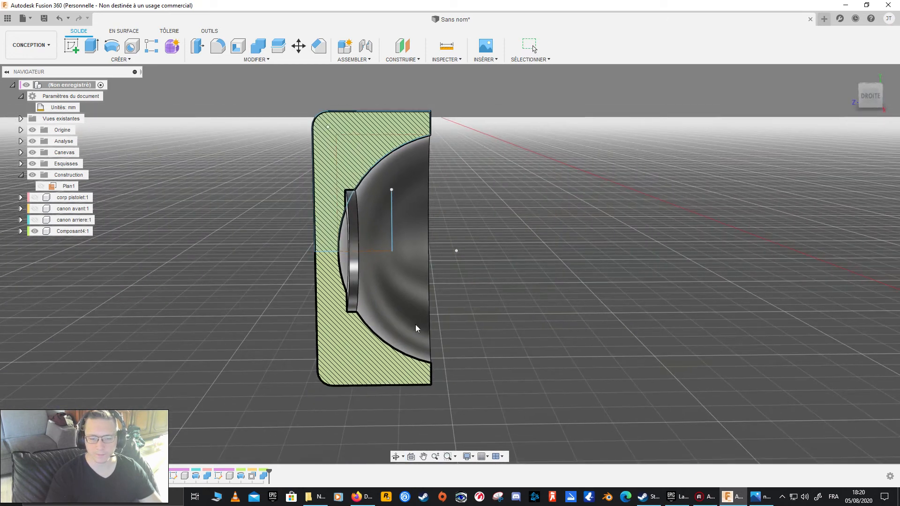
- Show the pistol body and the front and rear barrels, and hide the cap component
{"action": "left_click", "coordinate": [35, 220]}
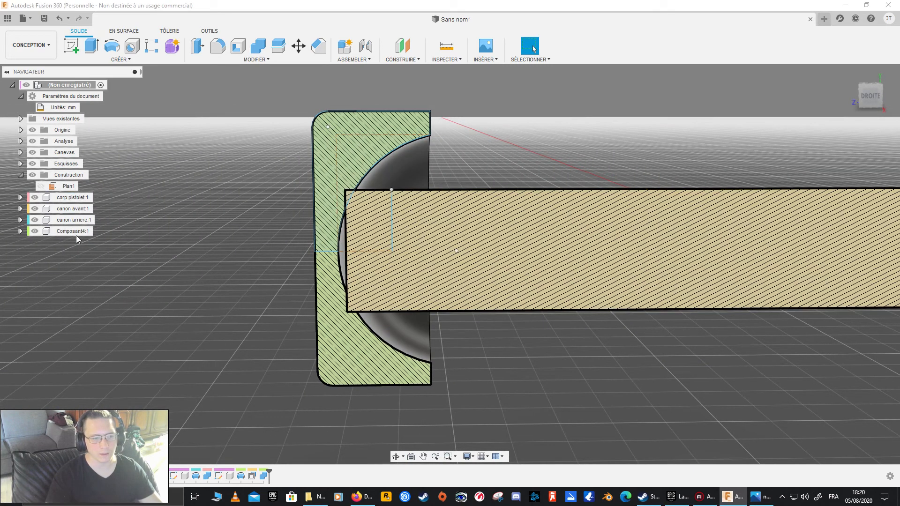
{"action": "left_click", "coordinate": [35, 209]}
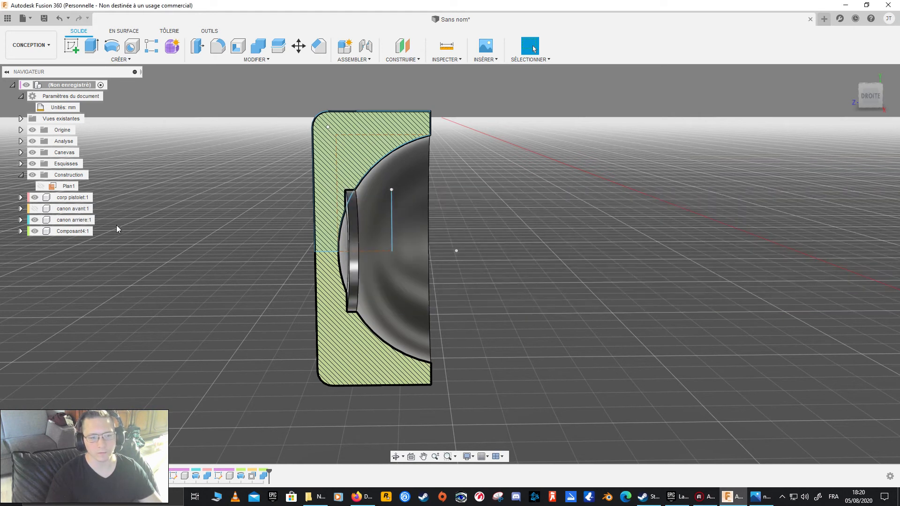
{"action": "left_click", "coordinate": [356, 357]}
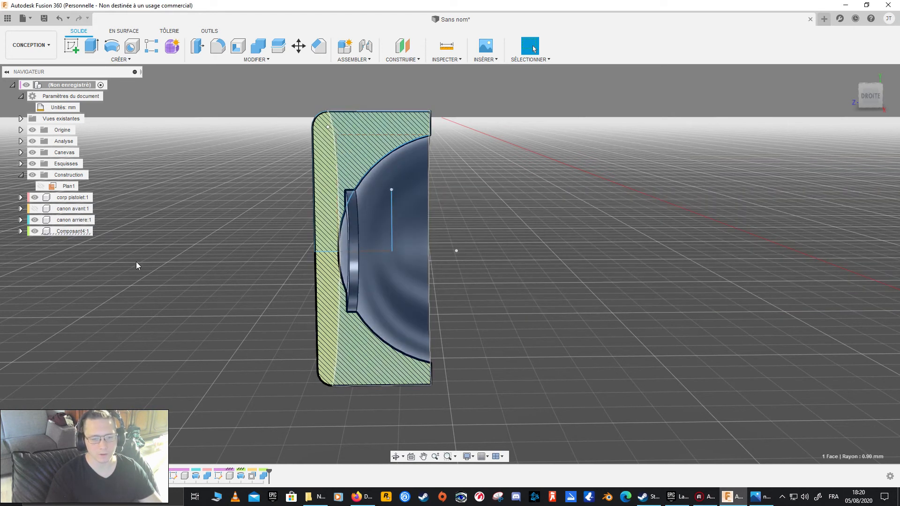
{"action": "left_click", "coordinate": [35, 231]}
{"action": "left_click", "coordinate": [35, 209]}
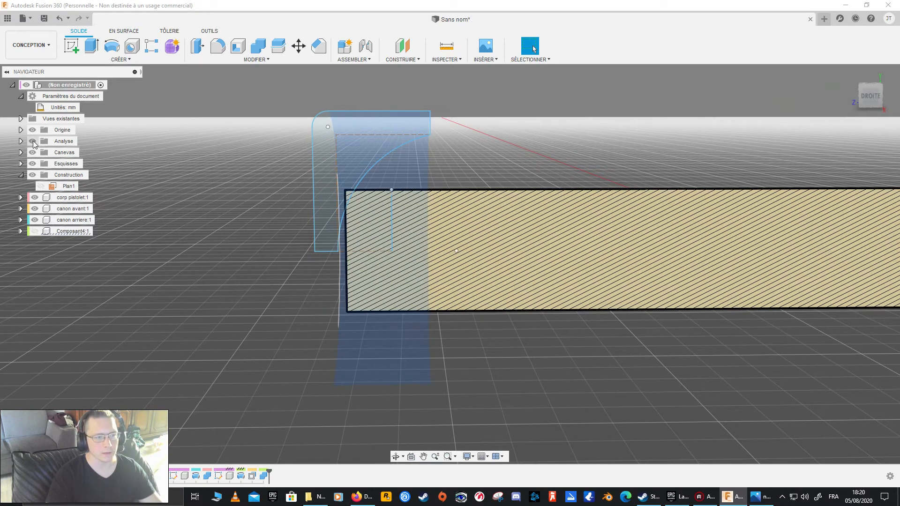
- Hide the section analysis, the canvas images and the cap's profile sketch
{"action": "left_click", "coordinate": [32, 141]}
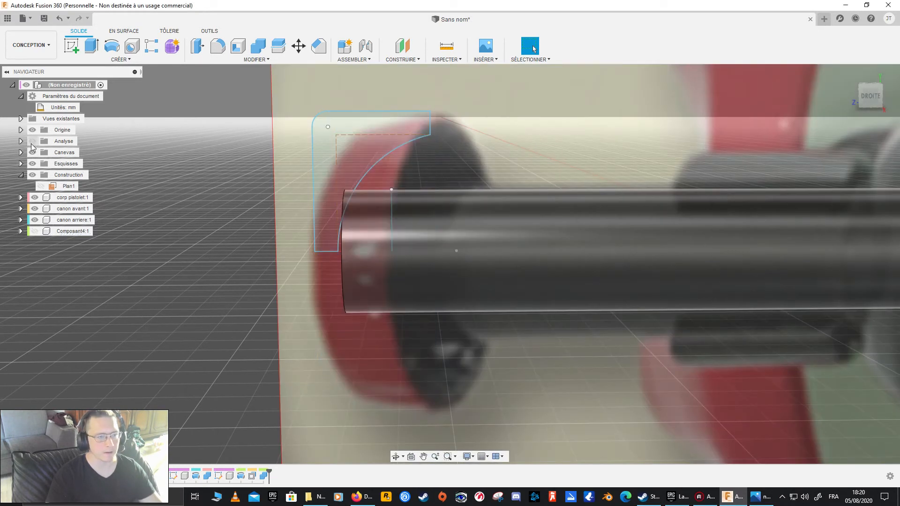
{"action": "left_click", "coordinate": [32, 152]}
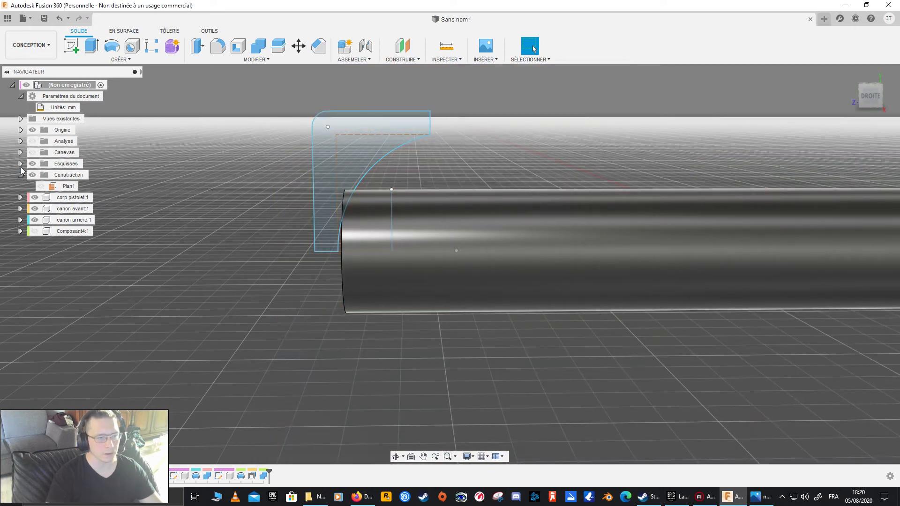
{"action": "left_click", "coordinate": [21, 166]}
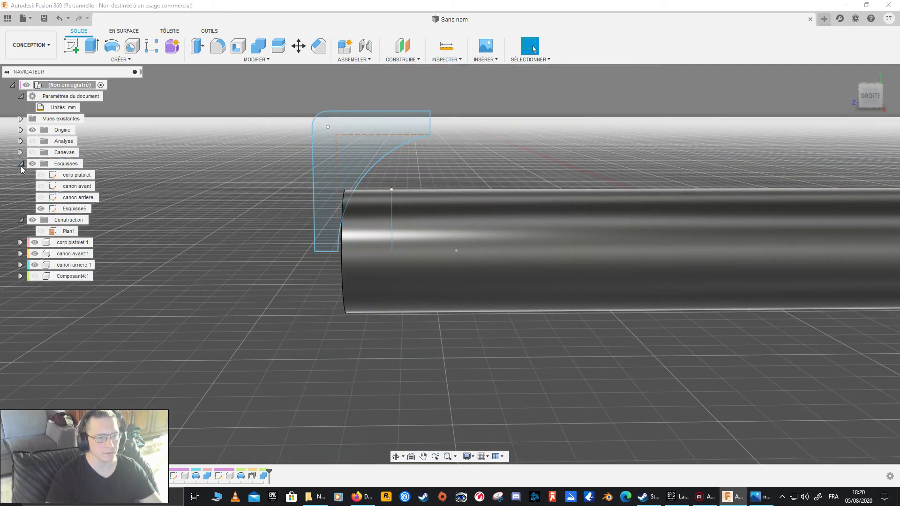
{"action": "left_click", "coordinate": [41, 209]}
- Rename both the cap's profile sketch and its component as capsule, and show the component
{"action": "double_click", "coordinate": [78, 208]}
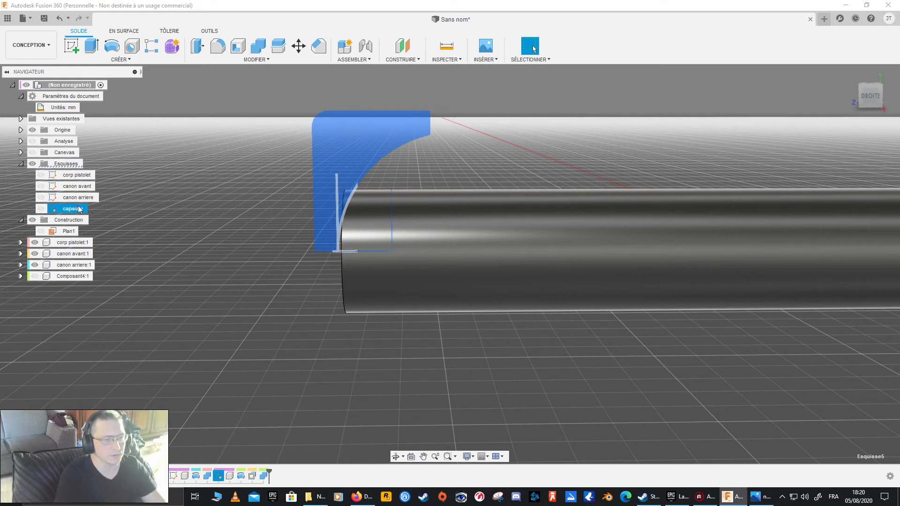
{"action": "left_click", "coordinate": [71, 278]}
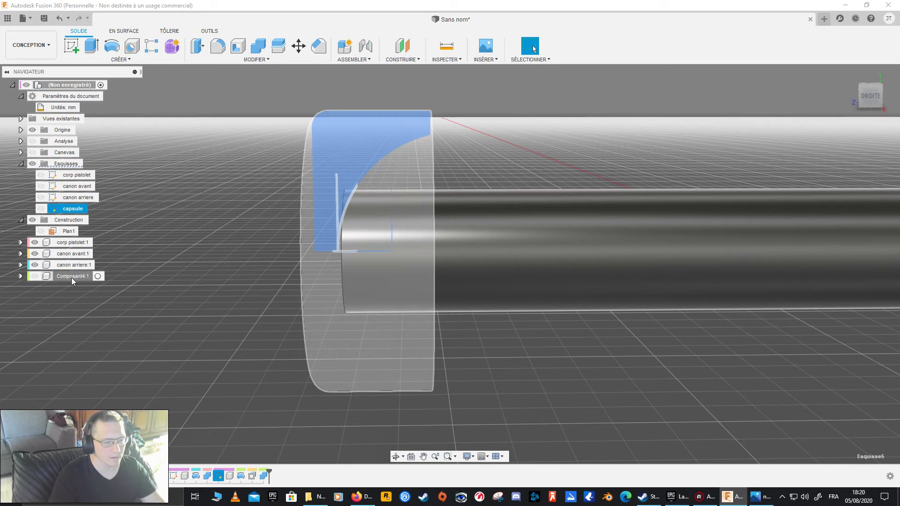
{"action": "middle_click_drag", "start_coordinate": [309, 228], "coordinate": [235, 255], "text": "shift"}
{"action": "left_click", "coordinate": [34, 276]}
{"action": "left_click", "coordinate": [246, 261]}
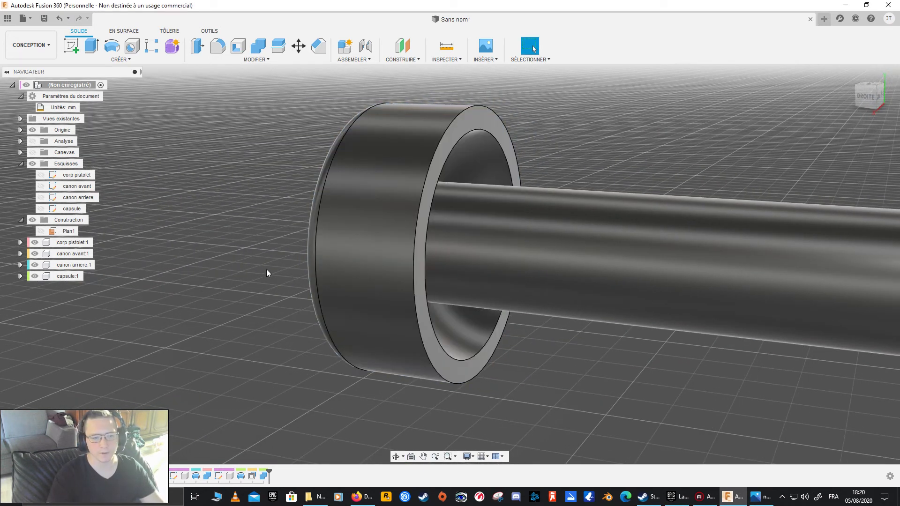
- Hide the front barrel, examine the recess inside the cap, and show the barrel again
{"action": "left_click", "coordinate": [66, 254]}
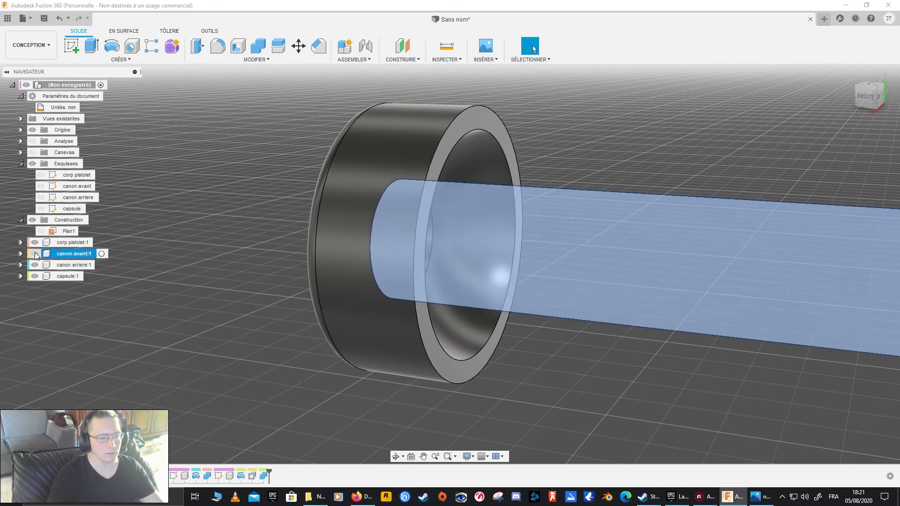
{"action": "left_click", "coordinate": [35, 253]}
{"action": "middle_click_drag", "start_coordinate": [275, 216], "coordinate": [385, 240], "text": "shift"}
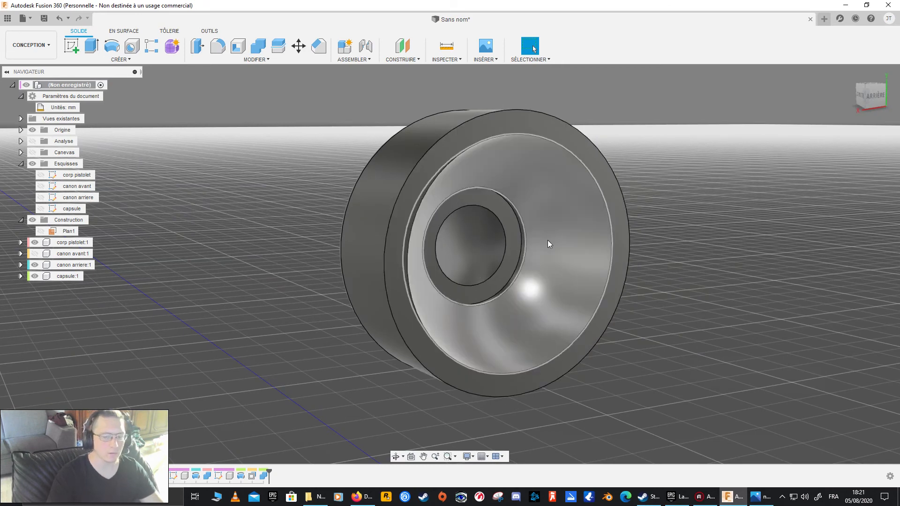
{"action": "middle_click_drag", "start_coordinate": [519, 244], "coordinate": [420, 245], "text": "shift"}
{"action": "key", "text": "Escape"}
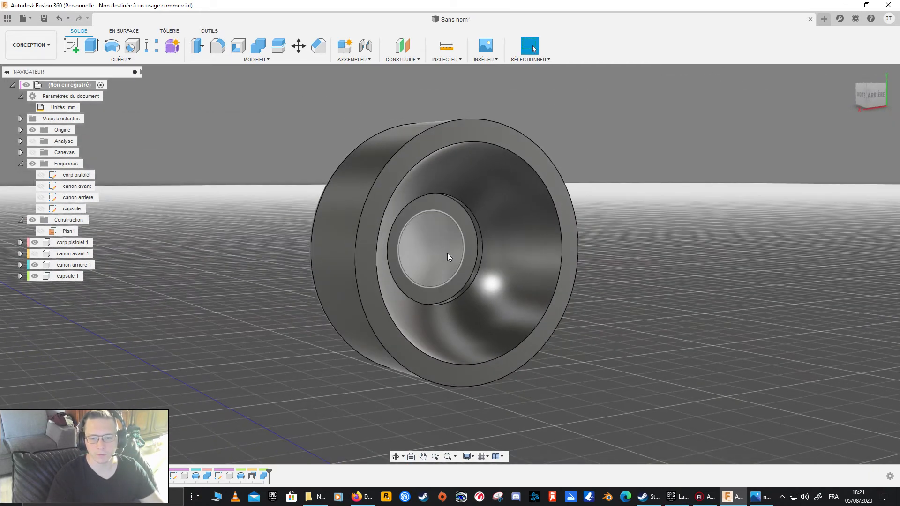
{"action": "left_click", "coordinate": [35, 254]}
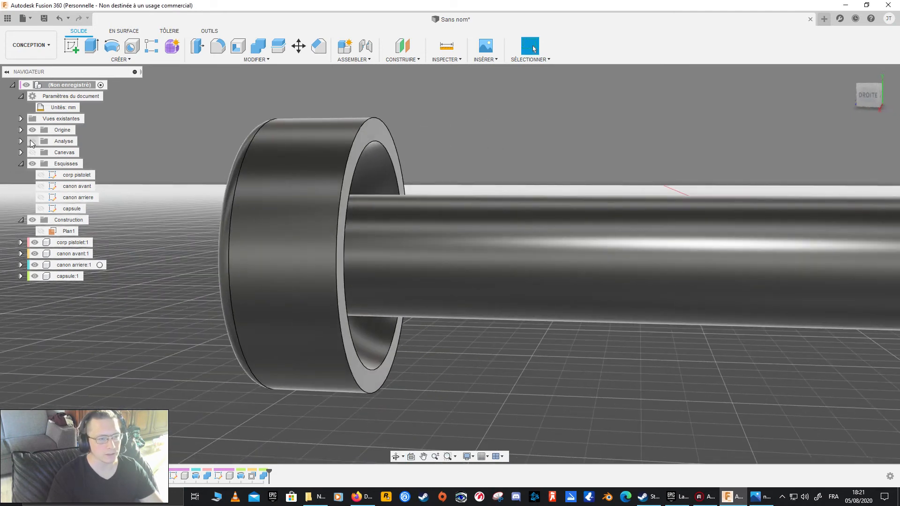
- Display the section analysis, hide the front barrel, and examine the cap and pistol body in cross-section from the side
{"action": "left_click", "coordinate": [32, 141]}
{"action": "middle_click_drag", "start_coordinate": [191, 241], "coordinate": [90, 248], "text": "shift"}
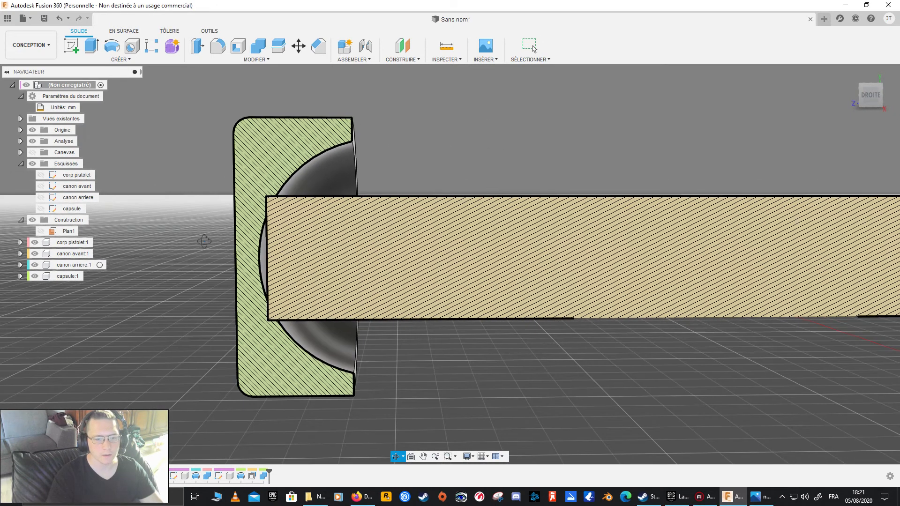
{"action": "left_click", "coordinate": [87, 254]}
{"action": "key", "text": "v"}
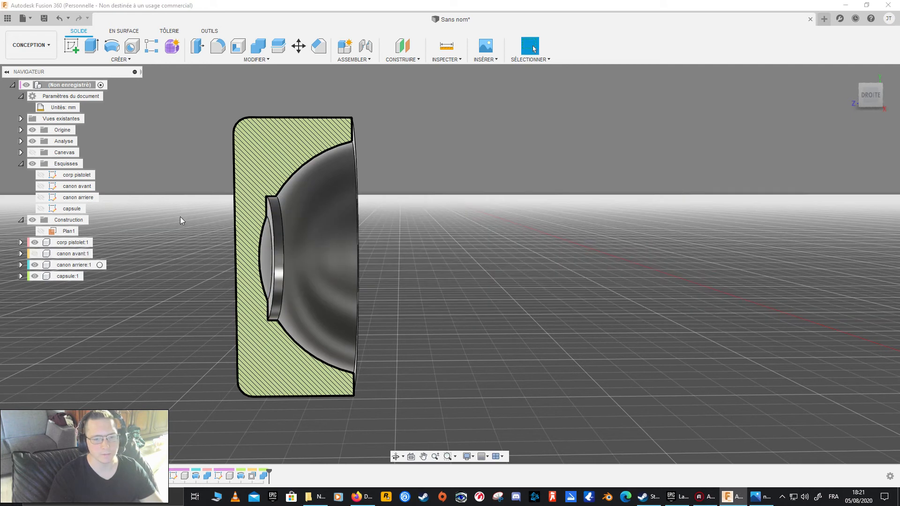
{"action": "middle_click_drag", "start_coordinate": [272, 244], "coordinate": [462, 242], "text": "shift"}
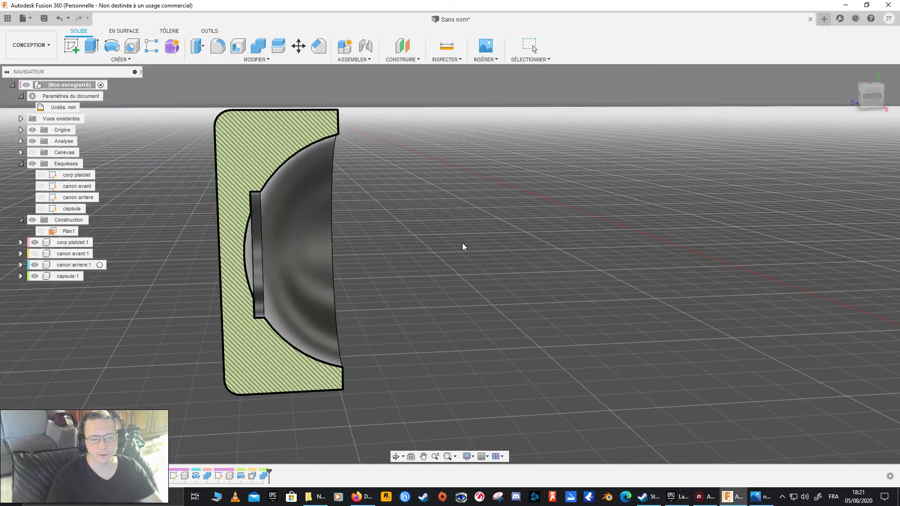
{"action": "scroll", "coordinate": [455, 244], "scroll_direction": "down", "scroll_amount": 8}
{"action": "middle_click_drag", "start_coordinate": [521, 231], "coordinate": [411, 233], "text": "shift"}
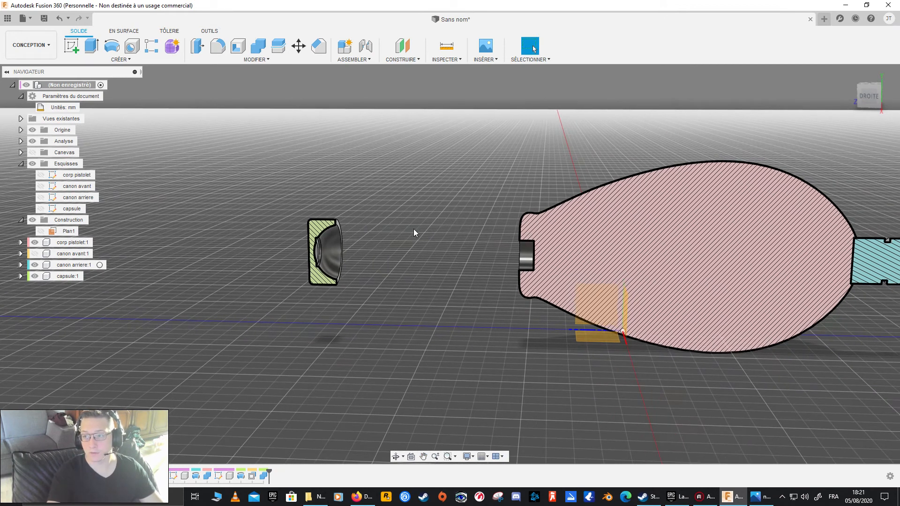
{"action": "left_click", "coordinate": [871, 96]}
{"action": "middle_click_drag", "start_coordinate": [413, 202], "coordinate": [296, 219]}
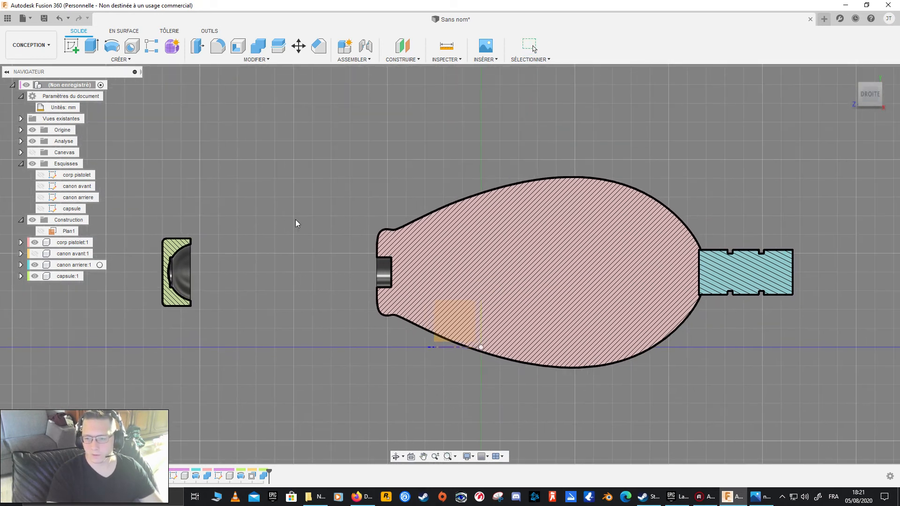
- Show the front barrel, turn off the section analysis, and display the canvas image to compare the model with the reference
{"action": "left_click", "coordinate": [33, 265]}
{"action": "left_click", "coordinate": [33, 141]}
{"action": "mouse_move", "coordinate": [329, 224]}
{"action": "middle_mouse_down", "text": "shift"}
{"action": "mouse_move", "coordinate": [372, 223]}
{"action": "mouse_move", "coordinate": [331, 219]}
{"action": "middle_mouse_up", "text": "shift"}
{"action": "left_click", "coordinate": [33, 141]}
{"action": "left_click", "coordinate": [33, 141]}
{"action": "left_click", "coordinate": [29, 154]}
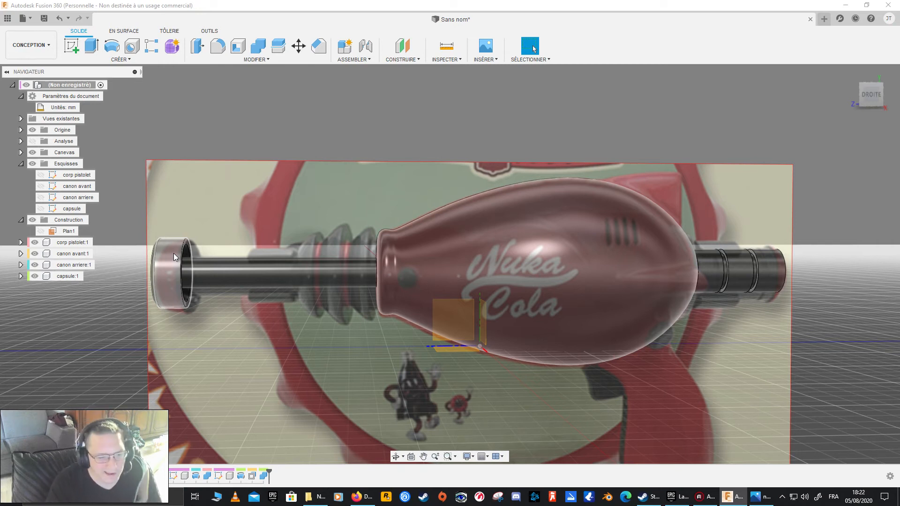
- Hide the canvas, the pistol body, and the front and rear barrels so only the cap stays displayed
{"action": "left_click", "coordinate": [70, 255]}
{"action": "left_click", "coordinate": [38, 265], "text": "ctrl"}
{"action": "left_click", "coordinate": [35, 264]}
{"action": "left_click", "coordinate": [35, 242]}
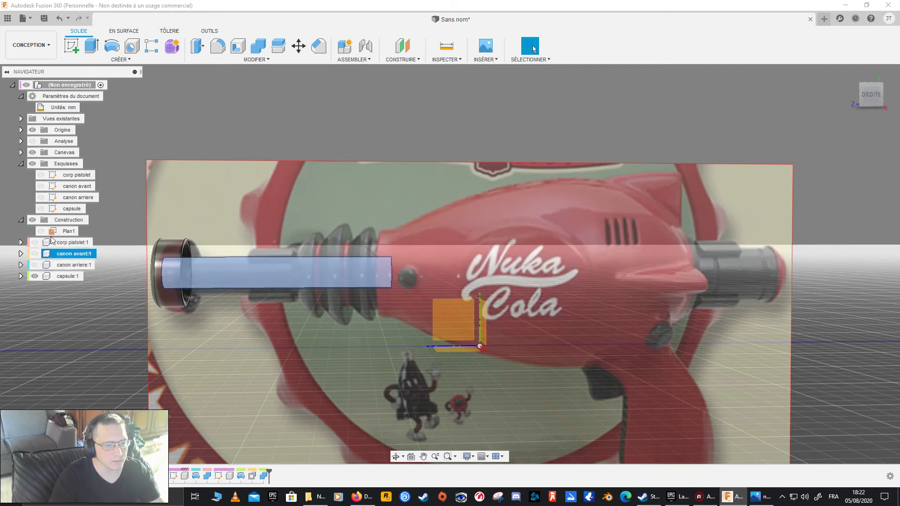
{"action": "left_click", "coordinate": [33, 153]}
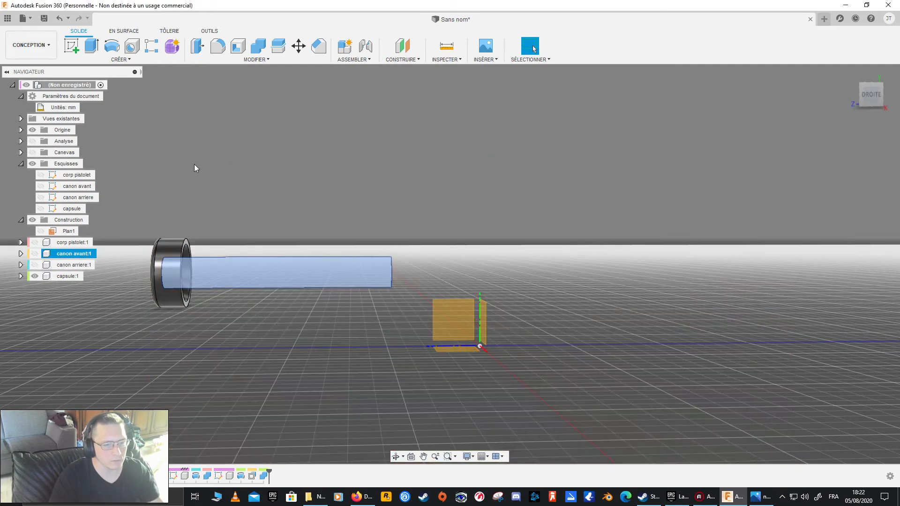
{"action": "key", "text": "v"}
- Start a sketch on the cap's flat ring-shaped rear face and view it straight on
{"action": "middle_click_drag", "start_coordinate": [249, 219], "coordinate": [352, 288], "text": "shift"}
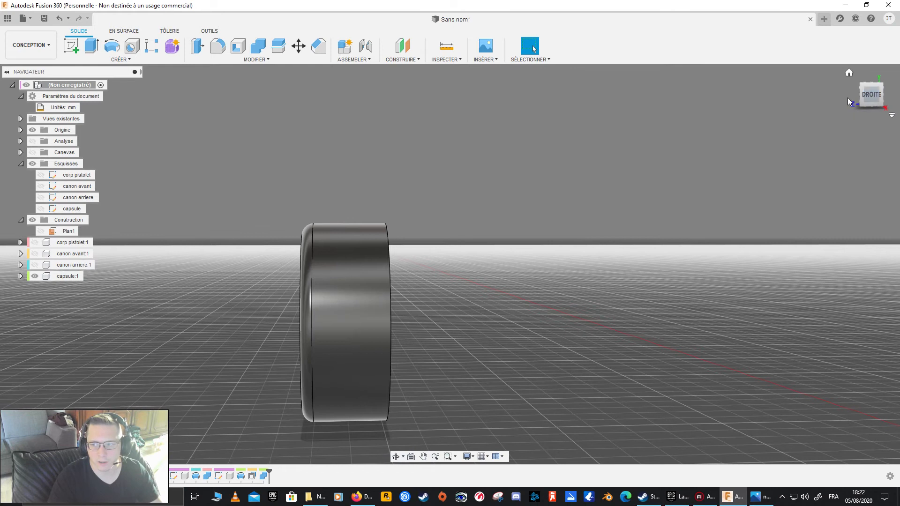
{"action": "left_click", "coordinate": [868, 97]}
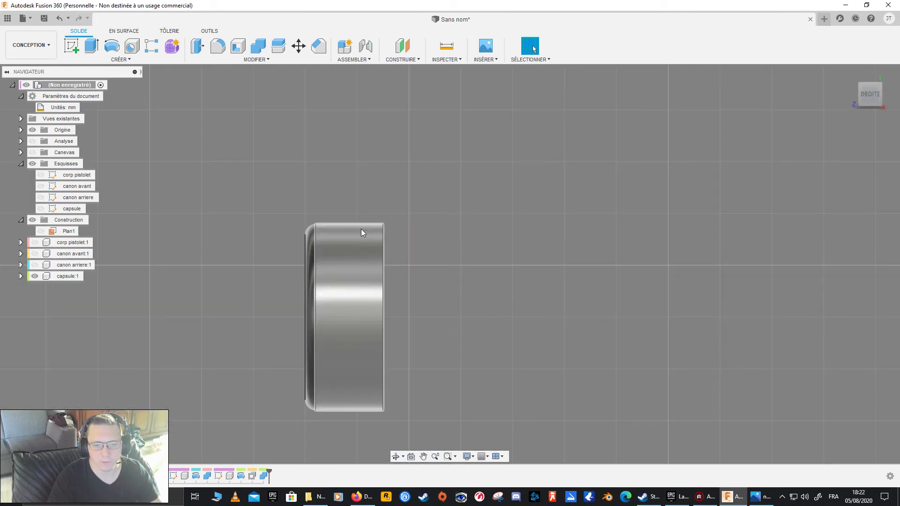
{"action": "middle_click_drag", "start_coordinate": [401, 238], "coordinate": [391, 215], "text": "shift"}
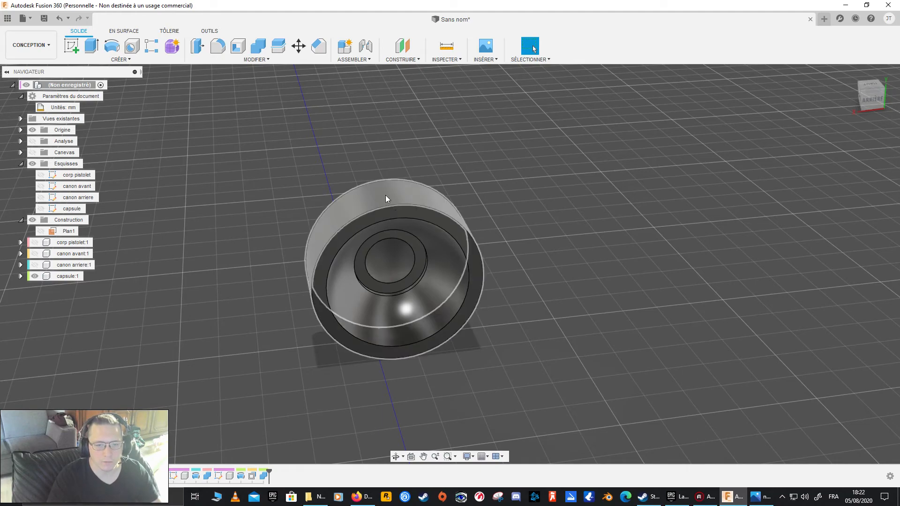
{"action": "left_click", "coordinate": [395, 202]}
{"action": "middle_click_drag", "start_coordinate": [219, 284], "coordinate": [222, 319], "text": "shift"}
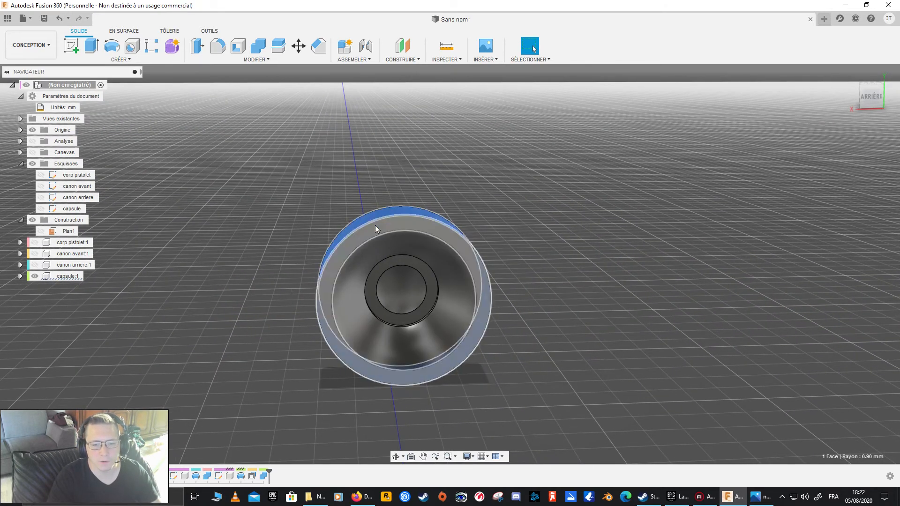
{"action": "left_click", "coordinate": [870, 97]}
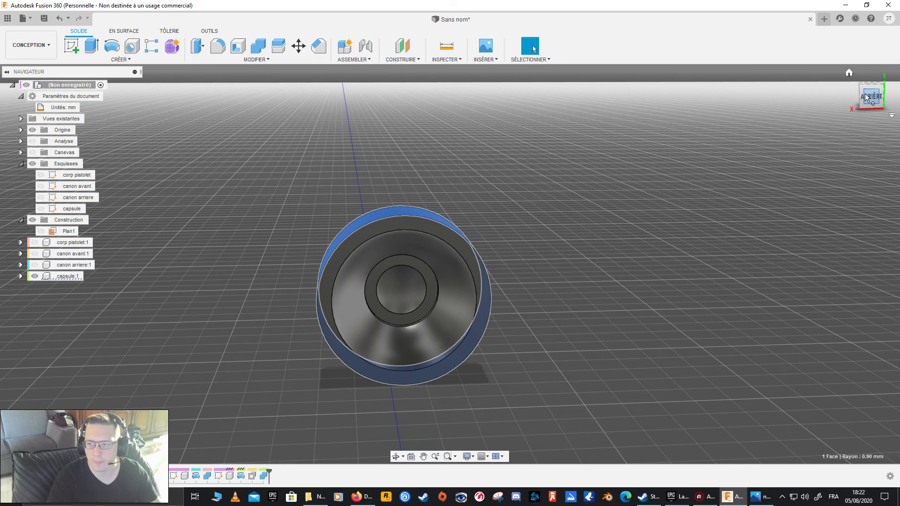
{"action": "mouse_move", "coordinate": [386, 163]}
{"action": "middle_mouse_down", "text": "shift"}
{"action": "mouse_move", "coordinate": [348, 161]}
{"action": "mouse_move", "coordinate": [375, 168]}
{"action": "middle_mouse_up", "text": "shift"}
{"action": "left_click", "coordinate": [380, 213]}
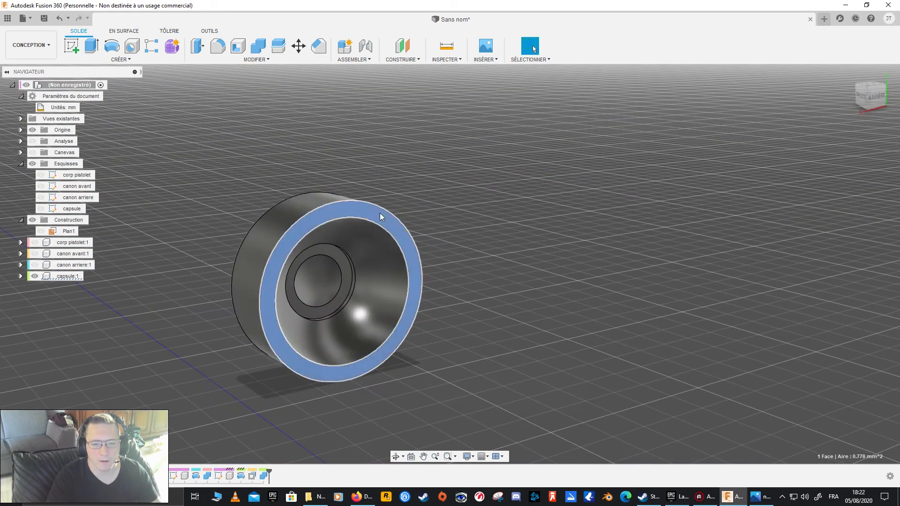
{"action": "left_click", "coordinate": [70, 47]}
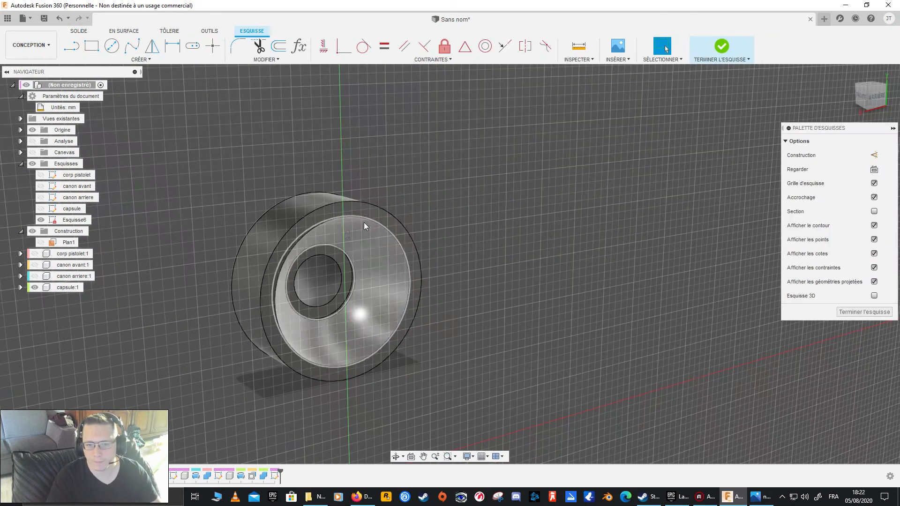
{"action": "left_click", "coordinate": [375, 216]}
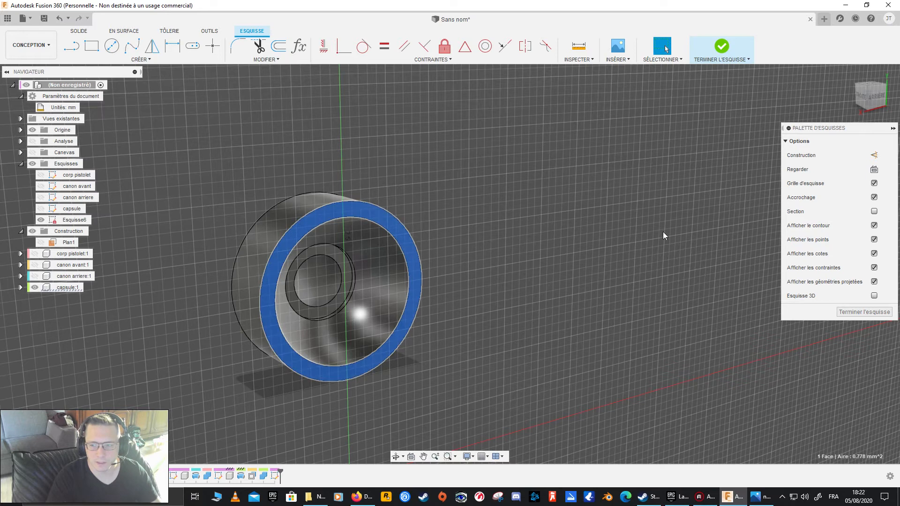
{"action": "left_click", "coordinate": [871, 99]}
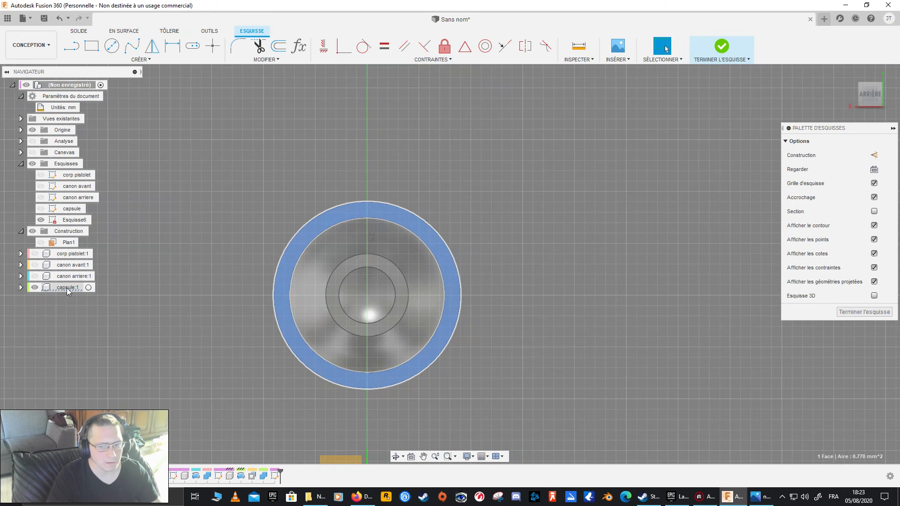
{"action": "left_click", "coordinate": [159, 296]}
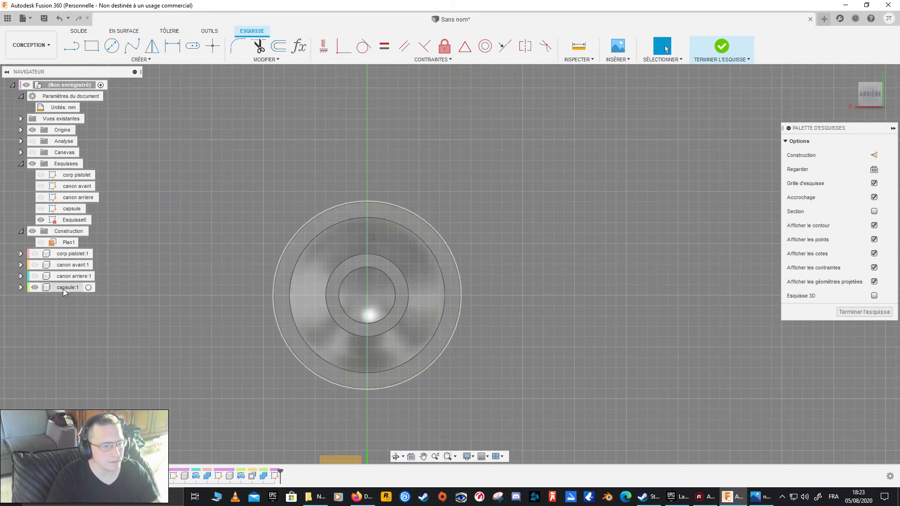
- Rename the new sketch on the cap's rear face as raynure capsule
{"action": "double_click", "coordinate": [77, 220]}
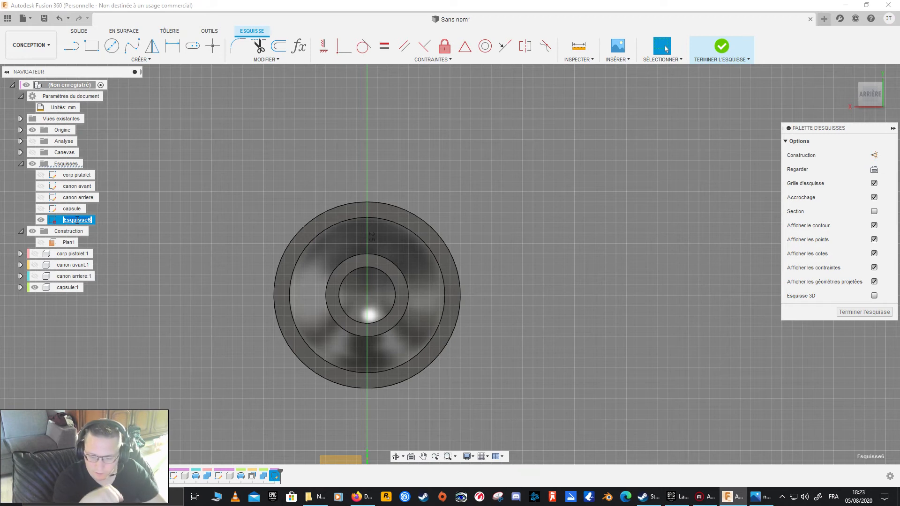
{"action": "type", "text": "e"}
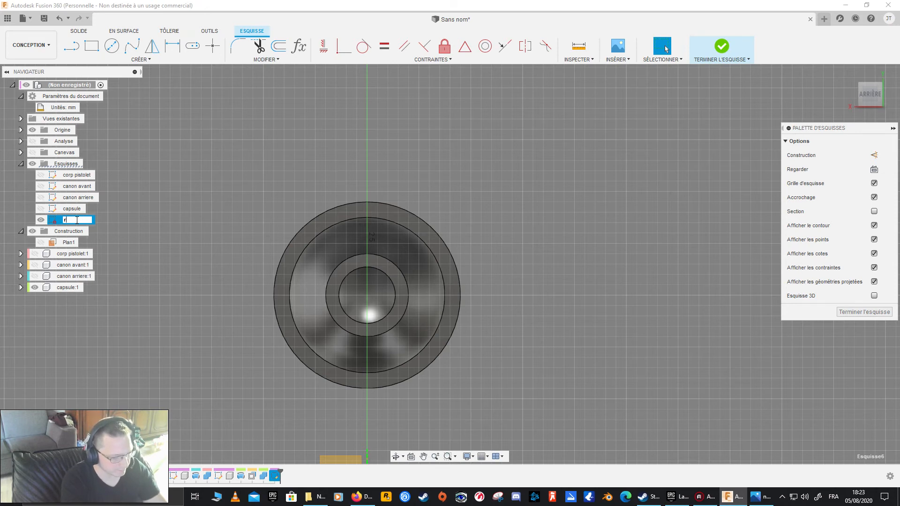
{"action": "type", "text": "aynure capsule"}
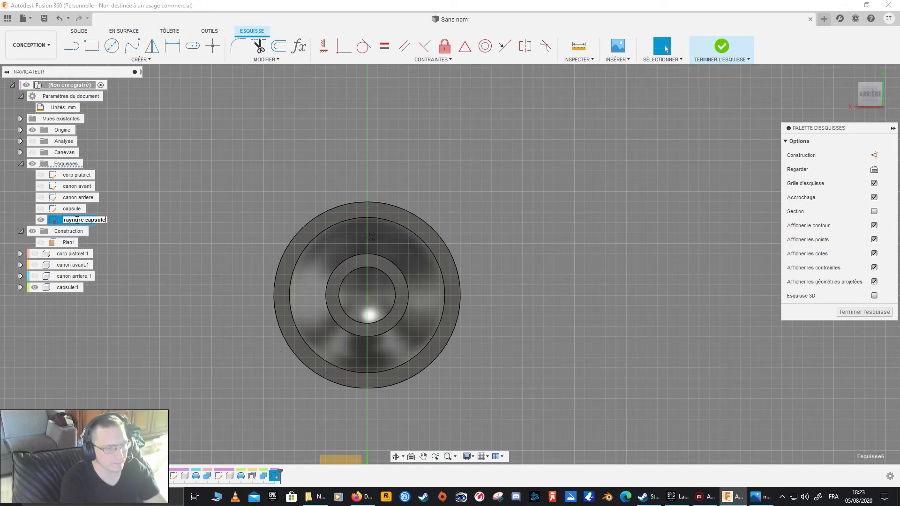
{"action": "key", "text": "Return"}
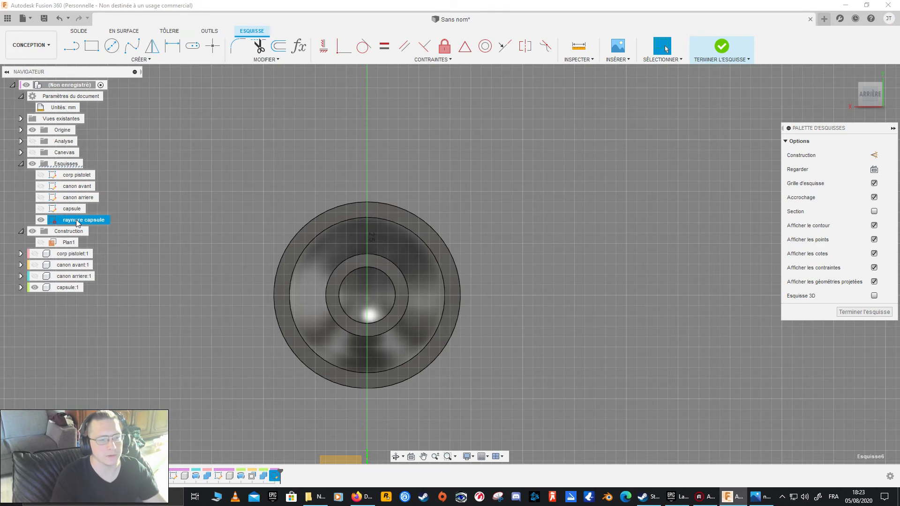
- Draw a rectangle across the top of the cap's outer edge, centred on the vertical axis
{"action": "scroll", "coordinate": [405, 172], "scroll_direction": "up", "scroll_amount": 10}
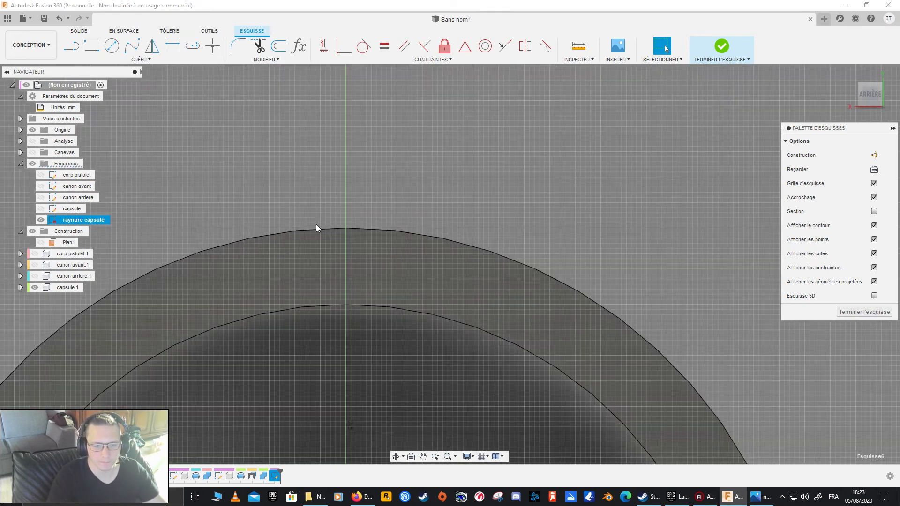
{"action": "scroll", "coordinate": [335, 225], "scroll_direction": "down", "scroll_amount": 3}
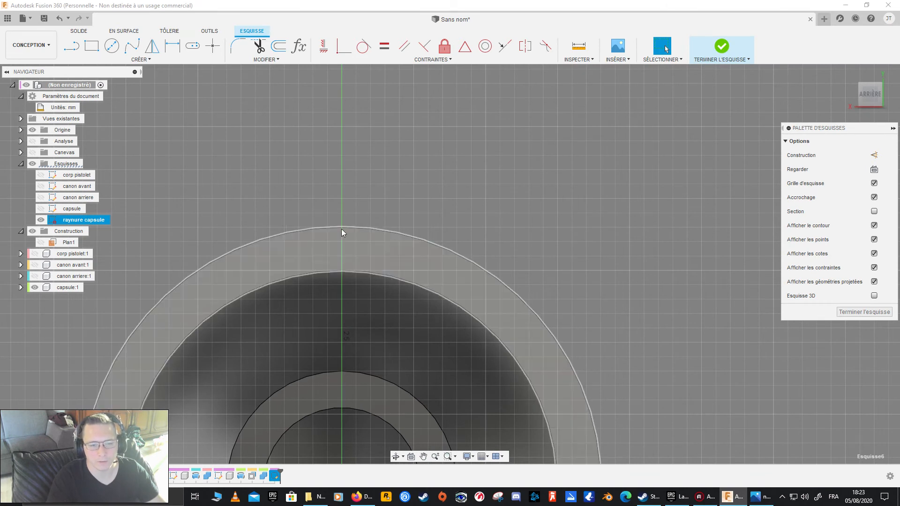
{"action": "left_click", "coordinate": [94, 49]}
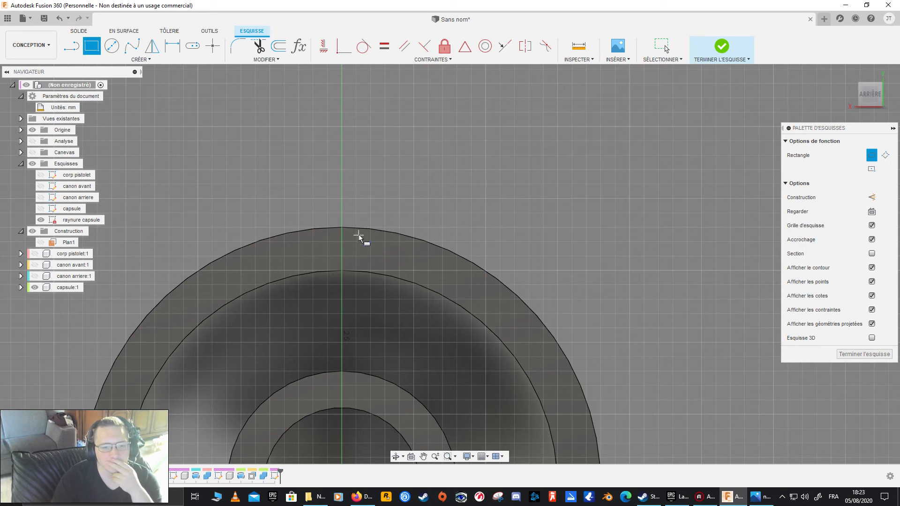
{"action": "scroll", "coordinate": [335, 239], "scroll_direction": "up", "scroll_amount": 5}
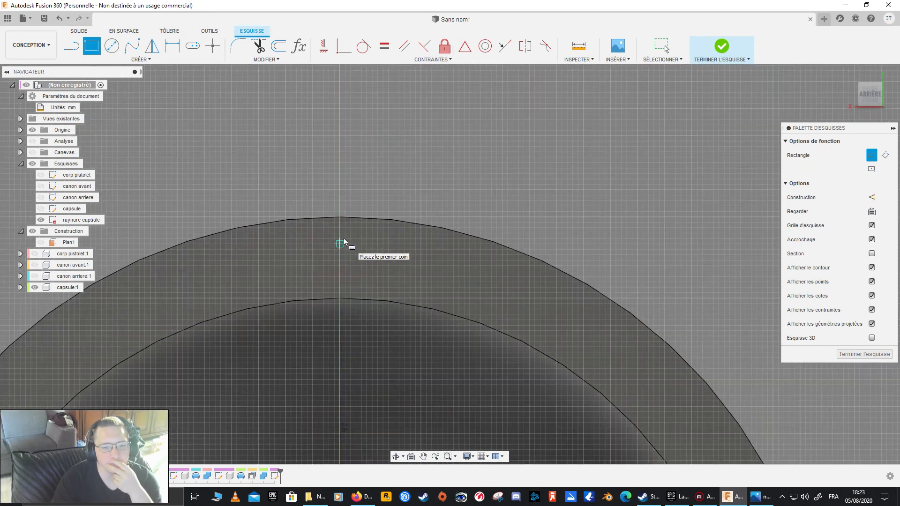
{"action": "scroll", "coordinate": [335, 248], "scroll_direction": "up", "scroll_amount": 3}
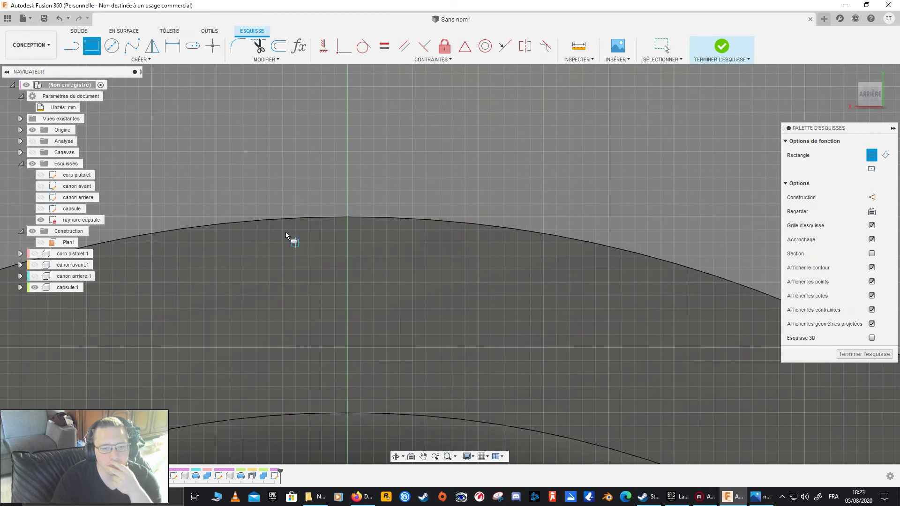
{"action": "left_click", "coordinate": [282, 191]}
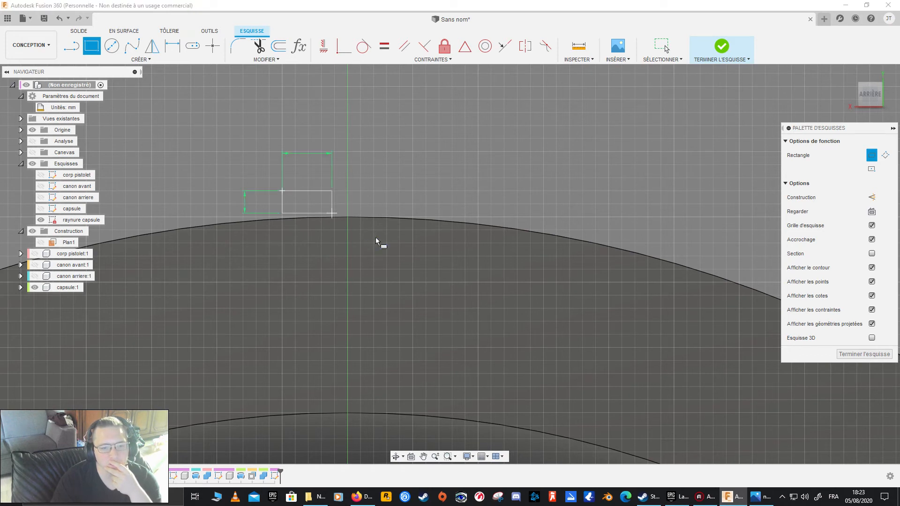
{"action": "left_click", "coordinate": [412, 282]}
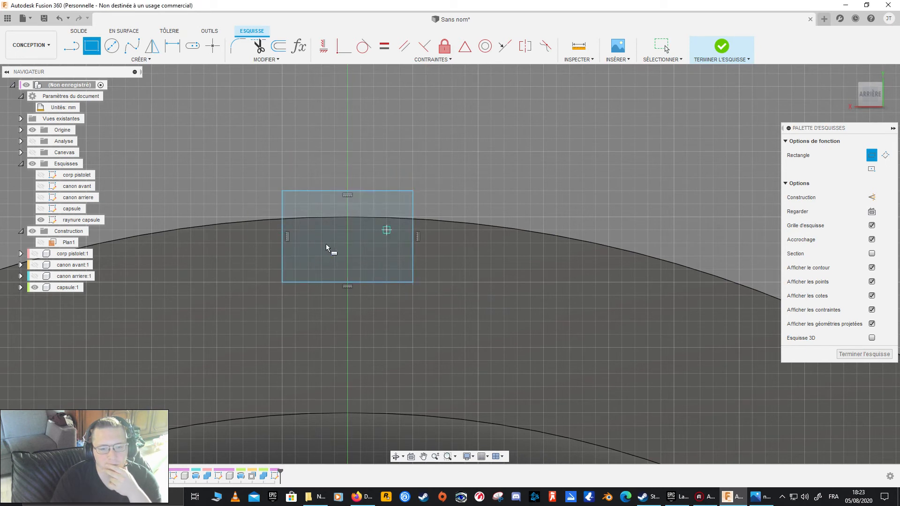
- Draw two slanted lines from the rectangle's lower edge out to the points where its sides cross the cap's outer edge
{"action": "left_click", "coordinate": [71, 45]}
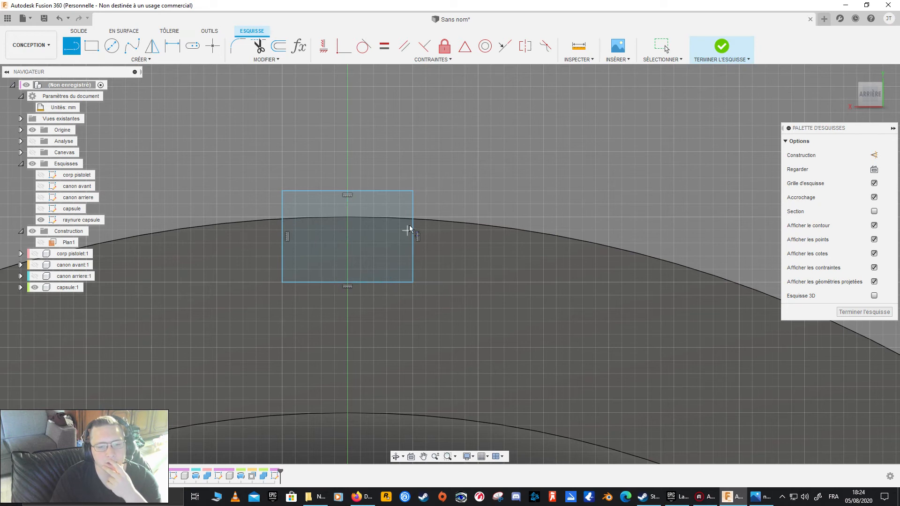
{"action": "left_click", "coordinate": [387, 282]}
{"action": "left_click", "coordinate": [412, 216]}
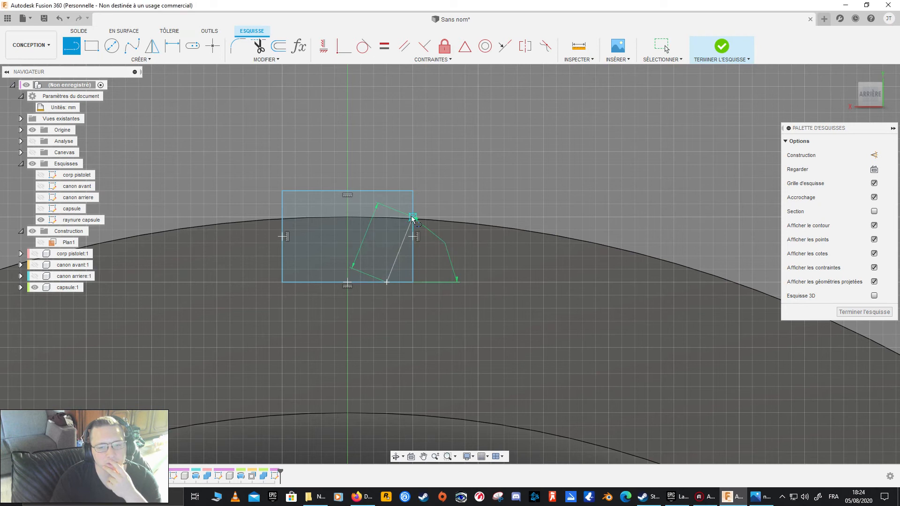
{"action": "left_click", "coordinate": [308, 282]}
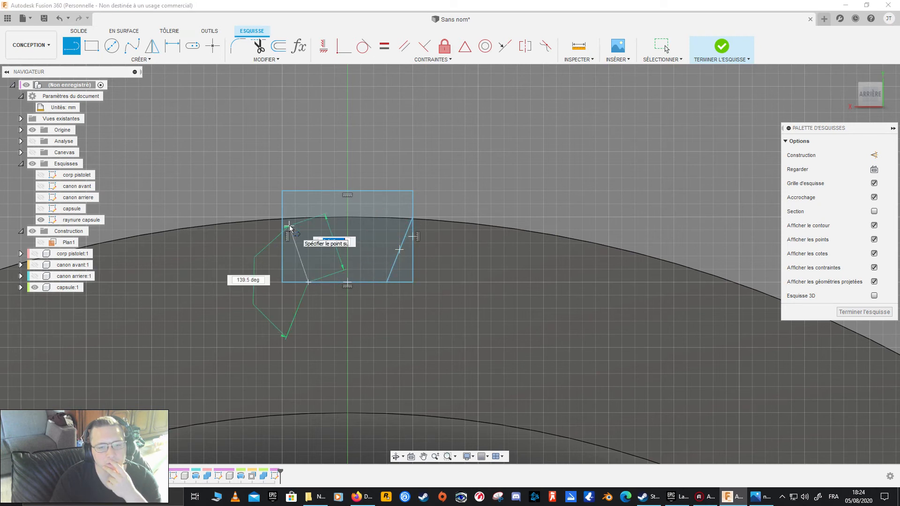
{"action": "double_click", "coordinate": [281, 218]}
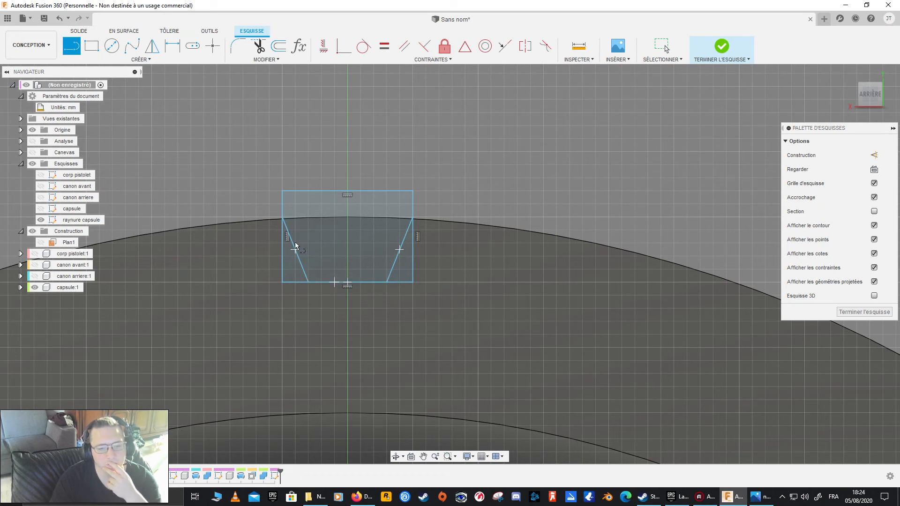
- Draw two flatter slanted lines from the same side crossing points to the lower edge, closer to the vertical axis
{"action": "left_click", "coordinate": [283, 218]}
{"action": "double_click", "coordinate": [334, 282]}
{"action": "left_click", "coordinate": [360, 281]}
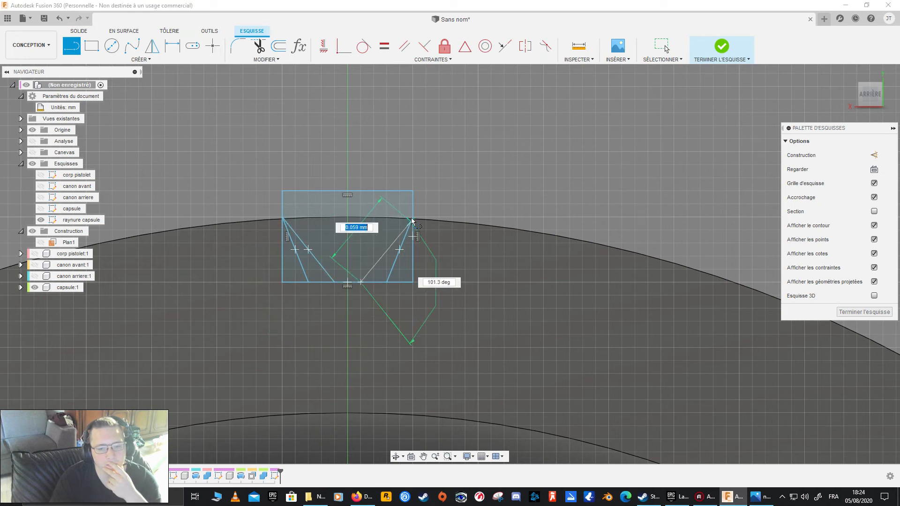
{"action": "double_click", "coordinate": [412, 219]}
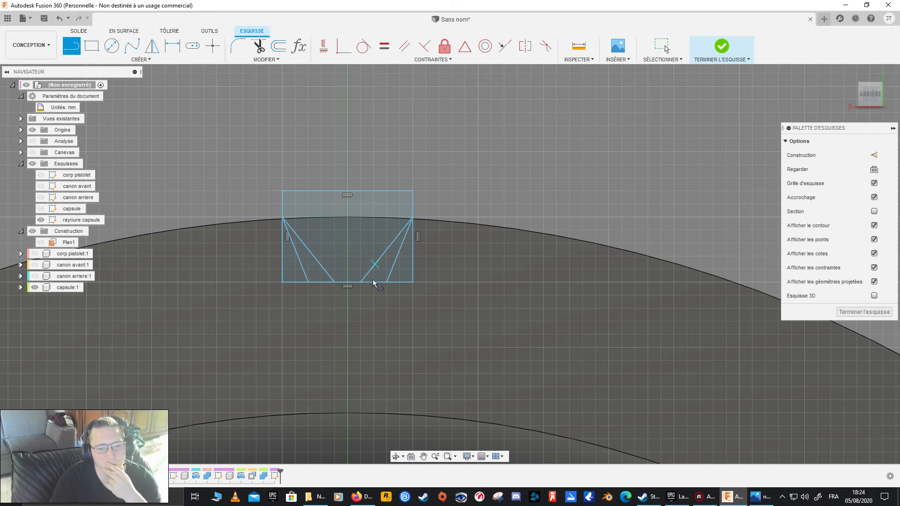
{"action": "left_click", "coordinate": [283, 218]}
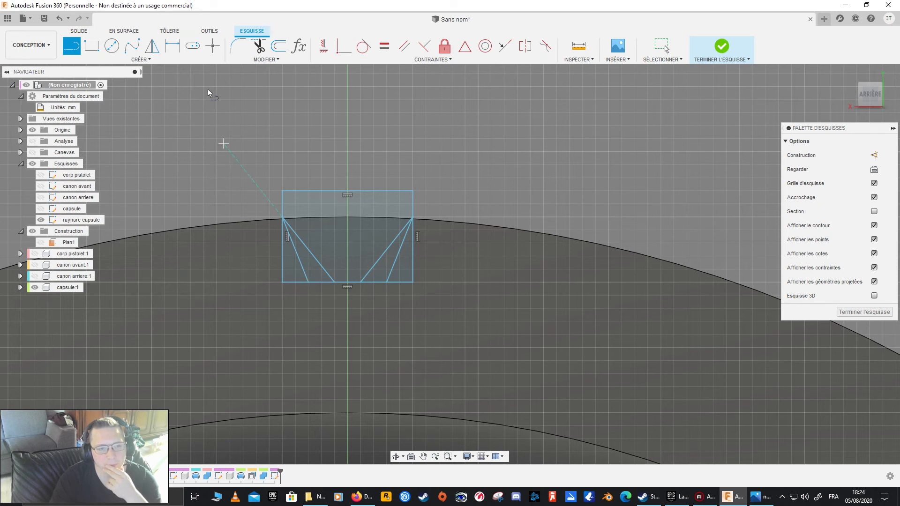
- Trim away the two steeper outer slanted lines inside the rectangle
{"action": "left_click", "coordinate": [253, 48]}
{"action": "left_click", "coordinate": [299, 263]}
{"action": "left_click", "coordinate": [391, 275]}
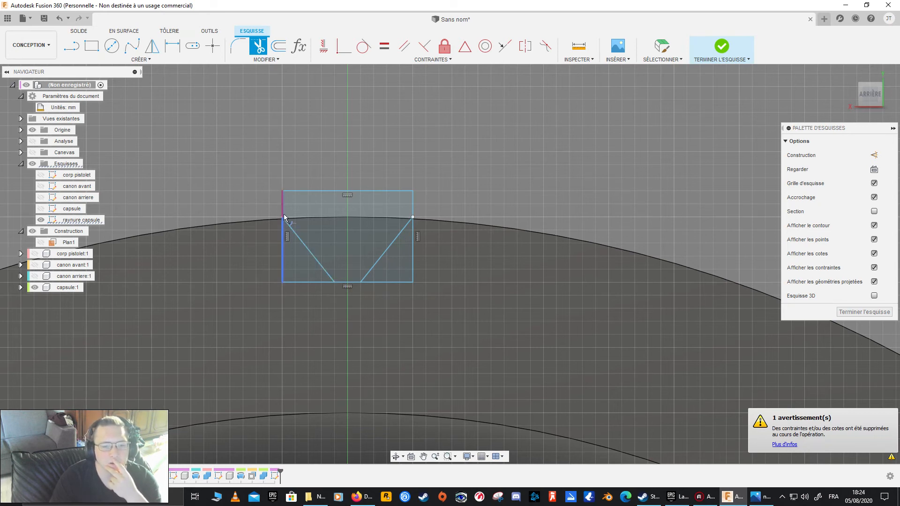
- Draw two slanted lines converging from the cap's outer edge to the rectangle's lower edge, symmetric about the vertical axis
{"action": "left_click", "coordinate": [73, 47]}
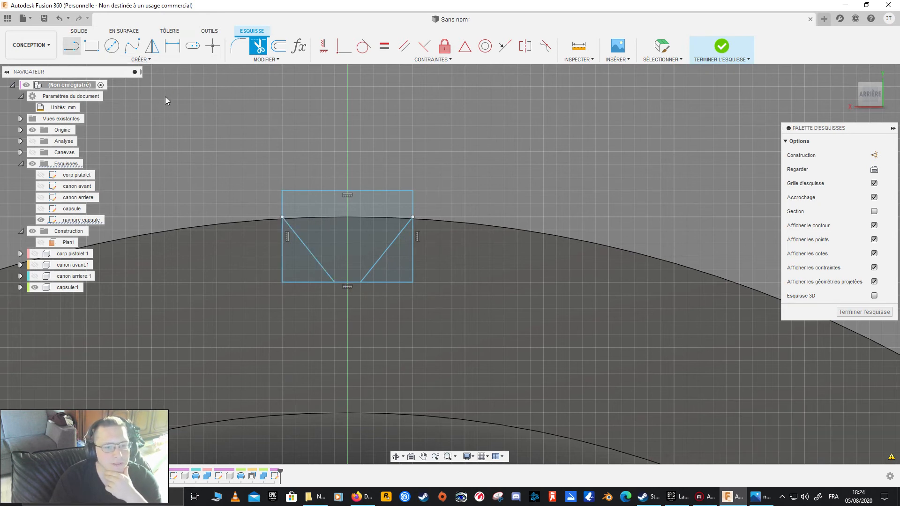
{"action": "left_click", "coordinate": [308, 217]}
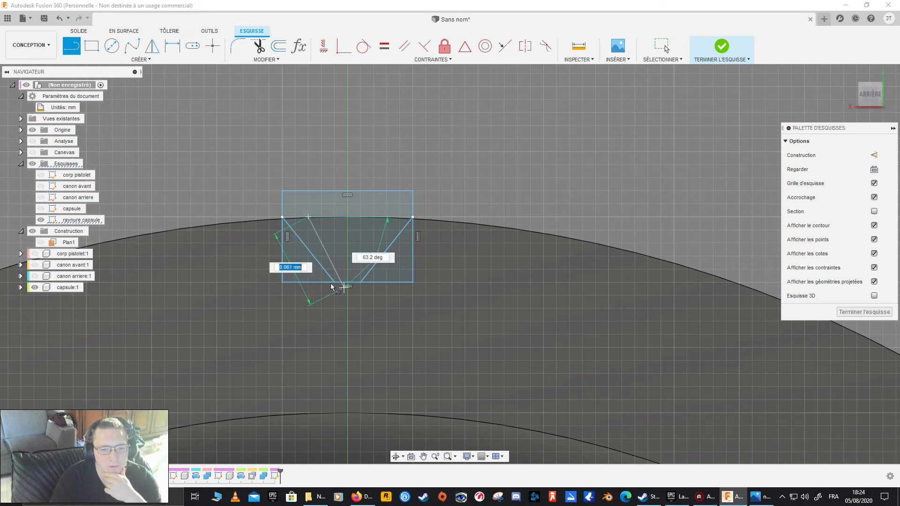
{"action": "double_click", "coordinate": [333, 283]}
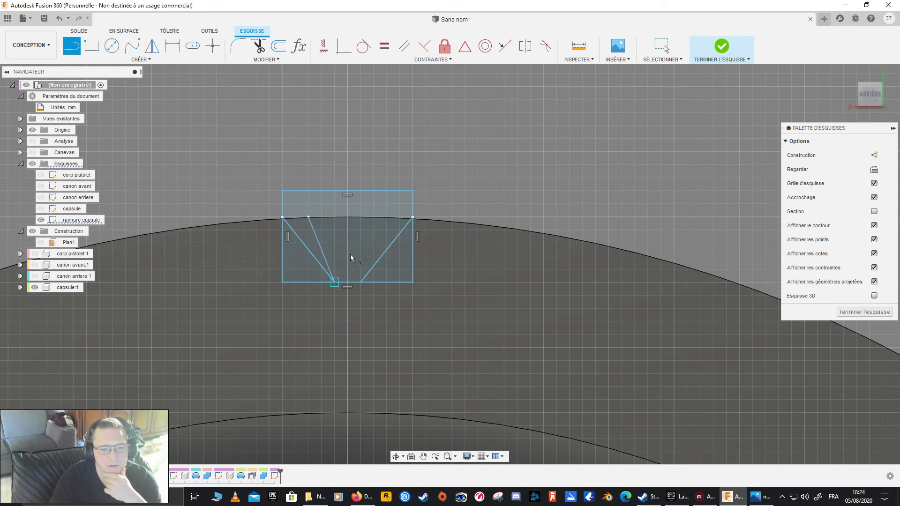
{"action": "left_click", "coordinate": [386, 217]}
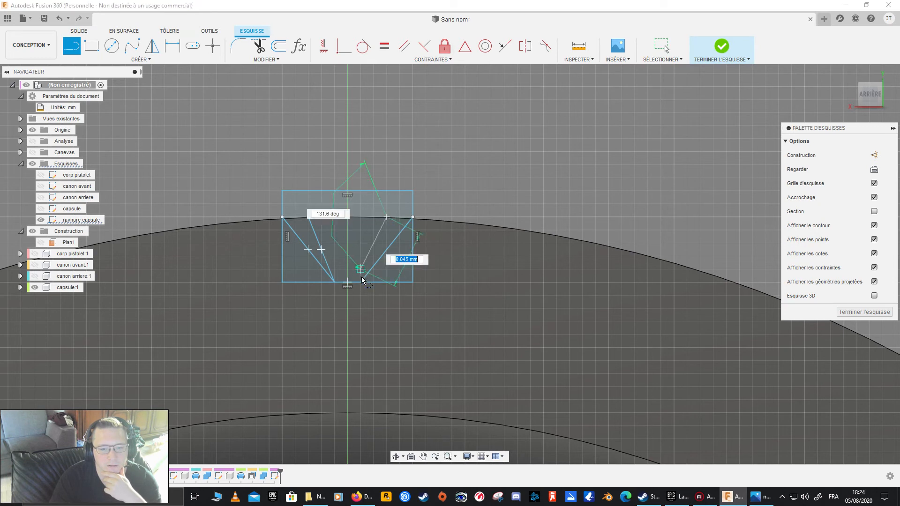
{"action": "double_click", "coordinate": [361, 282]}
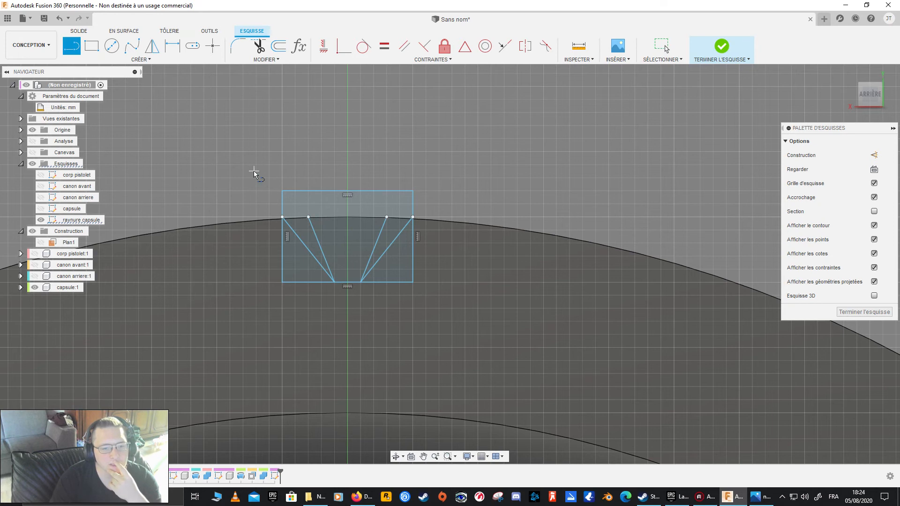
- Trim away the two slanted lines that start at the rectangle's sides, keeping the inner pair
{"action": "left_click", "coordinate": [259, 46]}
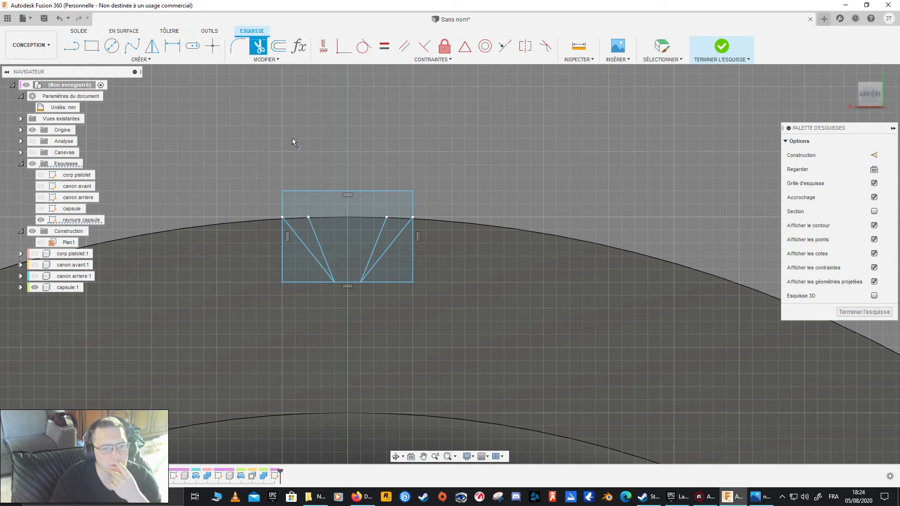
{"action": "left_click", "coordinate": [291, 231]}
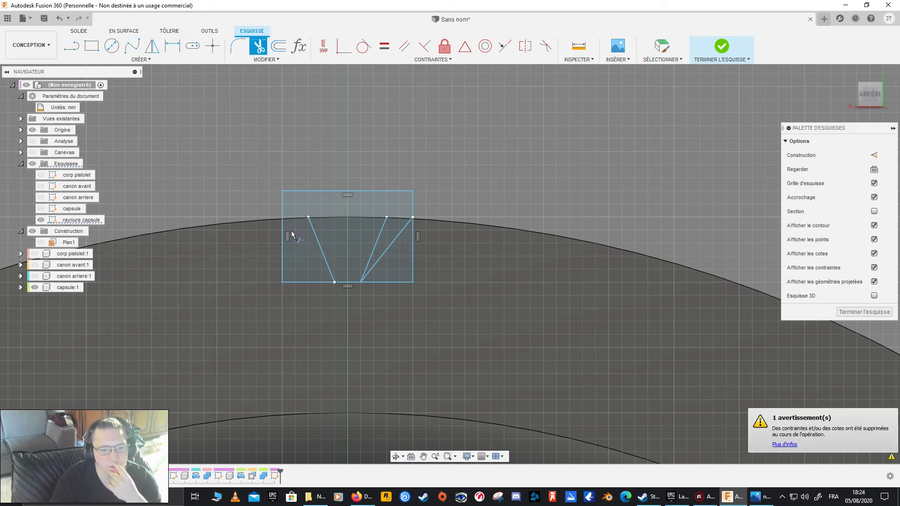
{"action": "left_click", "coordinate": [387, 248]}
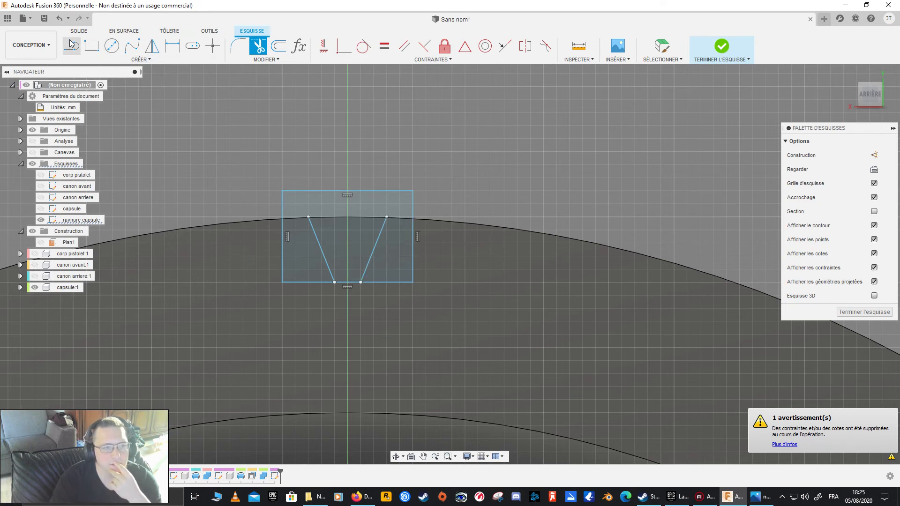
- Draw vertical lines from the upper ends of both slanted lines to the rectangle's upper edge, closing the tapered groove profile
{"action": "key", "text": "l"}
{"action": "left_click", "coordinate": [308, 217]}
{"action": "left_click", "coordinate": [308, 190]}
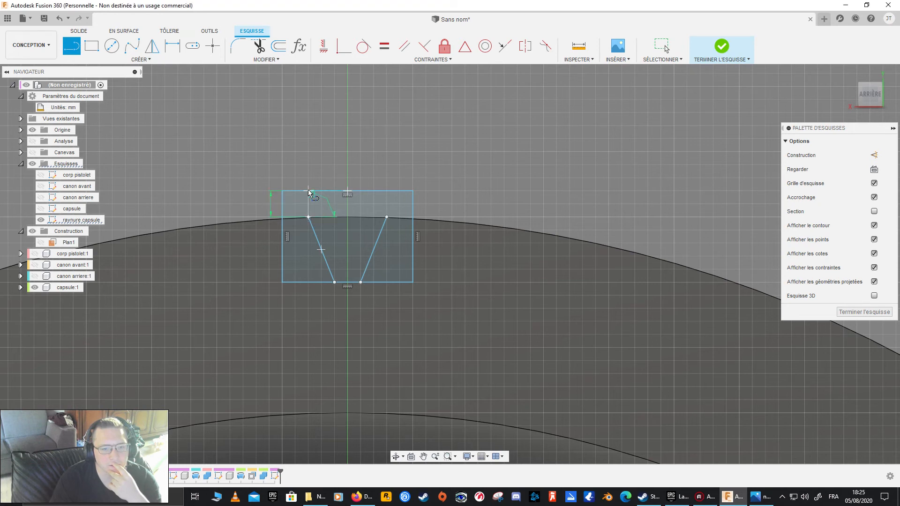
{"action": "left_click", "coordinate": [387, 217]}
{"action": "left_click", "coordinate": [387, 190]}
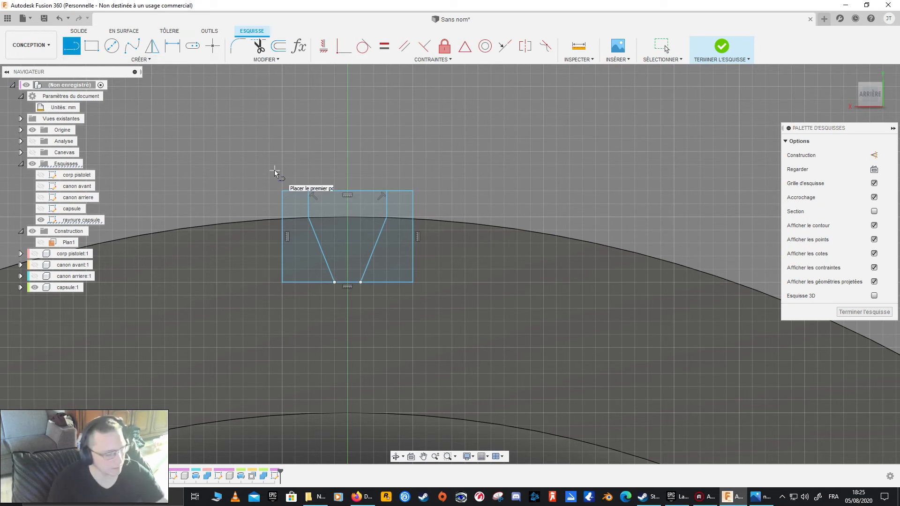
{"action": "key", "text": "Escape"}
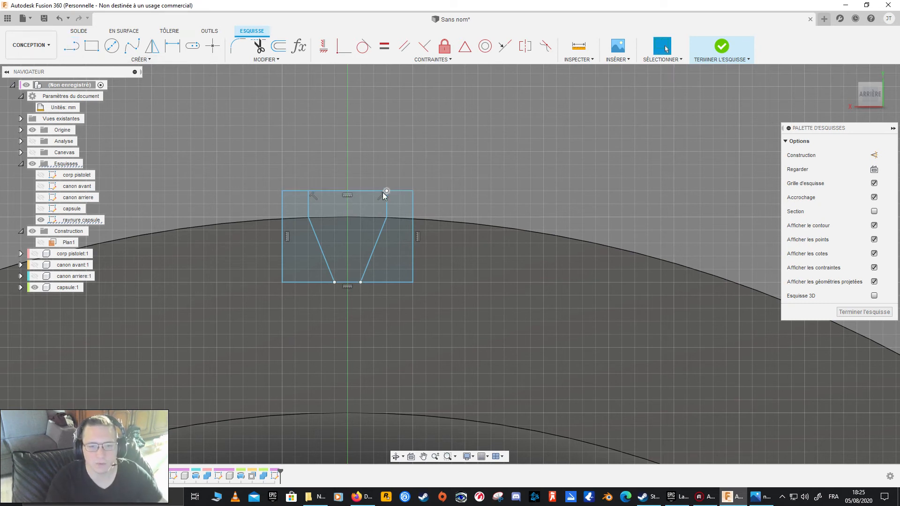
- Try to turn the side areas and outer edges of the rectangle into construction geometry
{"action": "left_click", "coordinate": [405, 217]}
{"action": "left_click", "coordinate": [297, 246]}
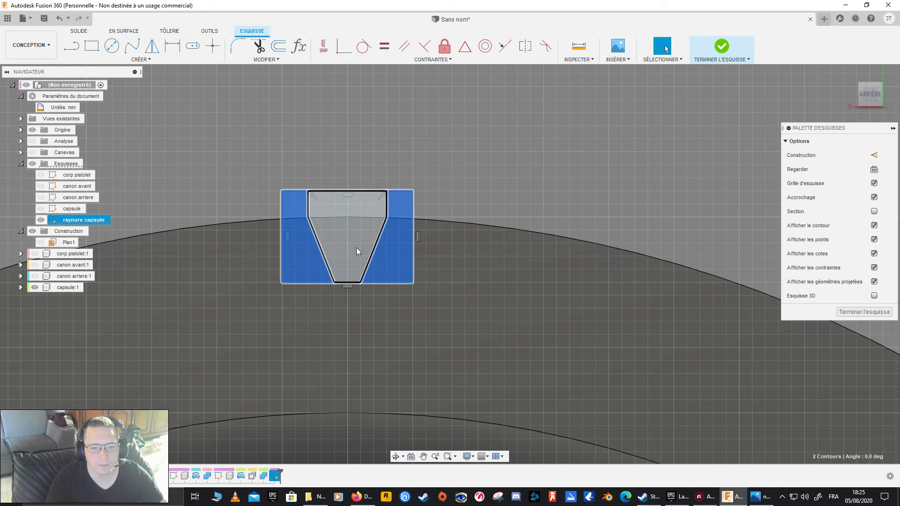
{"action": "left_click", "coordinate": [874, 155]}
{"action": "left_click", "coordinate": [523, 175]}
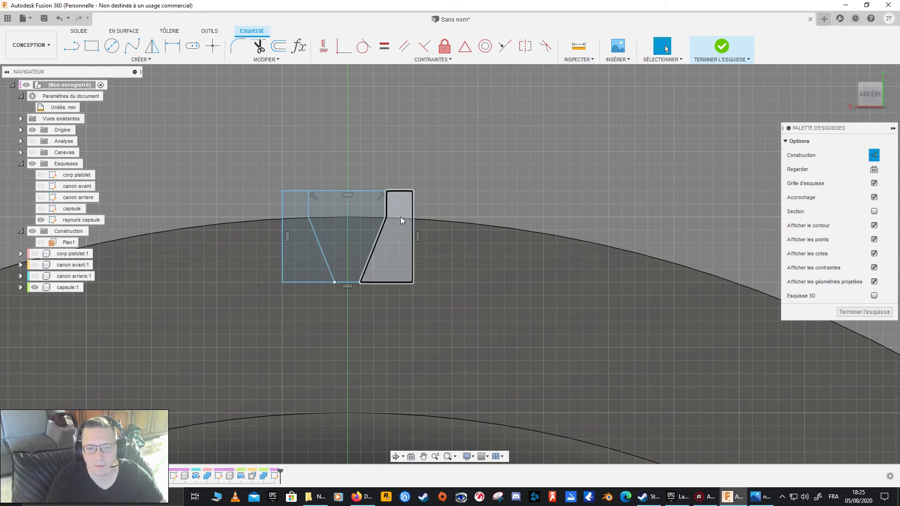
{"action": "left_click", "coordinate": [400, 283]}
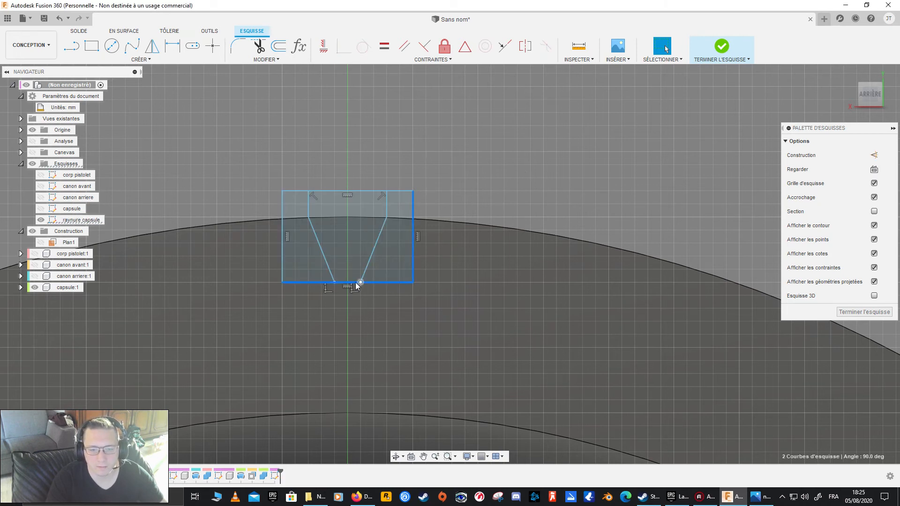
{"action": "left_click", "coordinate": [281, 211]}
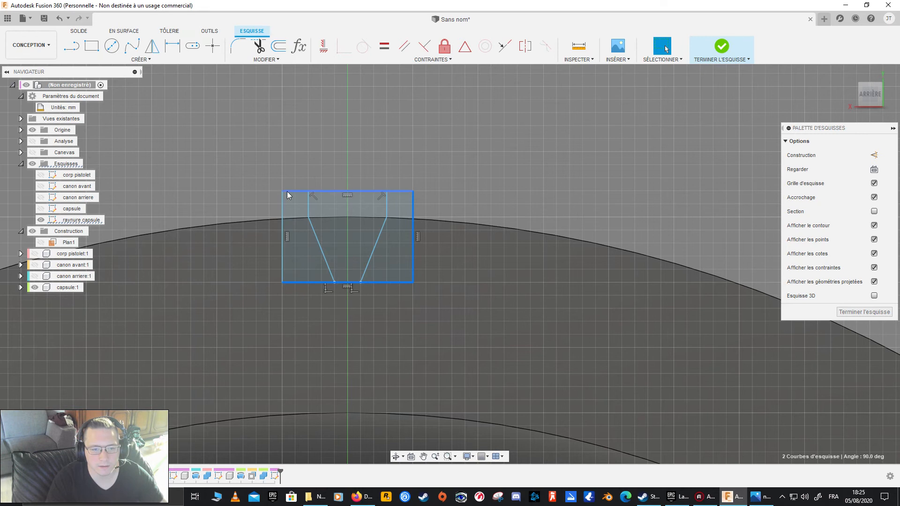
{"action": "key", "text": "Escape"}
{"action": "key", "text": "x"}
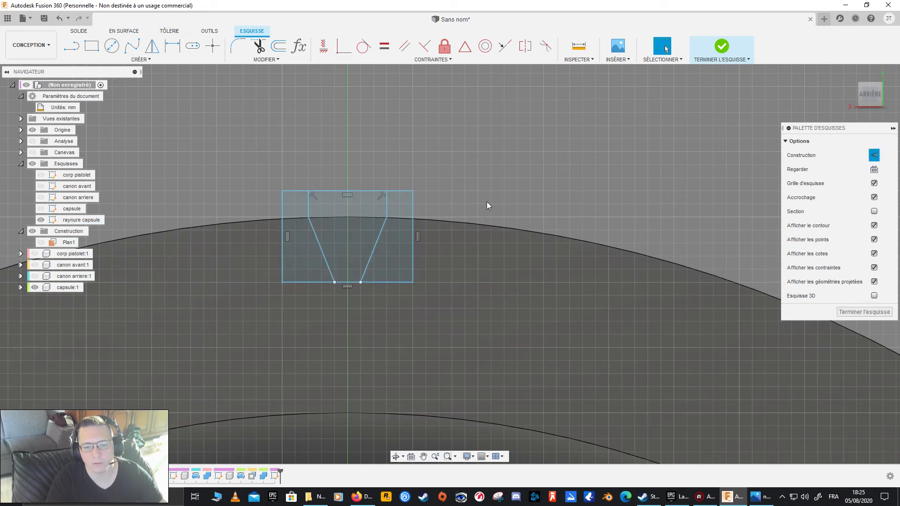
- Finish the groove profile sketch on the cap's rear face
{"action": "left_click", "coordinate": [348, 227]}
{"action": "mouse_move", "coordinate": [336, 238]}
{"action": "middle_mouse_down", "text": "shift"}
{"action": "mouse_move", "coordinate": [217, 259]}
{"action": "mouse_move", "coordinate": [254, 268]}
{"action": "mouse_move", "coordinate": [224, 271]}
{"action": "mouse_move", "coordinate": [243, 276]}
{"action": "middle_mouse_up", "text": "shift"}
{"action": "left_click", "coordinate": [864, 312]}
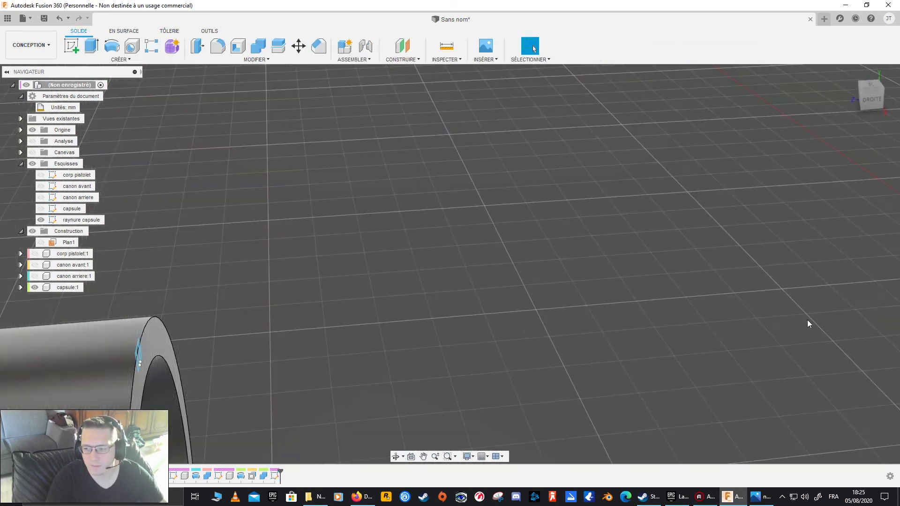
{"action": "scroll", "coordinate": [402, 277], "scroll_direction": "up", "scroll_amount": 5}
{"action": "middle_click_drag", "start_coordinate": [402, 276], "coordinate": [420, 269], "text": "shift"}
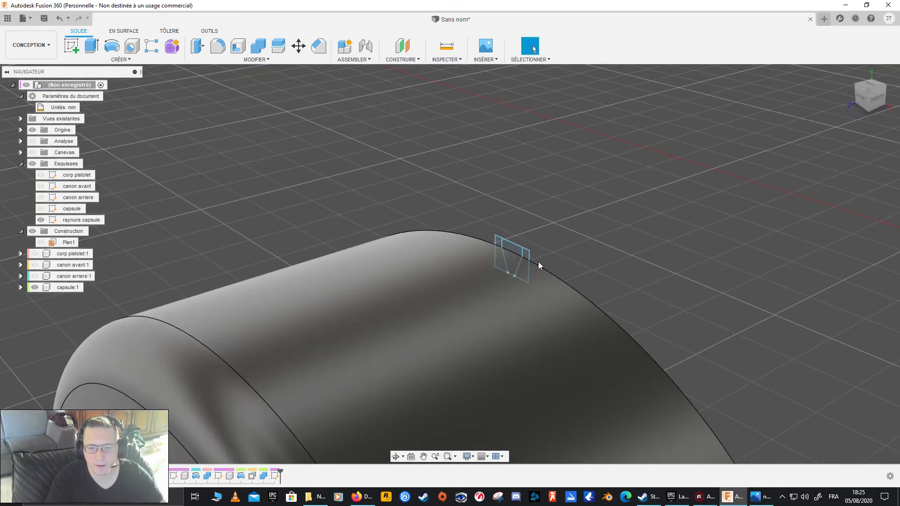
- Extrude the tapered groove profile along the cap's outer rim to a distance of -0.20 mm
{"action": "left_click", "coordinate": [513, 252]}
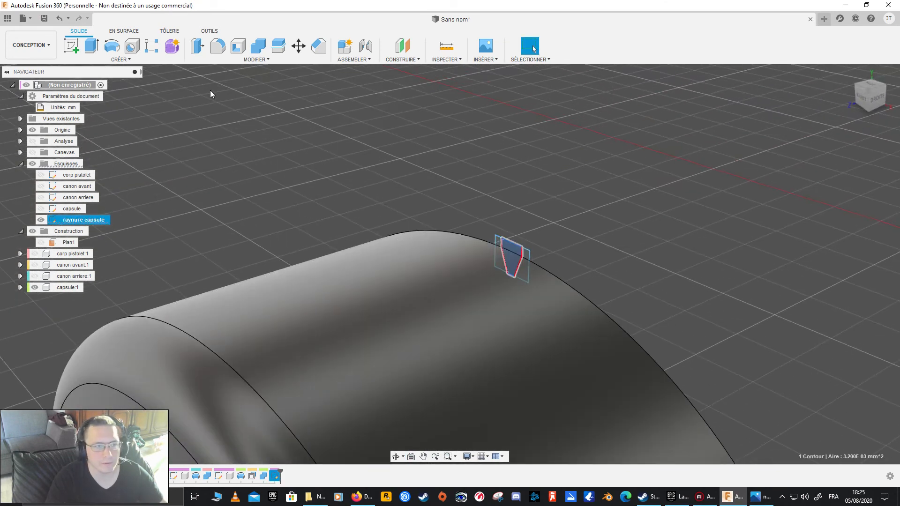
{"action": "left_click", "coordinate": [91, 47]}
{"action": "left_click_drag", "start_coordinate": [509, 260], "coordinate": [445, 285]}
{"action": "middle_click_drag", "start_coordinate": [445, 285], "coordinate": [475, 205], "text": "shift"}
{"action": "left_click", "coordinate": [870, 90]}
{"action": "mouse_move", "coordinate": [377, 323]}
{"action": "left_mouse_down"}
{"action": "mouse_move", "coordinate": [368, 323]}
{"action": "mouse_move", "coordinate": [416, 323]}
{"action": "mouse_move", "coordinate": [378, 324]}
{"action": "left_mouse_up"}
{"action": "middle_click_drag", "start_coordinate": [406, 327], "coordinate": [378, 235], "text": "shift"}
{"action": "mouse_move", "coordinate": [380, 236]}
{"action": "left_mouse_down"}
{"action": "mouse_move", "coordinate": [354, 240]}
{"action": "mouse_move", "coordinate": [370, 239]}
{"action": "left_mouse_up"}
{"action": "middle_click_drag", "start_coordinate": [369, 239], "coordinate": [373, 143], "text": "shift"}
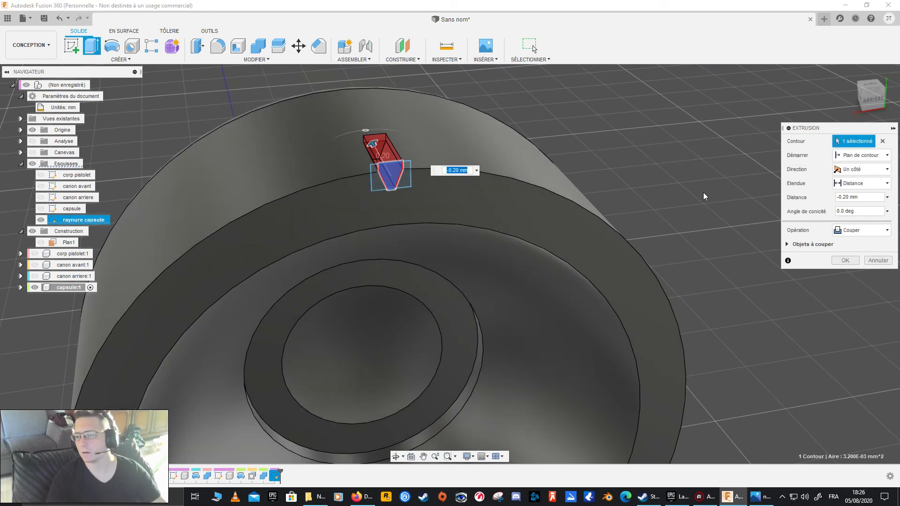
- Change the extrusion's operation from cut to new component and complete it
{"action": "left_click", "coordinate": [880, 233]}
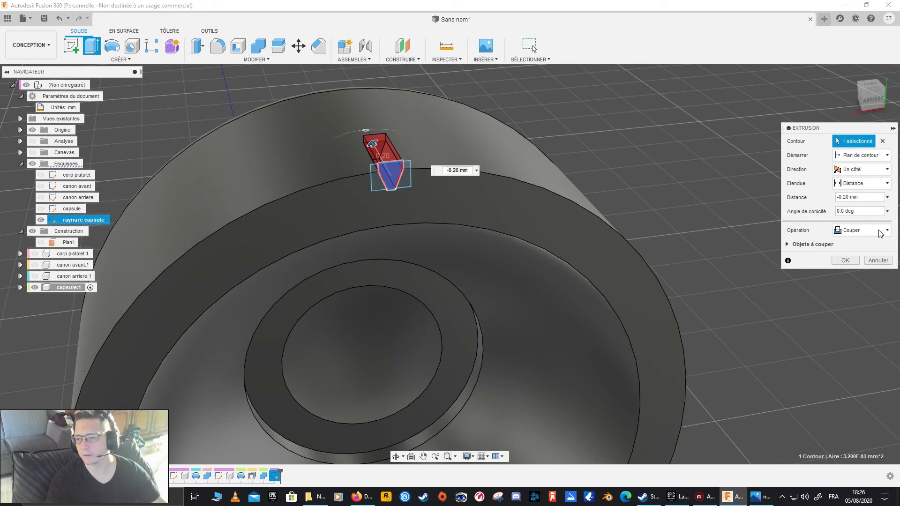
{"action": "left_click", "coordinate": [880, 234]}
{"action": "left_click", "coordinate": [858, 288]}
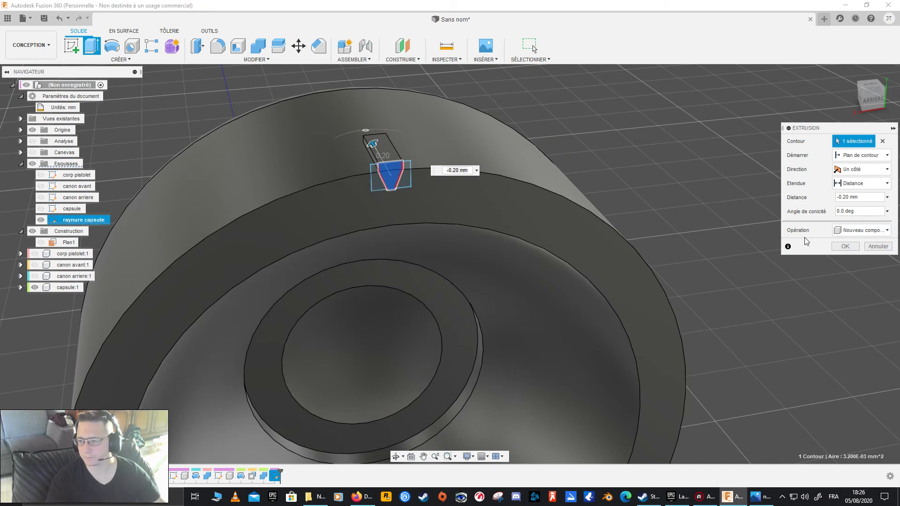
{"action": "left_click", "coordinate": [846, 246]}
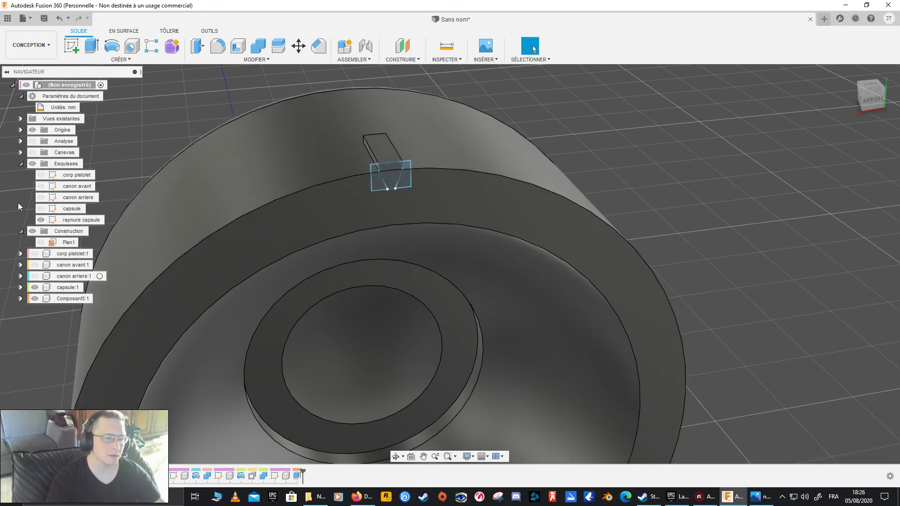
- Hide the groove sketch and rename the new extruded component as raynure capsule
{"action": "left_click", "coordinate": [41, 220]}
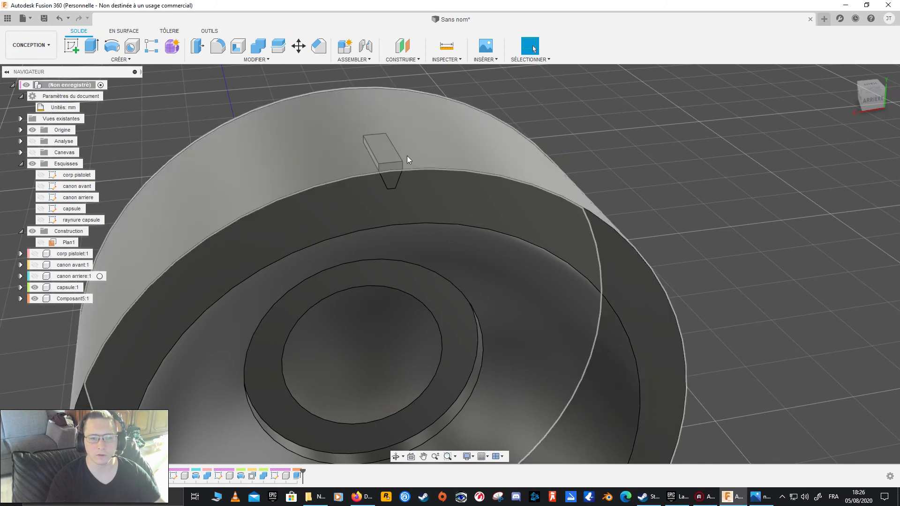
{"action": "double_click", "coordinate": [70, 299]}
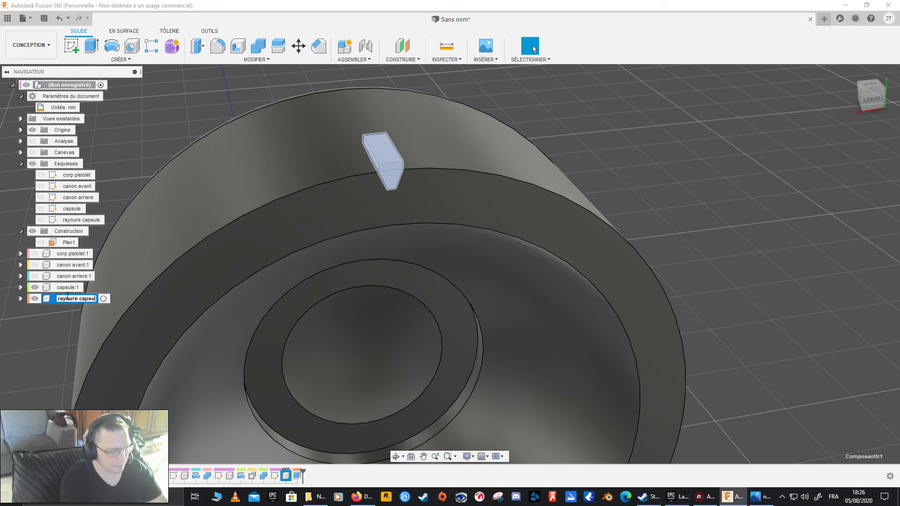
{"action": "key", "text": "Return"}
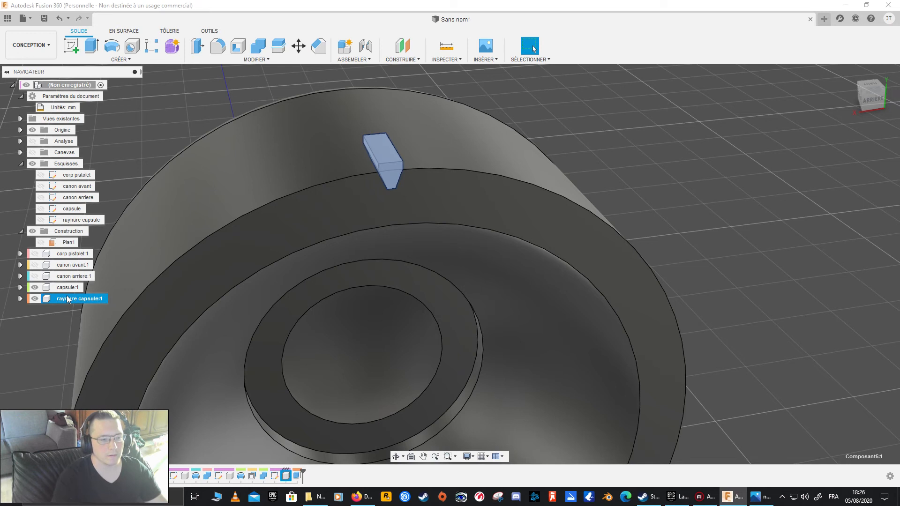
- Examine the groove component on the cap's outer rim from the rear and the side
{"action": "left_click", "coordinate": [69, 287]}
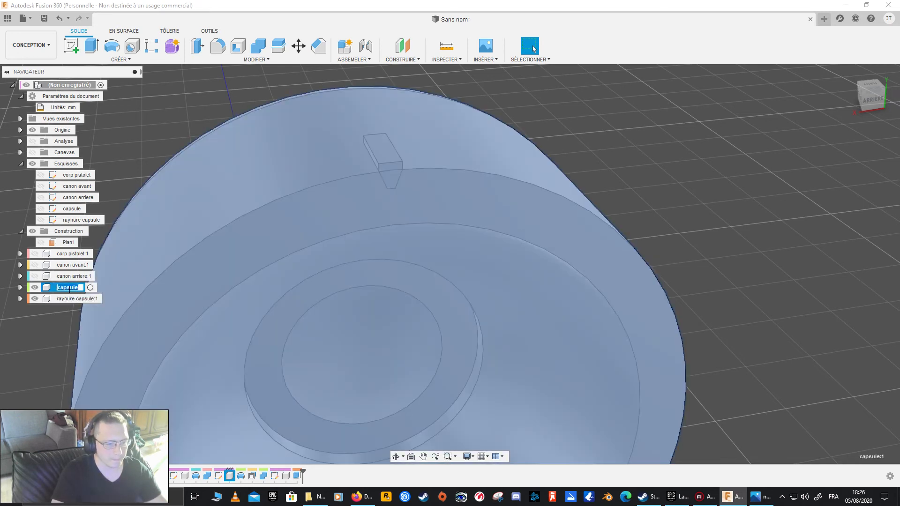
{"action": "left_click", "coordinate": [152, 140]}
{"action": "scroll", "coordinate": [373, 148], "scroll_direction": "down", "scroll_amount": 6}
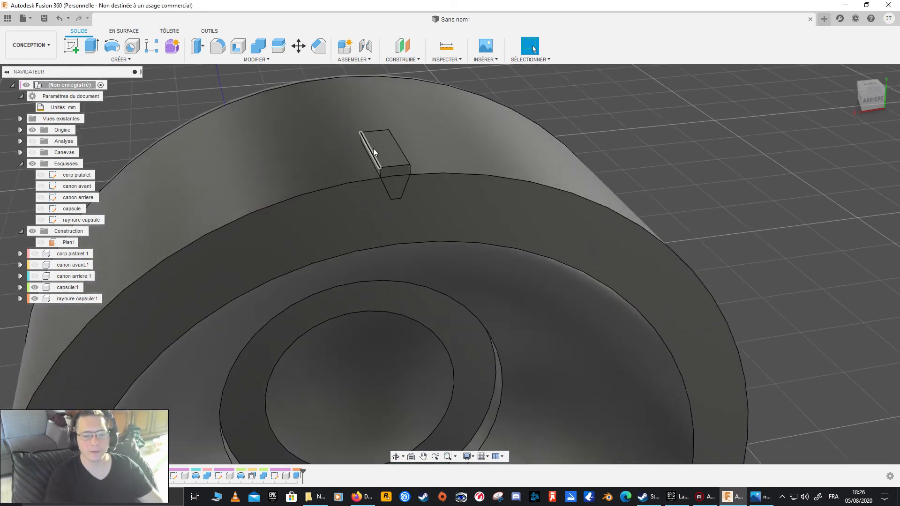
{"action": "middle_click_drag", "start_coordinate": [379, 207], "coordinate": [375, 197], "text": "shift"}
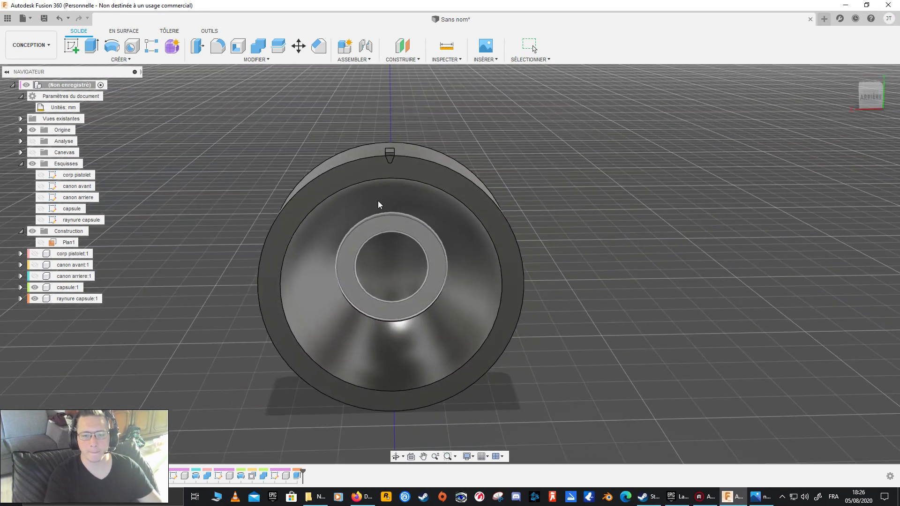
{"action": "scroll", "coordinate": [388, 136], "scroll_direction": "up", "scroll_amount": 5}
{"action": "middle_click_drag", "start_coordinate": [388, 137], "coordinate": [394, 245], "text": "shift"}
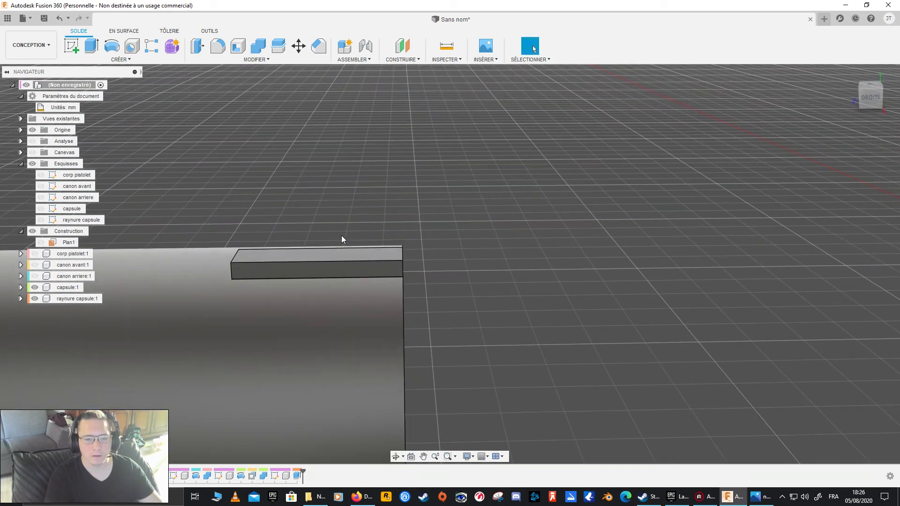
{"action": "middle_click_drag", "start_coordinate": [275, 241], "coordinate": [329, 255], "text": "shift"}
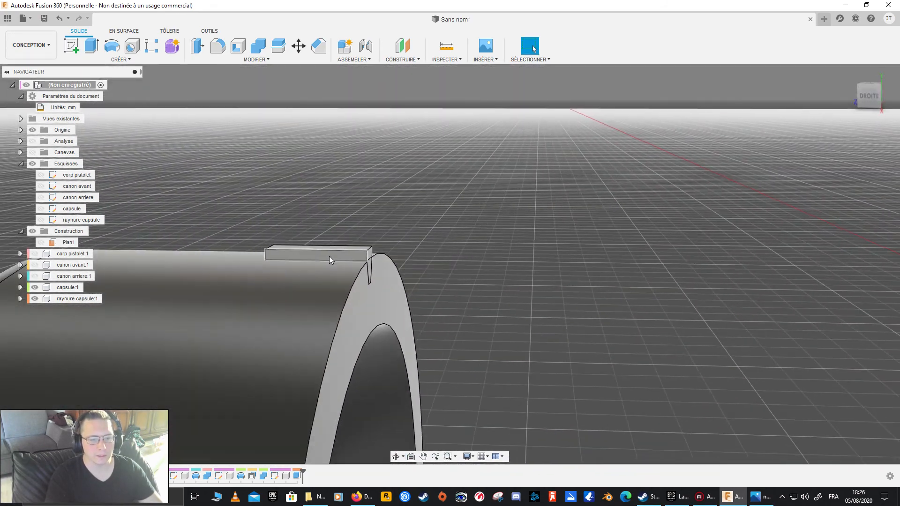
- Show the section analysis and inspect how the groove component's cross-section sits inside the cap's rim
{"action": "left_click", "coordinate": [31, 142]}
{"action": "middle_click_drag", "start_coordinate": [336, 206], "coordinate": [344, 204], "text": "shift"}
{"action": "scroll", "coordinate": [328, 234], "scroll_direction": "up", "scroll_amount": 3}
{"action": "scroll", "coordinate": [328, 234], "scroll_direction": "up", "scroll_amount": 2}
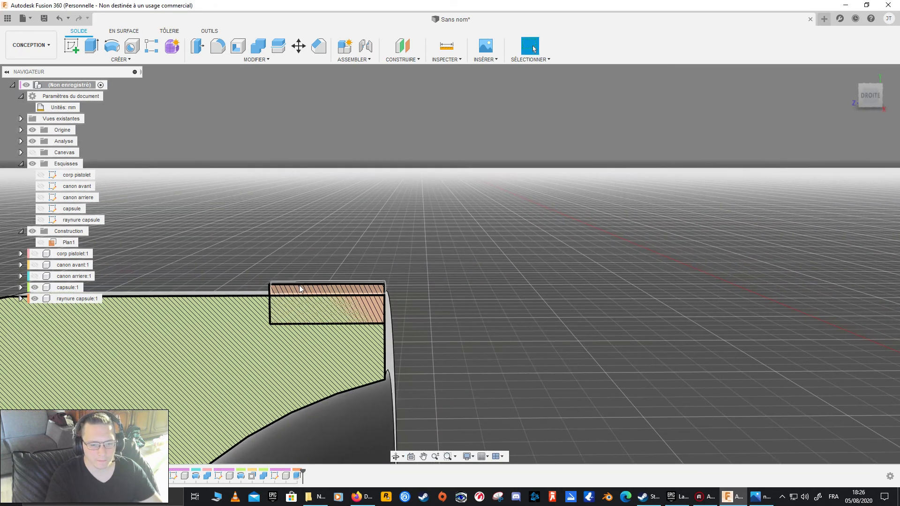
{"action": "middle_click_drag", "start_coordinate": [278, 327], "coordinate": [346, 351], "text": "shift"}
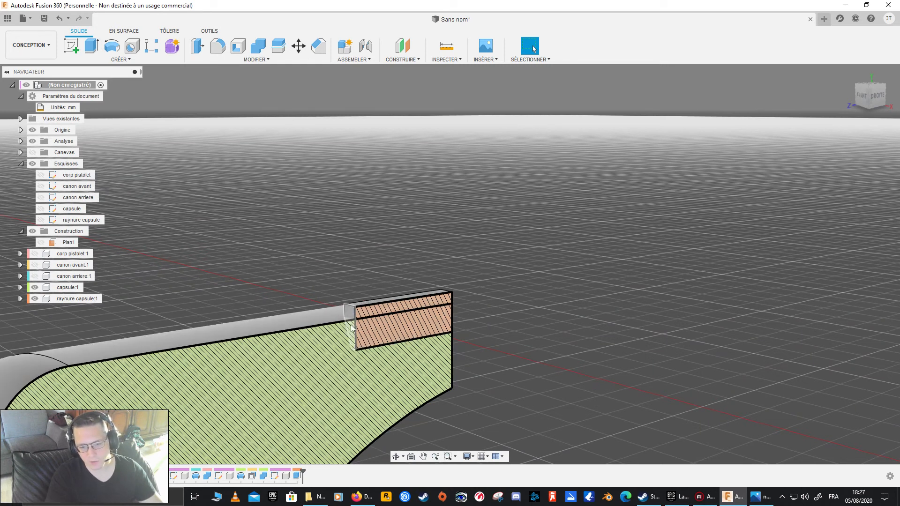
{"action": "middle_click_drag", "start_coordinate": [399, 345], "coordinate": [352, 334], "text": "shift"}
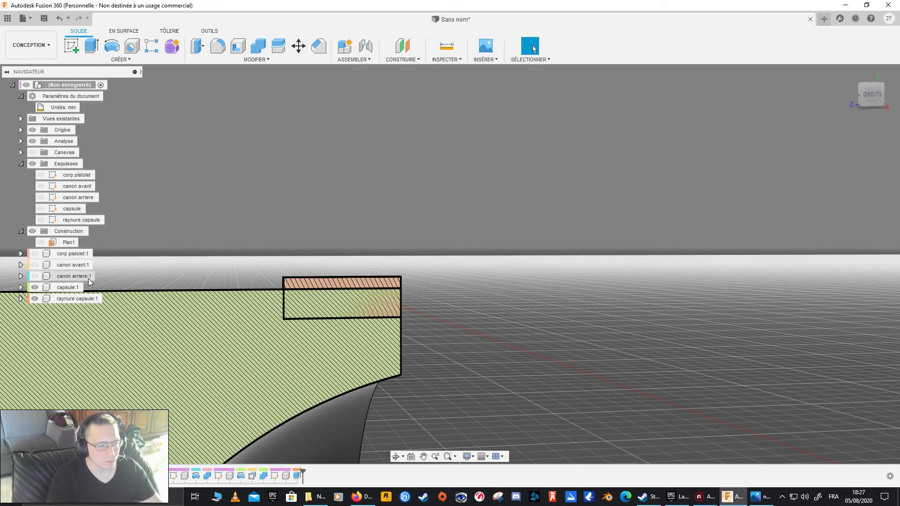
- Hide the capsule component to expose the bottom edge at the groove component's inner end
{"action": "left_click", "coordinate": [35, 287]}
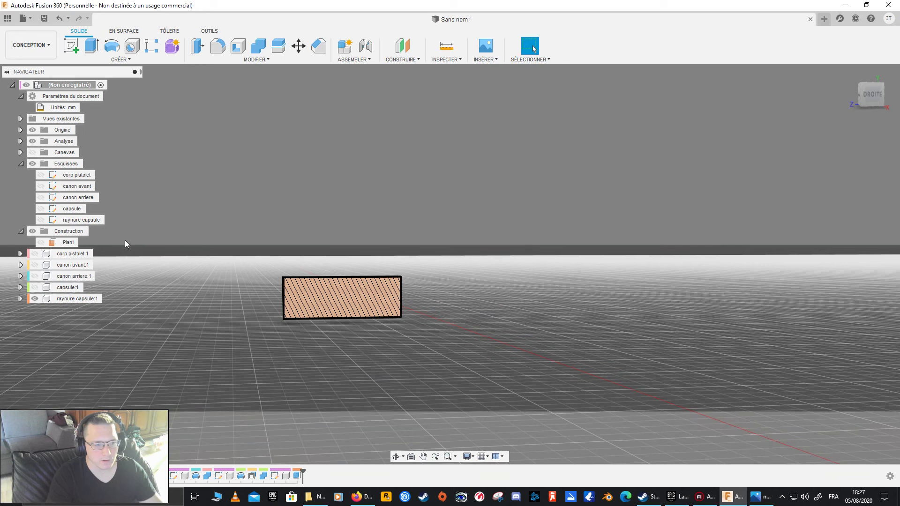
{"action": "middle_click_drag", "start_coordinate": [270, 225], "coordinate": [312, 234], "text": "shift"}
{"action": "scroll", "coordinate": [369, 338], "scroll_direction": "up", "scroll_amount": 3}
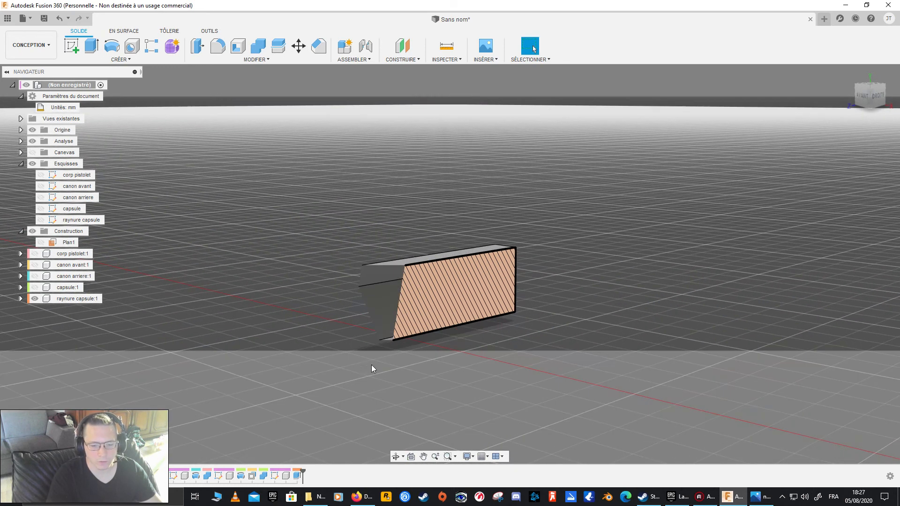
{"action": "scroll", "coordinate": [386, 342], "scroll_direction": "down", "scroll_amount": 2}
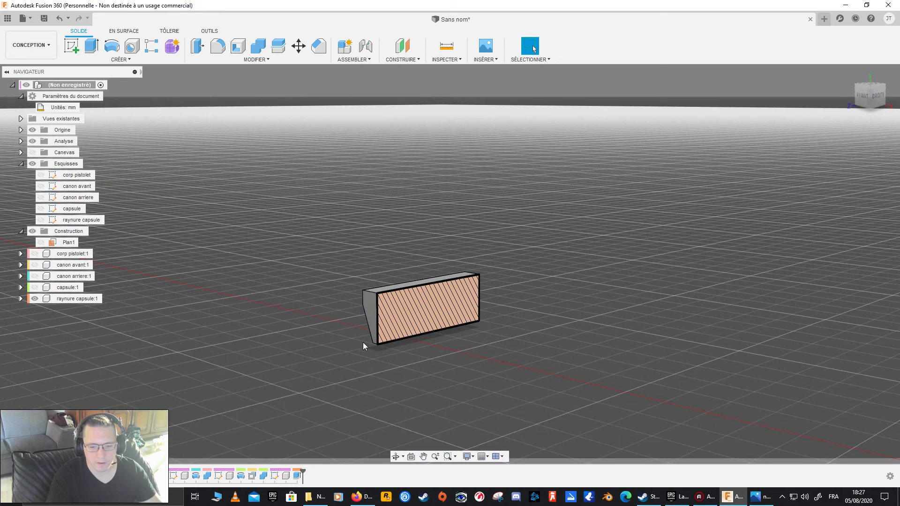
{"action": "scroll", "coordinate": [375, 345], "scroll_direction": "up", "scroll_amount": 2}
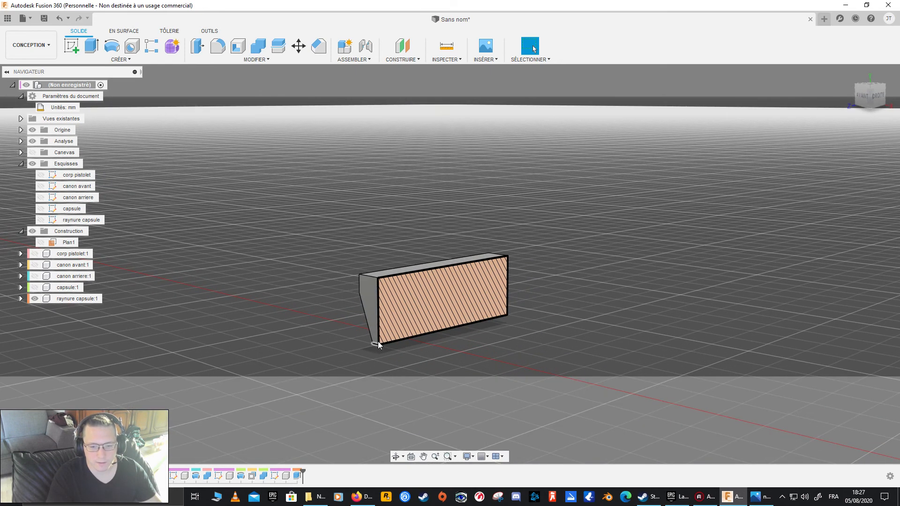
- Chamfer the bottom edge at the groove's inner end with an equal distance of 0.04 mm and show the capsule component again
{"action": "left_click", "coordinate": [378, 344]}
{"action": "left_click", "coordinate": [255, 59]}
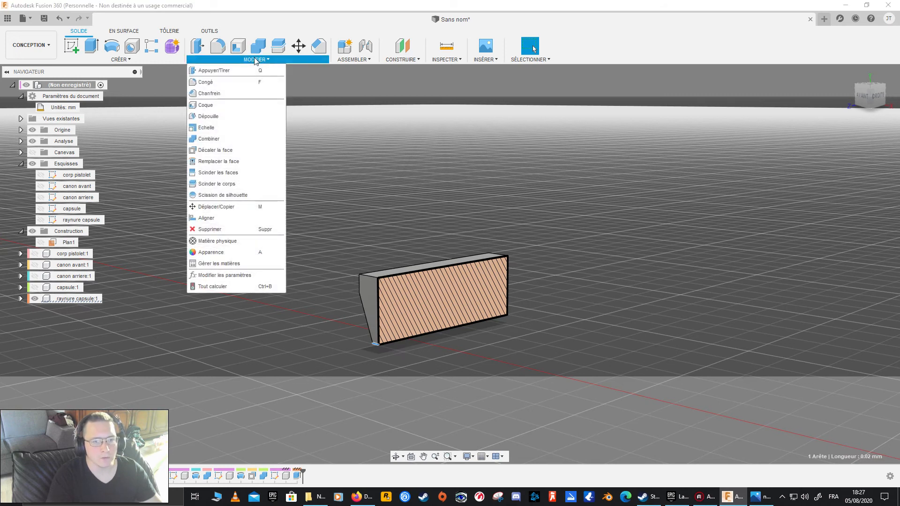
{"action": "left_click", "coordinate": [240, 94]}
{"action": "left_click", "coordinate": [876, 96]}
{"action": "left_click_drag", "start_coordinate": [234, 292], "coordinate": [258, 289]}
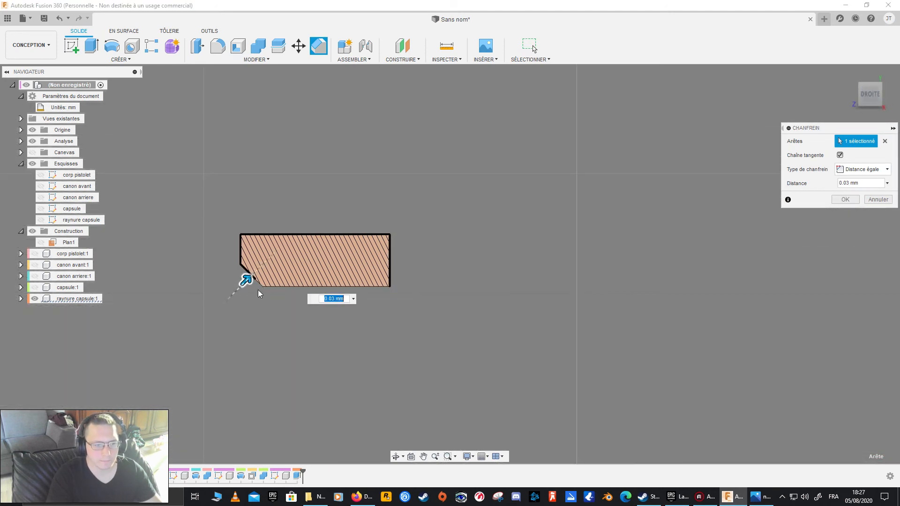
{"action": "left_click", "coordinate": [34, 287]}
{"action": "mouse_move", "coordinate": [245, 281]}
{"action": "left_mouse_down"}
{"action": "mouse_move", "coordinate": [265, 275]}
{"action": "mouse_move", "coordinate": [253, 278]}
{"action": "left_mouse_up"}
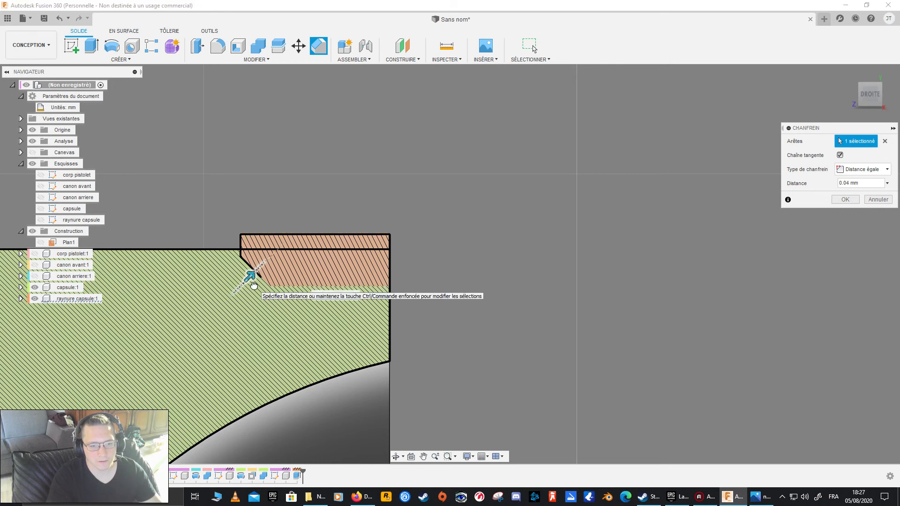
{"action": "left_click", "coordinate": [848, 199]}
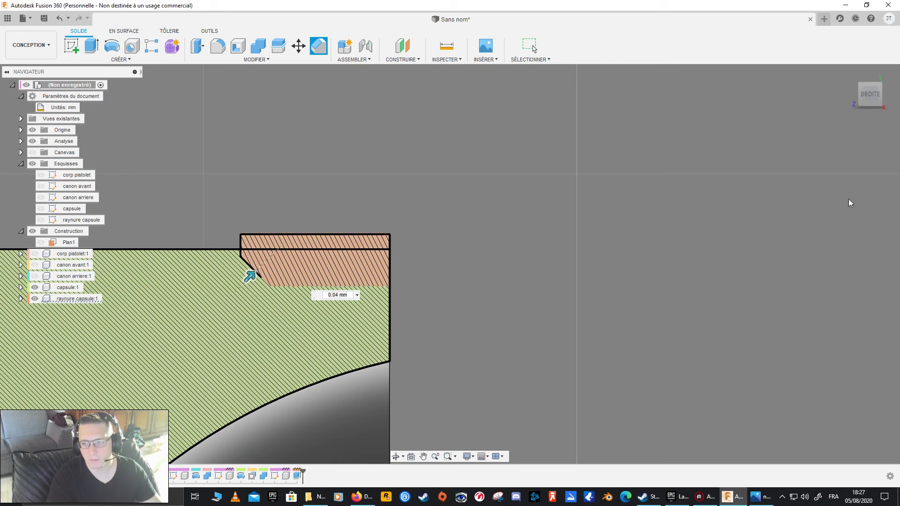
- Extrude the groove component's rear face 0.01 mm outward beyond the cap with the join operation
{"action": "middle_click_drag", "start_coordinate": [470, 268], "coordinate": [422, 283], "text": "shift"}
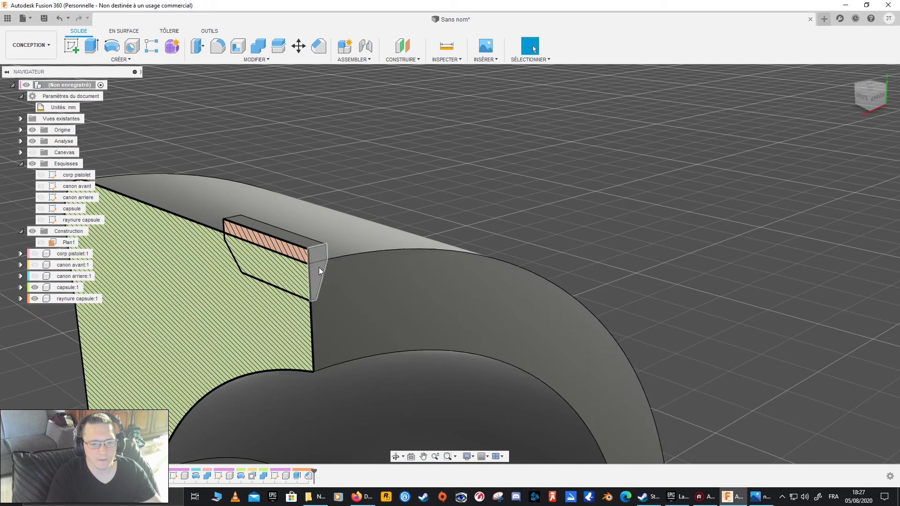
{"action": "left_click", "coordinate": [316, 253]}
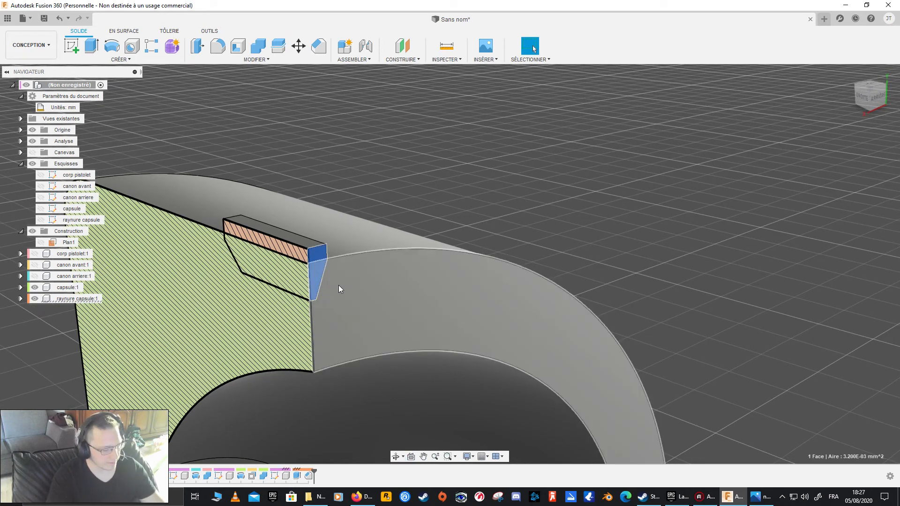
{"action": "key", "text": "e"}
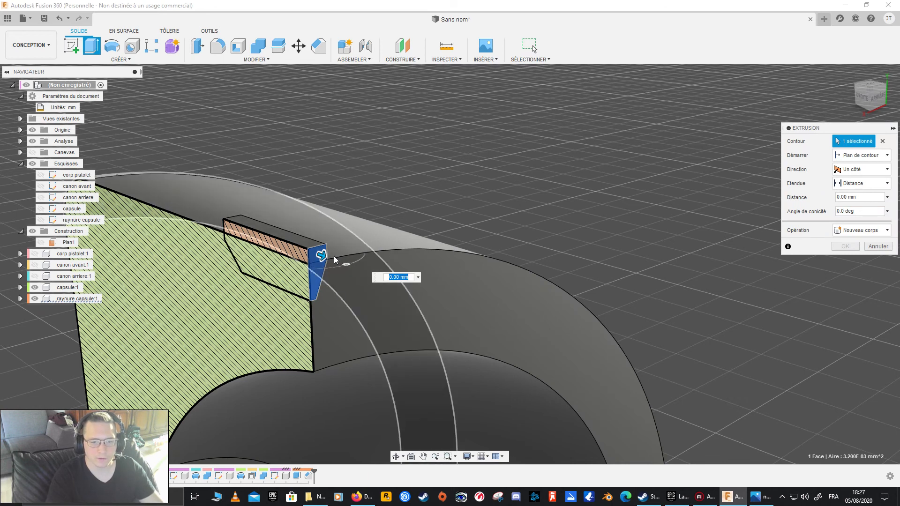
{"action": "middle_click_drag", "start_coordinate": [507, 212], "coordinate": [335, 312], "text": "shift"}
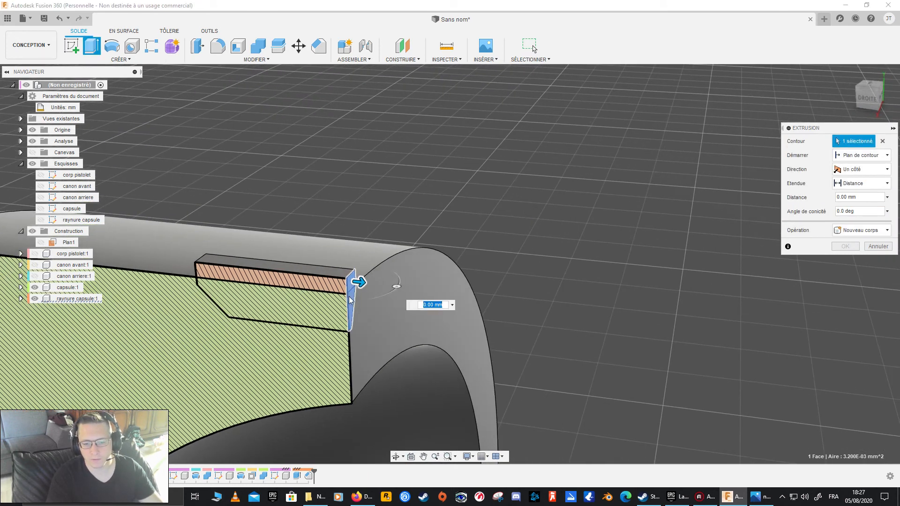
{"action": "left_click_drag", "start_coordinate": [359, 282], "coordinate": [368, 283]}
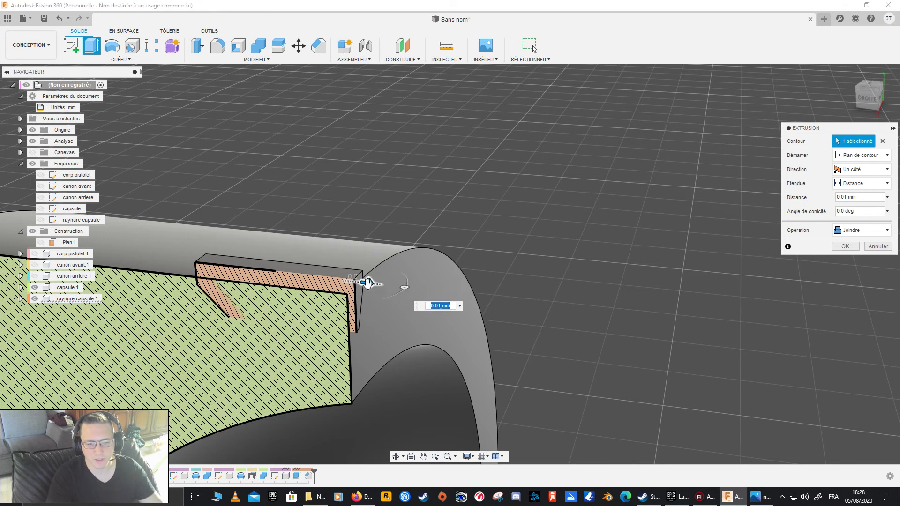
{"action": "left_click", "coordinate": [845, 246]}
- Hide the section analysis and view the whole cap from the rear
{"action": "mouse_move", "coordinate": [533, 300]}
{"action": "middle_mouse_down", "text": "shift"}
{"action": "mouse_move", "coordinate": [417, 294]}
{"action": "mouse_move", "coordinate": [366, 321]}
{"action": "mouse_move", "coordinate": [6, 253]}
{"action": "middle_mouse_up", "text": "shift"}
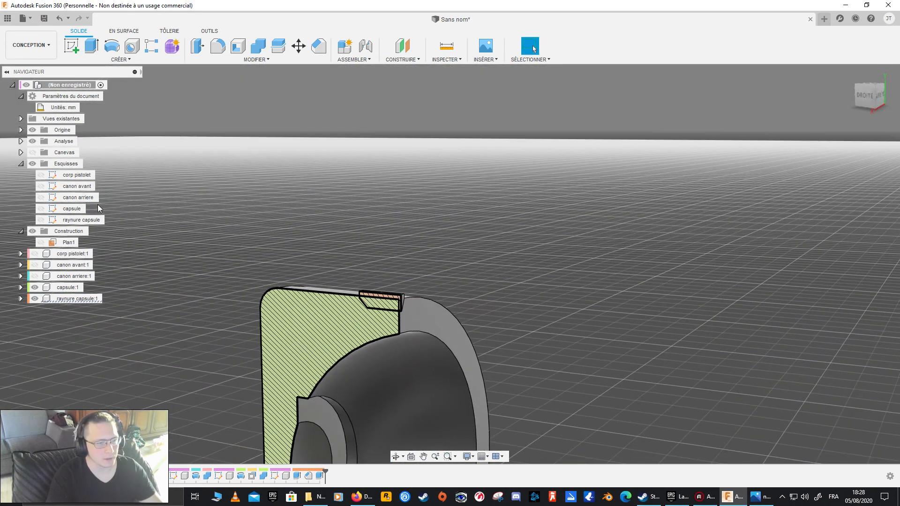
{"action": "left_click", "coordinate": [33, 142]}
{"action": "middle_click_drag", "start_coordinate": [300, 314], "coordinate": [289, 351], "text": "shift"}
{"action": "scroll", "coordinate": [349, 342], "scroll_direction": "down", "scroll_amount": 5}
{"action": "middle_click_drag", "start_coordinate": [329, 321], "coordinate": [342, 305], "text": "shift"}
- Start a full circular pattern of components with only the raynure capsule component as its object
{"action": "left_click", "coordinate": [63, 299]}
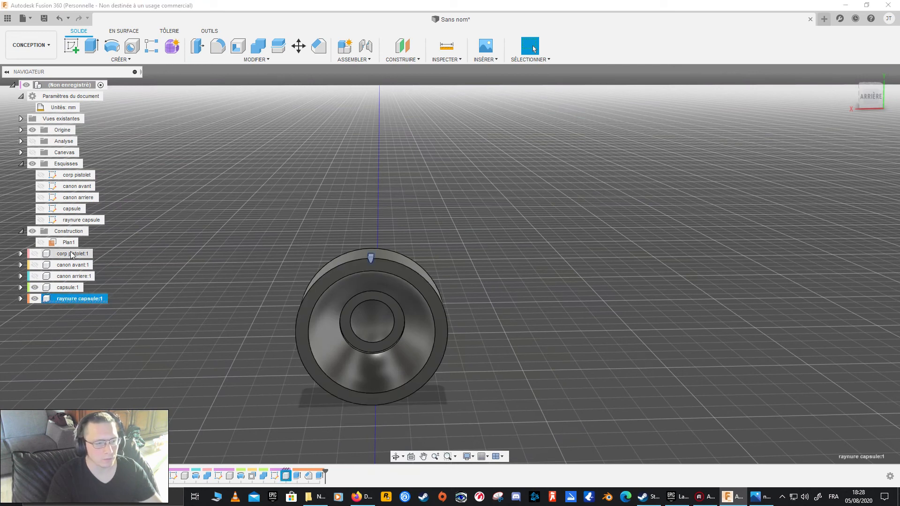
{"action": "scroll", "coordinate": [385, 272], "scroll_direction": "up", "scroll_amount": 5}
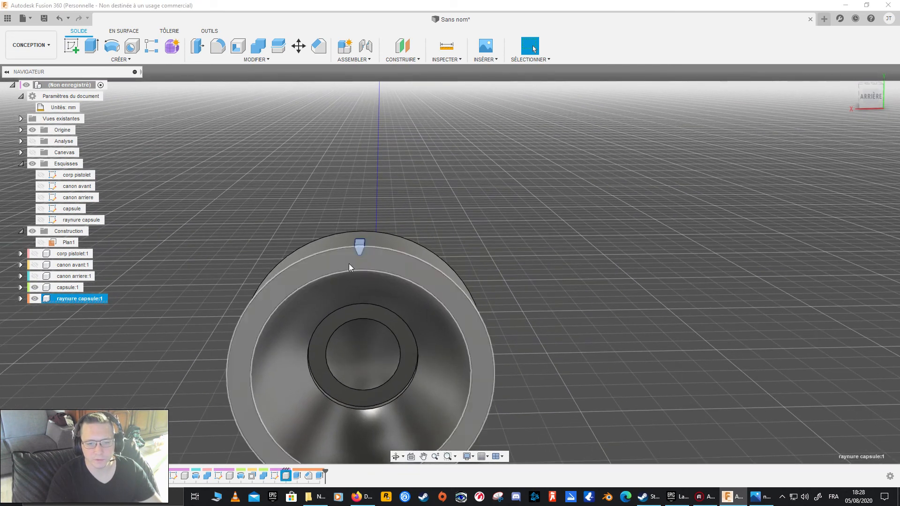
{"action": "left_click", "coordinate": [118, 59]}
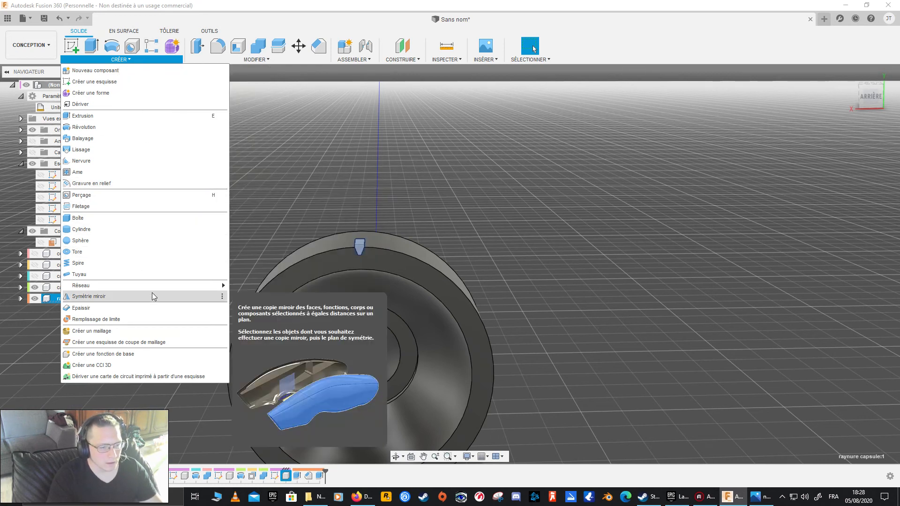
{"action": "mouse_move", "coordinate": [160, 285]}
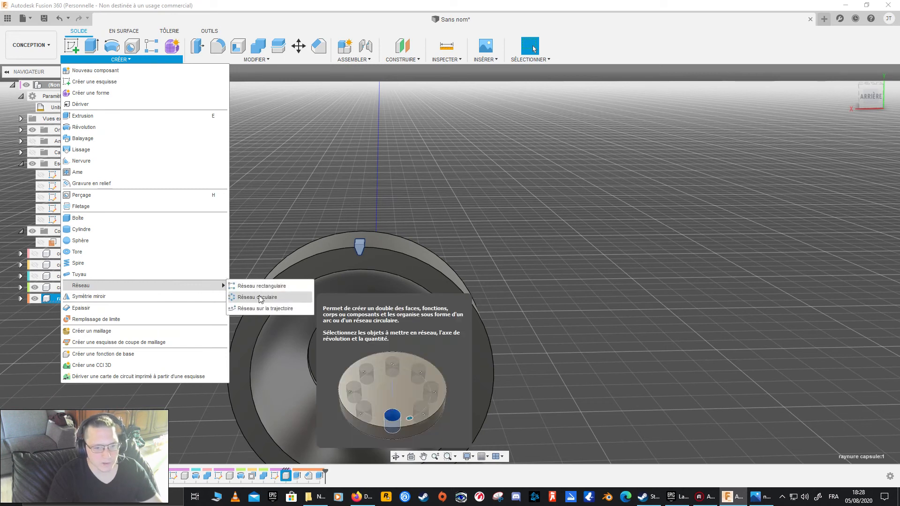
{"action": "left_click", "coordinate": [261, 297]}
{"action": "scroll", "coordinate": [628, 282], "scroll_direction": "down", "scroll_amount": 3}
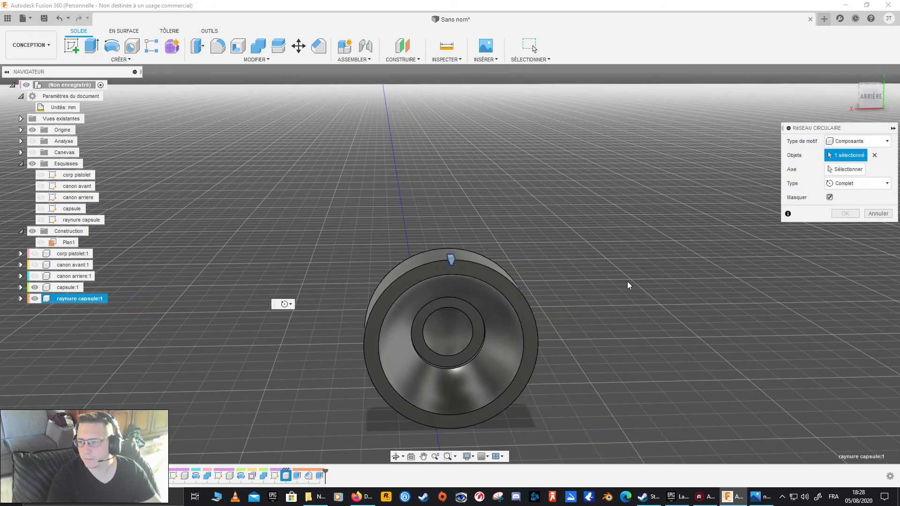
{"action": "middle_click_drag", "start_coordinate": [612, 267], "coordinate": [518, 207]}
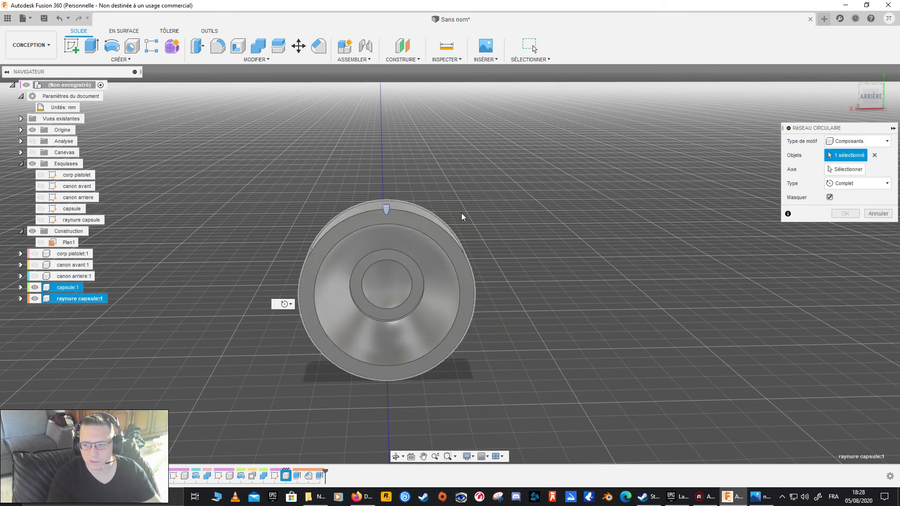
{"action": "left_click", "coordinate": [875, 155]}
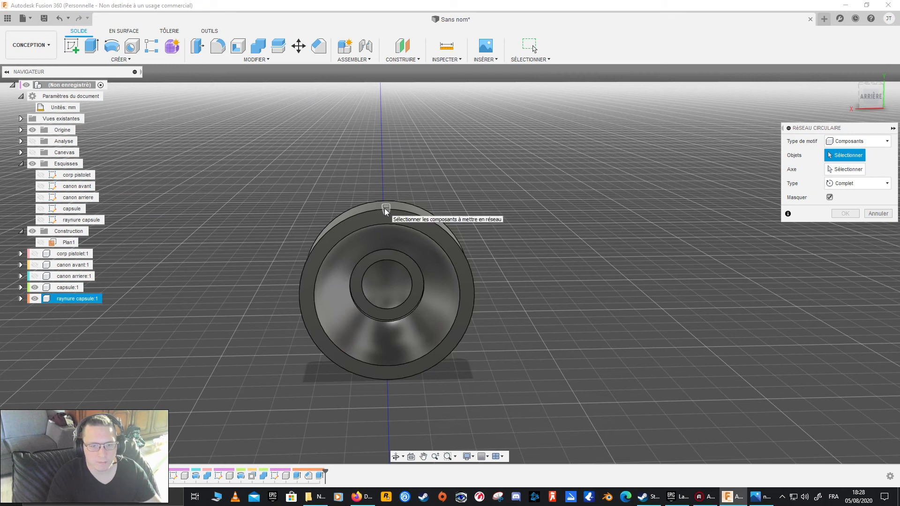
{"action": "left_click", "coordinate": [76, 300]}
- Select the circular edge of the cap's central hole as the axis of the component pattern
{"action": "left_click", "coordinate": [832, 170]}
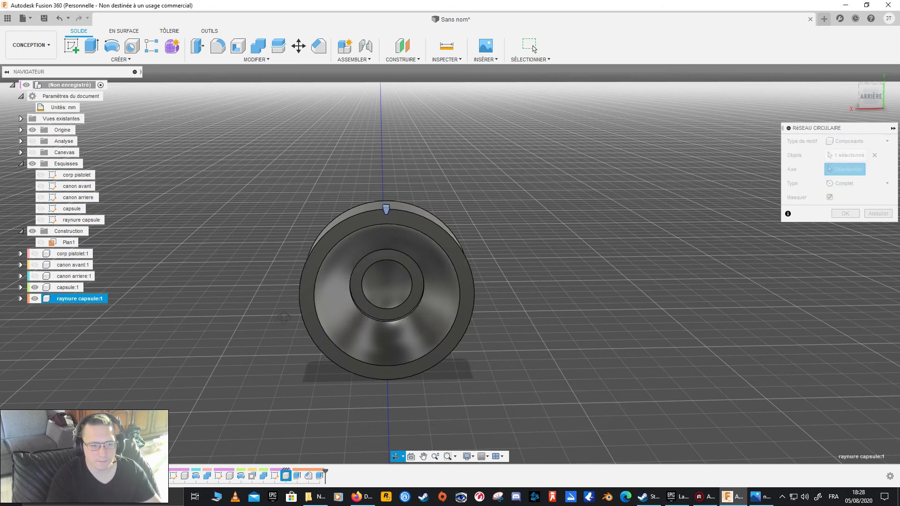
{"action": "middle_click_drag", "start_coordinate": [830, 169], "coordinate": [91, 164], "text": "shift"}
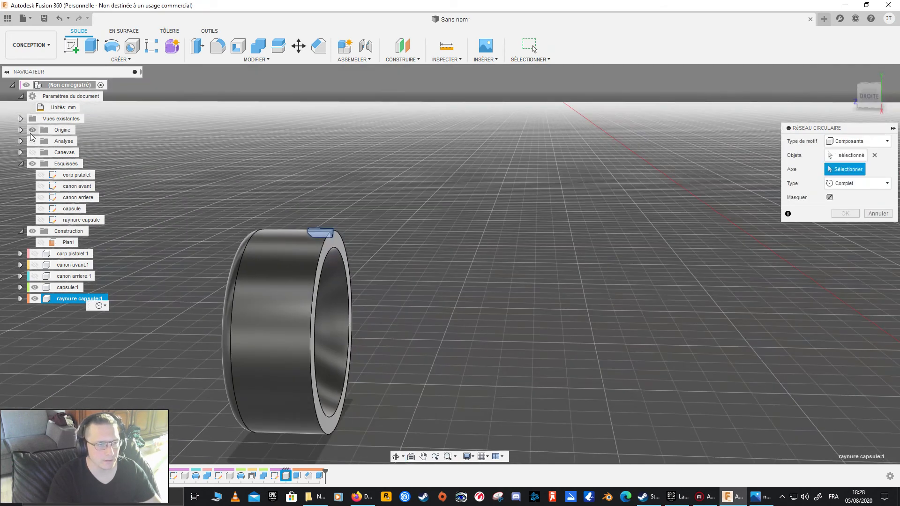
{"action": "scroll", "coordinate": [219, 230], "scroll_direction": "down", "scroll_amount": 5}
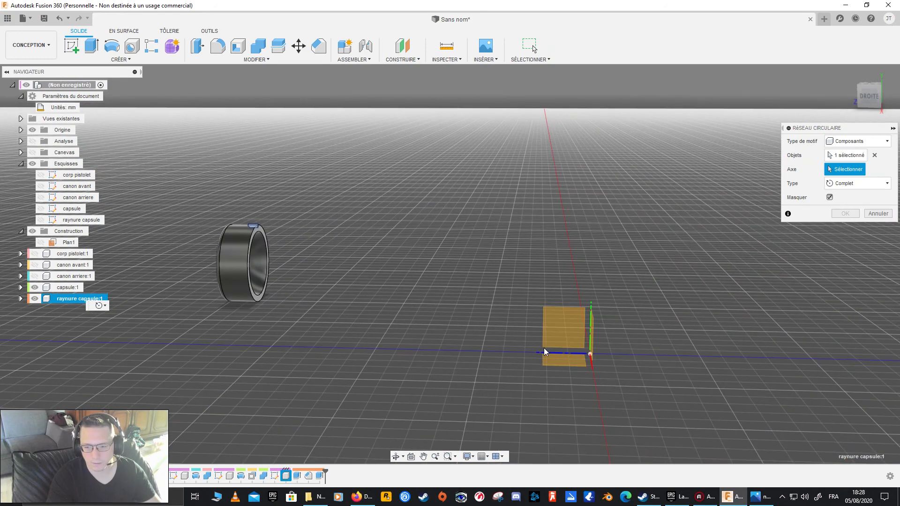
{"action": "scroll", "coordinate": [167, 261], "scroll_direction": "up", "scroll_amount": 5}
{"action": "middle_click_drag", "start_coordinate": [256, 277], "coordinate": [375, 281], "text": "shift"}
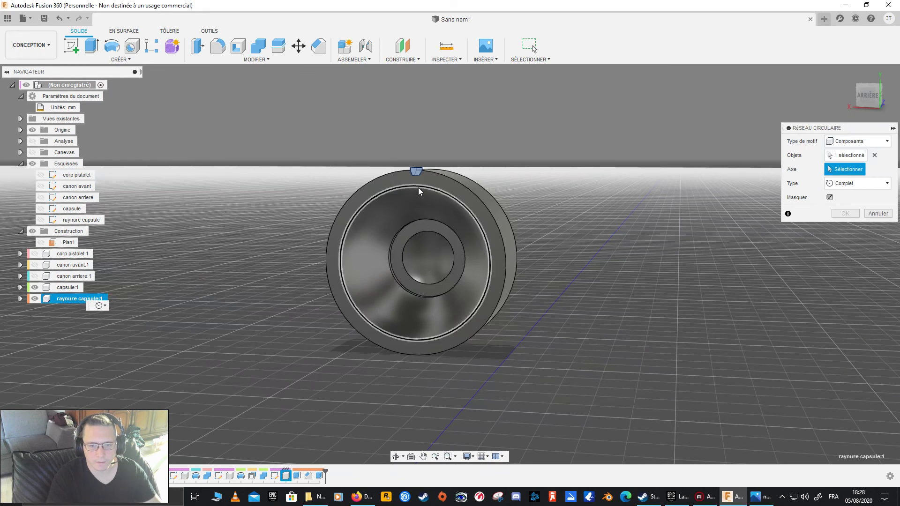
{"action": "middle_click_drag", "start_coordinate": [412, 274], "coordinate": [516, 278], "text": "shift"}
{"action": "scroll", "coordinate": [511, 305], "scroll_direction": "up", "scroll_amount": 3}
{"action": "scroll", "coordinate": [509, 328], "scroll_direction": "down", "scroll_amount": 5}
{"action": "middle_click_drag", "start_coordinate": [509, 328], "coordinate": [529, 325], "text": "shift"}
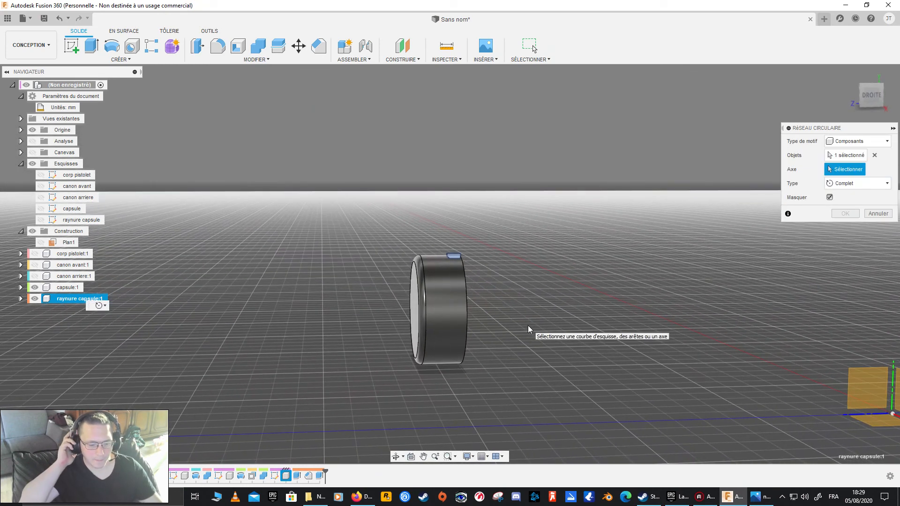
{"action": "middle_click_drag", "start_coordinate": [530, 325], "coordinate": [356, 316], "text": "shift"}
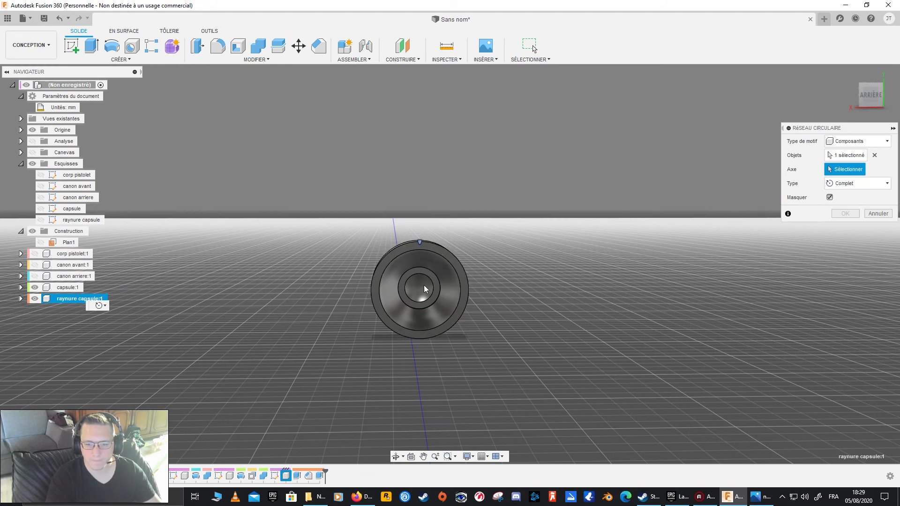
{"action": "left_click", "coordinate": [435, 294]}
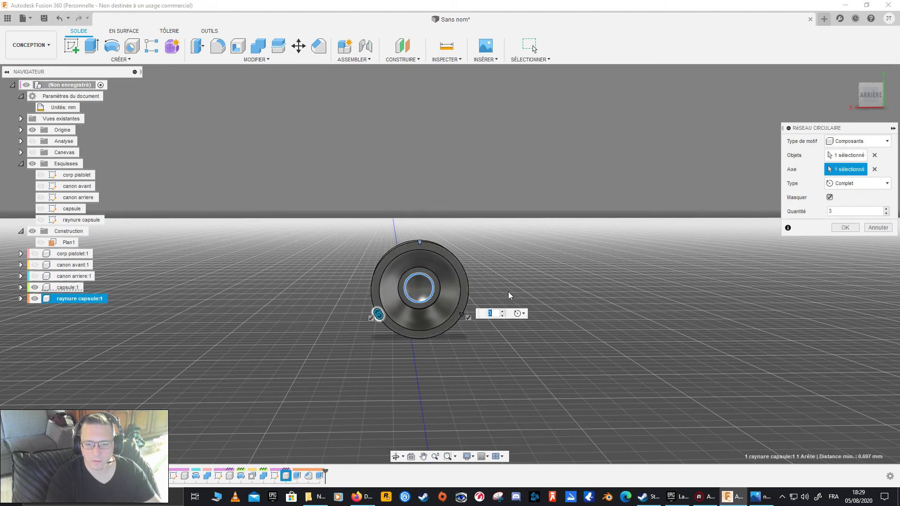
- Set the circular pattern quantity to 32 and create the groove component copies around the cap's rim
{"action": "middle_click_drag", "start_coordinate": [508, 271], "coordinate": [432, 335], "text": "shift"}
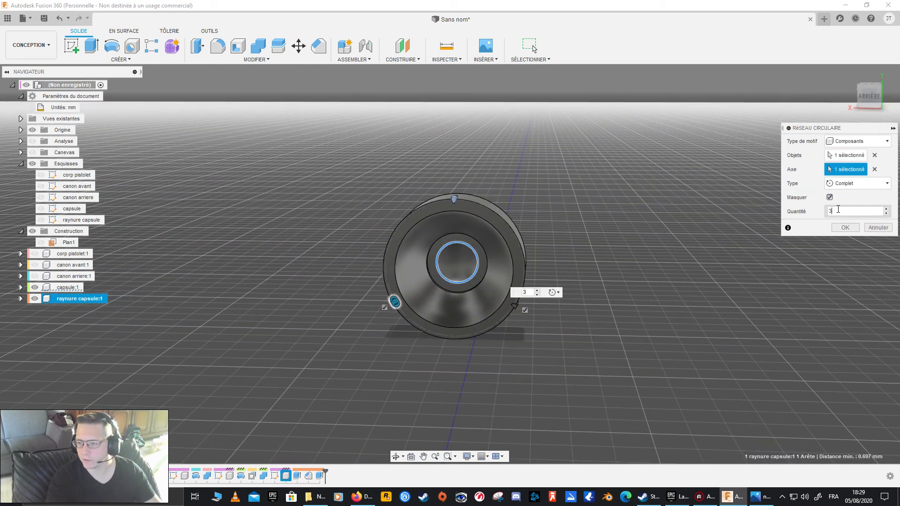
{"action": "type", "text": "8"}
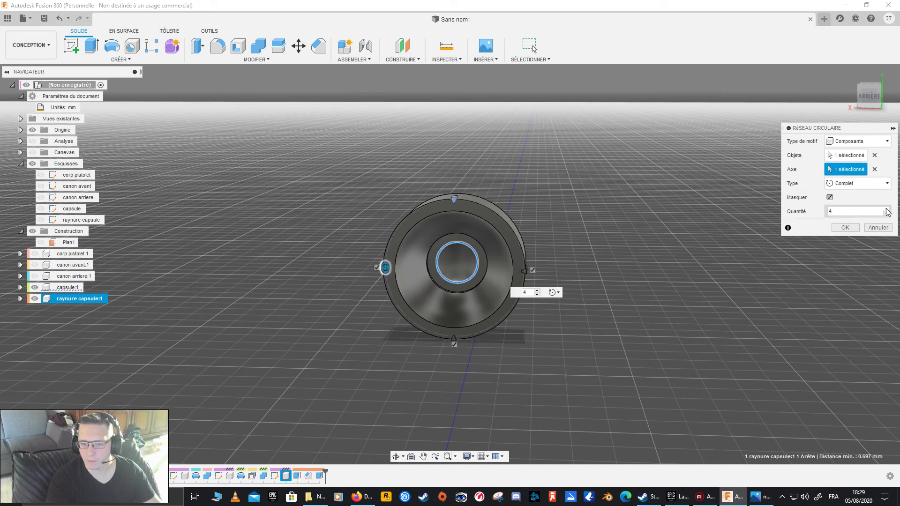
{"action": "left_click", "coordinate": [887, 209]}
{"action": "left_click", "coordinate": [887, 209]}
{"action": "left_click", "coordinate": [887, 209]}
{"action": "left_click", "coordinate": [887, 209]}
{"action": "left_click", "coordinate": [887, 209]}
{"action": "left_click", "coordinate": [886, 209]}
{"action": "left_click", "coordinate": [886, 209]}
{"action": "left_click", "coordinate": [887, 210]}
{"action": "middle_click_drag", "start_coordinate": [764, 230], "coordinate": [717, 227], "text": "shift"}
{"action": "left_click", "coordinate": [887, 209]}
{"action": "left_click", "coordinate": [887, 210]}
{"action": "left_click", "coordinate": [887, 210]}
{"action": "left_click", "coordinate": [887, 210]}
{"action": "left_click", "coordinate": [886, 210]}
{"action": "left_click", "coordinate": [887, 209]}
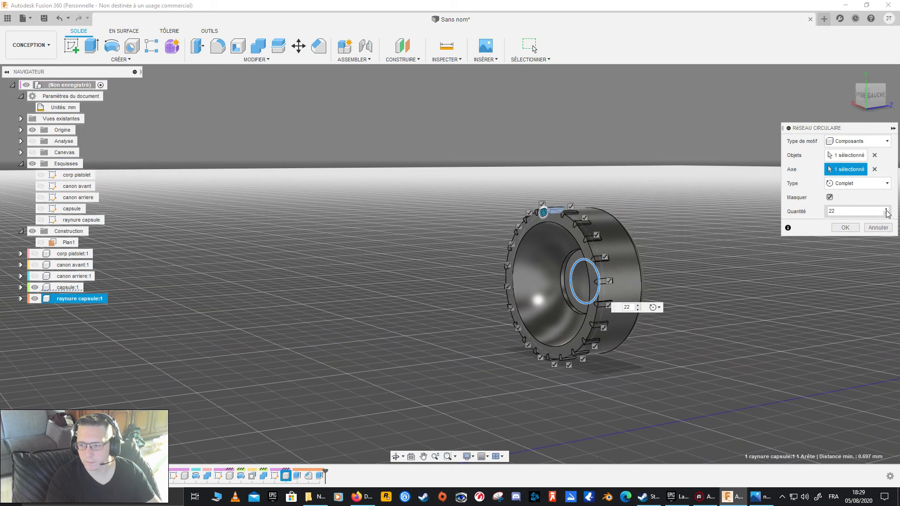
{"action": "middle_click_drag", "start_coordinate": [639, 213], "coordinate": [636, 276], "text": "shift"}
{"action": "left_click", "coordinate": [887, 210]}
{"action": "left_click", "coordinate": [887, 209]}
{"action": "left_click", "coordinate": [887, 209]}
{"action": "left_click", "coordinate": [886, 210]}
{"action": "left_click", "coordinate": [887, 210]}
{"action": "left_click", "coordinate": [887, 210]}
{"action": "left_click", "coordinate": [887, 210]}
{"action": "left_click", "coordinate": [886, 209]}
{"action": "left_click", "coordinate": [887, 210]}
{"action": "left_click", "coordinate": [887, 209]}
{"action": "left_click", "coordinate": [887, 209]}
{"action": "left_click", "coordinate": [887, 209]}
{"action": "left_click", "coordinate": [887, 210]}
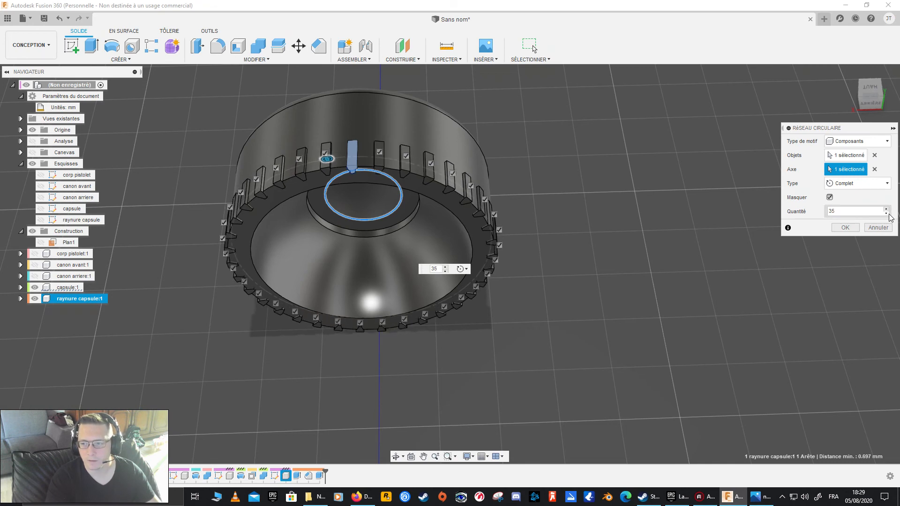
{"action": "left_click", "coordinate": [886, 213]}
{"action": "left_click", "coordinate": [887, 213]}
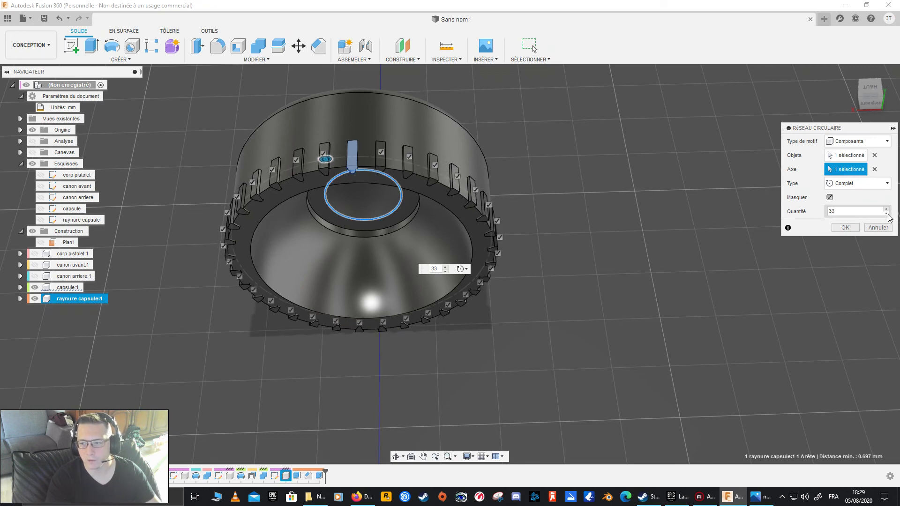
{"action": "left_click", "coordinate": [886, 213]}
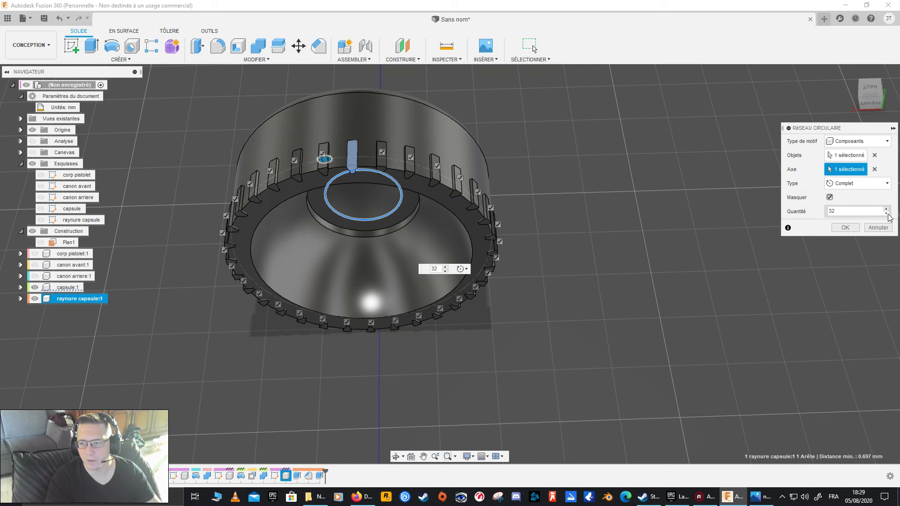
{"action": "left_click", "coordinate": [845, 228]}
- Start a Combine cut with the cap as the target body and all 32 patterned groove bodies as tools
{"action": "middle_click_drag", "start_coordinate": [251, 342], "coordinate": [321, 249], "text": "shift"}
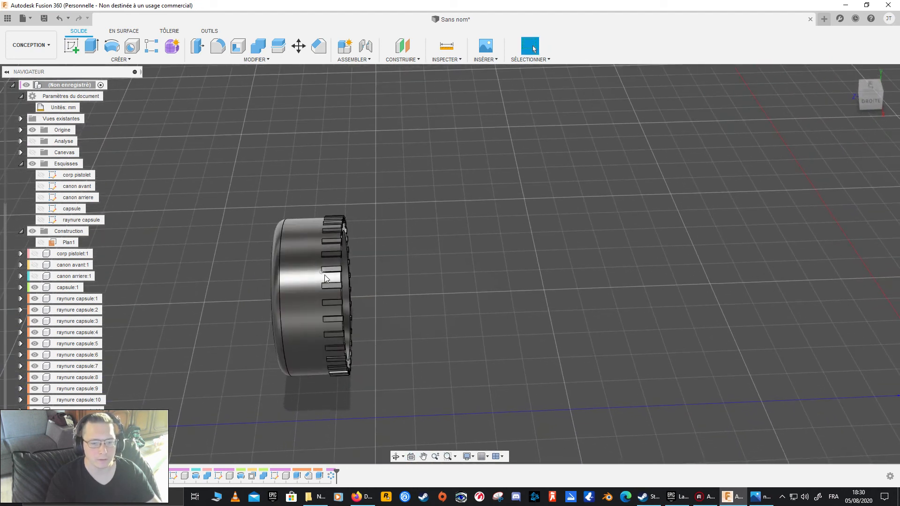
{"action": "middle_click_drag", "start_coordinate": [327, 290], "coordinate": [321, 246], "text": "shift"}
{"action": "scroll", "coordinate": [320, 216], "scroll_direction": "up", "scroll_amount": 2}
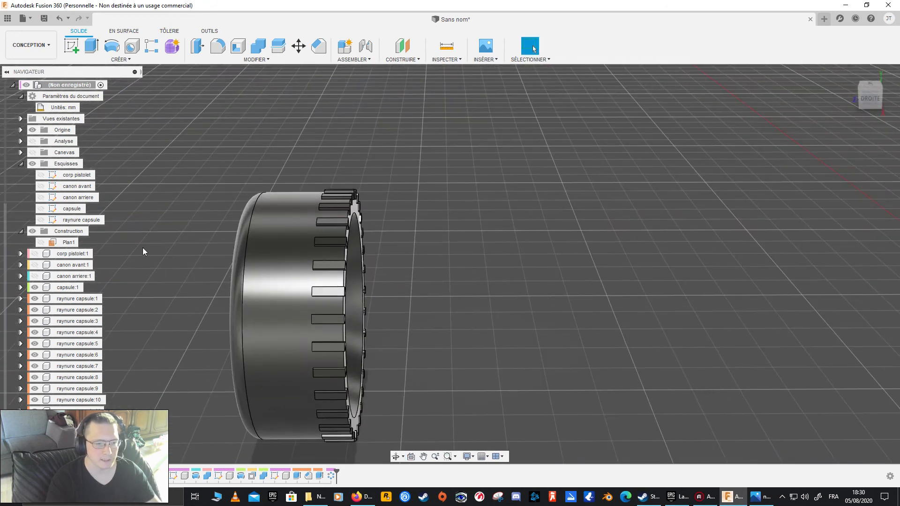
{"action": "left_click", "coordinate": [257, 47]}
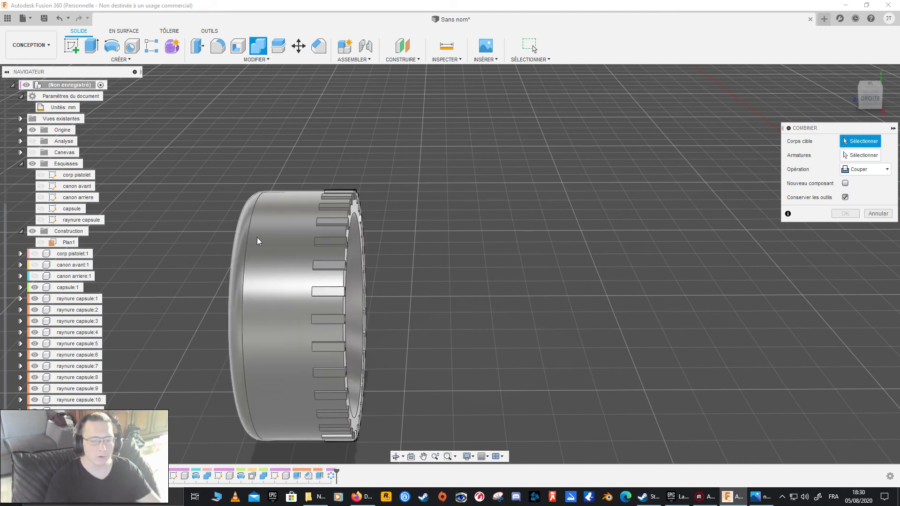
{"action": "left_click", "coordinate": [256, 278]}
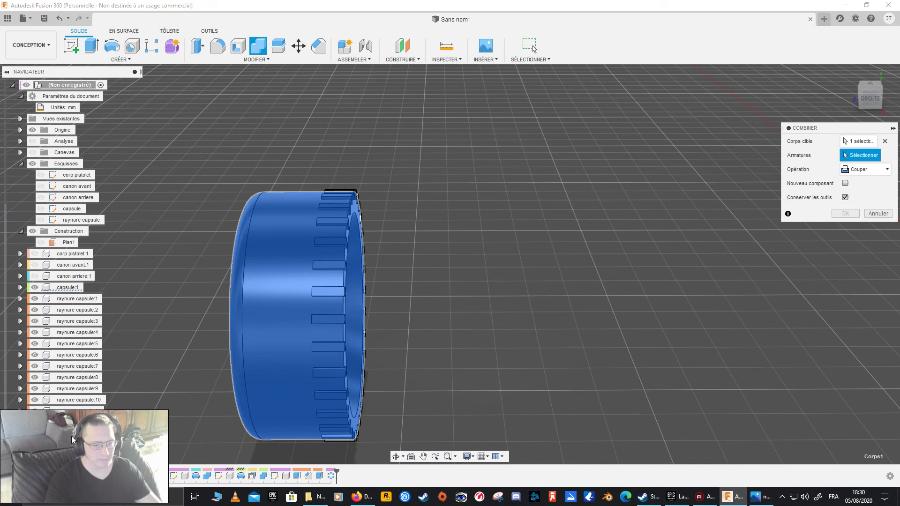
{"action": "left_click", "coordinate": [326, 291]}
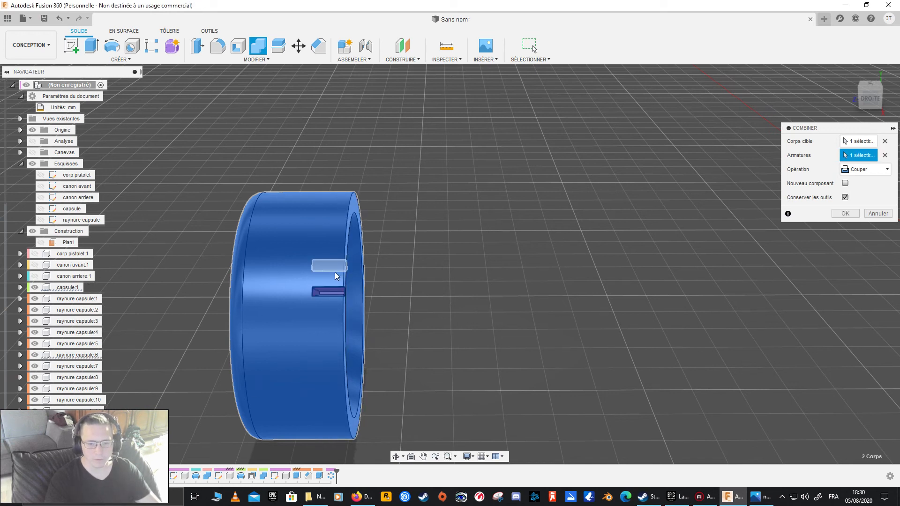
{"action": "left_click", "coordinate": [333, 267]}
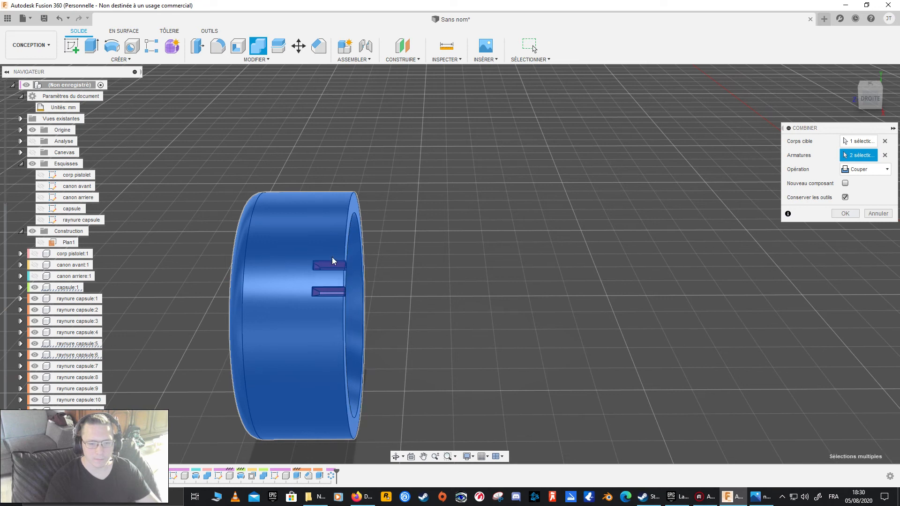
{"action": "left_click", "coordinate": [332, 245]}
{"action": "left_click", "coordinate": [333, 226]}
{"action": "left_click_drag", "start_coordinate": [312, 173], "coordinate": [411, 449]}
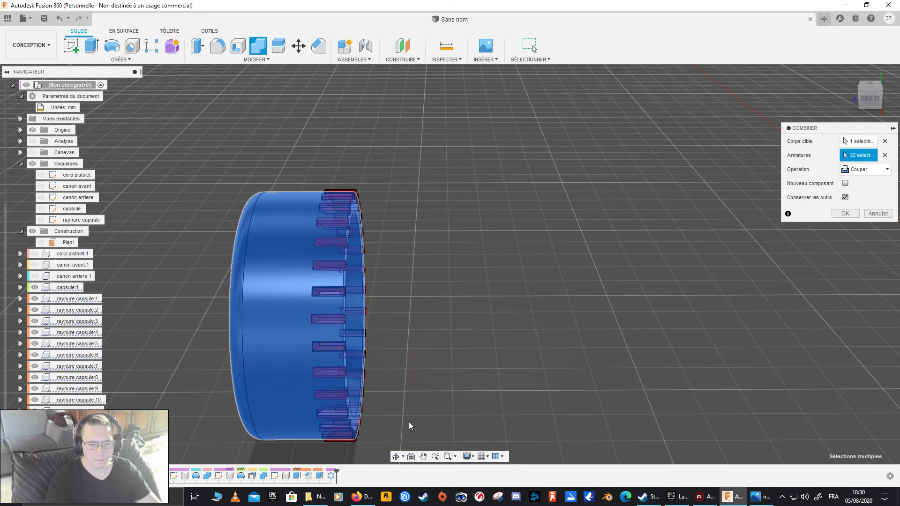
{"action": "middle_click_drag", "start_coordinate": [445, 369], "coordinate": [452, 359], "text": "shift"}
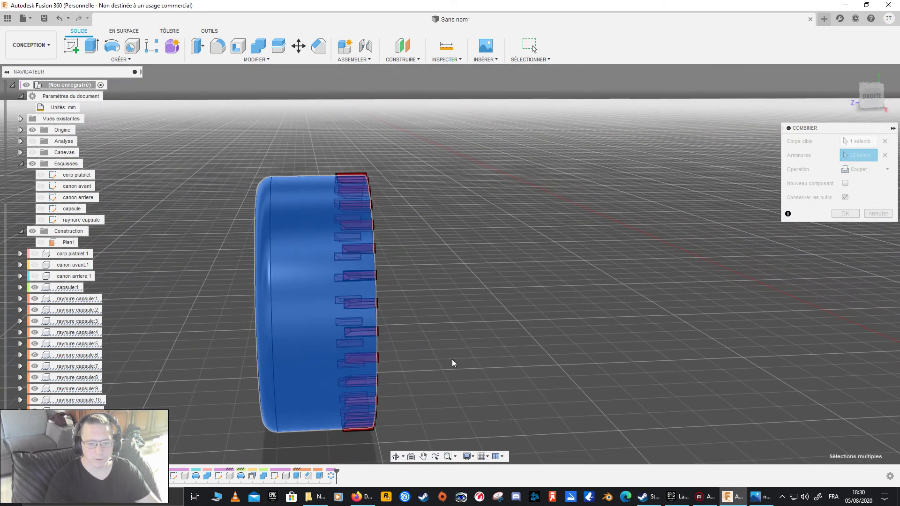
{"action": "left_click_drag", "start_coordinate": [305, 133], "coordinate": [429, 445]}
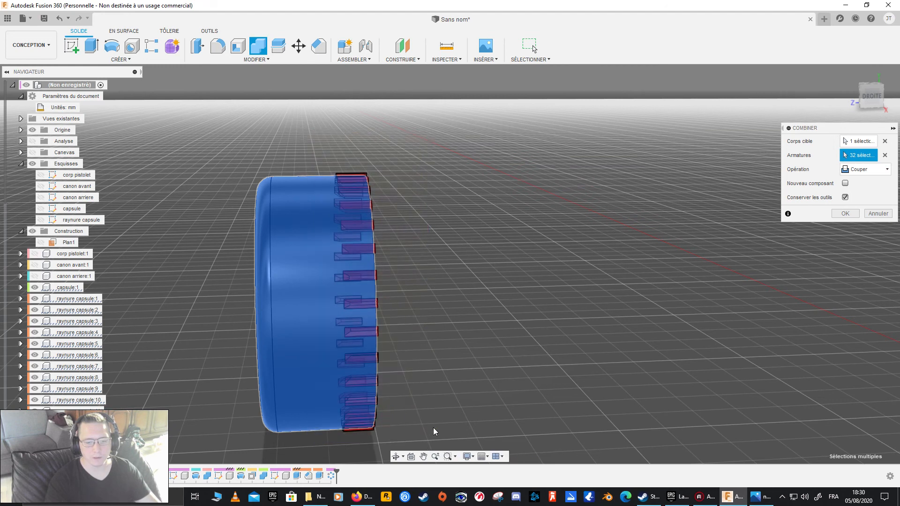
{"action": "middle_click_drag", "start_coordinate": [460, 348], "coordinate": [448, 351], "text": "shift"}
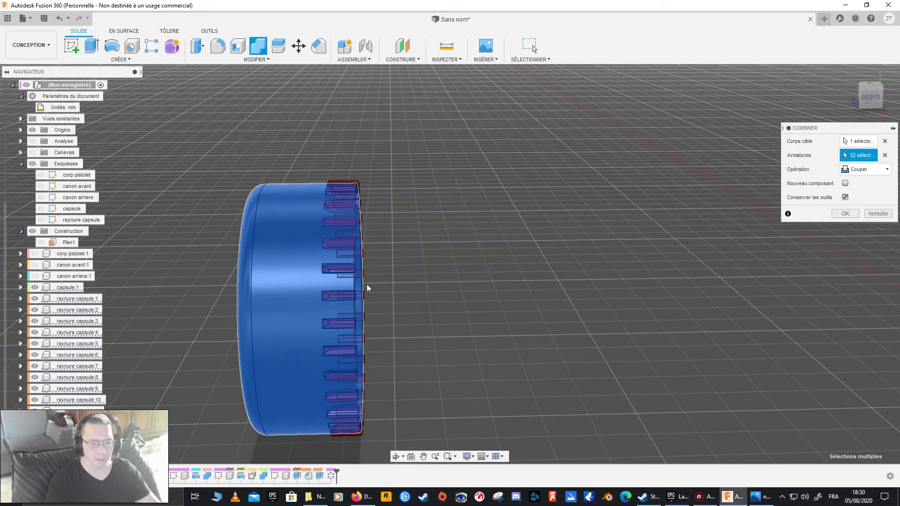
- Turn off keeping the tool bodies and cut the grooves into the cap
{"action": "mouse_move", "coordinate": [469, 327]}
{"action": "middle_mouse_down", "text": "shift"}
{"action": "mouse_move", "coordinate": [515, 329]}
{"action": "mouse_move", "coordinate": [464, 328]}
{"action": "middle_mouse_up", "text": "shift"}
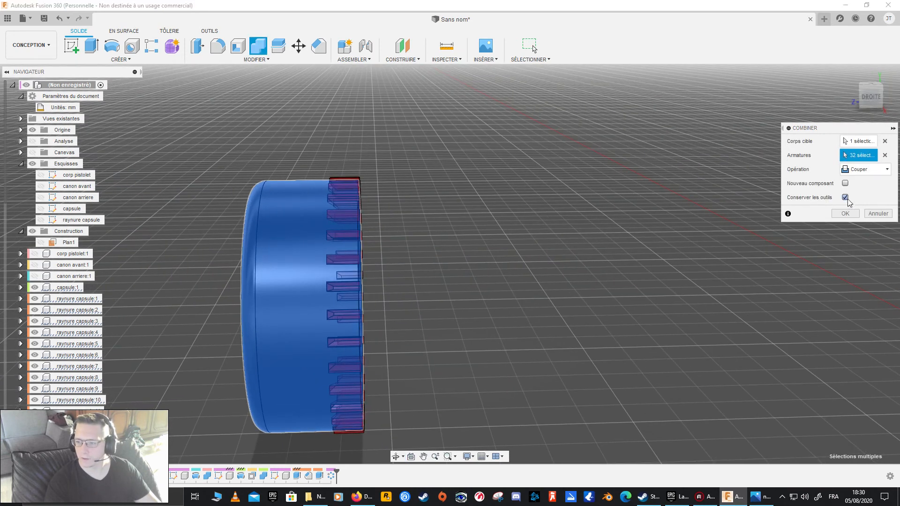
{"action": "middle_click_drag", "start_coordinate": [754, 249], "coordinate": [731, 248], "text": "shift"}
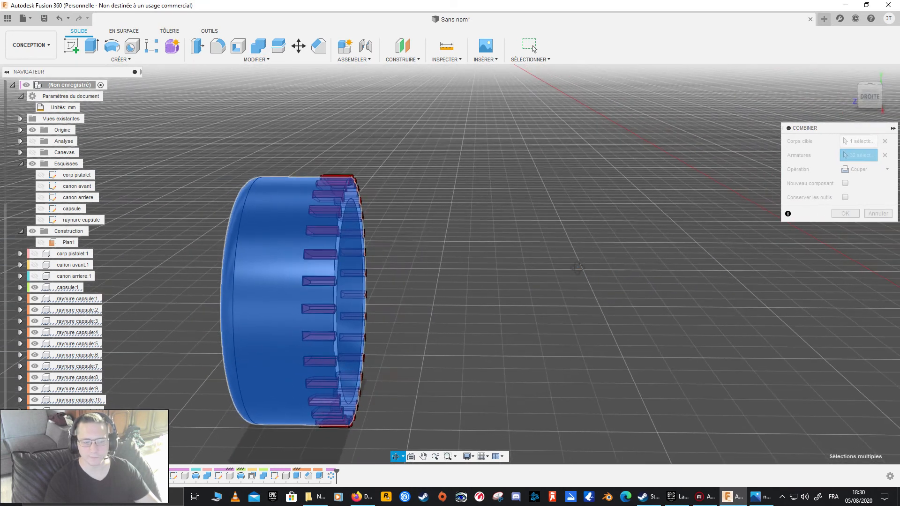
{"action": "left_click", "coordinate": [845, 214]}
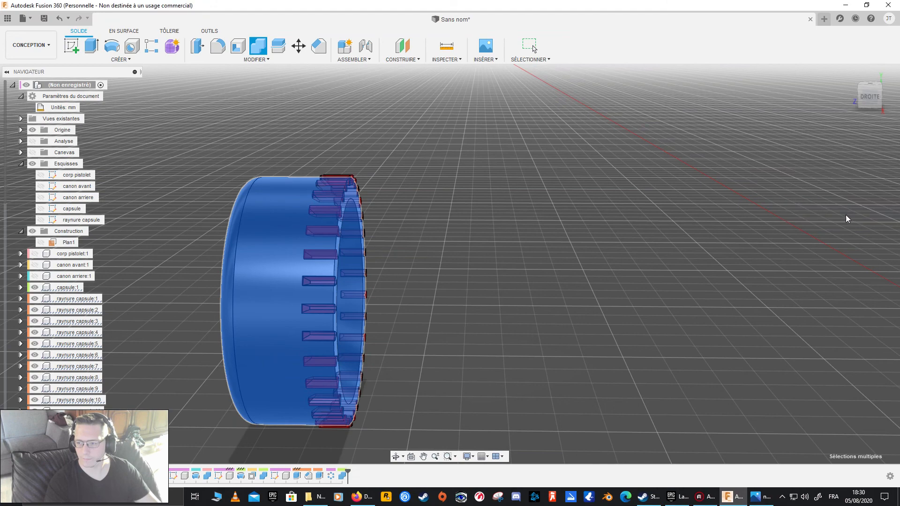
- Try to fillet the two long outer edges of one groove near the cap's top with a 0.035 mm radius
{"action": "middle_click_drag", "start_coordinate": [421, 274], "coordinate": [357, 299], "text": "shift"}
{"action": "scroll", "coordinate": [353, 174], "scroll_direction": "up", "scroll_amount": 3}
{"action": "scroll", "coordinate": [304, 170], "scroll_direction": "up", "scroll_amount": 2}
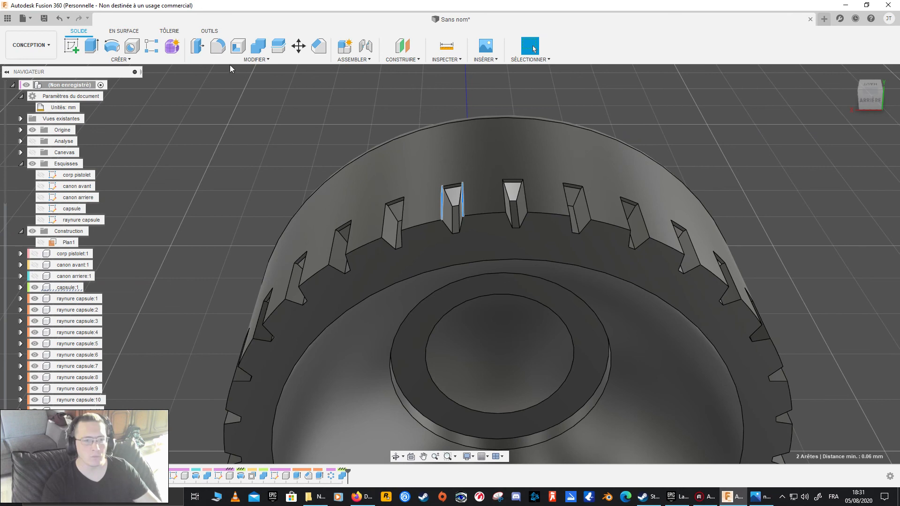
{"action": "left_click", "coordinate": [221, 49]}
{"action": "left_click_drag", "start_coordinate": [464, 199], "coordinate": [463, 196]}
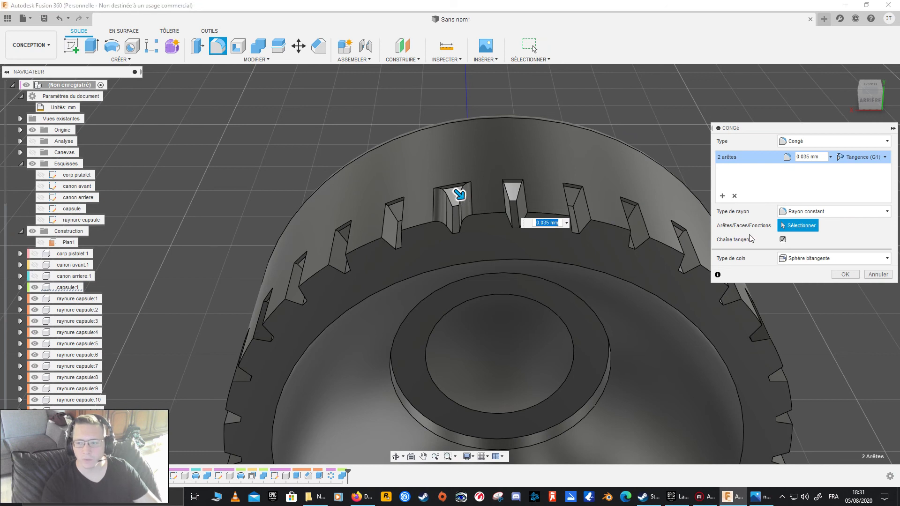
{"action": "left_click", "coordinate": [871, 275]}
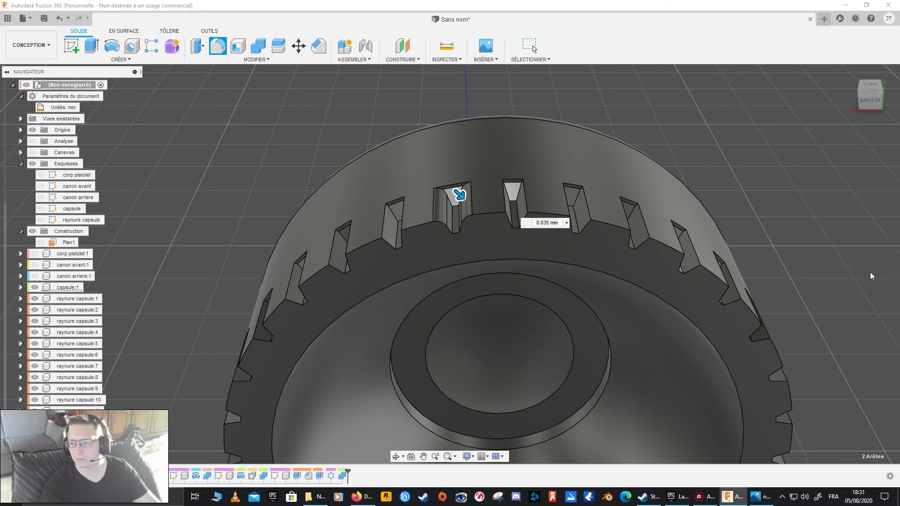
- Try to chamfer the same groove's two long outer edges with an equal distance of 0.02 mm
{"action": "left_click", "coordinate": [319, 47]}
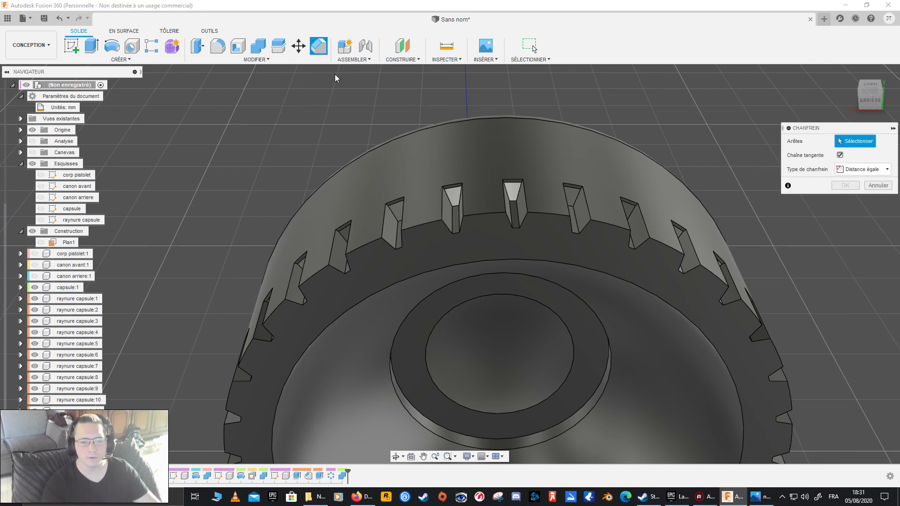
{"action": "left_click", "coordinate": [463, 202]}
{"action": "left_click", "coordinate": [442, 203]}
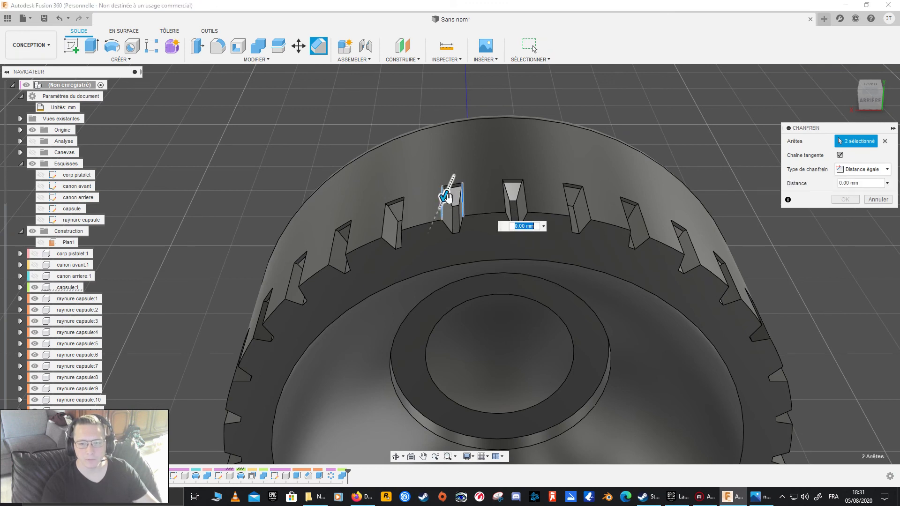
{"action": "left_click_drag", "start_coordinate": [447, 197], "coordinate": [443, 200]}
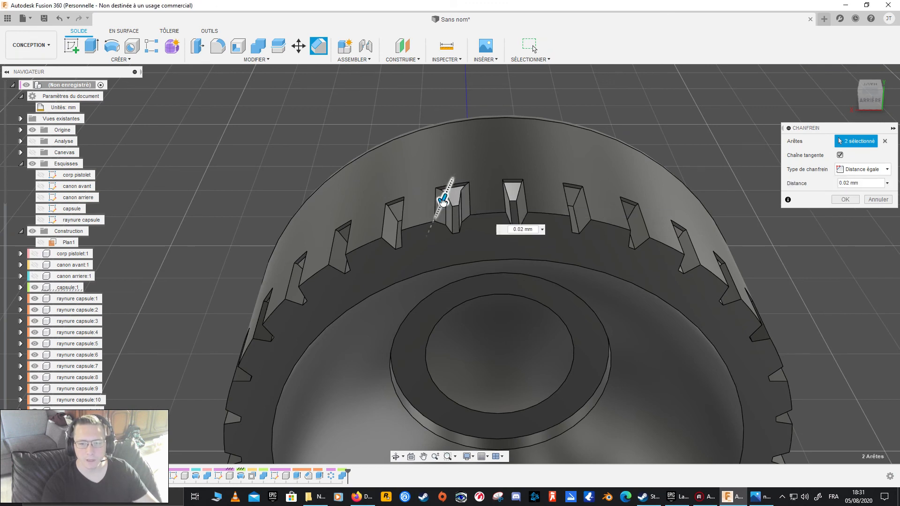
{"action": "middle_click_drag", "start_coordinate": [475, 267], "coordinate": [338, 245], "text": "shift"}
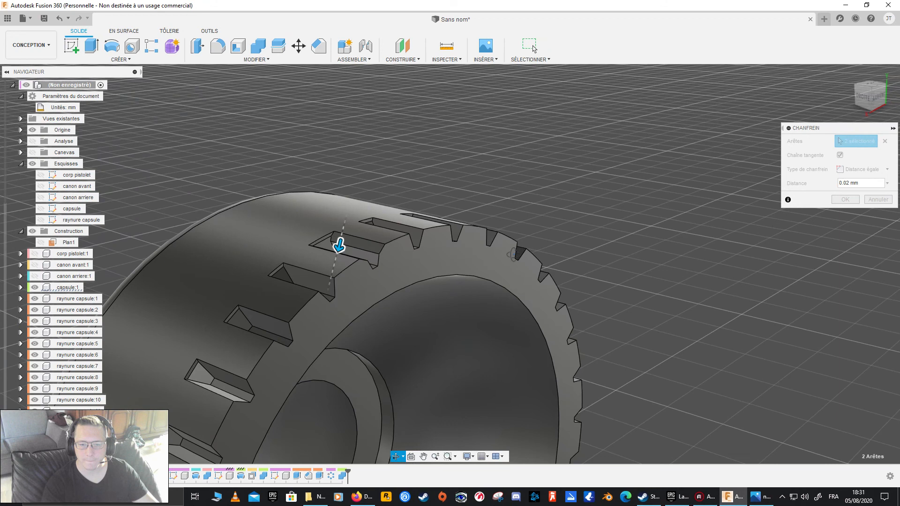
{"action": "left_click", "coordinate": [875, 202]}
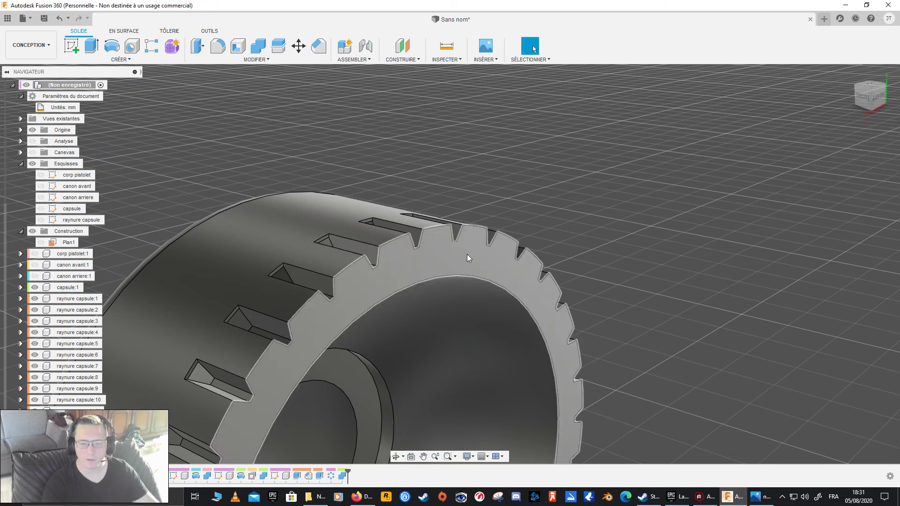
{"action": "scroll", "coordinate": [409, 356], "scroll_direction": "up", "scroll_amount": 3}
{"action": "middle_click_drag", "start_coordinate": [407, 352], "coordinate": [433, 195], "text": "shift"}
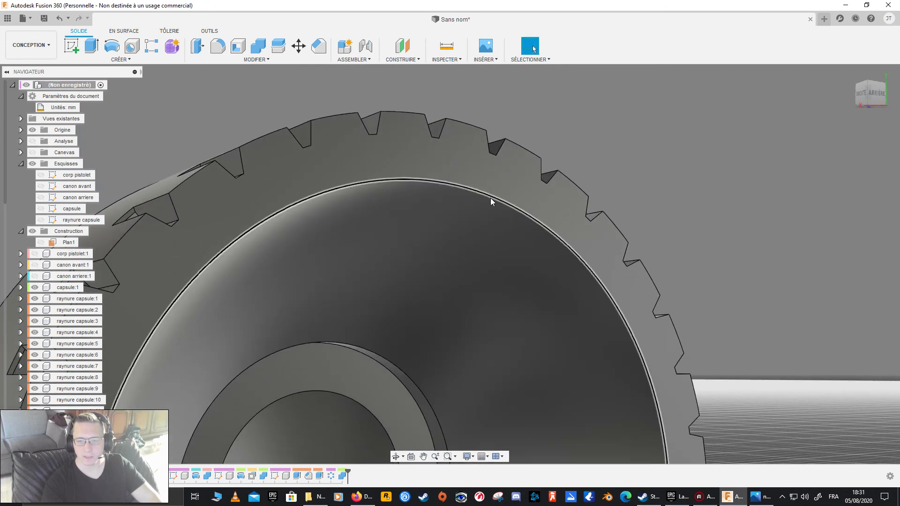
- Chamfer the cap's inner circular edge at the grooved end with an equal distance of 0.08 mm
{"action": "left_click", "coordinate": [491, 196]}
{"action": "left_click", "coordinate": [319, 46]}
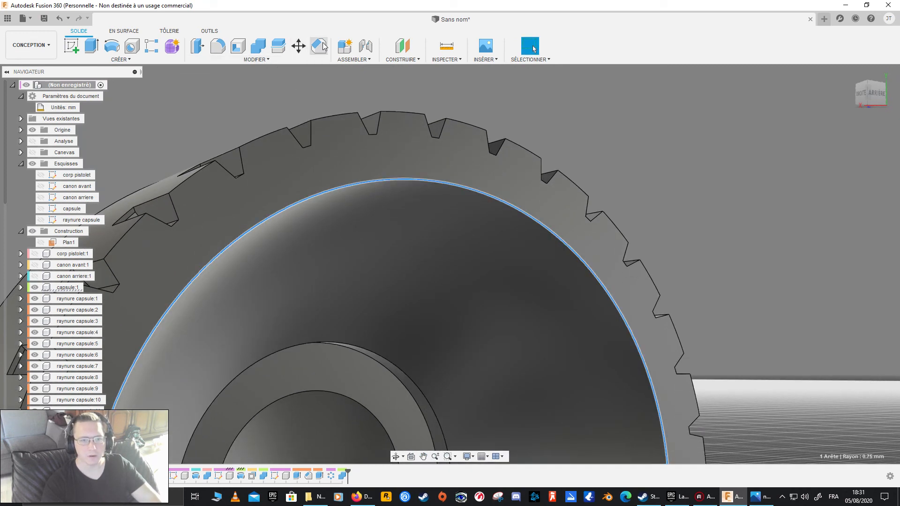
{"action": "left_click_drag", "start_coordinate": [467, 190], "coordinate": [460, 178]}
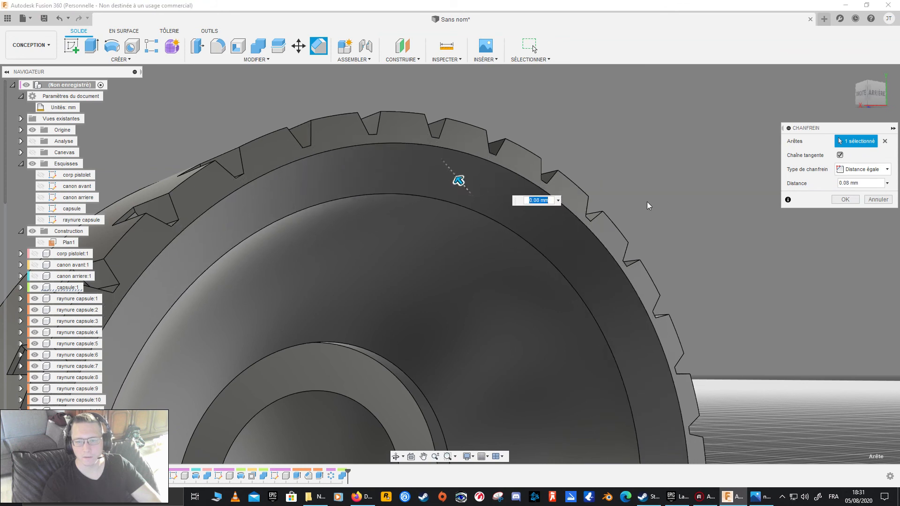
{"action": "left_click", "coordinate": [844, 200]}
- Examine the chamfered cap from its grooved end, its closed face and both sides
{"action": "middle_click_drag", "start_coordinate": [272, 306], "coordinate": [371, 349], "text": "shift"}
{"action": "scroll", "coordinate": [323, 314], "scroll_direction": "up", "scroll_amount": 3}
{"action": "scroll", "coordinate": [324, 312], "scroll_direction": "down", "scroll_amount": 10}
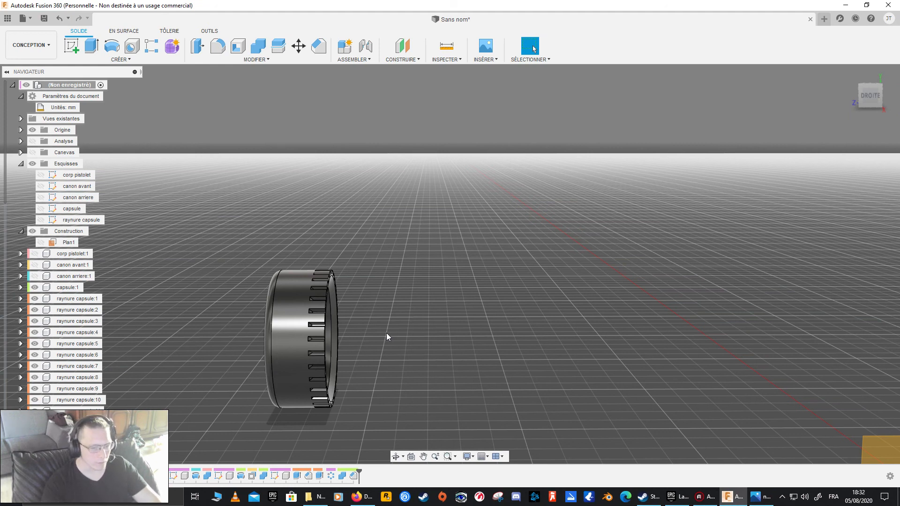
{"action": "left_click", "coordinate": [292, 324]}
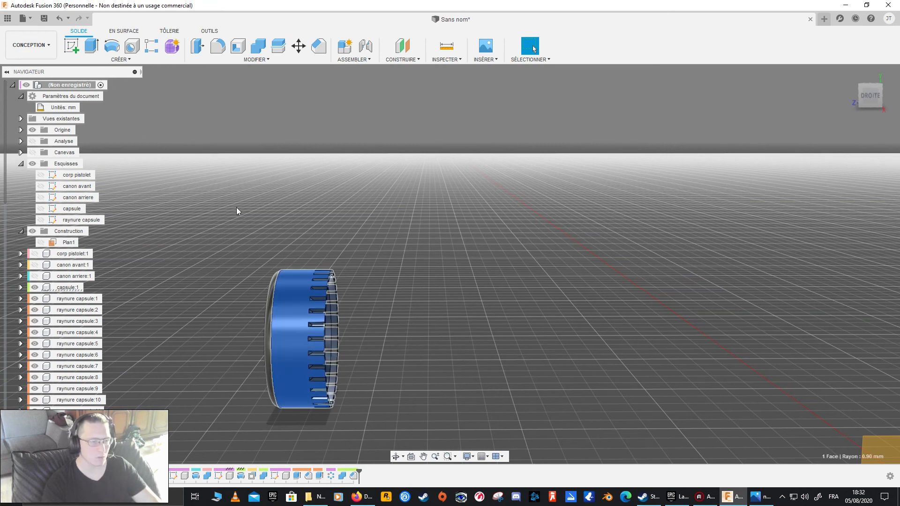
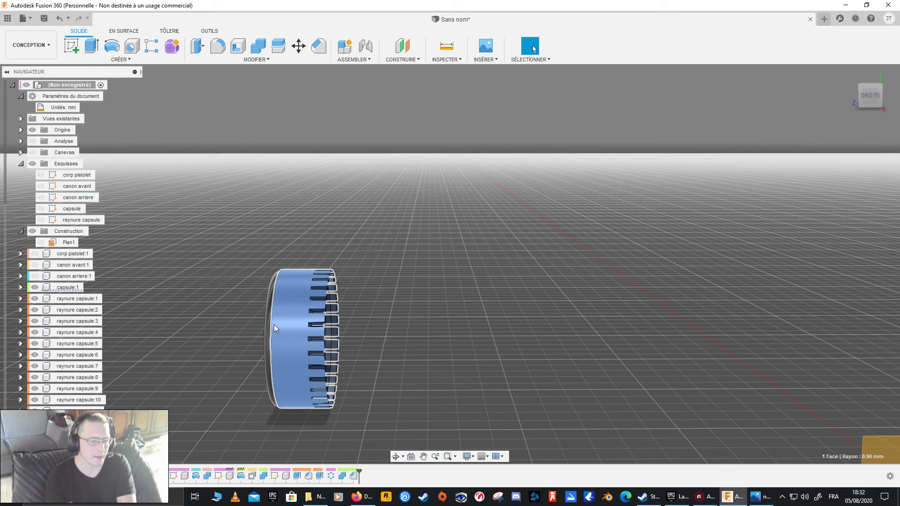
{"action": "middle_click_drag", "start_coordinate": [301, 350], "coordinate": [470, 380], "text": "shift"}
{"action": "left_click", "coordinate": [470, 380]}
{"action": "middle_click_drag", "start_coordinate": [536, 365], "coordinate": [516, 338], "text": "shift"}
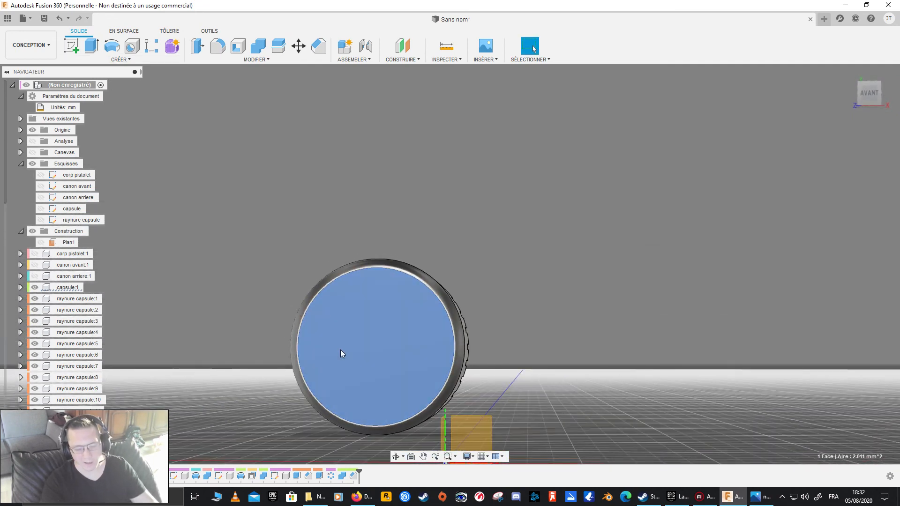
{"action": "middle_click_drag", "start_coordinate": [354, 404], "coordinate": [190, 154], "text": "shift"}
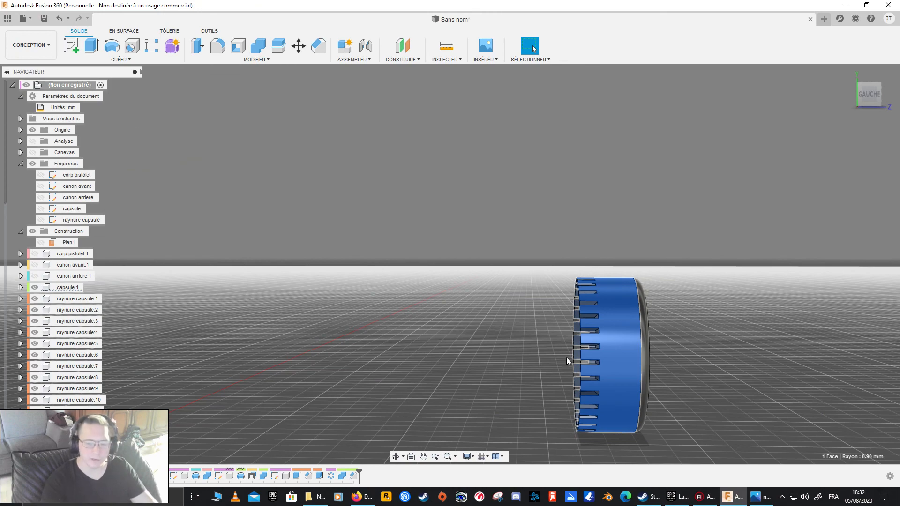
{"action": "middle_click_drag", "start_coordinate": [632, 345], "coordinate": [402, 365], "text": "shift"}
{"action": "left_click", "coordinate": [402, 365]}
{"action": "middle_click_drag", "start_coordinate": [430, 357], "coordinate": [413, 300], "text": "shift"}
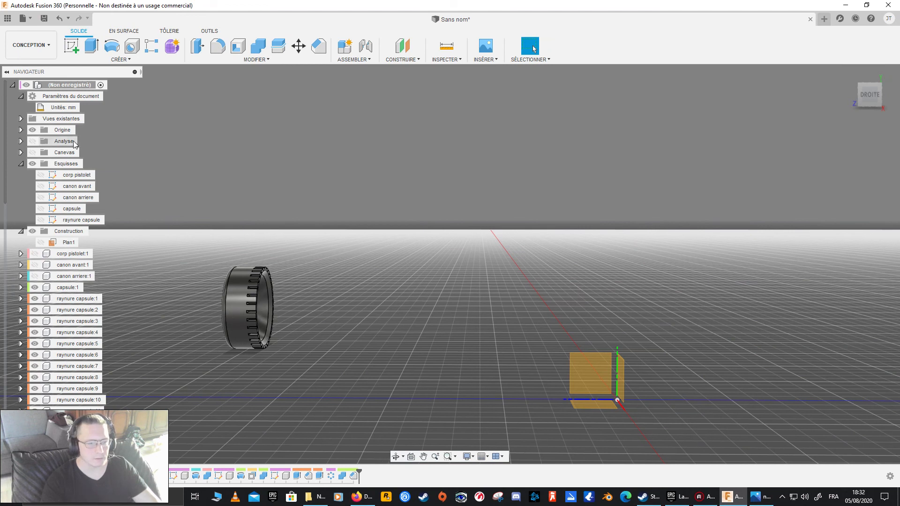
- Make the sketches corp pistolet, canon avant, canon arriere, capsule and raynure capsule visible
{"action": "left_click", "coordinate": [41, 175]}
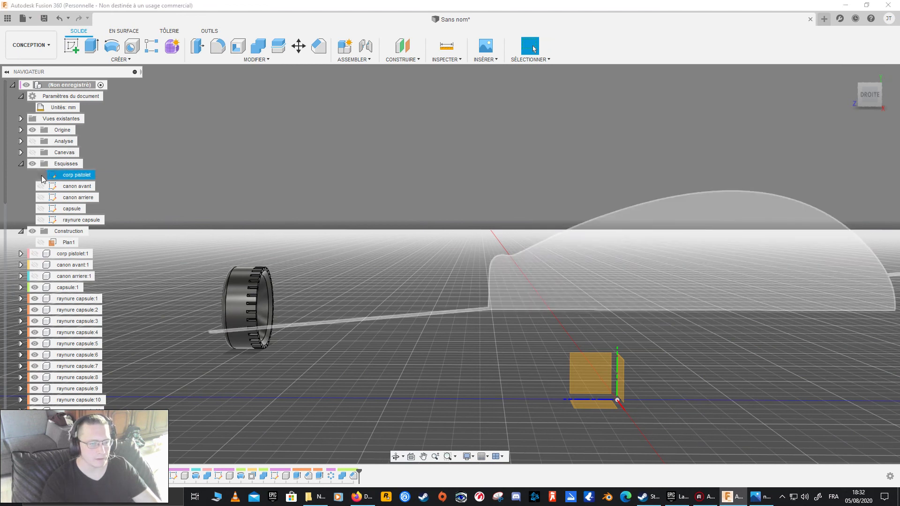
{"action": "left_click", "coordinate": [40, 186]}
{"action": "left_click", "coordinate": [41, 197]}
{"action": "left_click", "coordinate": [40, 208]}
{"action": "left_click", "coordinate": [41, 220]}
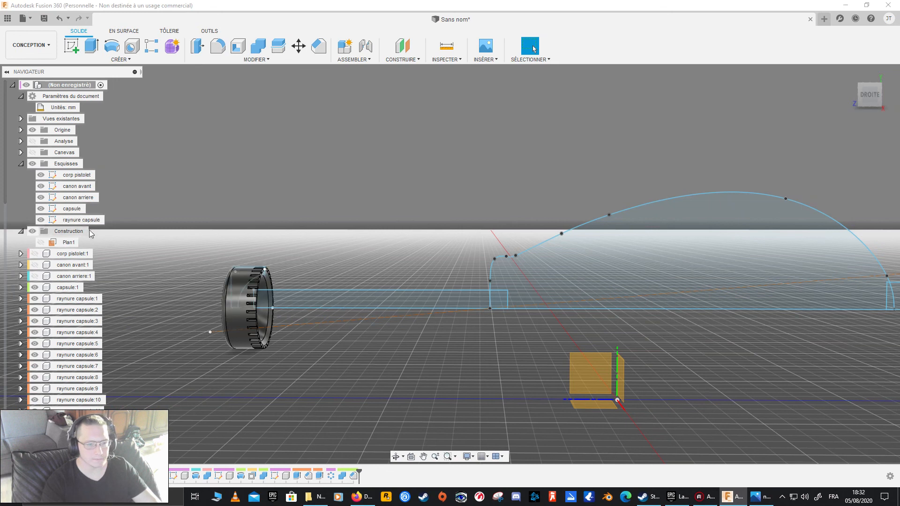
- Hide the whole sketches folder and collapse both the sketches and construction folders
{"action": "left_click", "coordinate": [33, 164]}
{"action": "left_click", "coordinate": [31, 164]}
{"action": "left_click", "coordinate": [32, 164]}
{"action": "left_click", "coordinate": [21, 163]}
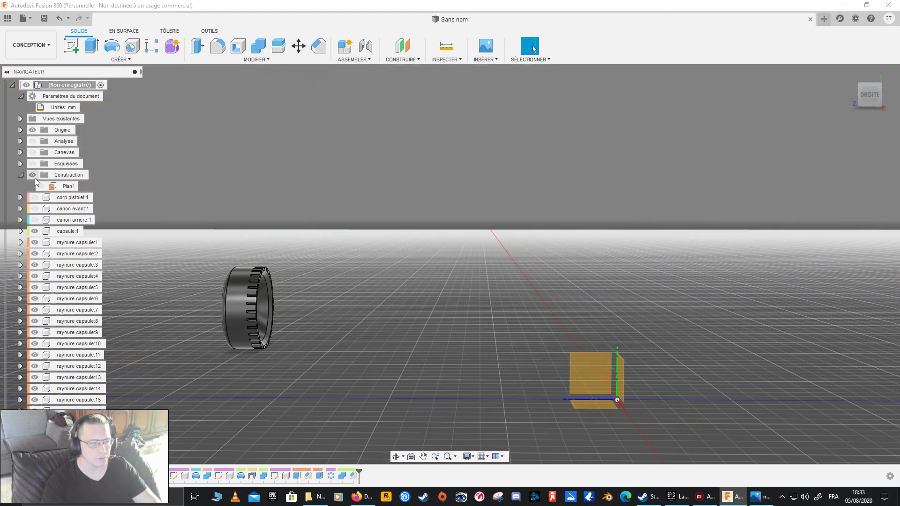
{"action": "left_click", "coordinate": [32, 175]}
{"action": "left_click", "coordinate": [21, 175]}
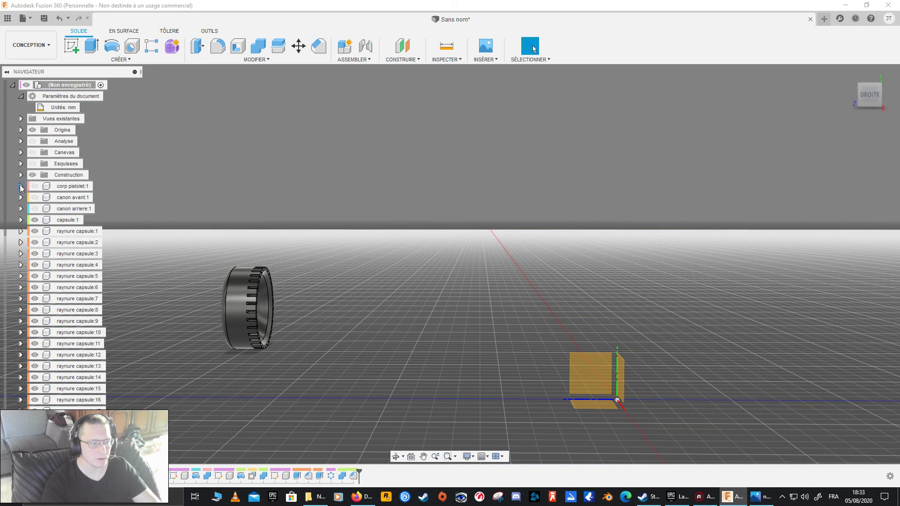
{"action": "left_click", "coordinate": [75, 242]}
{"action": "left_click", "coordinate": [75, 441], "text": "shift"}
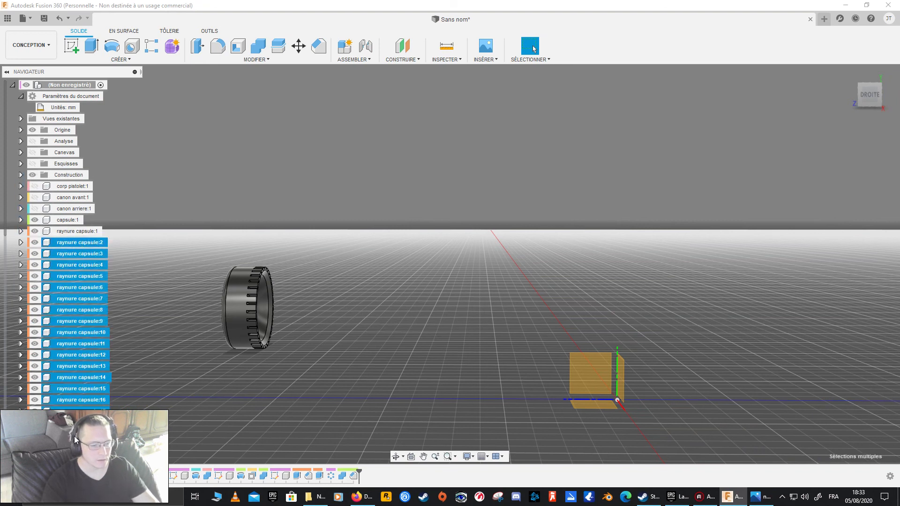
{"action": "right_click", "coordinate": [83, 243]}
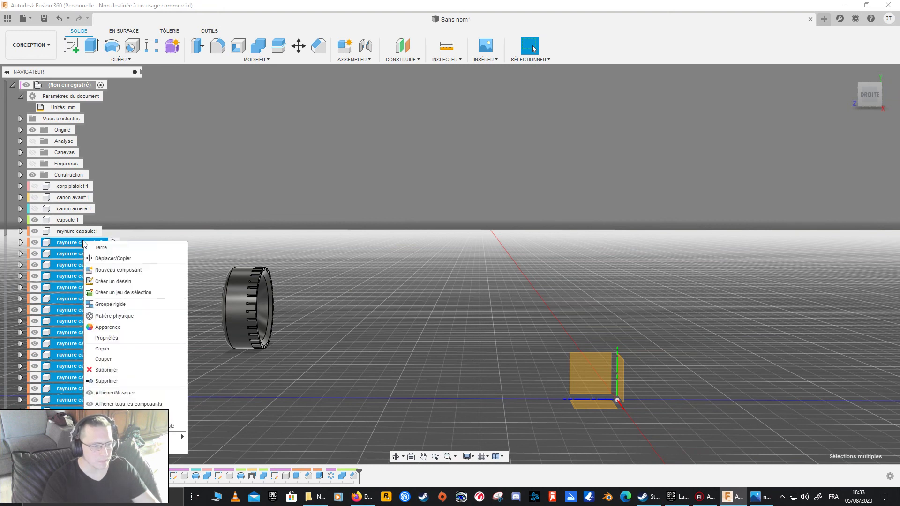
{"action": "key", "text": "Escape"}
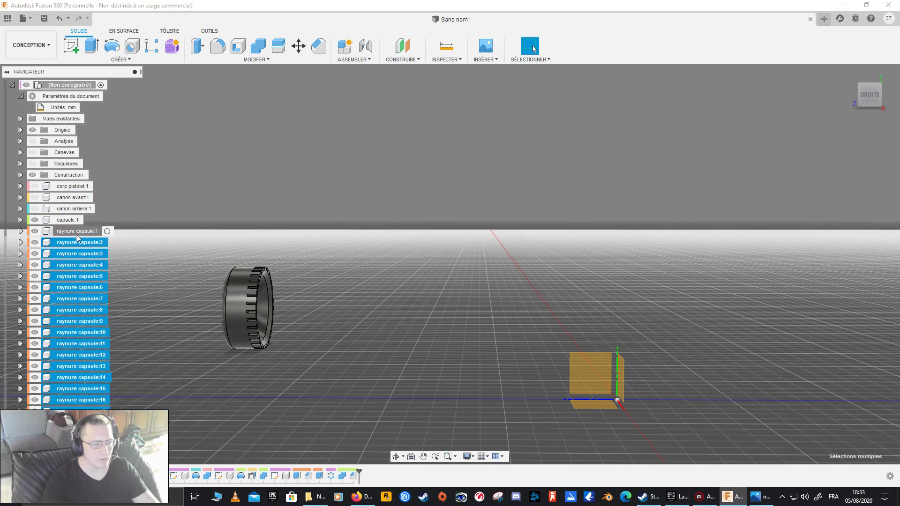
{"action": "key", "text": "Escape"}
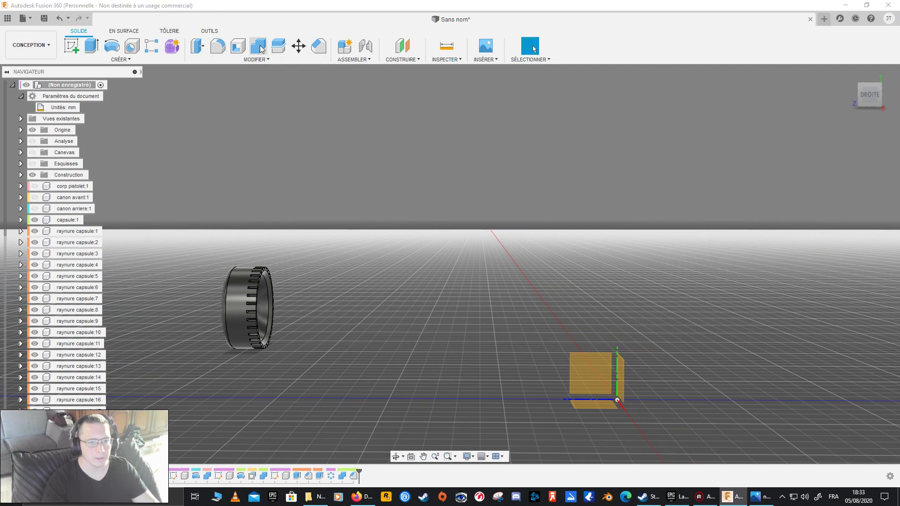
{"action": "left_click", "coordinate": [258, 46]}
{"action": "left_click", "coordinate": [865, 169]}
{"action": "left_click", "coordinate": [861, 182]}
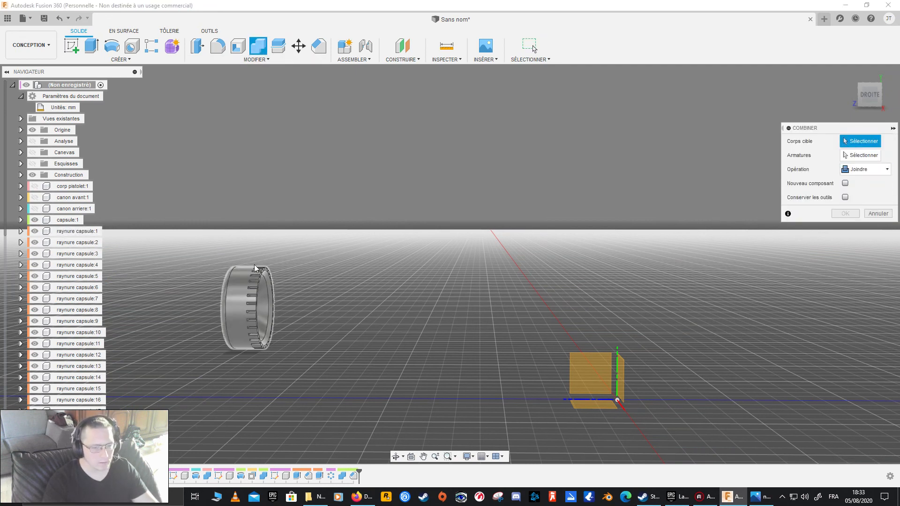
{"action": "middle_click_drag", "start_coordinate": [307, 287], "coordinate": [309, 274], "text": "shift"}
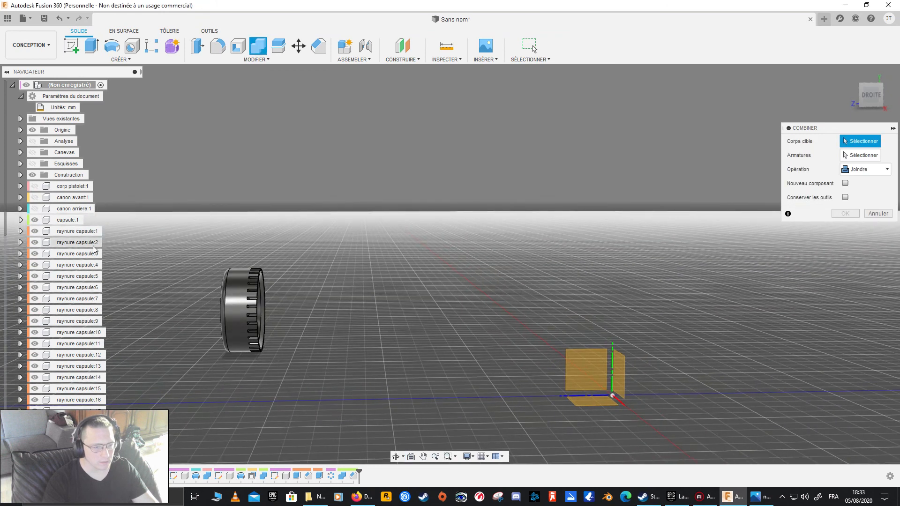
{"action": "left_click", "coordinate": [35, 220]}
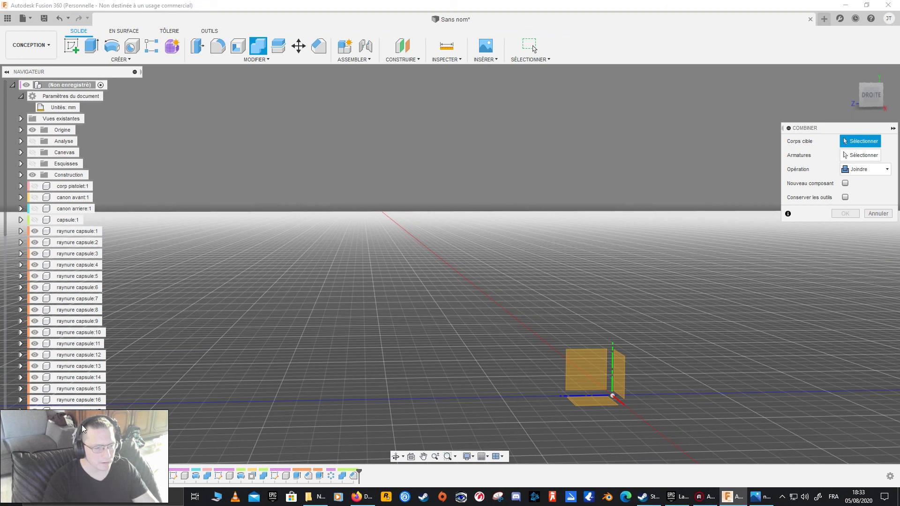
{"action": "left_click", "coordinate": [22, 231]}
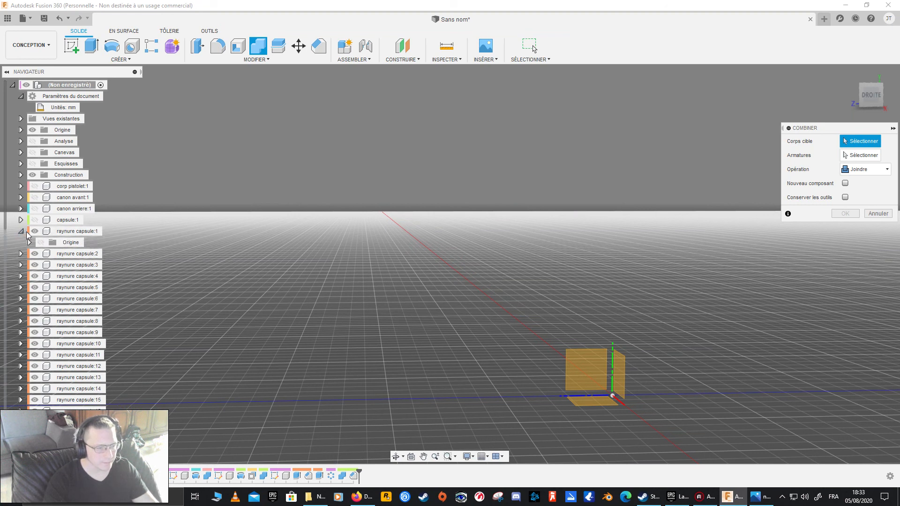
{"action": "left_click", "coordinate": [29, 242]}
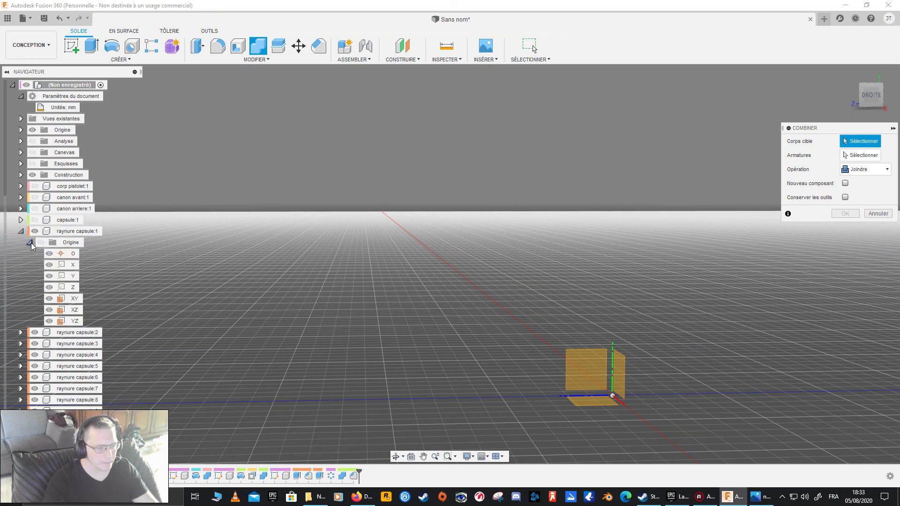
{"action": "left_click", "coordinate": [29, 242]}
{"action": "left_click", "coordinate": [20, 231]}
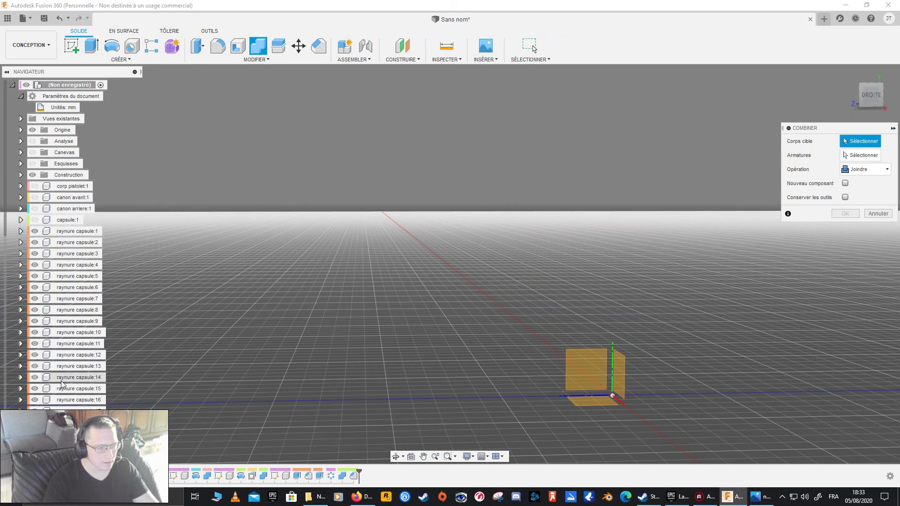
{"action": "left_click", "coordinate": [879, 214]}
- Remove the groove components raynure capsule:1 through raynure capsule:19 with a timeline Remove operation
{"action": "left_click", "coordinate": [81, 231]}
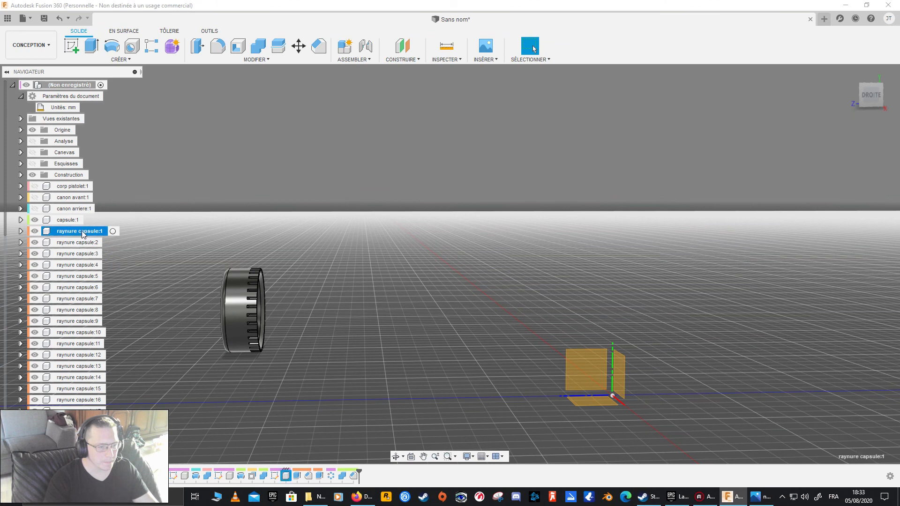
{"action": "left_click", "coordinate": [68, 429], "text": "shift"}
{"action": "right_click", "coordinate": [68, 430]}
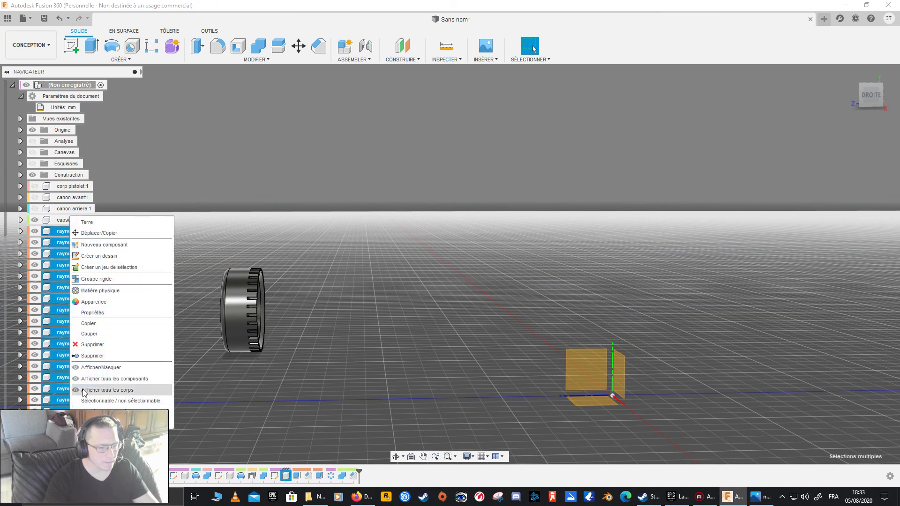
{"action": "left_click", "coordinate": [92, 355]}
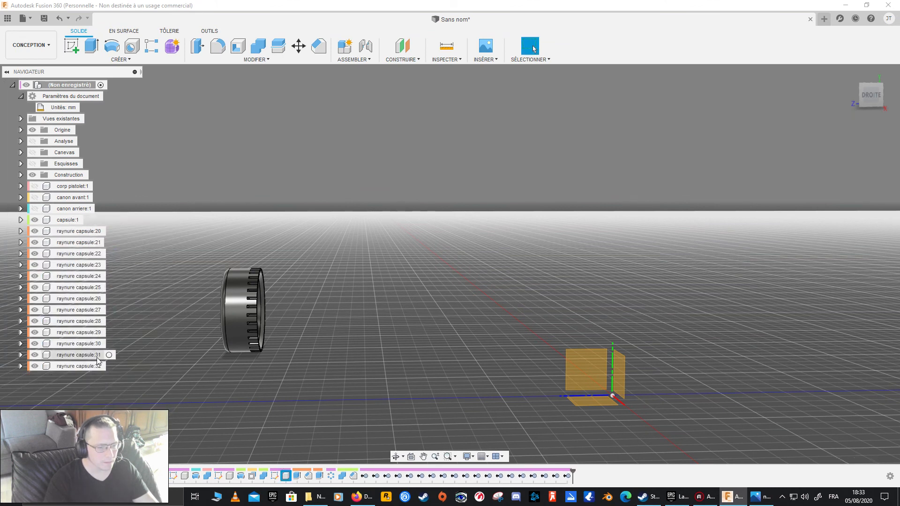
- Remove the groove components raynure capsule:28, raynure capsule:26 and raynure capsule:24 one at a time
{"action": "right_click", "coordinate": [82, 324]}
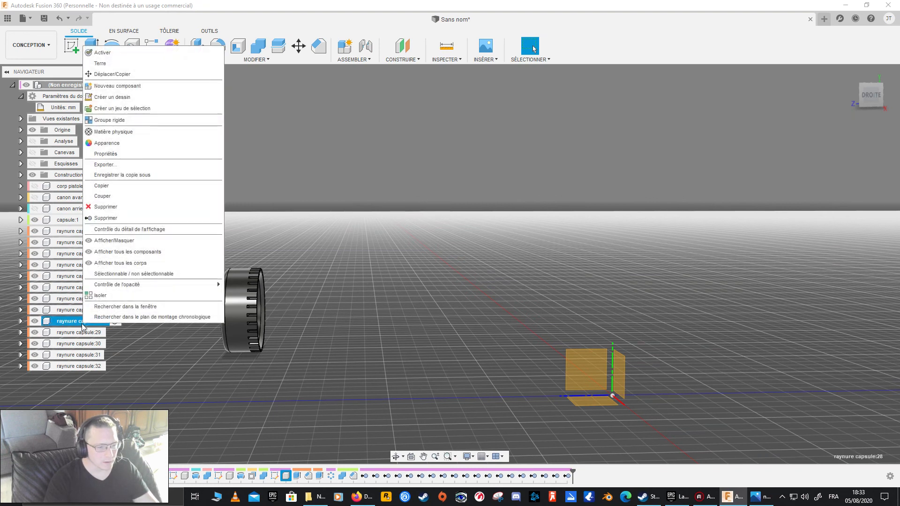
{"action": "left_click", "coordinate": [139, 218]}
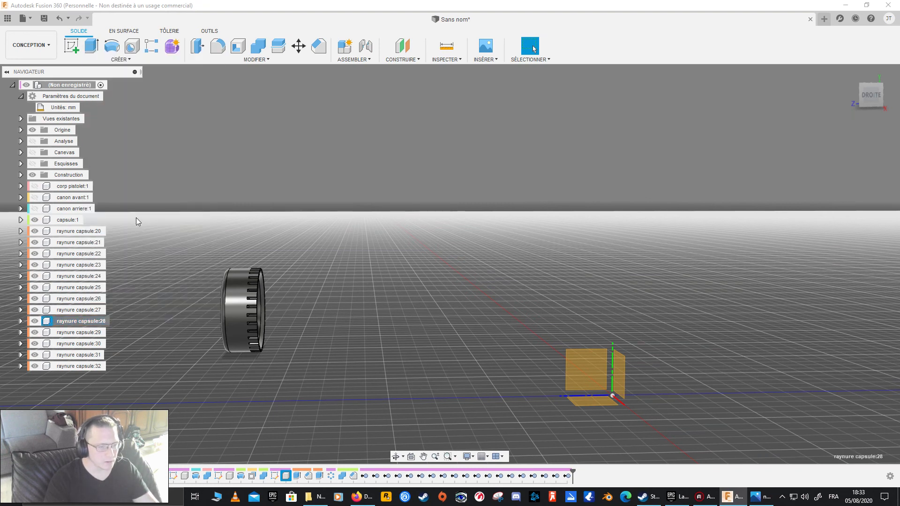
{"action": "right_click", "coordinate": [82, 303]}
{"action": "left_click", "coordinate": [106, 197]}
{"action": "right_click", "coordinate": [77, 276]}
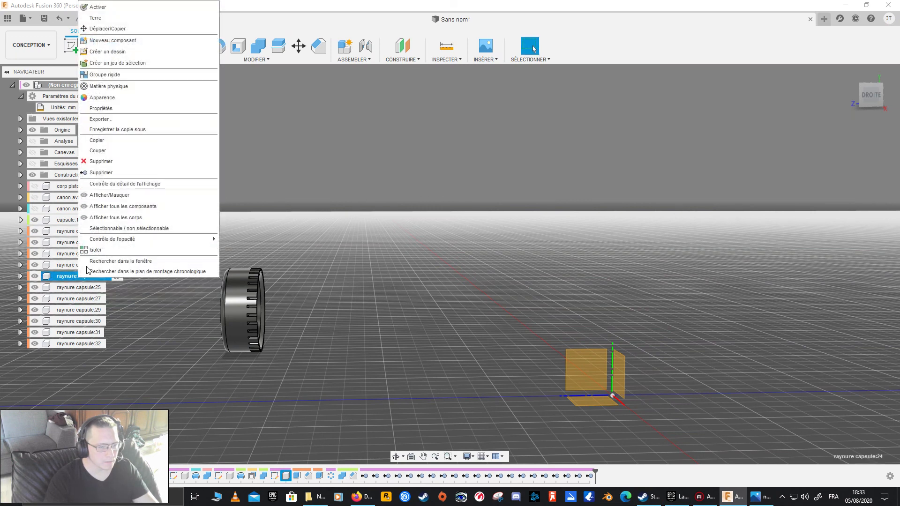
{"action": "left_click", "coordinate": [110, 174]}
- Remove all remaining groove components from raynure capsule:21 through raynure capsule:32, keeping only raynure capsule:20
{"action": "middle_click_drag", "start_coordinate": [278, 301], "coordinate": [249, 301], "text": "shift"}
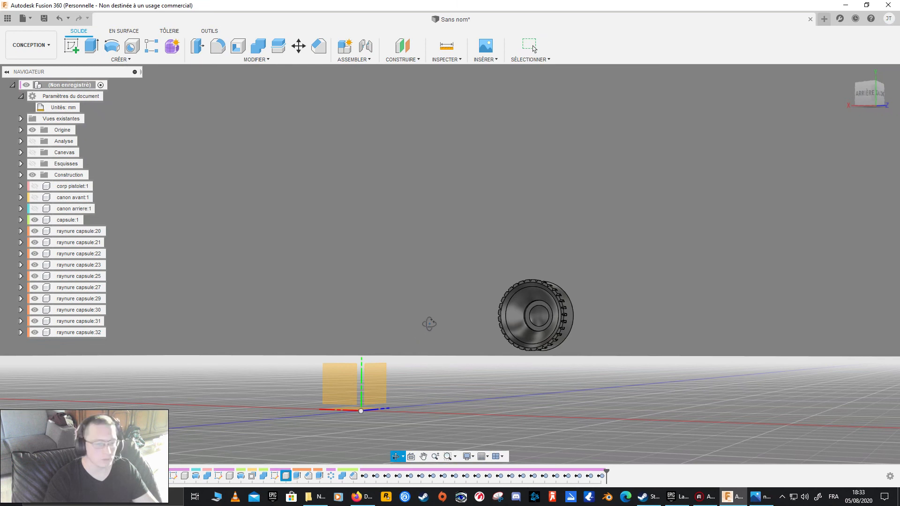
{"action": "middle_click_drag", "start_coordinate": [428, 323], "coordinate": [375, 225], "text": "shift"}
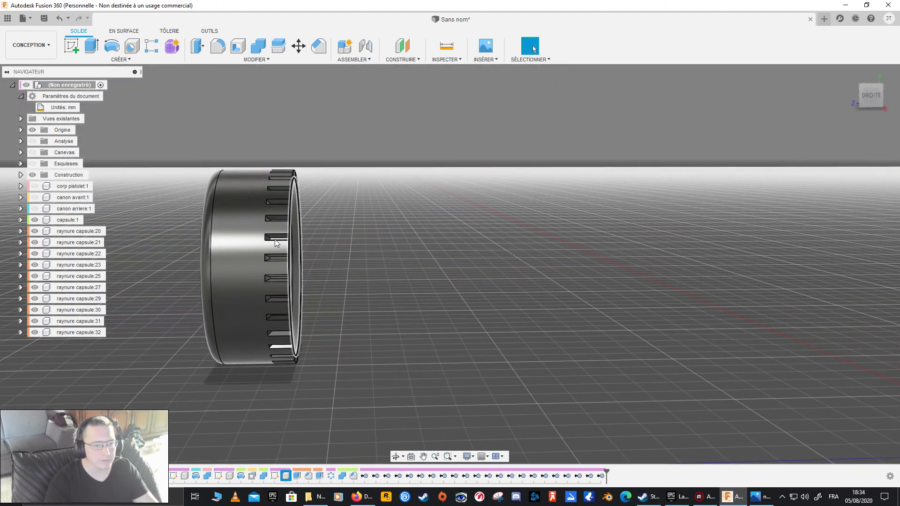
{"action": "left_click", "coordinate": [79, 243]}
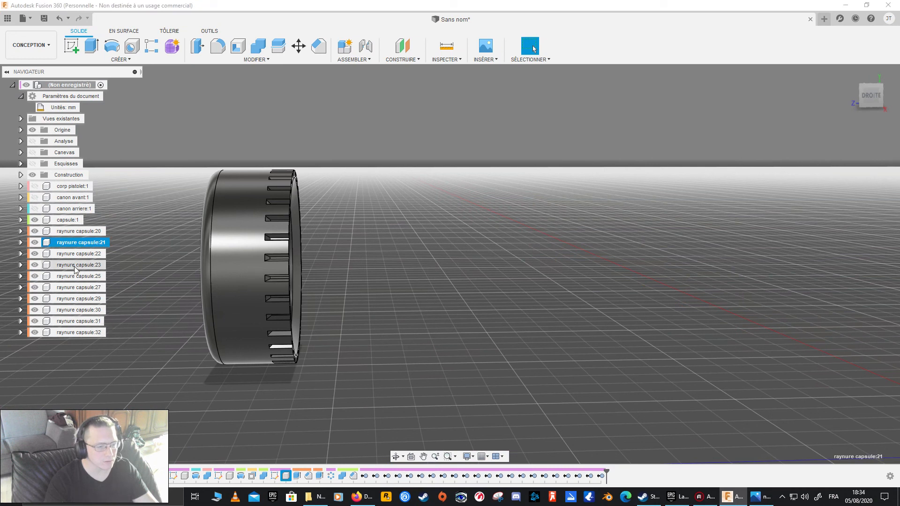
{"action": "left_click", "coordinate": [75, 331], "text": "shift"}
{"action": "right_click", "coordinate": [75, 332]}
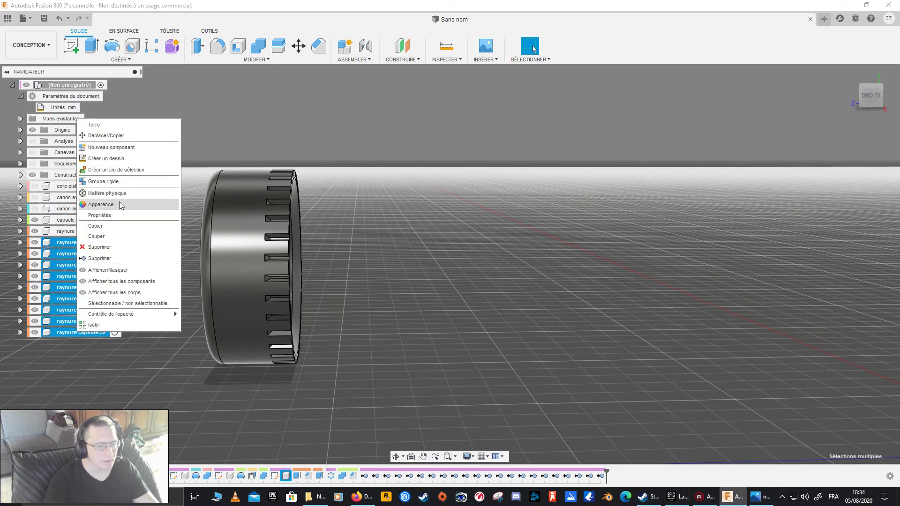
{"action": "left_click", "coordinate": [110, 257]}
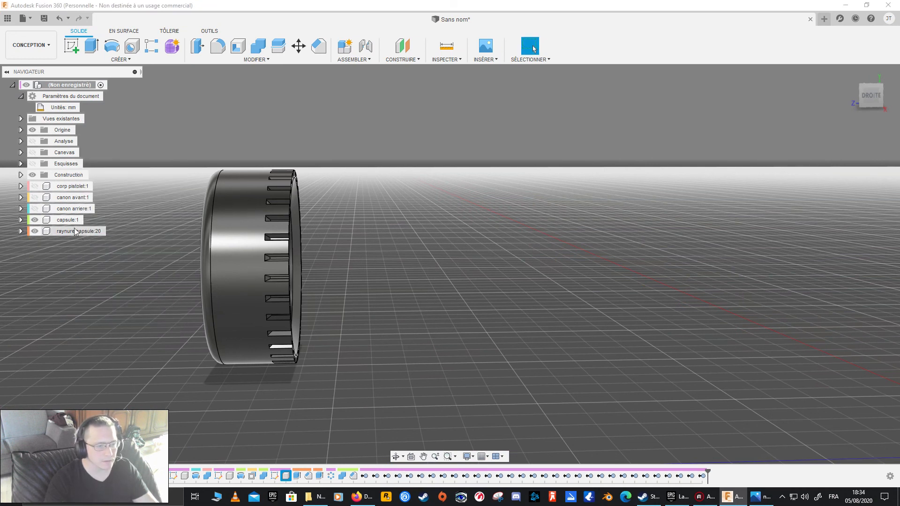
- Try to rename the remaining groove component raynure capsule:20
{"action": "middle_click_drag", "start_coordinate": [278, 277], "coordinate": [55, 230], "text": "shift"}
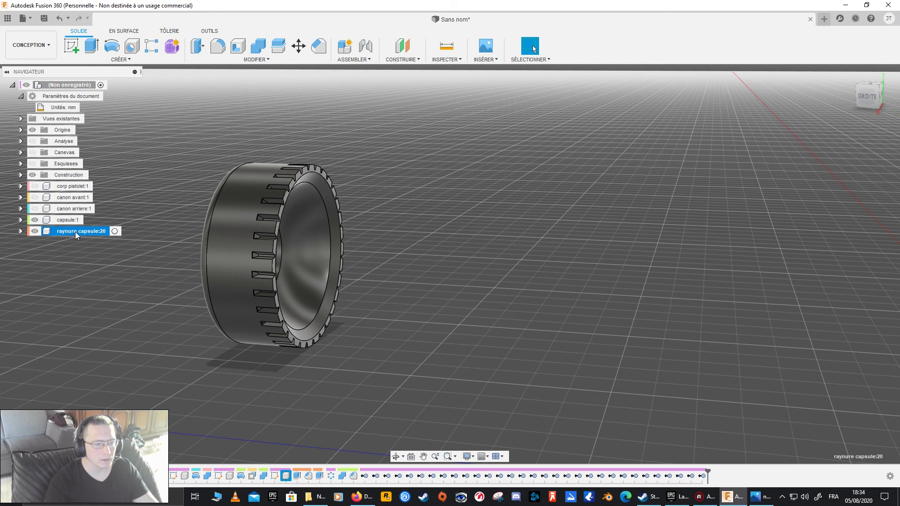
{"action": "double_click", "coordinate": [91, 233]}
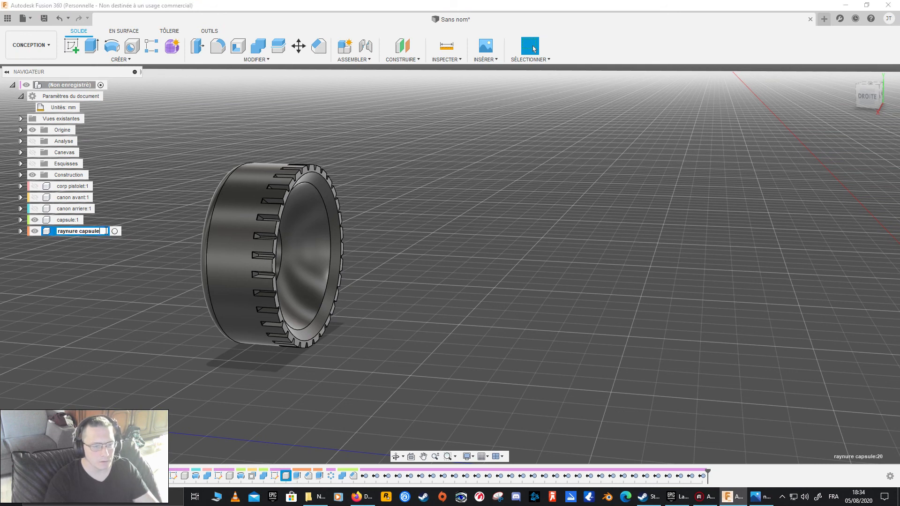
{"action": "key", "text": "Return"}
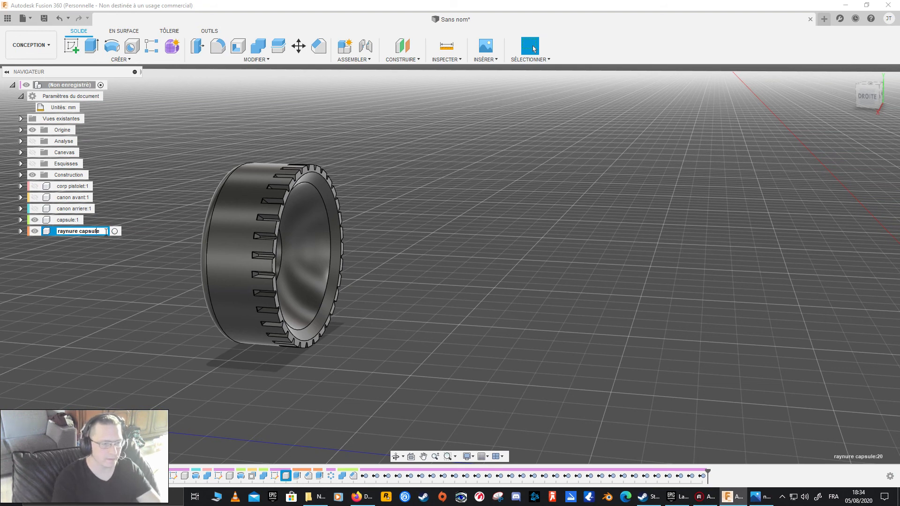
{"action": "key", "text": "Return"}
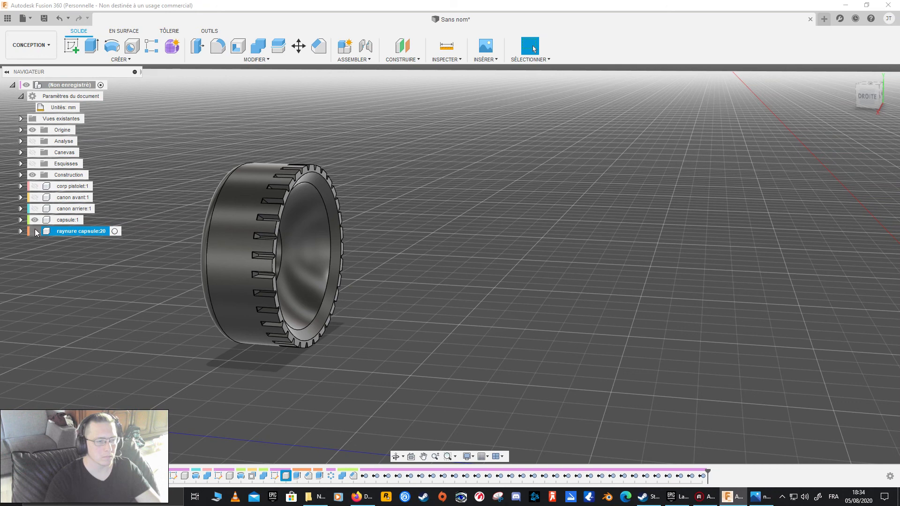
- Show the reference canvas and the hidden components corp pistolet, canon avant and canon arriere
{"action": "scroll", "coordinate": [280, 163], "scroll_direction": "up", "scroll_amount": 2}
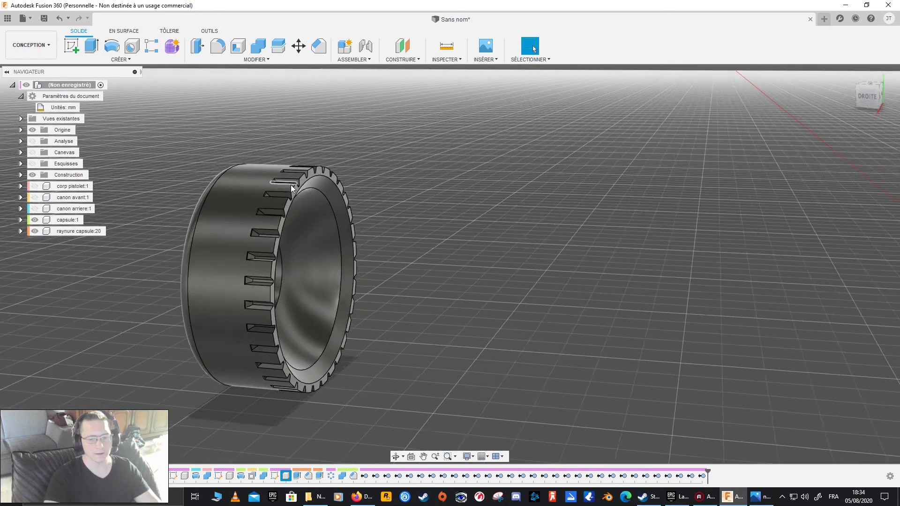
{"action": "scroll", "coordinate": [293, 192], "scroll_direction": "down", "scroll_amount": 5}
{"action": "middle_click_drag", "start_coordinate": [294, 195], "coordinate": [312, 192], "text": "shift"}
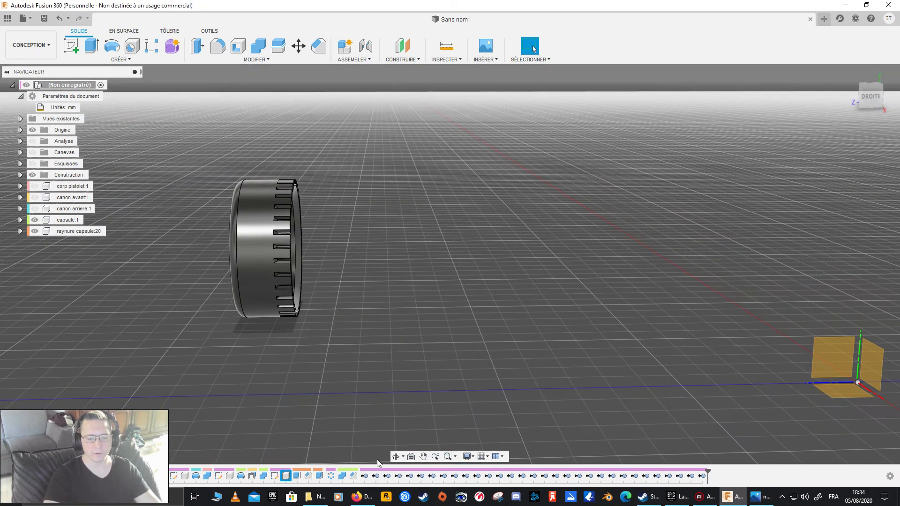
{"action": "middle_click_drag", "start_coordinate": [422, 351], "coordinate": [336, 263], "text": "shift"}
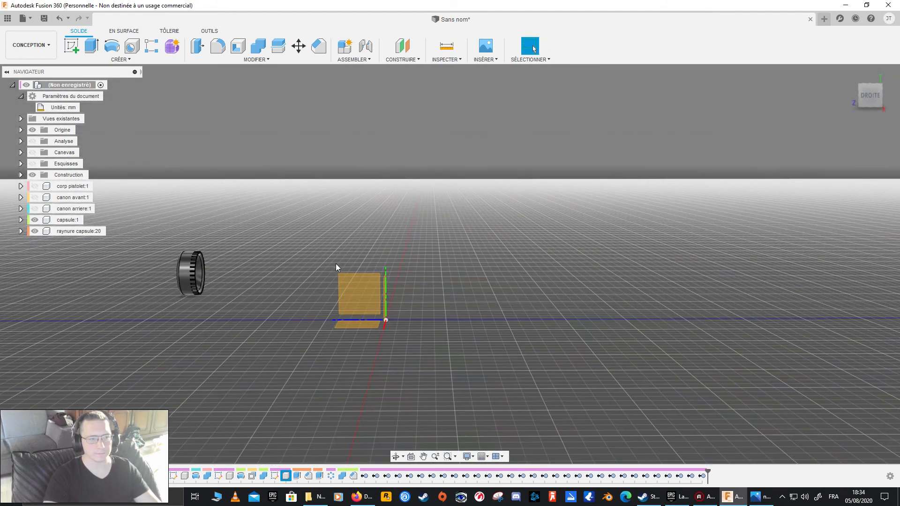
{"action": "left_click", "coordinate": [33, 152]}
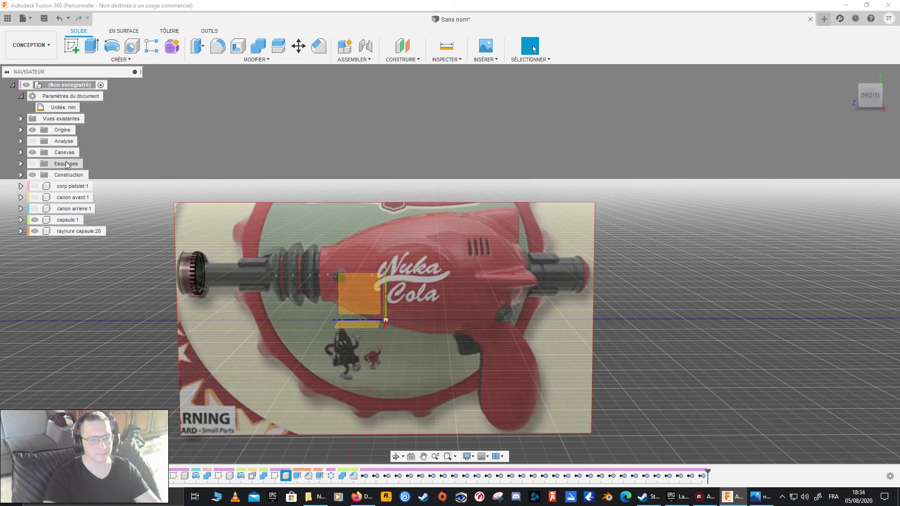
{"action": "left_click", "coordinate": [34, 186]}
{"action": "left_click", "coordinate": [34, 197]}
{"action": "left_click", "coordinate": [35, 209]}
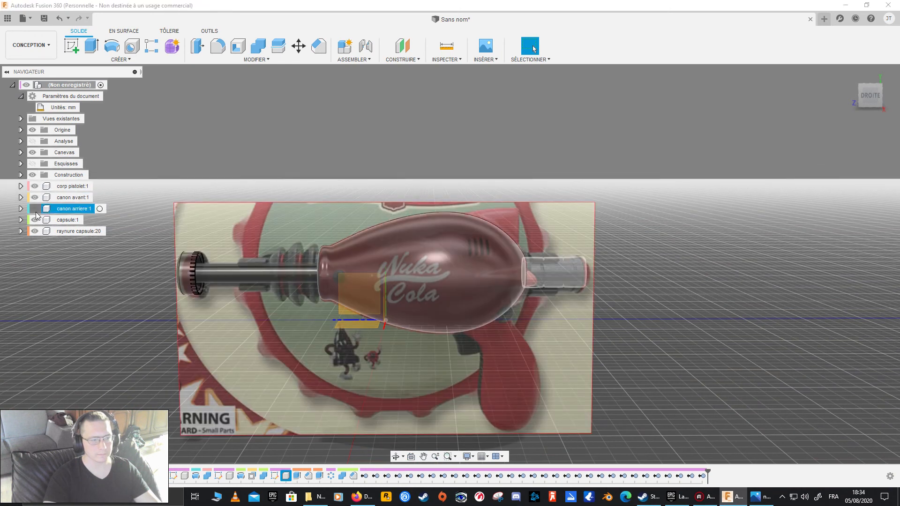
- Display the section analysis of the whole pistol and hide the reference canvas to inspect how the parts fit together
{"action": "mouse_move", "coordinate": [276, 231]}
{"action": "middle_mouse_down", "text": "shift"}
{"action": "mouse_move", "coordinate": [248, 210]}
{"action": "mouse_move", "coordinate": [247, 221]}
{"action": "mouse_move", "coordinate": [277, 220]}
{"action": "middle_mouse_up", "text": "shift"}
{"action": "scroll", "coordinate": [155, 254], "scroll_direction": "up", "scroll_amount": 3}
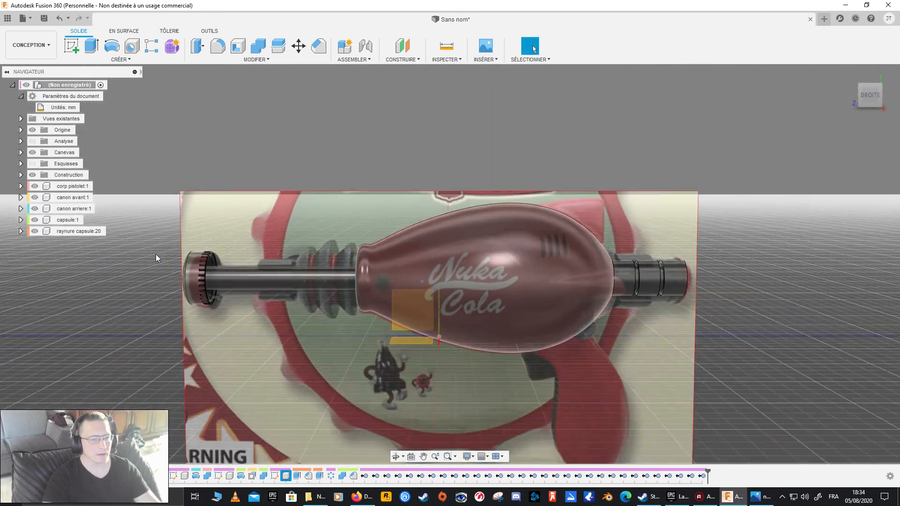
{"action": "left_click", "coordinate": [32, 141]}
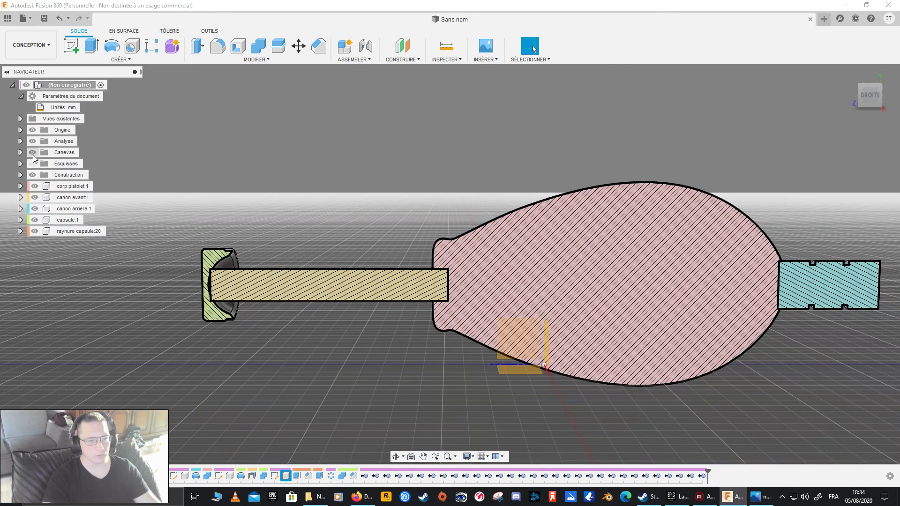
{"action": "left_click", "coordinate": [32, 154]}
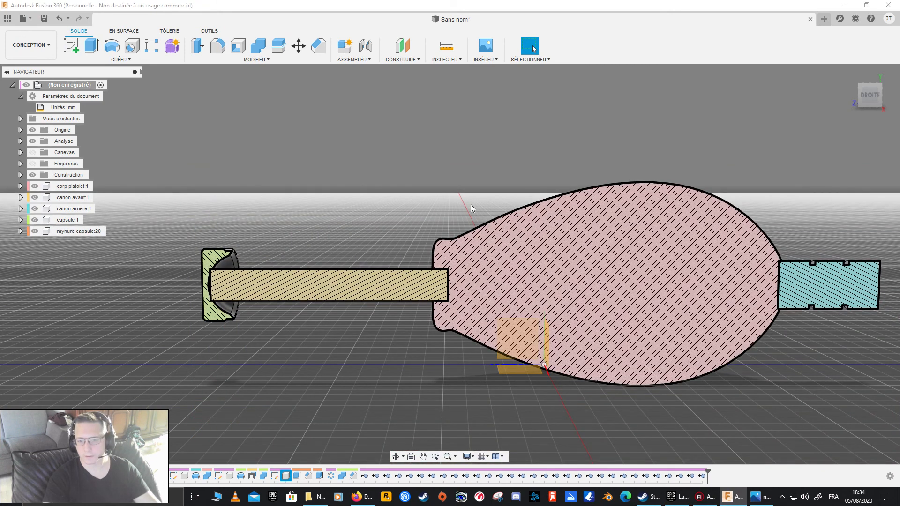
{"action": "middle_click_drag", "start_coordinate": [471, 204], "coordinate": [407, 212]}
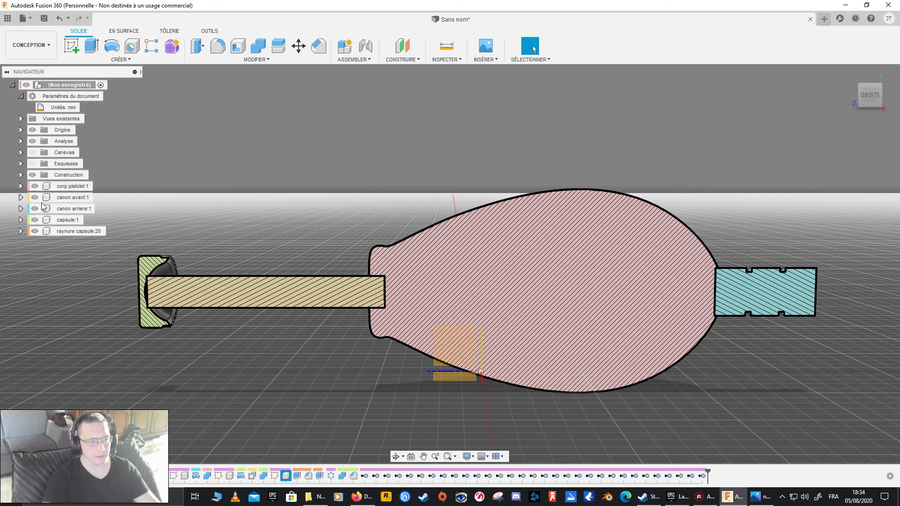
- Hide and show the canon avant and canon arriere components in turn to check their joints with the body in section
{"action": "left_click", "coordinate": [34, 198]}
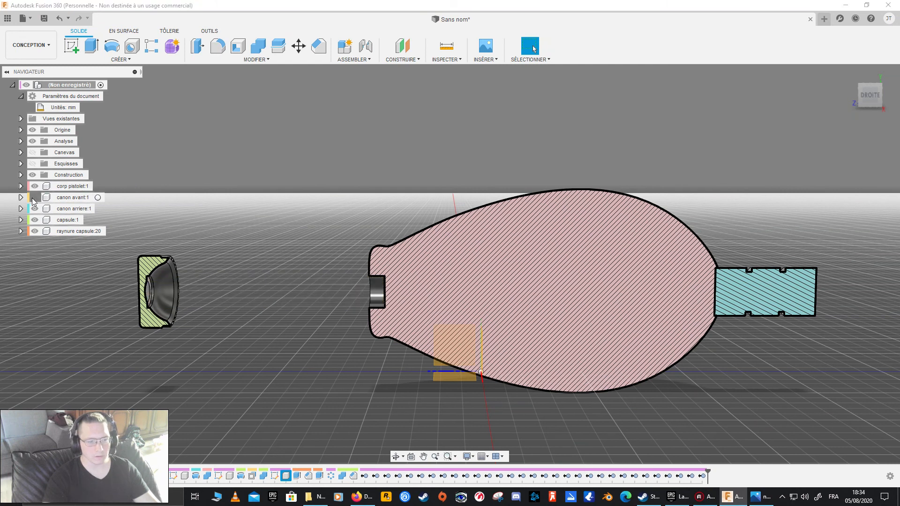
{"action": "left_click", "coordinate": [34, 197]}
{"action": "left_click", "coordinate": [35, 209]}
{"action": "mouse_move", "coordinate": [405, 288]}
{"action": "middle_mouse_down", "text": "shift"}
{"action": "mouse_move", "coordinate": [436, 293]}
{"action": "mouse_move", "coordinate": [407, 288]}
{"action": "middle_mouse_up", "text": "shift"}
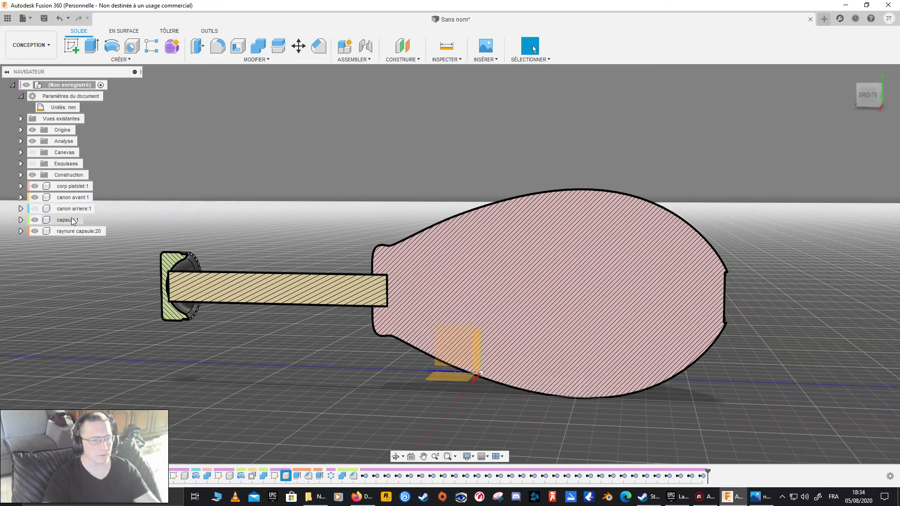
{"action": "left_click", "coordinate": [34, 209]}
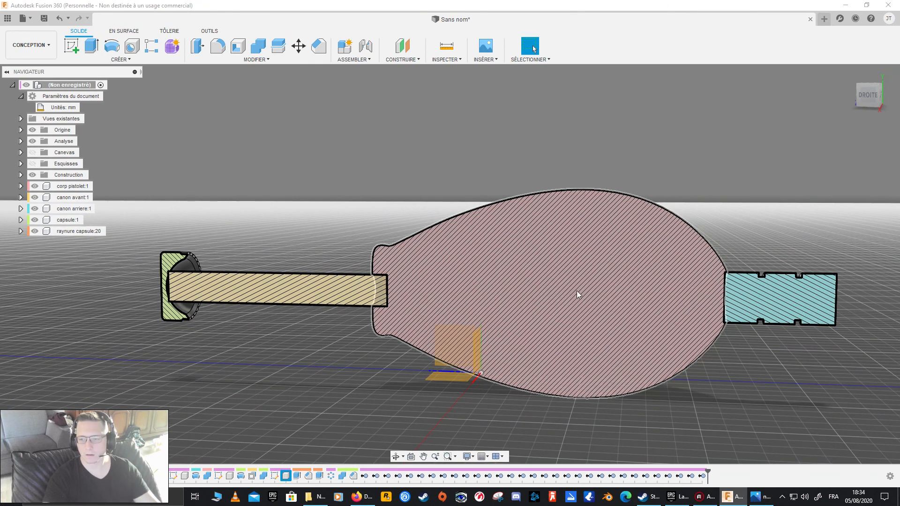
- Show the reference canvas again, hide the section analysis and compare the modelled barrels with the reference image
{"action": "middle_click_drag", "start_coordinate": [131, 301], "coordinate": [168, 307]}
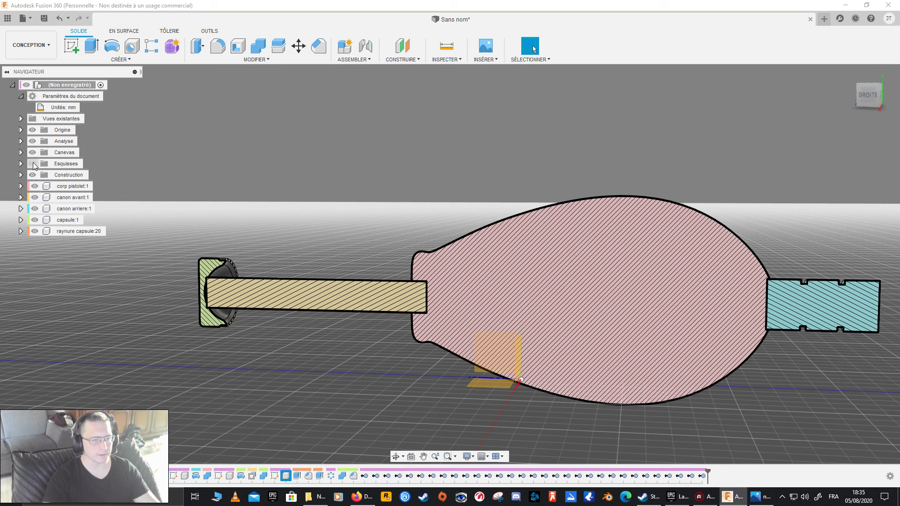
{"action": "left_click", "coordinate": [32, 141]}
{"action": "scroll", "coordinate": [458, 329], "scroll_direction": "down", "scroll_amount": 5}
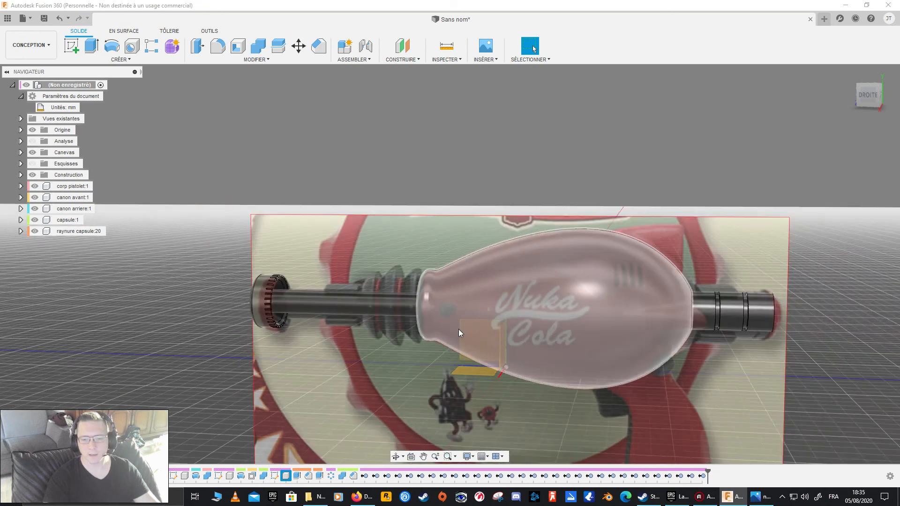
{"action": "middle_click_drag", "start_coordinate": [360, 363], "coordinate": [365, 354], "text": "shift"}
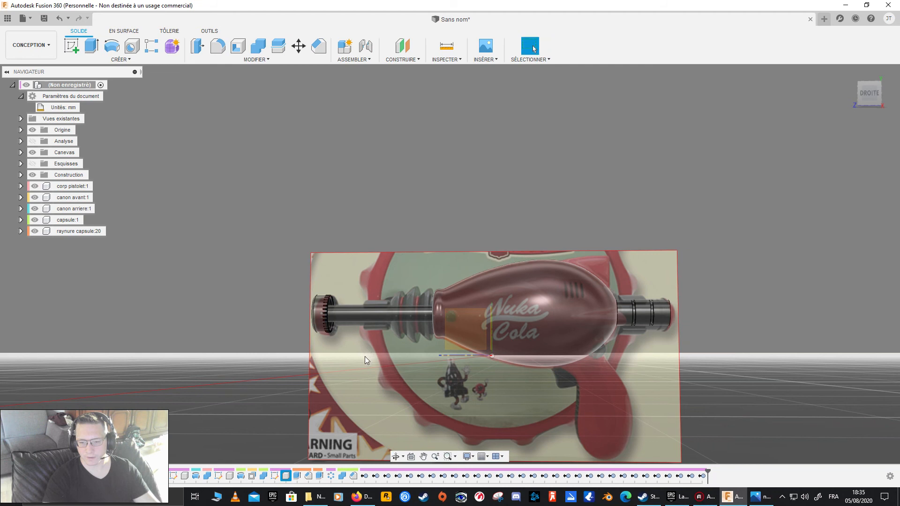
{"action": "scroll", "coordinate": [375, 310], "scroll_direction": "up", "scroll_amount": 5}
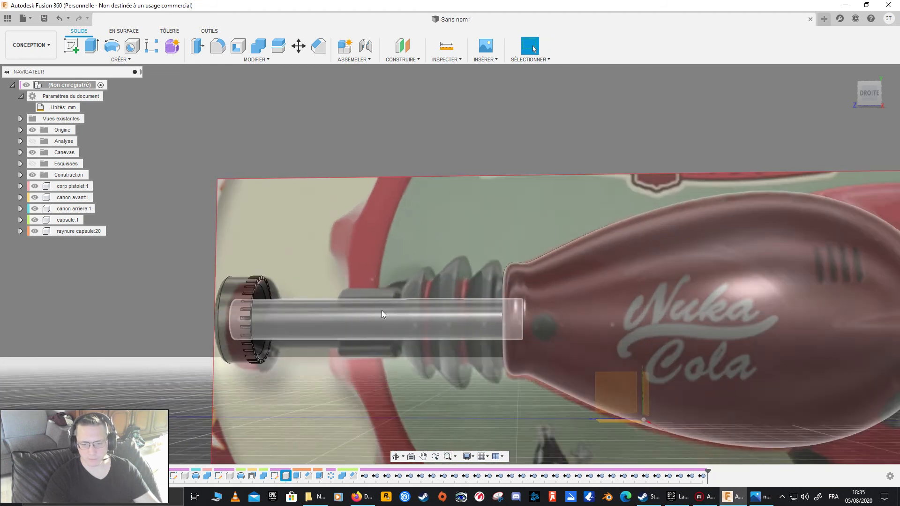
{"action": "scroll", "coordinate": [381, 310], "scroll_direction": "up", "scroll_amount": 3}
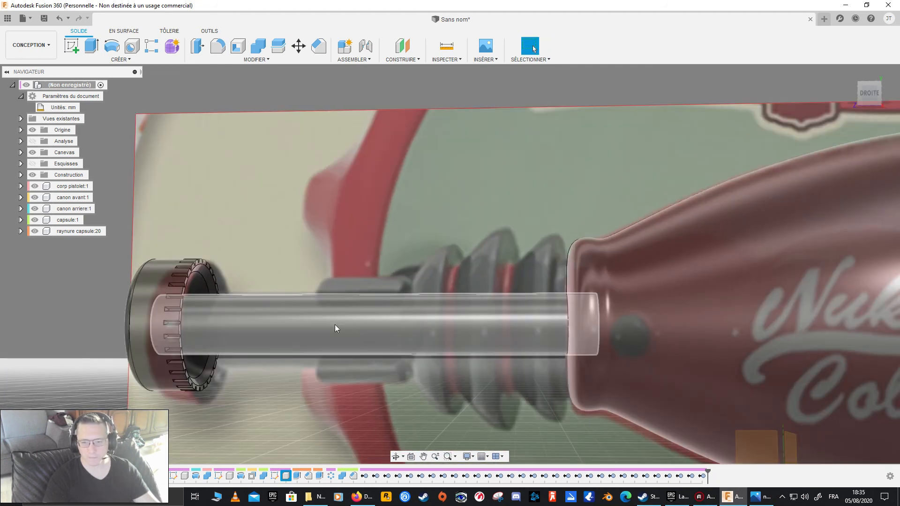
{"action": "scroll", "coordinate": [428, 325], "scroll_direction": "down", "scroll_amount": 6}
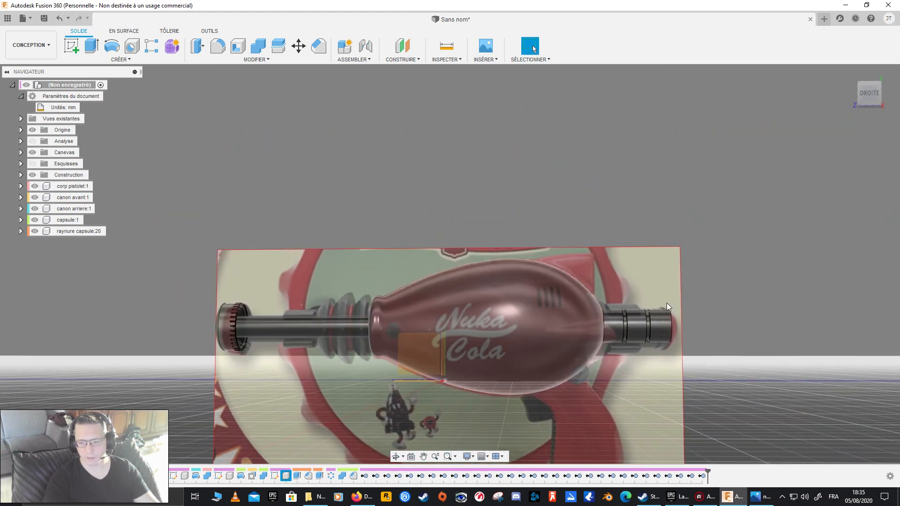
{"action": "middle_click_drag", "start_coordinate": [419, 379], "coordinate": [279, 331]}
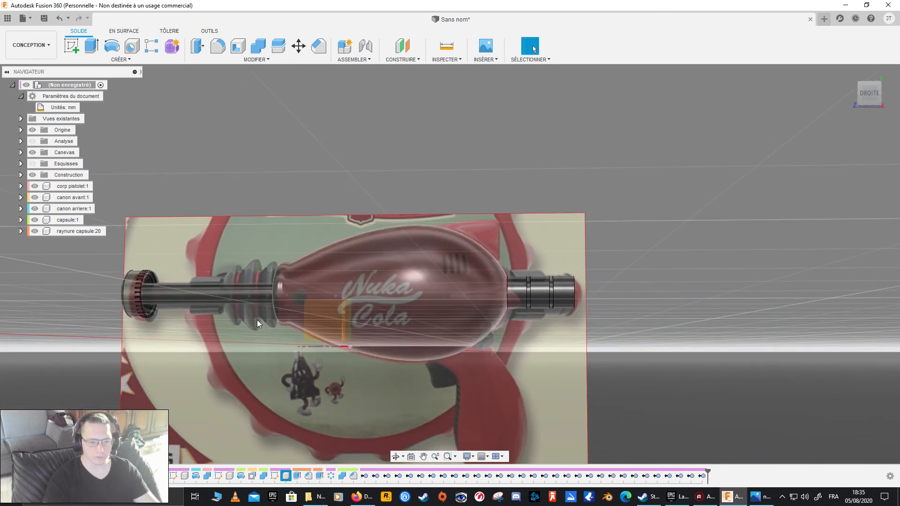